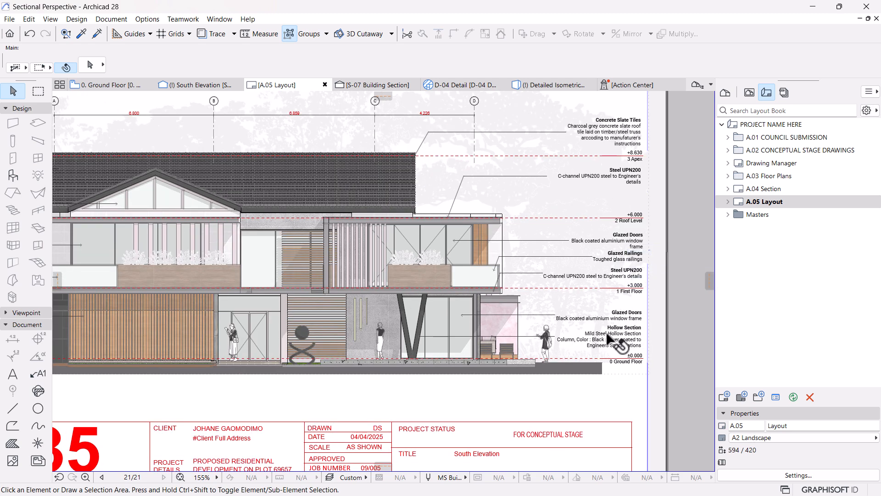
Step: Examine the finished South Elevation on the A.05 layout and its source view, including materials, figures, shadows, labels and levels
scroll(624, 363, "down", 2)
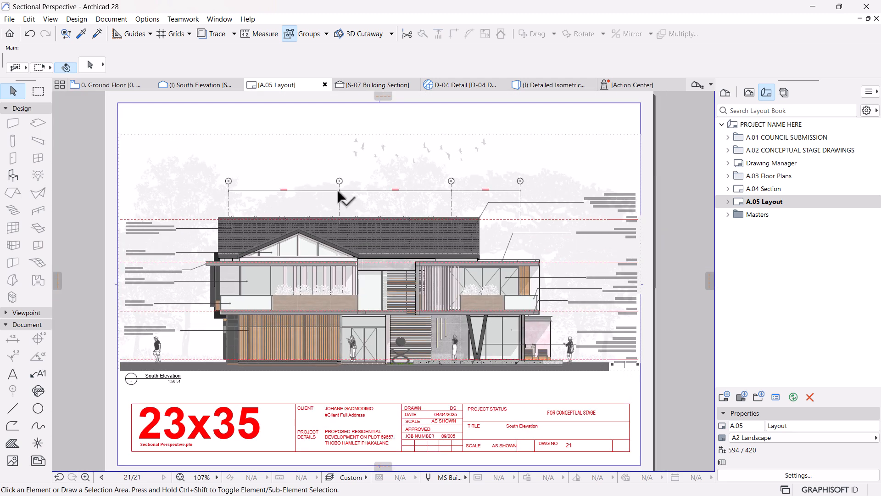
left_click(203, 87)
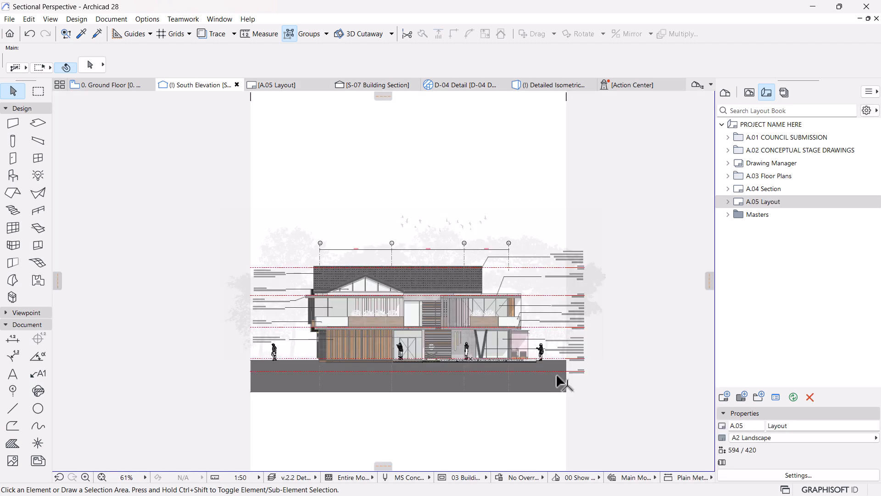
scroll(558, 381, "up", 1)
scroll(585, 323, "up", 3)
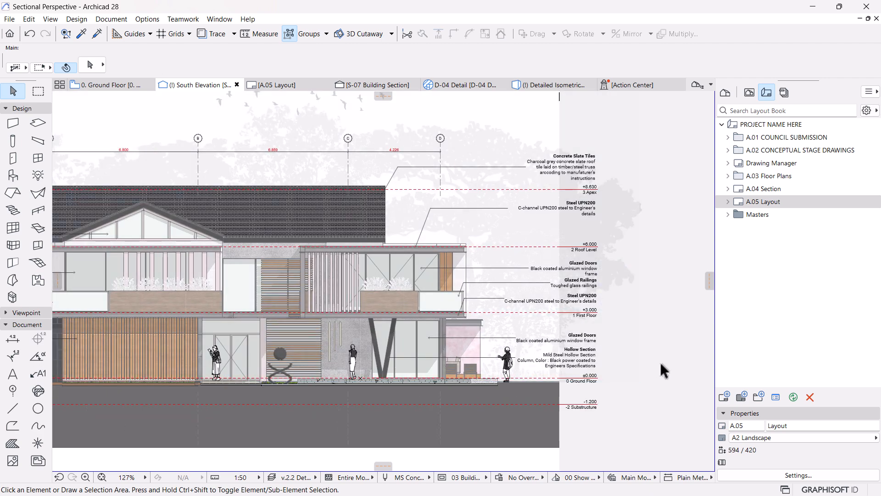
middle_click_drag(350, 317, 480, 318)
scroll(468, 340, "up", 5)
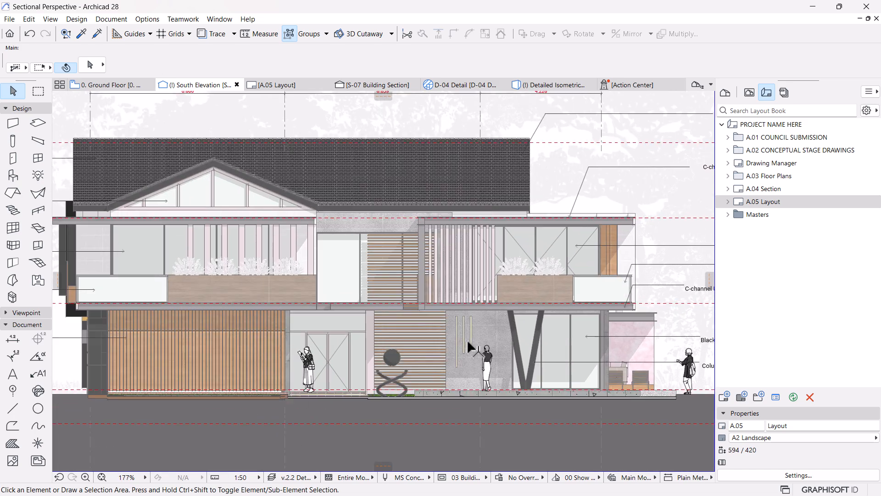
scroll(477, 347, "up", 1)
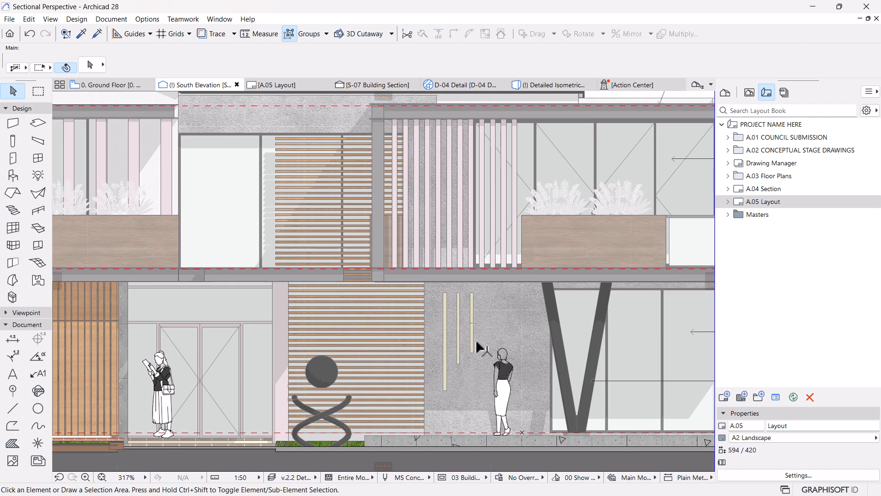
middle_click_drag(277, 296, 548, 307)
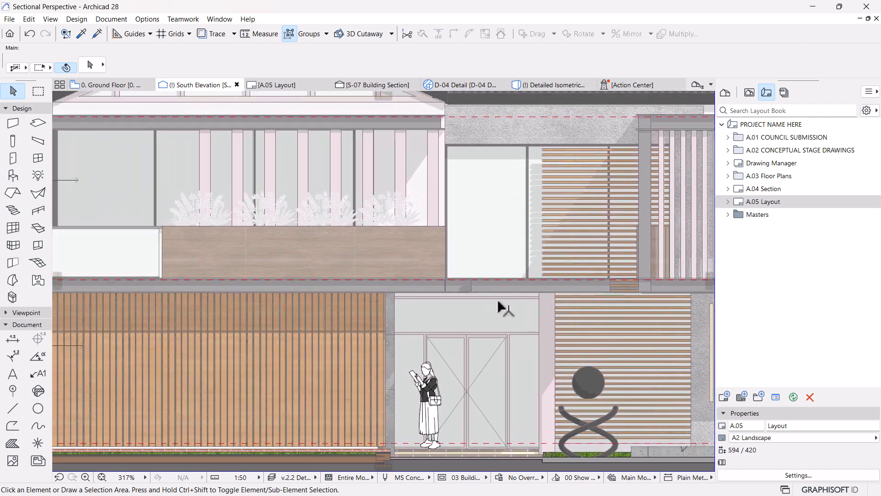
scroll(638, 348, "down", 5)
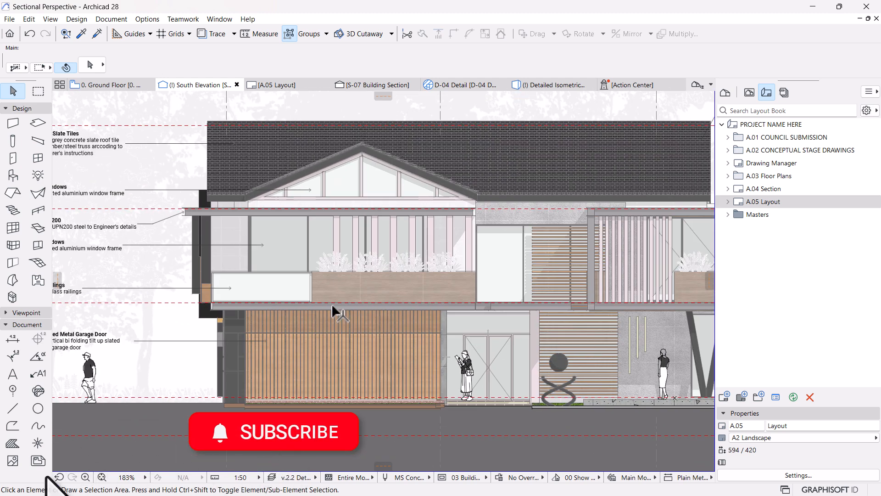
scroll(399, 314, "down", 3)
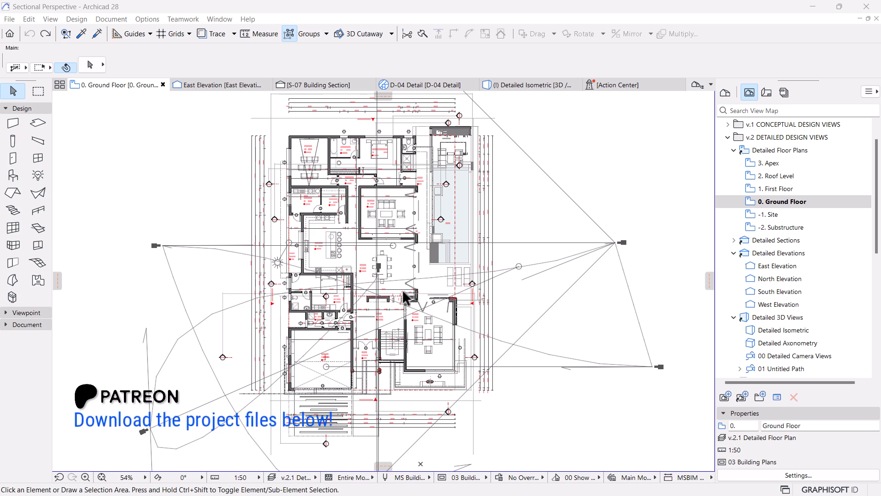
Step: Examine the detailed ground floor plan, from the dining area and staircase to the garage and driveway at the front
scroll(407, 298, "up", 1)
scroll(404, 246, "up", 1)
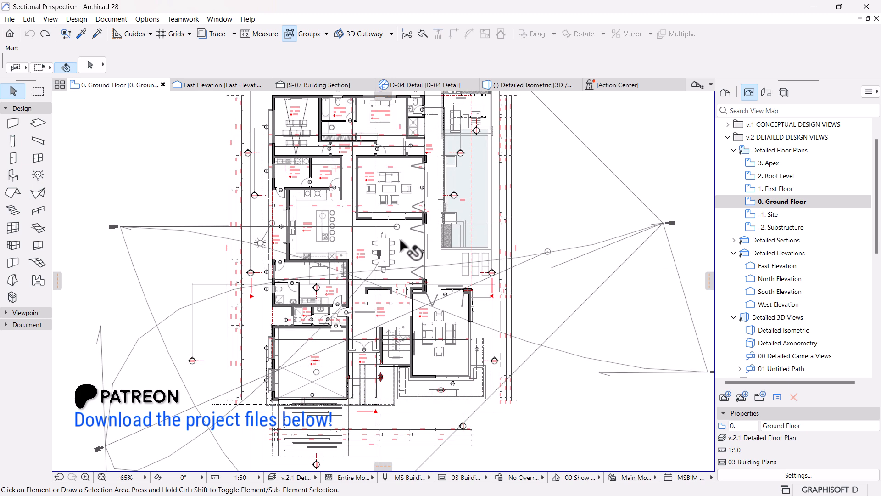
scroll(426, 266, "up", 2)
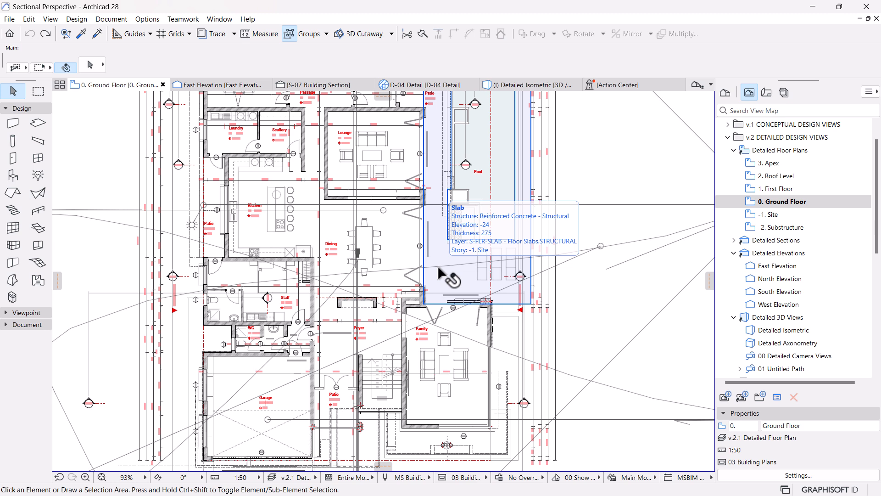
scroll(432, 298, "down", 3)
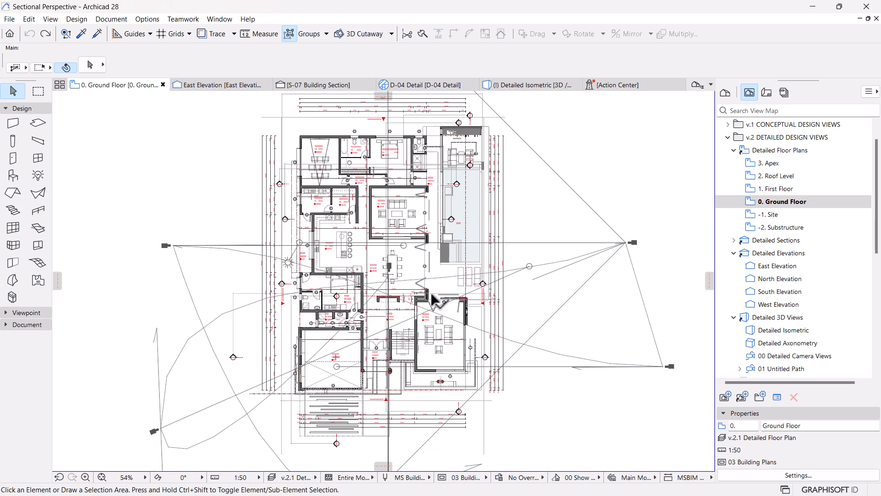
scroll(415, 342, "up", 3)
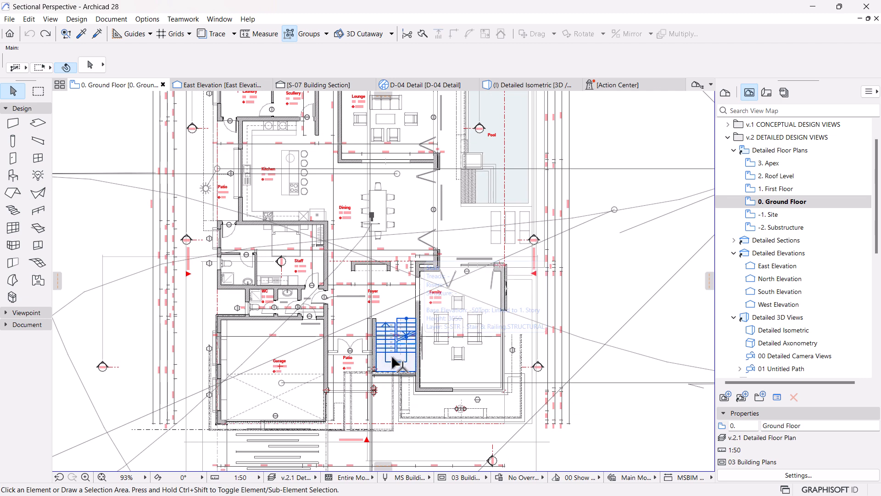
scroll(425, 340, "down", 1)
middle_click_drag(388, 317, 412, 273)
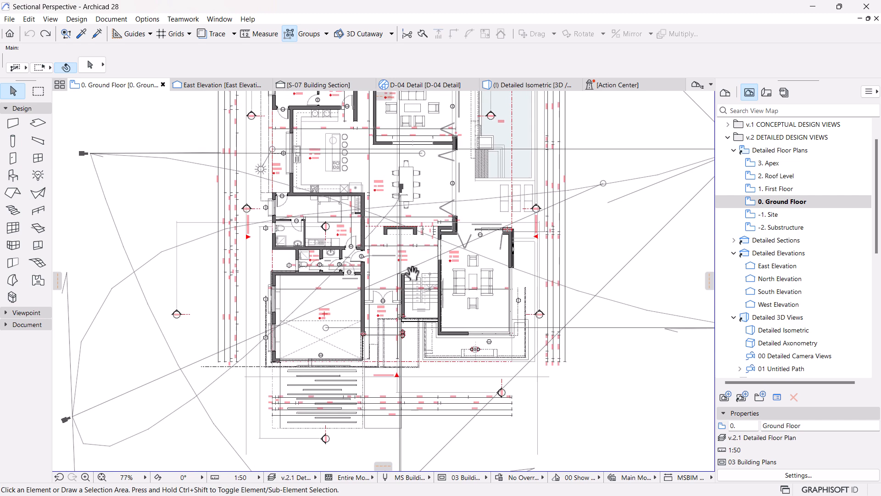
scroll(406, 277, "down", 1)
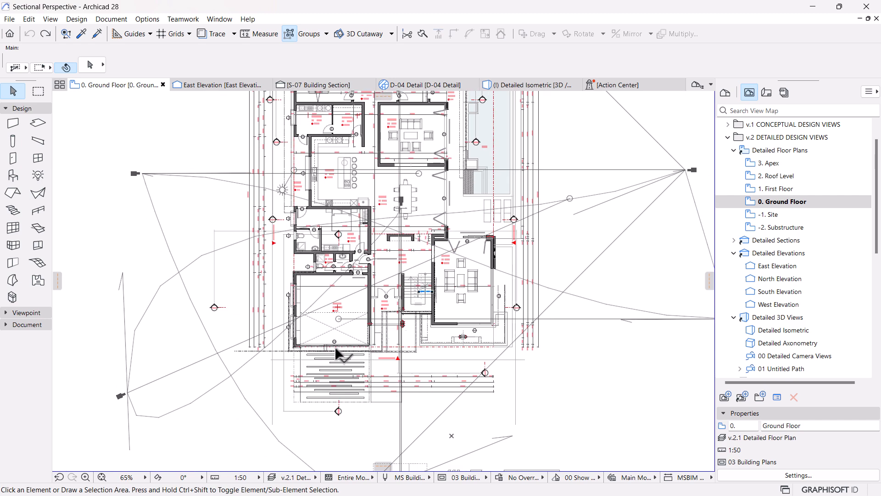
scroll(292, 368, "up", 1)
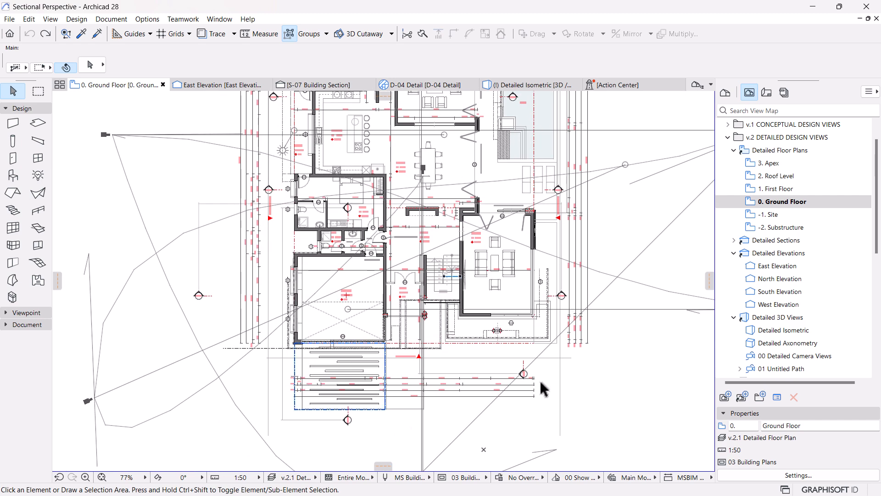
scroll(390, 367, "up", 2)
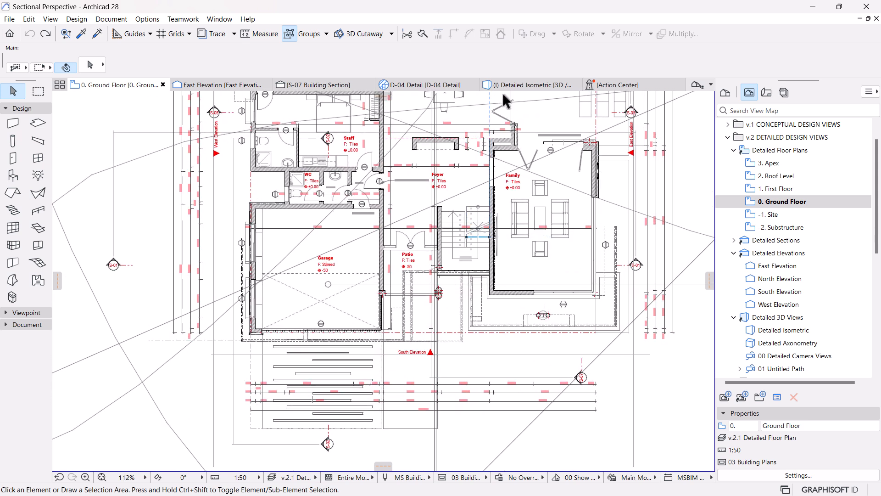
Step: Open the Detailed Isometric 3D view and orbit the house model to inspect its front facade
left_click(523, 84)
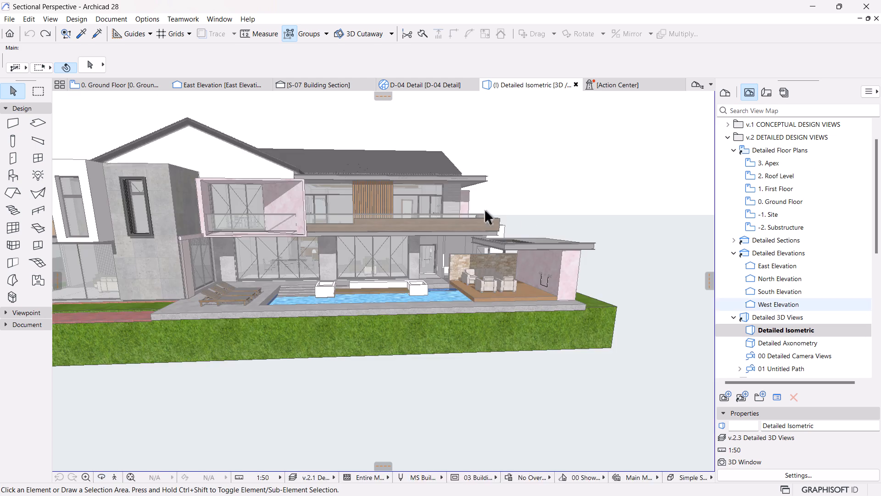
scroll(622, 241, "down", 5)
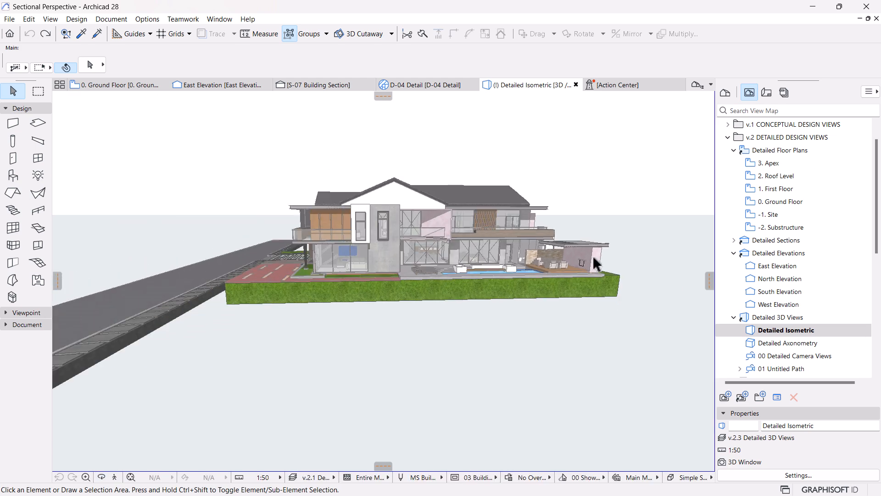
key("o")
left_click_drag(351, 255, 554, 285)
left_click_drag(307, 280, 393, 257)
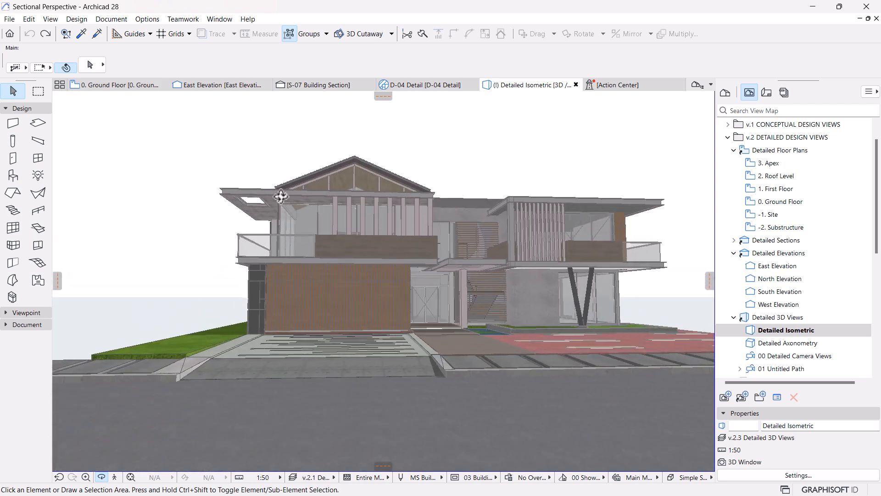
Step: Return to the ground floor plan and locate the South Elevation marker in front of the garage and patio
left_click(119, 85)
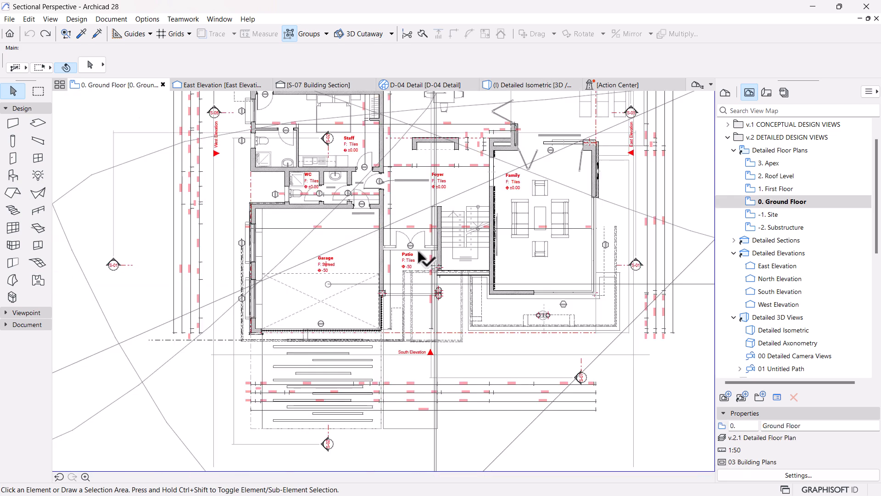
scroll(420, 275, "up", 3)
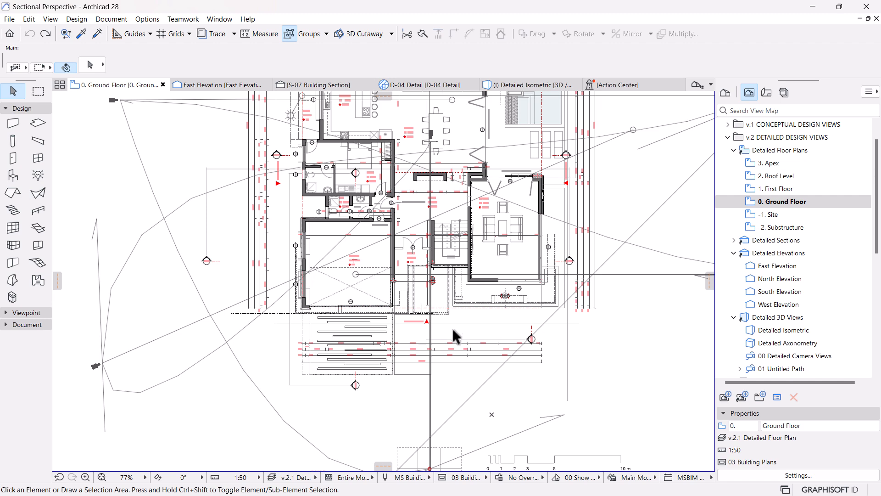
scroll(478, 328, "up", 2)
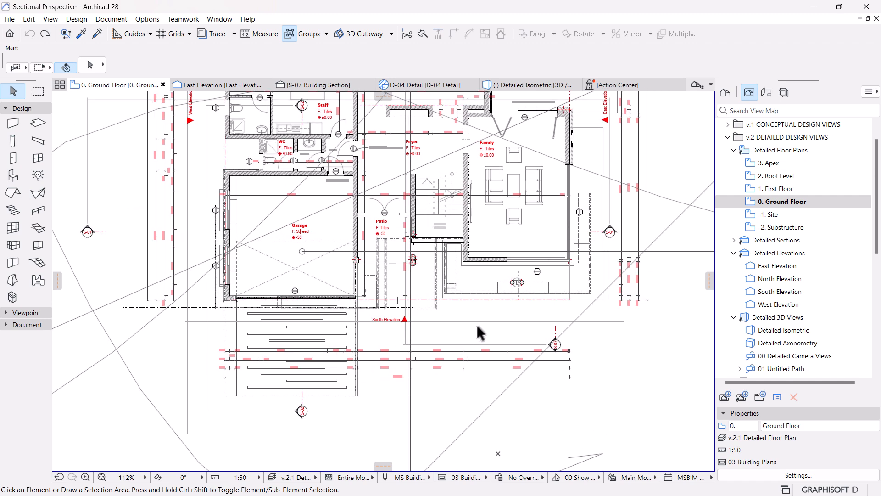
scroll(452, 299, "up", 2)
scroll(444, 269, "down", 3)
middle_click_drag(444, 270, 469, 297)
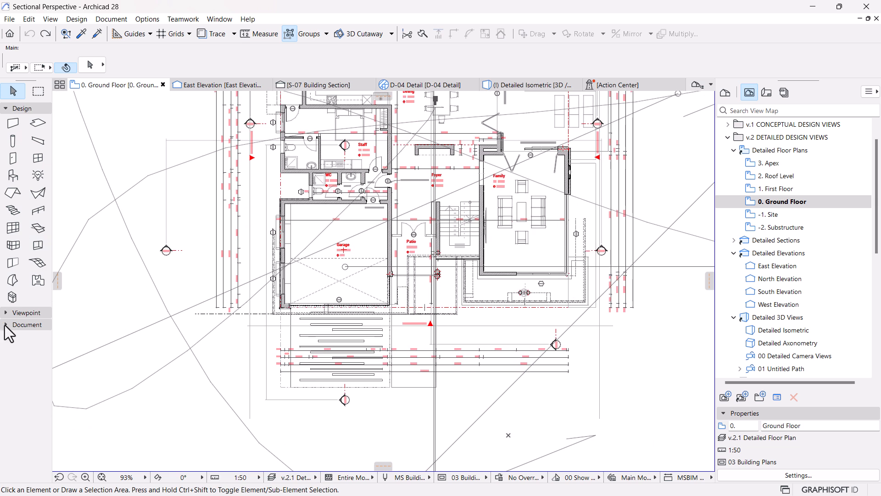
Step: Try placing a new elevation line about 25,400 mm long across the front of the house, oriented towards the building
left_click(26, 313)
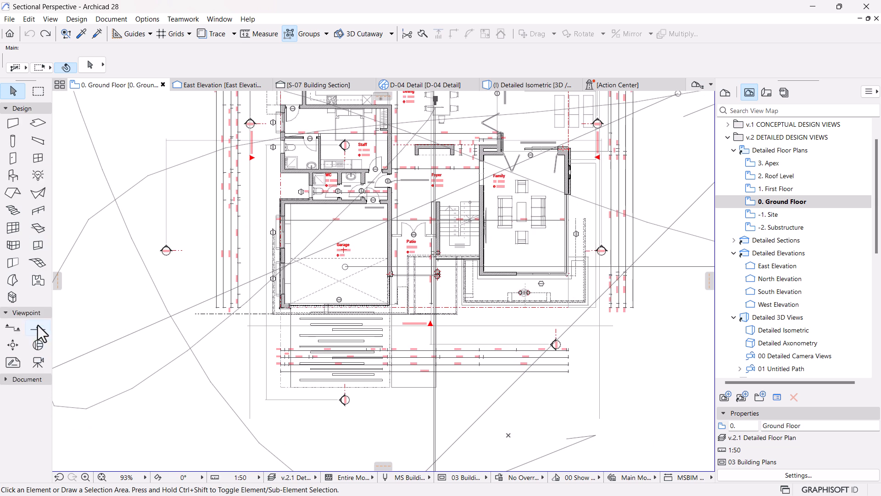
left_click(38, 327)
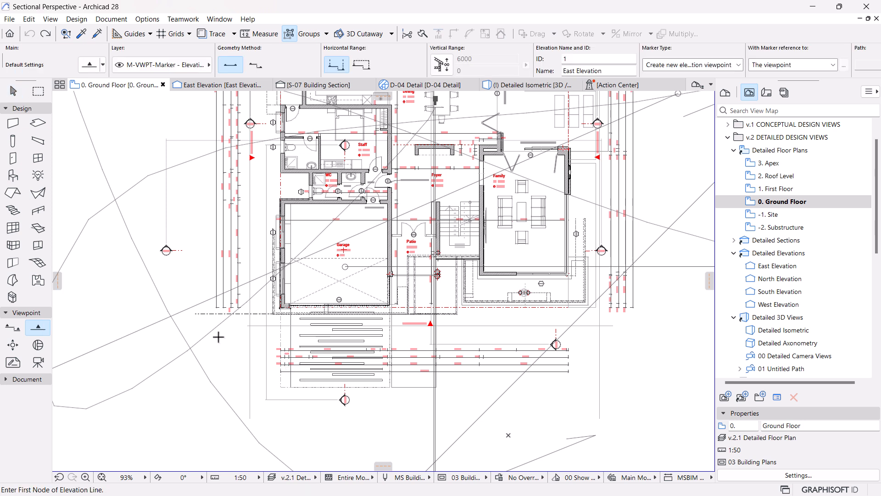
left_click(226, 333)
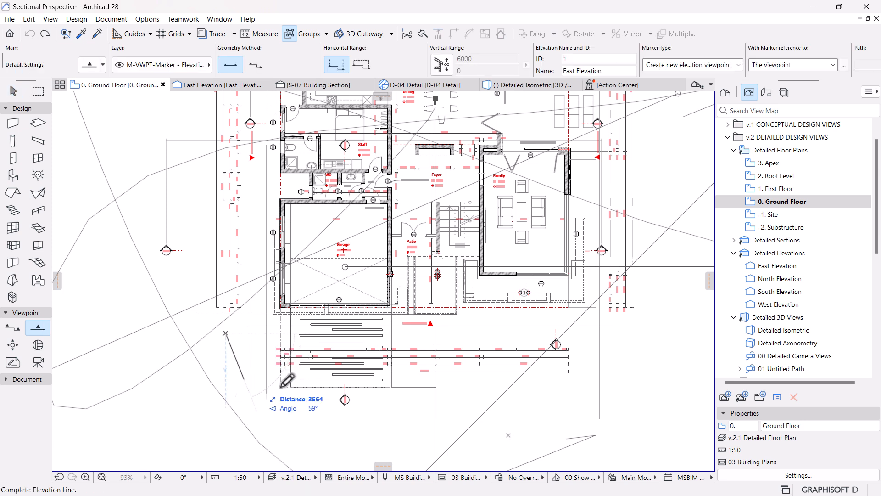
left_click(631, 333)
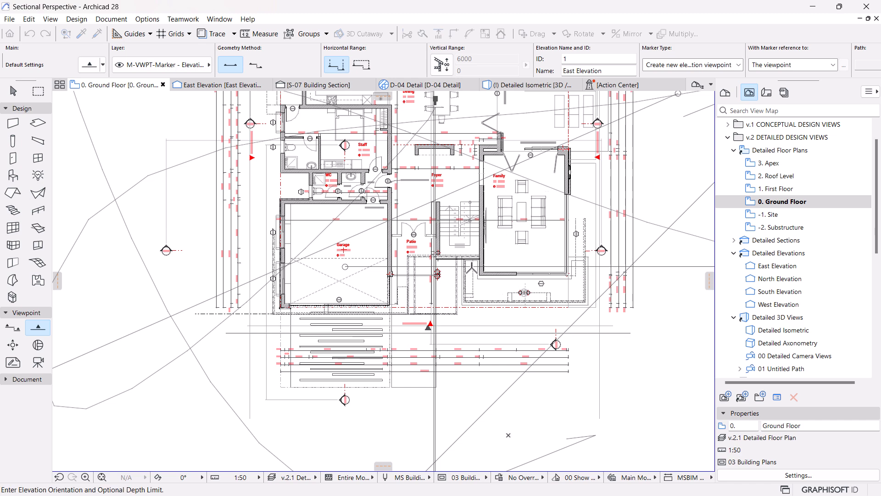
left_click(513, 228)
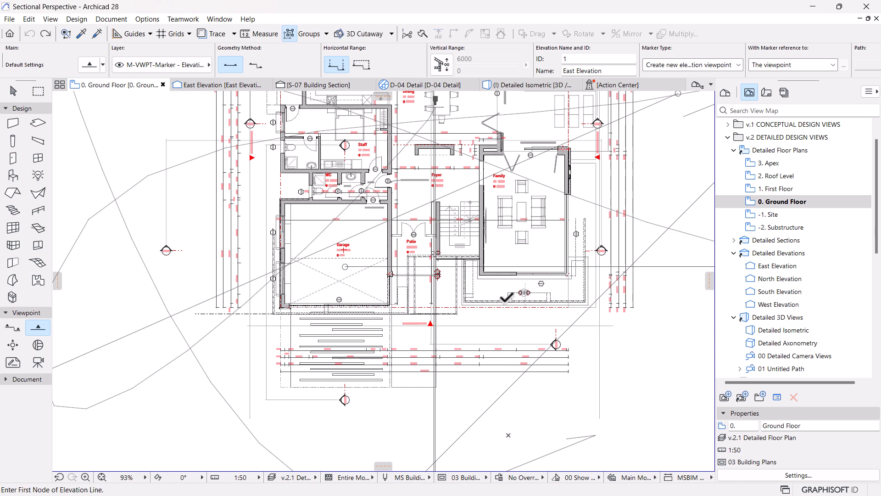
Step: Open the existing South Elevation from its line on the plan, using the current view settings
scroll(482, 310, "up", 3)
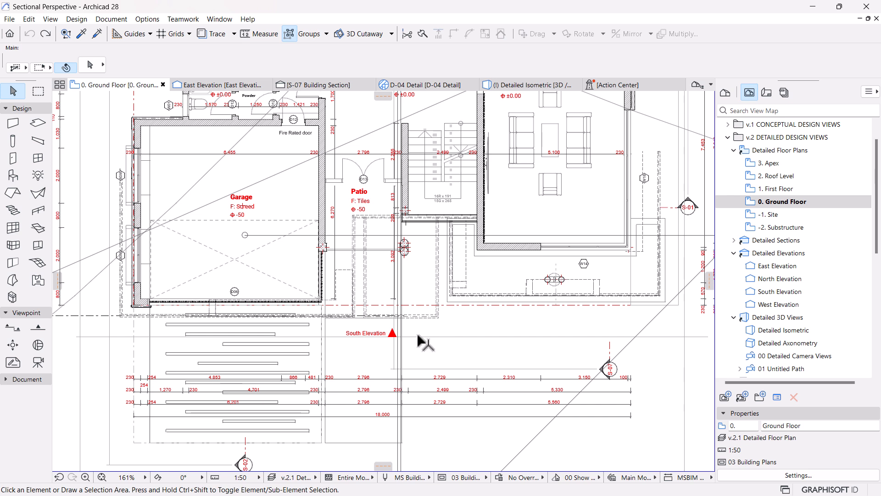
left_click(420, 336)
right_click(447, 344)
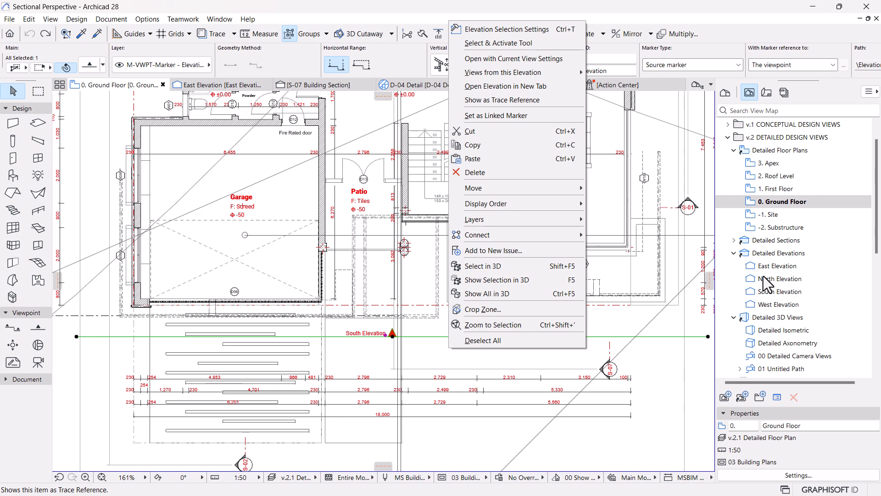
left_click(506, 59)
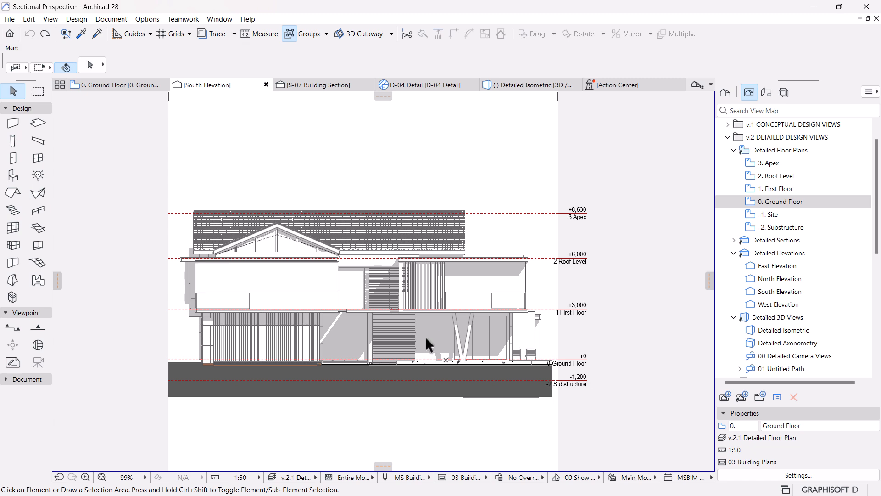
Step: Examine the opened South Elevation's facade, roof, screens, balcony and story levels in the default line display
scroll(423, 287, "up", 2)
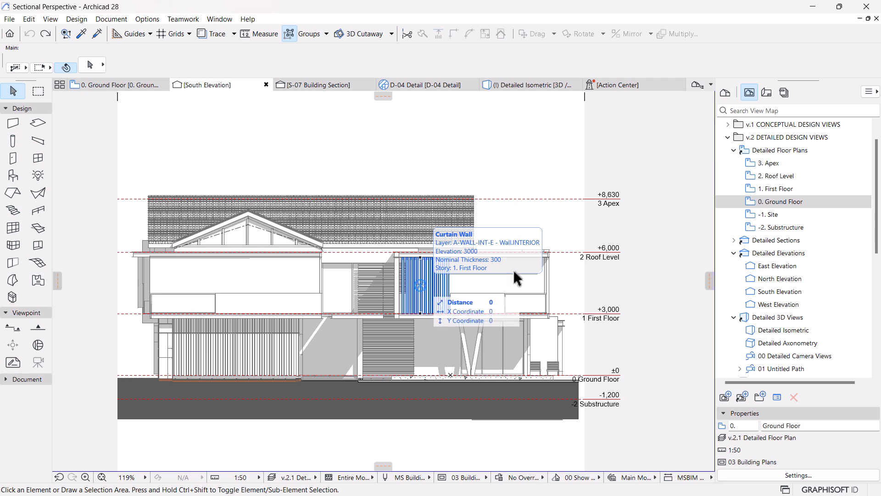
scroll(493, 236, "up", 2)
scroll(477, 254, "down", 2)
middle_click_drag(476, 260, 506, 253)
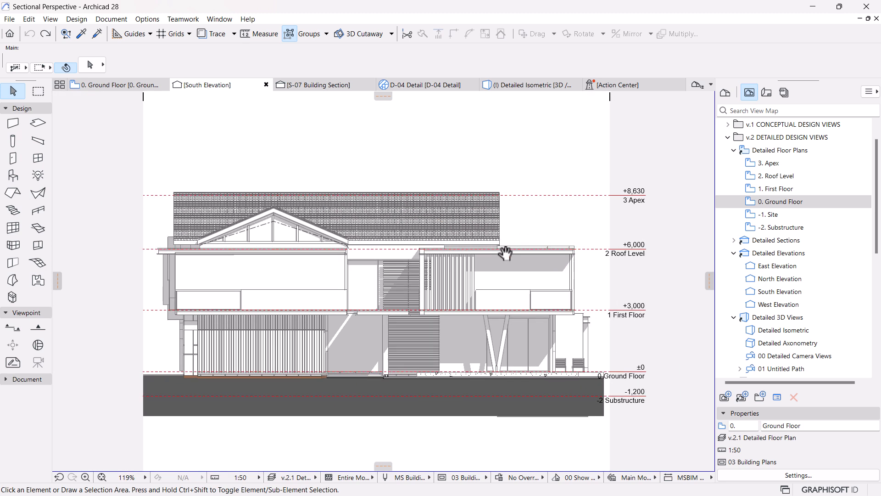
scroll(449, 329, "up", 1)
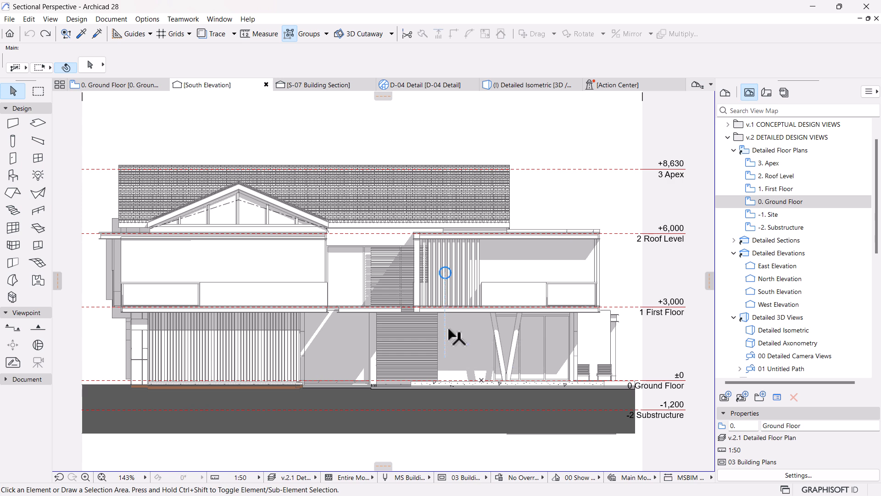
scroll(430, 320, "up", 1)
scroll(569, 304, "down", 2)
middle_click_drag(567, 311, 505, 322)
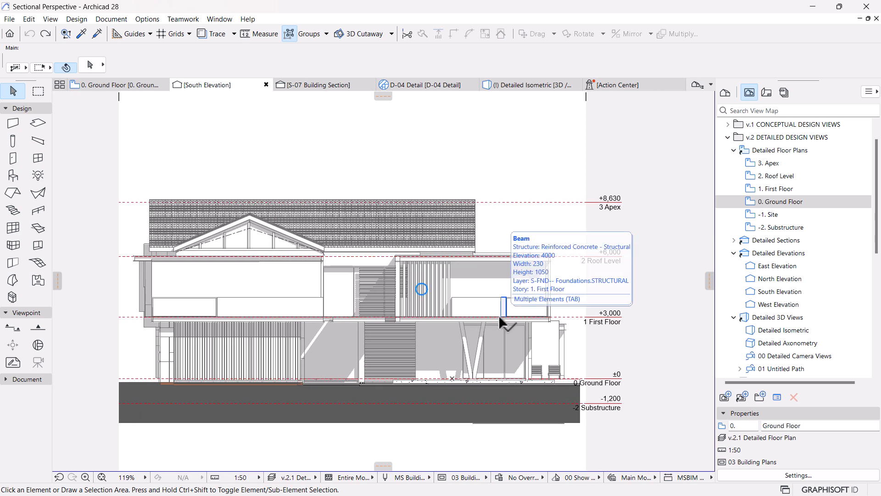
Step: Select the Balcony zone behind the first-floor screens, examine how it covers the facade, and clear the selection
left_click(493, 284)
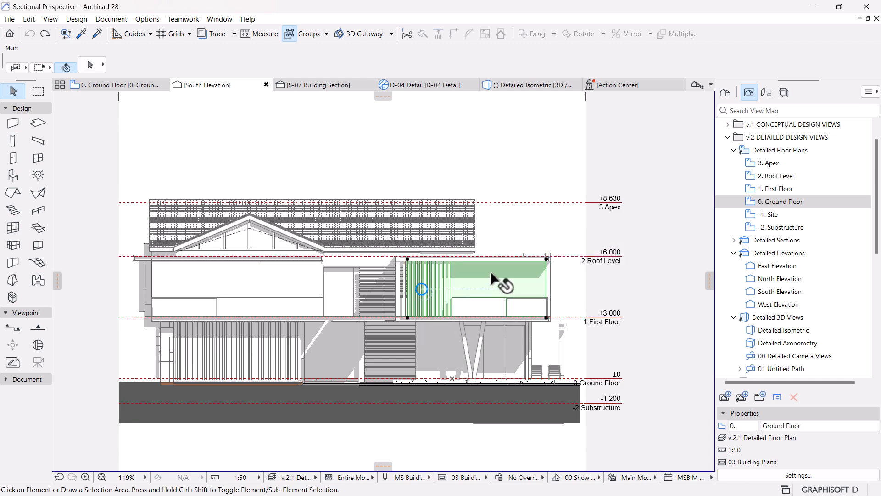
scroll(519, 271, "up", 5)
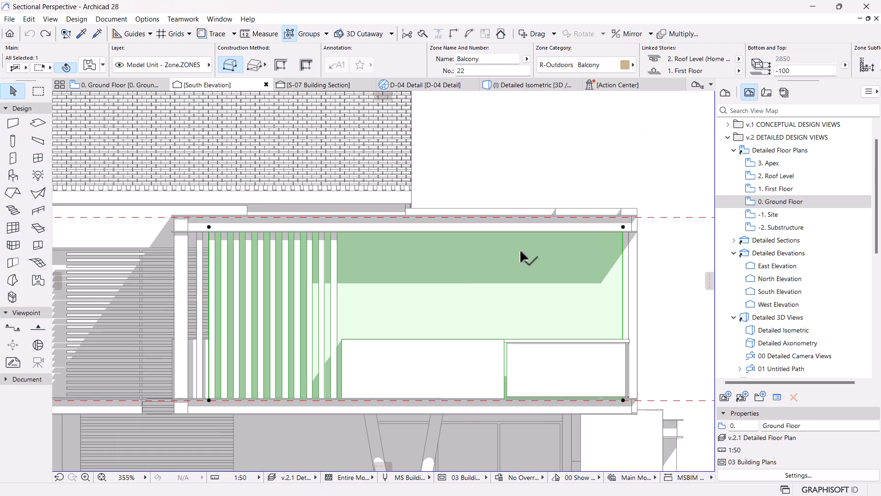
scroll(473, 250, "down", 5)
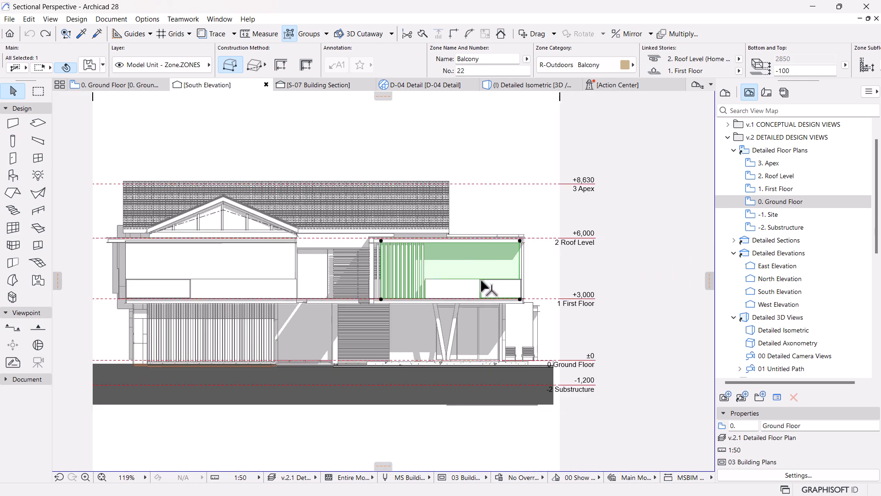
middle_click_drag(551, 312, 533, 309)
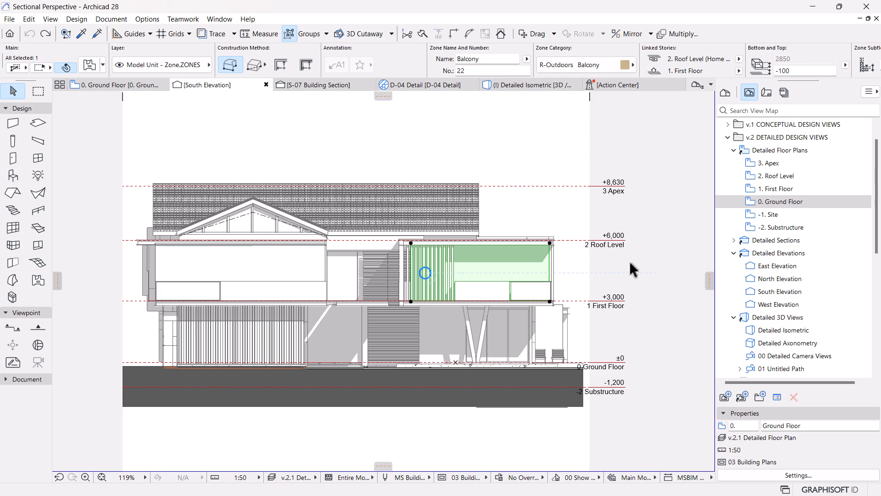
scroll(629, 250, "up", 6)
scroll(596, 261, "down", 3)
scroll(595, 261, "down", 1)
scroll(395, 302, "down", 6)
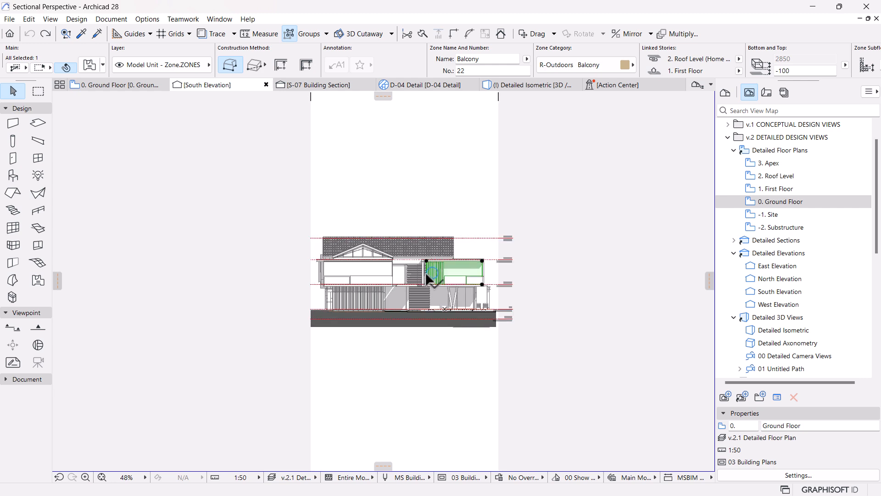
scroll(422, 260, "up", 3)
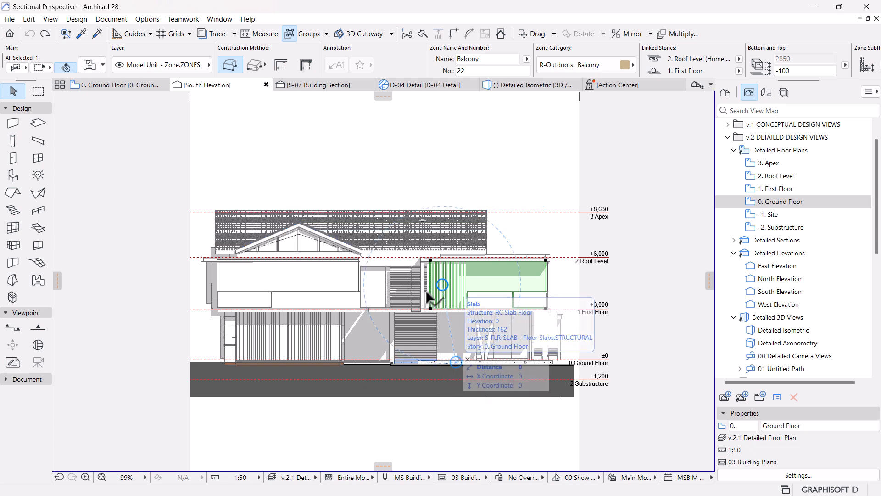
scroll(431, 289, "up", 3)
scroll(448, 258, "down", 1)
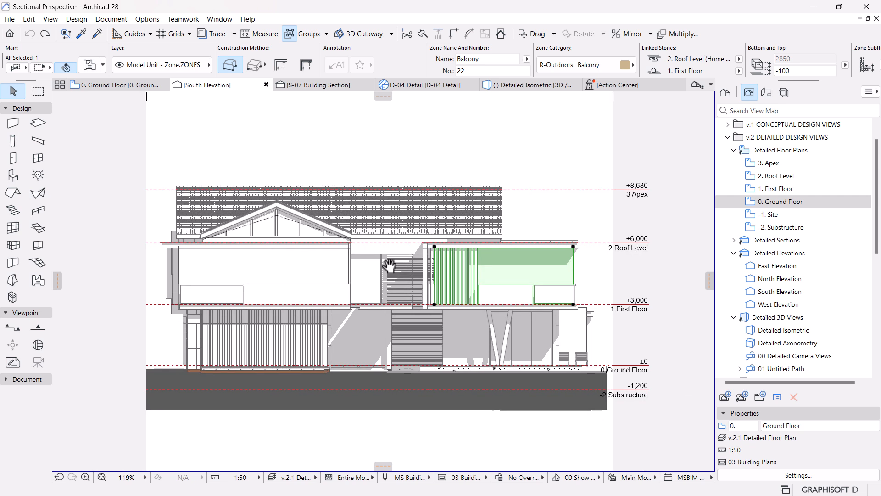
left_click(485, 448)
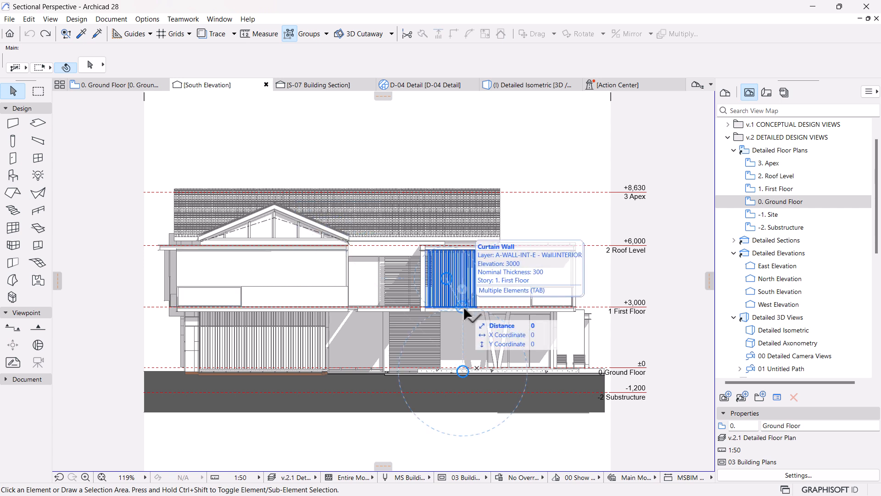
mouse_move(604, 194)
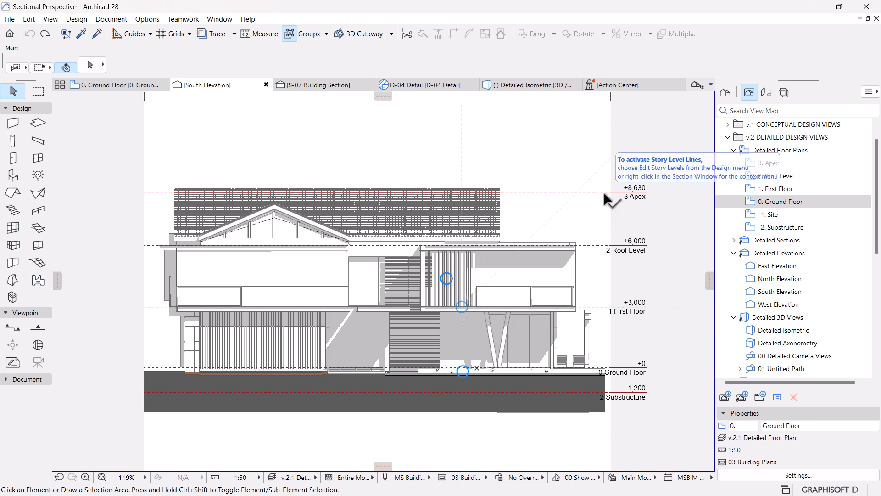
scroll(576, 234, "up", 2)
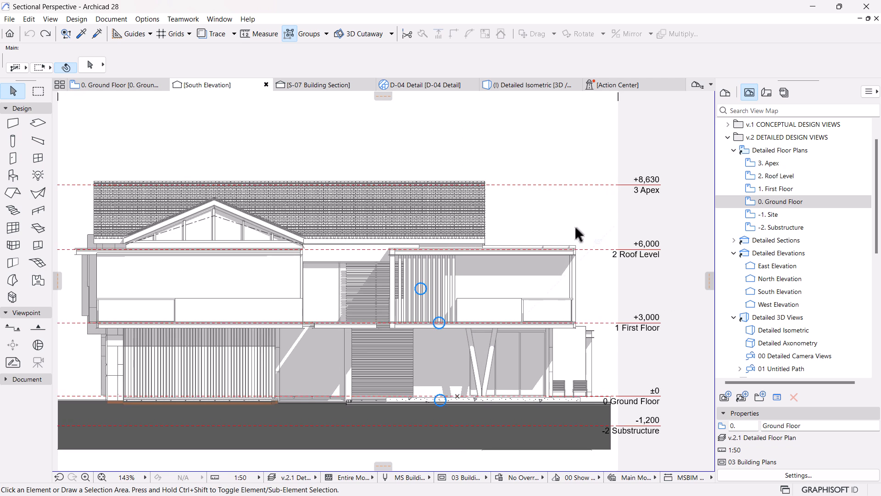
Step: In the project's Legacy preferences, enable hiding zones and their associated labels on section-type views
left_click(138, 17)
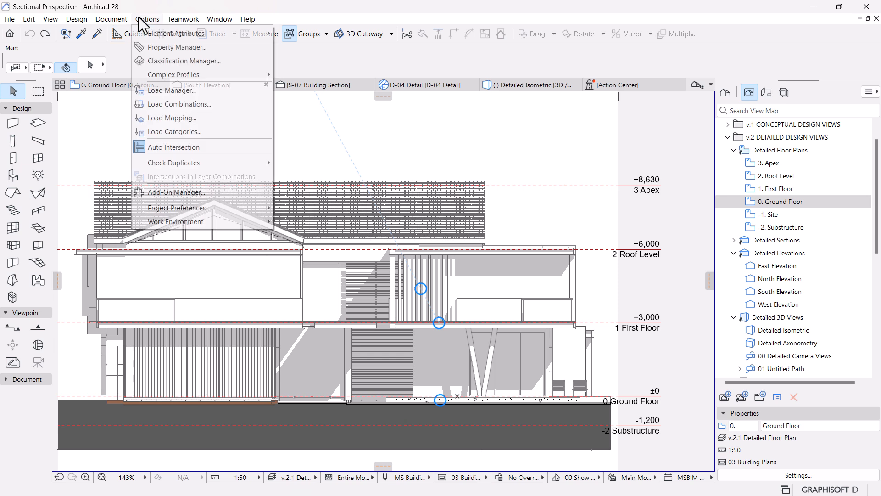
mouse_move(217, 16)
mouse_move(149, 18)
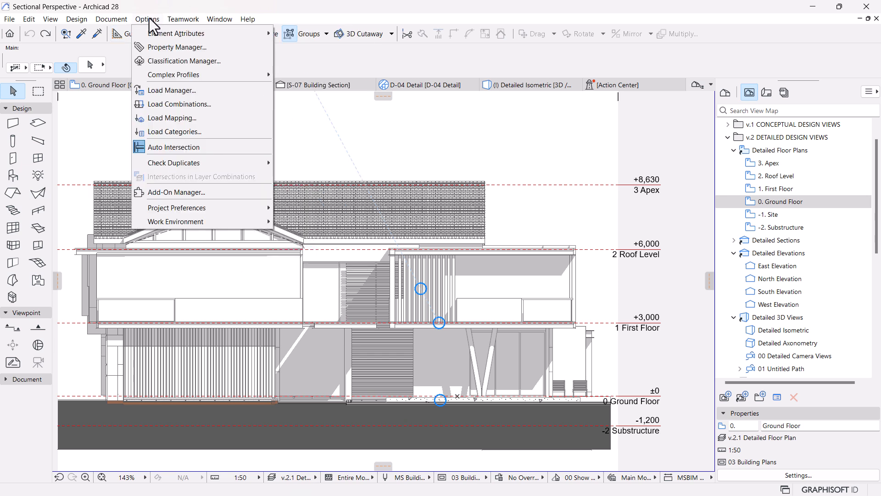
mouse_move(194, 210)
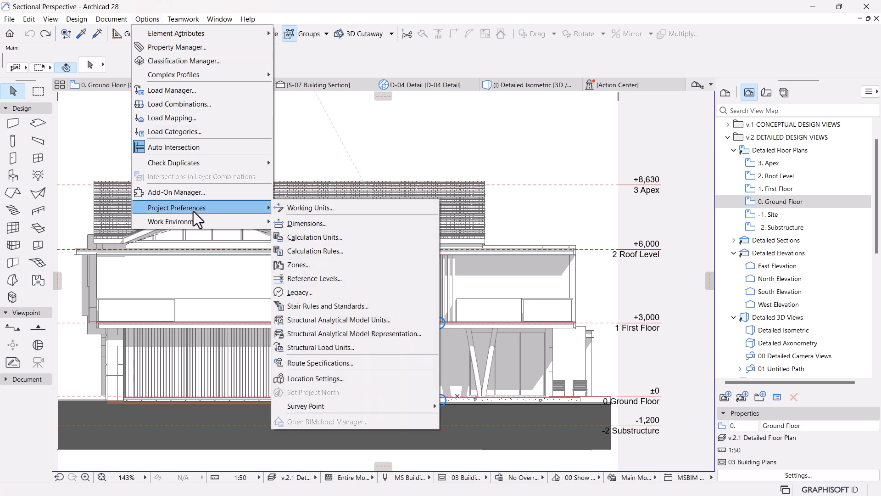
left_click(308, 293)
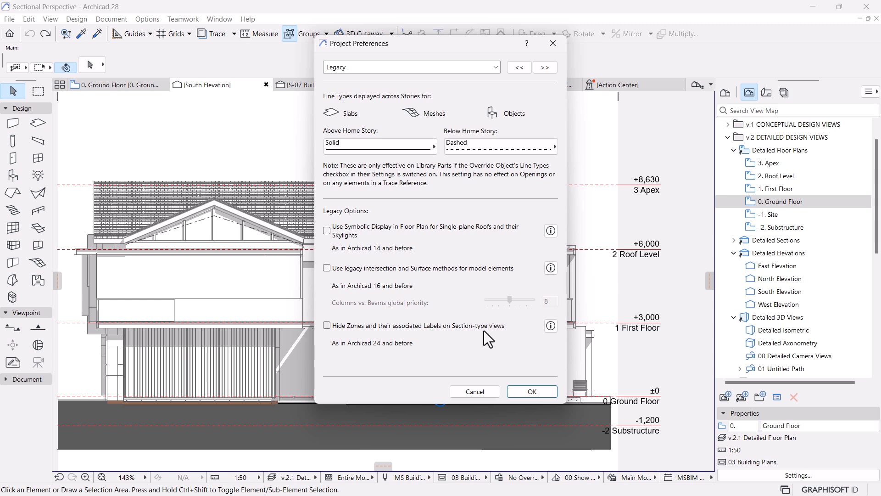
left_click(326, 326)
left_click(523, 391)
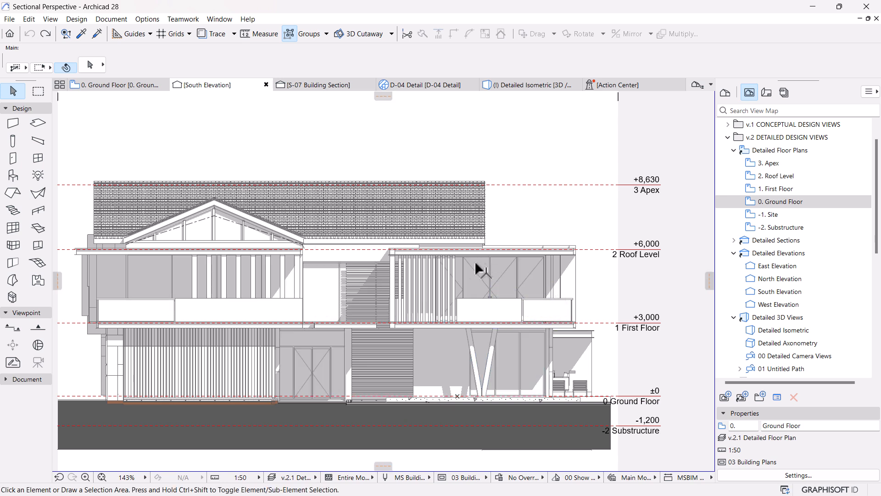
Step: Examine the South Elevation's windows, doors, screens and roof with the zones hidden
scroll(471, 289, "down", 2)
scroll(369, 341, "up", 2)
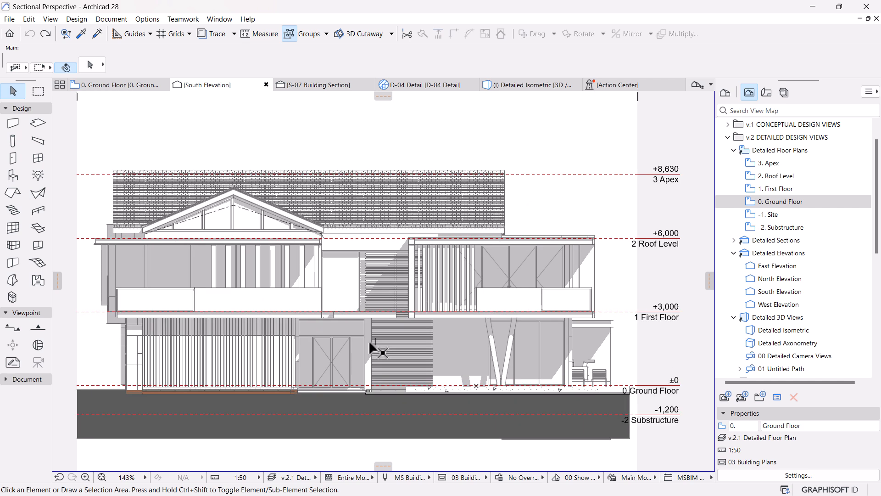
mouse_move(494, 200)
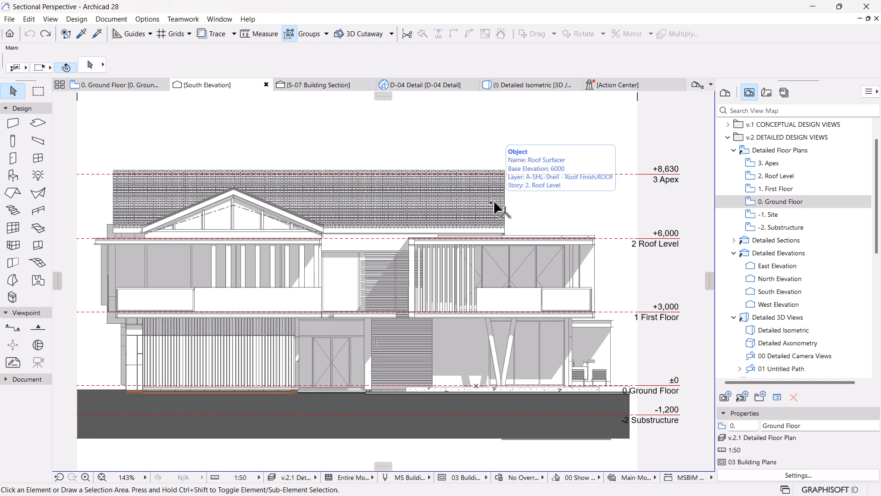
scroll(465, 168, "up", 1)
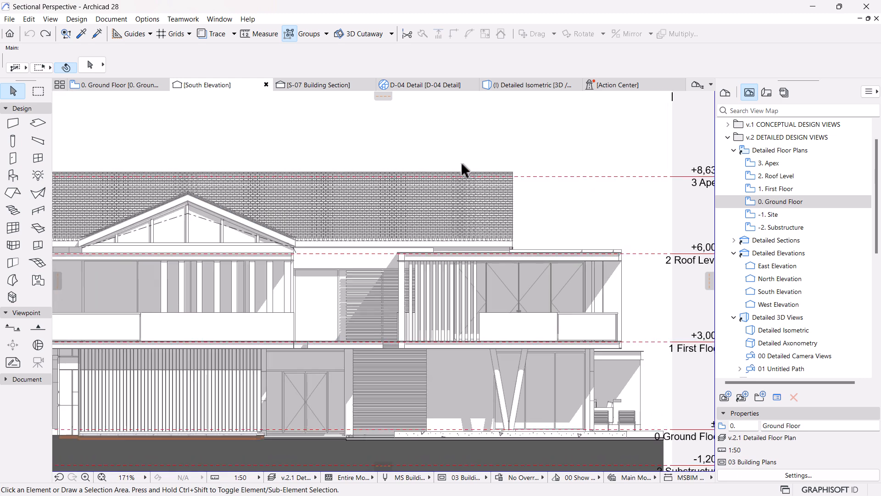
scroll(466, 167, "down", 3)
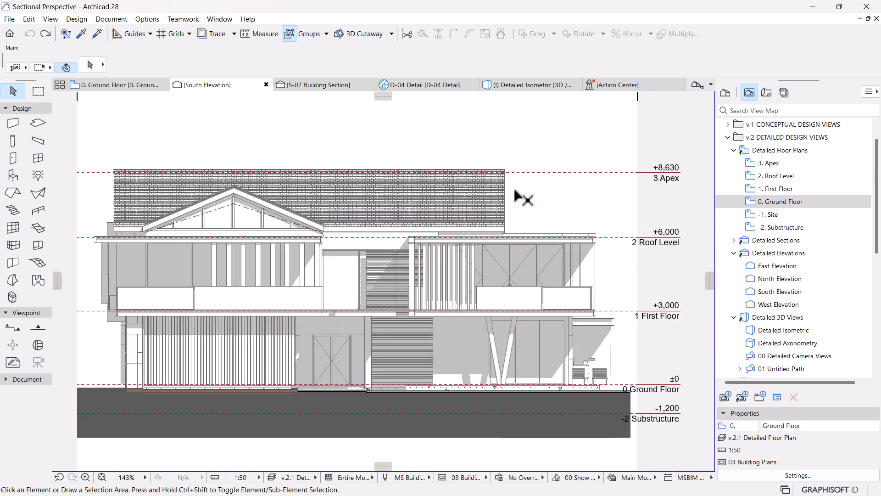
scroll(512, 228, "up", 3)
scroll(514, 363, "down", 1)
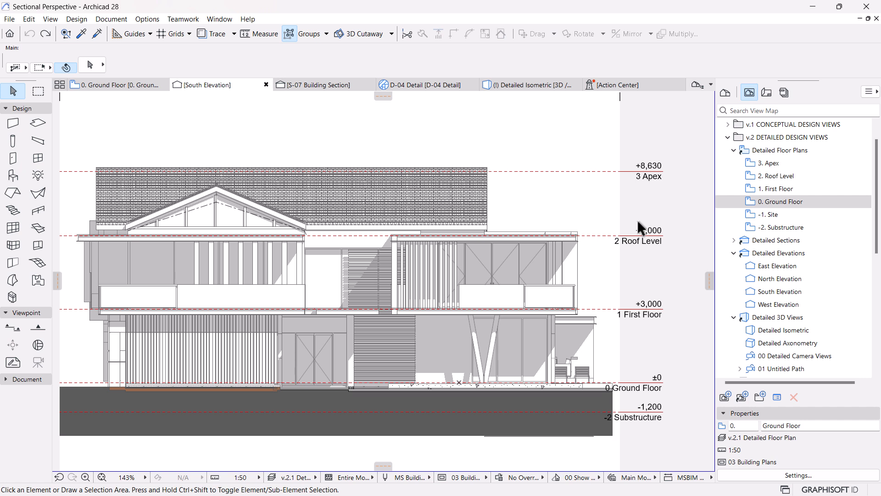
right_click(775, 291)
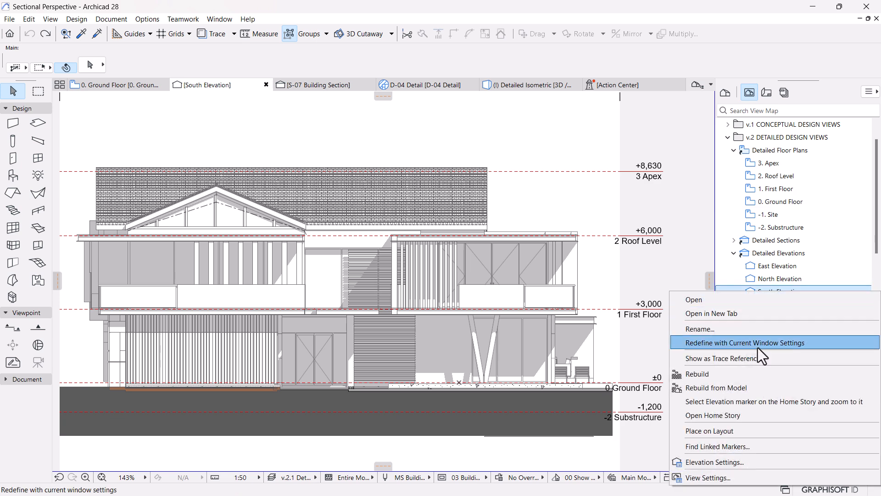
left_click(708, 467)
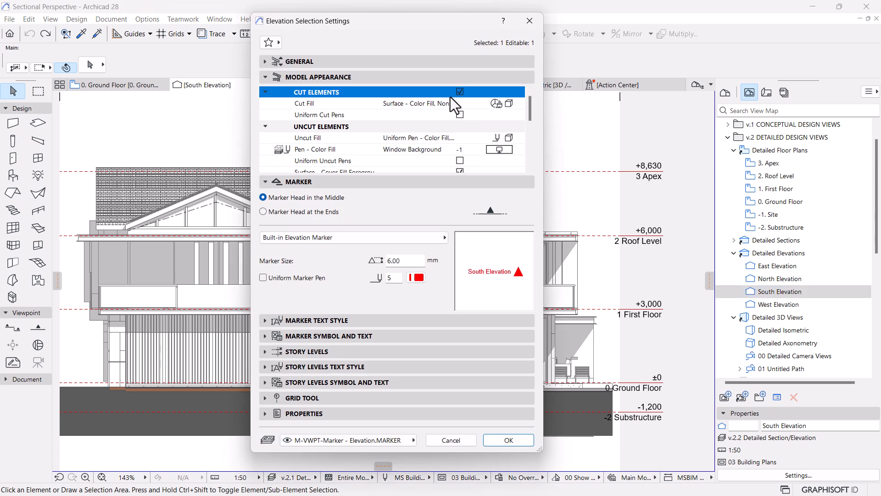
left_click(529, 21)
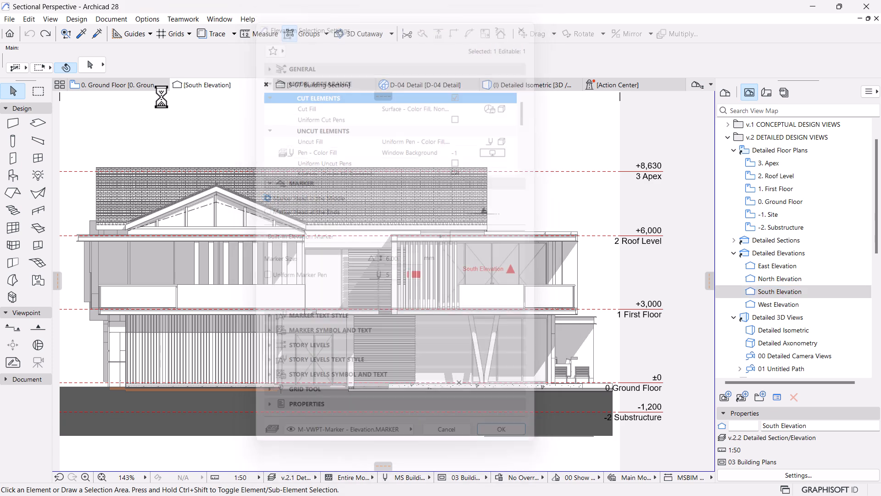
Step: Return to the ground floor plan and open the selection settings of the selected South Elevation line
left_click(108, 85)
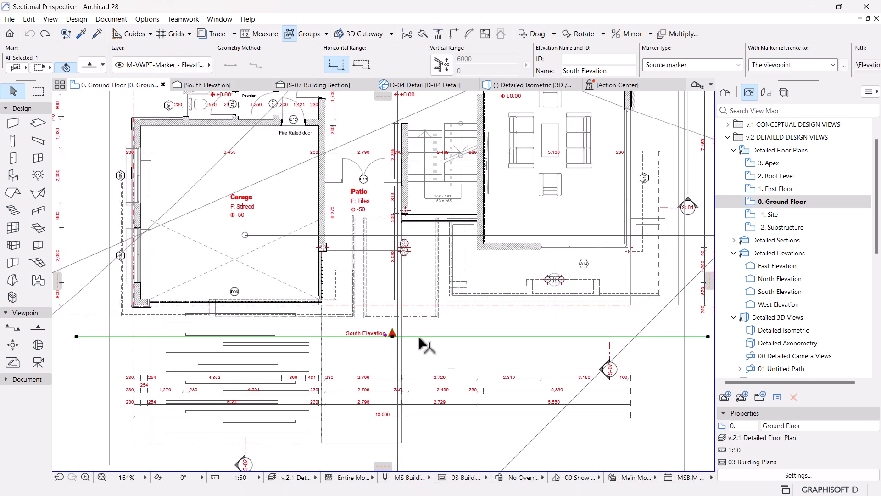
right_click(456, 438)
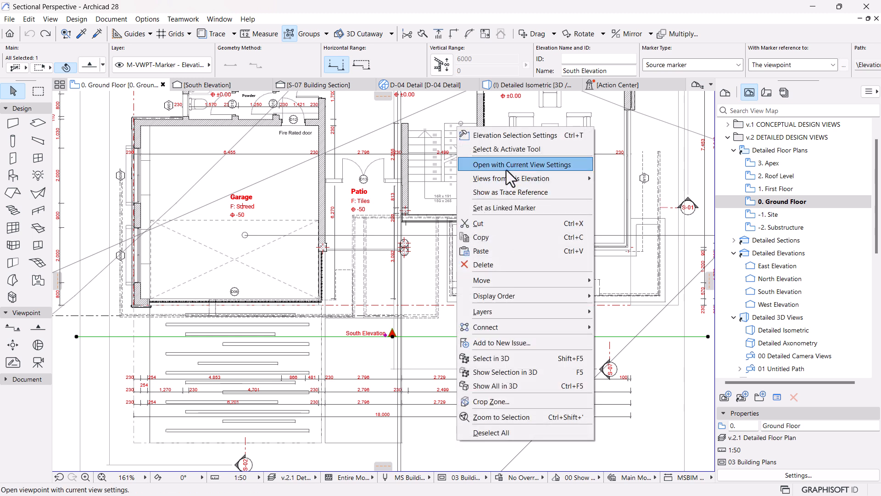
left_click(91, 69)
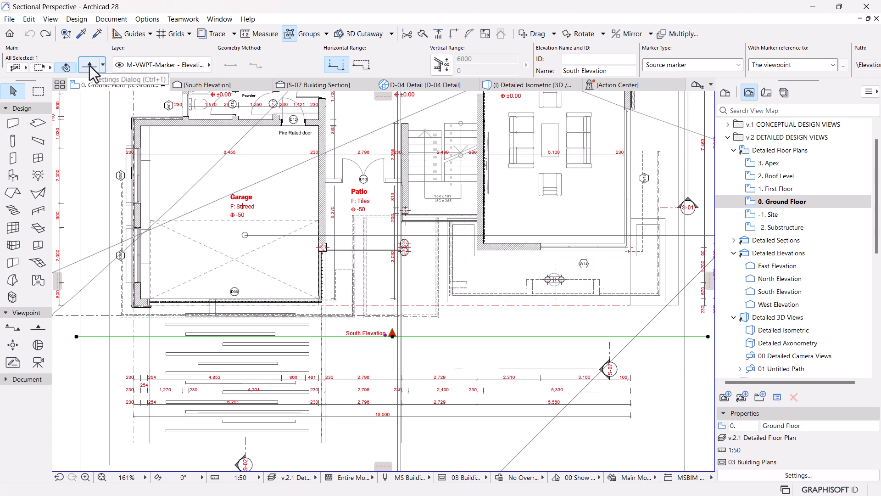
left_click(90, 69)
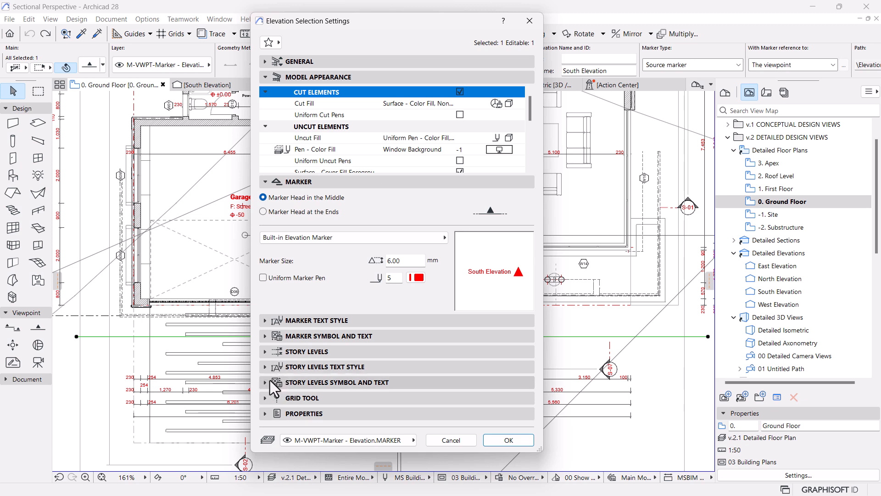
Step: Set the text size of the South Elevation's story levels to 3.5 mm and apply the settings
left_click(265, 366)
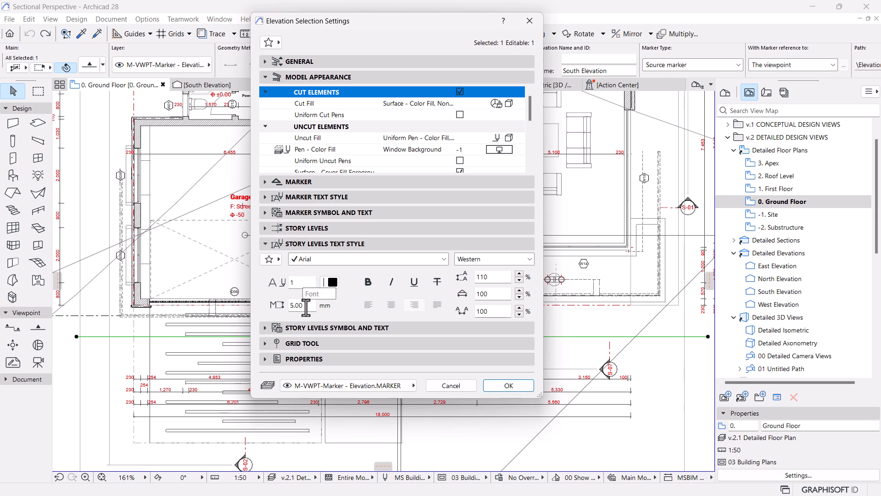
left_click_drag(306, 307, 242, 312)
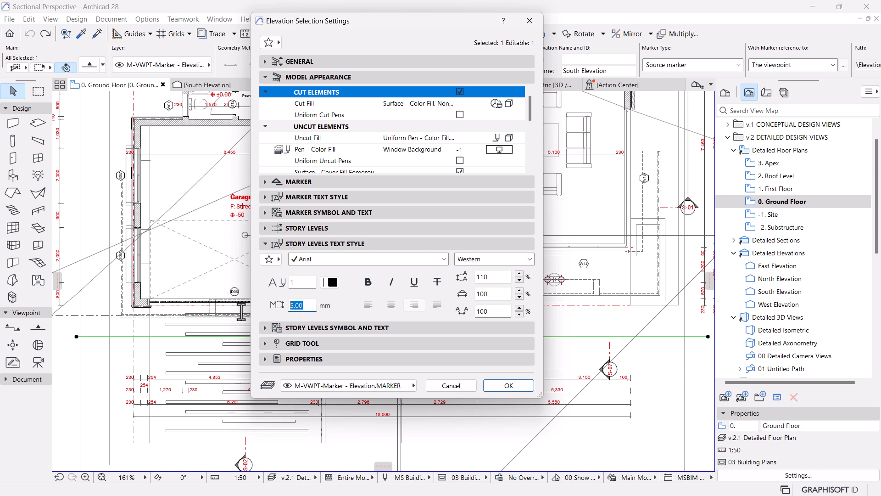
left_click(268, 330)
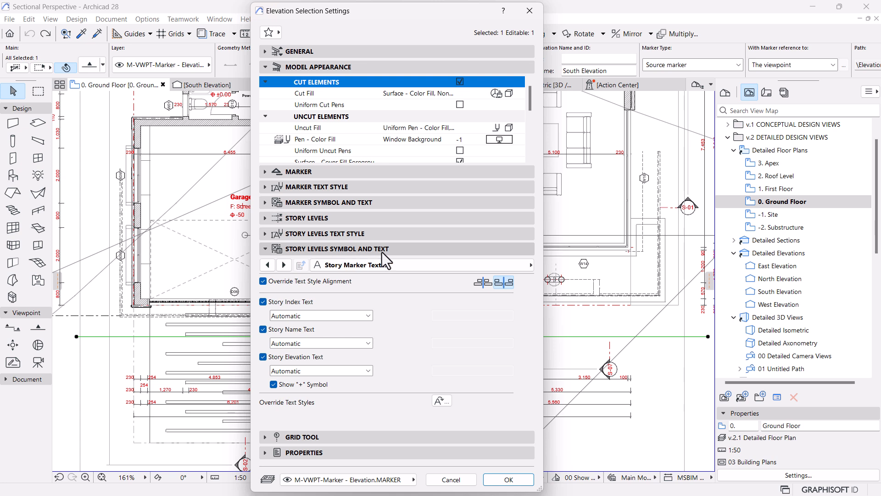
left_click(287, 269)
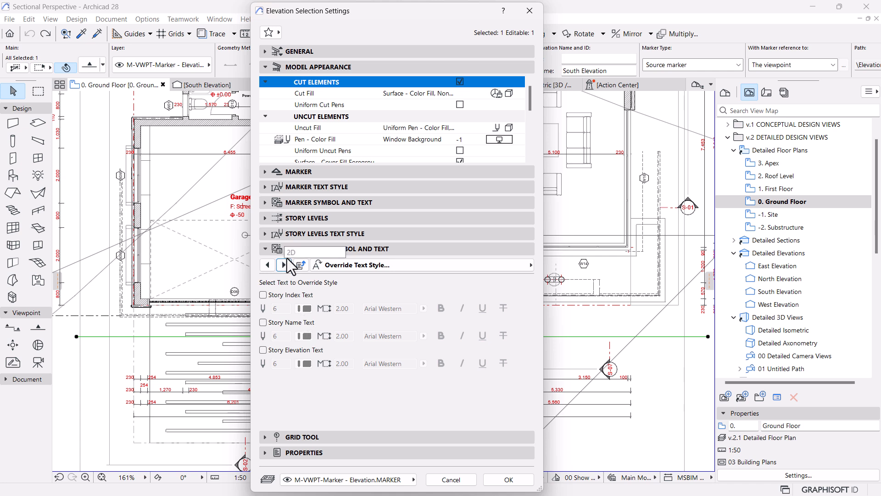
left_click(266, 233)
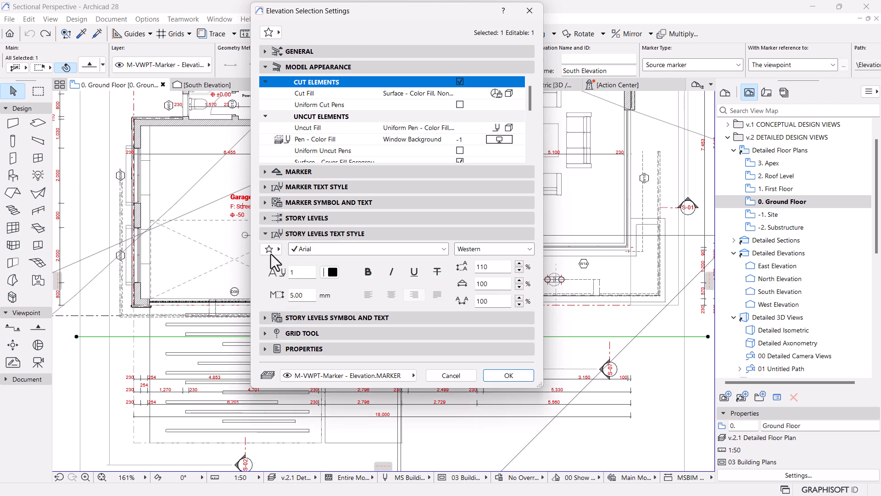
left_click(314, 297)
type("3.5")
left_click(500, 376)
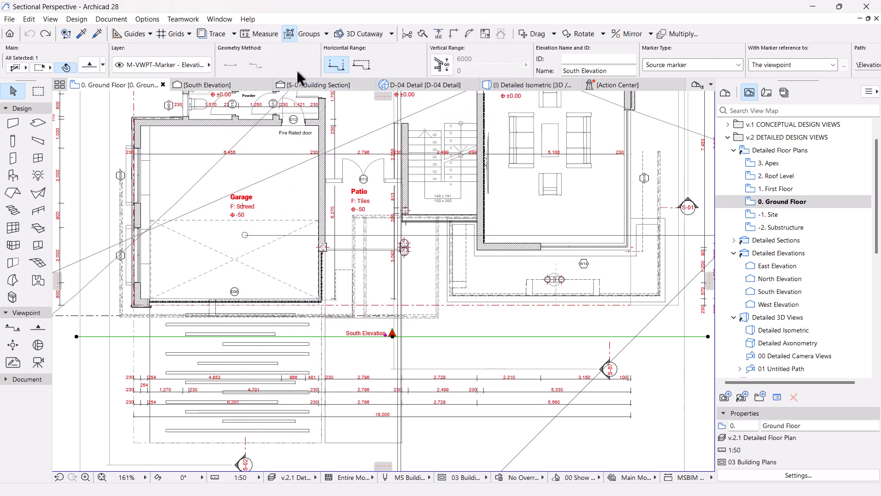
Step: Return to the South Elevation and check the size of its story level labels beside the building
left_click(247, 82)
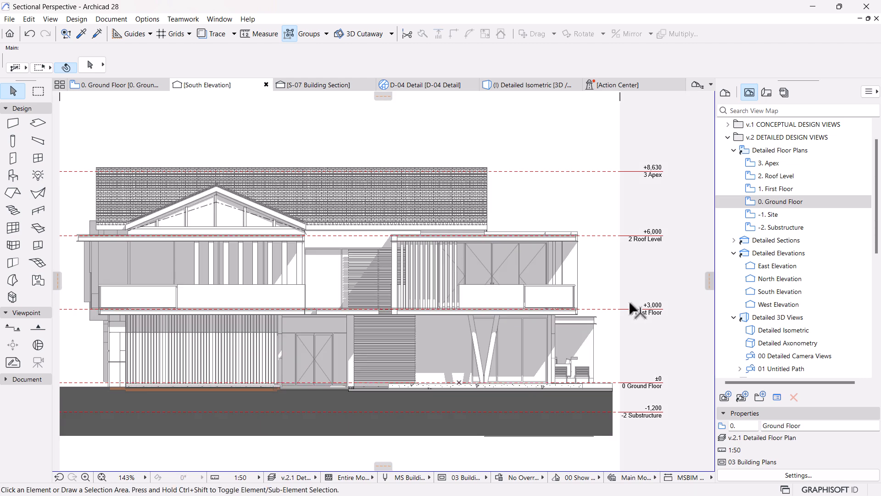
scroll(646, 234, "down", 3)
mouse_move(573, 292)
middle_mouse_down()
mouse_move(561, 298)
mouse_move(499, 287)
mouse_move(523, 334)
middle_mouse_up()
scroll(499, 287, "up", 3)
scroll(673, 206, "up", 3)
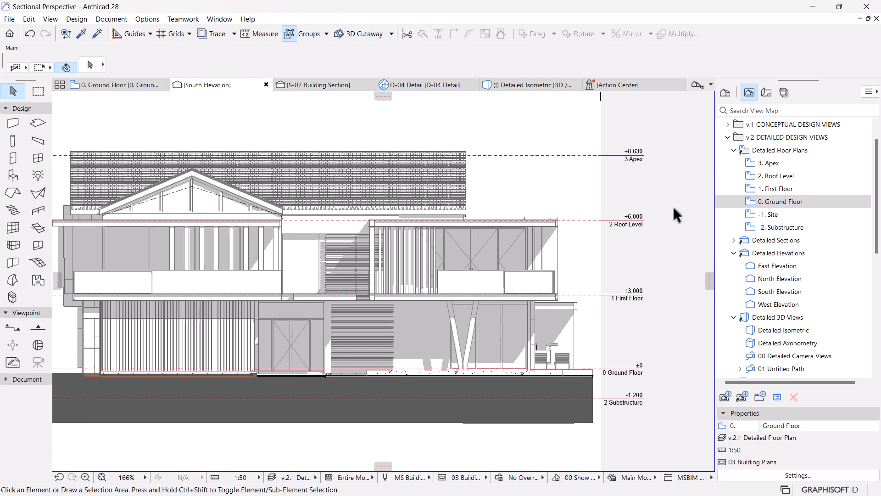
Step: Widen the South Elevation's view limits outward on both sides of the building
middle_click_drag(673, 206, 641, 240)
scroll(641, 240, "up", 4)
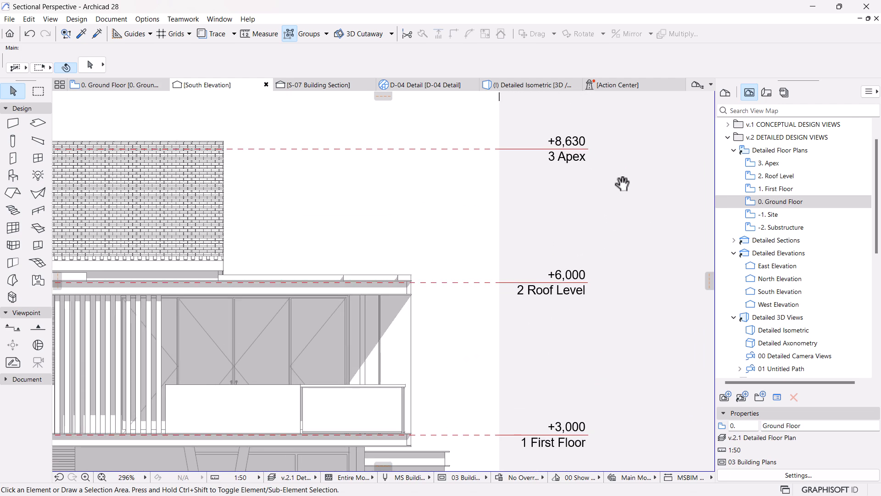
scroll(610, 202, "down", 9)
middle_click_drag(590, 230, 618, 269)
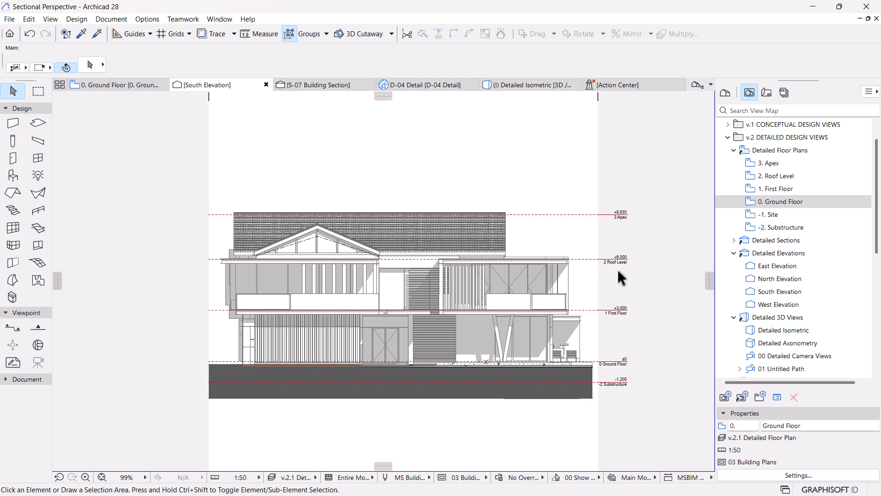
scroll(536, 225, "down", 1)
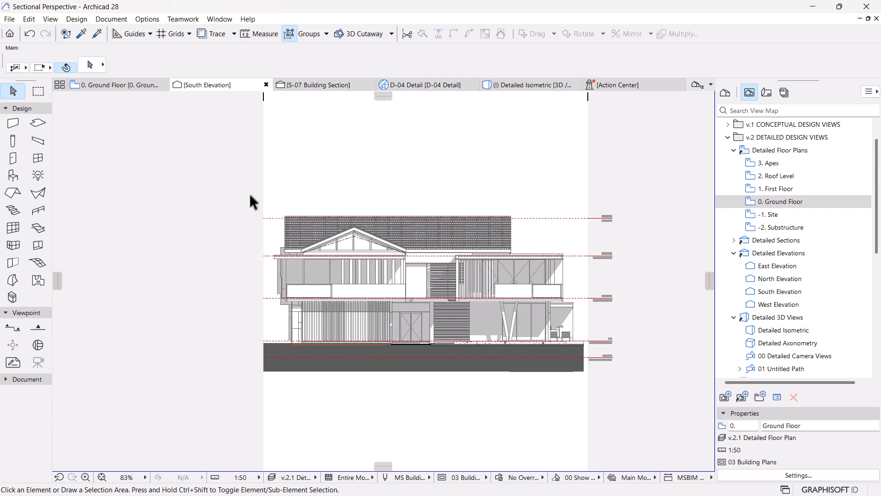
left_click_drag(263, 168, 244, 169)
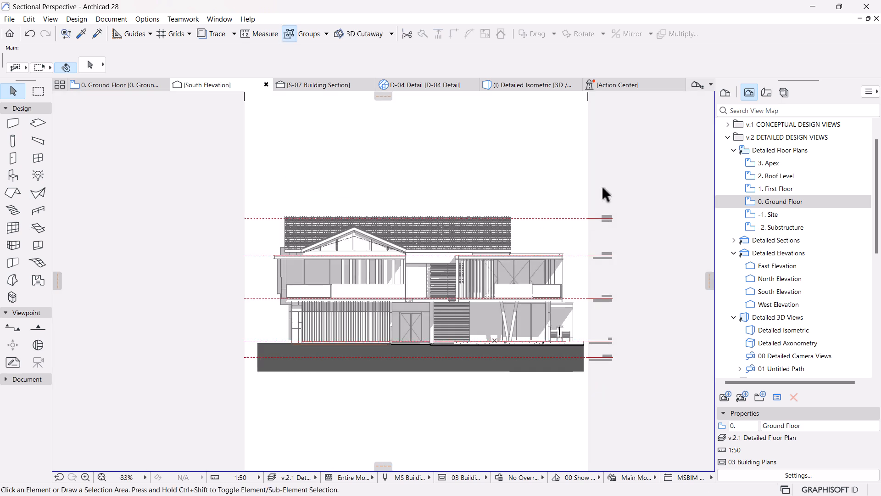
left_click_drag(587, 171, 603, 171)
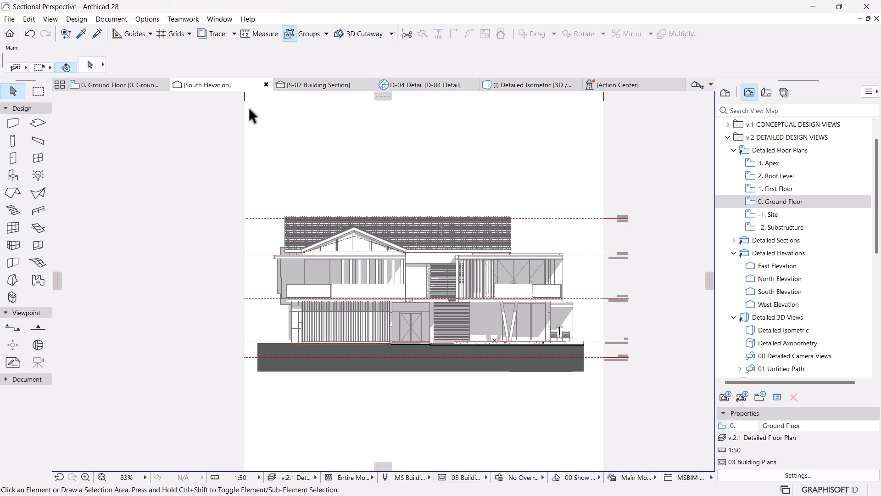
left_click_drag(247, 139, 224, 142)
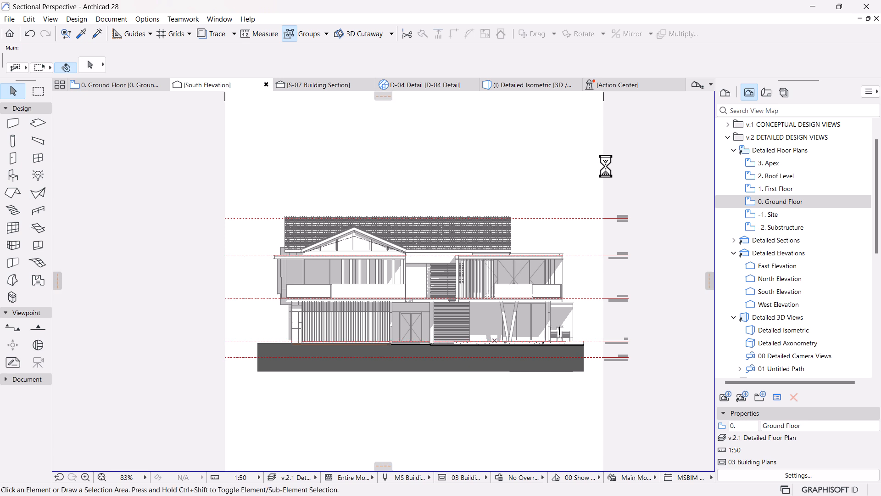
left_click_drag(604, 166, 624, 166)
left_click(624, 166)
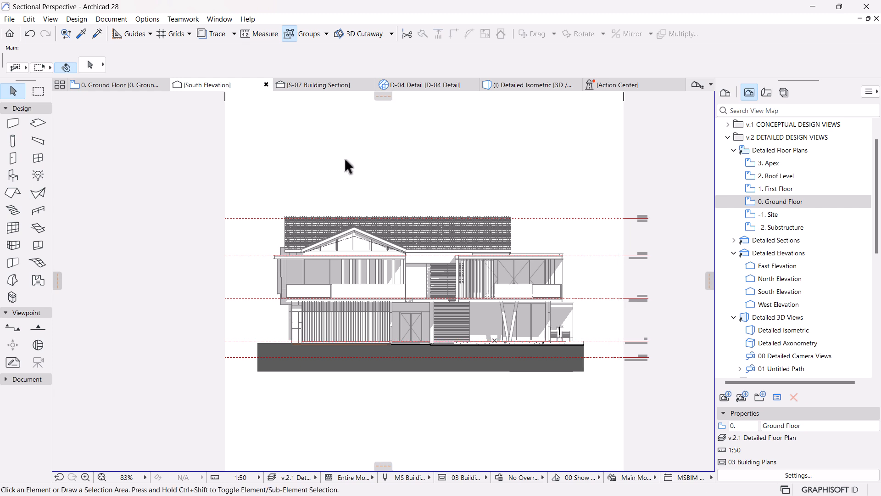
Step: Return to the ground floor plan and stretch the garage-side end of the South Elevation line farther outward
left_click(133, 86)
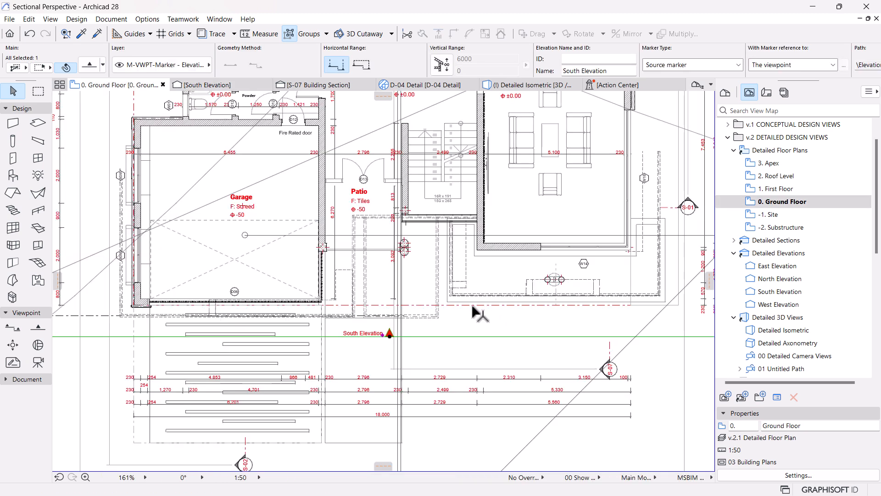
scroll(472, 305, "down", 3)
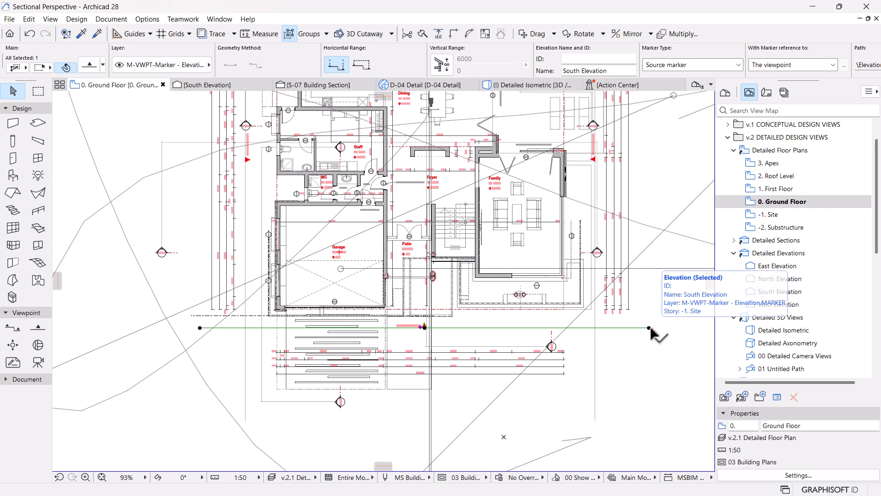
left_click(199, 328)
left_click(142, 99)
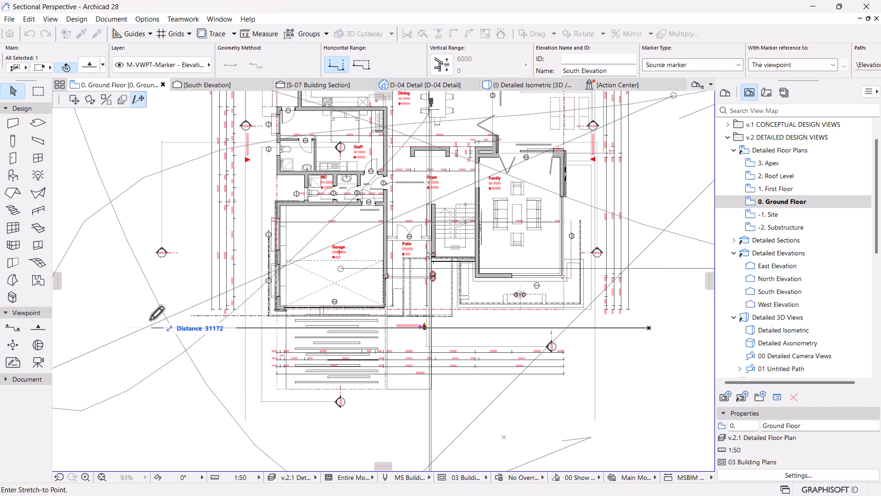
left_click(172, 328)
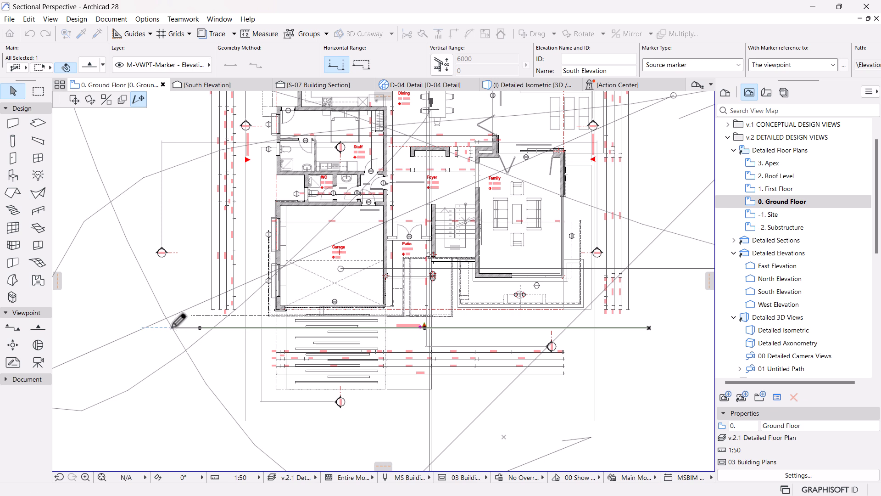
Step: Return to the South Elevation and check the extended limits and story level lines around the building
left_click(192, 84)
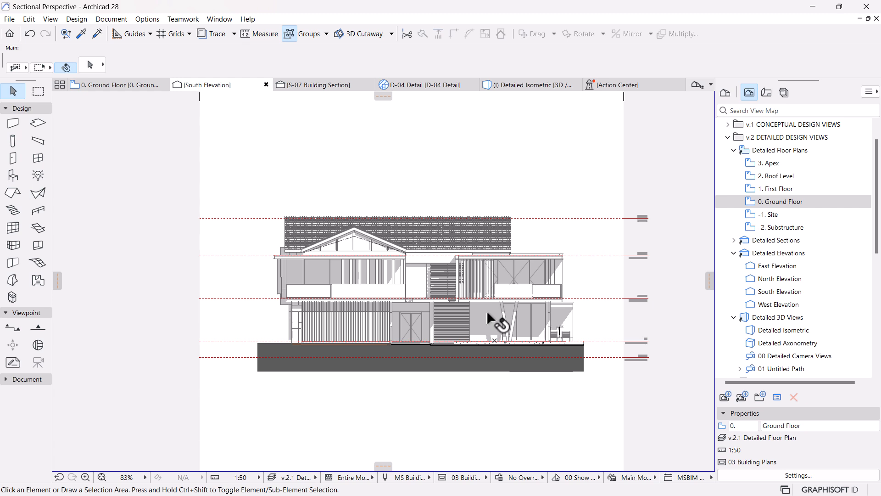
mouse_move(487, 313)
mouse_move(436, 275)
middle_mouse_down()
mouse_move(380, 265)
mouse_move(375, 231)
middle_mouse_up()
scroll(376, 231, "up", 2)
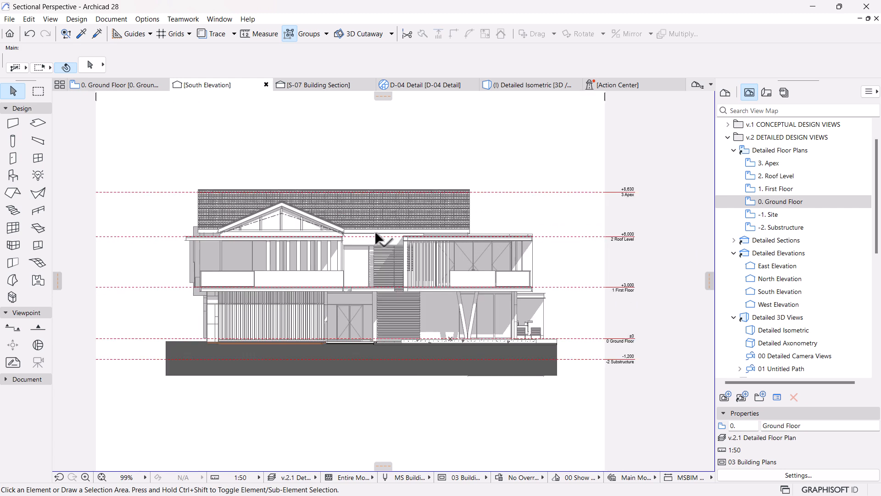
mouse_move(375, 230)
Step: Open the saved South Elevation view from the Detailed Elevations folder
left_click(773, 292)
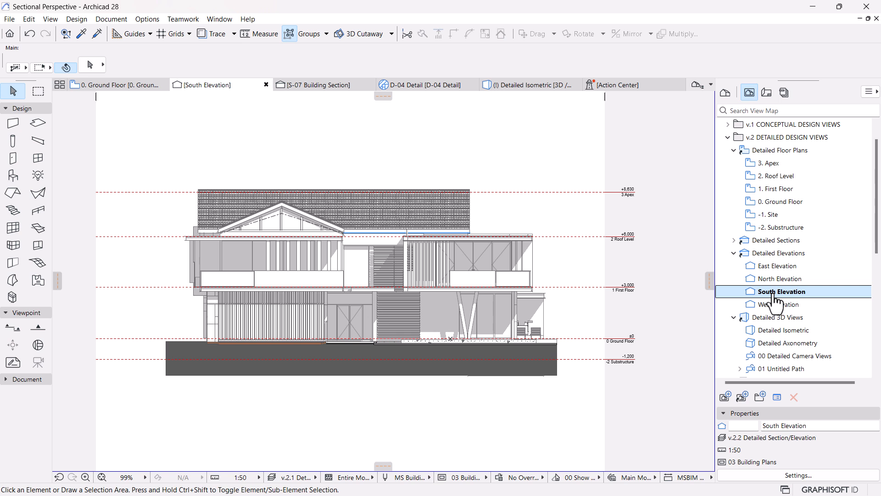
right_click(773, 294)
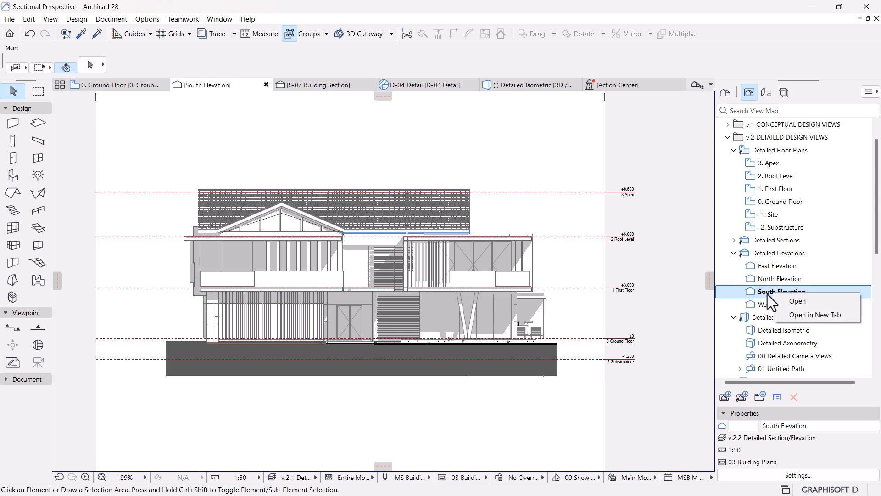
double_click(762, 290)
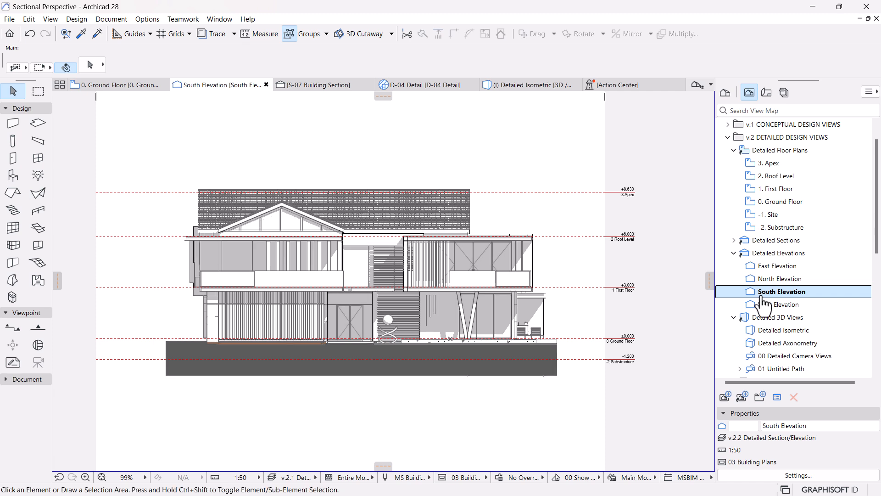
Step: In the South Elevation's settings, set the Cut Fill to Surface - Color Fill, Shaded and apply it
right_click(770, 293)
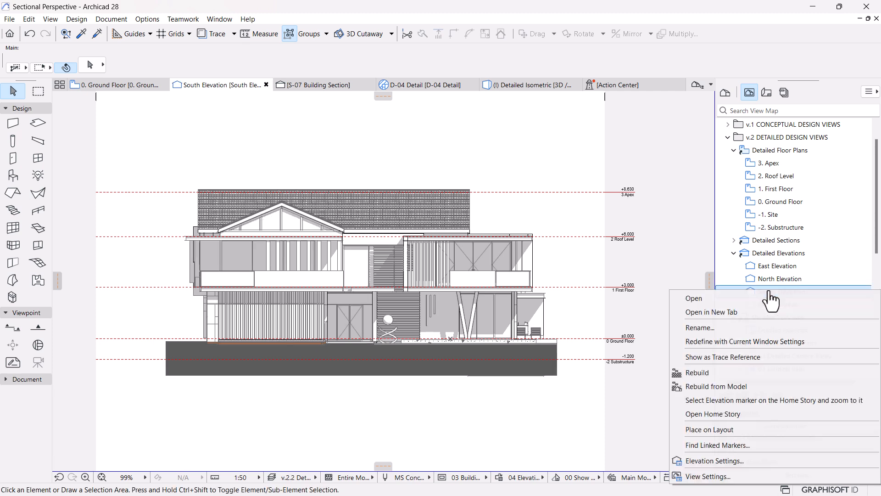
left_click(722, 461)
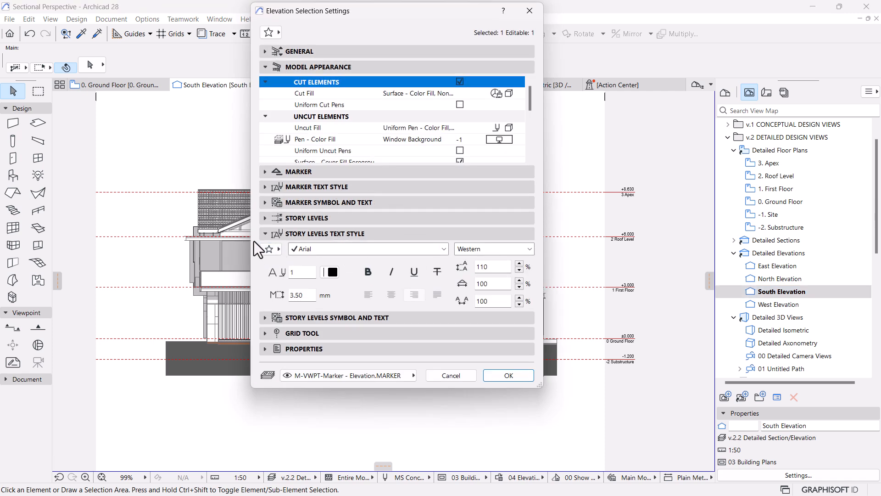
left_click(264, 235)
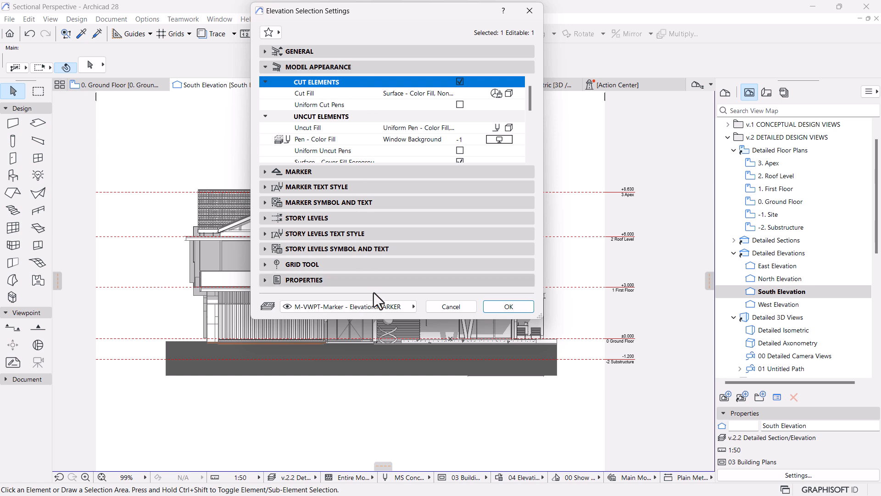
left_click_drag(376, 319, 378, 468)
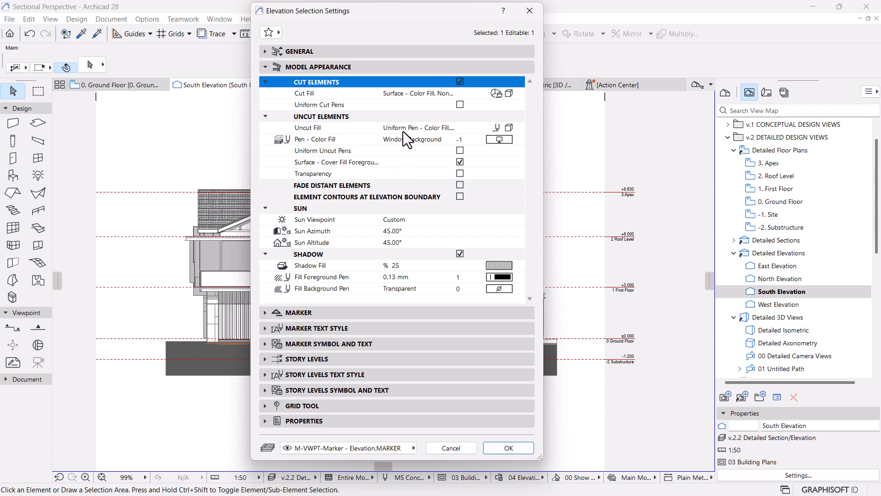
left_click_drag(370, 11, 599, 23)
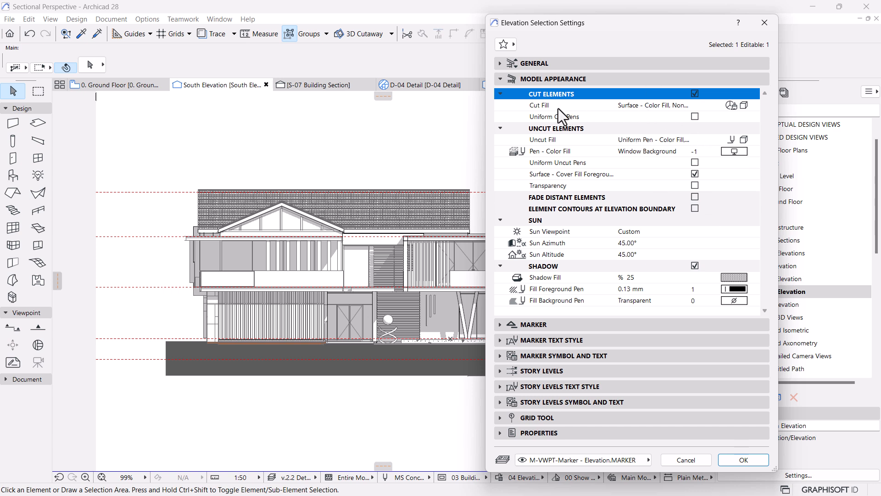
left_click(658, 106)
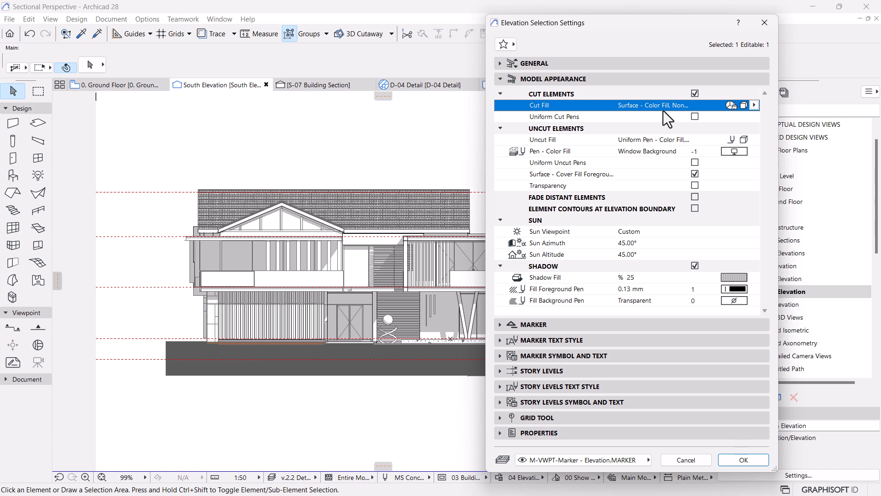
left_click(754, 105)
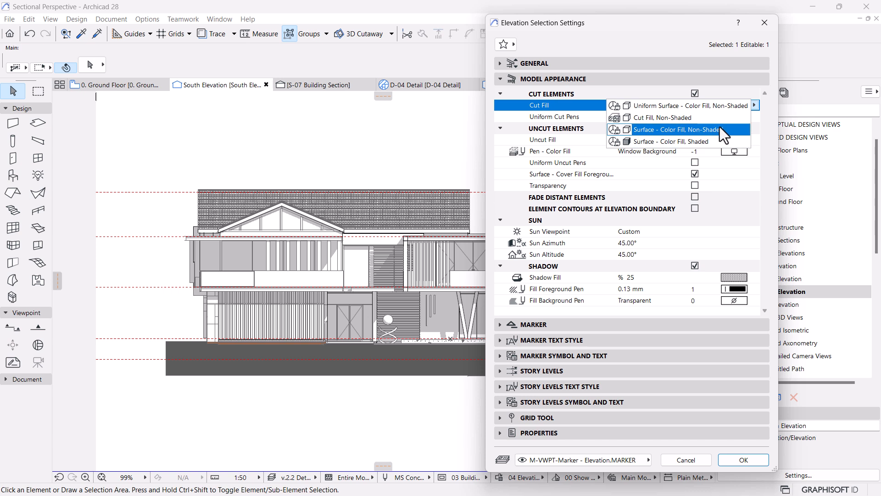
left_click(667, 142)
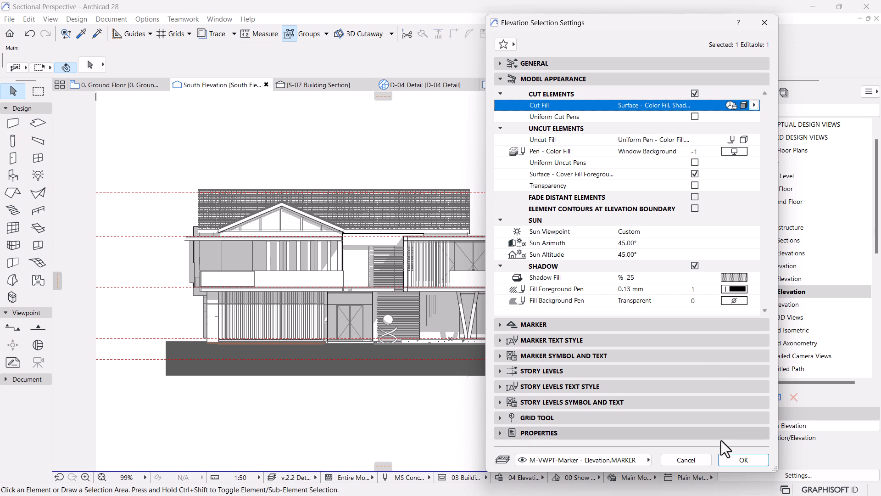
left_click(735, 460)
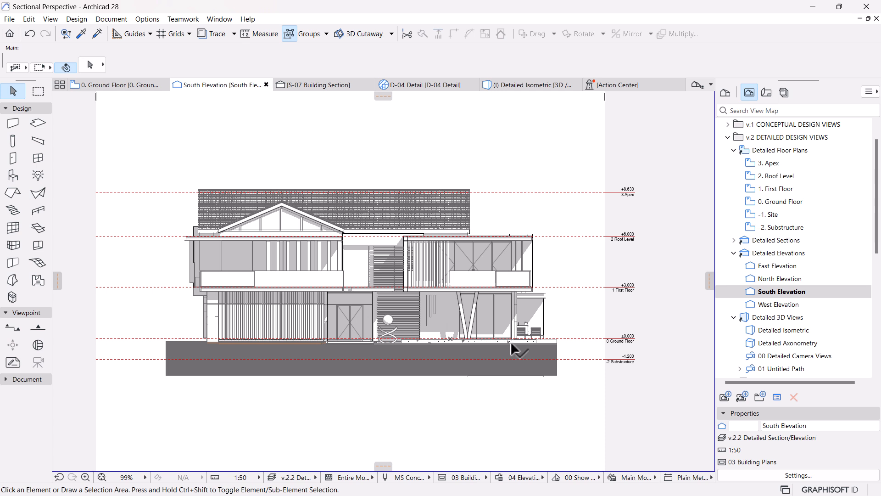
Step: Set the South Elevation's graphic override combination to No Overrides
left_click(519, 477)
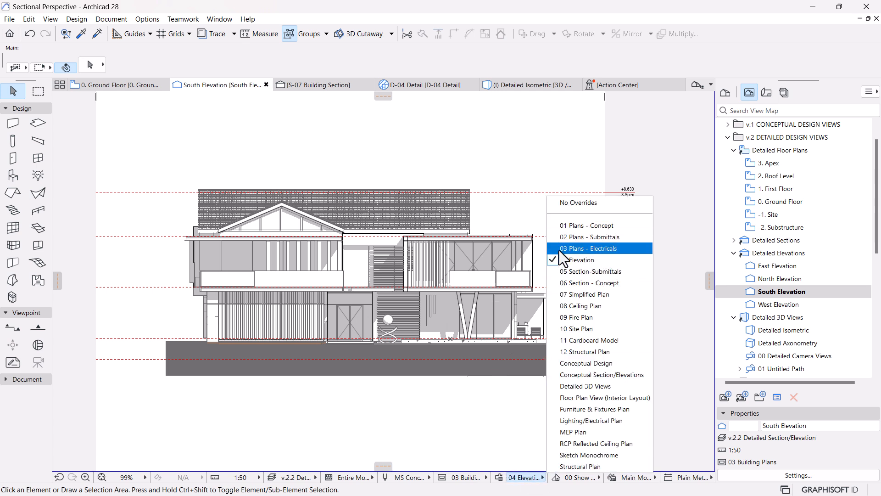
left_click(577, 203)
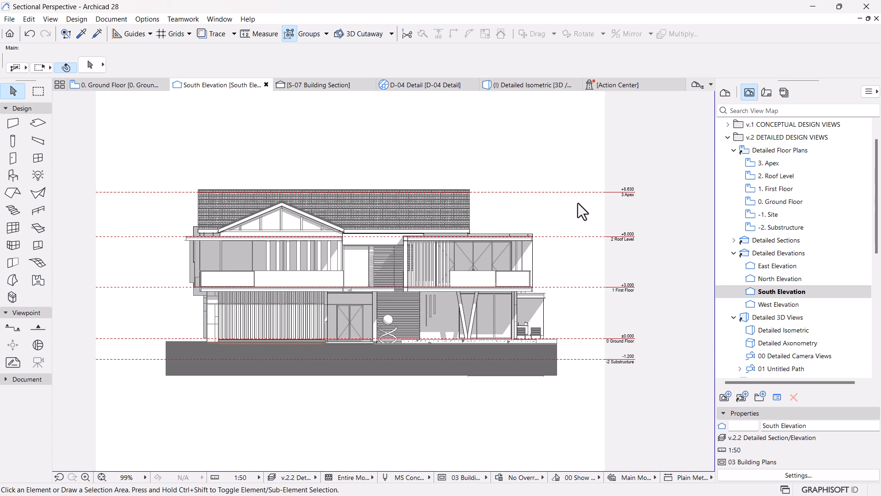
scroll(309, 239, "up", 2)
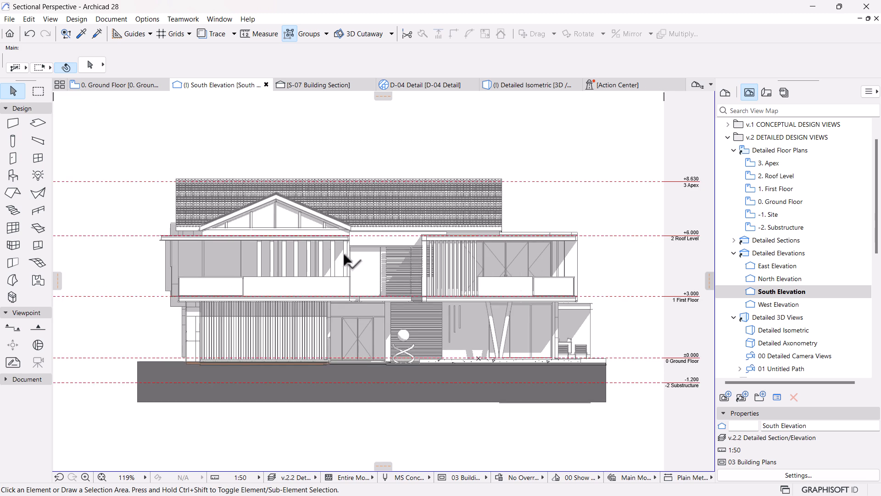
Step: Set the South Elevation's Uncut Fill to Surface - Color Fill, Shaded, apply it and inspect the coloured facade
right_click(788, 291)
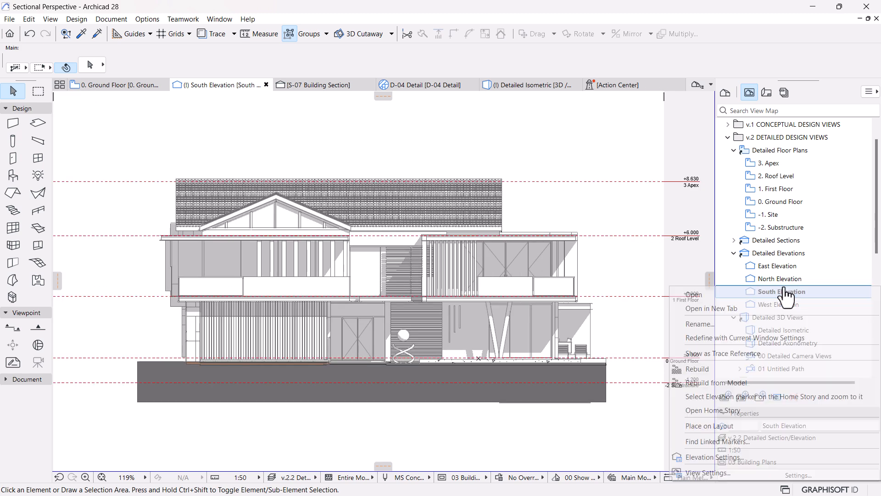
left_click(700, 458)
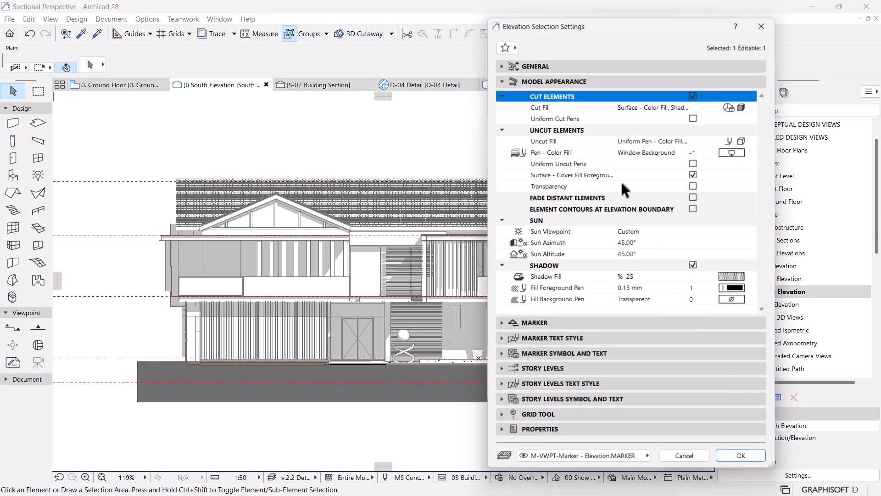
left_click(746, 106)
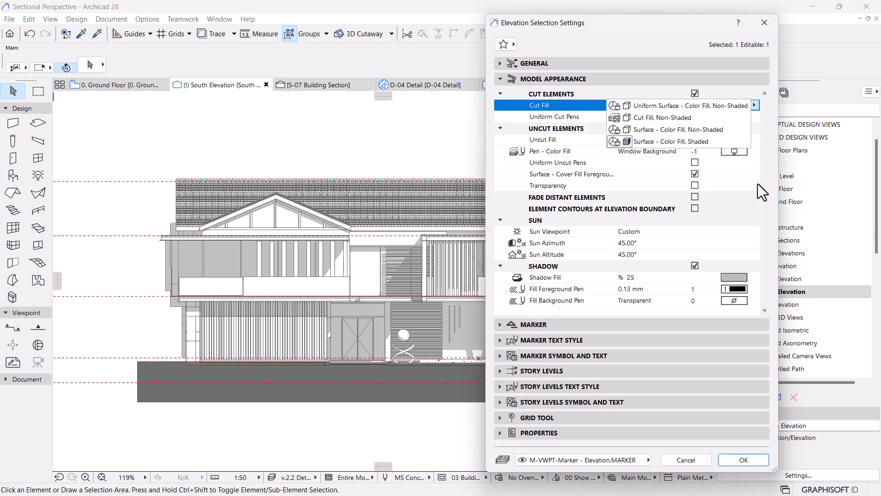
left_click(744, 140)
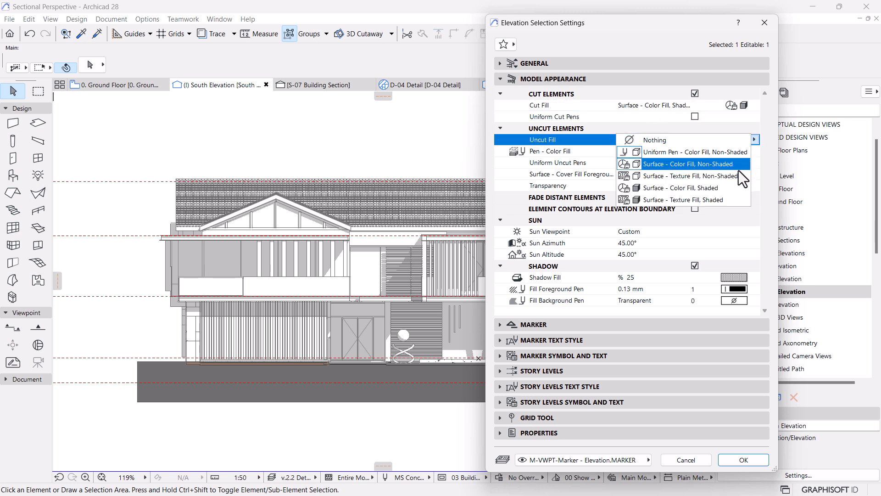
left_click(661, 191)
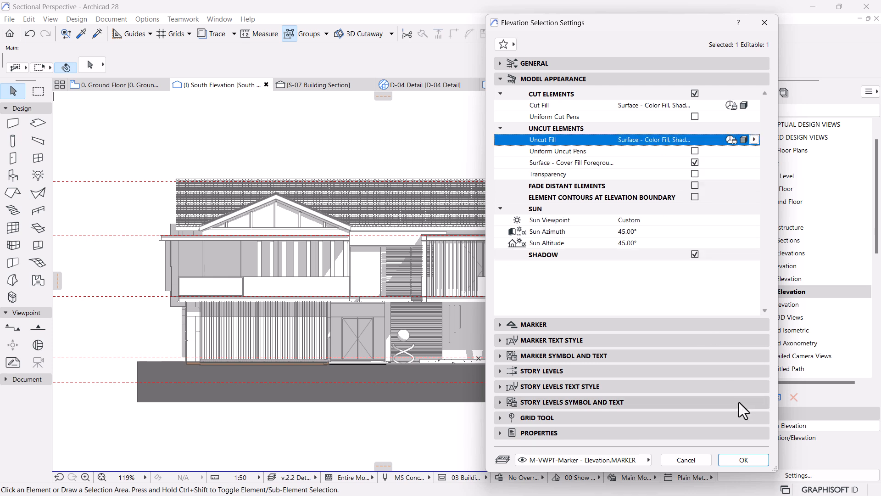
left_click(743, 460)
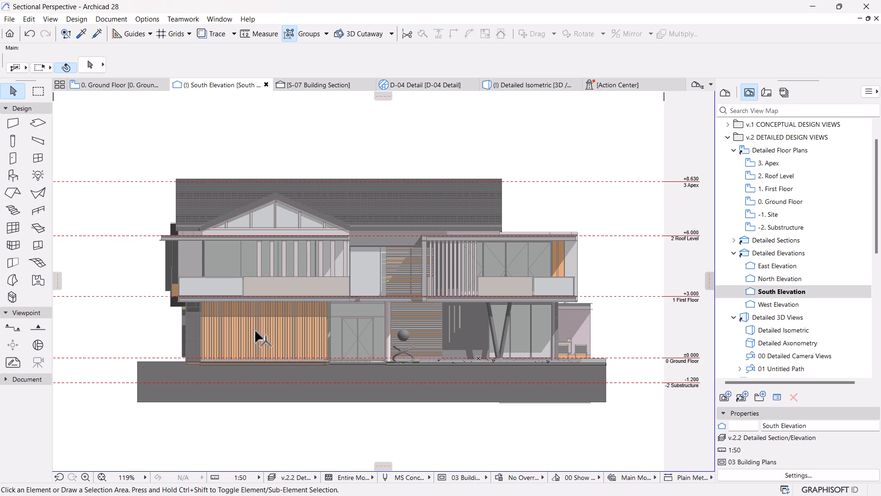
scroll(255, 328, "up", 1)
scroll(255, 329, "up", 1)
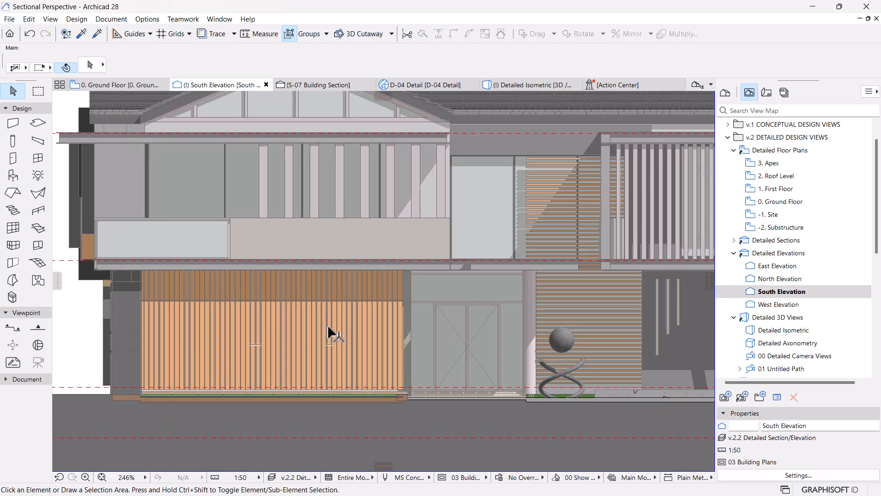
Step: Examine the colour-shaded South Elevation as a whole and close up, including the roof tiles, timber slats and cast shadows
scroll(453, 324, "down", 2)
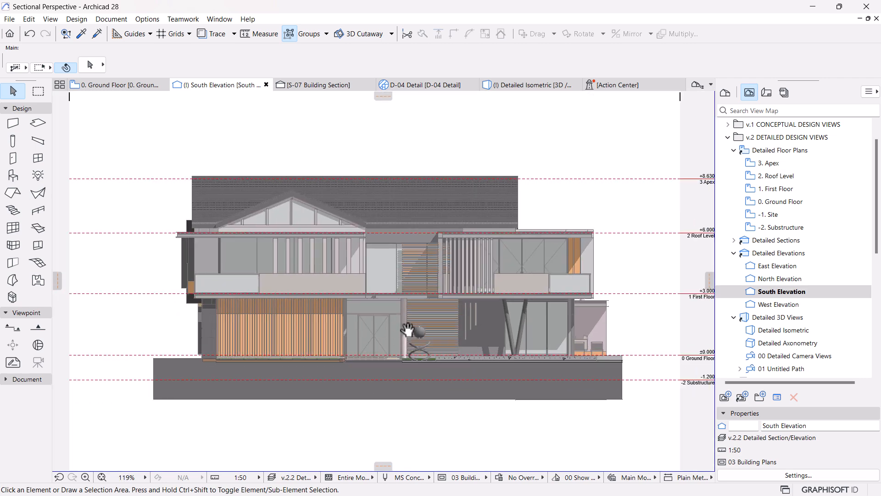
scroll(484, 296, "up", 2)
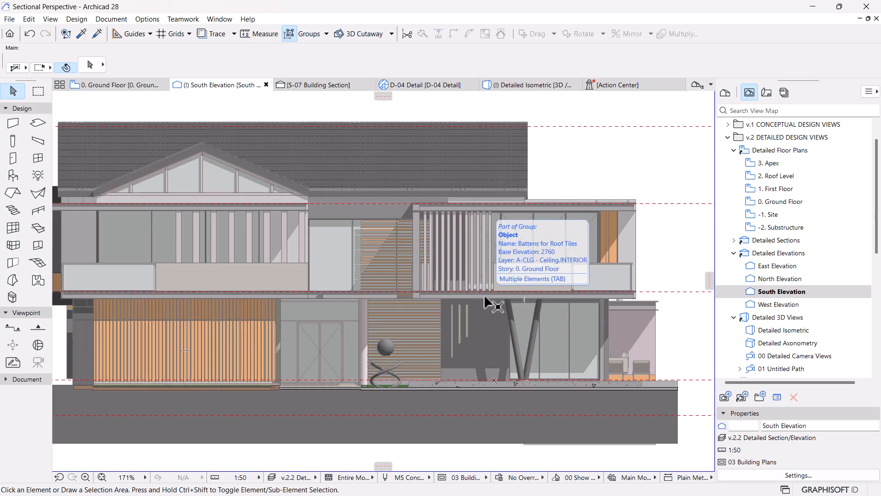
scroll(483, 294, "down", 3)
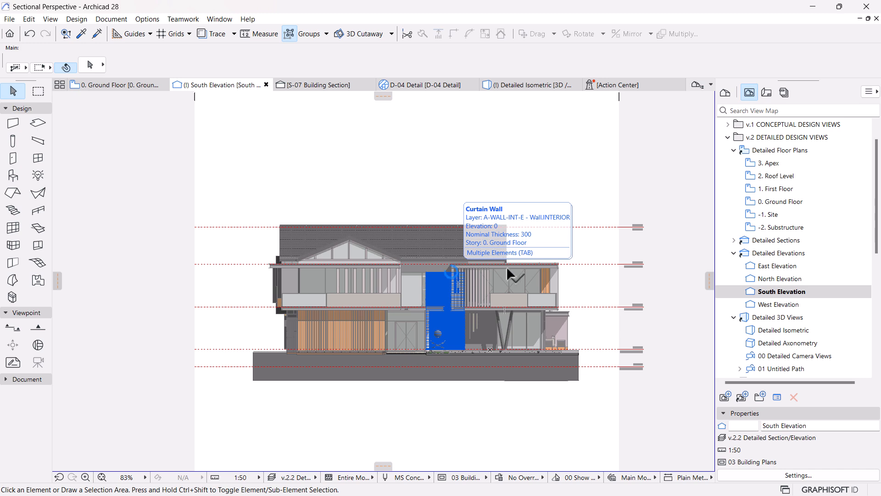
scroll(493, 276, "up", 1)
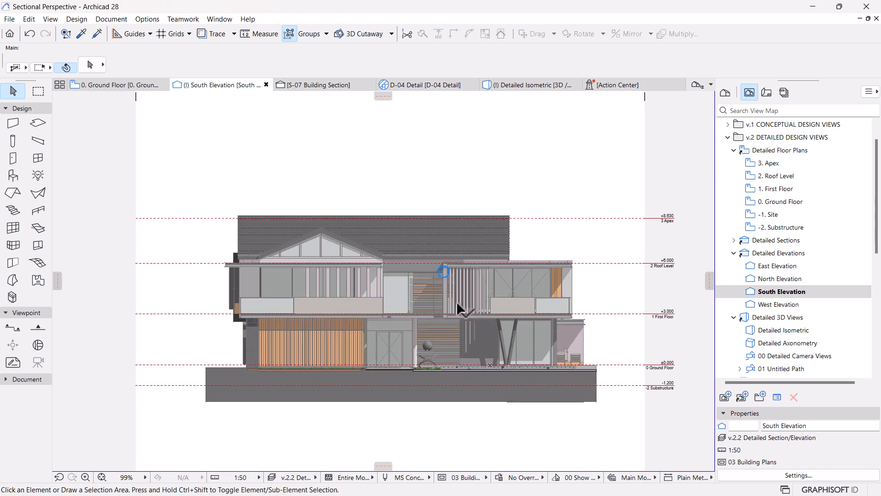
scroll(447, 279, "up", 2)
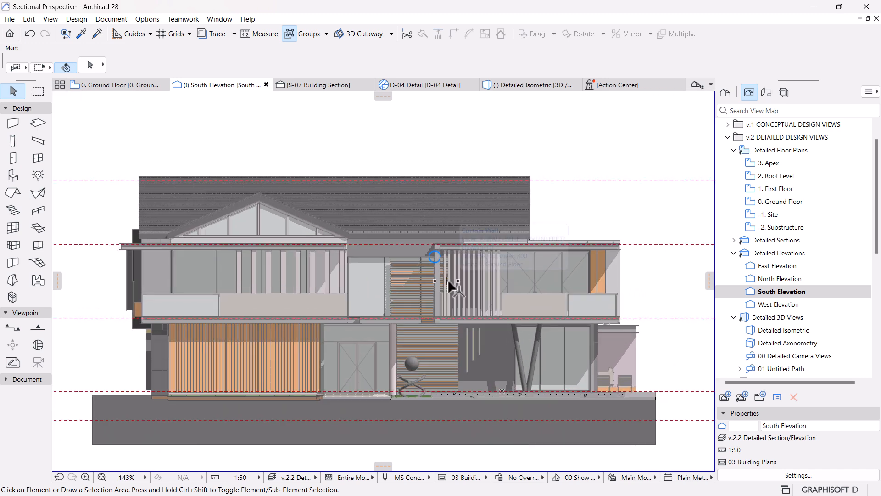
middle_click_drag(503, 311, 502, 298)
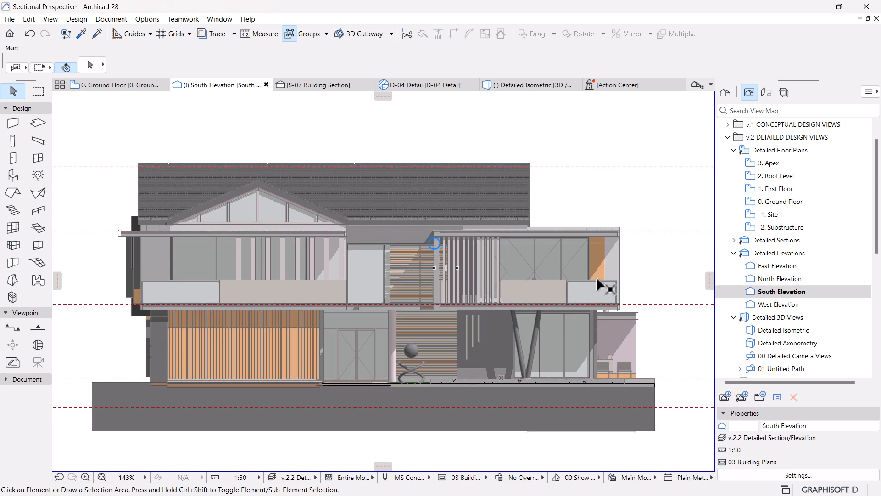
scroll(521, 191, "up", 8)
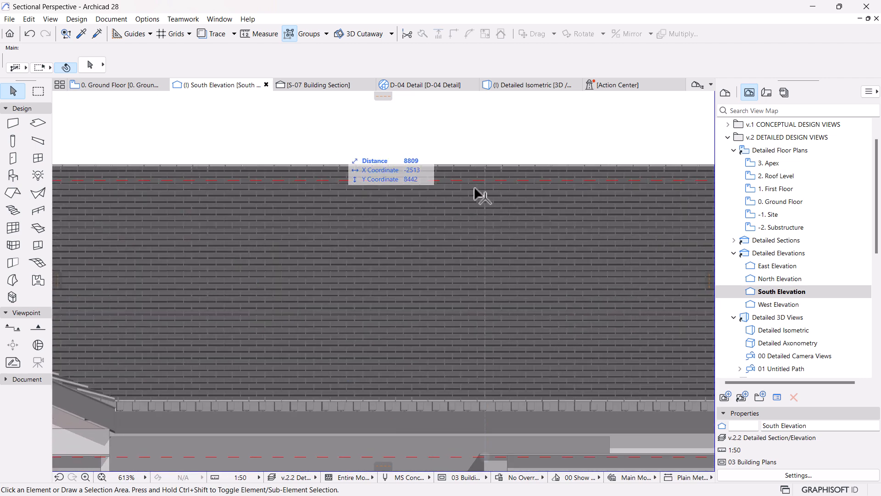
scroll(531, 271, "down", 7)
middle_click_drag(476, 284, 417, 187)
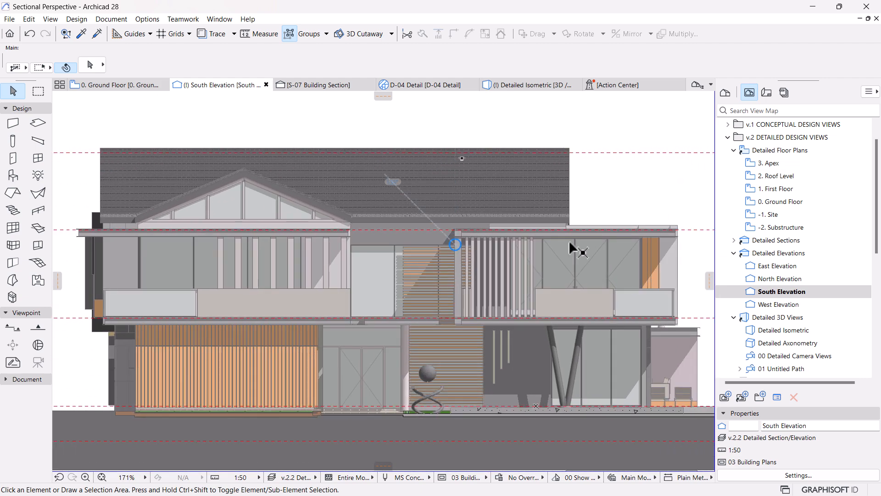
scroll(521, 248, "up", 3)
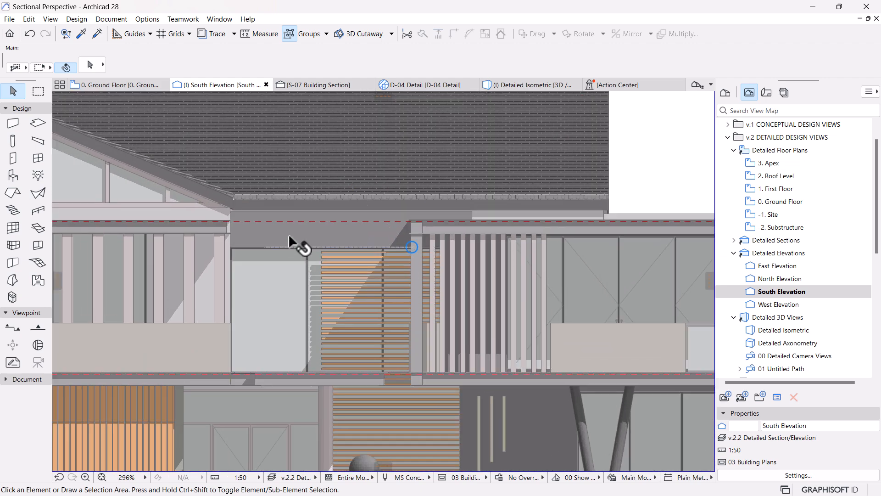
scroll(294, 239, "up", 3)
scroll(376, 301, "up", 3)
scroll(429, 269, "down", 5)
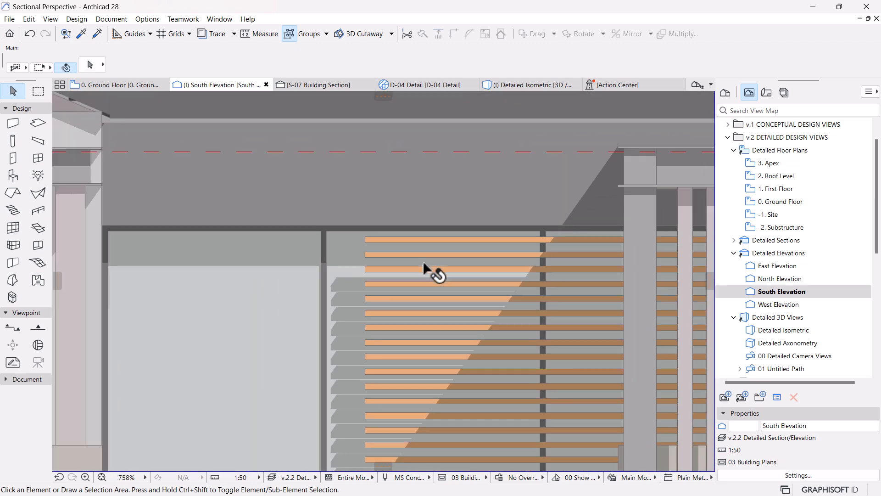
scroll(276, 282, "down", 5)
scroll(294, 275, "up", 5)
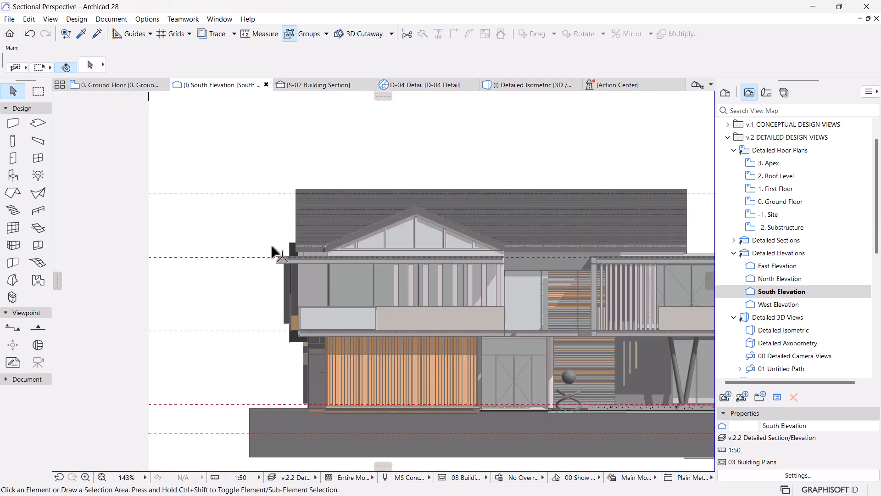
scroll(322, 296, "down", 5)
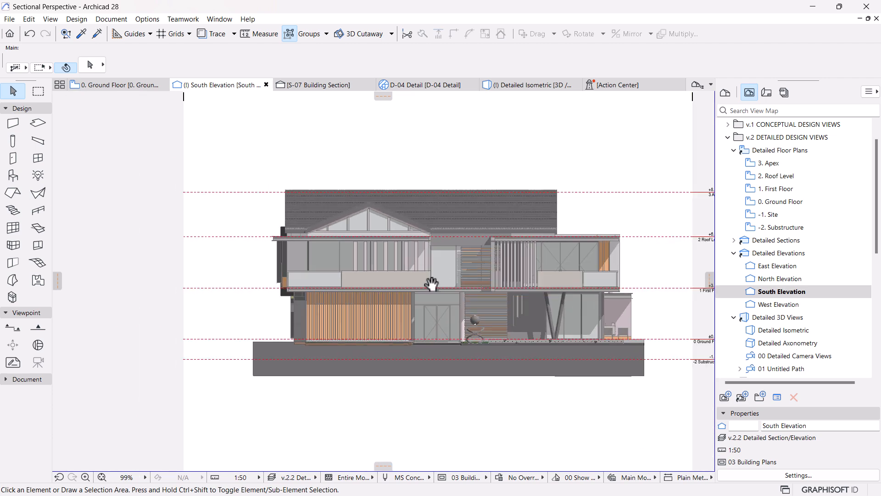
middle_click_drag(429, 289, 398, 287)
scroll(565, 337, "up", 3)
scroll(576, 272, "up", 2)
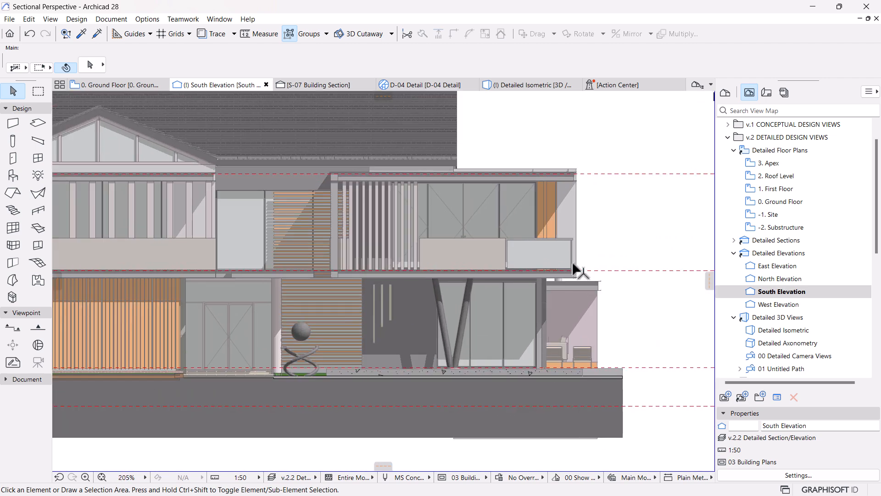
scroll(573, 263, "down", 2)
middle_click_drag(435, 291, 514, 321)
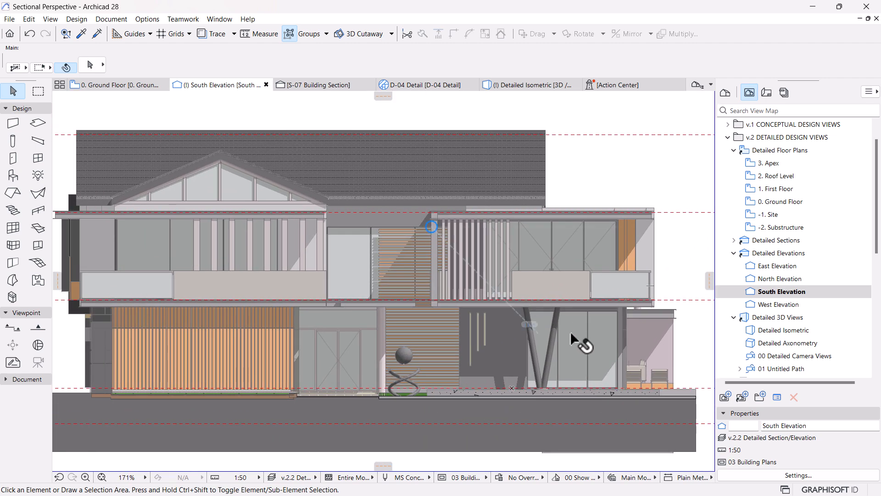
Step: In the South Elevation's elevation settings, set the Uncut Fill to Surface - Texture Fill, Non-Shaded and apply it
right_click(753, 293)
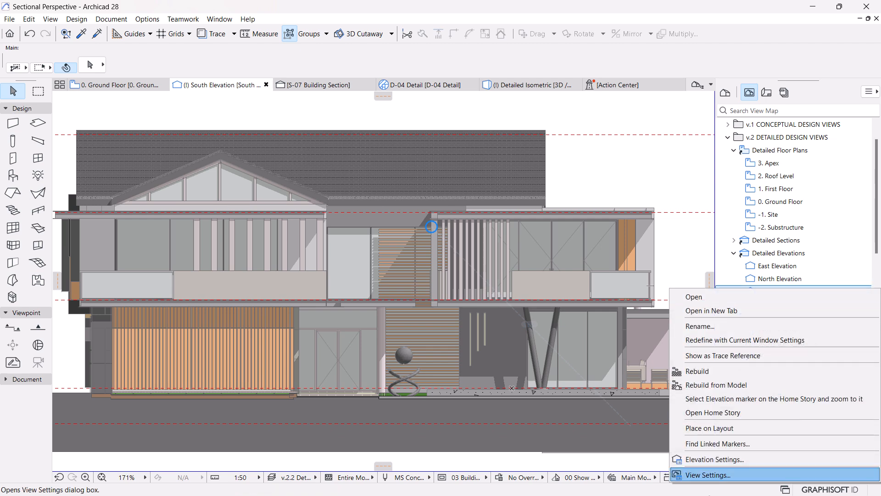
left_click(707, 462)
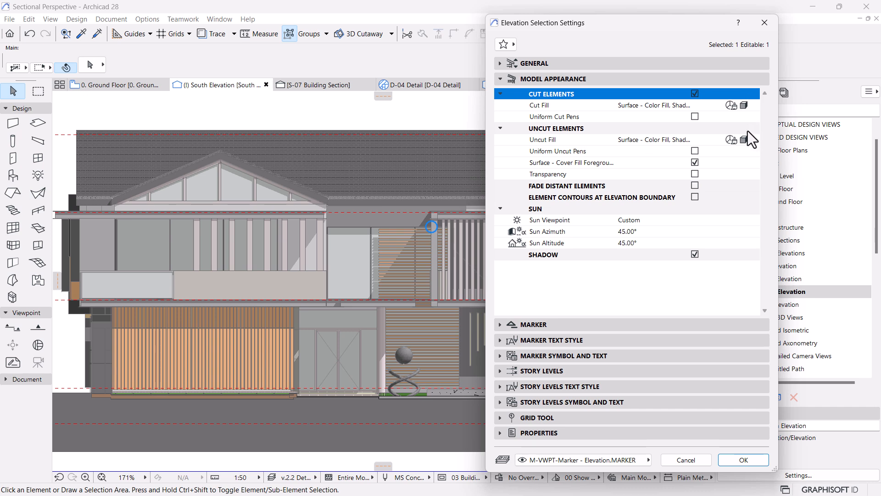
left_click(745, 136)
left_click(746, 136)
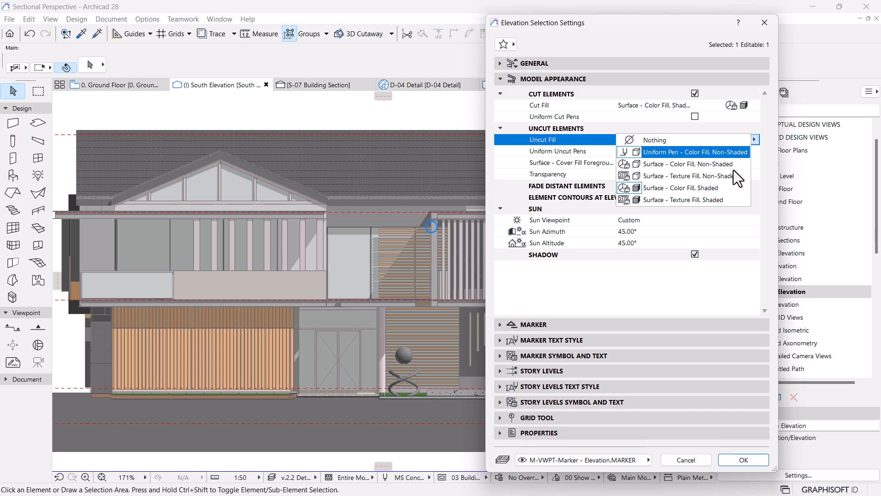
left_click(653, 178)
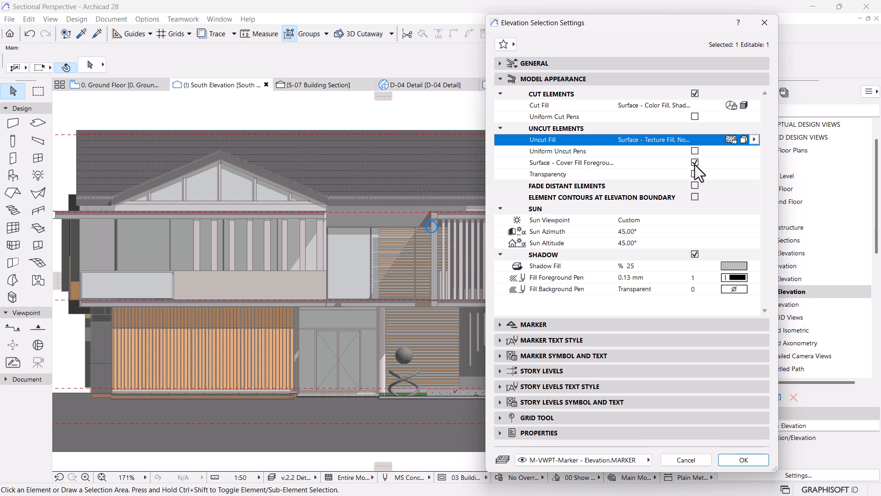
left_click(740, 459)
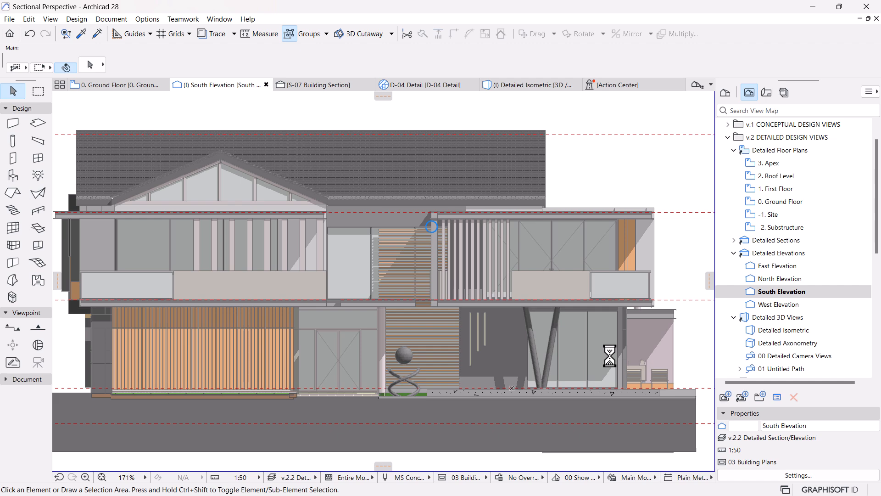
Step: Inspect the surface textures and shadows across the South Elevation's roof, timber cladding, concrete wall and terrace
scroll(509, 296, "down", 1)
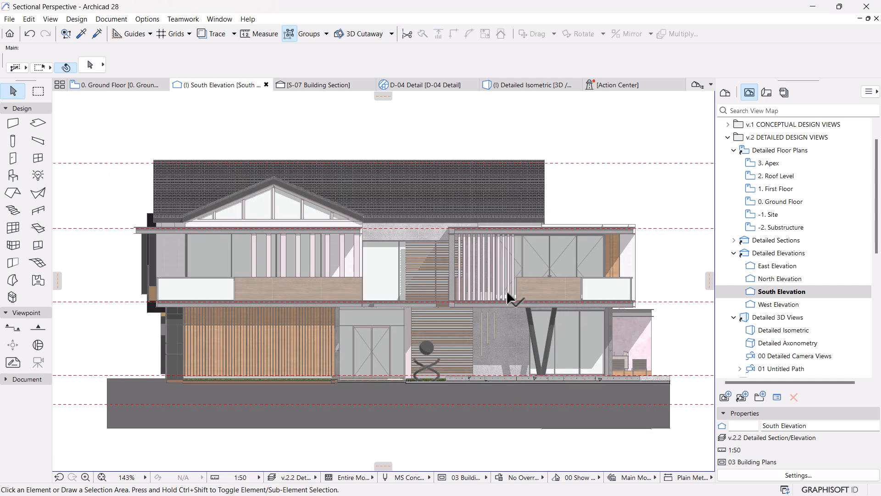
scroll(489, 398, "up", 1)
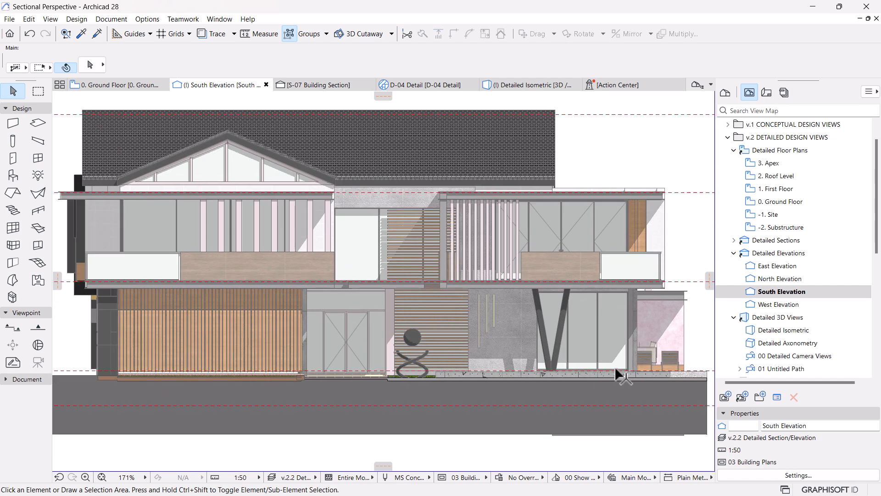
scroll(612, 366, "up", 1)
scroll(611, 366, "down", 2)
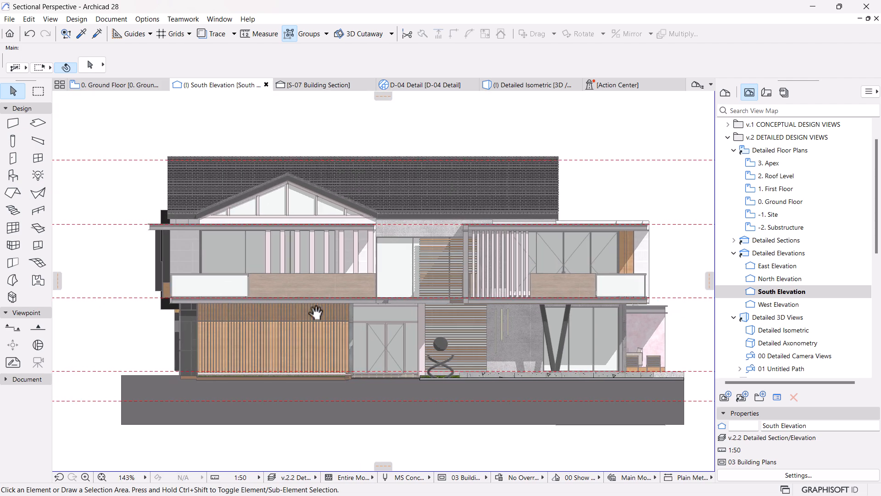
scroll(675, 293, "up", 1)
scroll(670, 283, "up", 2)
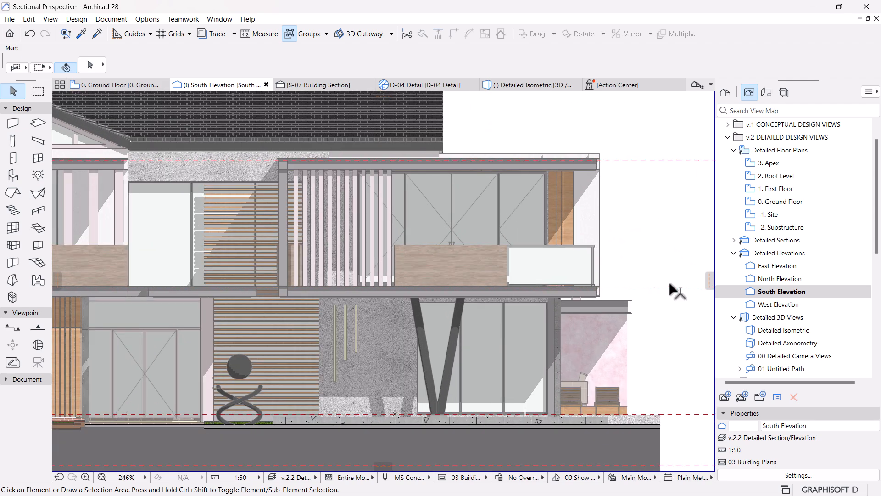
scroll(565, 252, "down", 2)
middle_click_drag(414, 250, 435, 244)
scroll(473, 244, "down", 2)
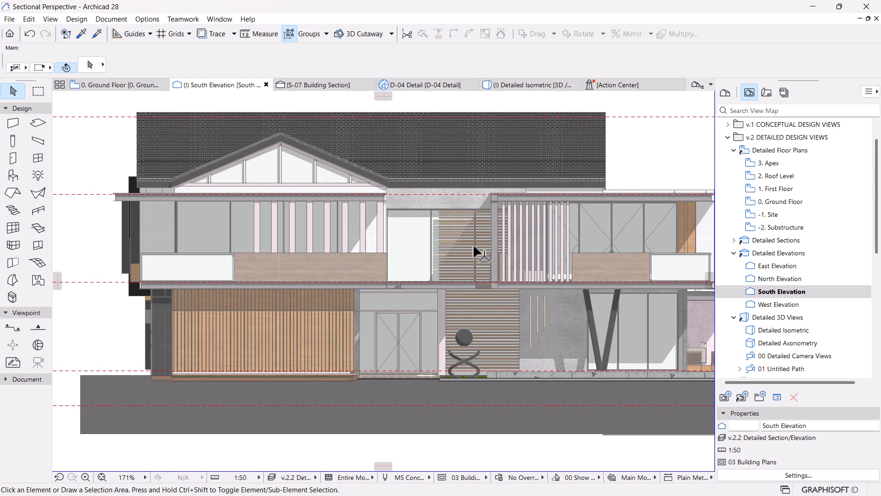
scroll(533, 290, "up", 1)
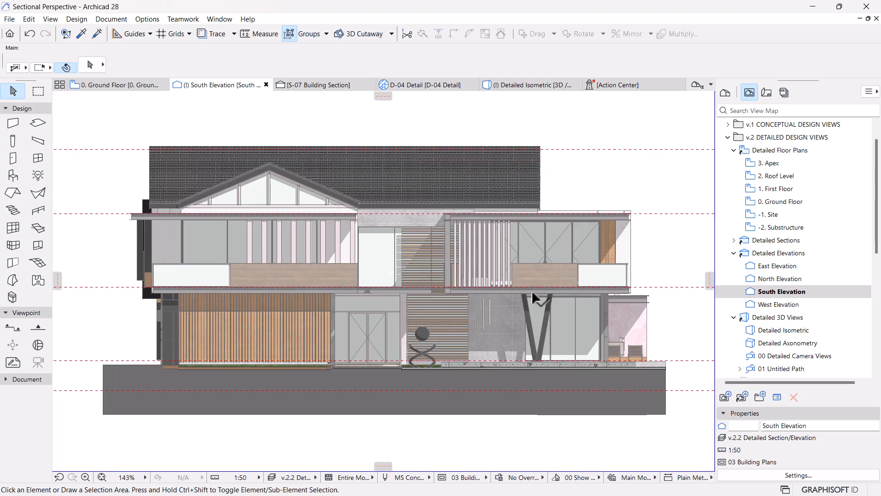
middle_click_drag(573, 416, 569, 411)
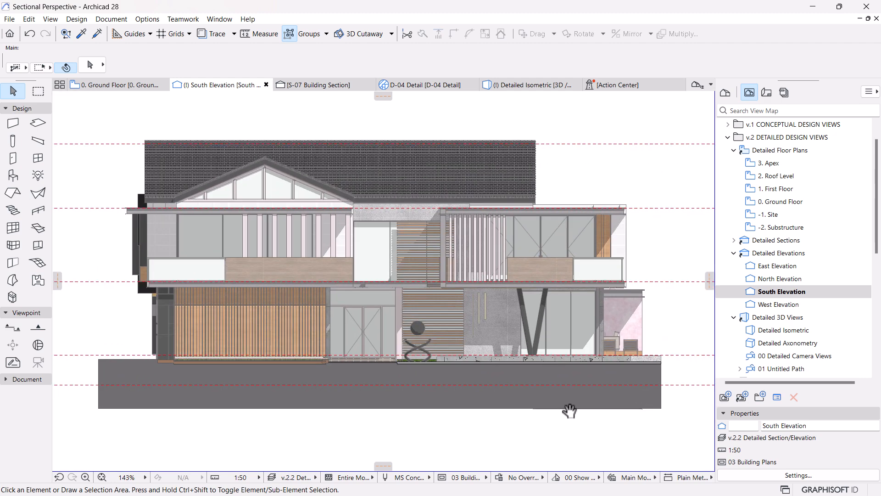
scroll(662, 272, "up", 2)
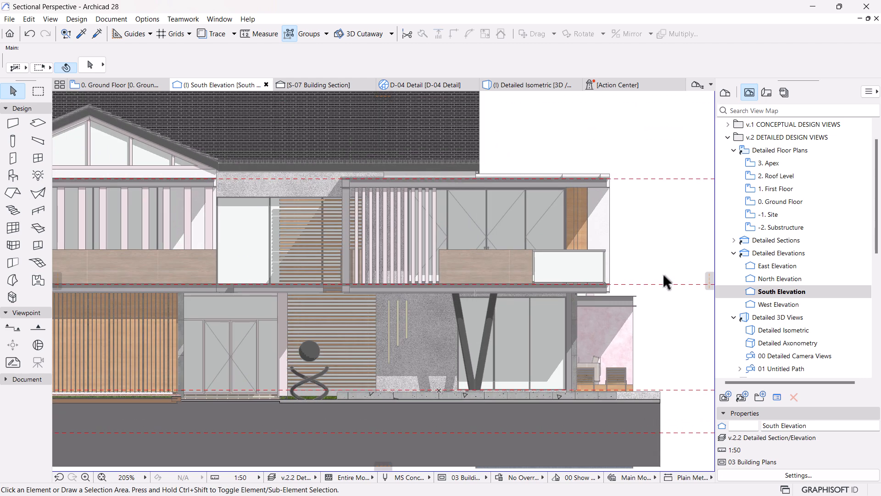
scroll(566, 387, "up", 1)
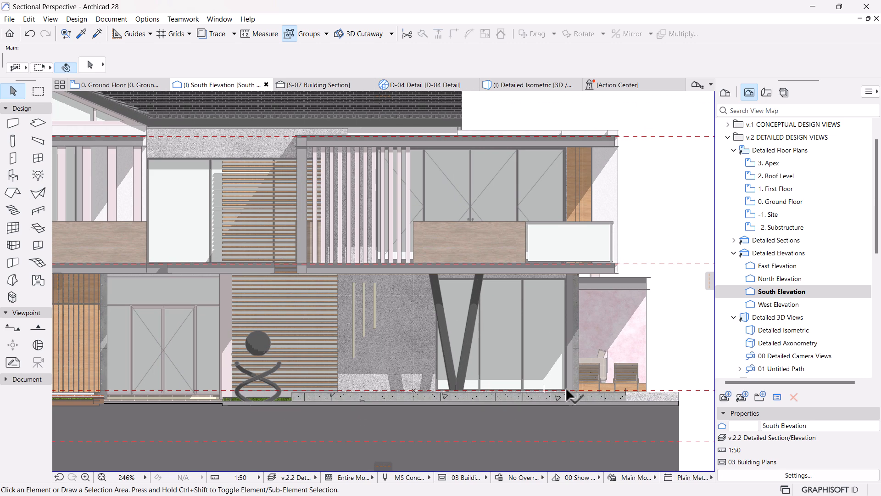
scroll(526, 312, "down", 2)
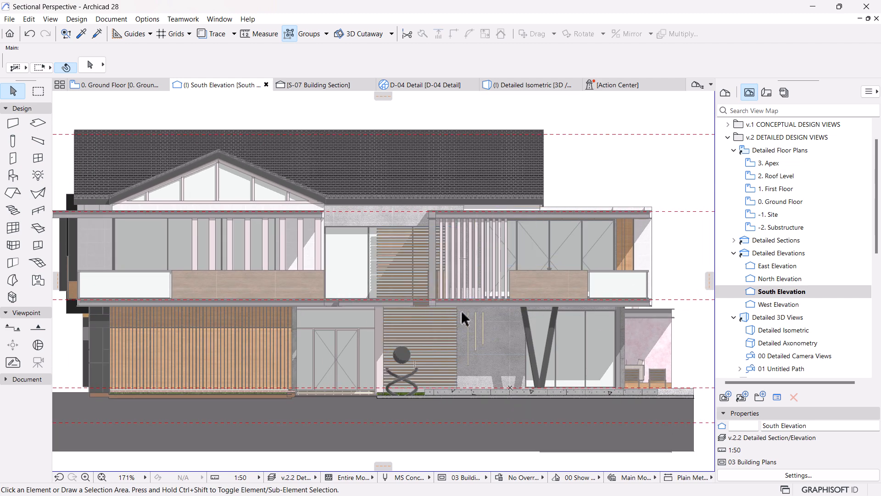
Step: In the South Elevation's elevation settings, set the Shadow Fill to 12.5 % and apply it
left_click(767, 294)
right_click(772, 297)
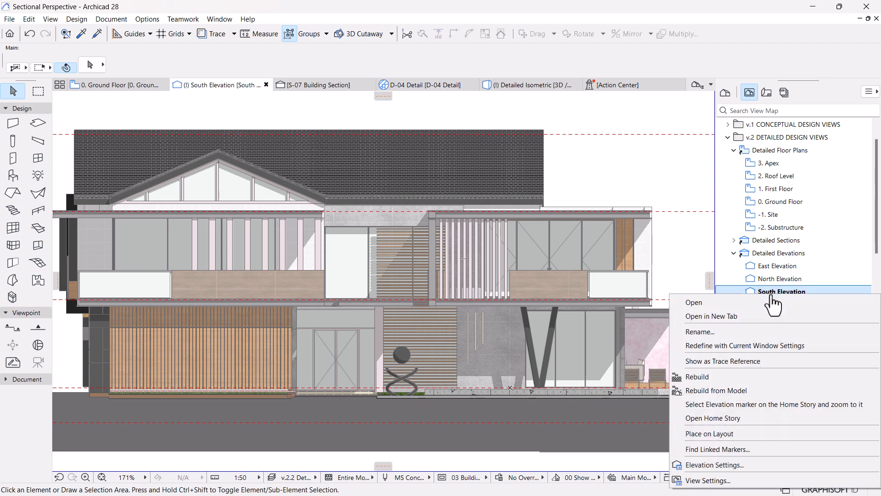
left_click(712, 465)
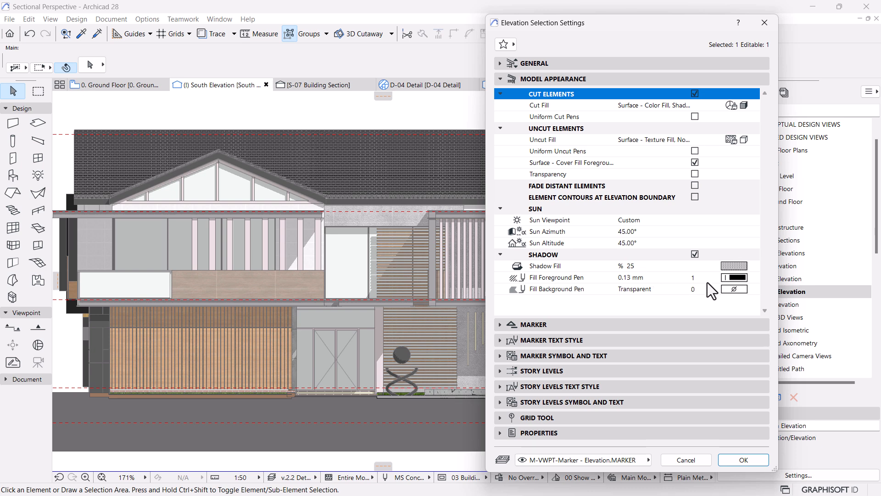
left_click(734, 266)
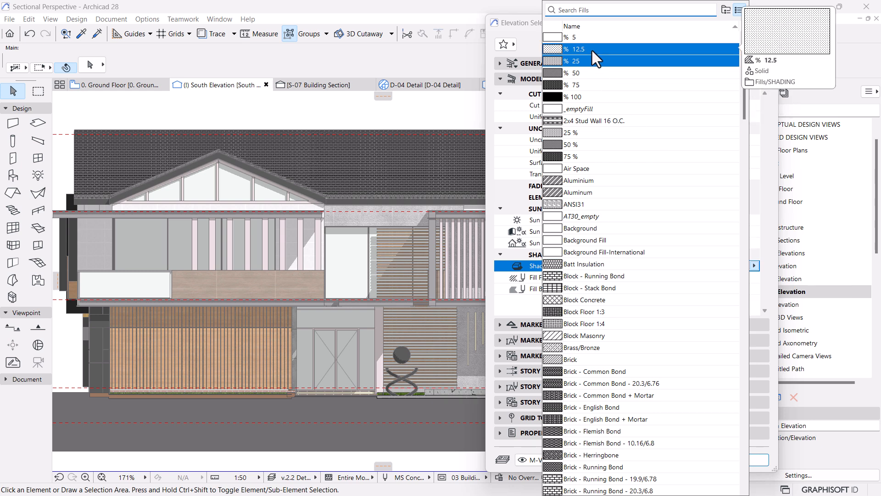
left_click(592, 51)
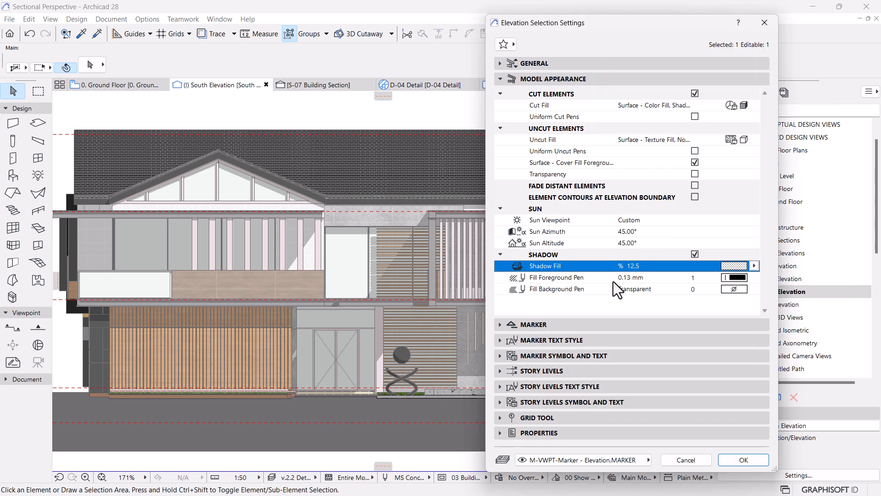
left_click(754, 460)
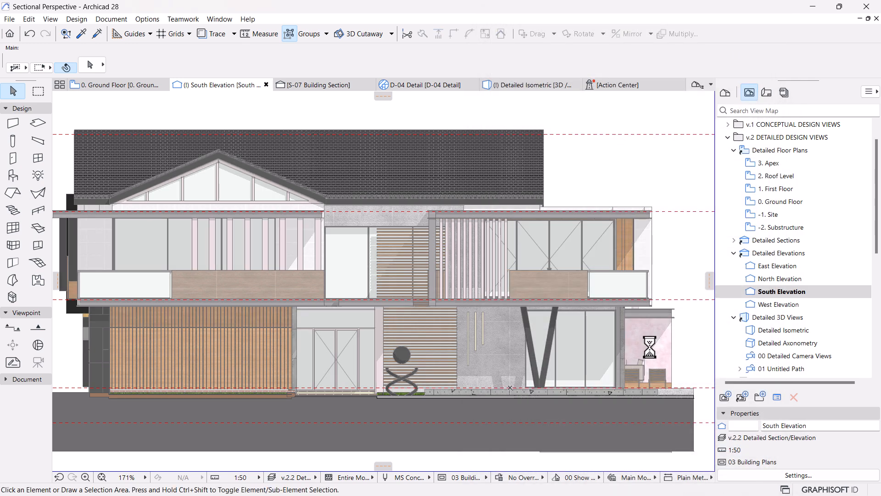
scroll(576, 355, "down", 3)
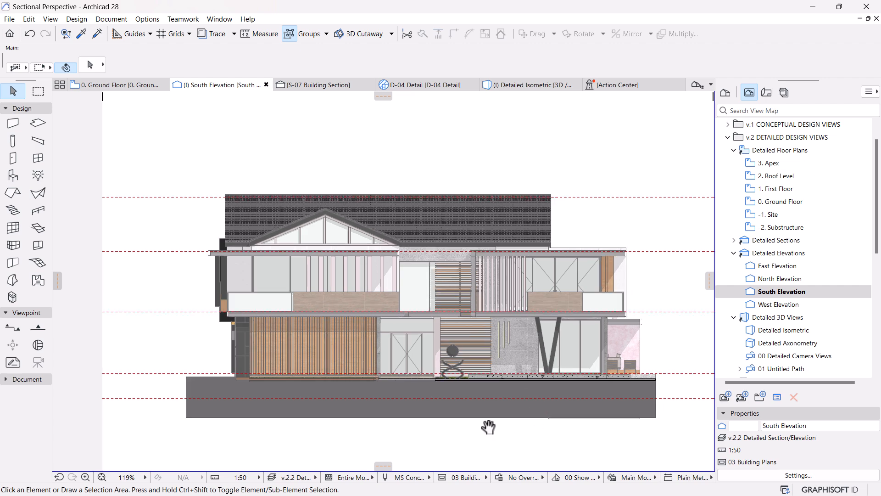
Step: Examine the softened shadows on the South Elevation, both close up around the slatted facade and across the whole house
scroll(645, 324, "up", 4)
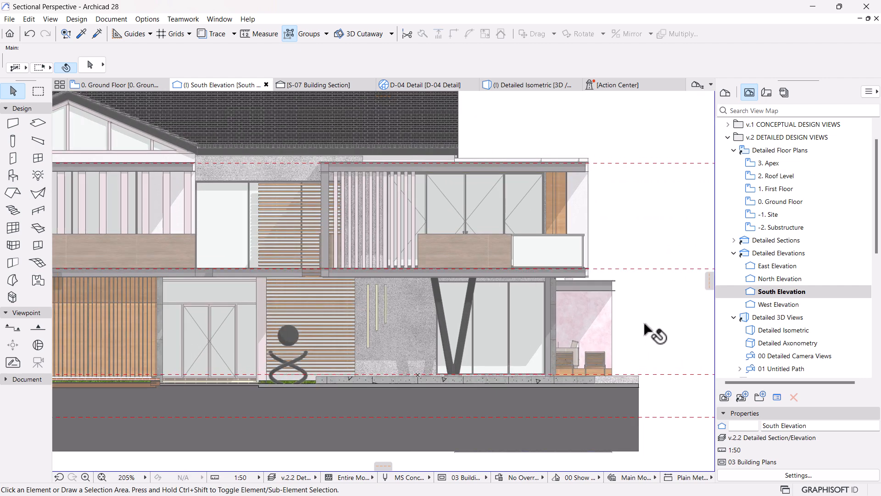
scroll(545, 303, "down", 4)
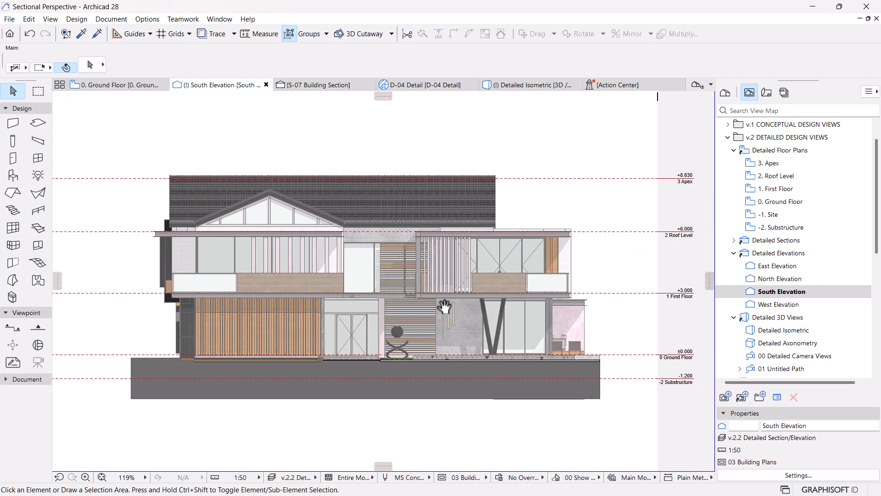
scroll(439, 292, "up", 3)
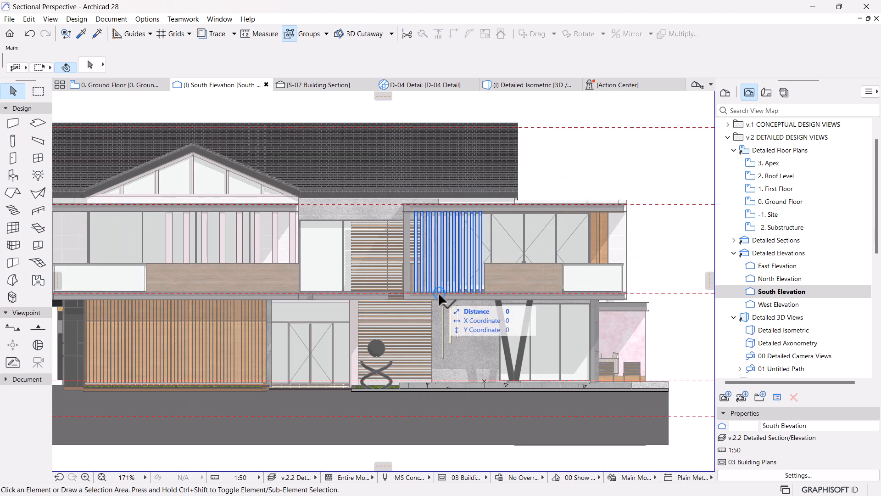
scroll(447, 295, "down", 4)
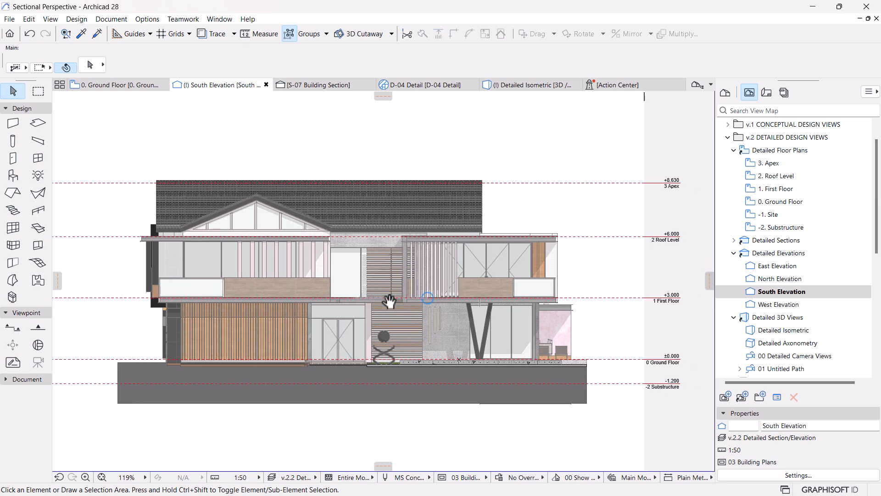
middle_click_drag(413, 334, 426, 329)
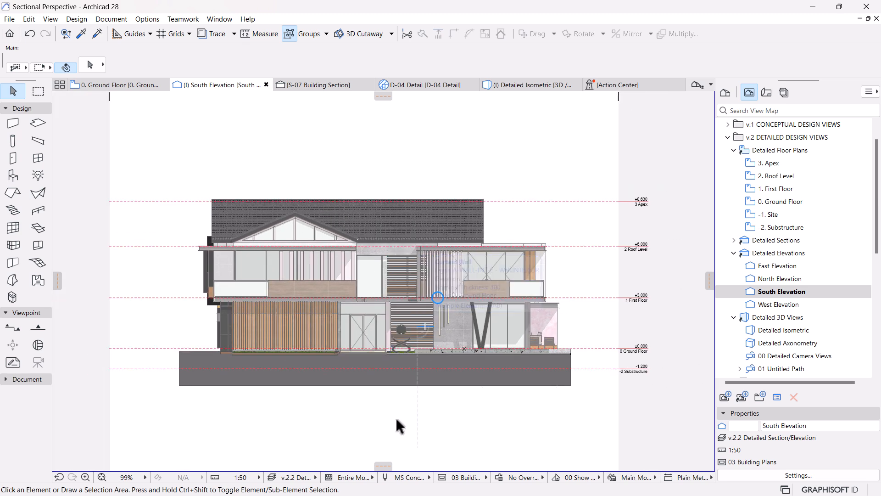
scroll(398, 425, "up", 1)
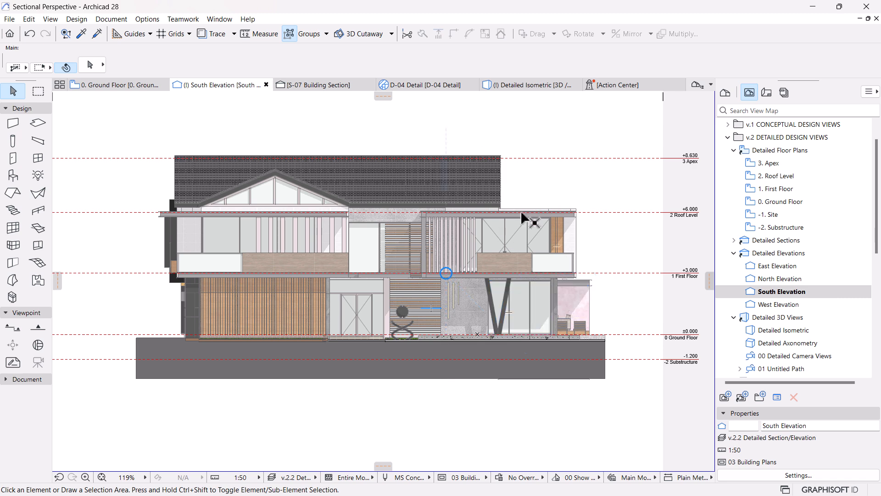
Step: Switch to File Explorer, open the Sectional Perspective folder and go through the tree images Tree 01 to Tree 04
key("super")
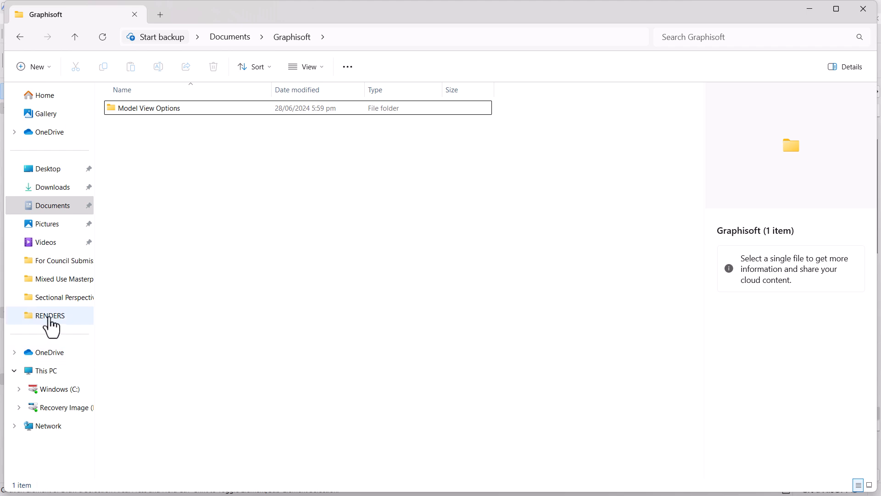
left_click(57, 298)
scroll(514, 257, "down", 1)
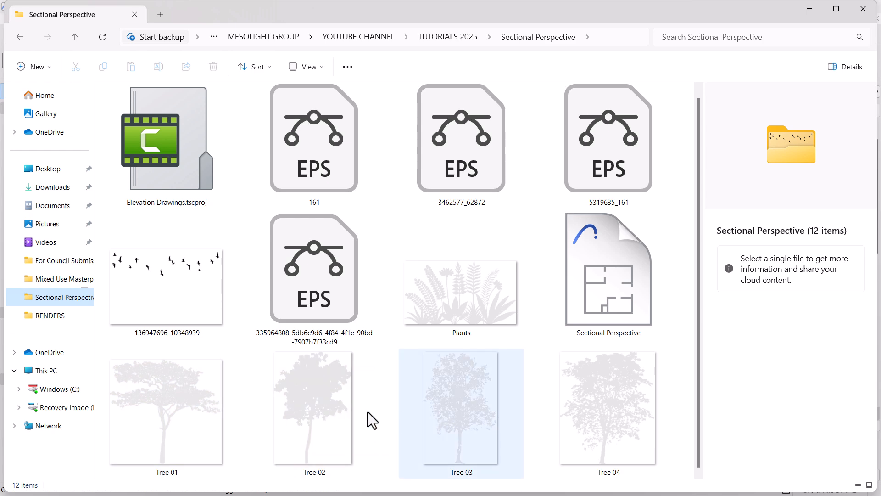
left_click(174, 396)
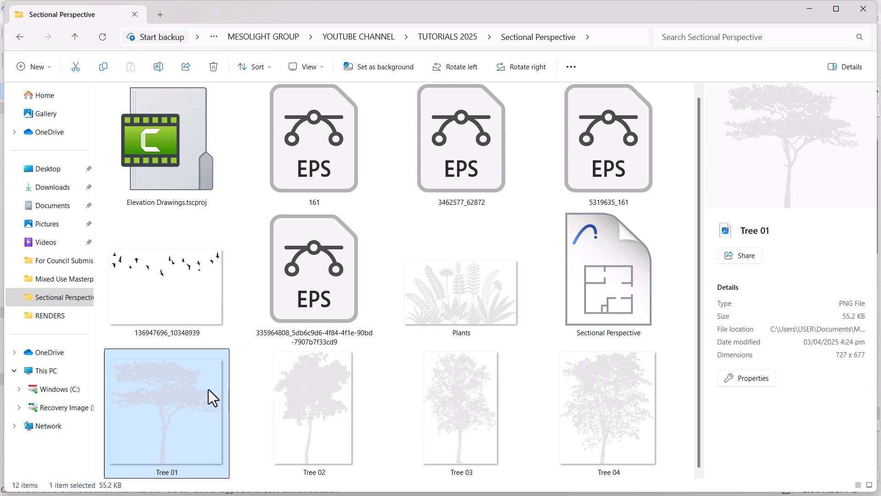
left_click(323, 389, "ctrl")
left_click(459, 396, "ctrl")
left_click(598, 403, "ctrl")
Step: Bring the Tree 01 image into the South Elevation and position it in the empty area beneath the house
mouse_move(320, 391)
left_mouse_down()
mouse_move(574, 477)
mouse_move(533, 482)
mouse_move(527, 459)
mouse_move(505, 489)
mouse_move(524, 436)
left_mouse_up()
scroll(420, 296, "down", 3)
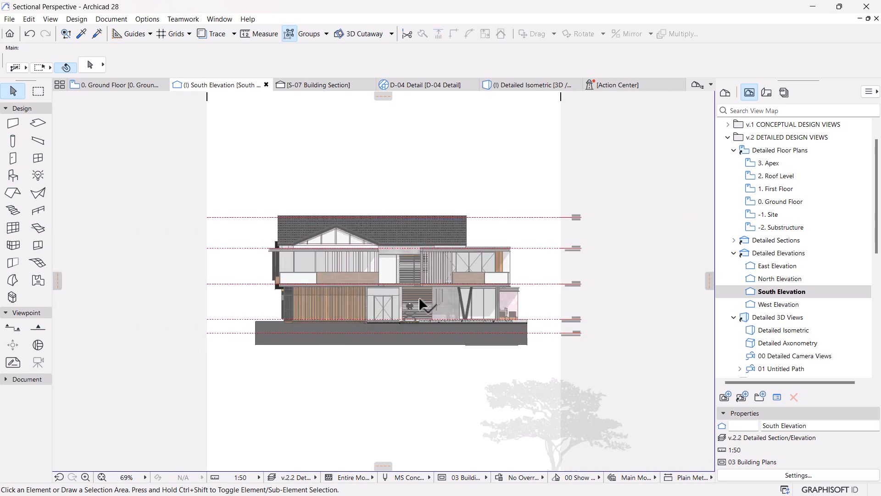
scroll(419, 297, "down", 2)
left_click(514, 405)
left_click(515, 406)
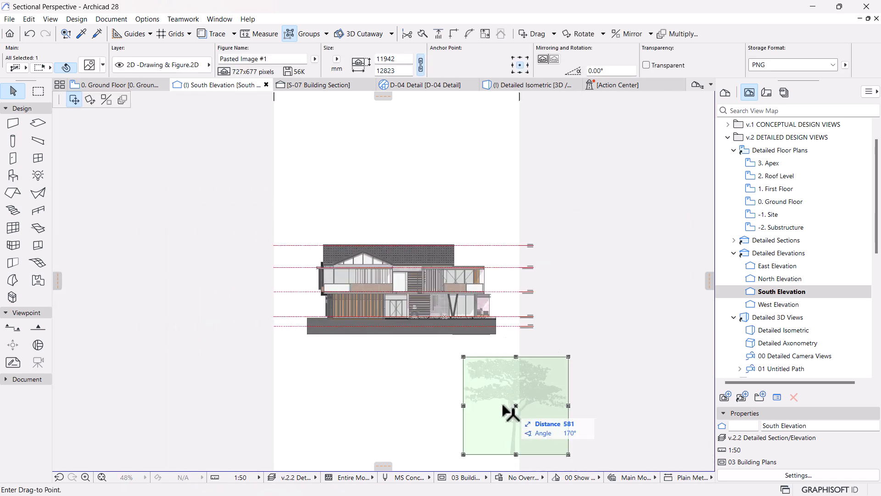
left_click(435, 401)
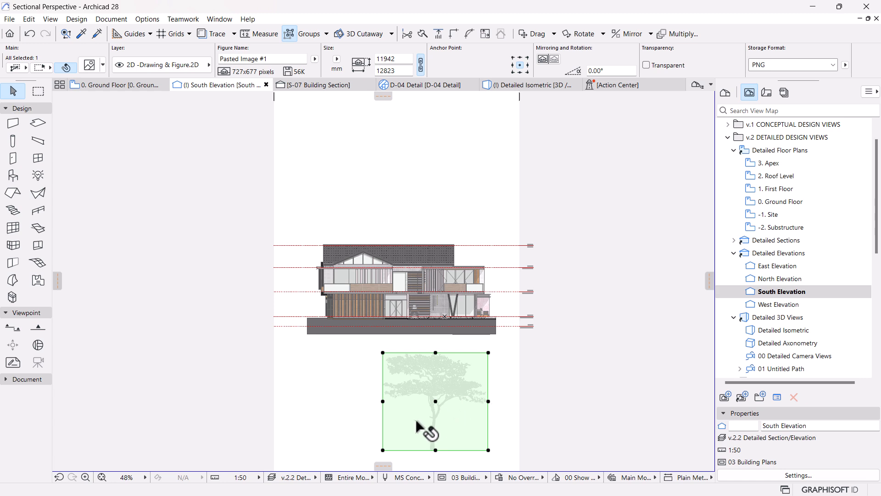
Step: Move the Tree 01 image by its bottom midpoint onto the top-left corner of the ground block, beside the house
scroll(438, 420, "up", 1)
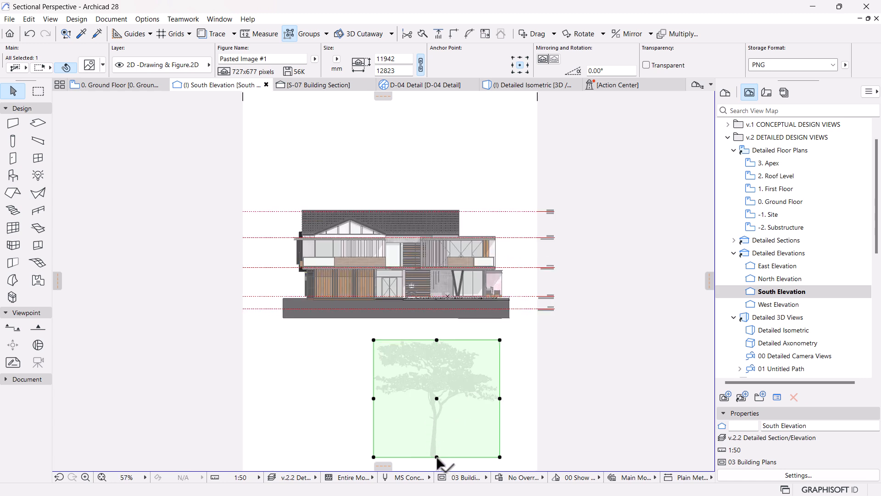
left_click(437, 457)
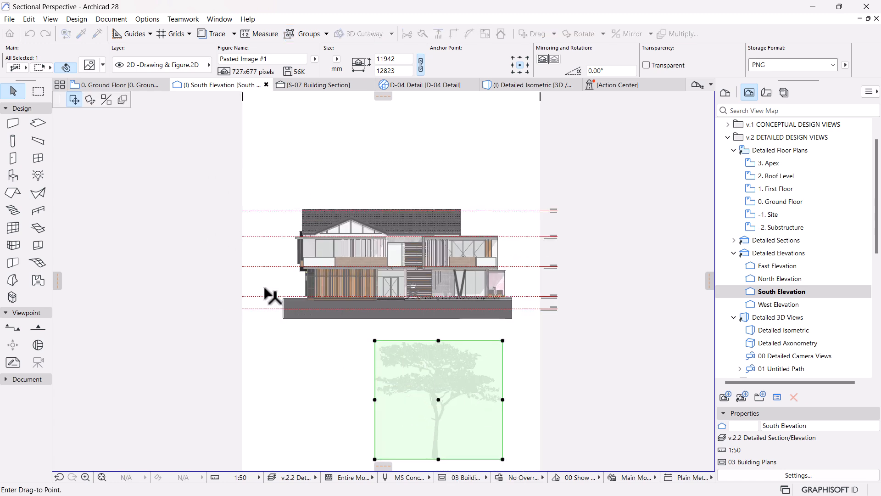
scroll(265, 288, "up", 5)
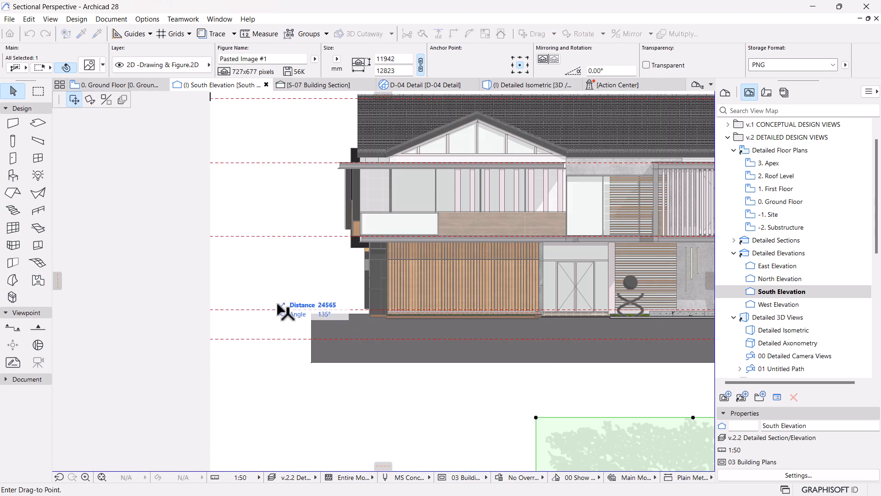
left_click(301, 329)
scroll(303, 330, "down", 4)
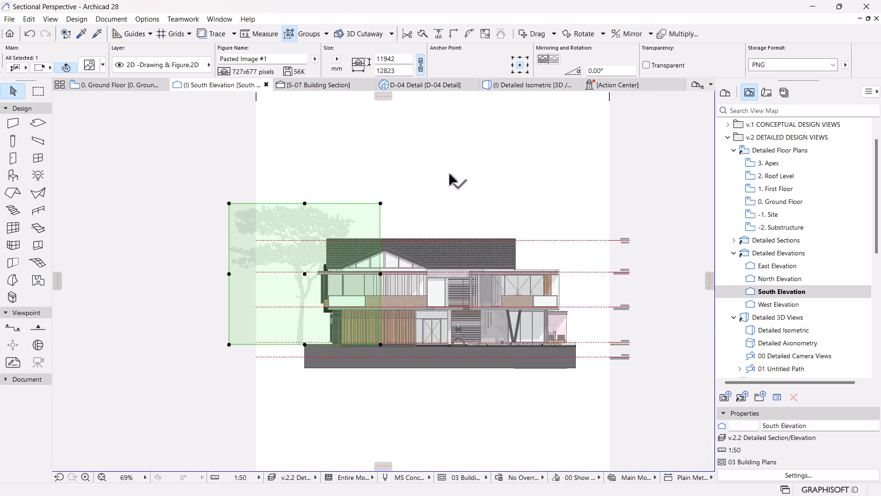
left_click(459, 180)
Step: Shift the Tree 01 image along the ground line, closer in behind the left end of the house
scroll(270, 250, "up", 1)
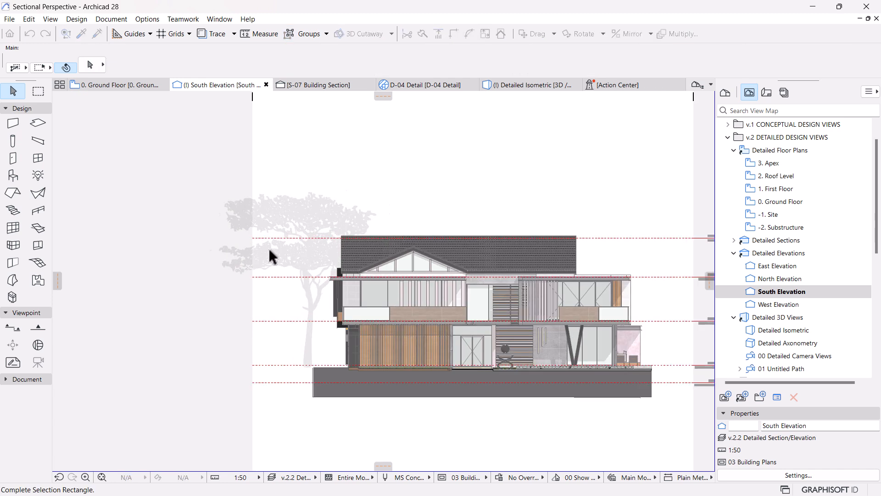
scroll(270, 256, "up", 2)
left_click(358, 180)
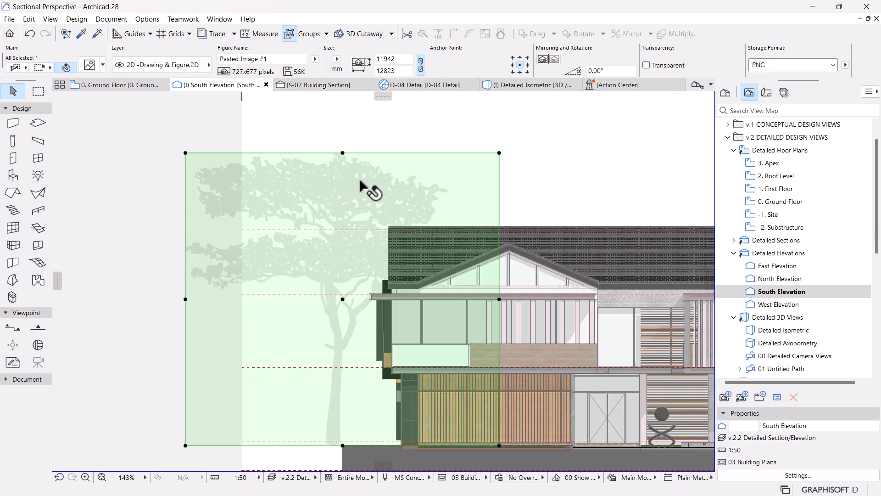
left_click_drag(343, 153, 397, 157)
scroll(344, 163, "down", 2)
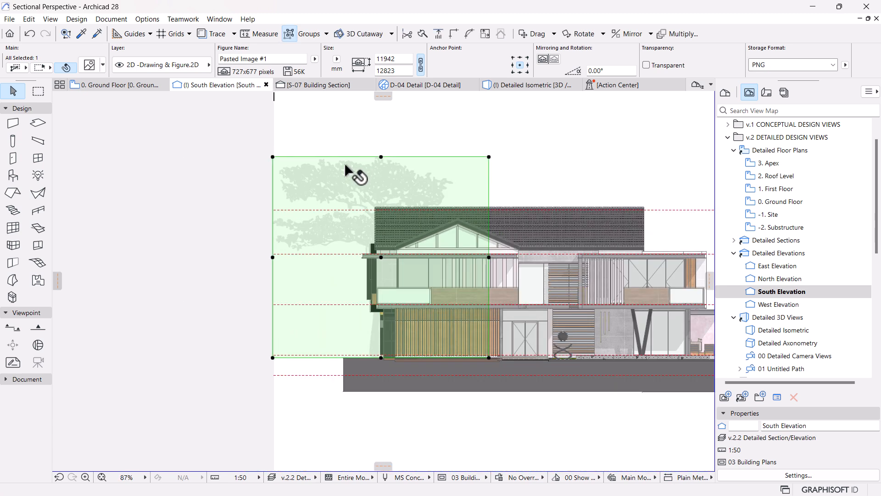
scroll(344, 163, "down", 1)
Step: Drag the Tree 01 image horizontally across the elevation to the right end of the house and deselect it
key("ctrl+d")
left_click(520, 145)
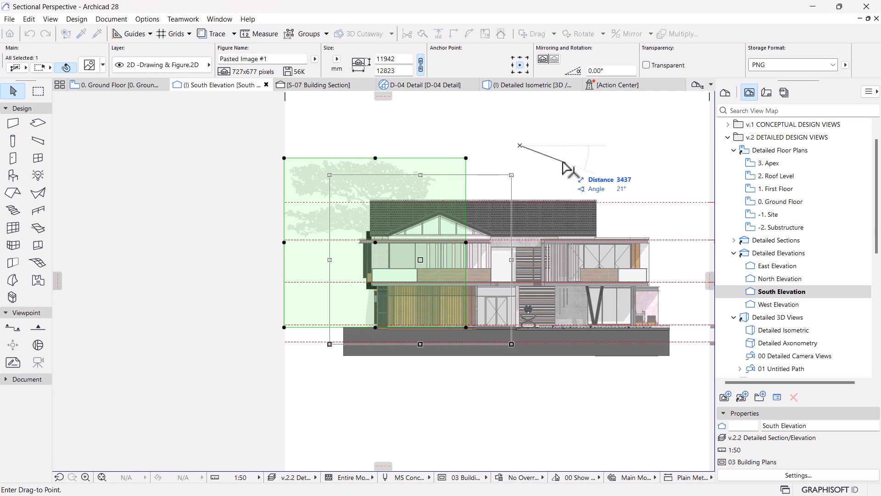
middle_click_drag(564, 164, 423, 153)
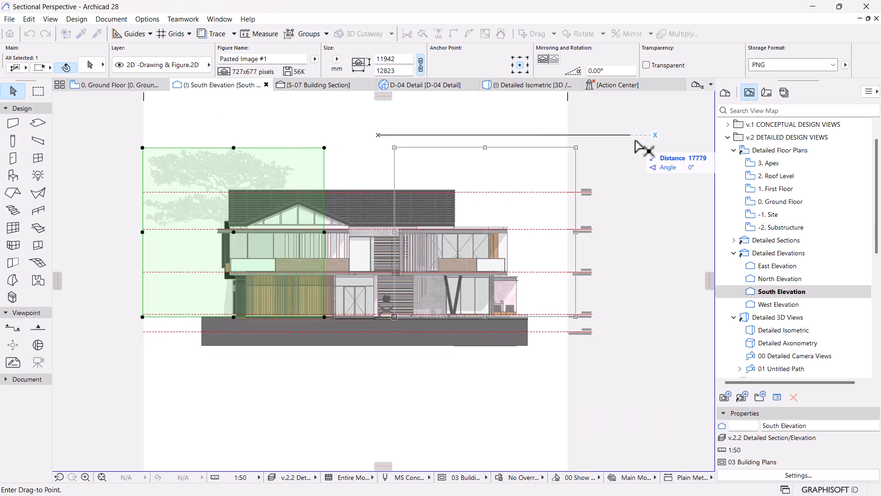
left_click(658, 145)
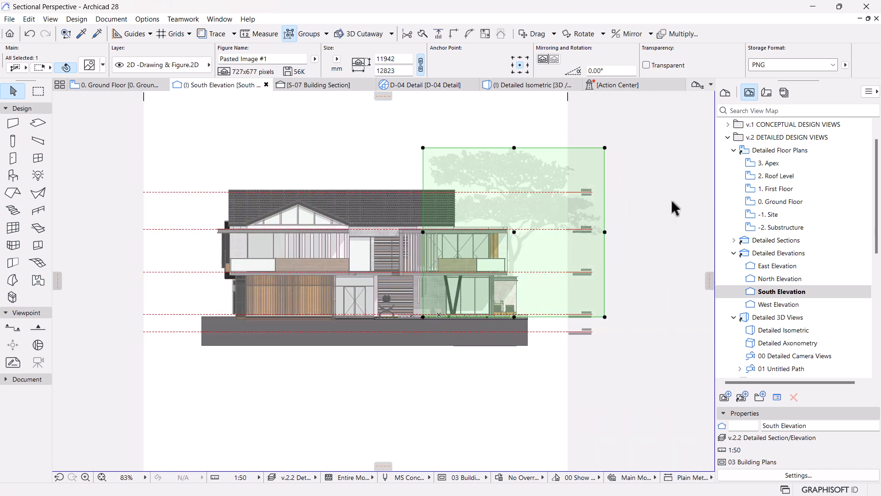
left_click(662, 227)
middle_click_drag(623, 329, 630, 327)
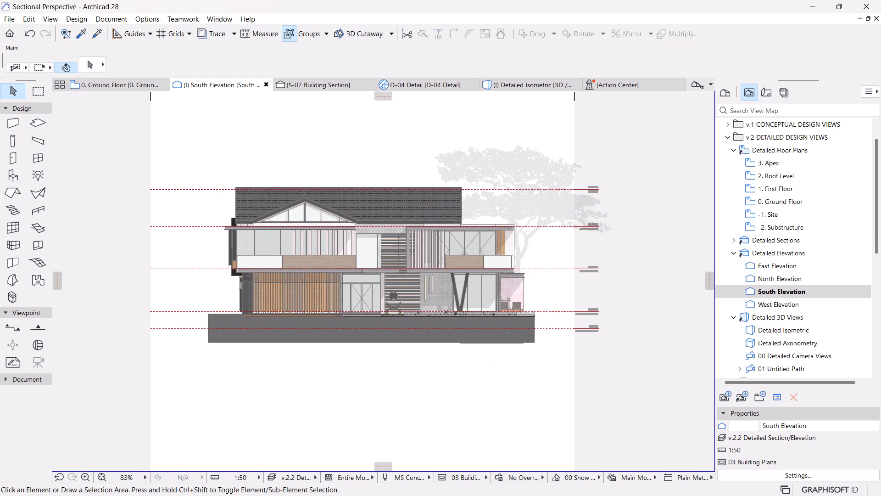
Step: Switch back to File Explorer and bring the Tree 03 image into the South Elevation, below the left end of the house
key("super")
left_click(453, 487)
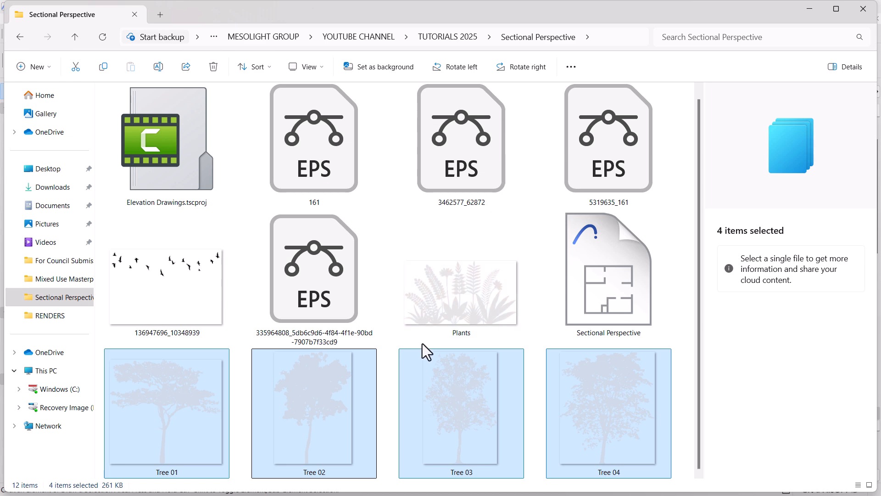
left_click(559, 418)
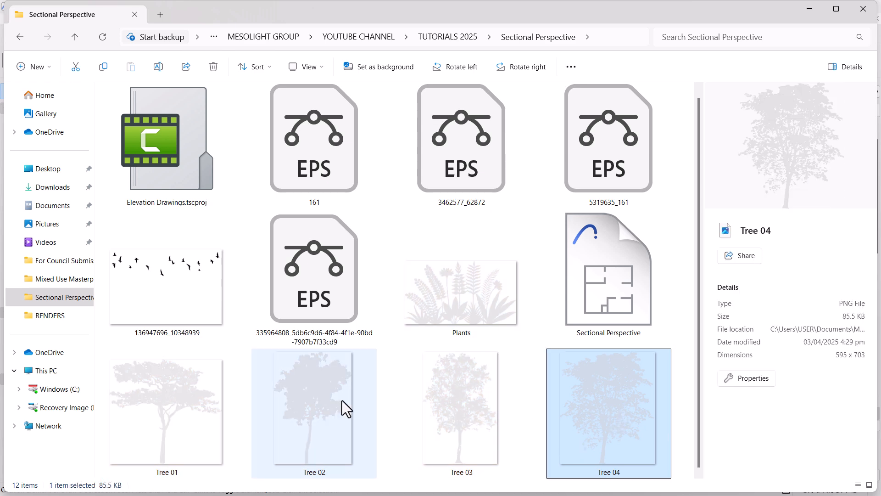
left_click_drag(451, 390, 200, 321)
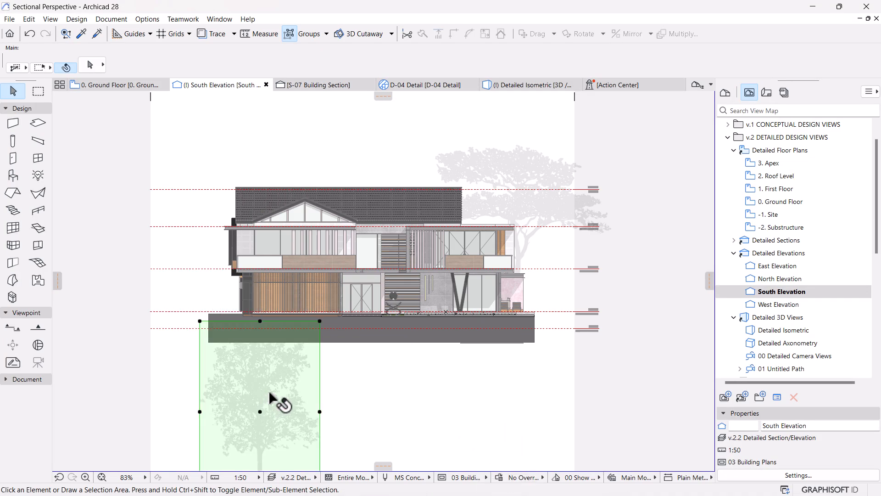
Step: Move the Tree 03 image so its bottom midpoint sits on the ground block's top-left corner, and deselect it
scroll(525, 257, "down", 3)
key("ctrl+d")
left_click(372, 397)
scroll(338, 290, "up", 3)
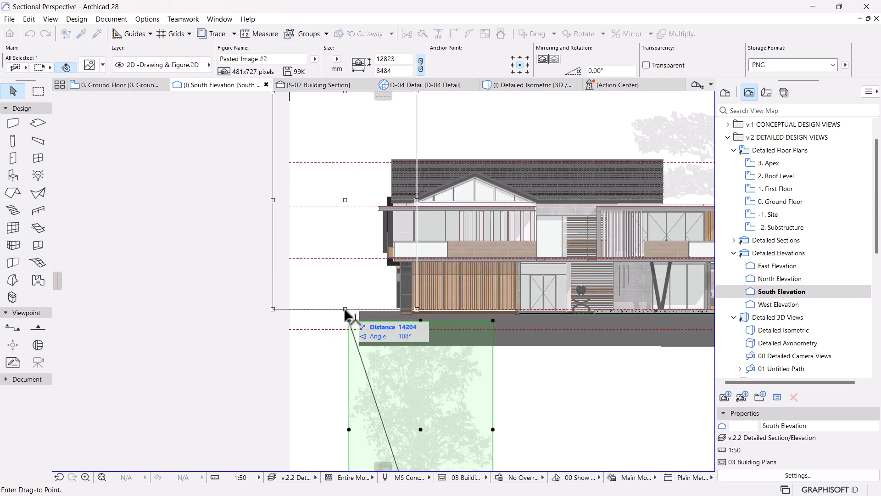
left_click(367, 317)
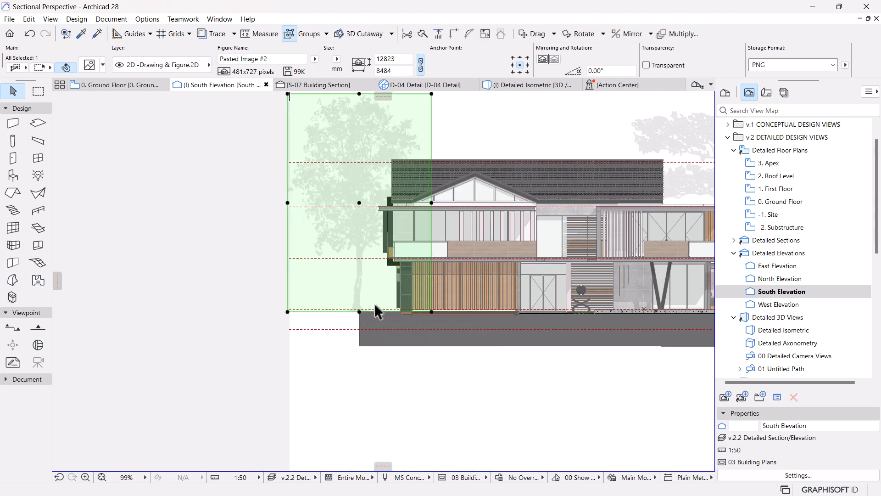
scroll(364, 302, "down", 2)
left_click(453, 378)
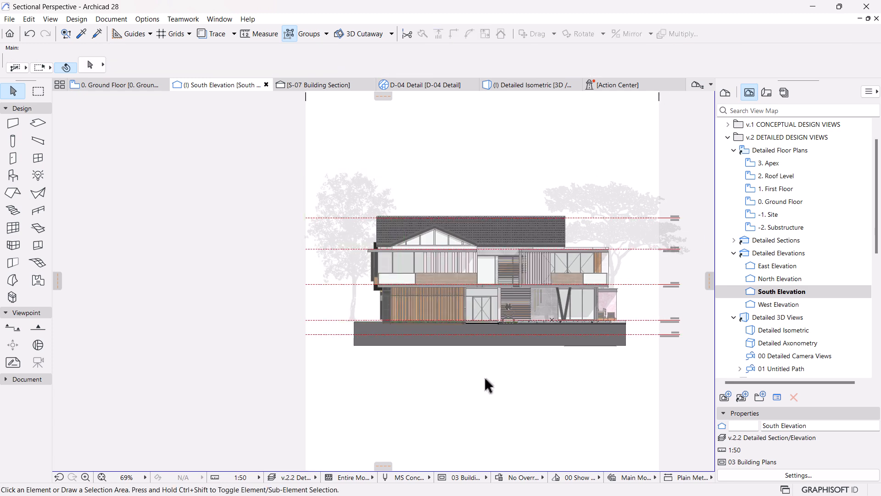
scroll(360, 324, "up", 2)
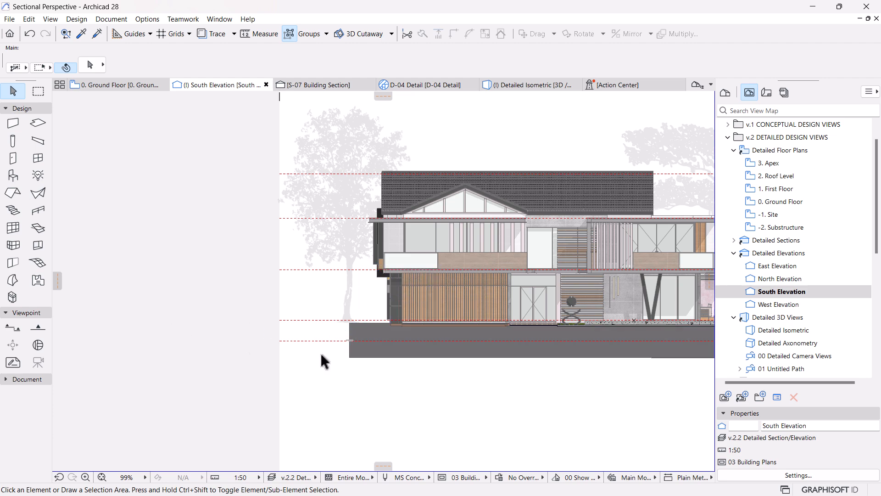
scroll(379, 340, "up", 2)
scroll(376, 338, "down", 2)
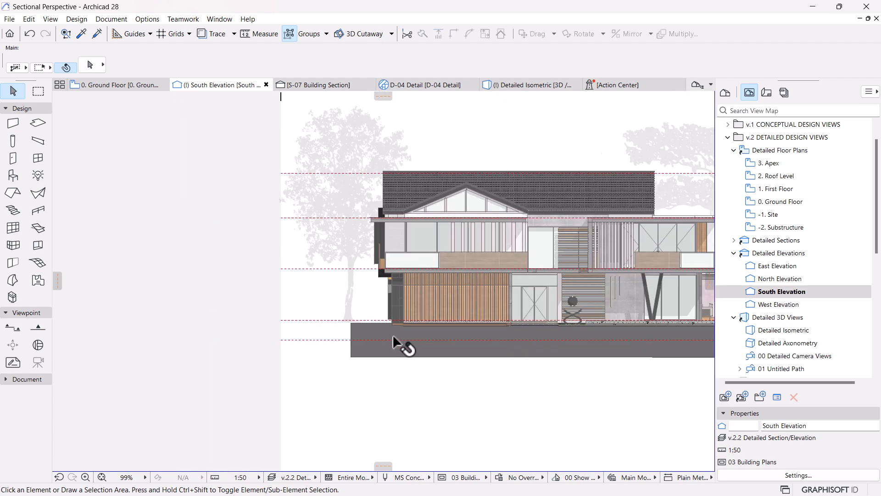
scroll(376, 338, "down", 2)
scroll(312, 318, "up", 2)
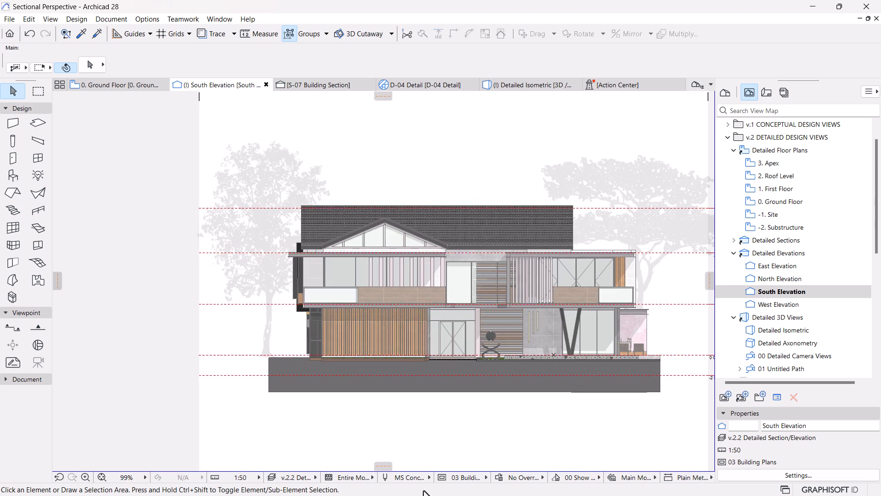
Step: Switch to File Explorer and bring the Tree 04 image into the South Elevation, below the right half of the house
key("super")
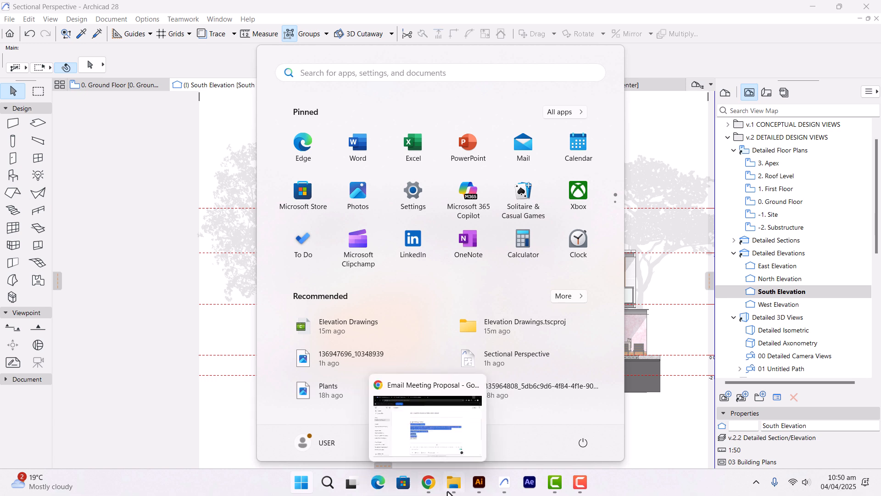
left_click(458, 481)
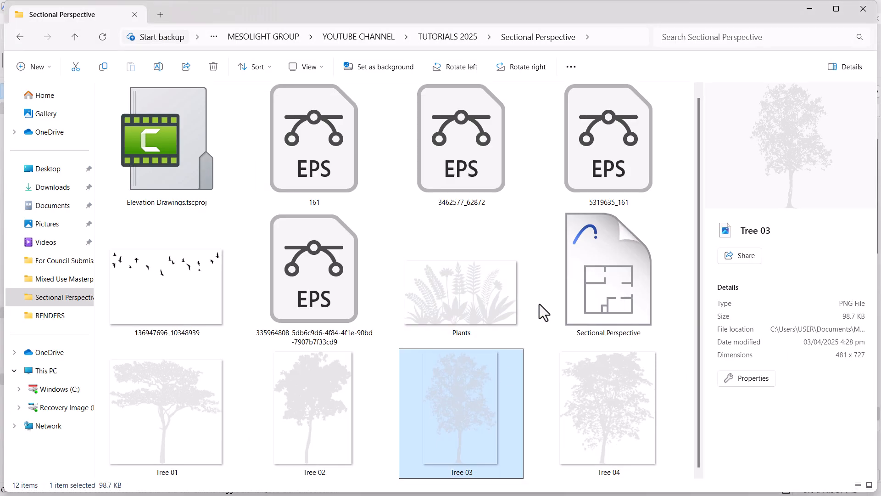
left_click(585, 392)
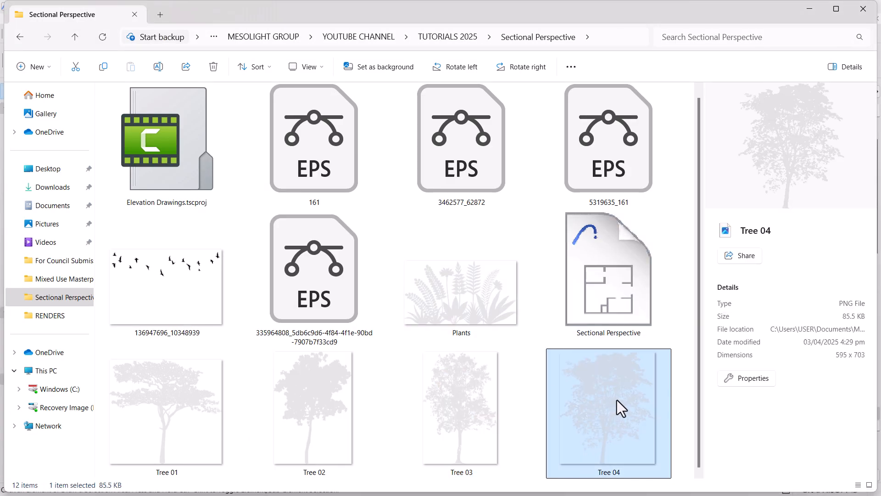
left_click_drag(614, 399, 471, 423)
scroll(417, 317, "down", 4)
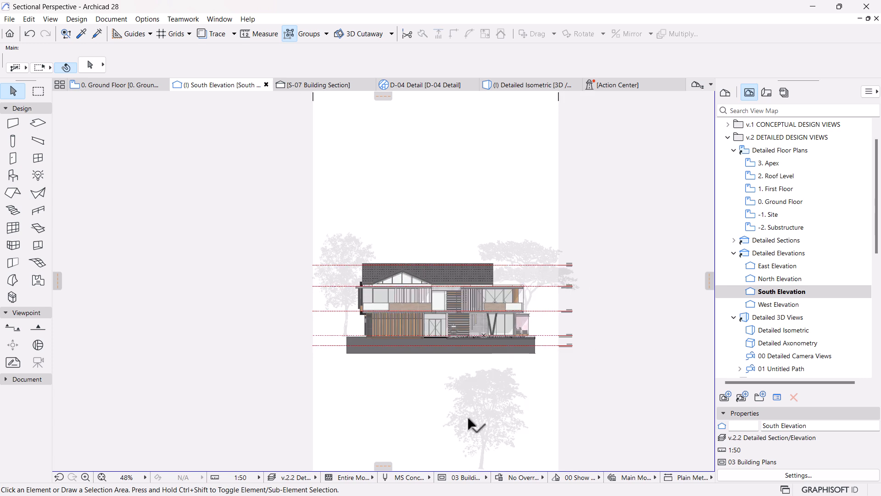
Step: Move the Tree 04 image's bottom midpoint onto the ground line, shift it horizontally about 6.5 m behind the roof gable, and deselect it
key("ctrl+d")
left_click(486, 469)
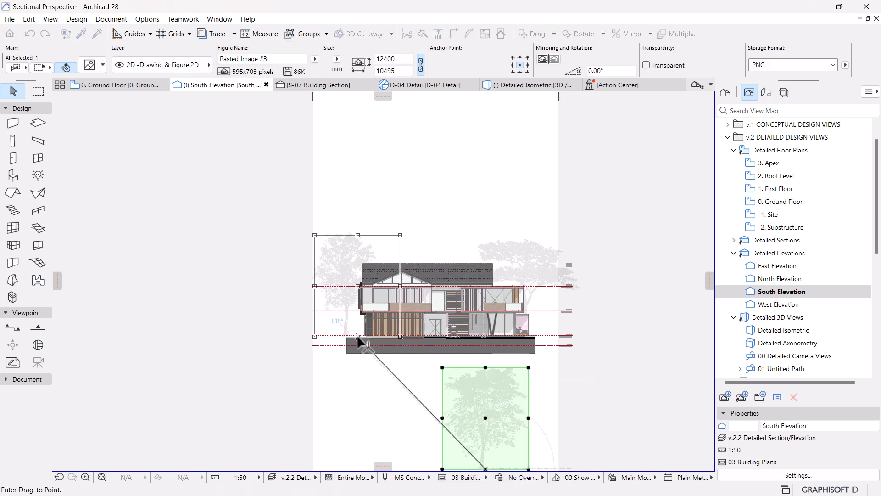
left_click(356, 336)
key("ctrl+d")
left_click(358, 361)
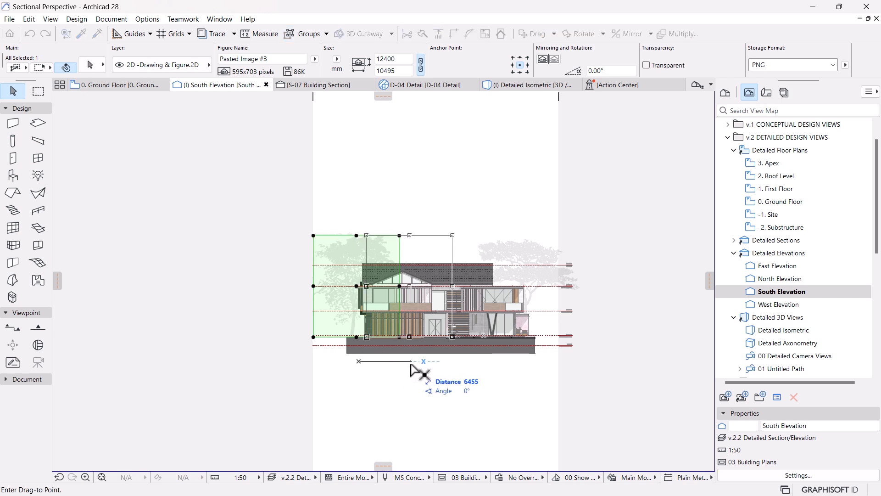
left_click(415, 368)
key("Escape")
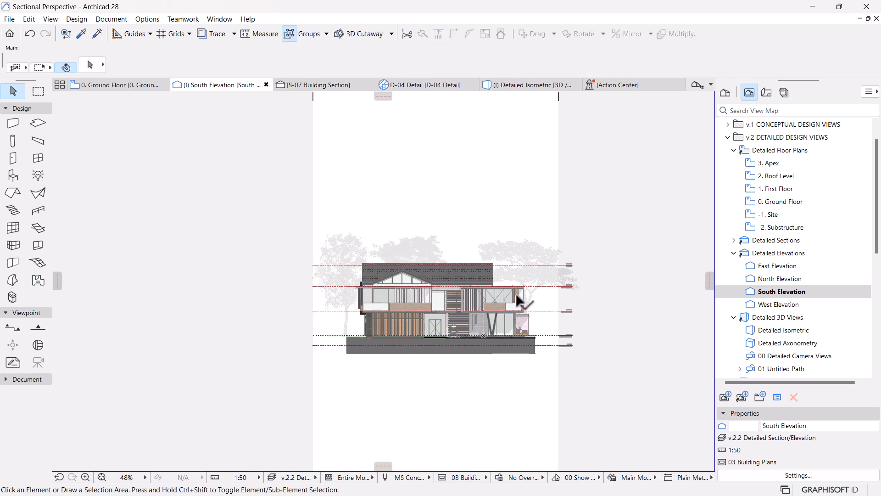
Step: Examine the trees around the house and the facade materials and shadows at the gable, balconies and upper floor of the South Elevation
scroll(499, 239, "up", 1)
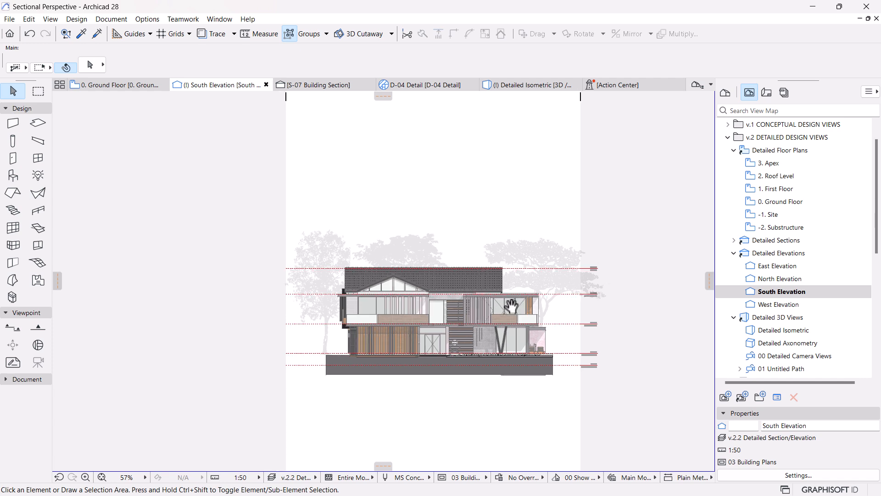
scroll(514, 311, "up", 3)
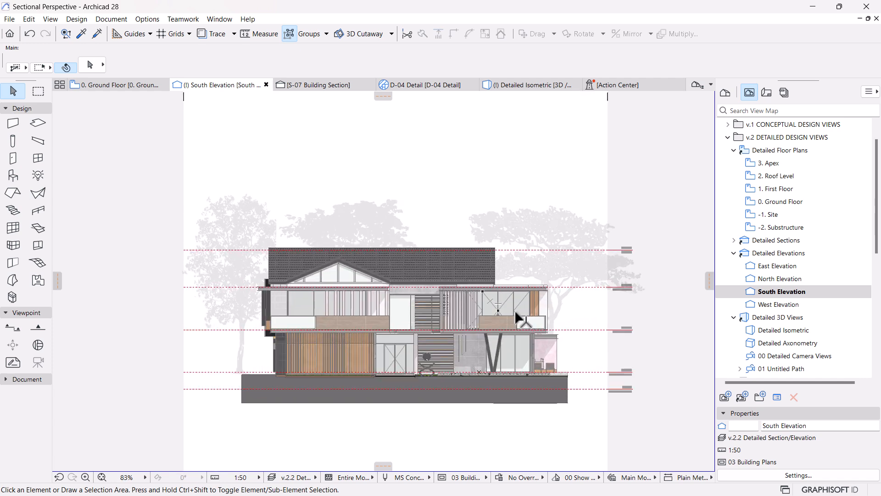
scroll(515, 312, "down", 4)
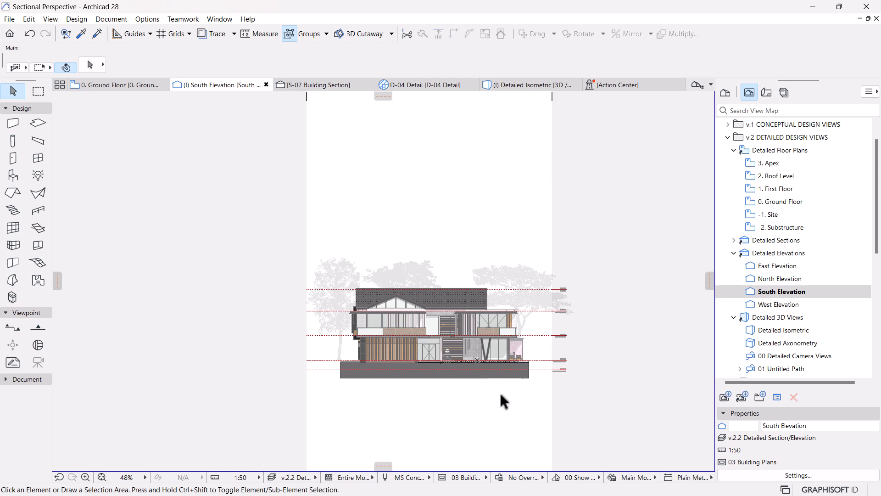
scroll(392, 317, "up", 12)
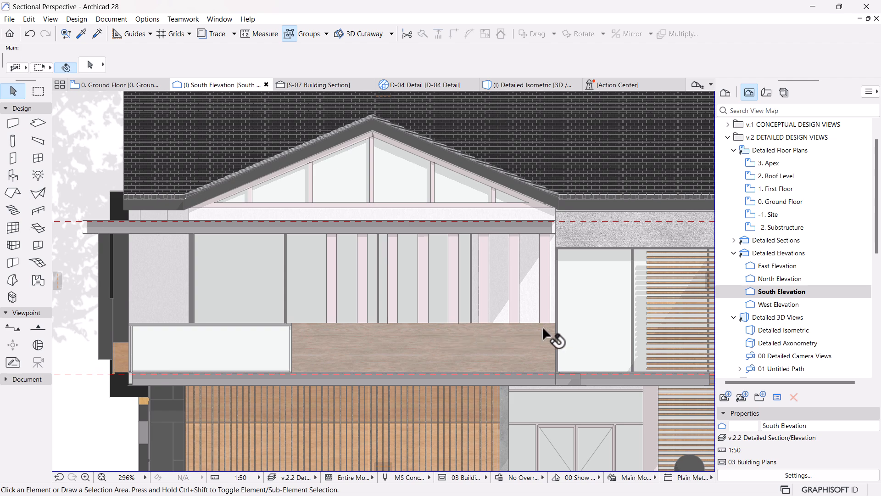
scroll(472, 344, "down", 3)
scroll(615, 349, "up", 2)
scroll(619, 317, "up", 3)
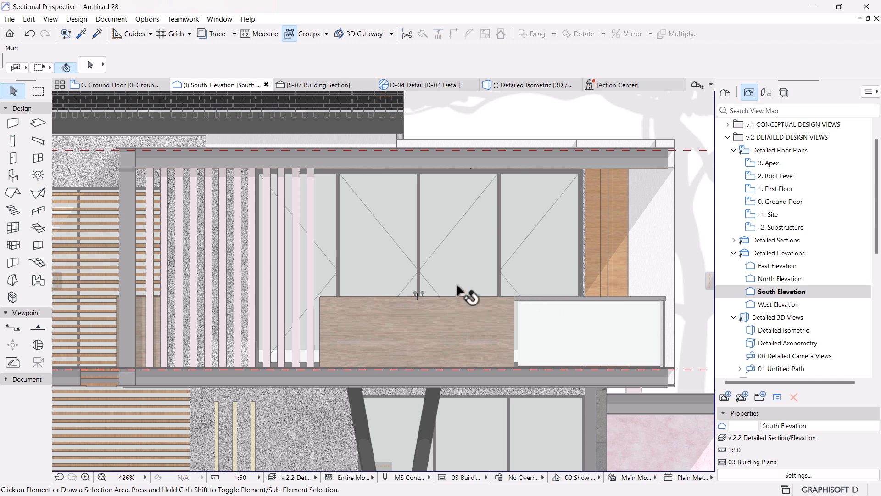
scroll(621, 319, "down", 4)
middle_click_drag(489, 324, 651, 314)
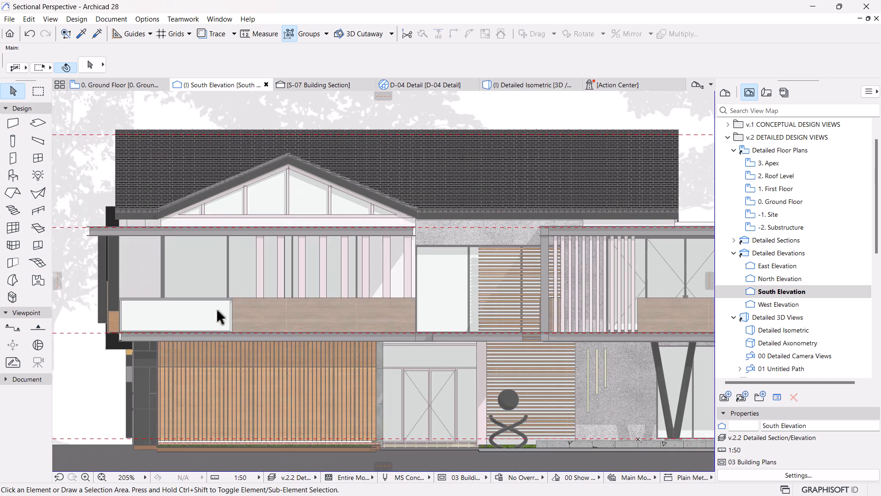
scroll(444, 292, "down", 3)
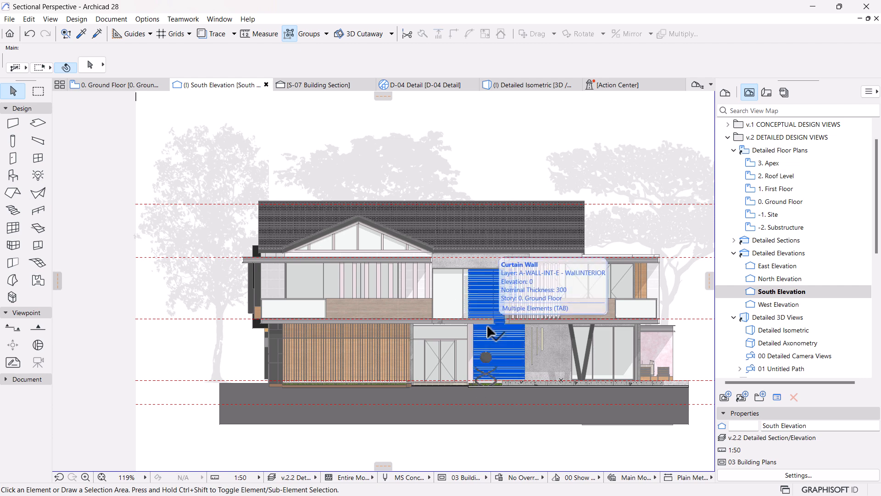
Step: Switch to File Explorer and bring the Plants image into the South Elevation, over the left half of the house
mouse_move(445, 474)
key("super")
left_click(452, 484)
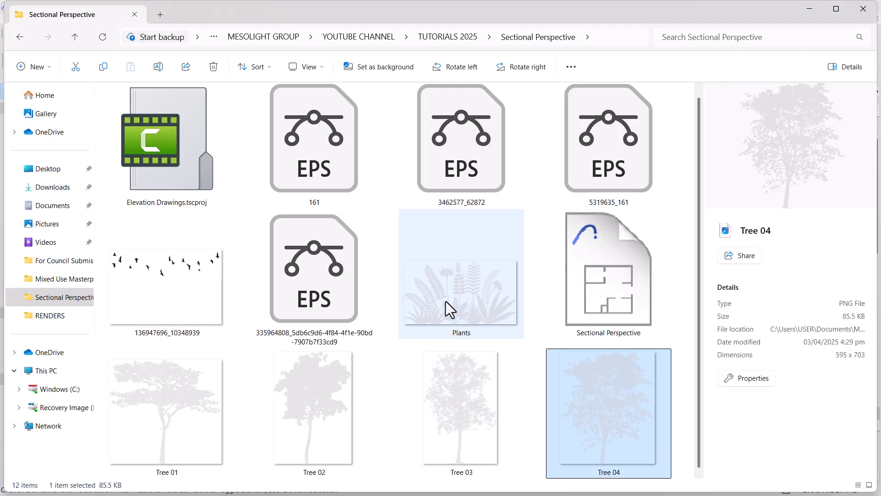
left_click(452, 313)
left_click_drag(472, 296, 208, 313)
key("super")
key("super")
key("super")
left_click(654, 371)
left_click(652, 109)
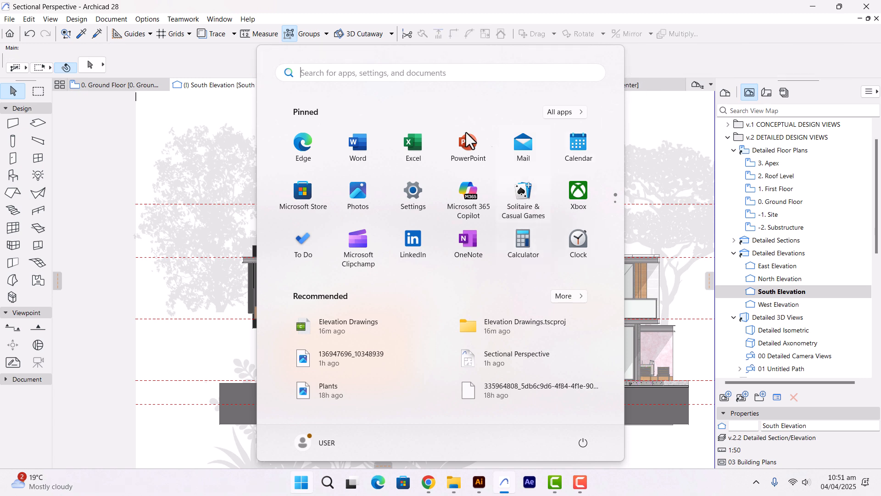
key("super")
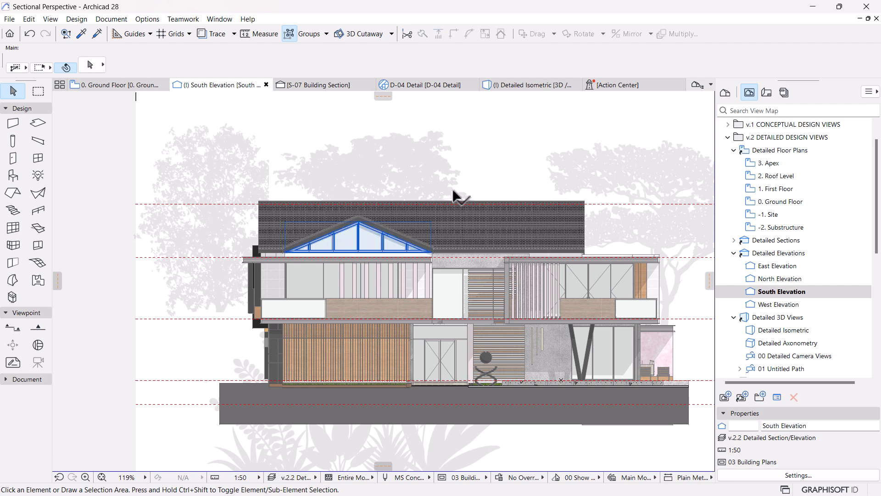
Step: Move the Plants image so its bottom midpoint sits on the top edge of the first-floor timber balcony panel below the gable
scroll(464, 197, "down", 5)
key("ctrl+v")
scroll(419, 294, "up", 3)
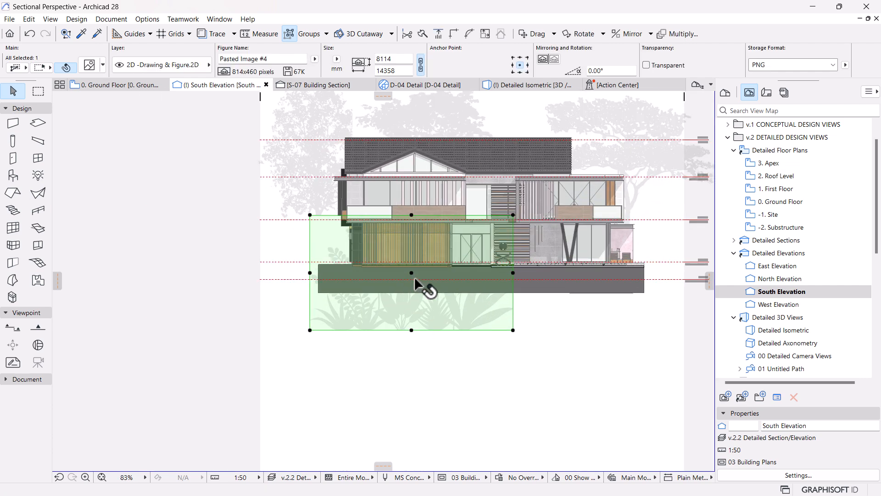
left_click(412, 330)
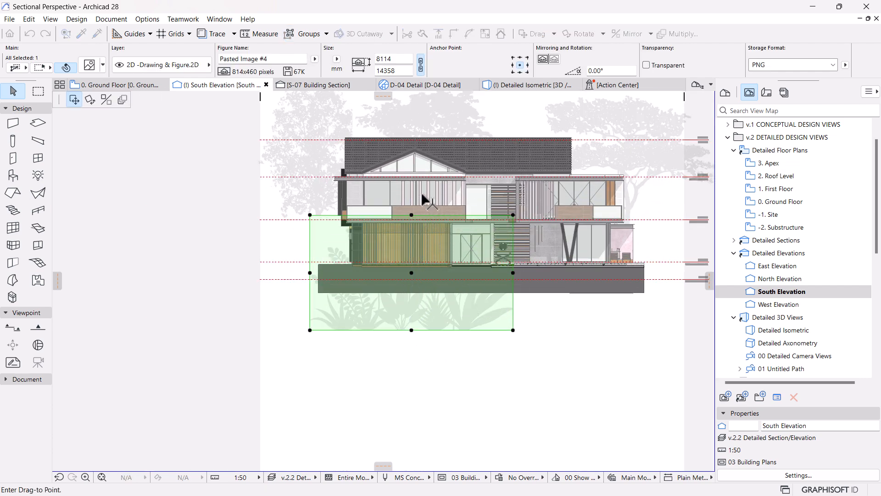
scroll(425, 198, "up", 6)
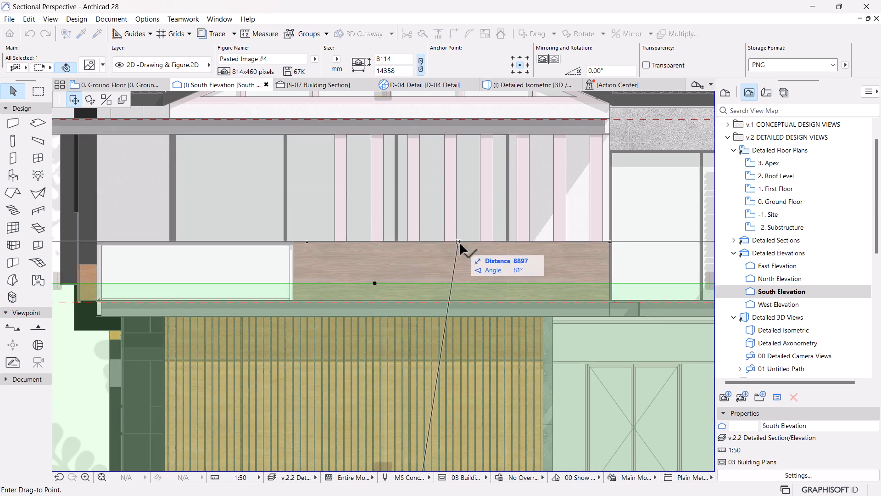
left_click(459, 242)
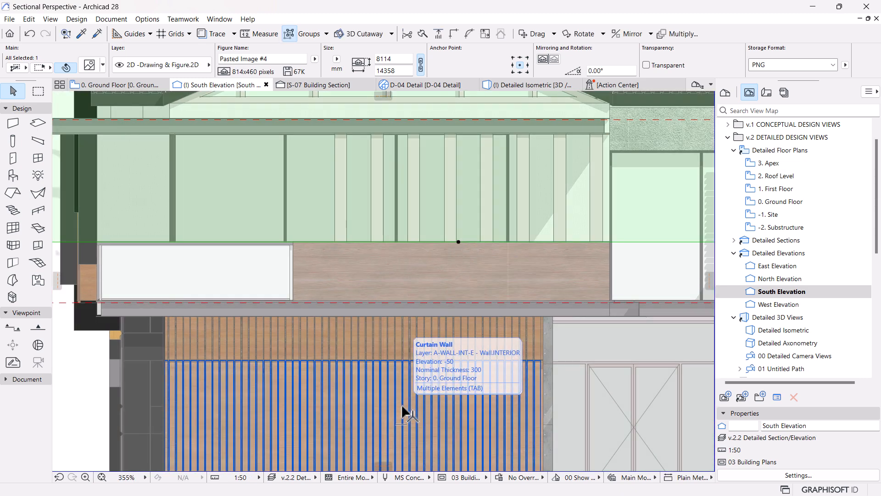
scroll(402, 406, "down", 5)
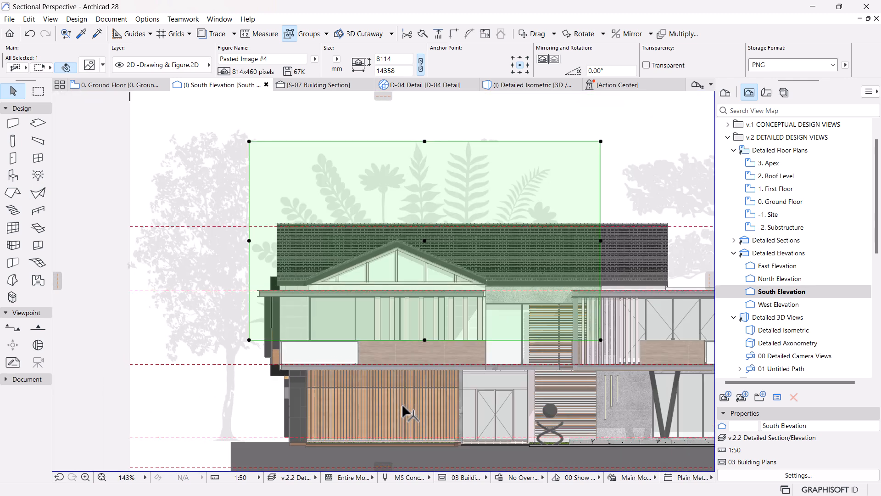
Step: Resize the Plants image graphically about its bottom midpoint, shrinking it to about 2337 mm wide and 1321 mm high
key("ctrl+k")
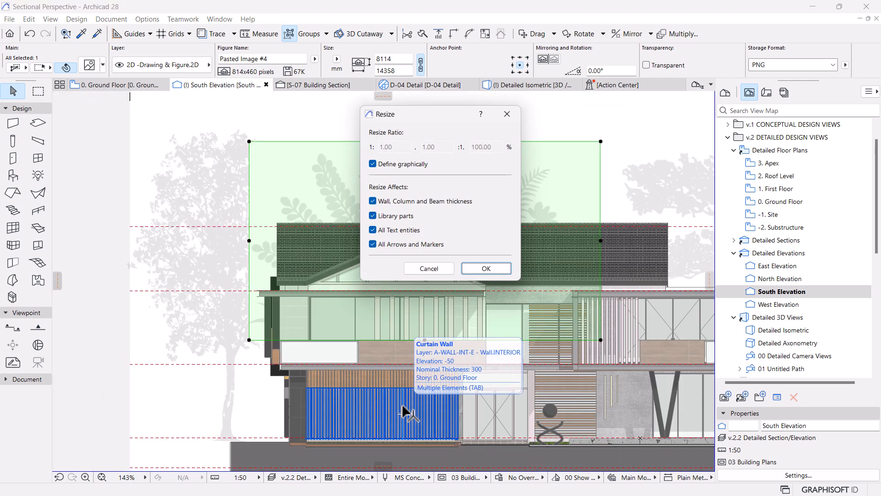
left_click(486, 269)
left_click(425, 340)
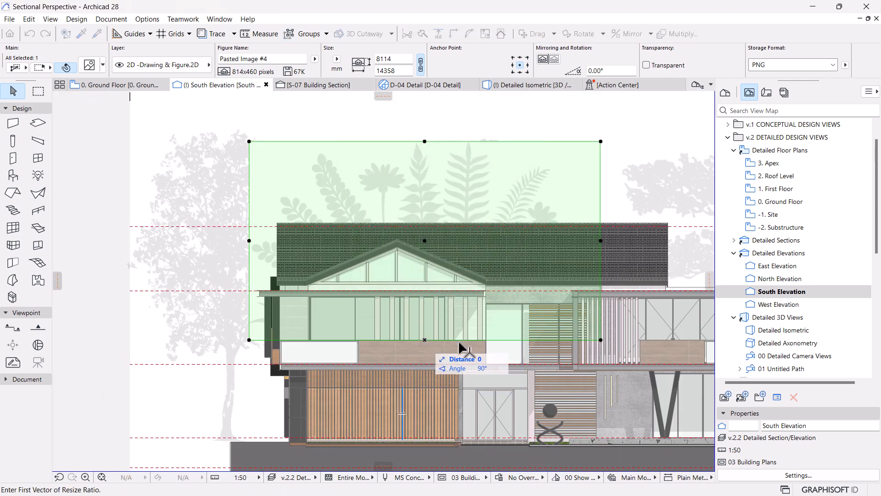
left_click(600, 342)
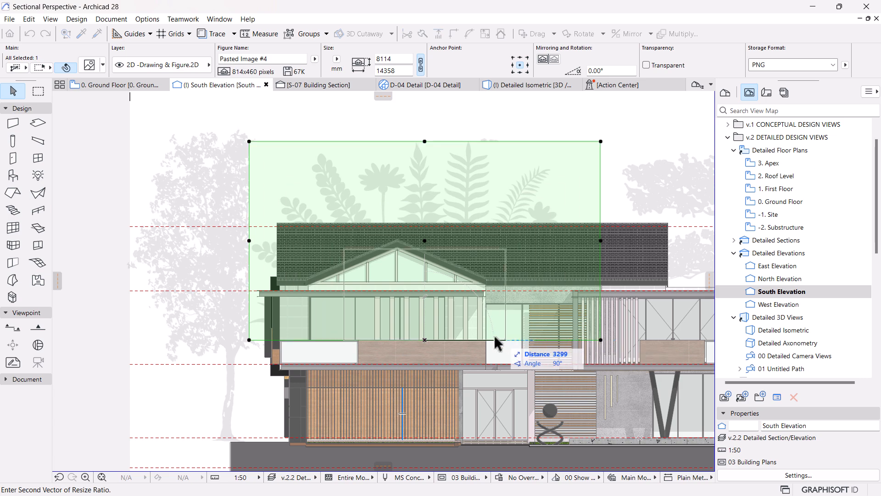
left_click(453, 340)
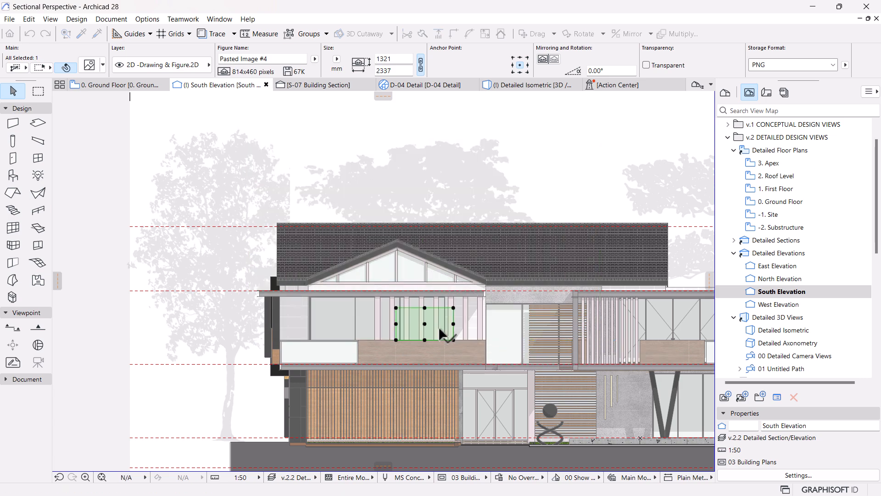
Step: Bring the Plants image to the front of the display order, ahead of the balcony's facade elements
scroll(440, 329, "up", 3)
right_click(468, 354)
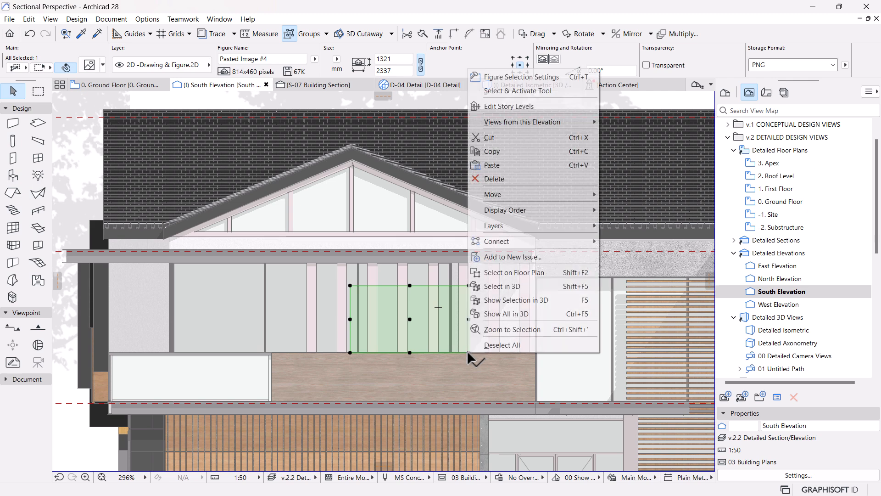
mouse_move(555, 212)
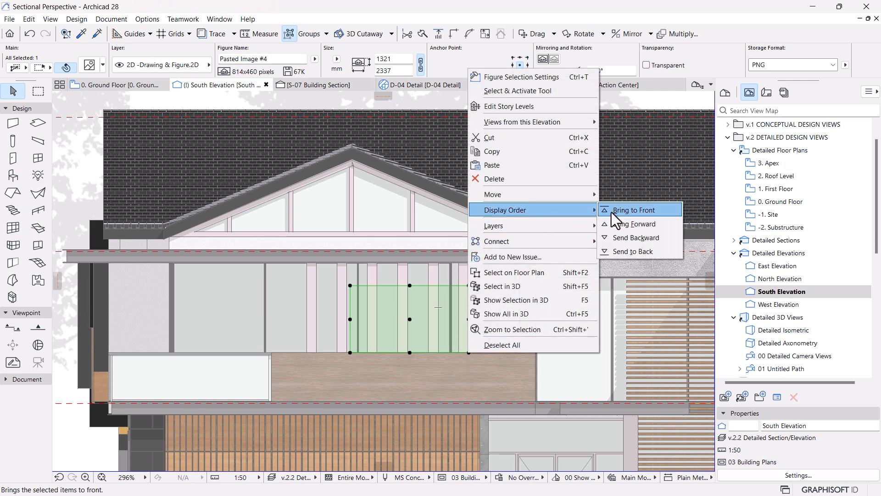
left_click(629, 210)
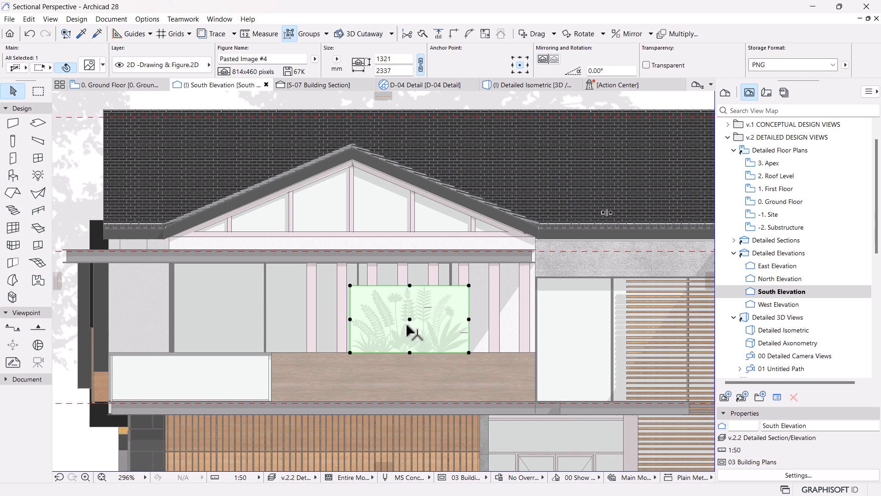
Step: Make the Plants image's background transparent and deselect the image
scroll(407, 328, "up", 2)
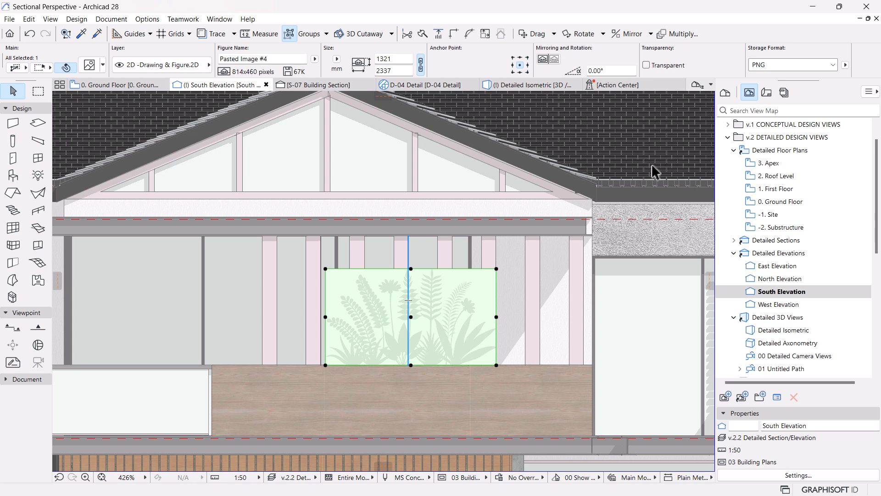
left_click(647, 65)
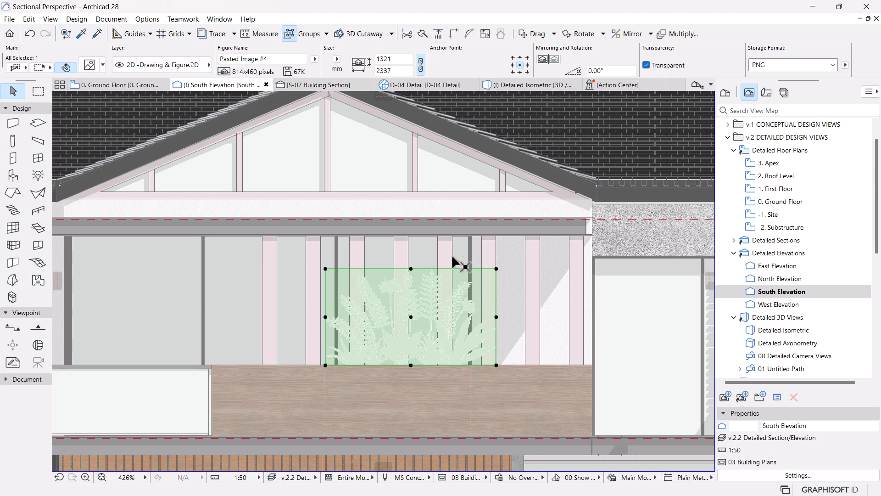
scroll(462, 259, "down", 3)
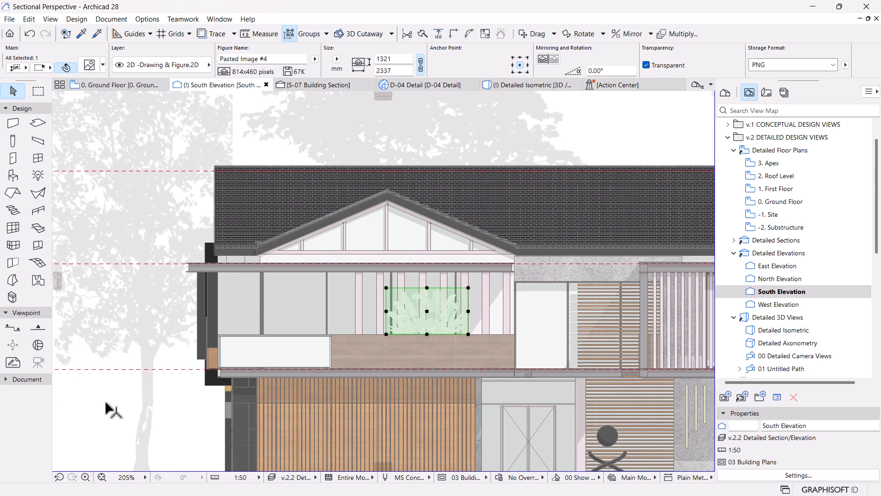
left_click(153, 402)
Step: Resize the Plants image graphically about its bottom midpoint, shrinking it to about 1158 mm wide and 654 mm high
scroll(438, 342, "up", 2)
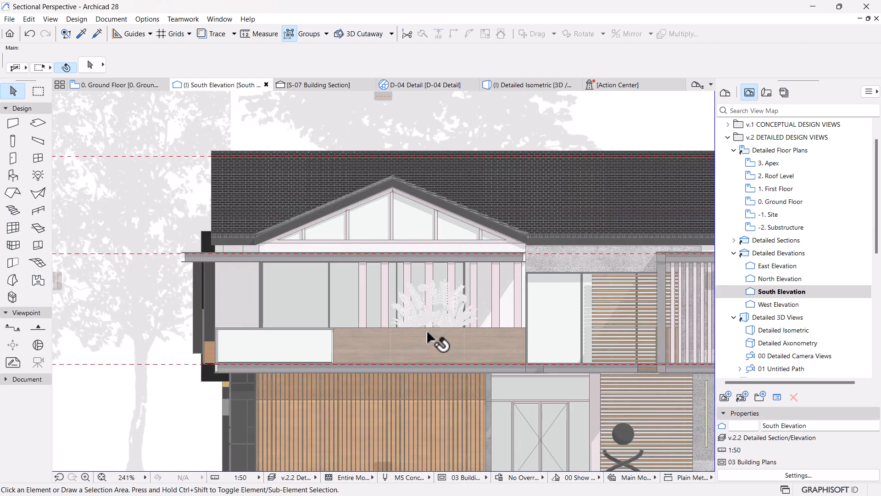
scroll(438, 345, "up", 4)
left_click(426, 307)
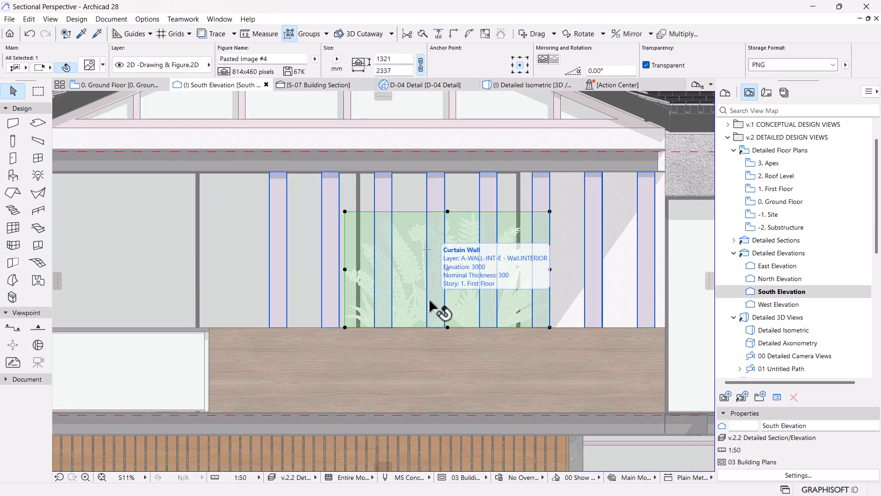
key("ctrl+k")
left_click(488, 270)
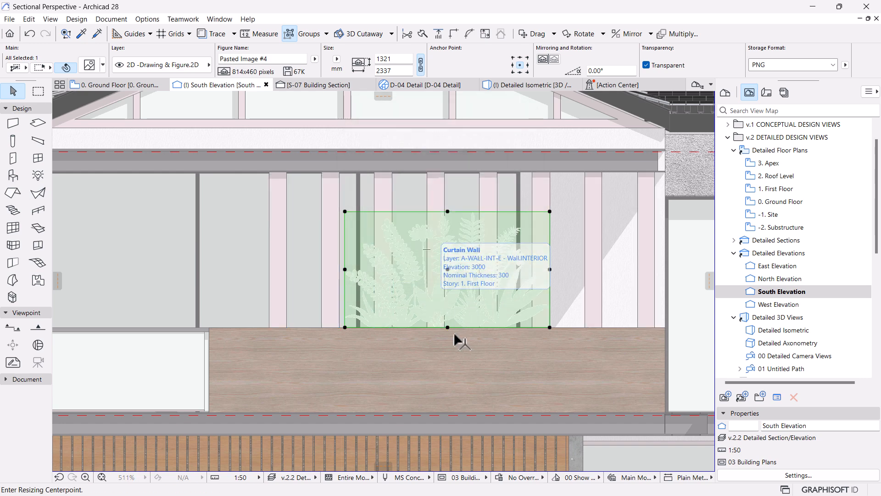
left_click(448, 328)
left_click(550, 327)
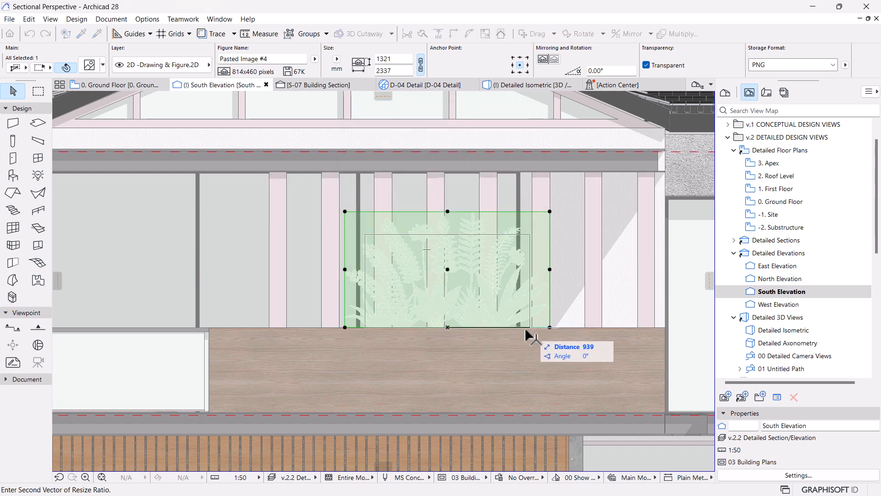
left_click(498, 328)
Step: Move the Plants image along the timber balcony panel's top edge to the panel's left end and deselect it
left_click(448, 327)
left_click(270, 328)
scroll(331, 291, "down", 3)
scroll(372, 316, "down", 4)
key("Escape")
Step: Place three copies of the Plants image side by side along the top edge of the timber balcony panel below the gable
scroll(346, 307, "up", 6)
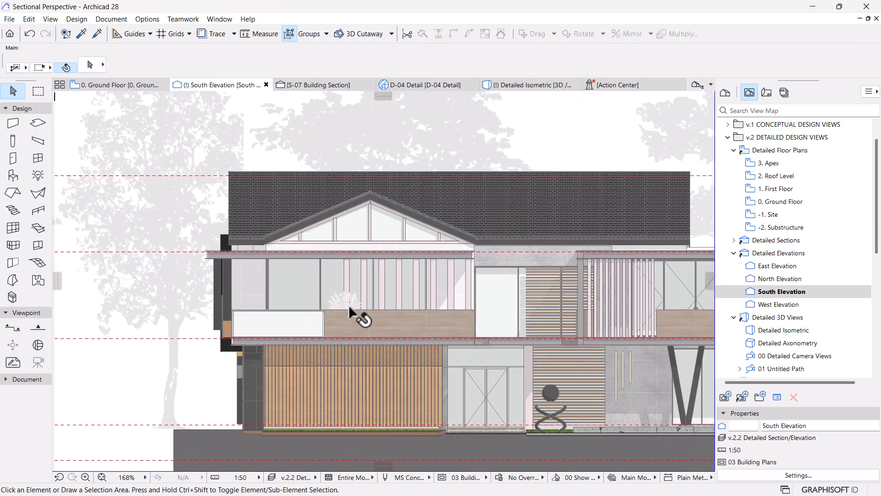
left_click(329, 309)
key("ctrl+shift+d")
left_click(305, 312)
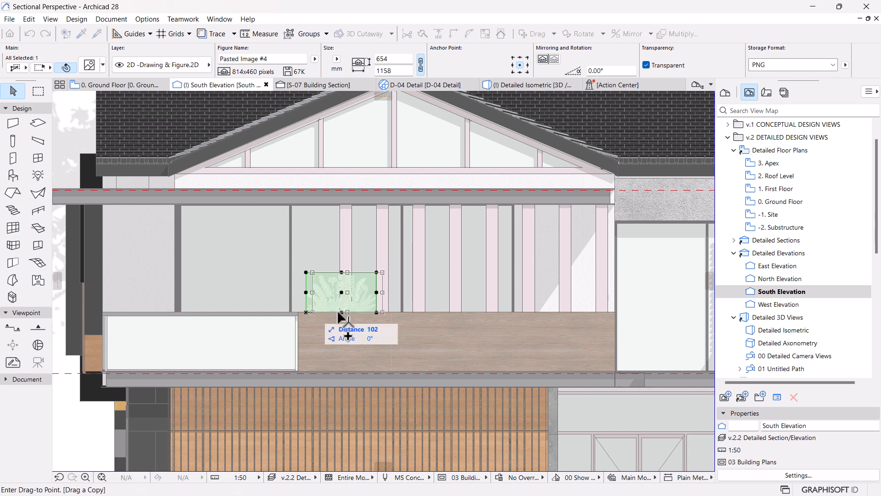
left_click(376, 312)
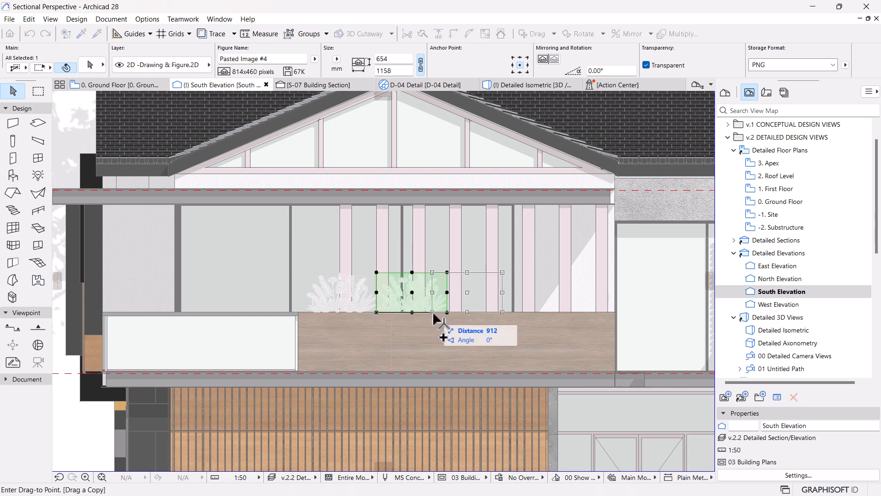
left_click(447, 312)
left_click(447, 312)
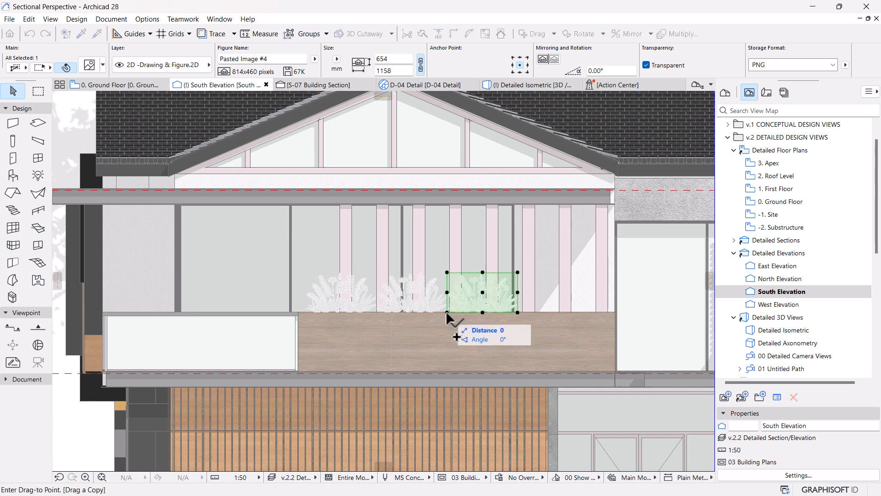
left_click(518, 312)
Step: Copy all four Plants images onto the top edge of the other first-floor balcony's timber panel, starting at its left end
scroll(566, 312, "down", 3)
middle_click_drag(580, 331, 421, 314)
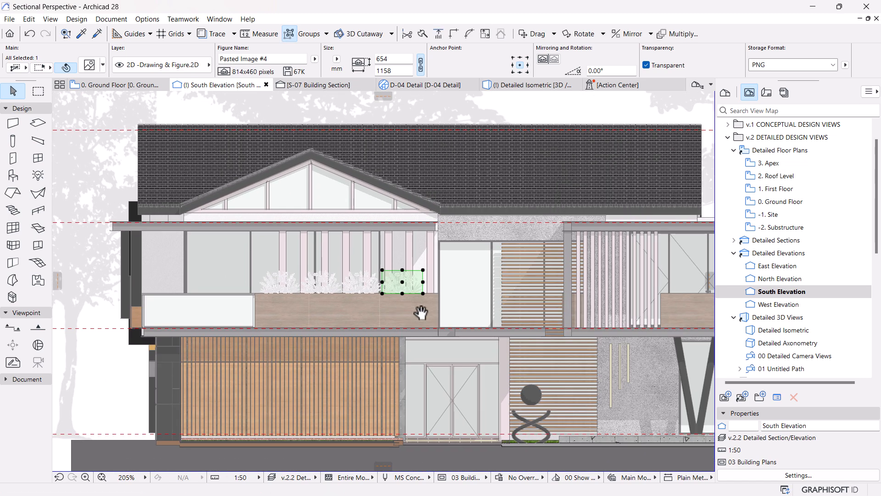
left_click(355, 279, "shift")
left_click(321, 280, "shift")
left_click(272, 288, "shift")
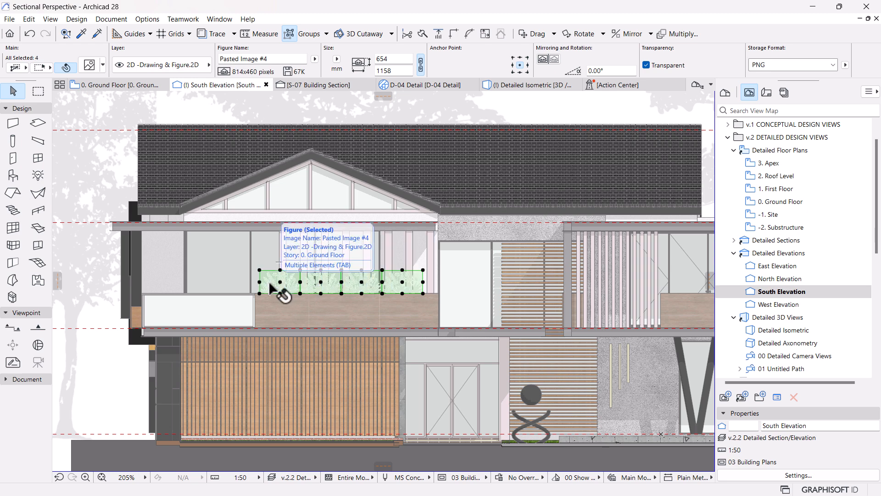
scroll(423, 291, "down", 5)
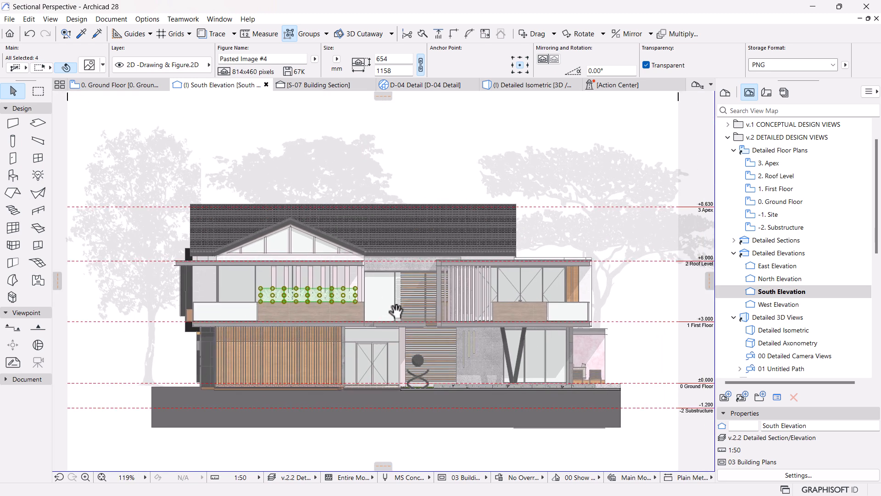
scroll(448, 305, "up", 2)
key("ctrl+shift+d")
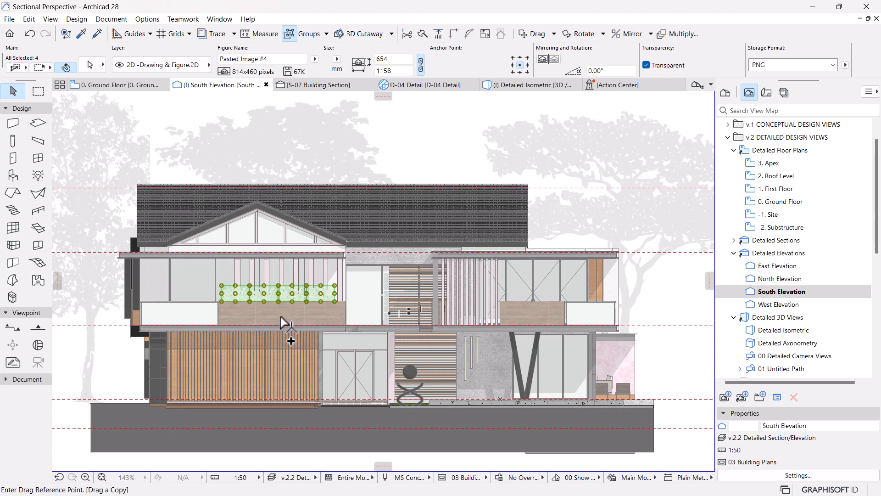
left_click(244, 299)
scroll(490, 302, "up", 5)
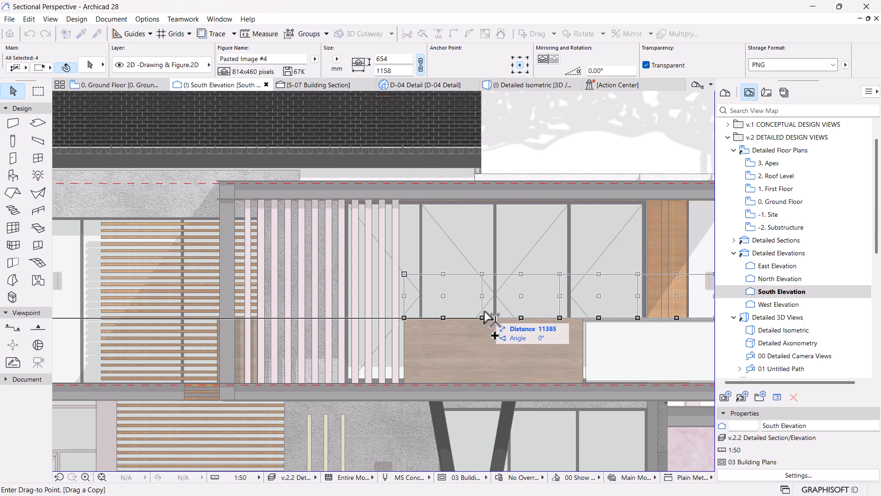
left_click(488, 318)
Step: Delete the two copied Plants images that extend past the timber panel over the white balcony panel
scroll(536, 325, "down", 3)
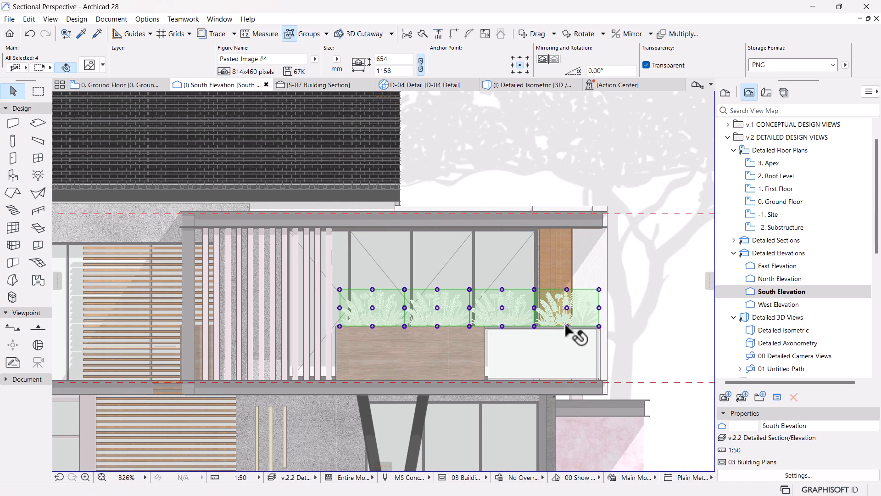
left_click(590, 305)
left_click(562, 307)
left_click(518, 307, "shift")
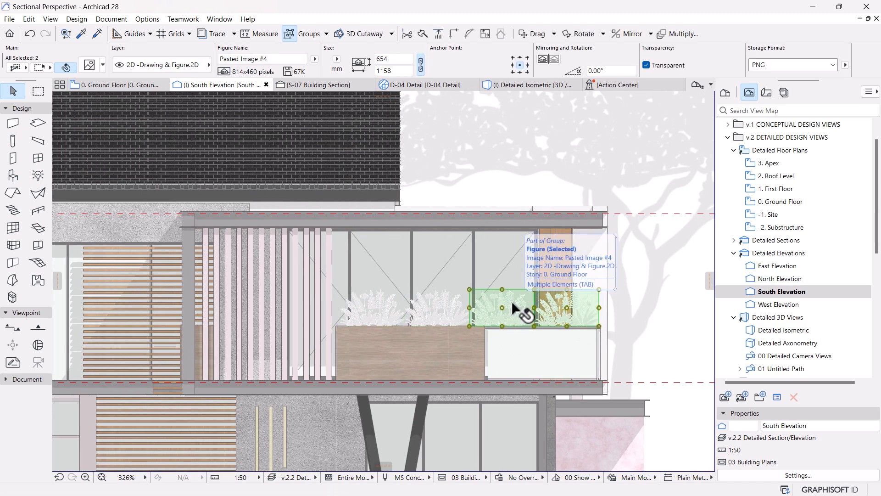
key("Escape")
Step: Examine the overall South Elevation composition with its tree and balcony plant silhouettes
scroll(522, 310, "down", 5)
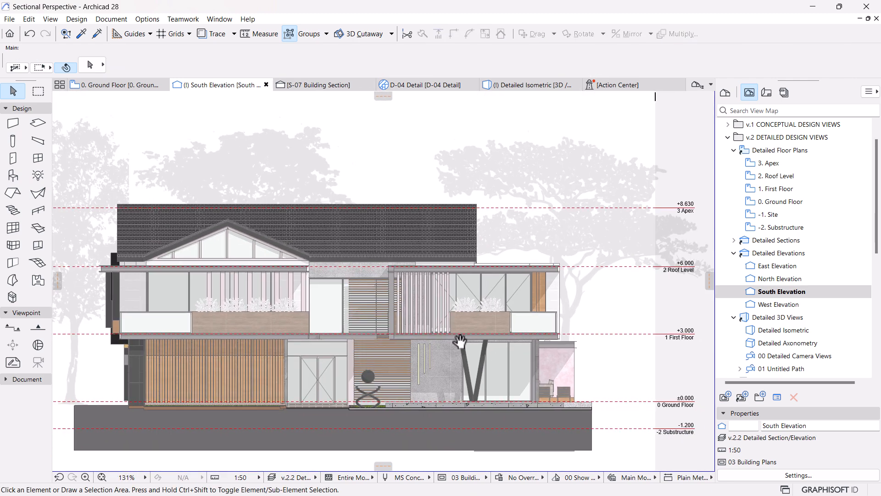
scroll(480, 327, "down", 2)
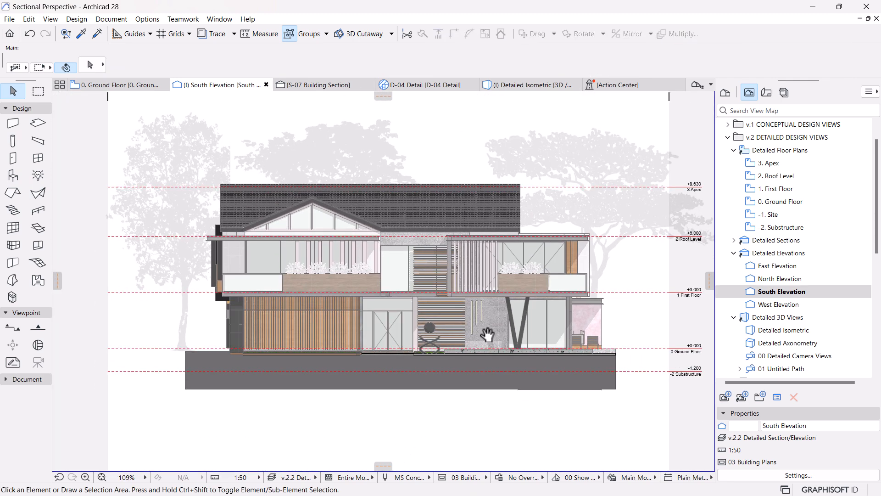
scroll(455, 310, "up", 1)
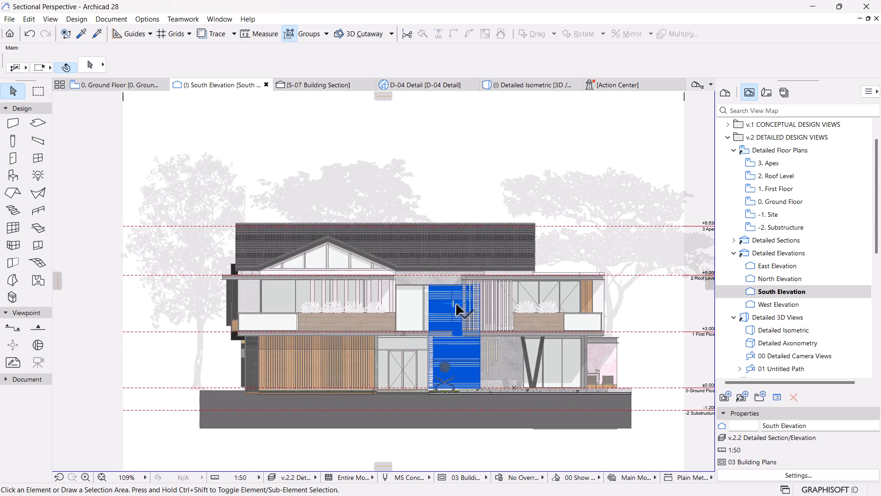
scroll(461, 305, "down", 1)
middle_click_drag(462, 258, 463, 293)
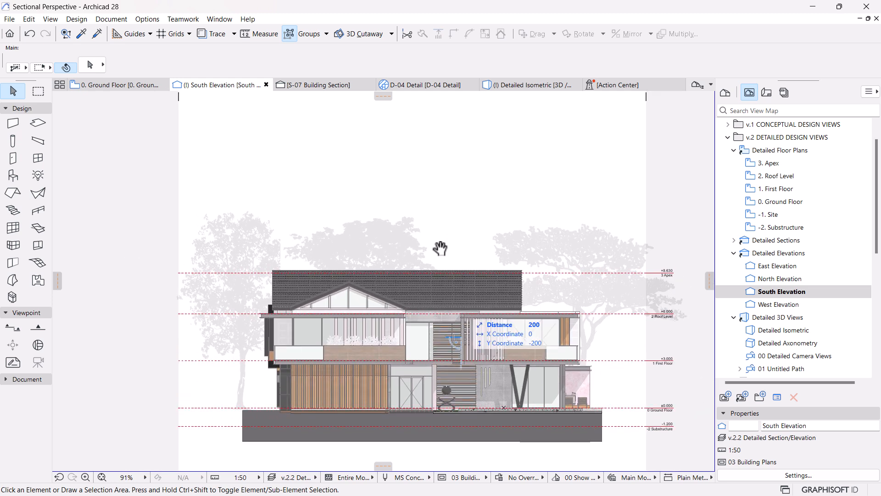
scroll(438, 247, "up", 1)
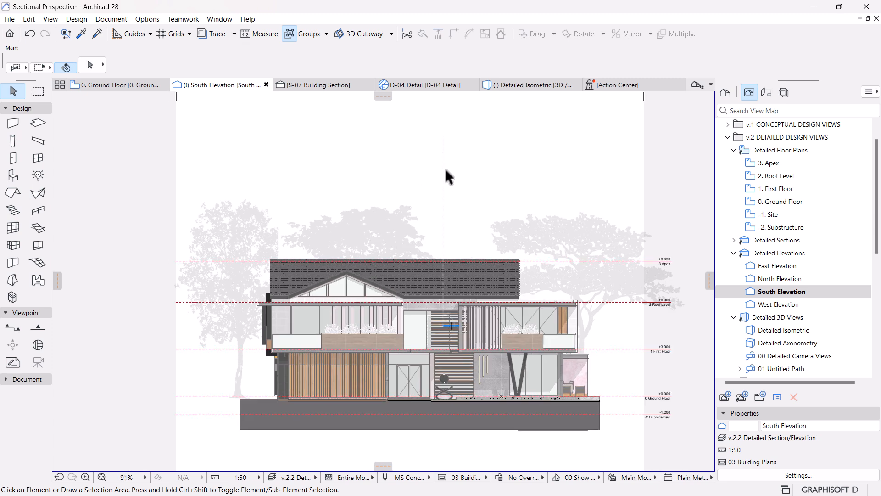
scroll(463, 190, "down", 2)
scroll(446, 332, "up", 1)
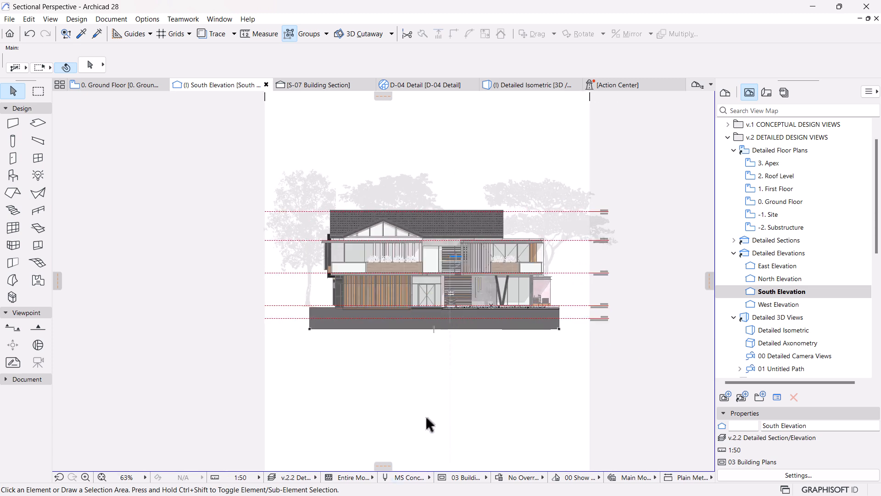
Step: Bring the flying-birds image 136947696_10348939 from the Sectional Perspective folder into the empty area beside the South Elevation
key("super")
left_click(482, 404)
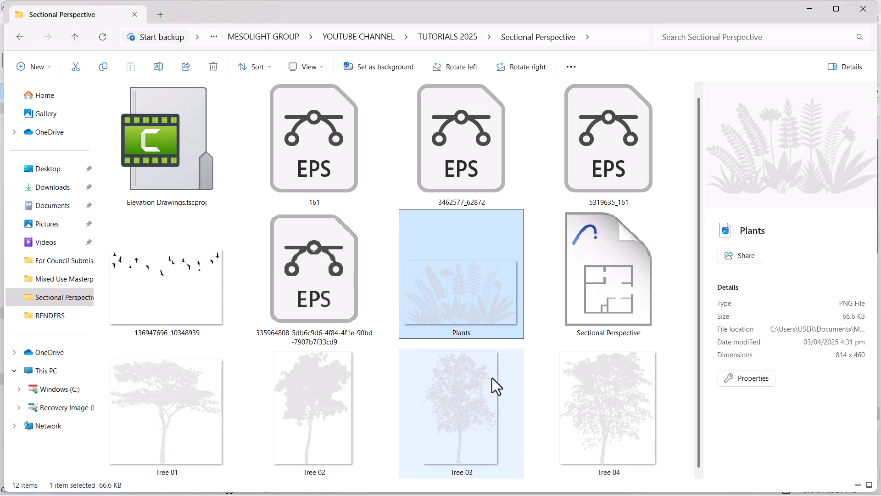
left_click(151, 271)
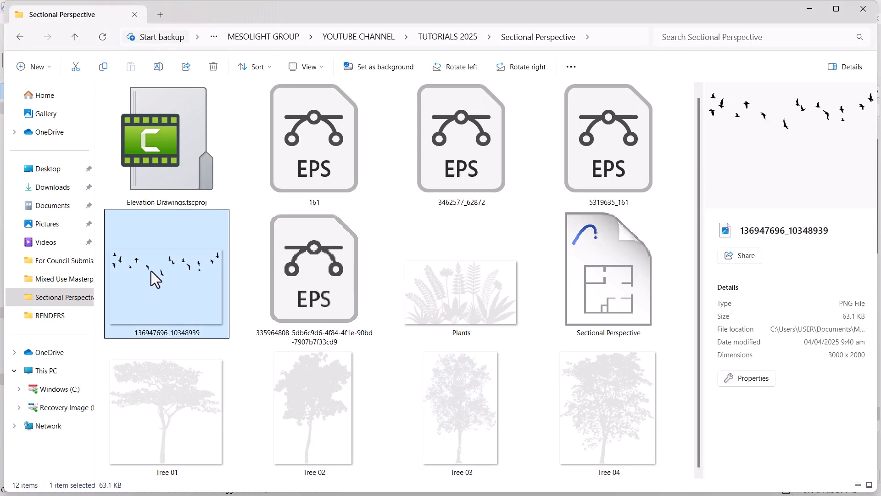
left_click_drag(510, 260, 188, 229)
key("super")
key("super")
key("super")
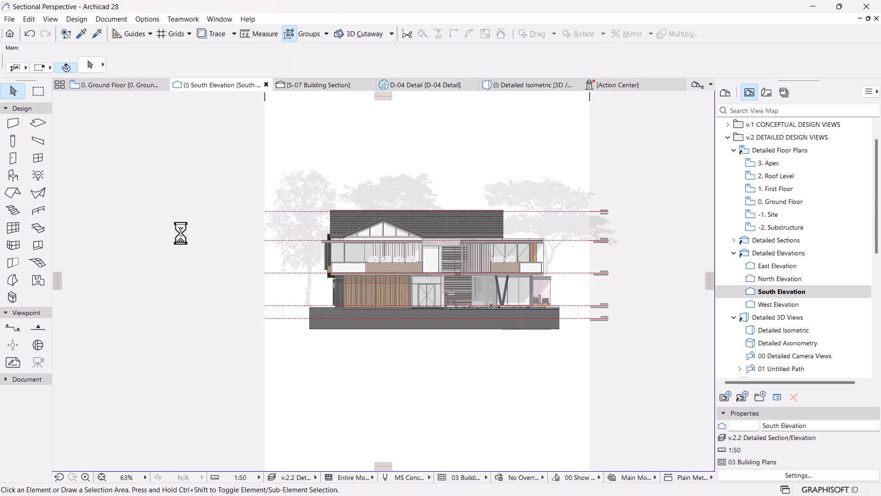
Step: Move the flying-birds image so the flock sits in the sky above the roof, and deselect it
left_click(197, 246)
key("ctrl+d")
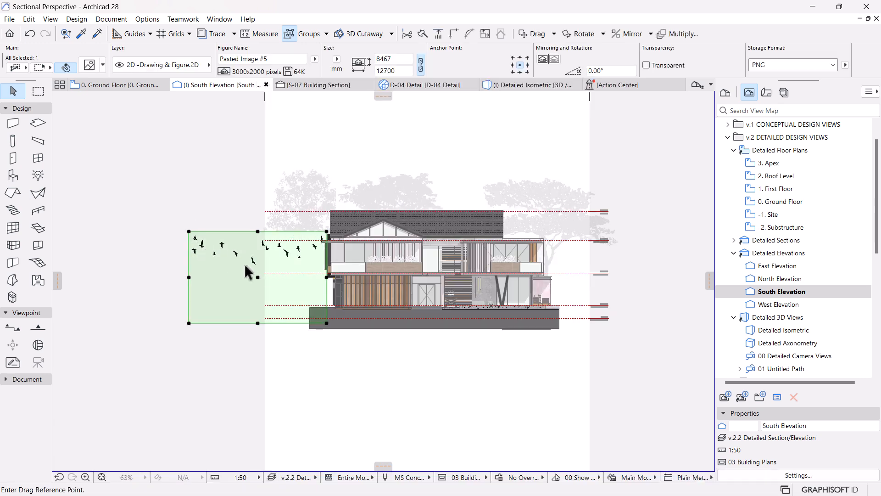
left_click(248, 270)
left_click(440, 188)
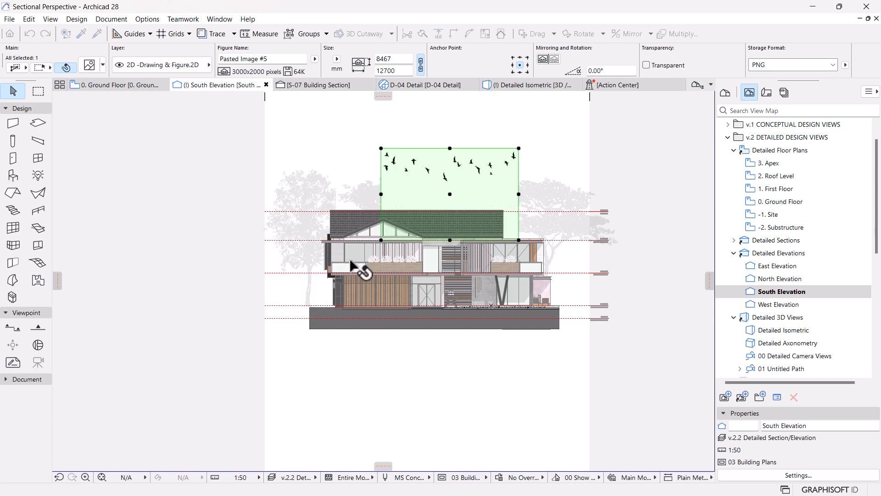
left_click(561, 129)
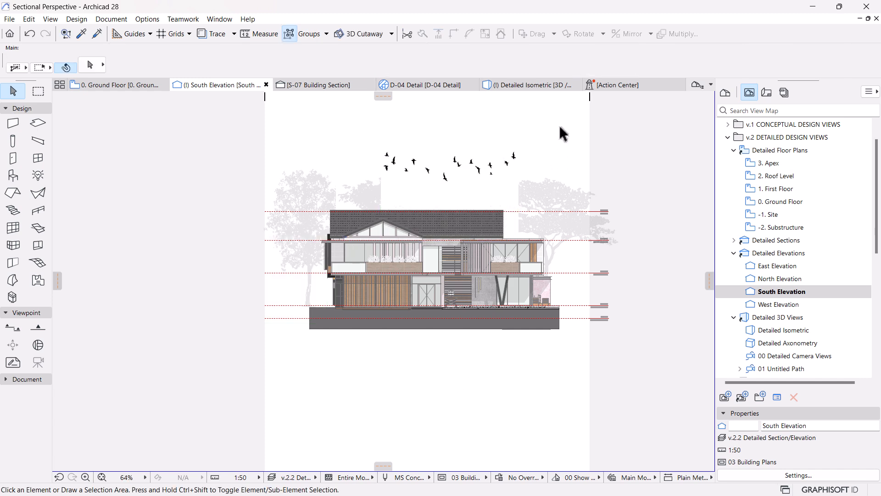
Step: Make the flying-birds image's background transparent and deselect the image
scroll(559, 127, "up", 2)
left_click(435, 173)
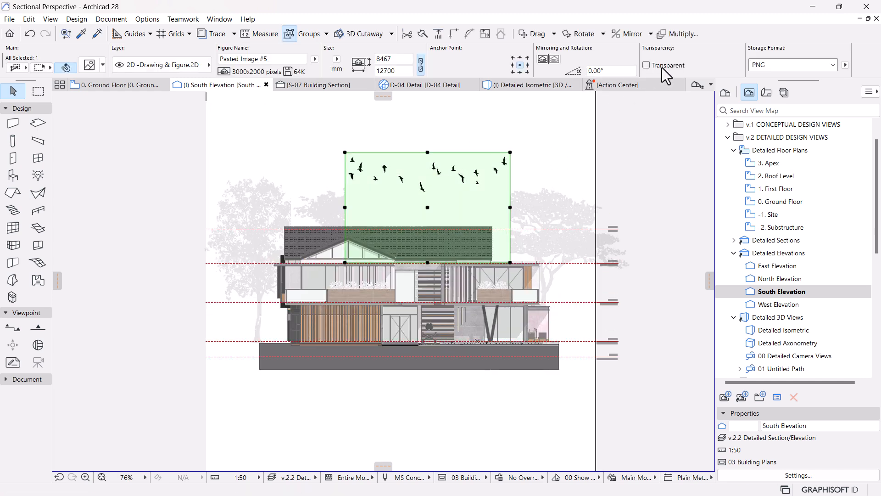
left_click(649, 67)
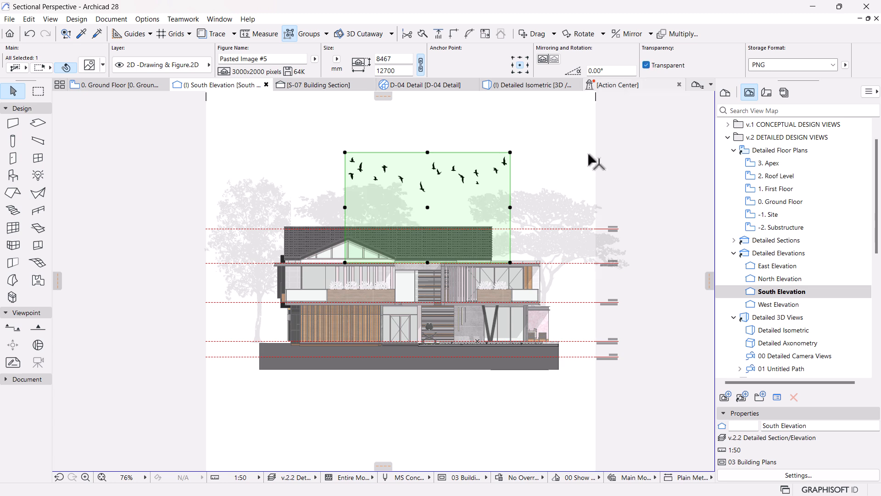
left_click(554, 155)
scroll(448, 351, "down", 2)
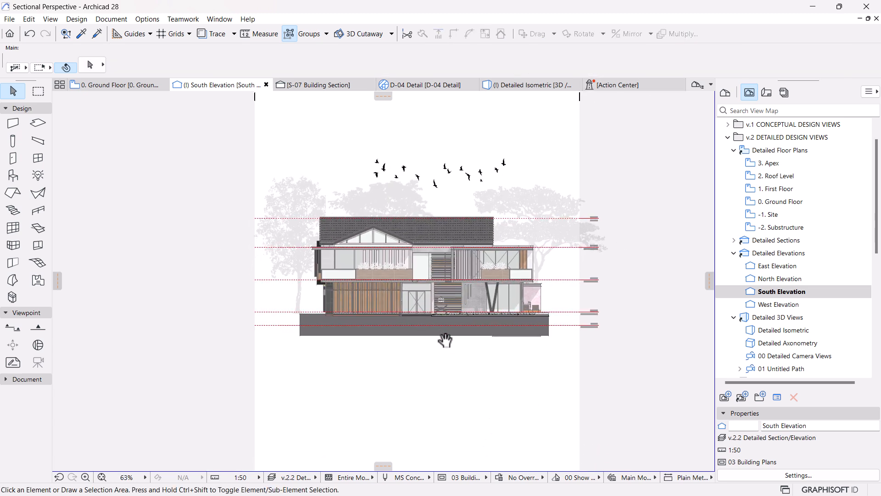
scroll(449, 209, "up", 2)
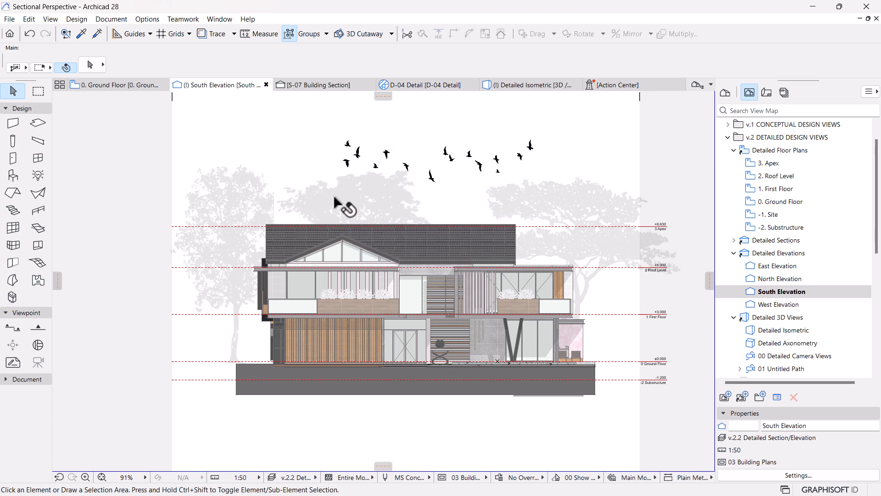
Step: Delete the black flying-birds image from the sky of the South Elevation and switch to Illustrator
left_click(436, 161)
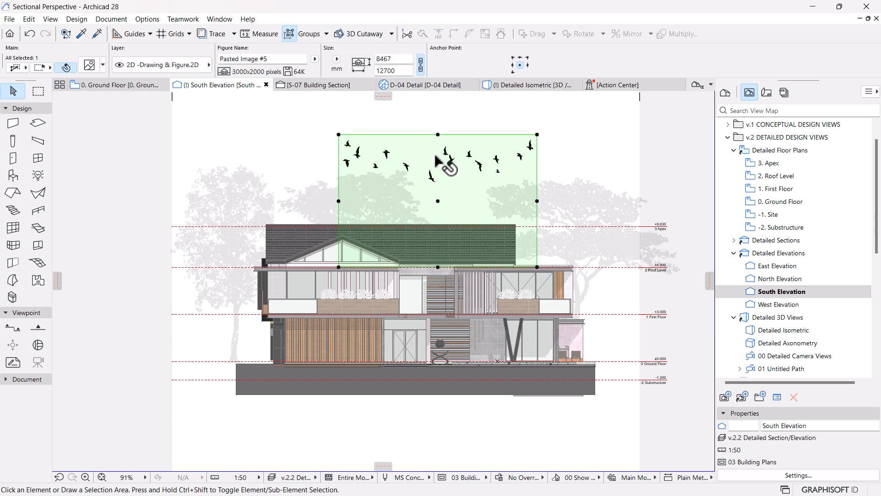
key("Delete")
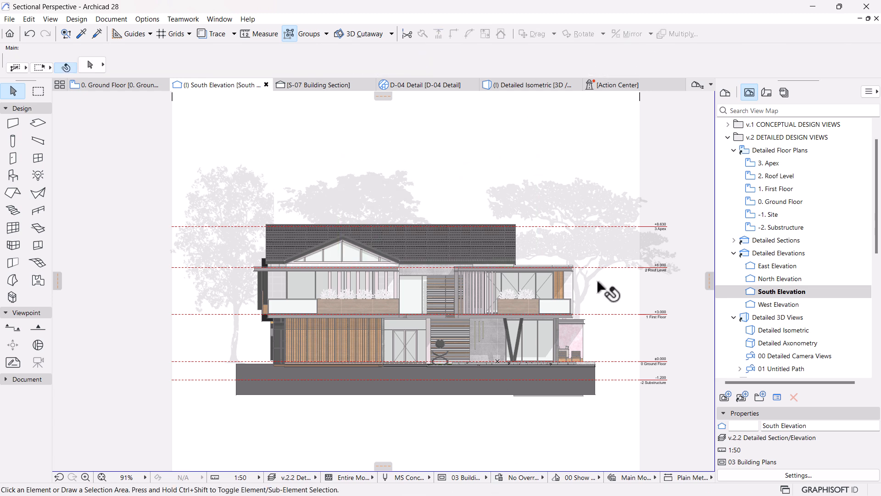
key("super")
left_click(481, 485)
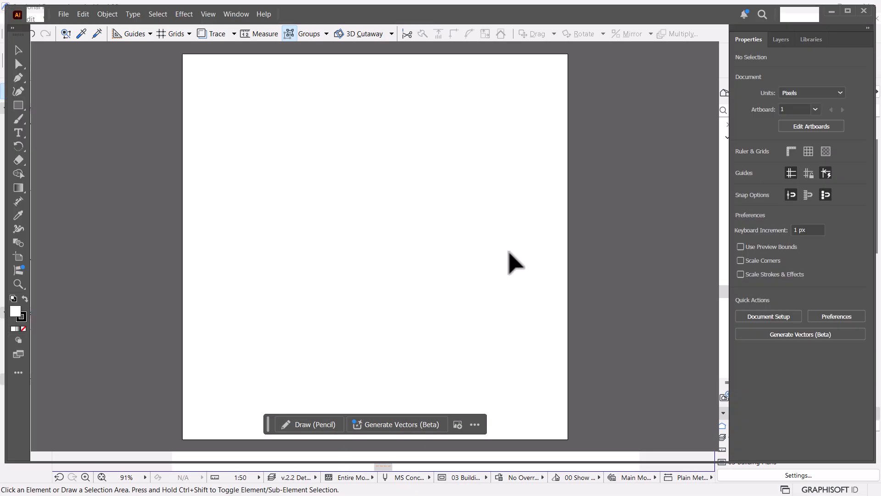
Step: Try to bring the 136947696_10348939 image from the Sectional Perspective folder into Illustrator
key("super")
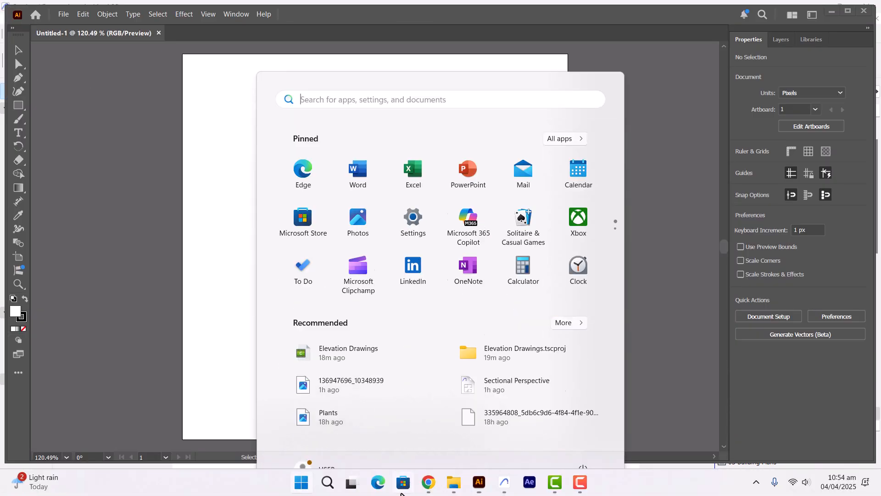
left_click(453, 482)
left_click_drag(171, 245, 455, 453)
key("super")
left_click_drag(479, 490, 505, 488)
key("super")
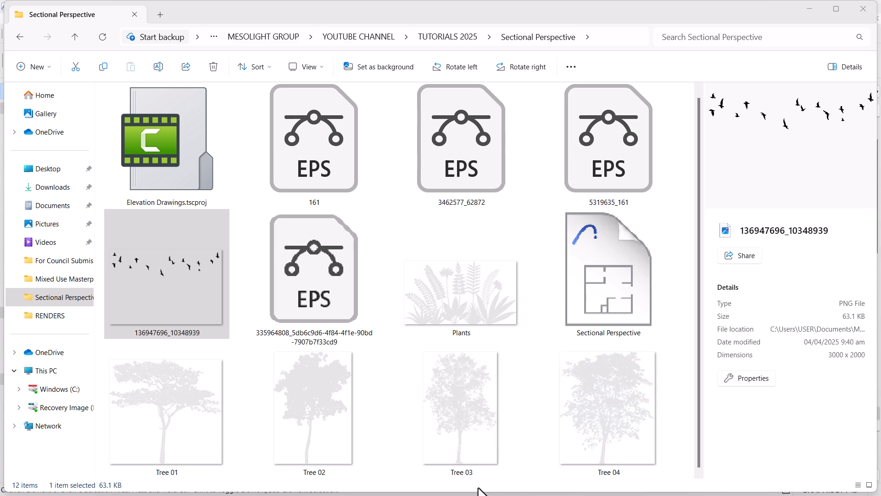
Step: Open the 136947696_10348939 image from the Sectional Perspective folder as a document in Illustrator
key("super")
mouse_move(479, 488)
left_click(476, 425)
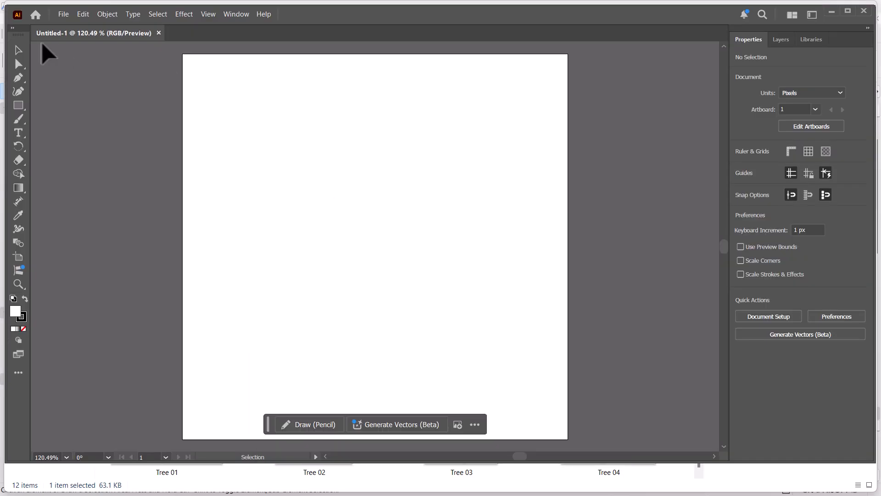
left_click(57, 18)
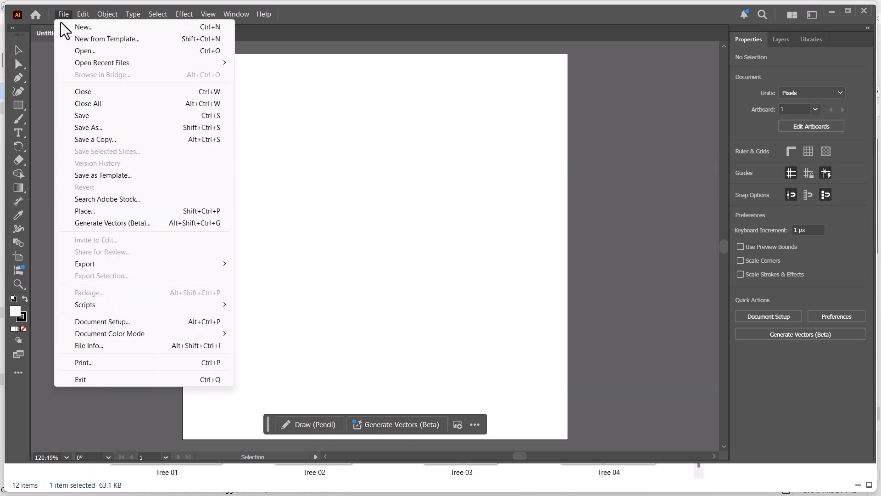
left_click(89, 51)
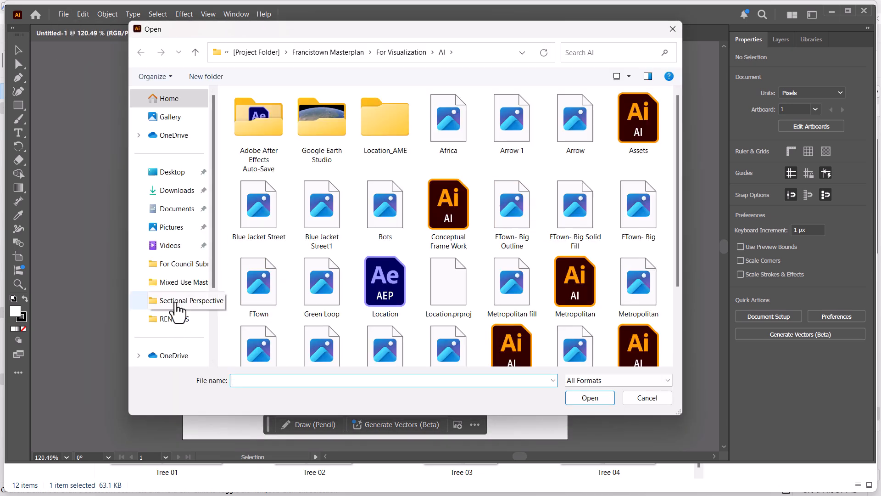
left_click(177, 301)
left_click(526, 124)
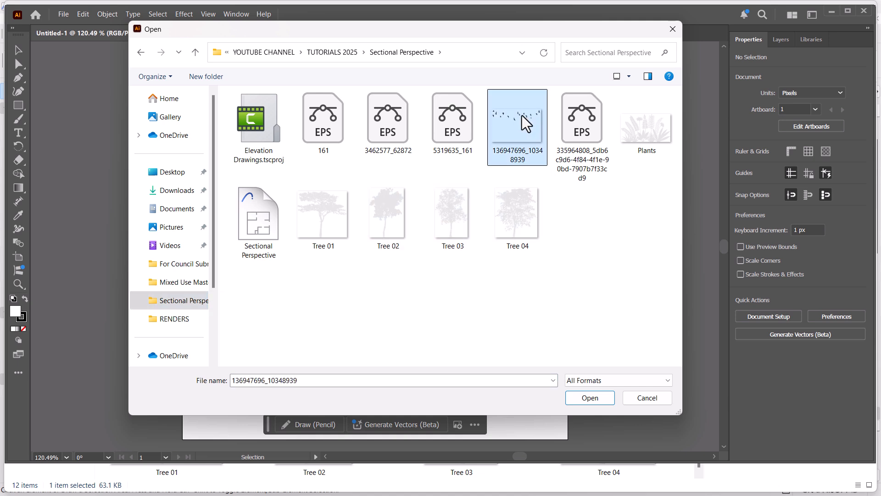
left_click(580, 399)
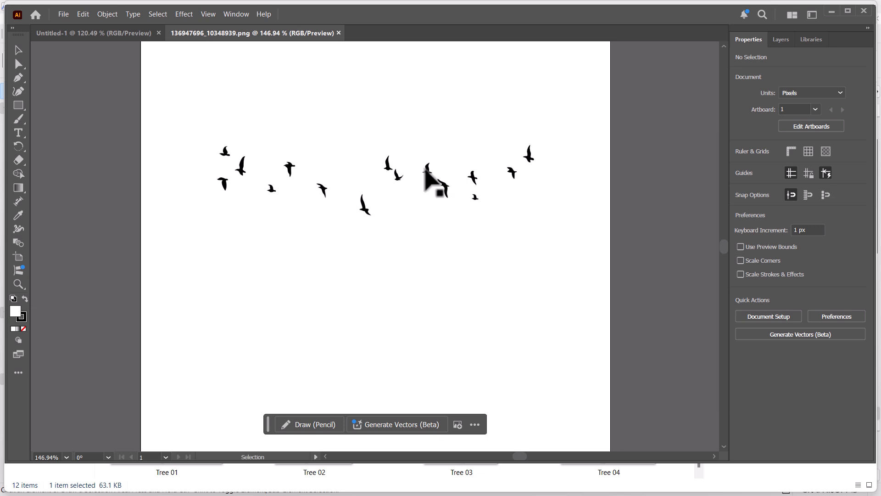
Step: Lower the flying-birds image's opacity to 33% so the black silhouettes turn grey
left_click(426, 170)
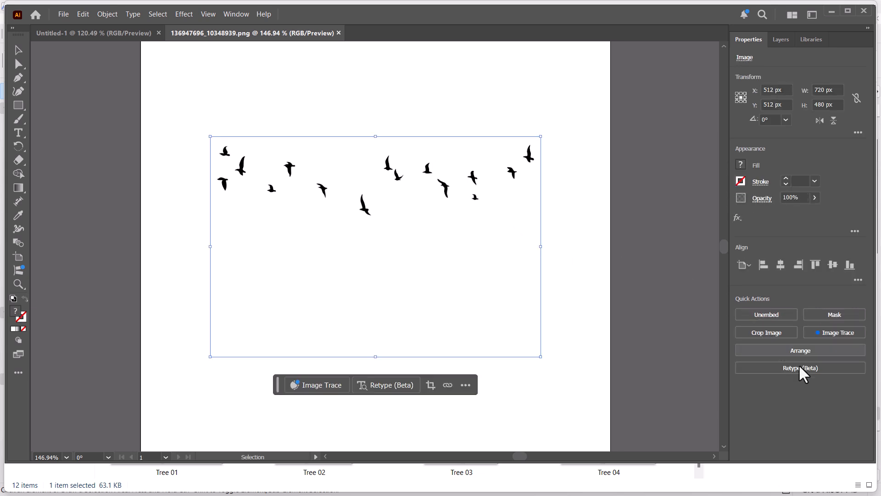
left_click(768, 317)
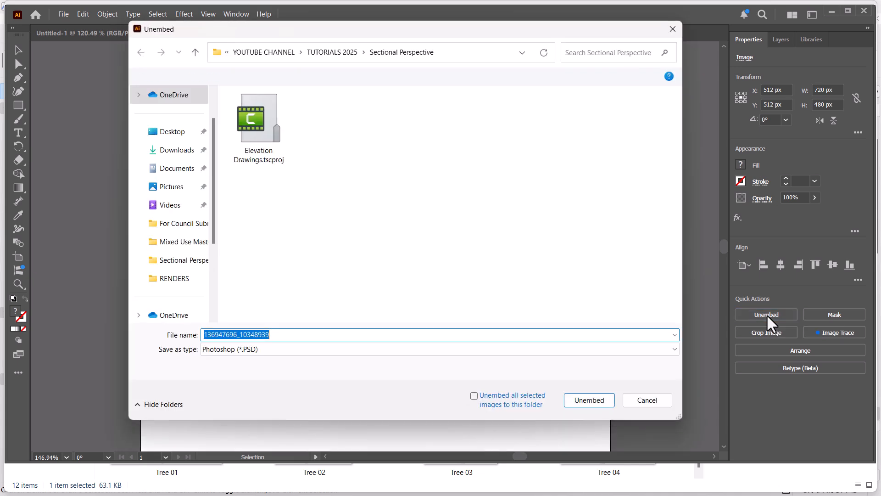
left_click(647, 403)
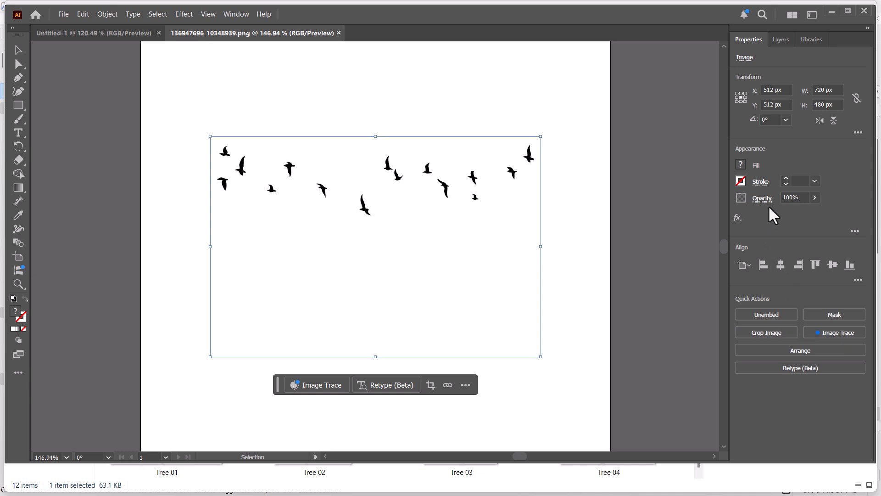
left_click_drag(812, 215, 786, 215)
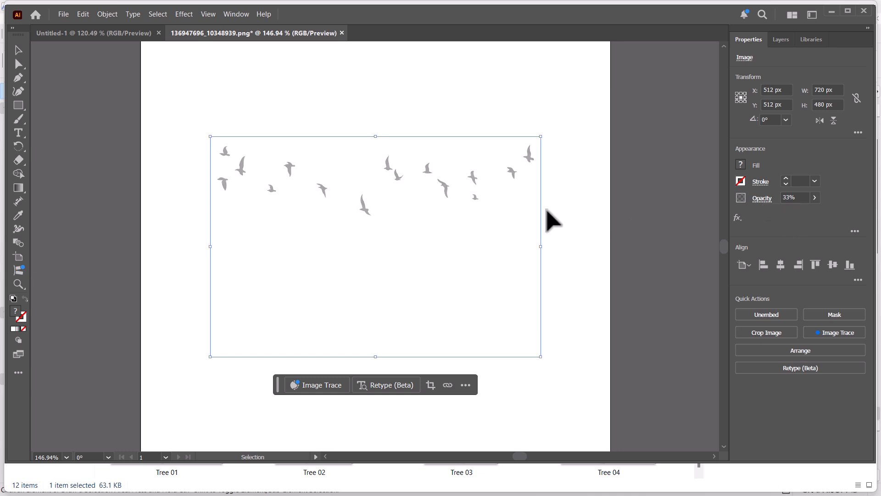
left_click(553, 220)
left_click(504, 199)
Step: Export the faded birds image as a PNG named Birds Silhouttes into the Sectional Perspective folder
left_click(64, 14)
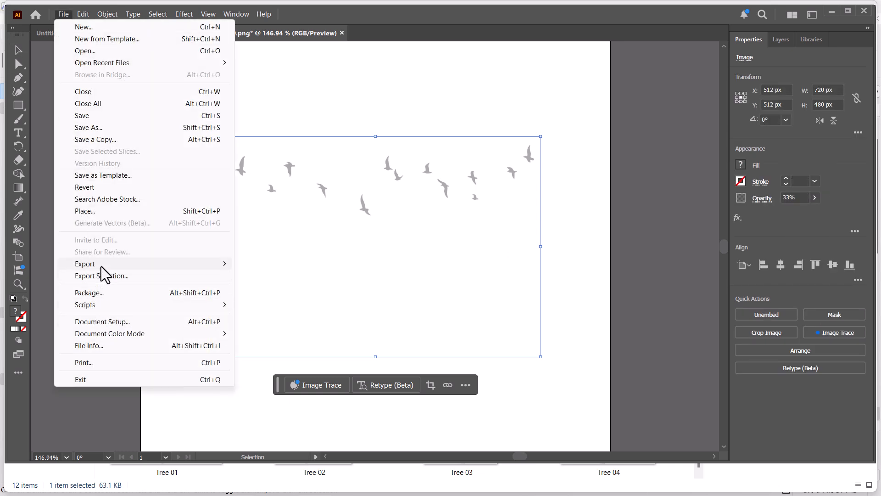
mouse_move(102, 267)
left_click(311, 287)
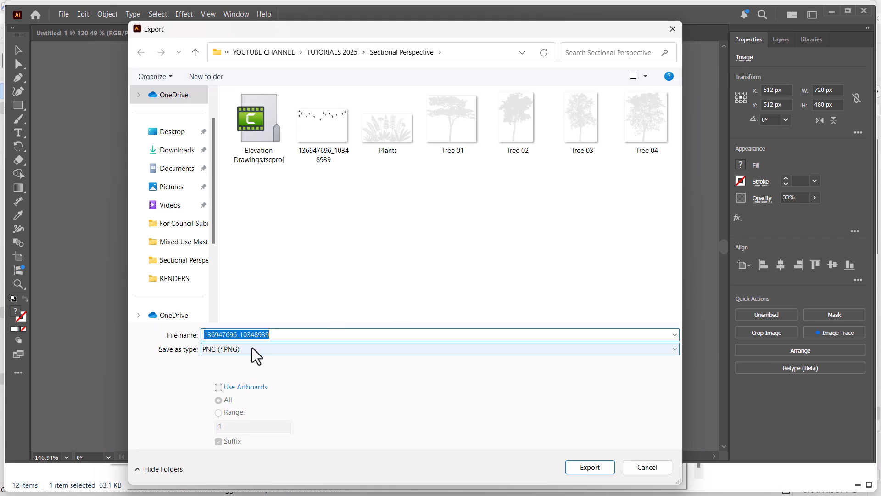
type("Birds Silhouttes")
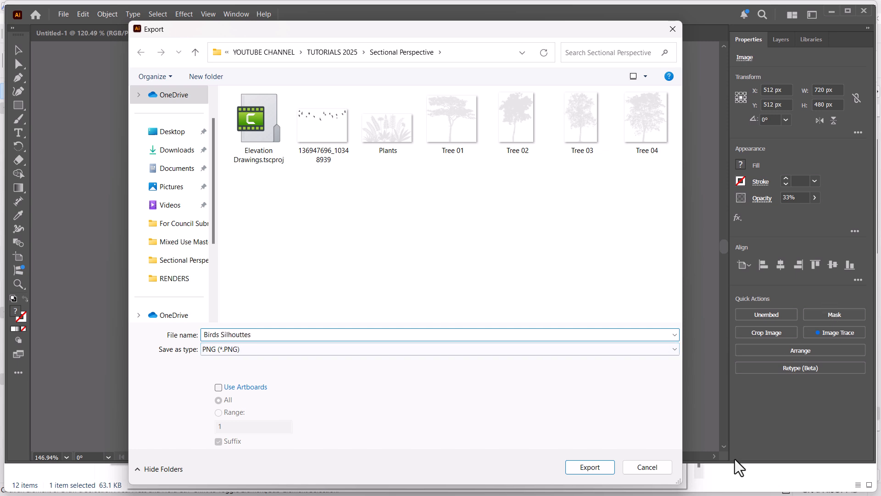
left_click(589, 467)
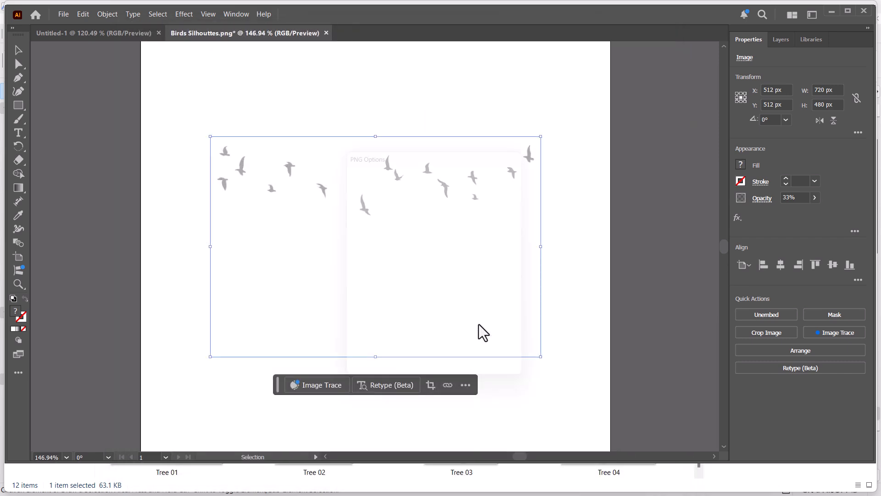
left_click(450, 368)
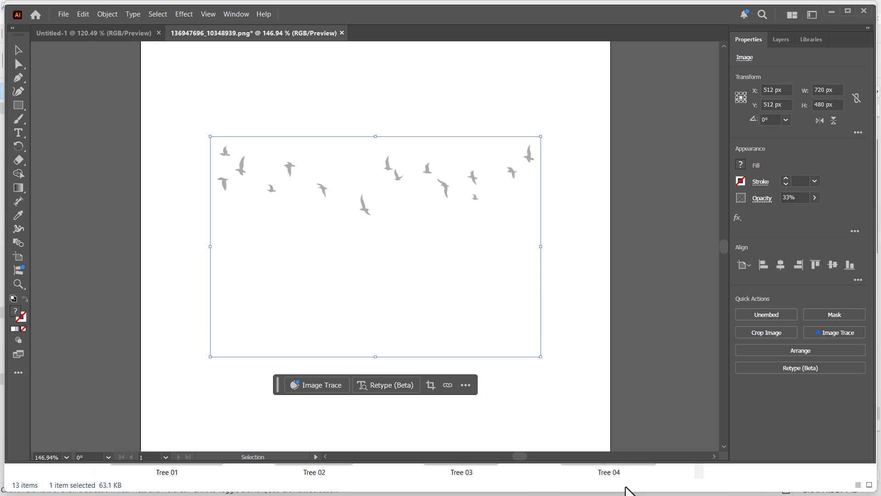
Step: Bring the Birds Silhouttes image from the Sectional Perspective folder into Archicad's South Elevation, beside the house
left_click(625, 486)
scroll(599, 254, "down", 3)
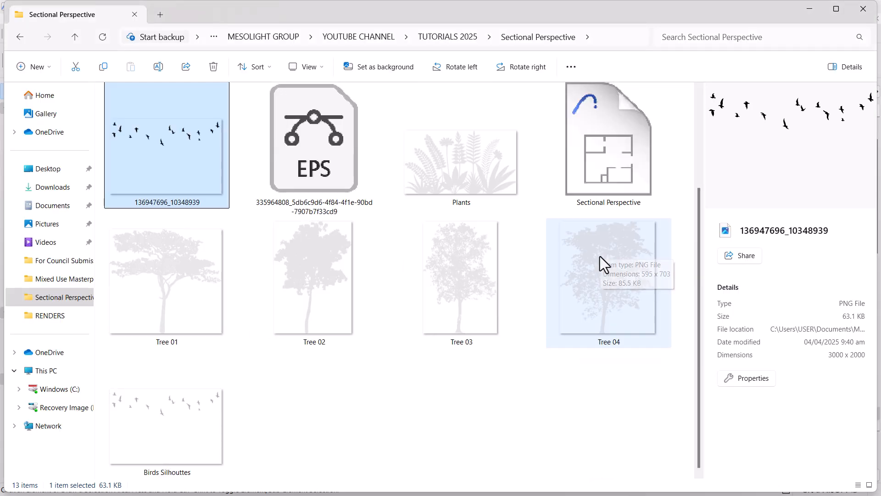
left_click(176, 406)
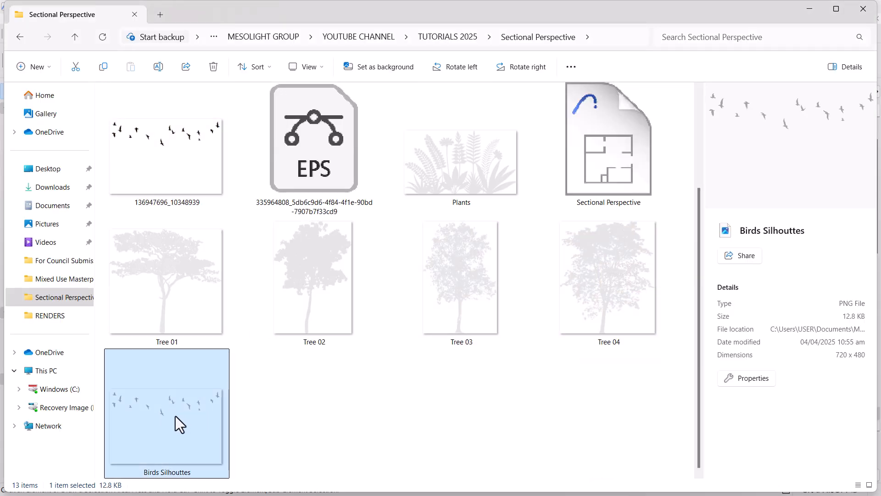
left_click_drag(260, 371, 482, 382)
key("super")
key("super")
left_click_drag(505, 489, 129, 220)
key("super")
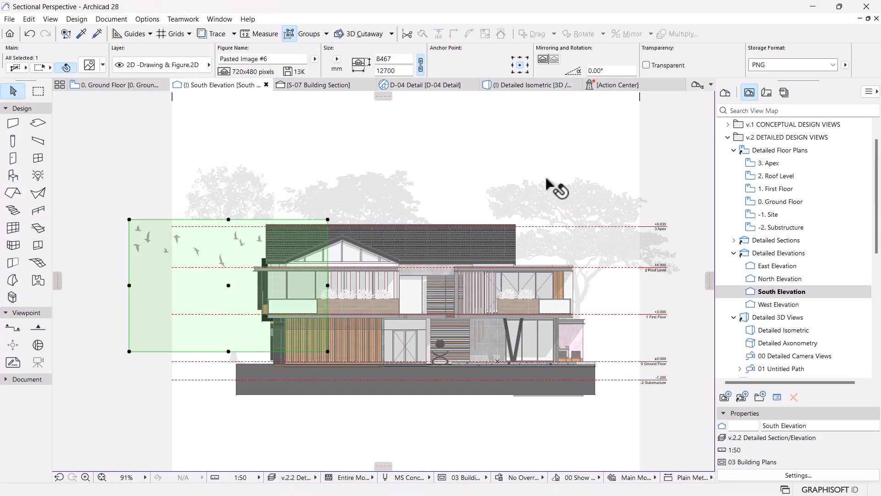
Step: Make the grey birds image's background transparent, move it into the sky above the roof, and deselect it
left_click(646, 65)
left_click_drag(195, 276, 425, 191)
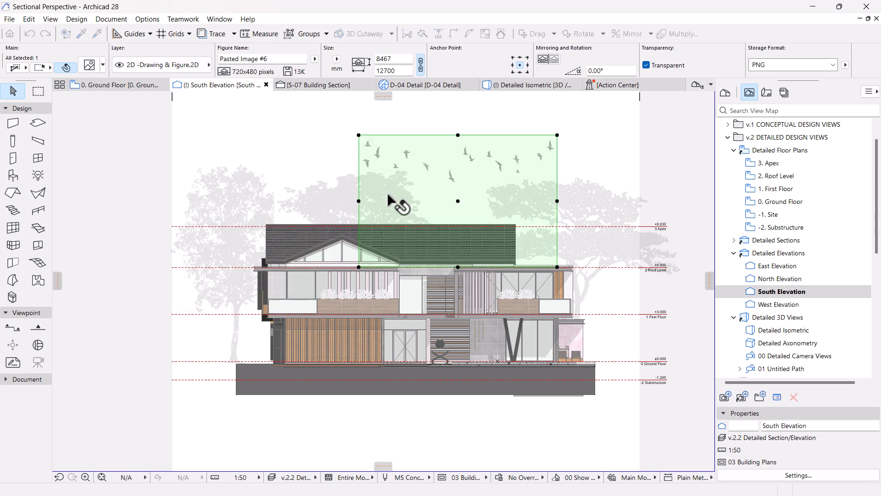
left_click(593, 140)
scroll(597, 135, "down", 2)
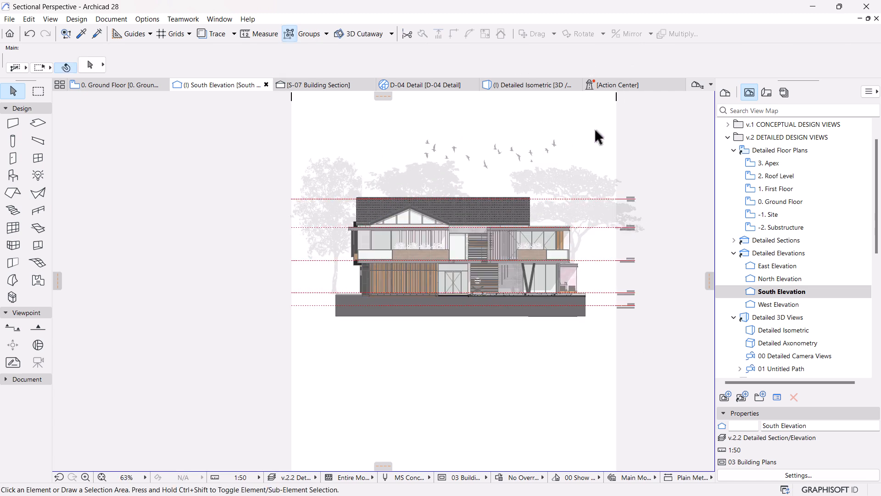
scroll(508, 163, "up", 3)
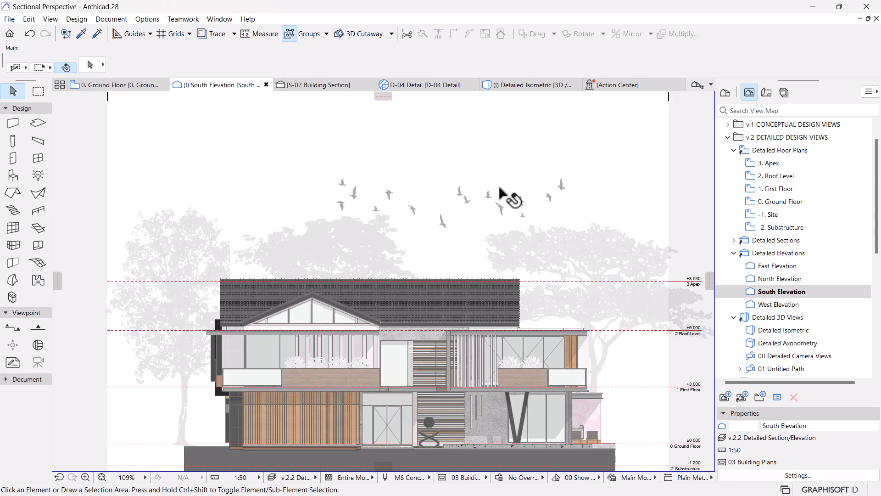
Step: Scale the grey birds image down about its centre to about 8526 mm wide by 5684 mm high
left_click(492, 202)
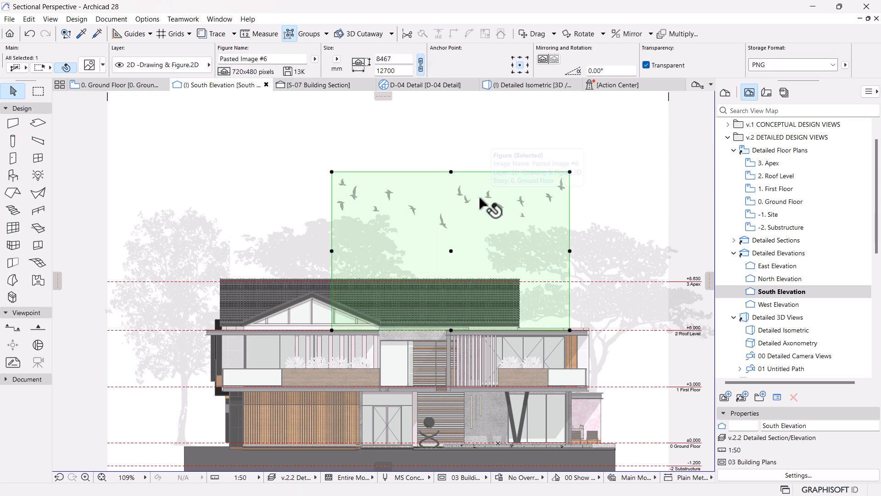
key("ctrl+k")
key("Return")
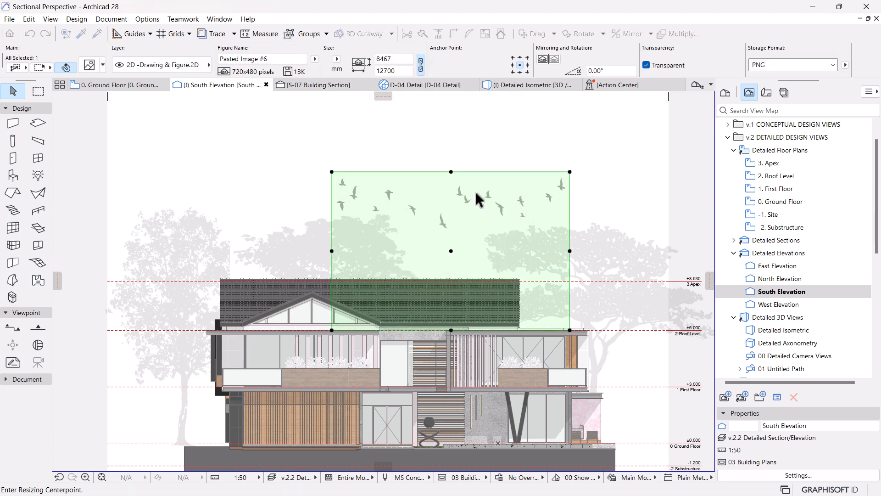
left_click(450, 251)
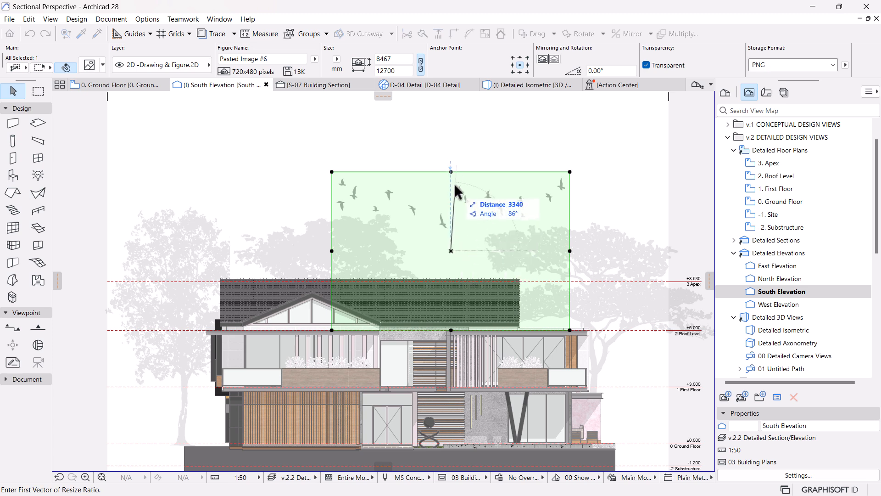
left_click(451, 172)
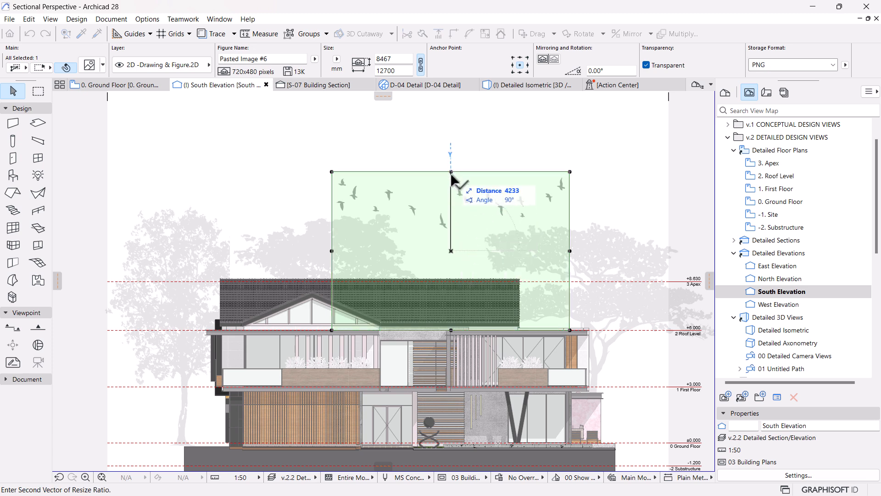
left_click(450, 197)
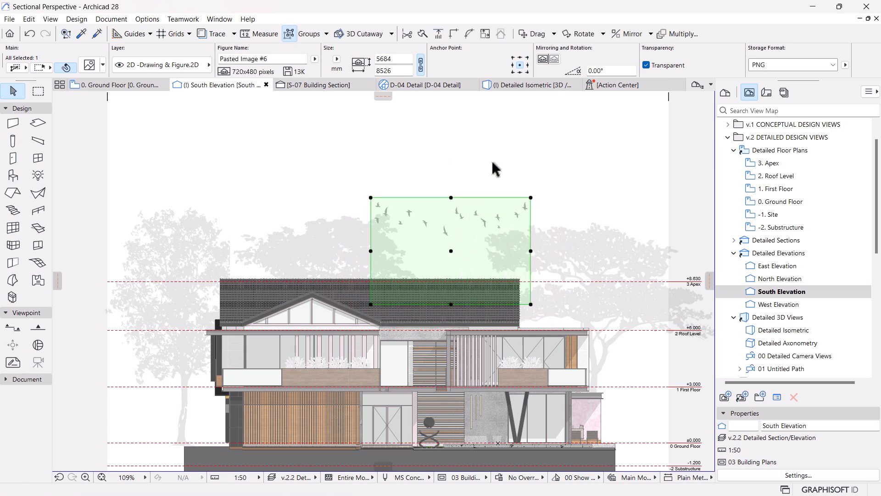
scroll(485, 158, "down", 2)
left_click(520, 142)
Step: Move the reduced birds image slightly upward so the flock sits higher above the roof, and deselect it
middle_click_drag(531, 352, 509, 397)
left_click(441, 257)
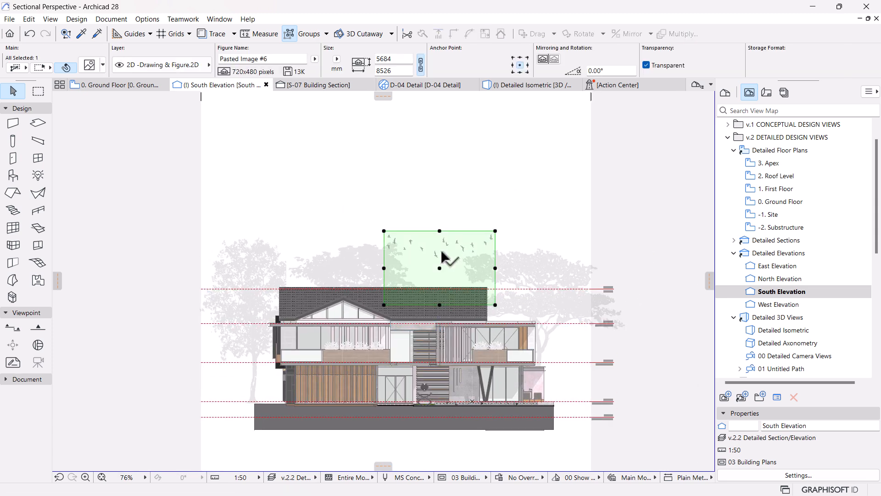
mouse_move(440, 255)
left_mouse_down()
mouse_move(444, 260)
mouse_move(439, 246)
left_mouse_up()
left_click(505, 185)
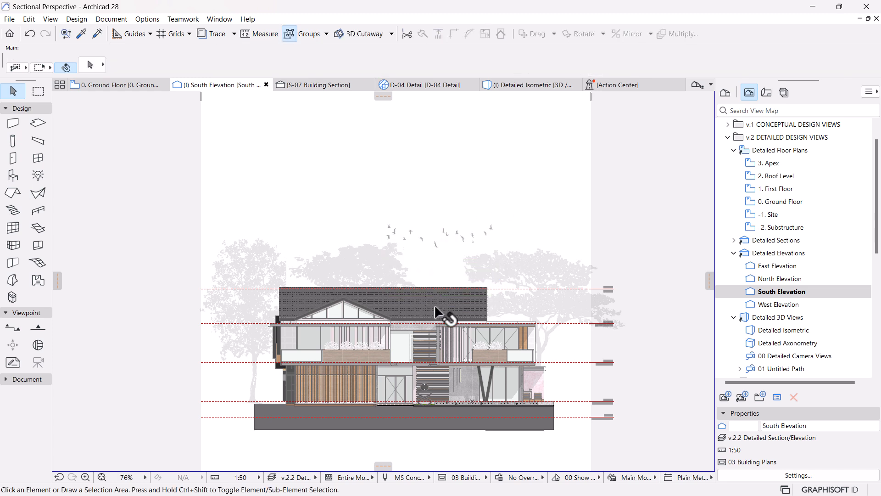
Step: Make the background of the tree image behind the gabled part of the roof transparent, and deselect it
scroll(435, 202, "down", 2)
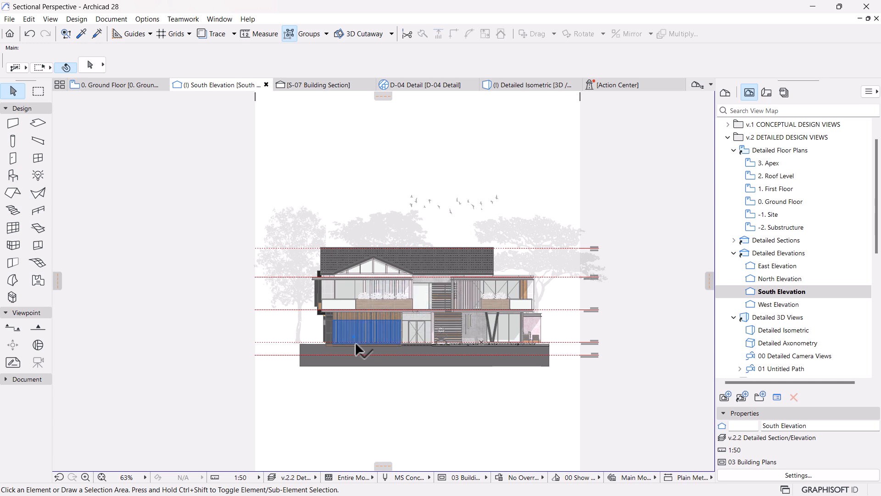
scroll(418, 362, "up", 1)
scroll(491, 291, "up", 1)
middle_click_drag(463, 260, 451, 299)
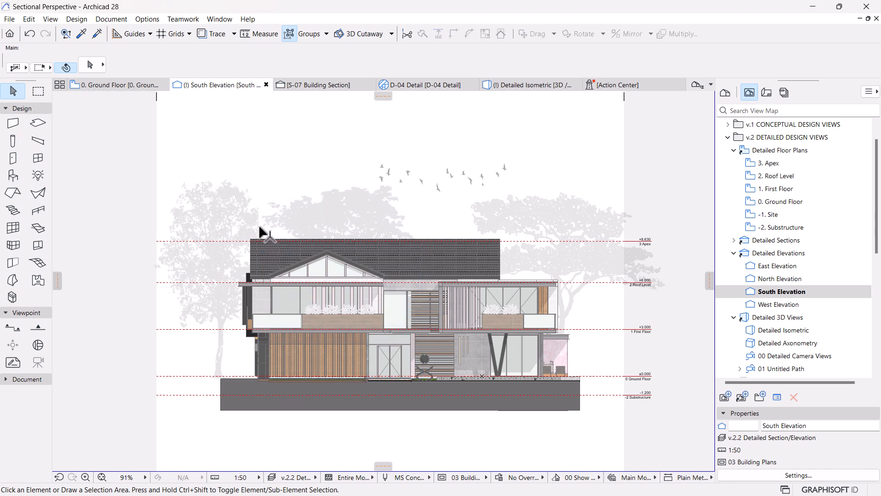
left_click(342, 206)
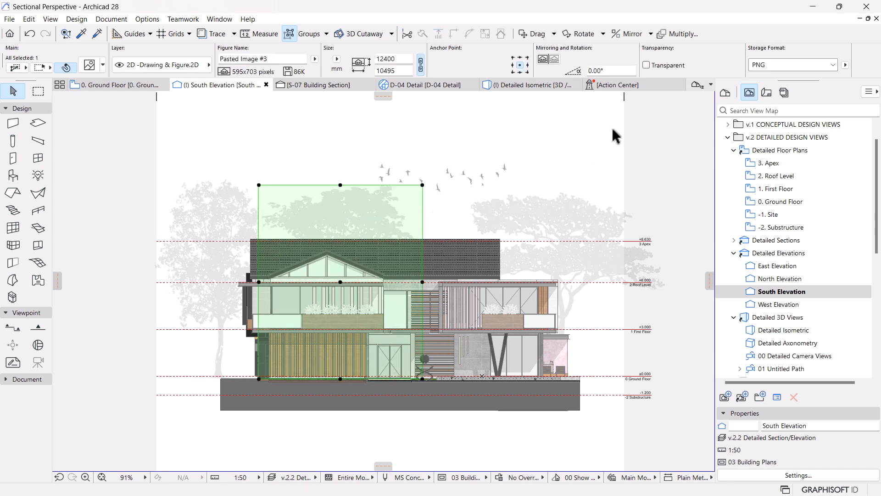
left_click(647, 66)
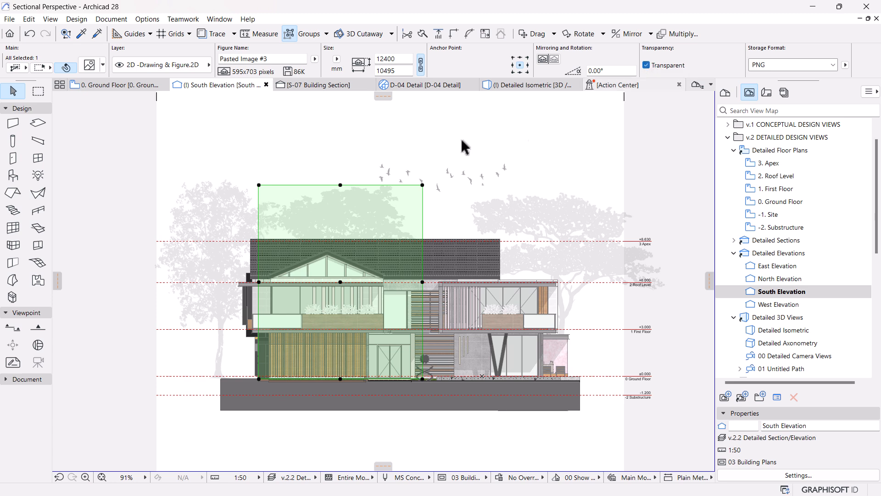
key("Escape")
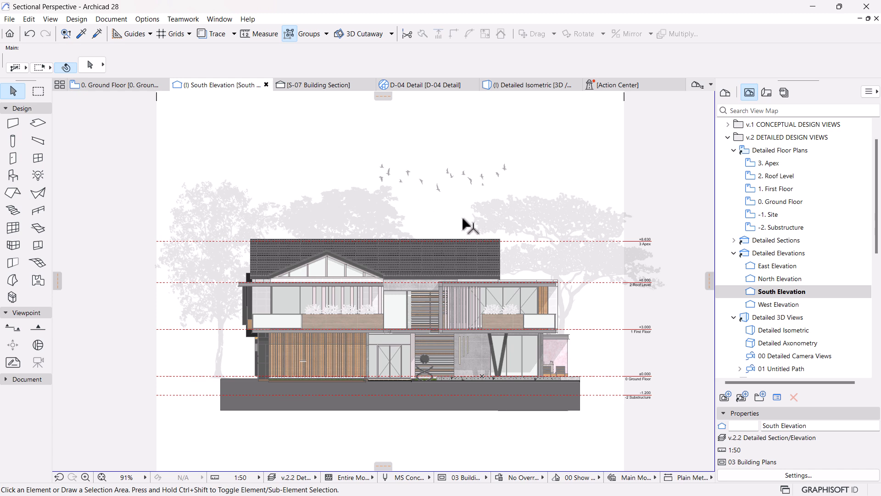
Step: Copy the tree image left of the house about 14 m horizontally to the right, so it stands behind the roof, and deselect it
left_click(216, 225)
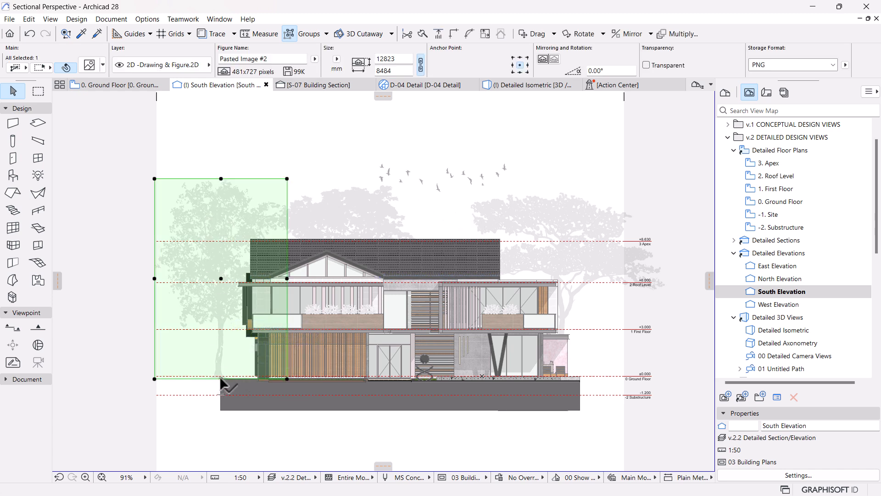
left_click(220, 378)
key("ctrl")
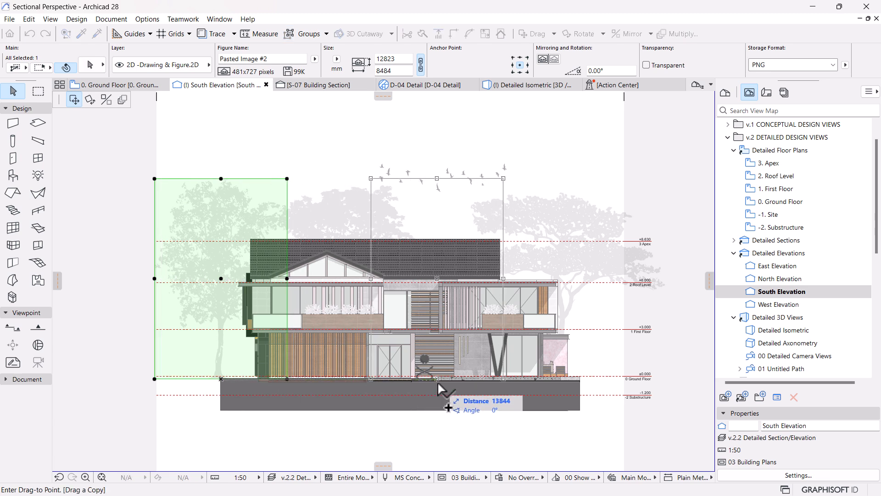
left_click(441, 381)
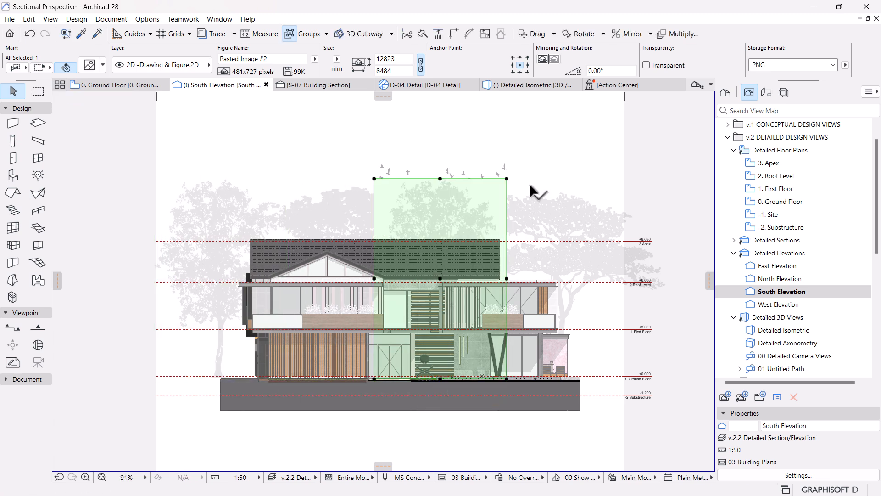
left_click(673, 184)
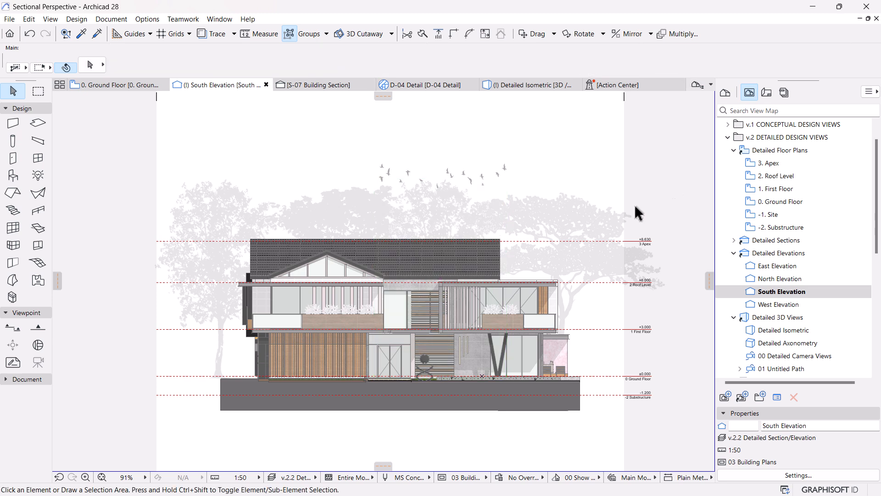
scroll(422, 321, "down", 1)
middle_click_drag(422, 321, 433, 292)
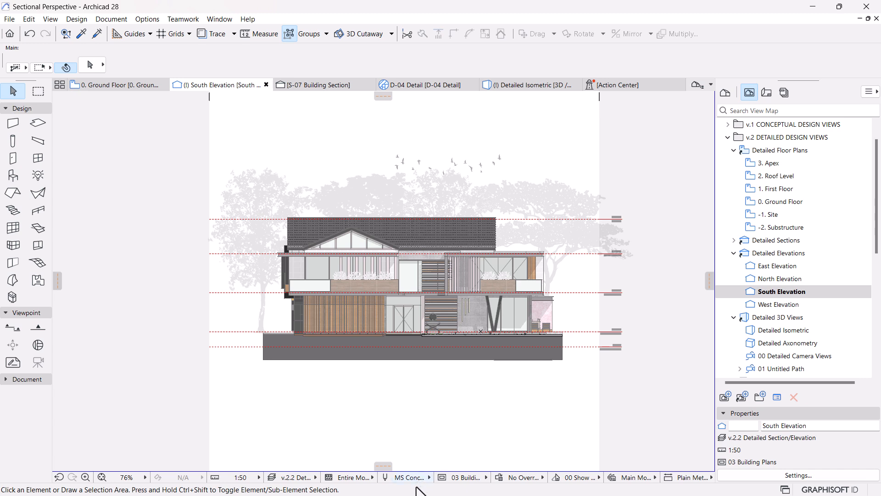
Step: Bring the Tree 03 image from the Sectional Perspective folder into Archicad's South Elevation, below the house
key("super")
left_click(451, 486)
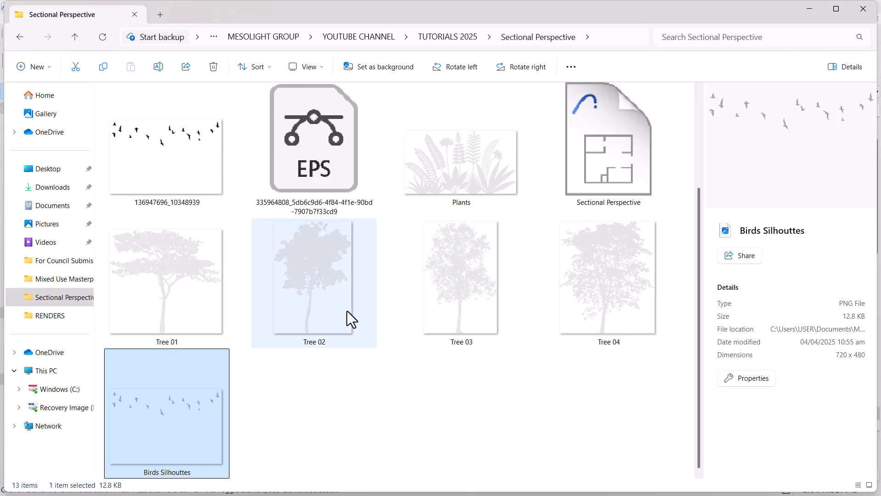
left_click(330, 308)
left_click(486, 296)
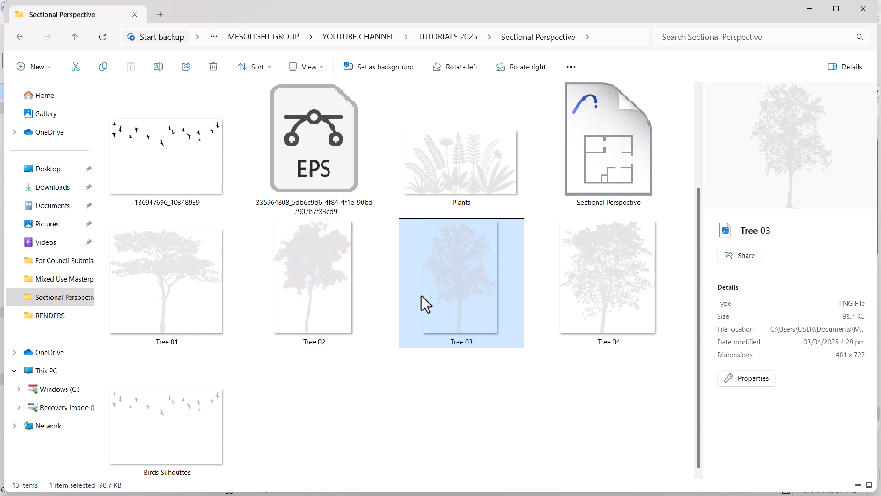
left_click_drag(456, 294, 337, 391)
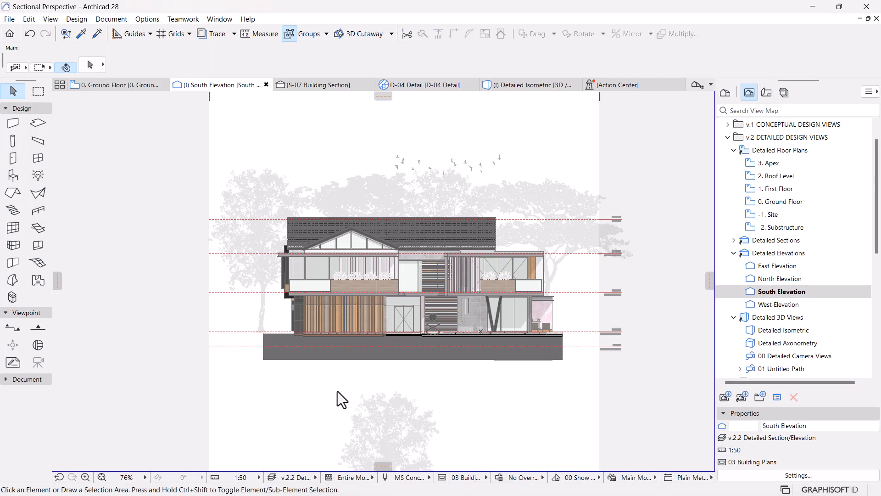
Step: Move the new Tree 03 image to ground level left of the house, with its trunk just beyond the existing tree
scroll(432, 307, "down", 3)
left_click(429, 439)
scroll(436, 413, "down", 2)
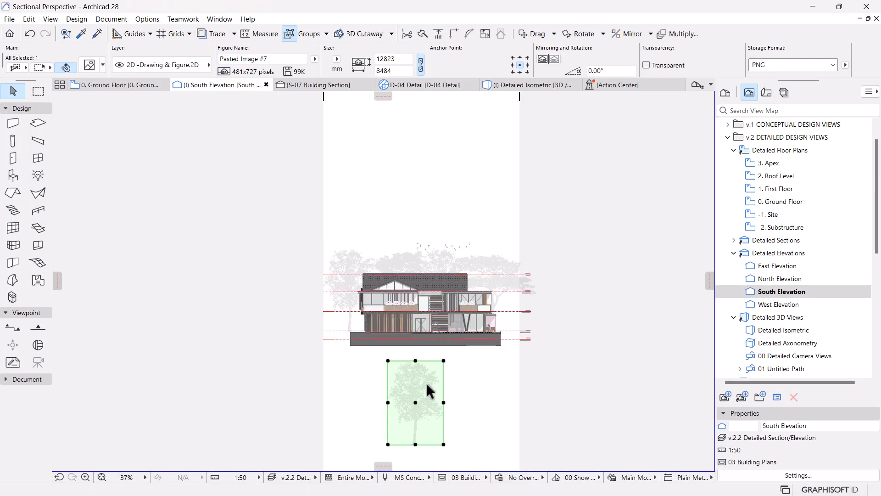
left_click(416, 441)
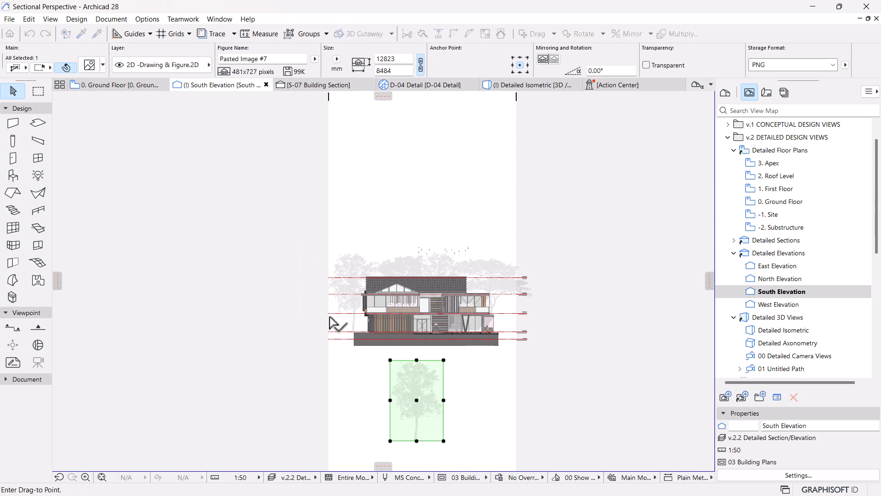
scroll(339, 318, "up", 10)
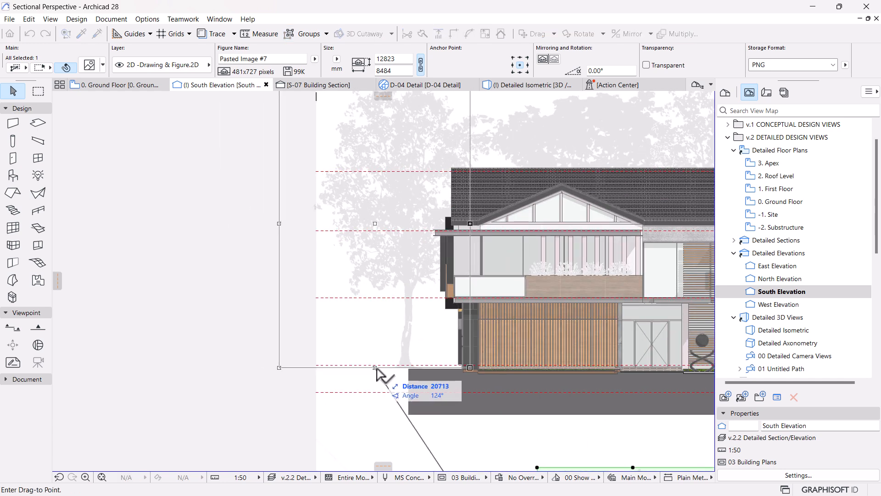
left_click(409, 368)
key("ctrl+d")
left_click(409, 368)
left_click(359, 369)
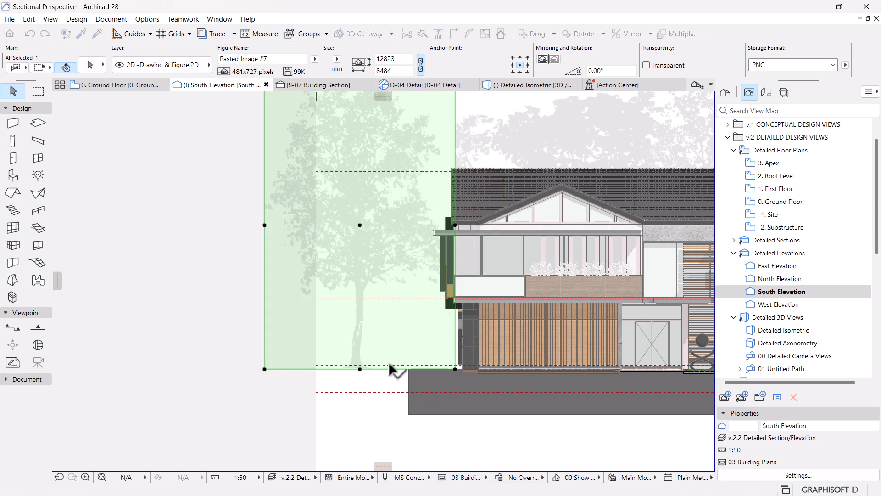
Step: Try a transparent background on the new Tree 03 image left of the house, and delete the image
scroll(365, 369, "down", 2)
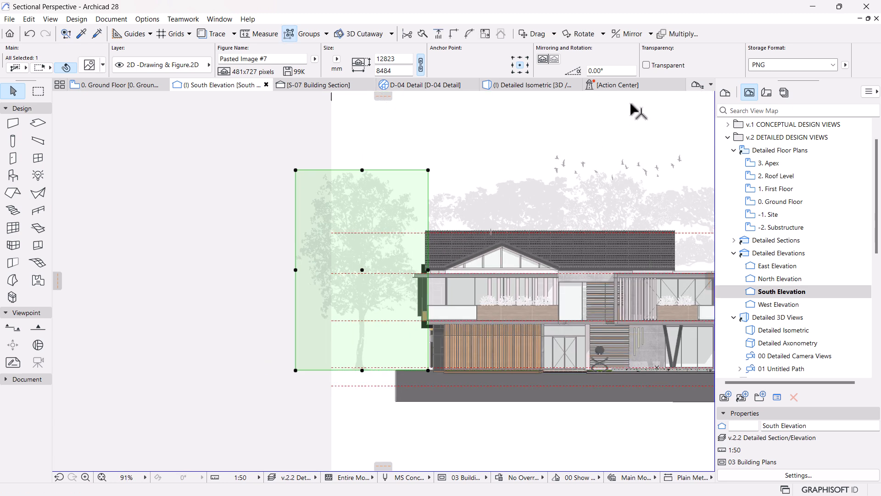
left_click(647, 65)
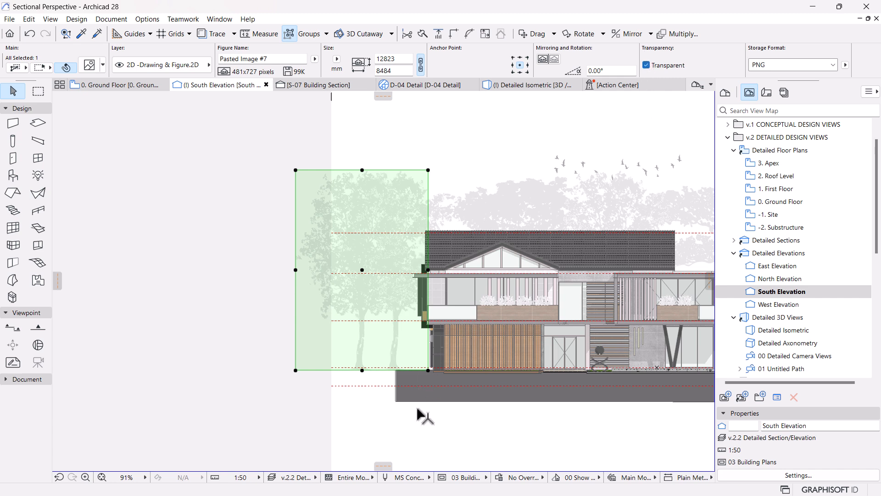
scroll(390, 339, "up", 2)
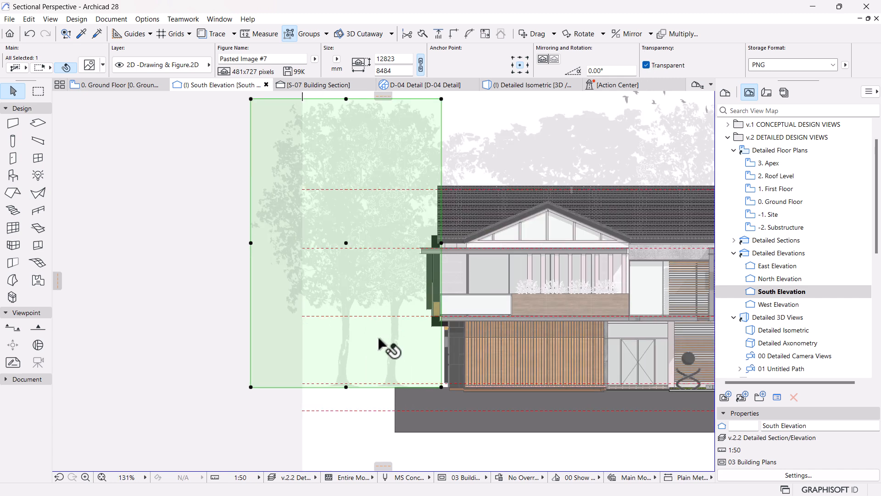
key("Delete")
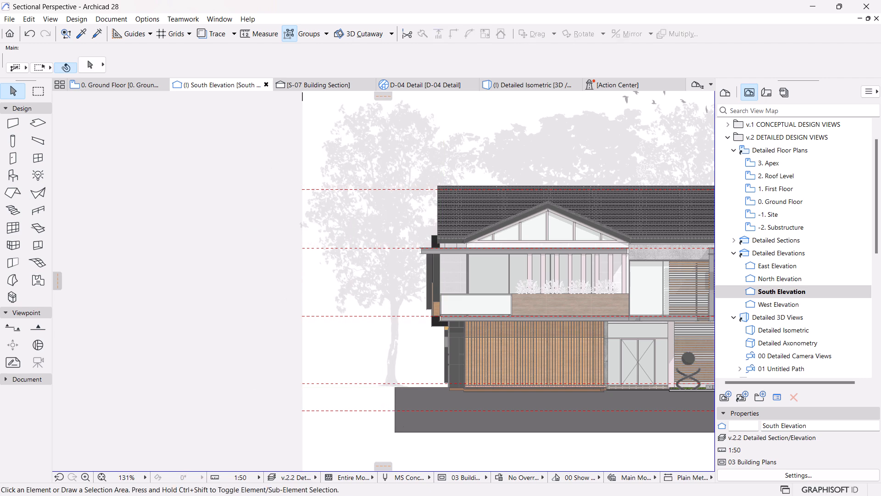
Step: Bring the Tree 04 image from the Sectional Perspective folder into Archicad's South Elevation, at the house's lower left
key("super")
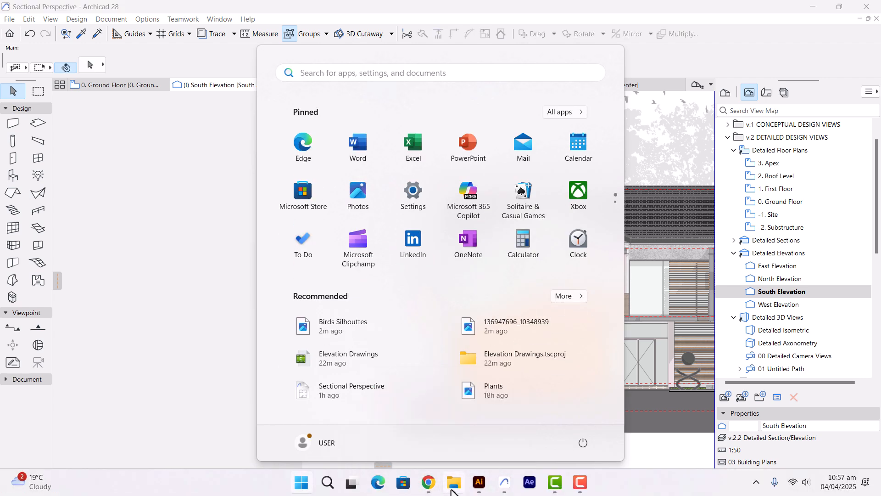
left_click(472, 404)
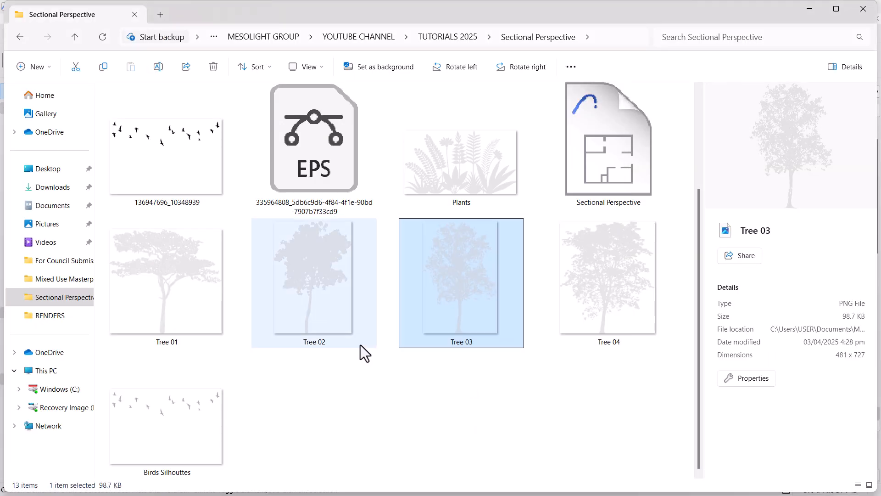
left_click(623, 300)
left_click(342, 273)
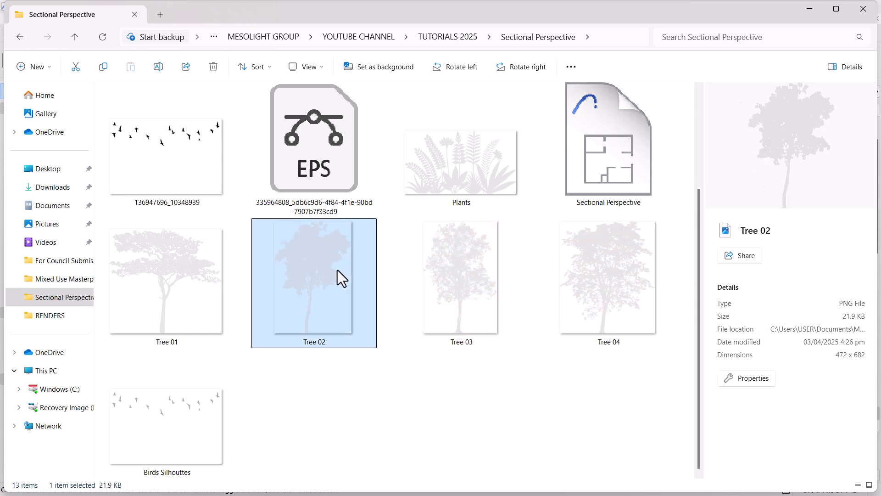
left_click_drag(601, 277, 241, 324)
key("super")
key("super")
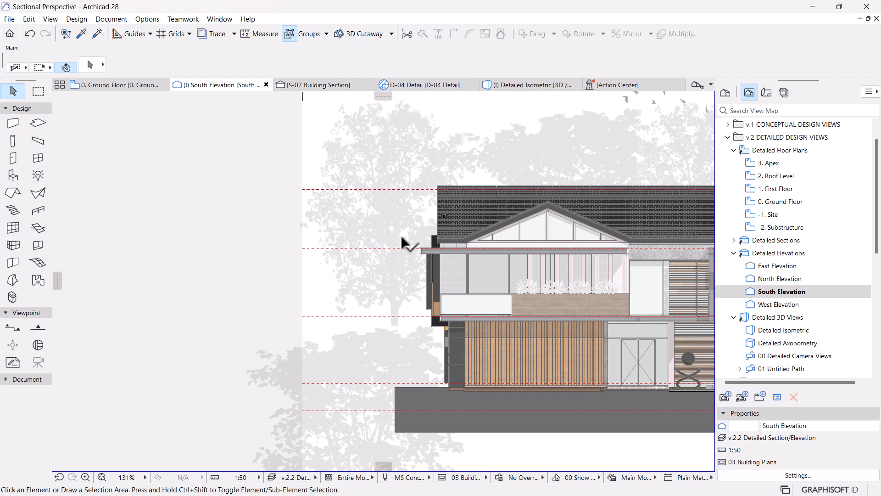
Step: Move the Tree 04 image onto the ground line left of the house, shifting it horizontally until its trunk clears the existing tree
scroll(402, 243, "down", 5)
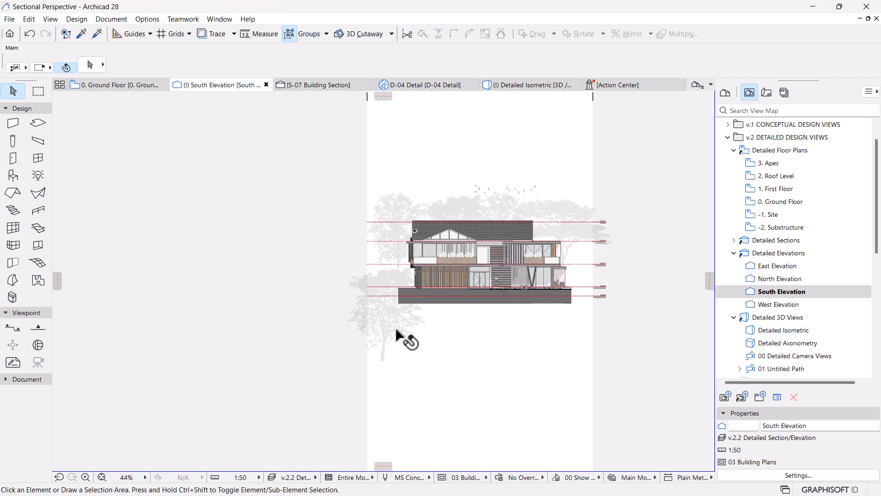
left_click(390, 359)
left_click_drag(389, 359, 386, 345)
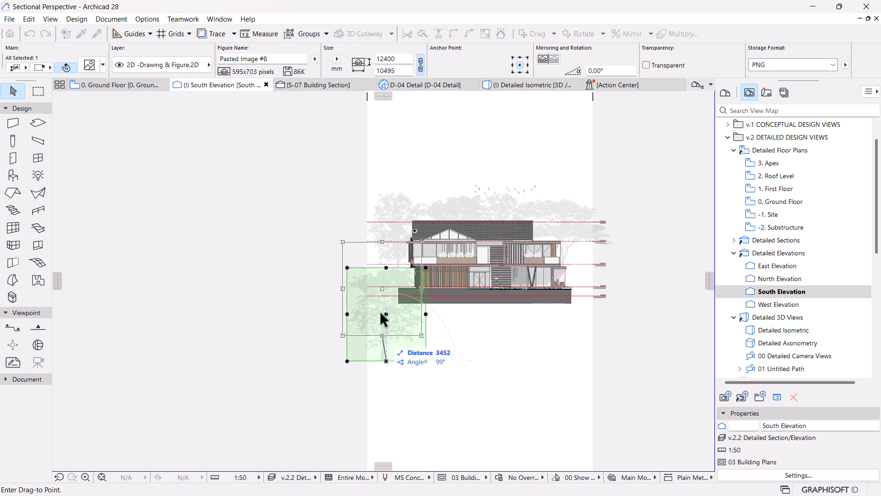
scroll(382, 322, "up", 7)
left_click(440, 270)
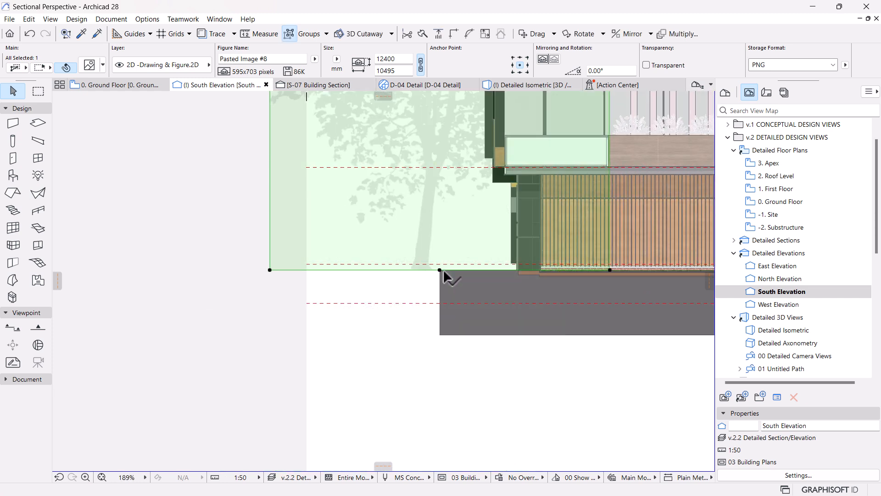
left_click_drag(475, 240, 383, 240)
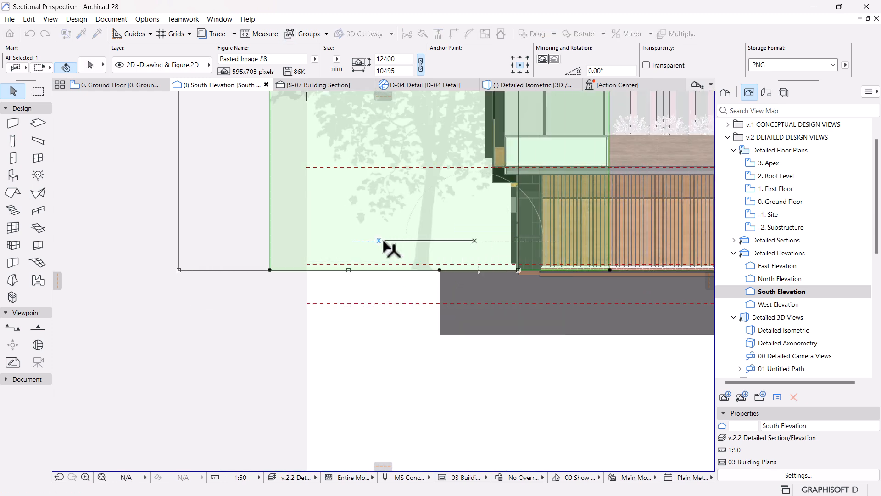
left_click(377, 240)
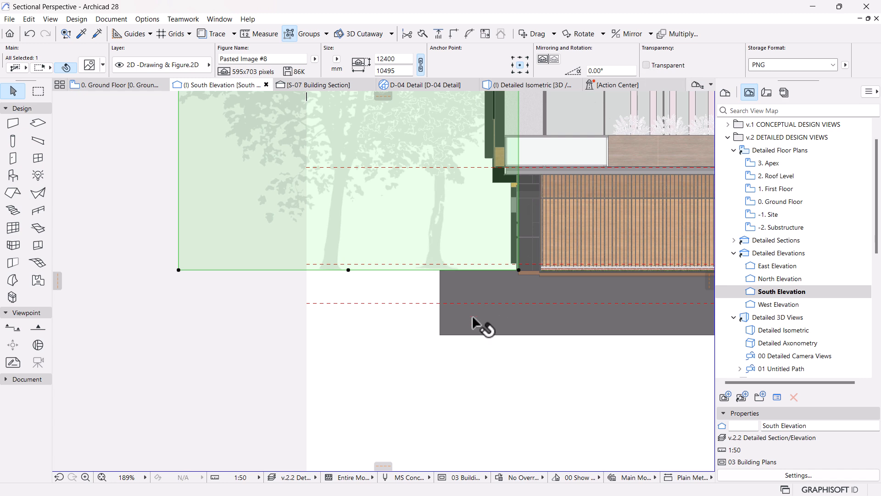
Step: Make the Tree 04 image transparent, scale it about its base midpoint to about 7441 mm wide by 8792 mm high, and deselect it
scroll(459, 303, "down", 3)
middle_click_drag(422, 291, 394, 362)
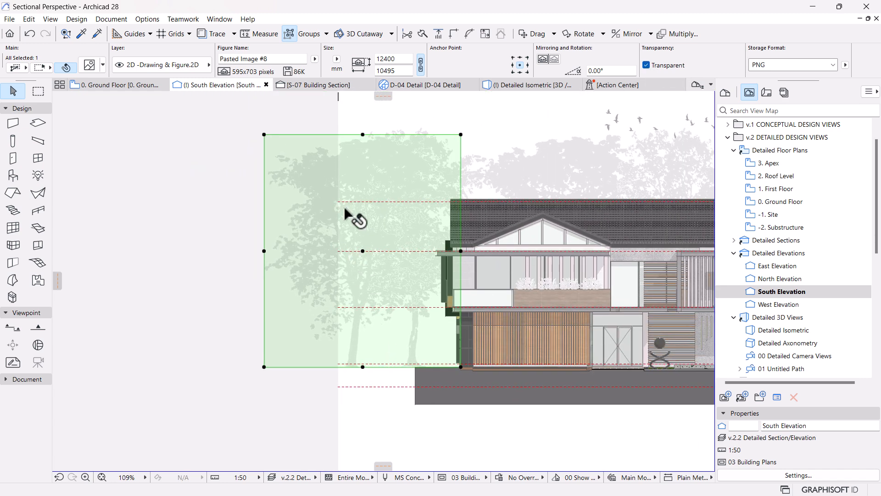
key("ctrl+k")
key("Return")
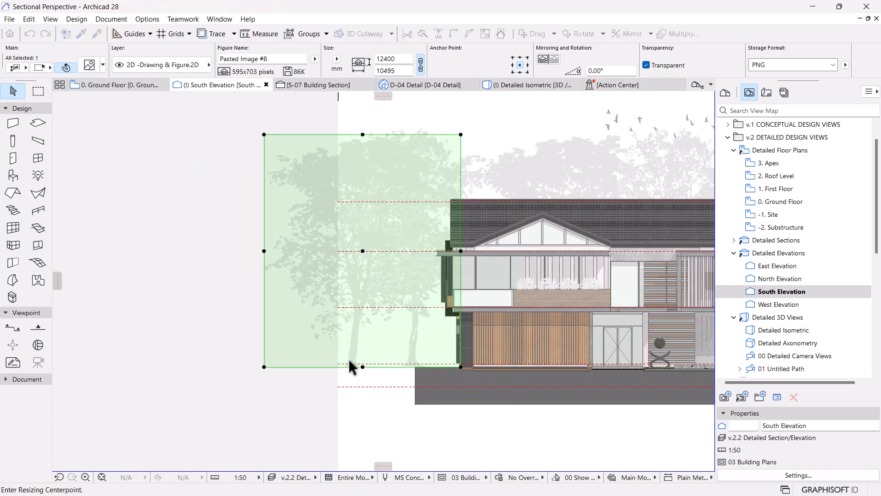
left_click(363, 367)
left_click(363, 134)
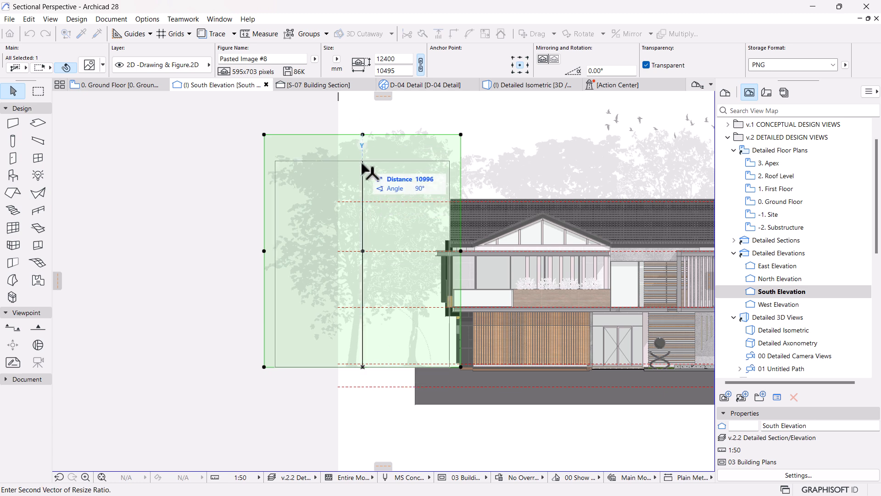
left_click(363, 201)
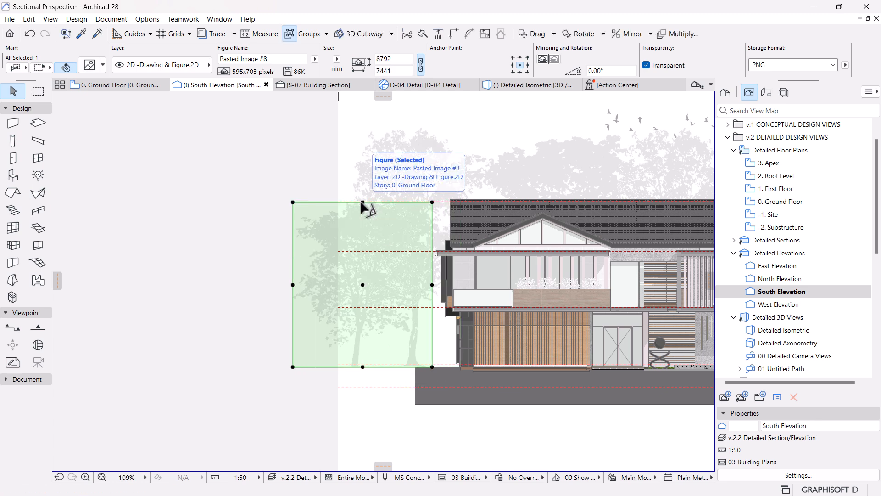
left_click(236, 288)
middle_click_drag(350, 363, 304, 364)
middle_click_drag(532, 421, 509, 422)
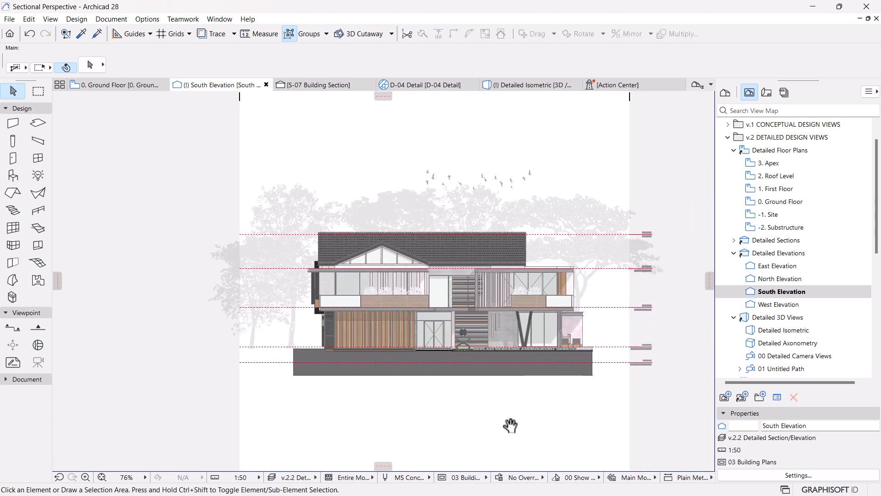
Step: Bring the Tree 02 image from the Sectional Perspective folder into Archicad's South Elevation, at the house's lower right
scroll(510, 426, "up", 2)
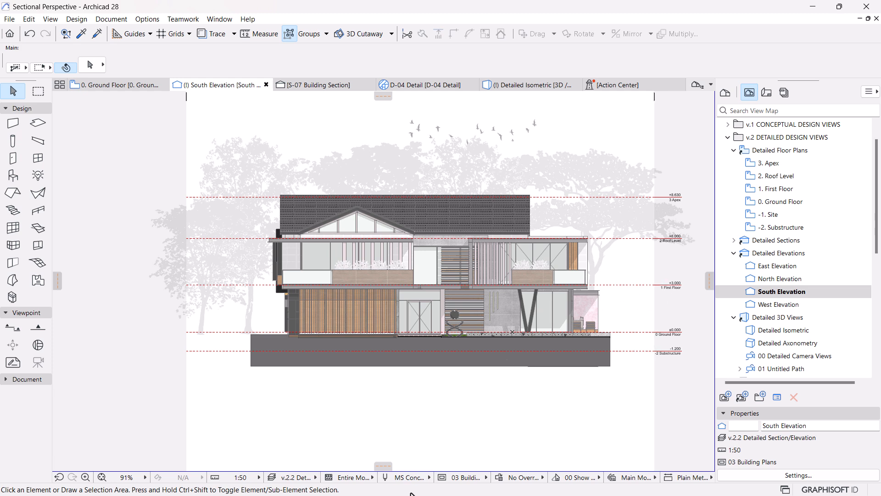
key("super")
left_click(454, 487)
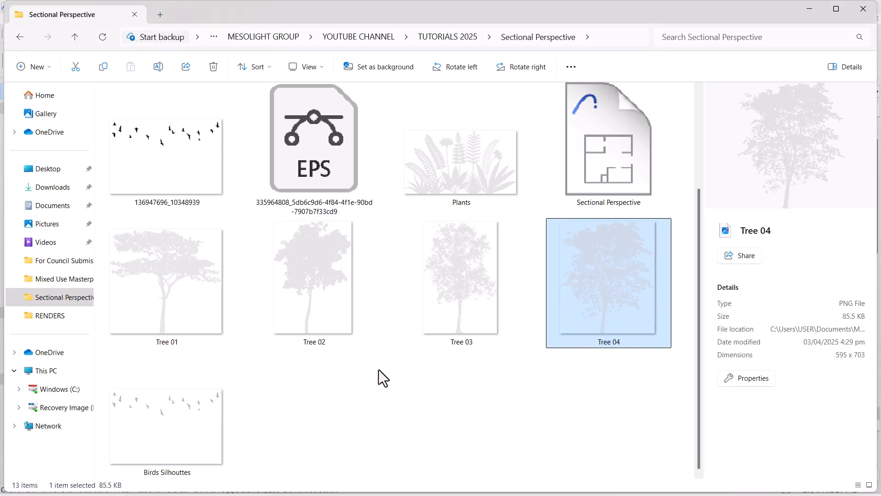
left_click_drag(333, 289, 645, 383)
key("super")
scroll(422, 309, "down", 3)
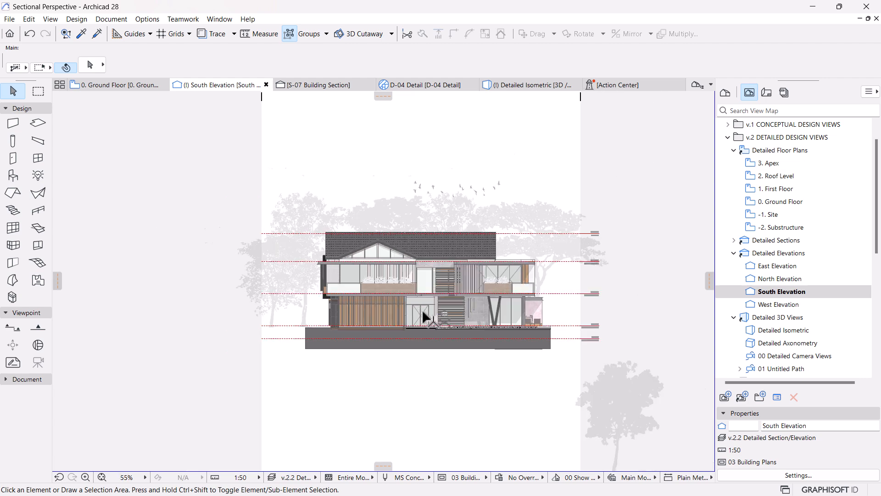
Step: Move the Tree 02 image by its base midpoint onto the ground line at the house's right end, shifting it right until it clears the building
left_click(567, 399)
key("ctrl+d")
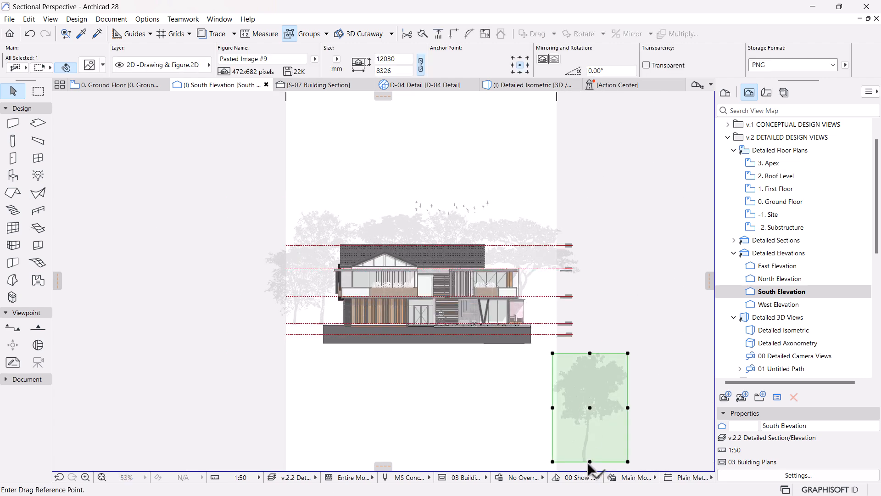
left_click(589, 462)
scroll(555, 319, "up", 4)
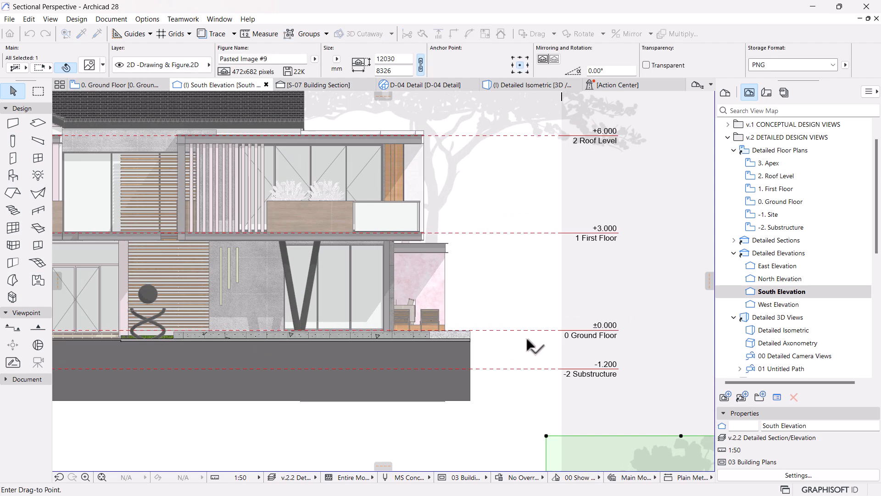
left_click(469, 341)
key("ctrl+d")
left_click(445, 297)
left_click(544, 306, "shift")
scroll(506, 386, "down", 2)
middle_click_drag(506, 386, 453, 470)
Step: Make the Tree 02 image transparent, scale it about its base midpoint to about 7061 mm wide by 10202 mm high, and deselect it
left_click(646, 65)
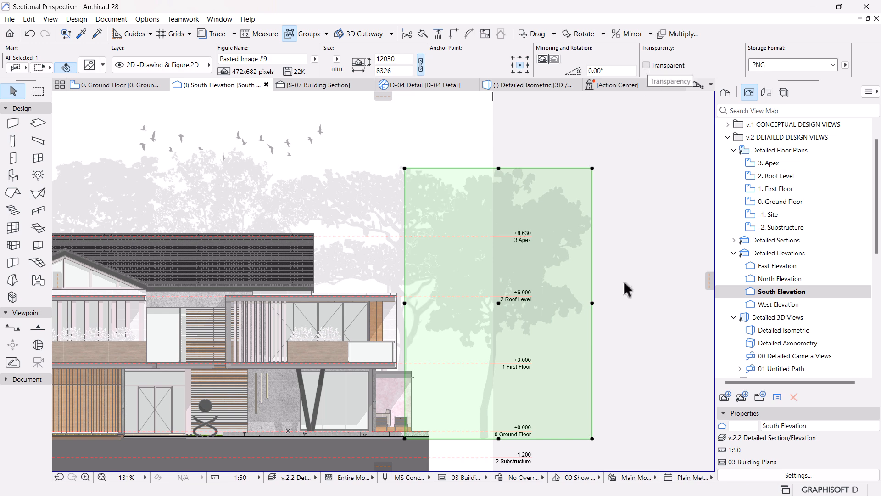
scroll(612, 275, "down", 2)
left_click(614, 312)
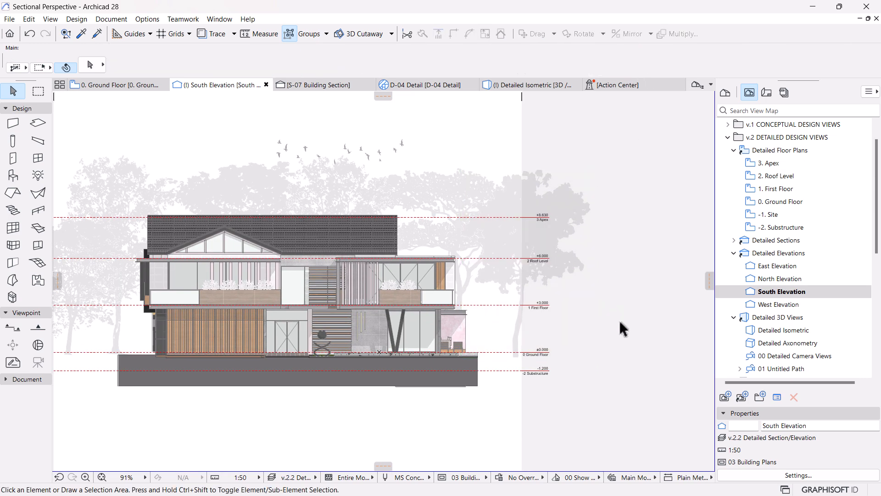
left_click(574, 226)
key("ctrl+k")
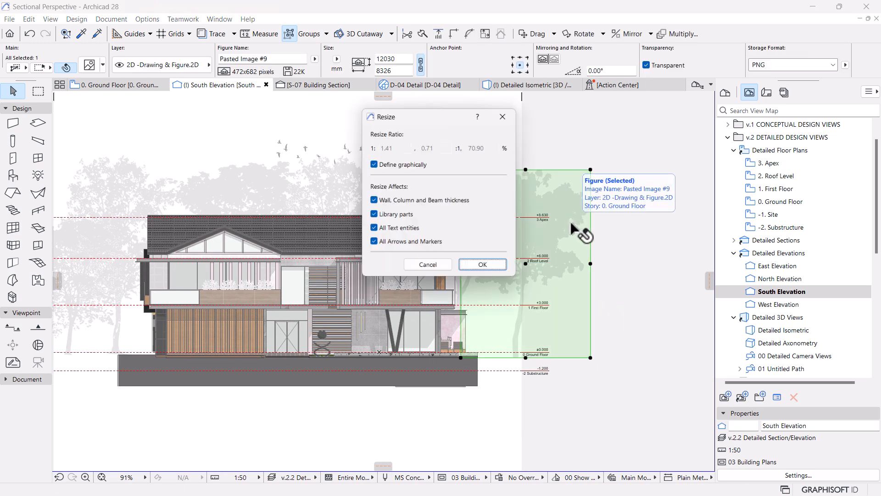
key("Return")
left_click(526, 357)
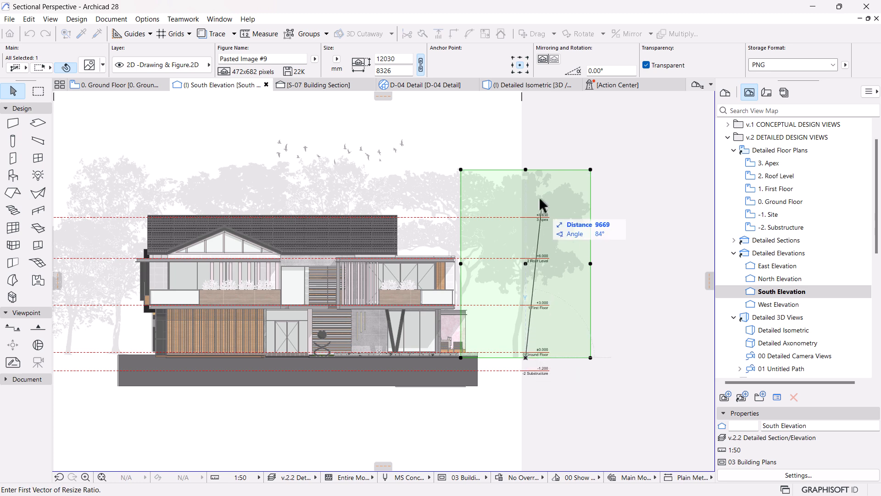
left_click(526, 170)
left_click(526, 198)
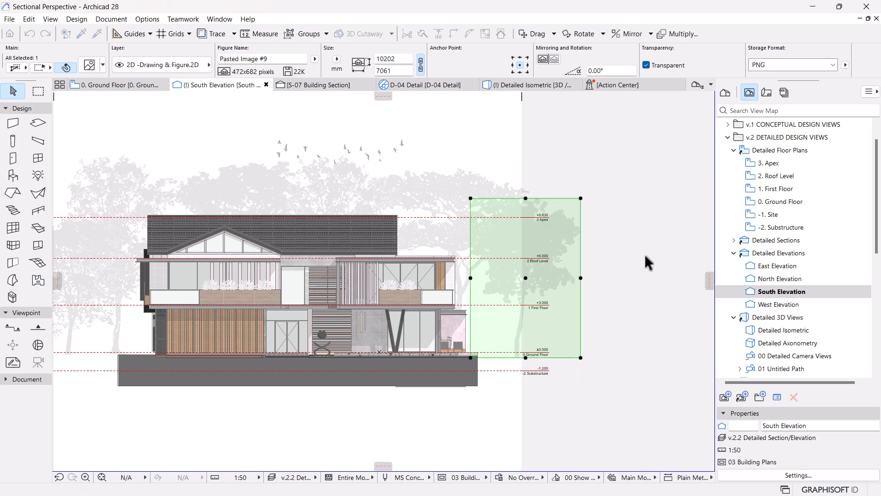
left_click(640, 273)
Step: Scale the tree image behind the house's gable about its base midpoint to about 9446 mm wide by 11160 mm high, and deselect it
scroll(641, 272, "down", 1)
middle_click_drag(512, 385, 547, 371)
scroll(375, 273, "up", 1)
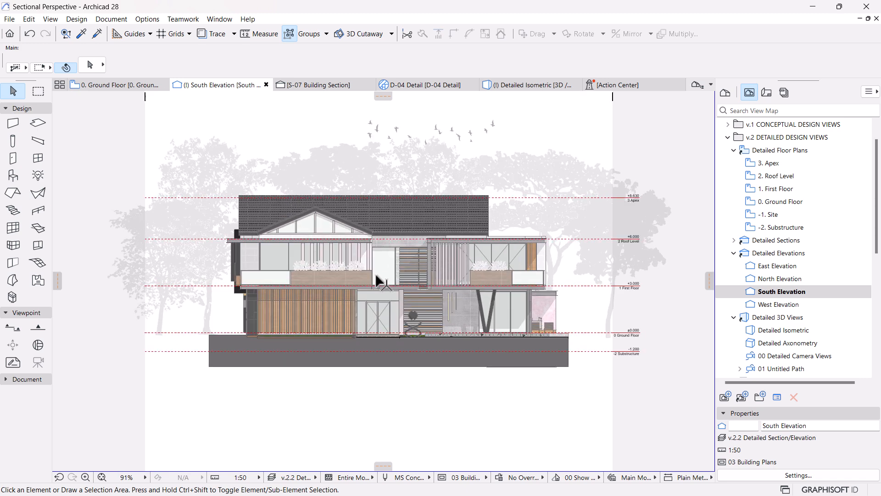
left_click(320, 173)
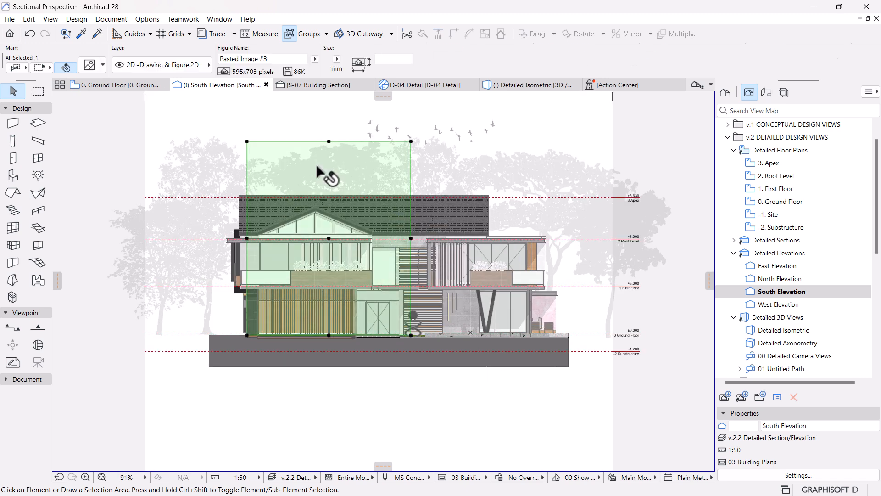
key("ctrl+k")
key("Return")
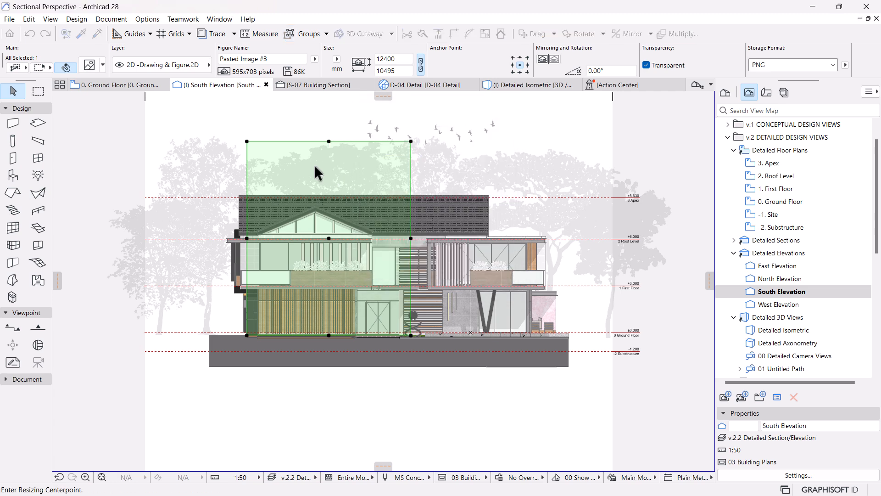
left_click(329, 335)
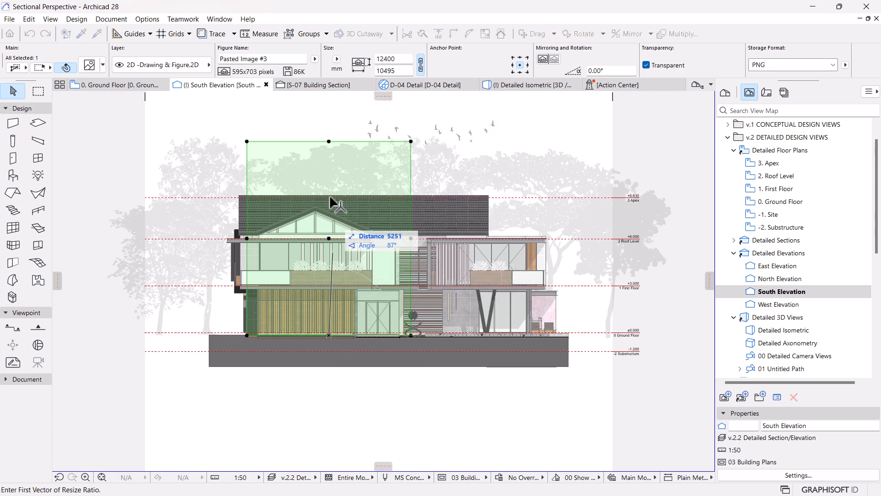
left_click(329, 141)
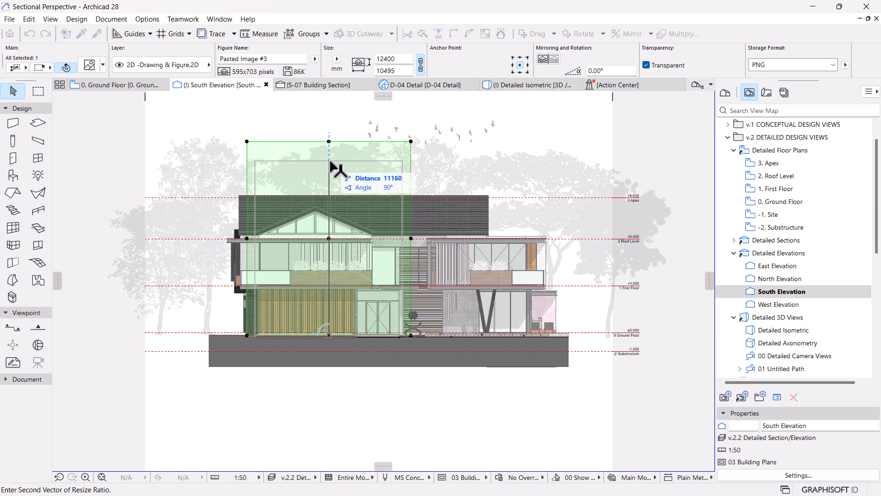
left_click(329, 160)
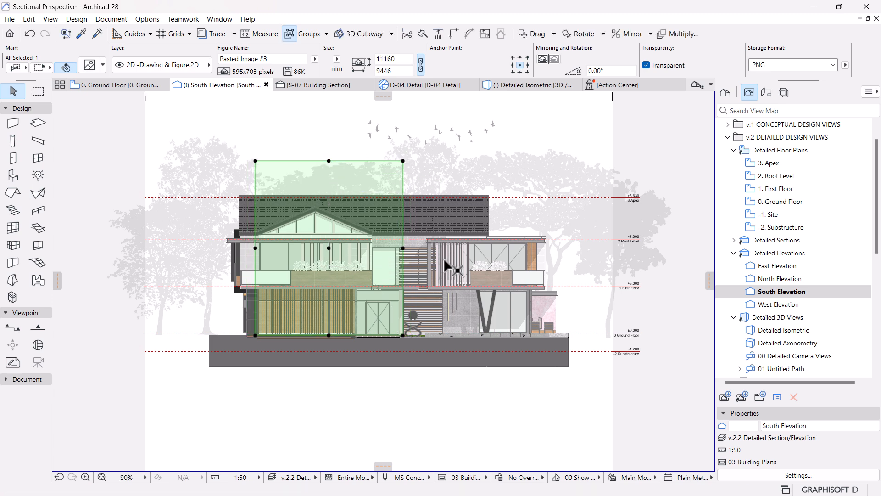
scroll(442, 264, "up", 2)
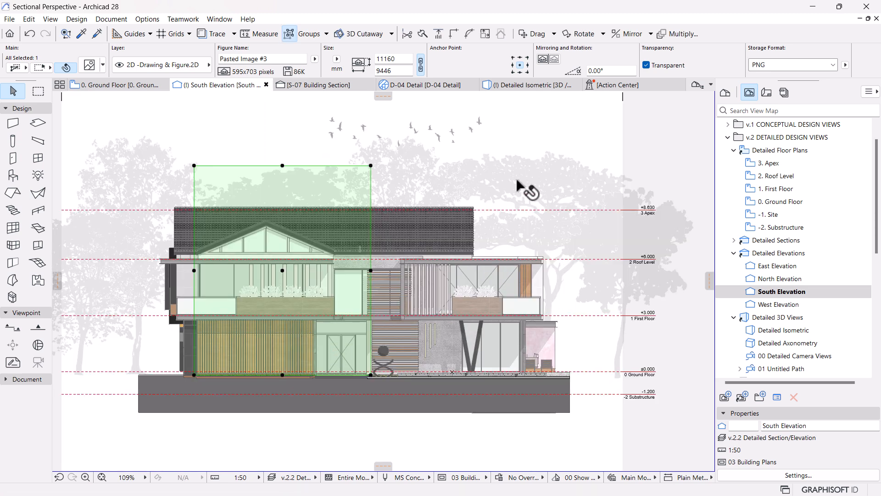
scroll(468, 188, "down", 2)
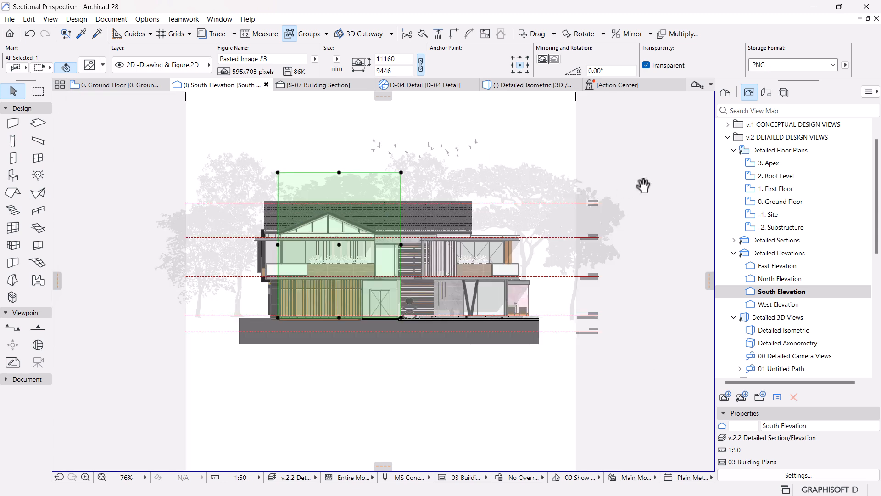
left_click(640, 153)
Step: Try enlarging the Tree 02 image right of the house about its base midpoint, and undo the resize
left_click(612, 217)
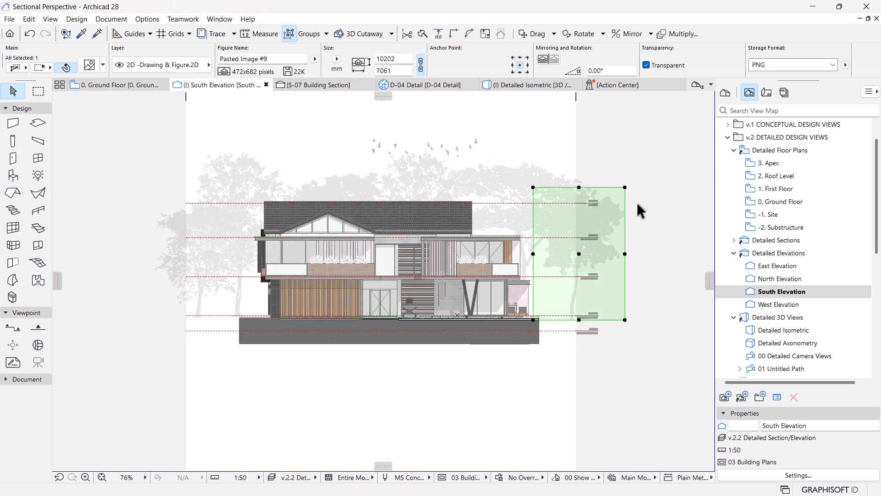
key("ctrl+k")
key("Return")
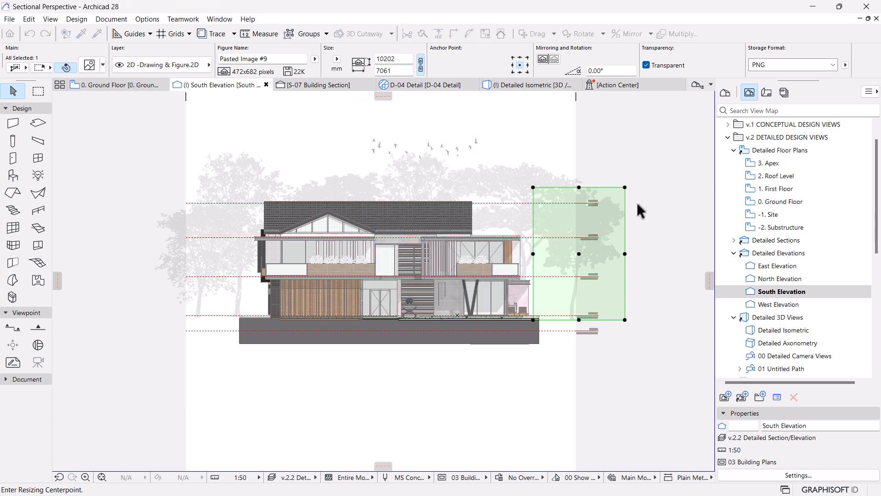
left_click(579, 319)
left_click(579, 187)
left_click(582, 161)
left_click(633, 178)
middle_click_drag(592, 212, 576, 209)
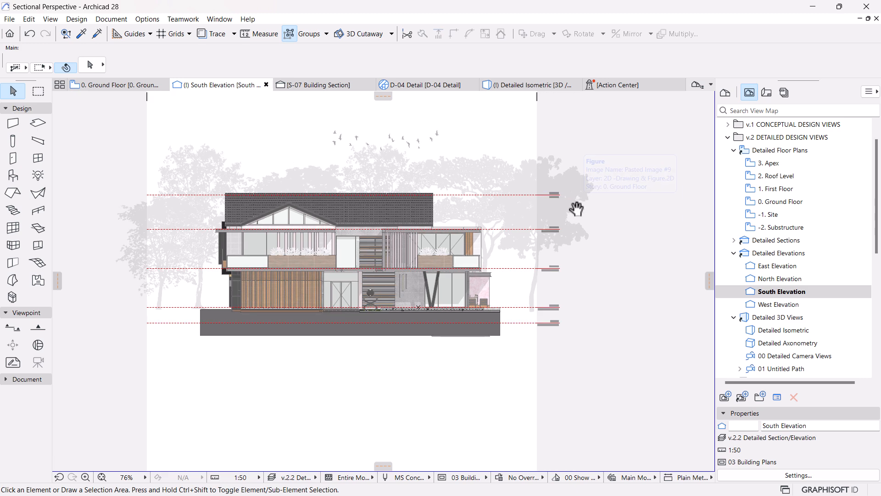
key("ctrl+z")
key("ctrl+z")
left_click(620, 236)
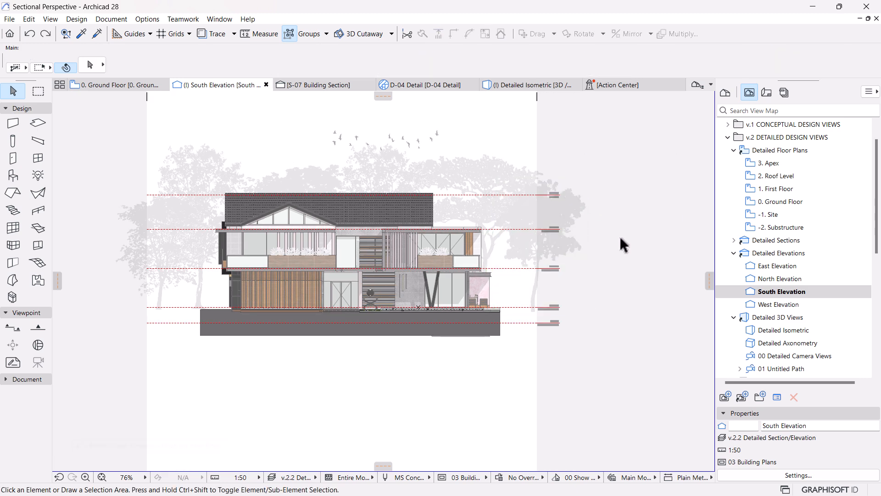
Step: Copy the Tree 04 image left of the house horizontally along the ground line to the house's right side, and select the copy
left_click(138, 254)
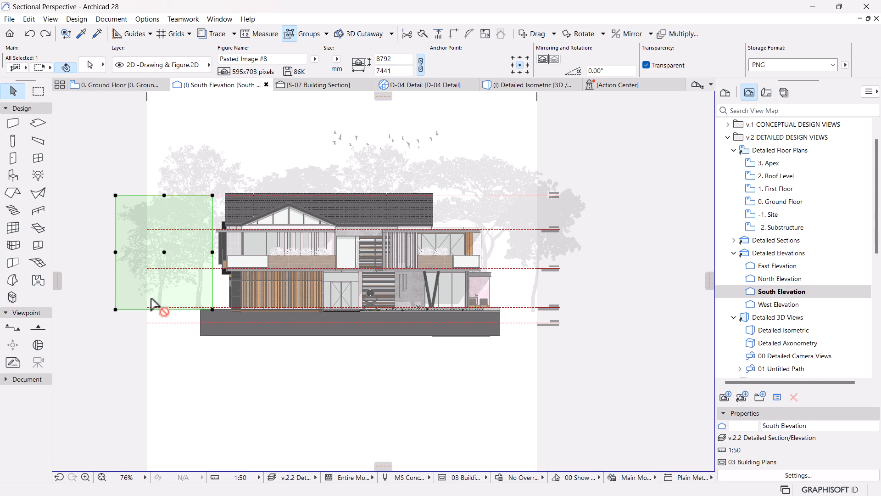
key("ctrl+shift+d")
left_click(165, 310)
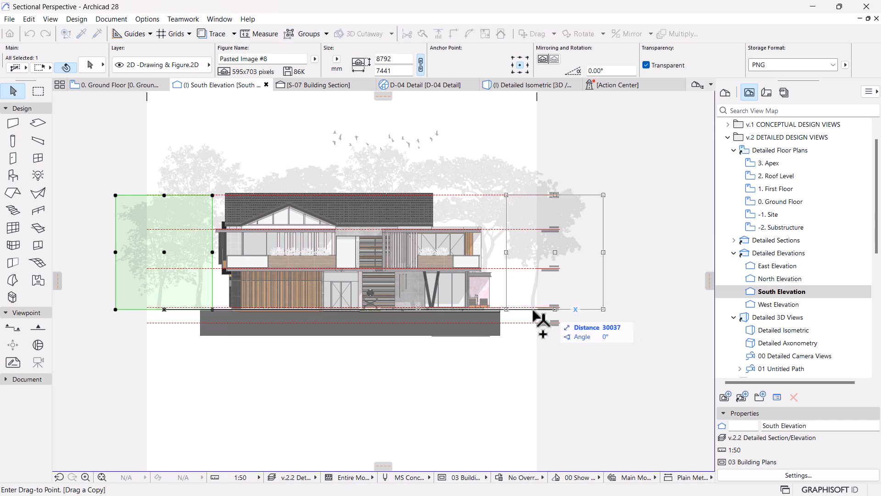
left_click(535, 310)
left_click(623, 262)
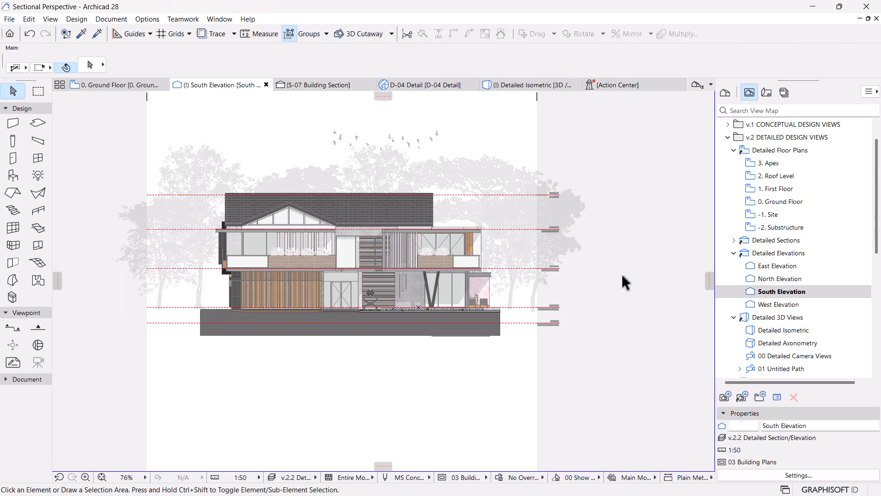
scroll(596, 252, "up", 2)
left_click(470, 294)
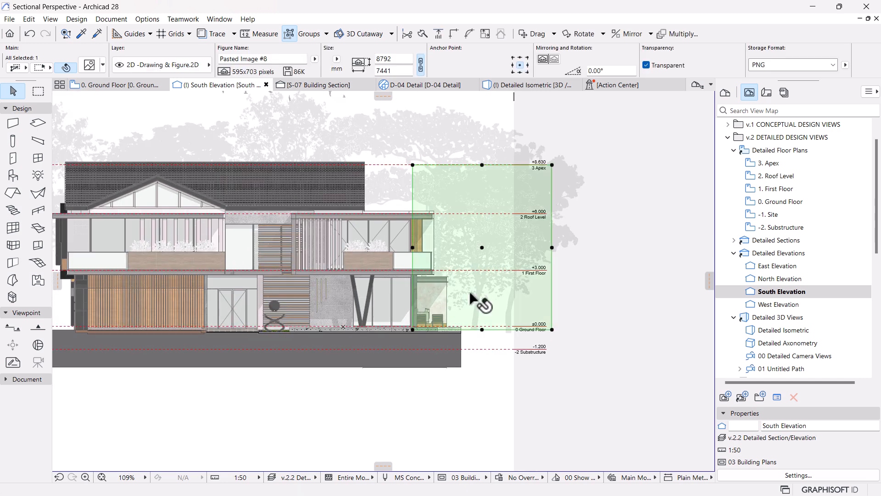
key("ctrl+k")
key("Return")
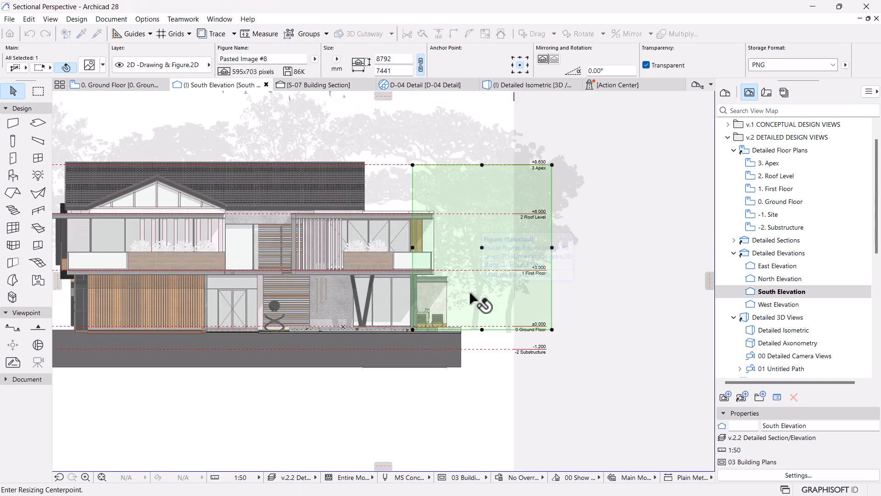
left_click(481, 164)
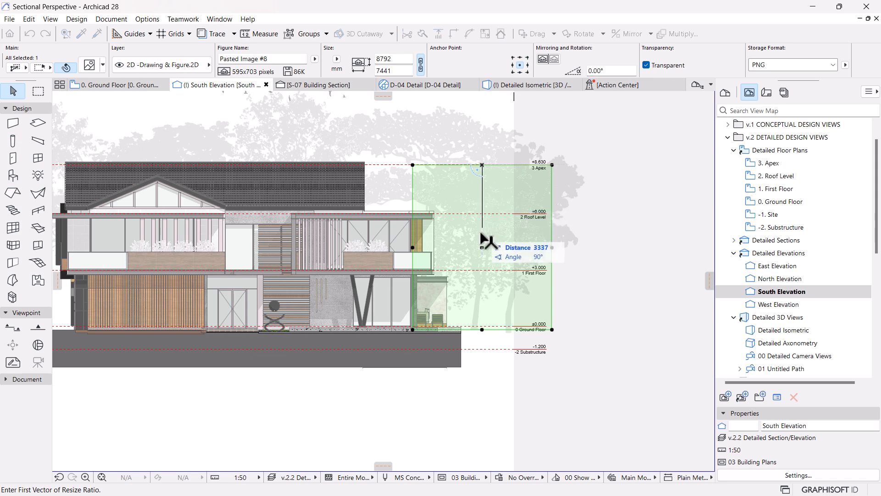
key("Escape")
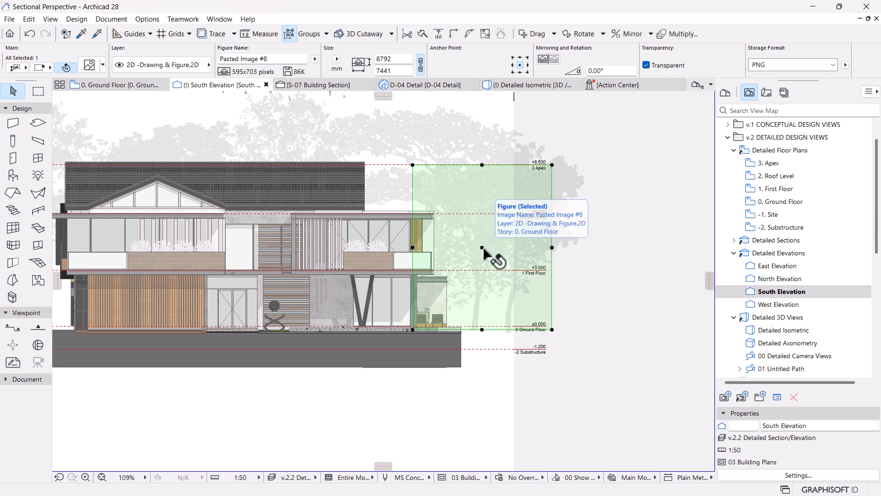
Step: Scale the copied Tree 04 image right of the house down about its base midpoint, and deselect it
key("ctrl+k")
key("Return")
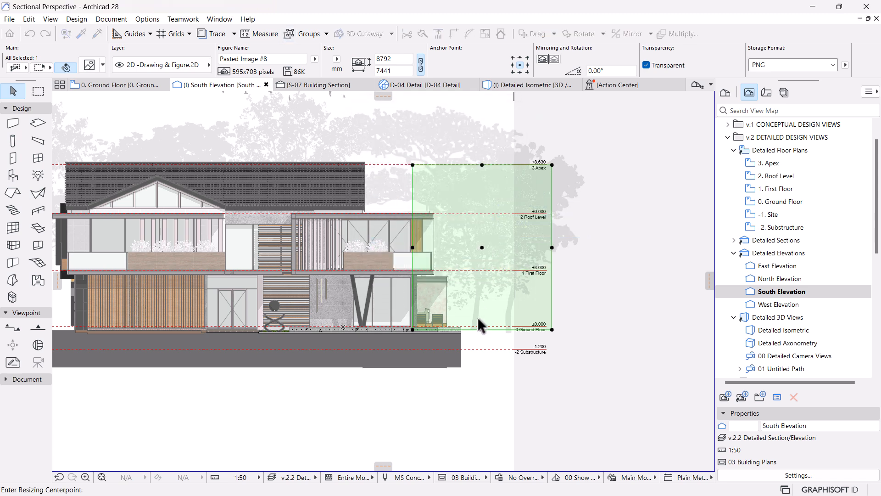
left_click(482, 330)
left_click(481, 248)
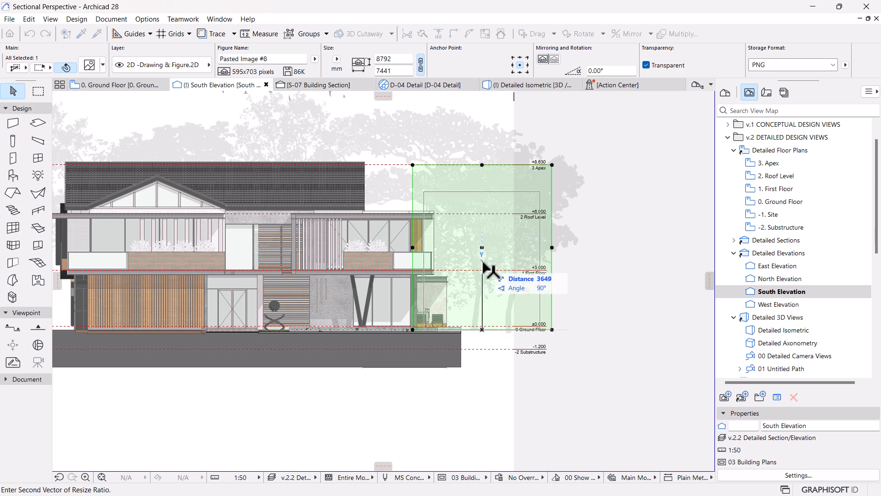
left_click(483, 265)
scroll(564, 312, "down", 2)
left_click(633, 365)
Step: Select the ground mesh below the house in the South Elevation, and open the -1. Site floor plan
scroll(628, 363, "down", 3)
middle_click_drag(443, 368, 439, 343)
scroll(483, 321, "up", 2)
mouse_move(485, 320)
middle_mouse_down()
mouse_move(492, 314)
mouse_move(469, 357)
middle_mouse_up()
scroll(492, 314, "up", 2)
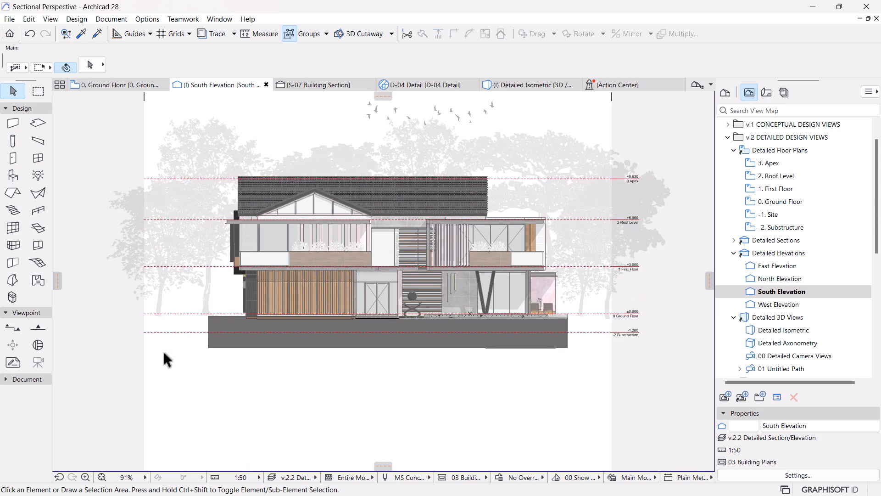
left_click(398, 350)
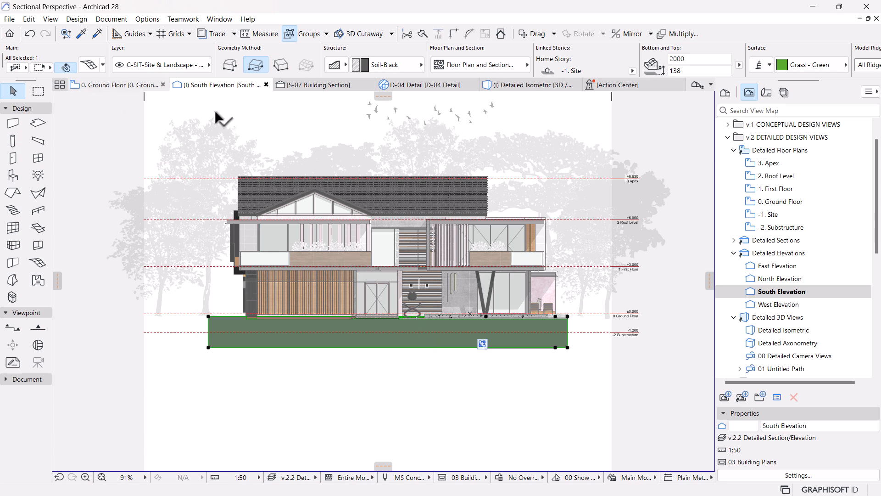
double_click(770, 215)
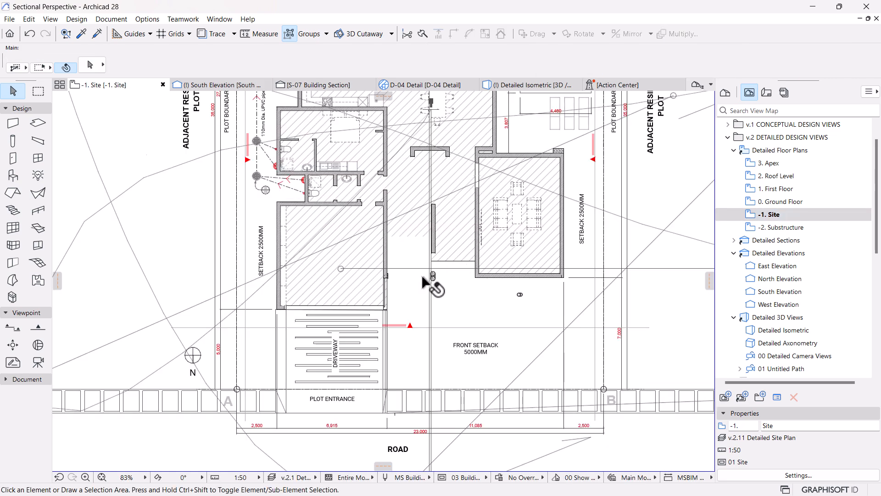
Step: Offset the outline of the terrain mesh in the site plan outward by about 29,930 mm on all sides, and deselect it
scroll(433, 263, "up", 1)
left_click(495, 209)
key("Escape")
scroll(352, 288, "up", 4)
scroll(352, 289, "up", 4)
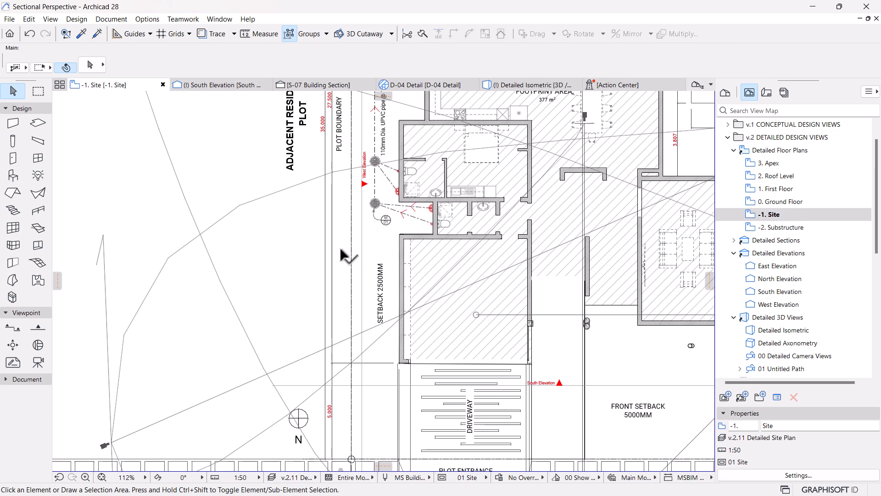
left_click(387, 242)
scroll(427, 253, "down", 5)
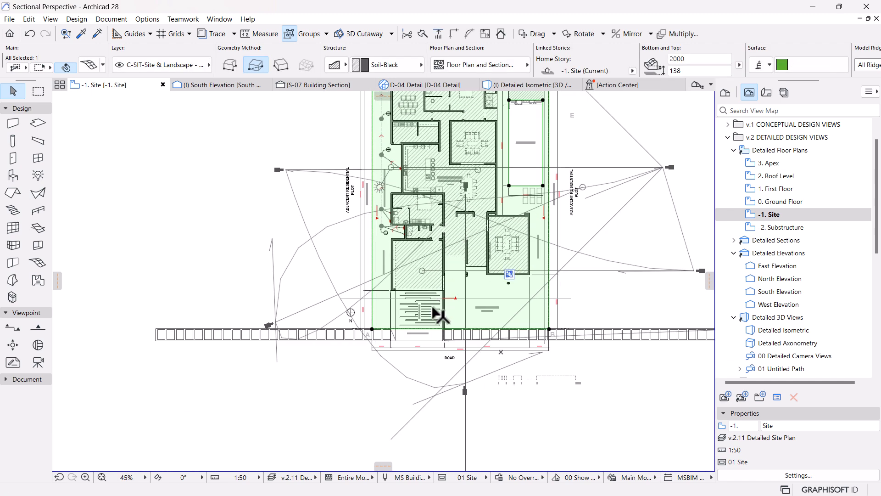
scroll(433, 296, "down", 3)
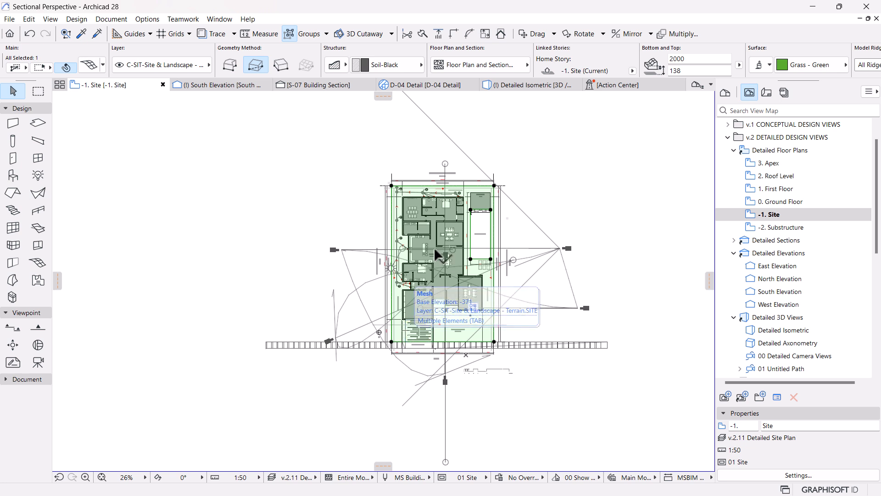
left_click(494, 186)
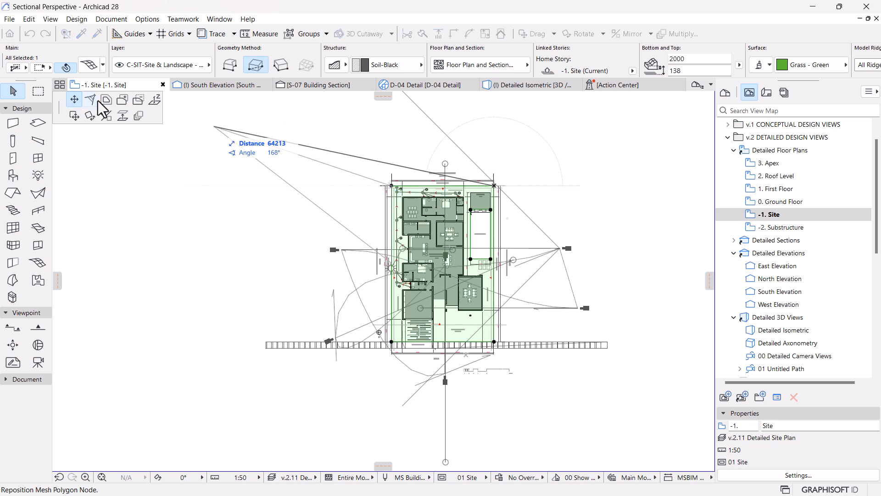
left_click(105, 101)
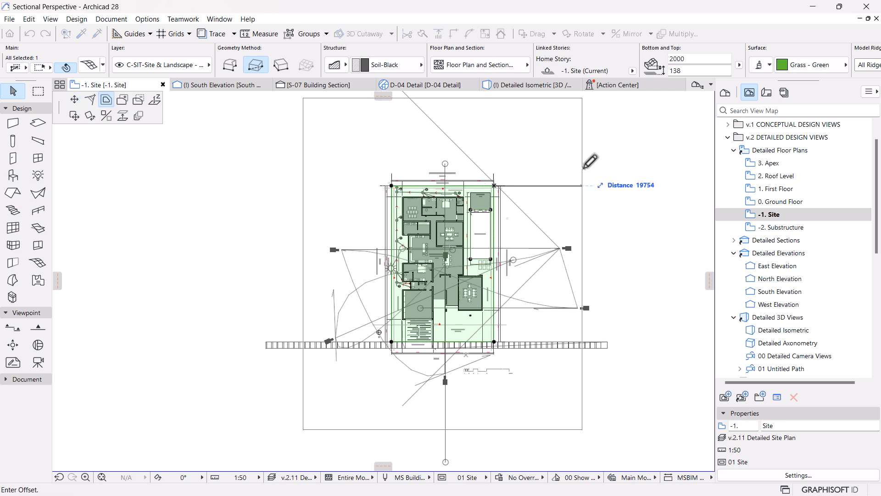
left_click(627, 158)
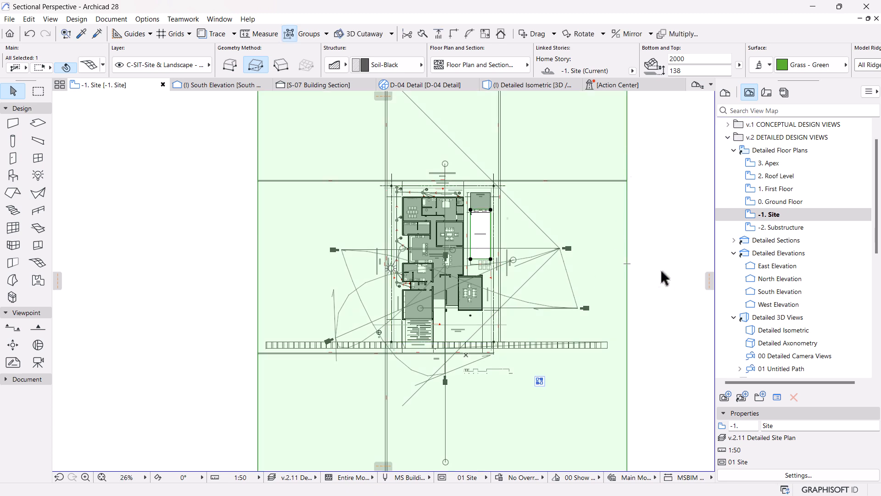
left_click(663, 235)
Step: Check the terrain mesh's extents around the plot in the site plan, and return to the South Elevation
scroll(528, 134, "up", 5)
scroll(491, 309, "down", 8)
scroll(498, 310, "up", 10)
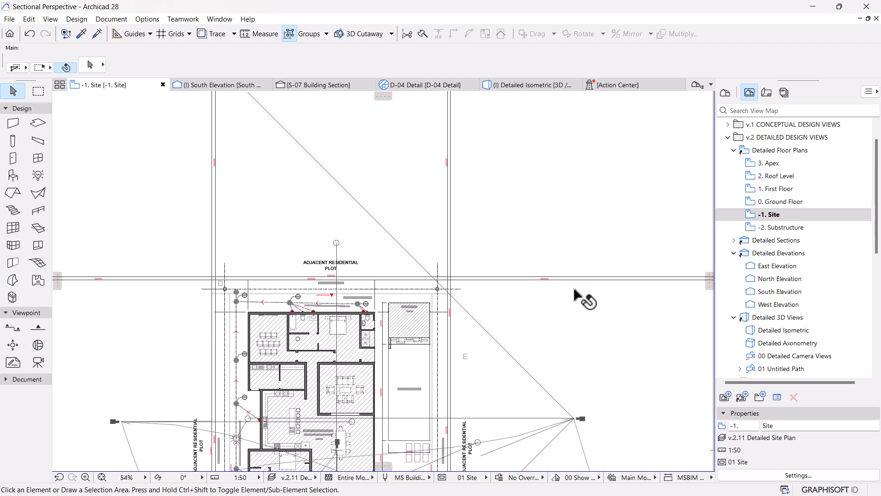
scroll(406, 270, "down", 4)
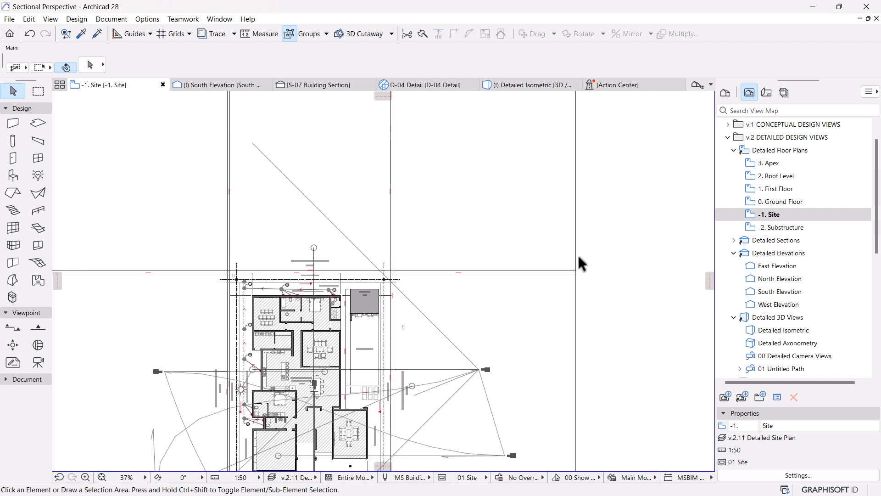
scroll(568, 254, "down", 4)
scroll(427, 269, "up", 3)
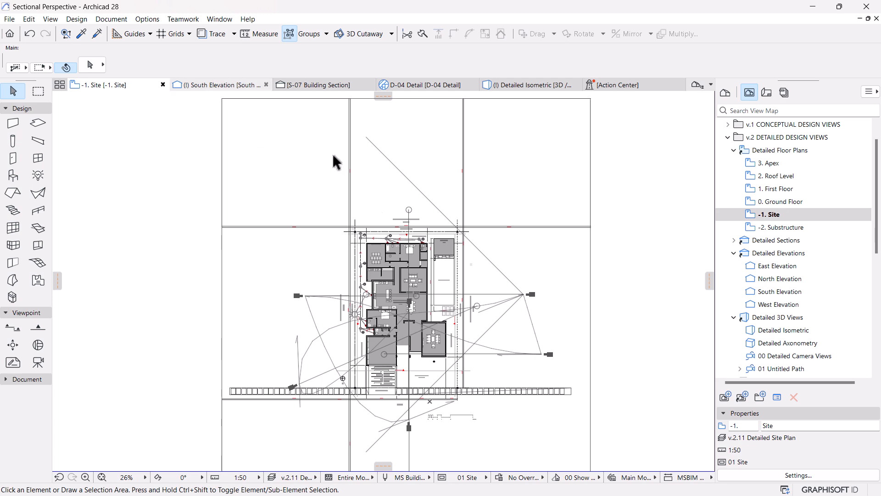
scroll(420, 228, "up", 2)
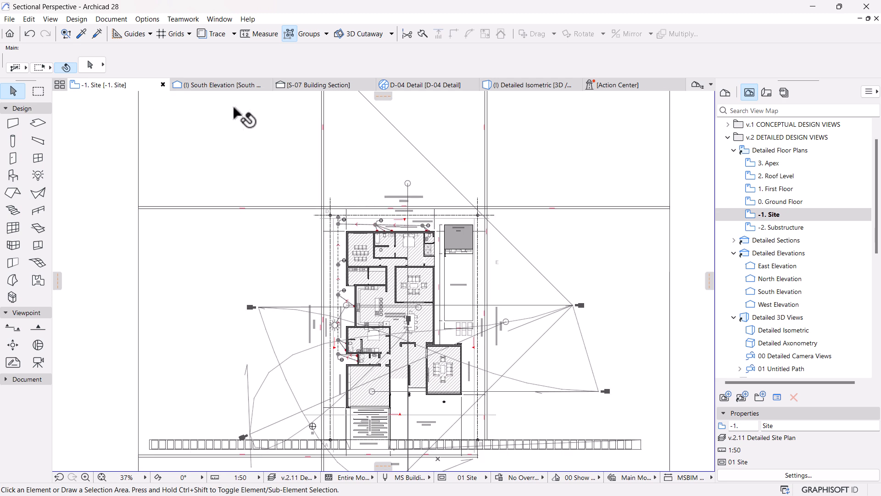
left_click(224, 85)
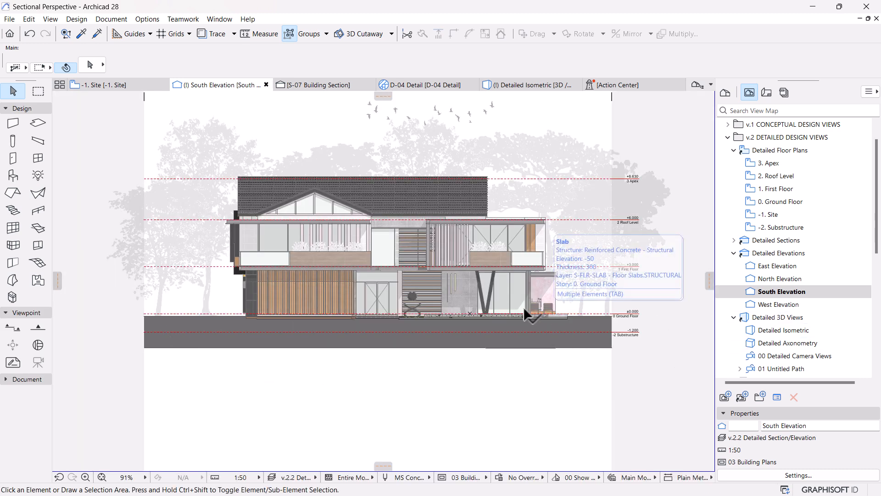
Step: Copy the Pasted Image #4 plant from the upper balcony planter to several spots along the ground line left of the house
mouse_move(321, 351)
middle_mouse_down()
mouse_move(373, 351)
mouse_move(346, 352)
middle_mouse_up()
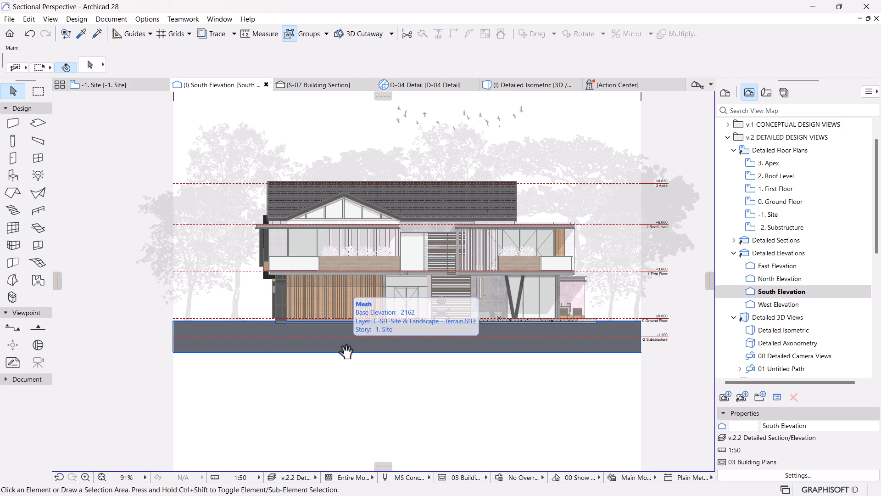
scroll(371, 341, "up", 5)
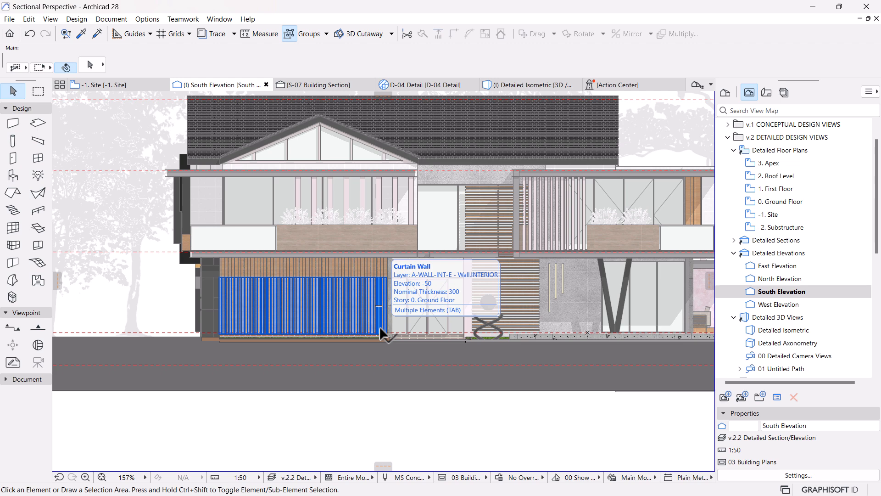
scroll(380, 332, "down", 2)
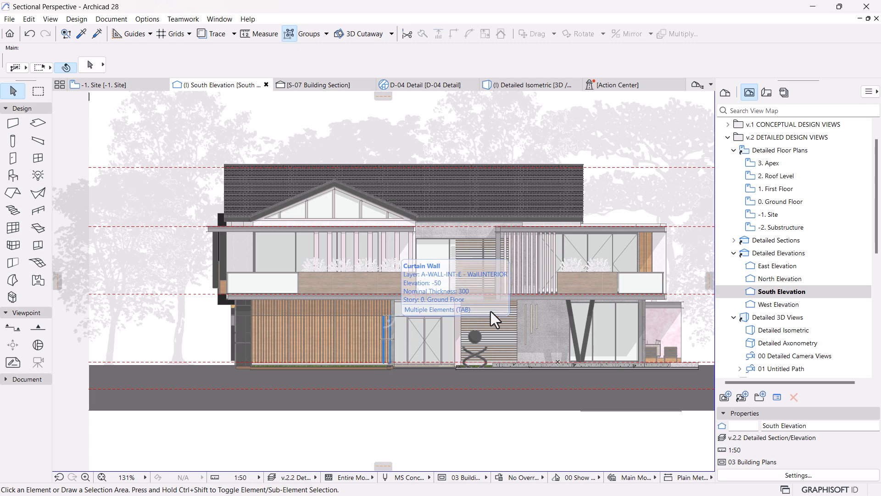
scroll(413, 316, "up", 2)
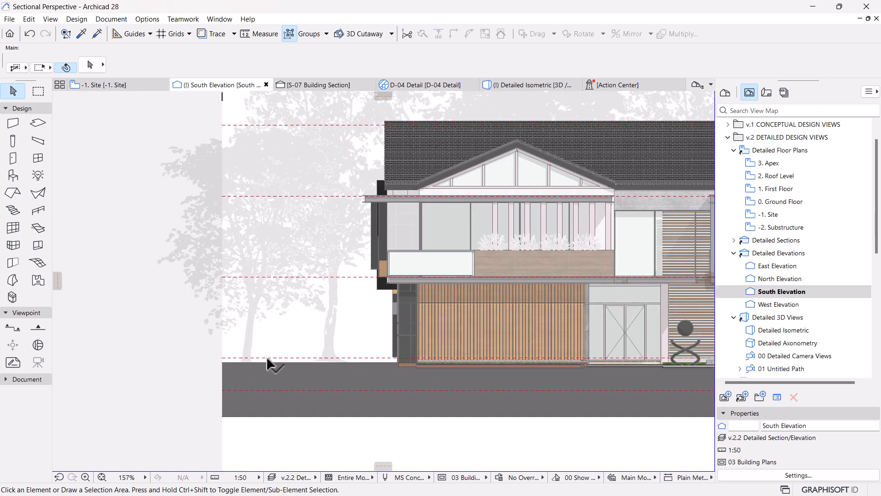
scroll(268, 359, "up", 1)
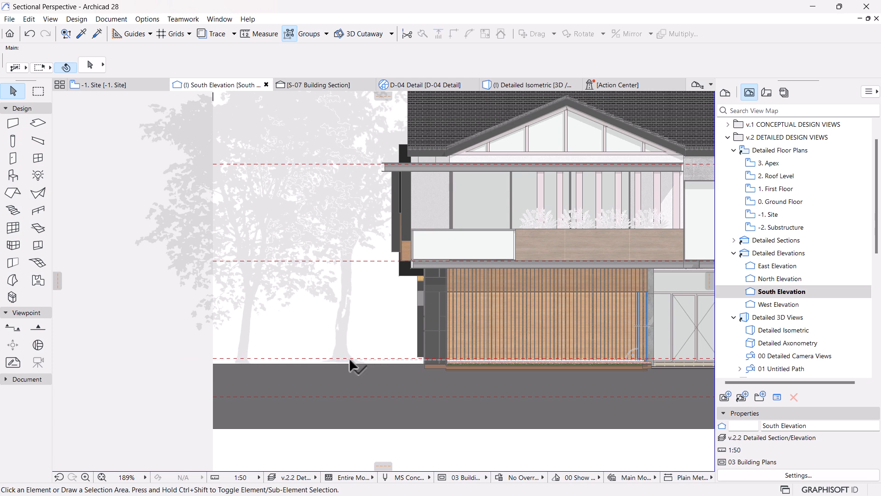
left_click(533, 218)
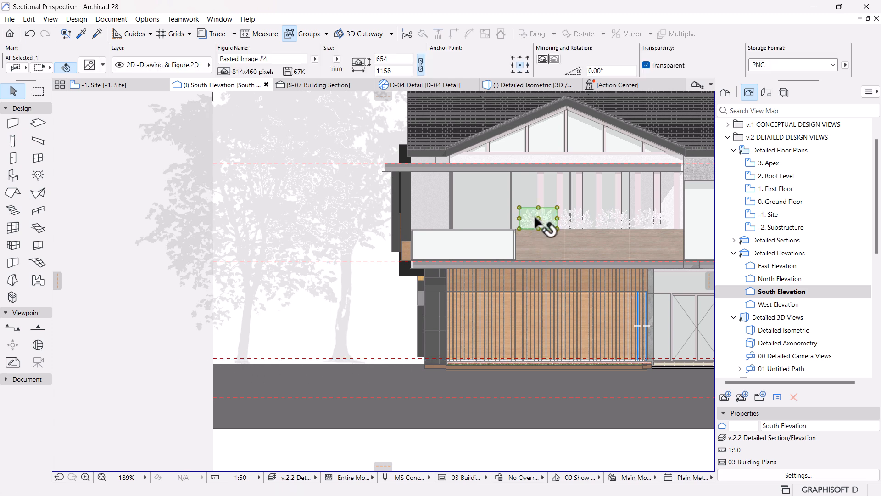
left_click_drag(538, 228, 362, 368, "ctrl")
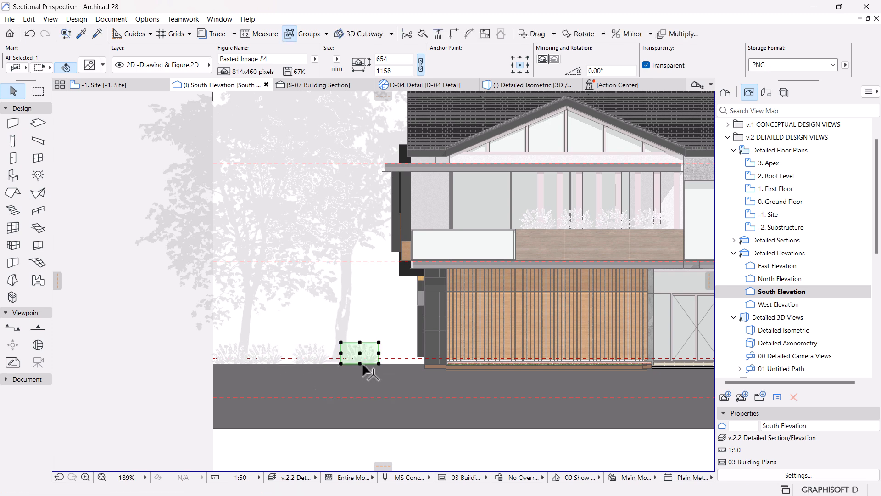
Step: Scale the plant copy nearest the house down to 500 mm high about its base midpoint
scroll(363, 367, "up", 2)
key("ctrl+k")
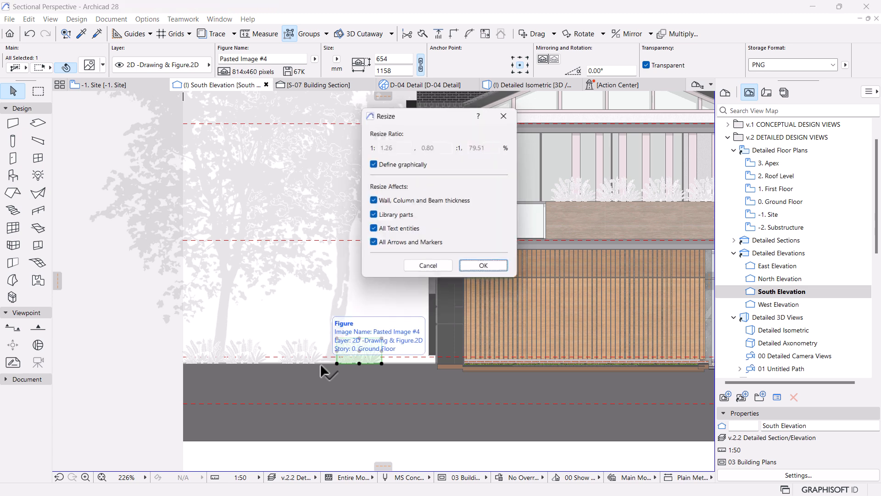
key("Return")
left_click(359, 363)
left_click(359, 338)
left_click(361, 344)
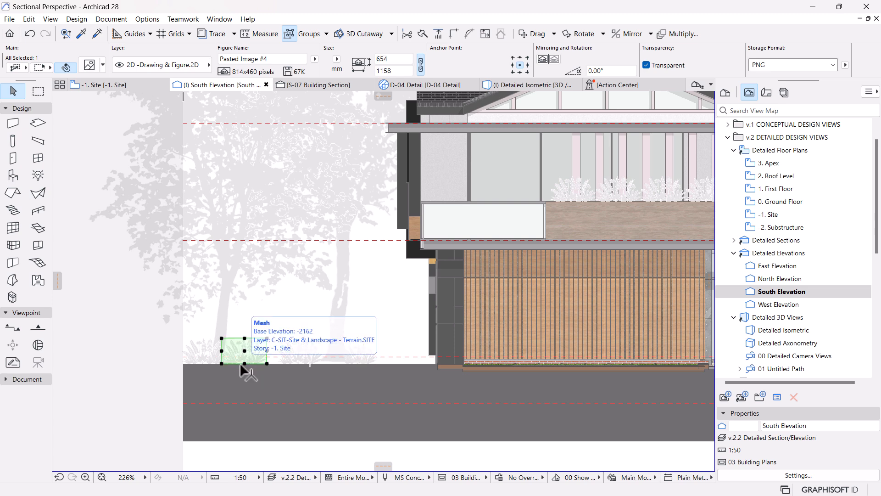
Step: Enlarge the plant image at the base of the leftmost tree to about 943 mm high about its base midpoint
key("ctrl+k")
key("Return")
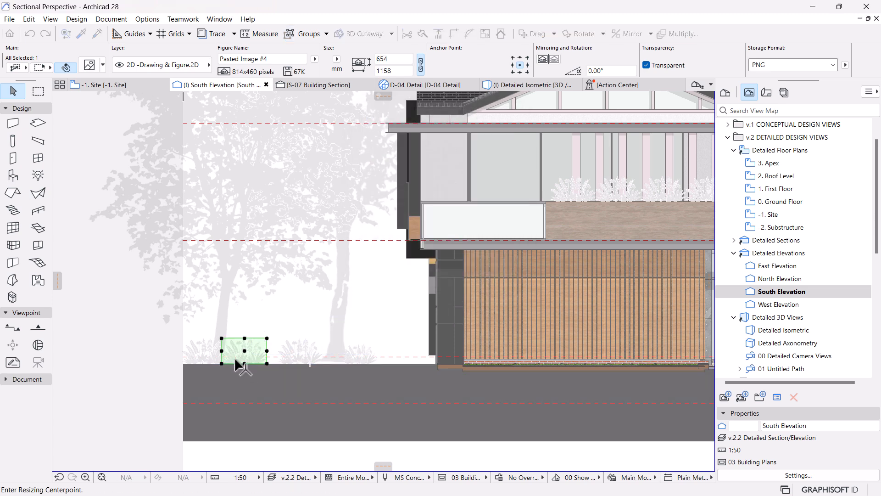
left_click(244, 363)
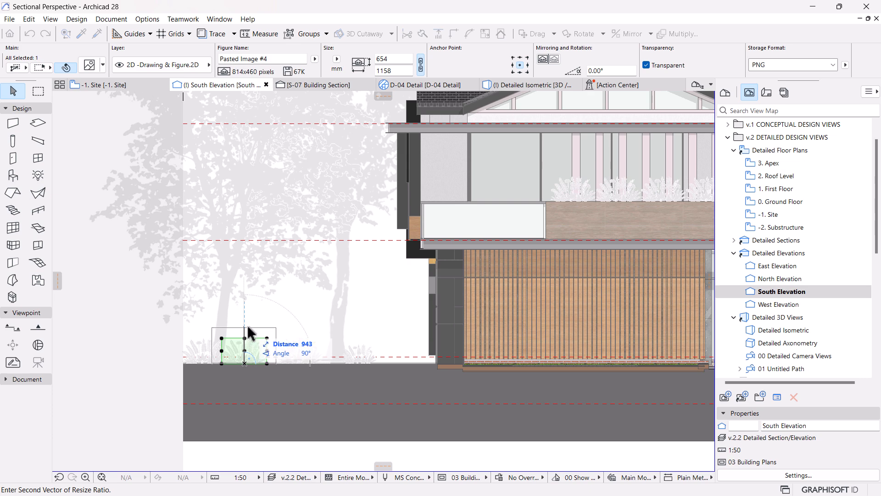
left_click(247, 326)
Step: Shift the plant image between the two trees left along the ground line toward the enlarged plant, and deselect it
left_click(290, 352)
scroll(270, 356, "up", 1)
scroll(269, 356, "up", 1)
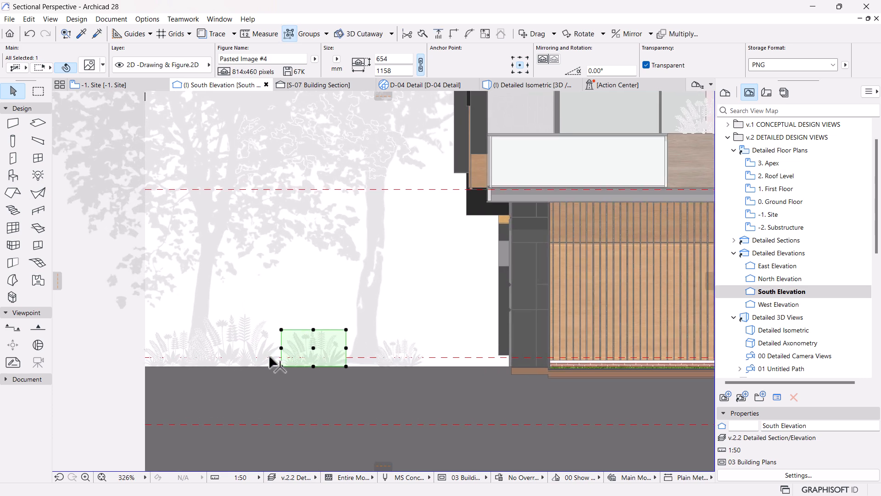
left_click(281, 366)
left_click(267, 366)
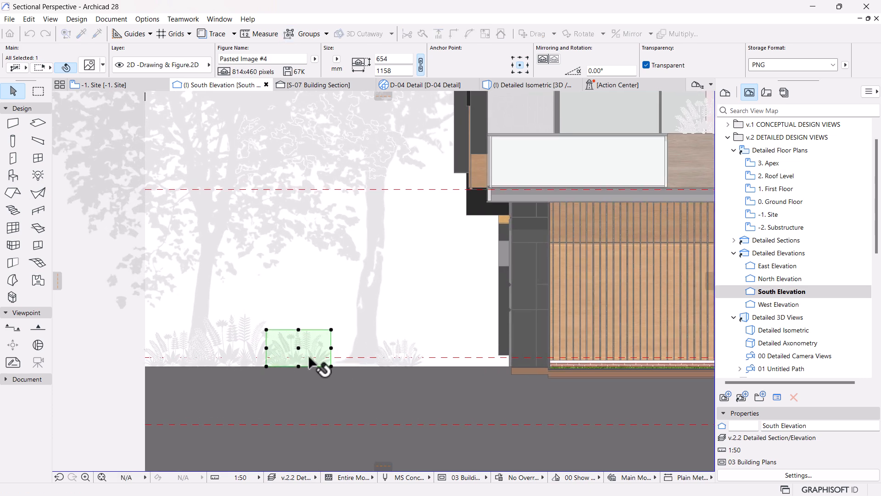
key("Escape")
Step: Copy the 500 mm high plant image horizontally along the ground line to the far left end of the terrain
left_click(402, 355)
key("ctrl+shift+d")
left_click(403, 360)
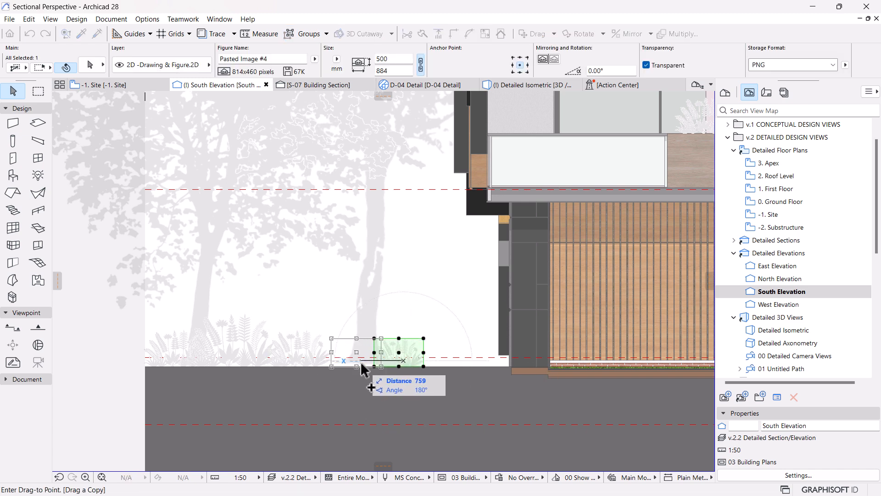
left_click(169, 360)
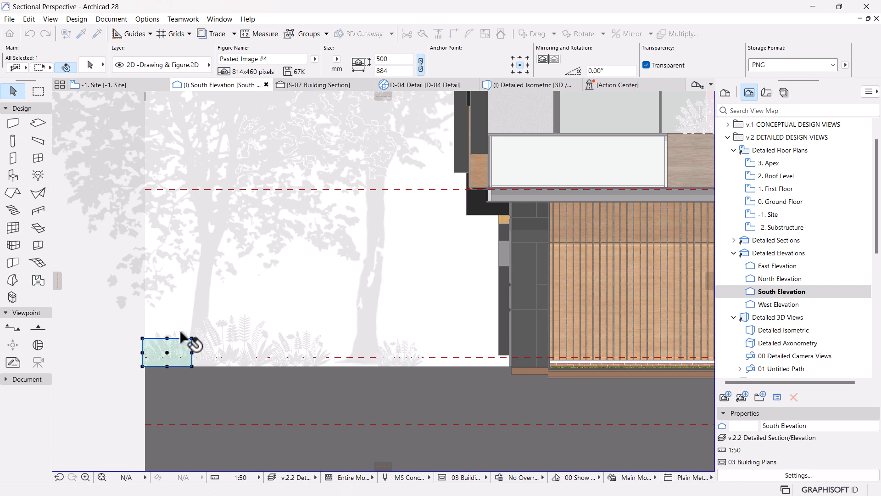
Step: Place a 654 mm high plant image at the base of the tree nearest the house, and scale it down to 554 mm
left_click_drag(174, 343, 349, 344)
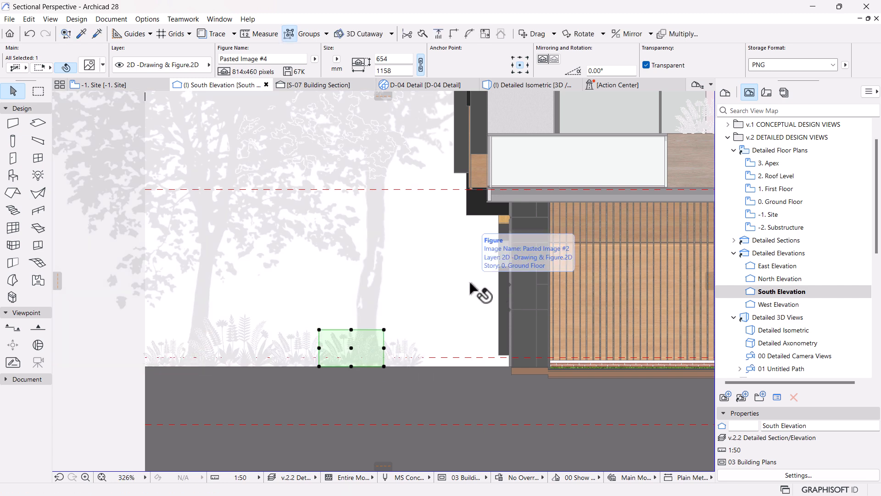
key("ctrl+k")
left_click(351, 365)
left_click(351, 329)
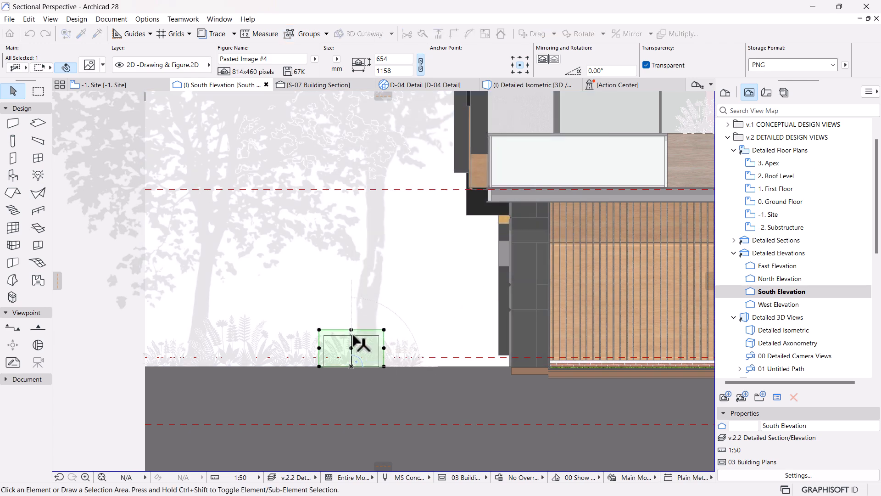
left_click(352, 335)
Step: Copy the 500 mm high plant image twice to the right along the ground line until it meets the house's left wall
scroll(406, 356, "down", 3)
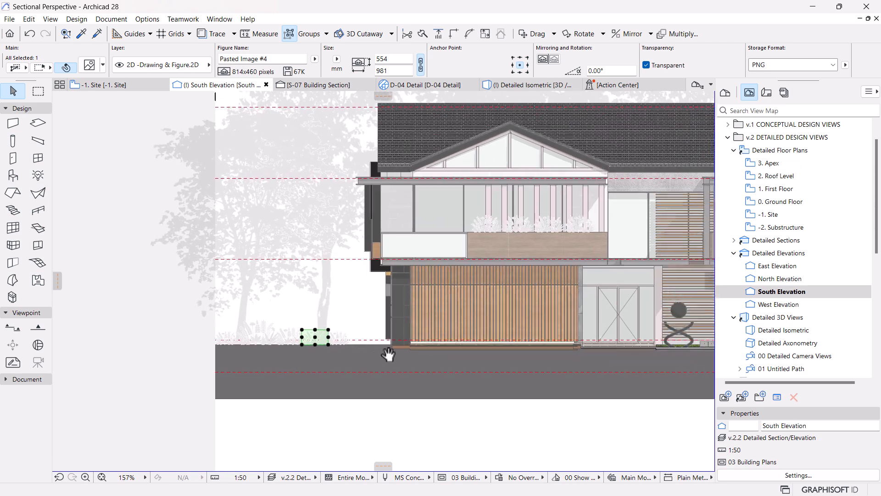
scroll(347, 333, "up", 4)
left_click(326, 337)
key("ctrl+shift+d")
left_click(326, 358)
left_click(377, 358)
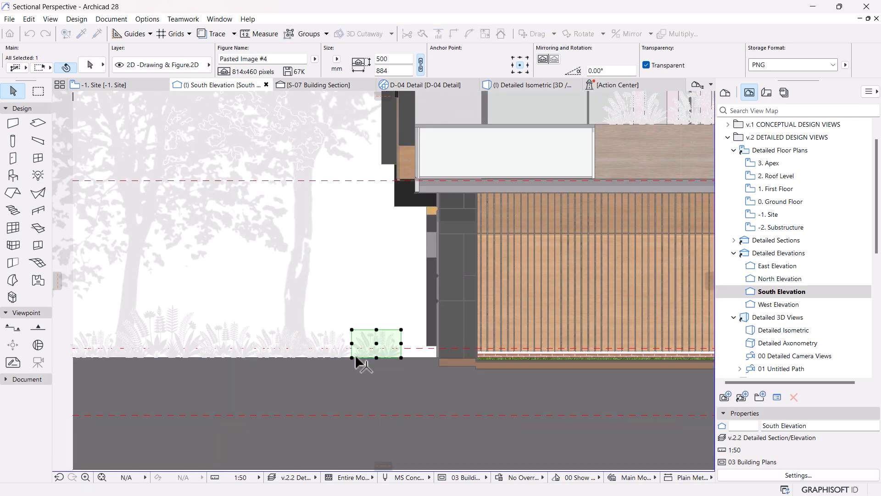
key("ctrl+shift+d")
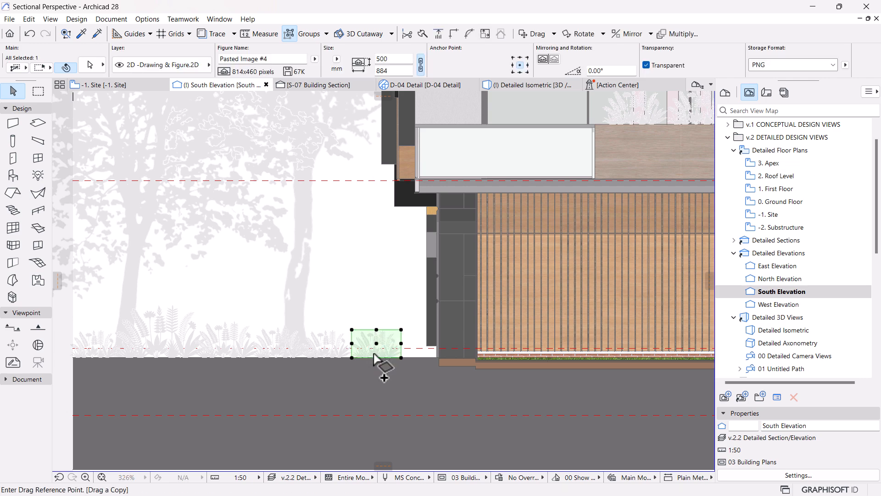
left_click(377, 358)
left_click(411, 358)
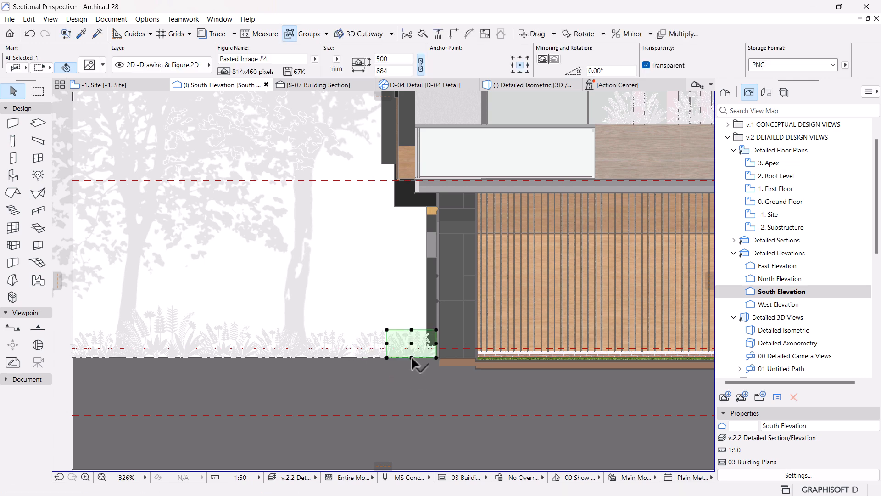
Step: Shift the second 500 mm high plant image from the house's left wall slightly left along the ground line, and deselect it
scroll(411, 360, "down", 3)
scroll(418, 342, "up", 2)
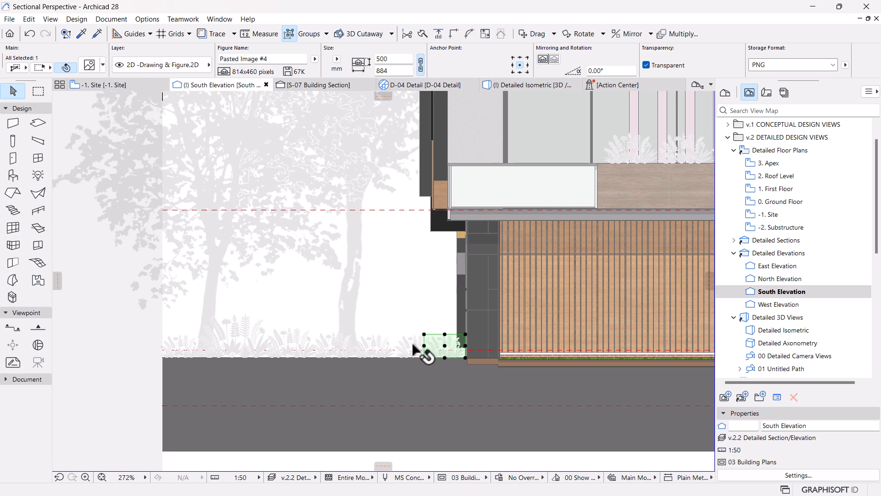
scroll(414, 345, "up", 1)
scroll(415, 349, "up", 2)
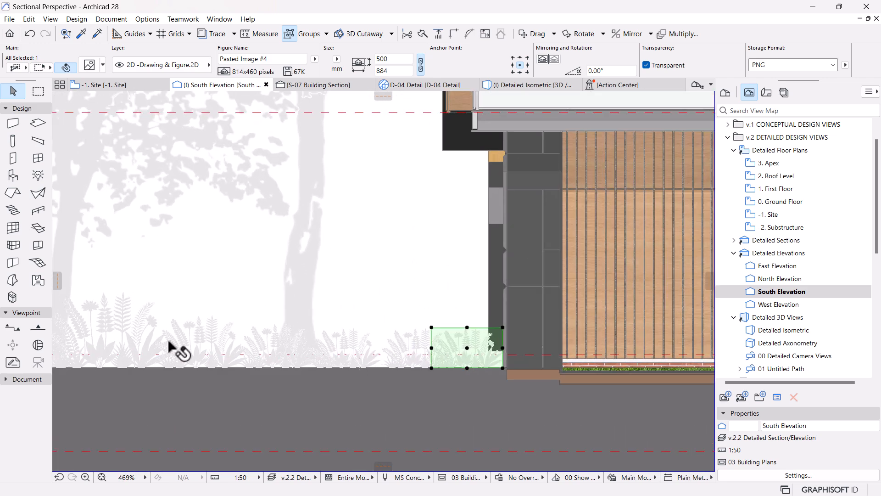
left_click(396, 342)
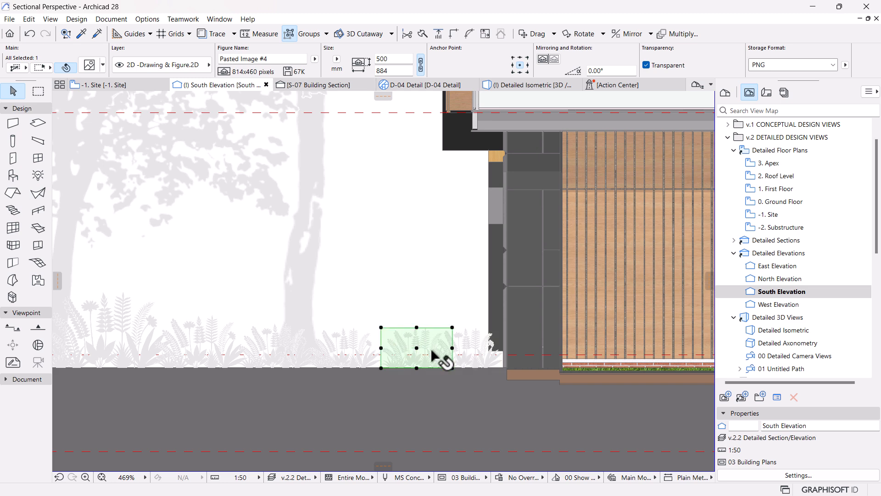
scroll(417, 378, "up", 2)
left_click(418, 366)
left_click(406, 366)
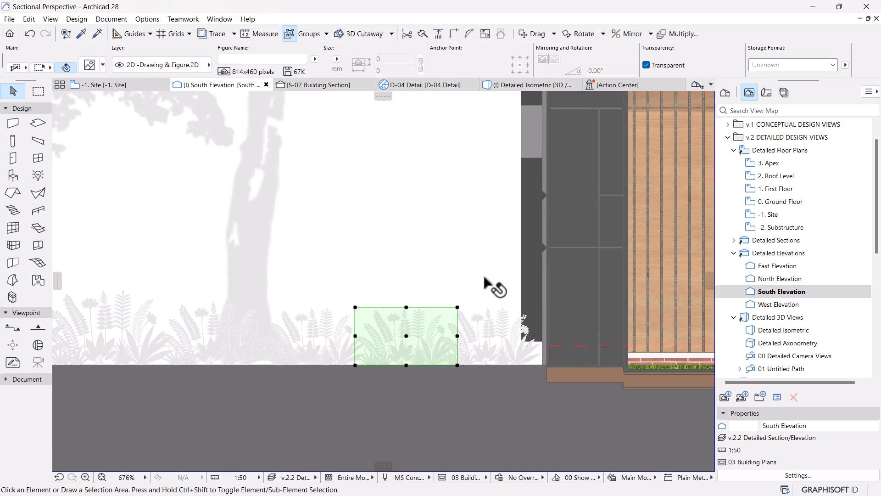
key("Escape")
Step: Copy the four plant images left of the house about 25.4 m horizontally to the ground right of the house
scroll(490, 296, "down", 6)
scroll(348, 330, "down", 8)
middle_click_drag(530, 411, 512, 404)
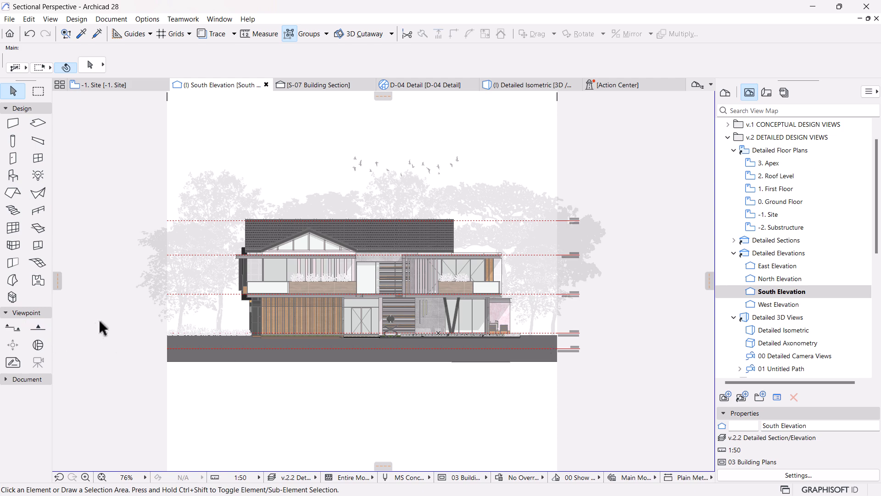
scroll(232, 330, "up", 8)
left_click(236, 339, "shift")
left_click(272, 342, "shift")
left_click(304, 342, "shift")
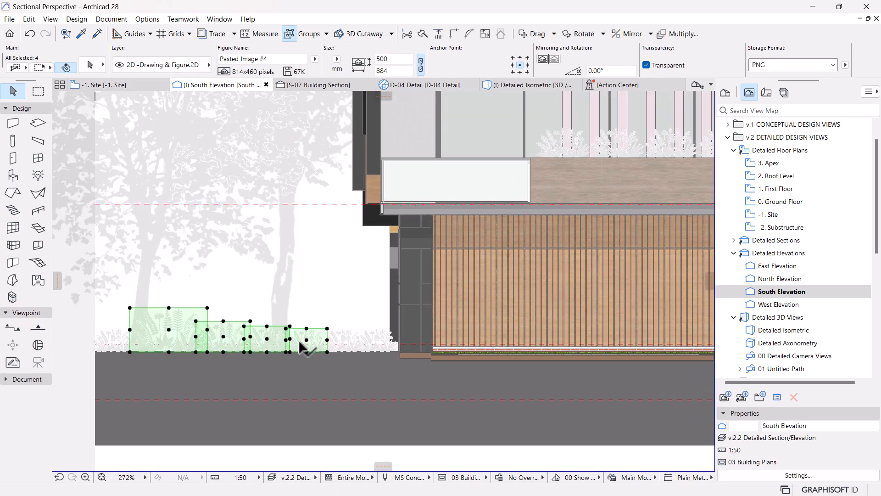
key("ctrl+shift+d")
left_click(290, 340)
scroll(225, 338, "down", 2)
scroll(225, 342, "down", 3)
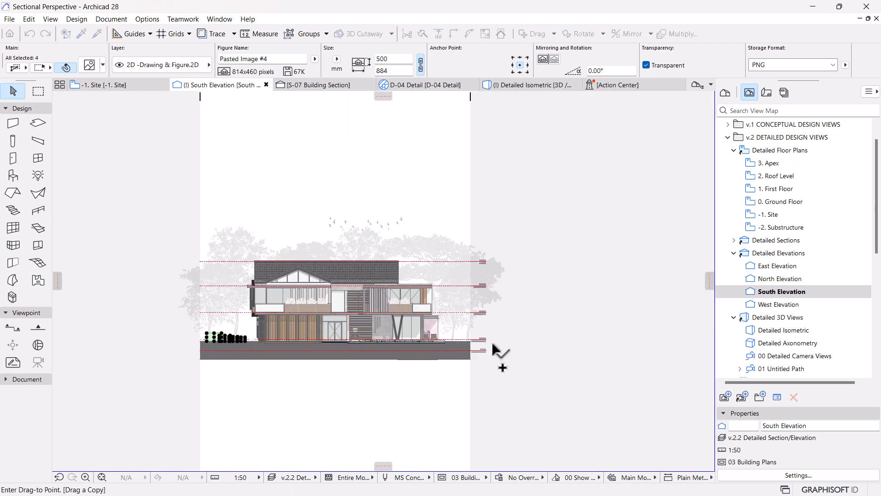
scroll(473, 353, "up", 6)
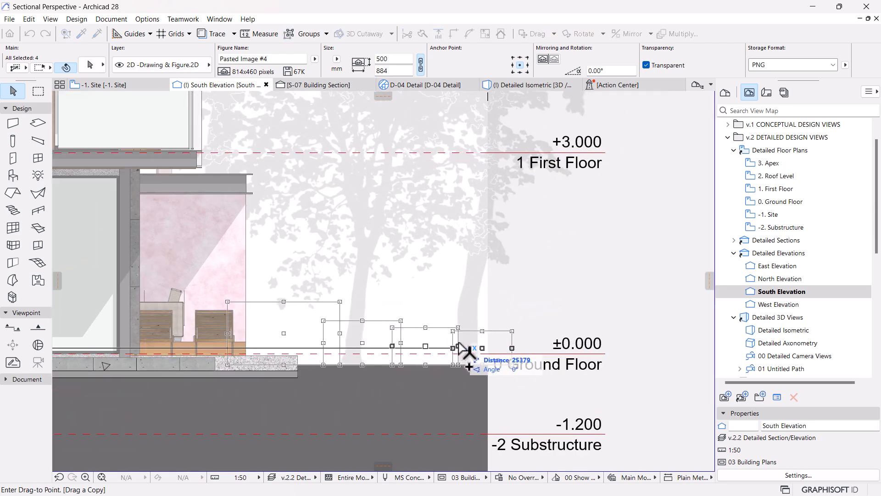
left_click(467, 352)
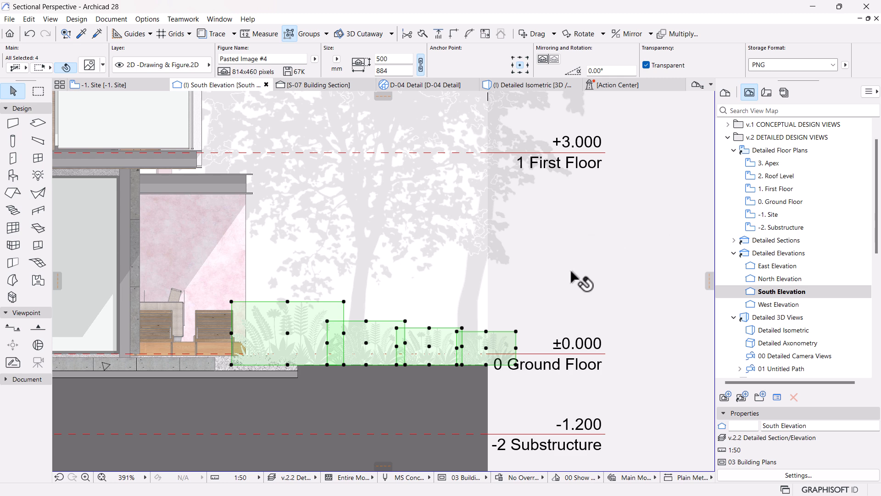
Step: Send the four copied plant images right of the house to the back of the display order
right_click(545, 285)
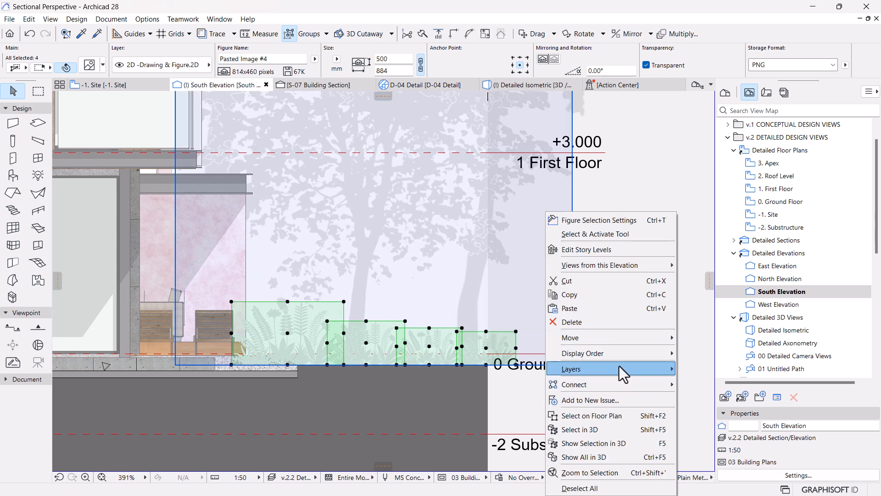
mouse_move(624, 355)
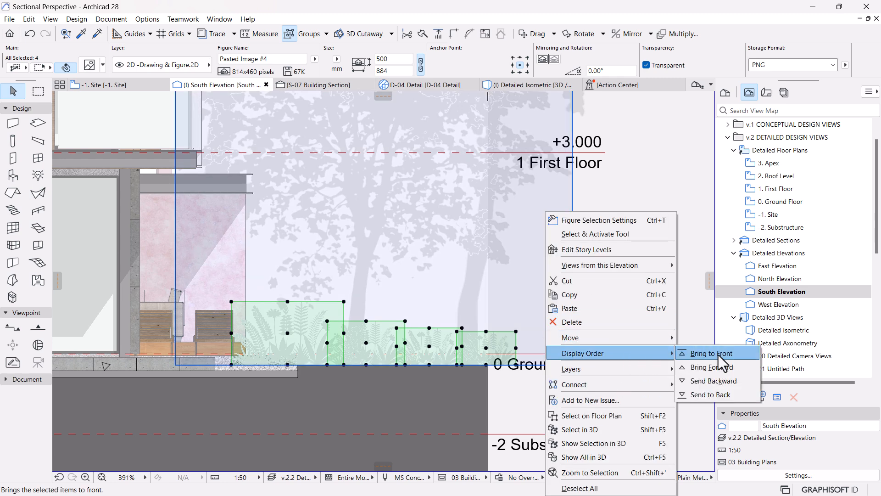
left_click(710, 394)
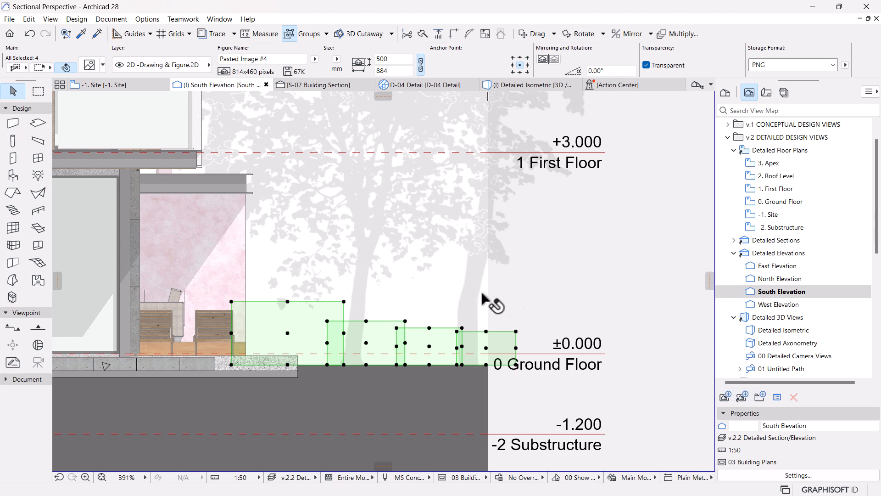
Step: Send the 6991 mm high tree image right of the house to the back of the display order, and deselect it
left_click(395, 257)
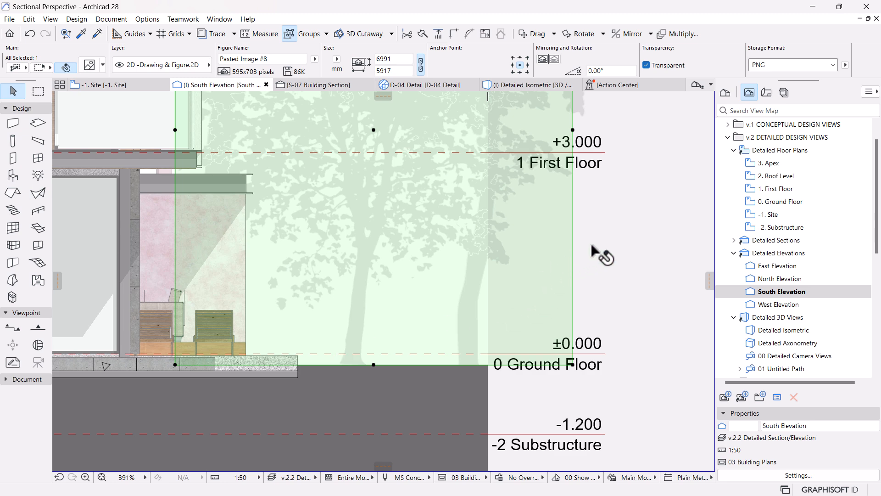
right_click(623, 290)
mouse_move(661, 354)
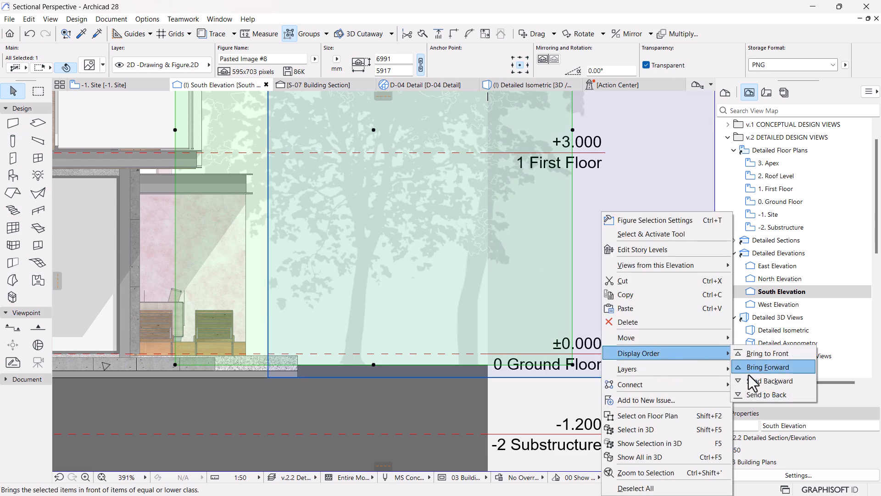
left_click(752, 396)
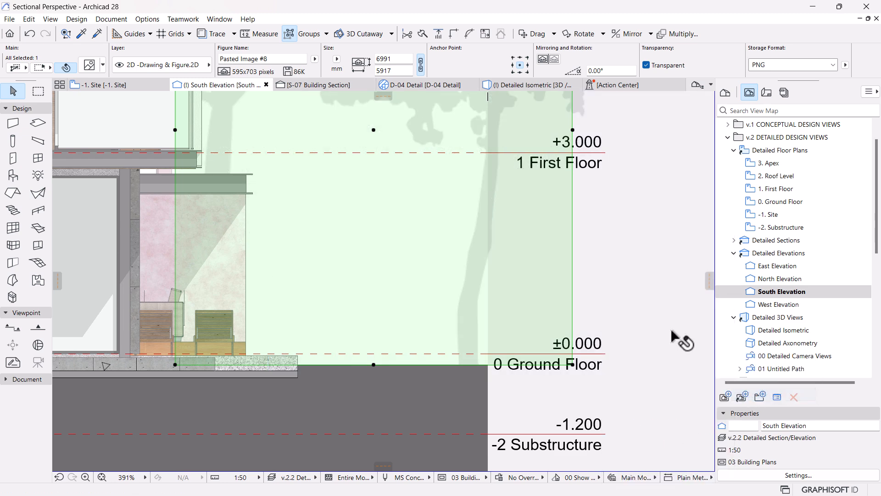
scroll(498, 349, "down", 5)
left_click(407, 135)
left_click(624, 262)
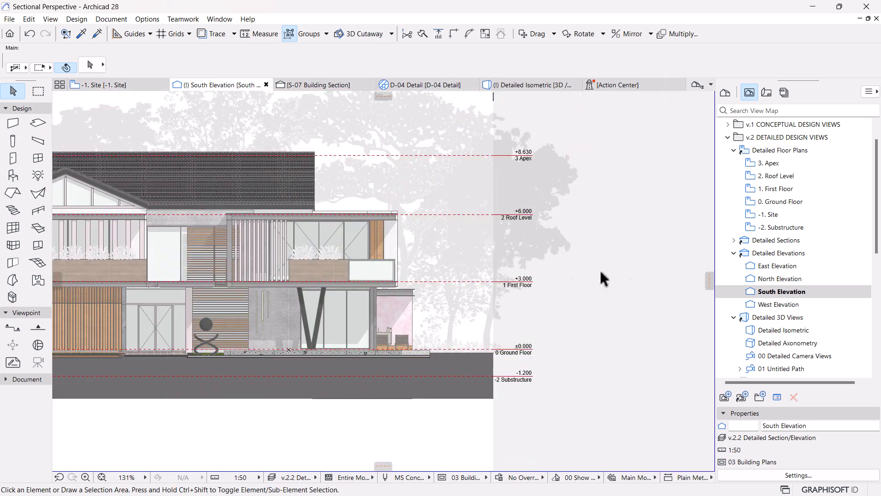
Step: Examine the copied plants and tree silhouettes at the right end of the terrain against the whole elevation
middle_click_drag(498, 317, 592, 318)
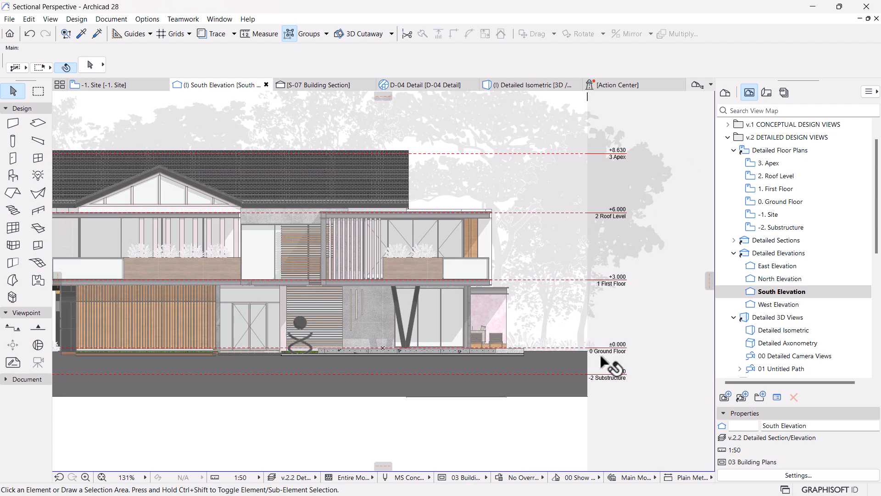
scroll(657, 335, "up", 2)
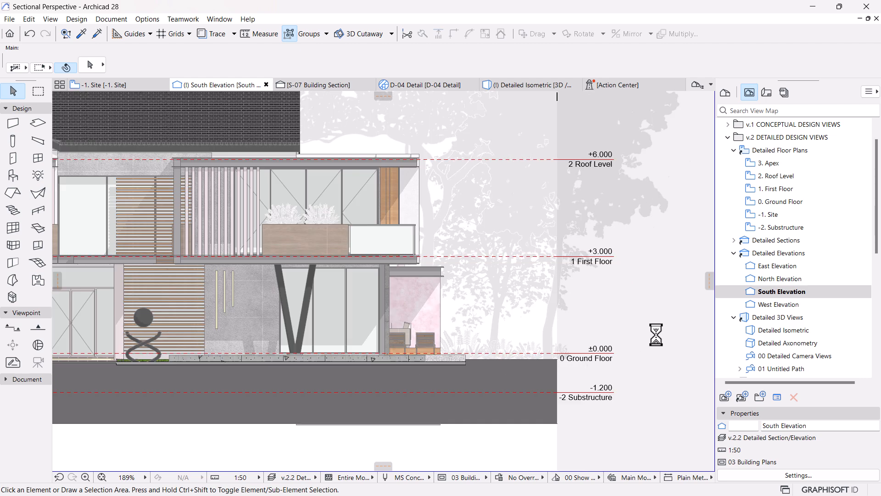
scroll(592, 317, "down", 5)
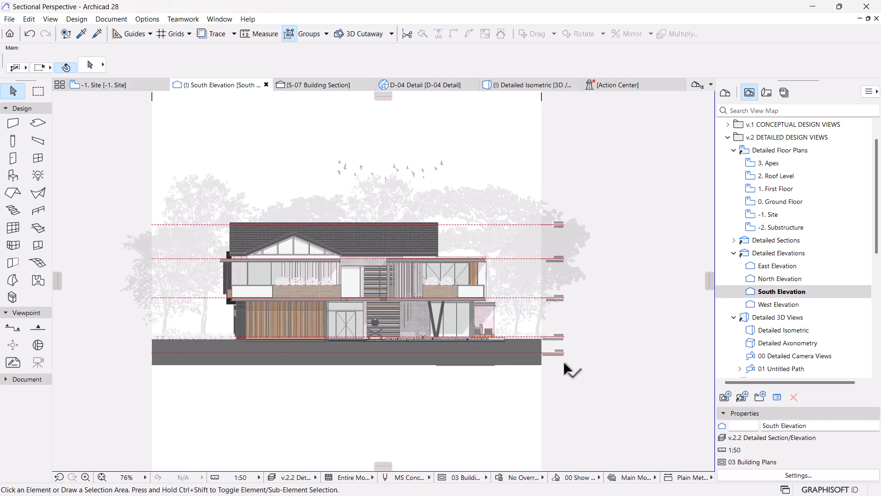
scroll(550, 323, "up", 1)
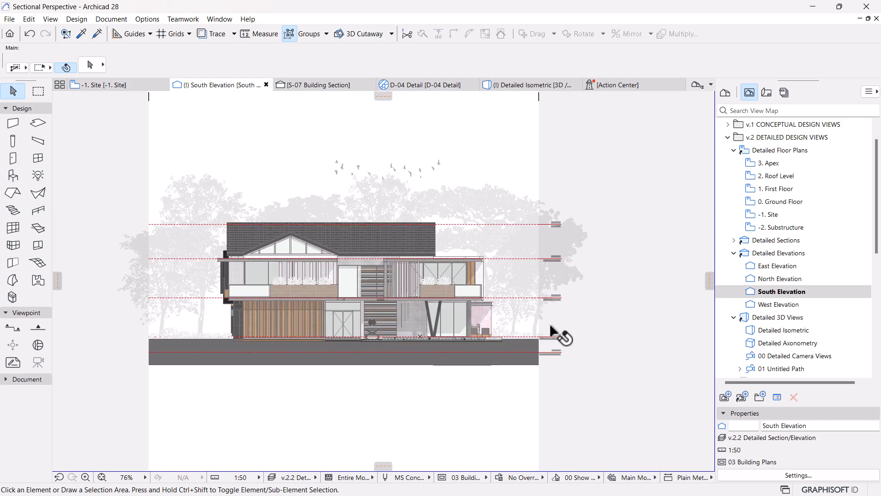
scroll(560, 348, "up", 1)
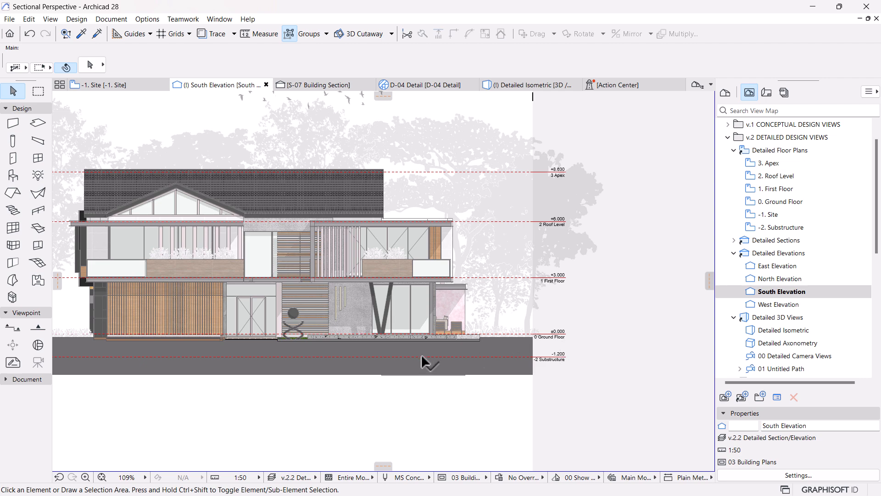
scroll(560, 354, "up", 3)
scroll(544, 365, "up", 3)
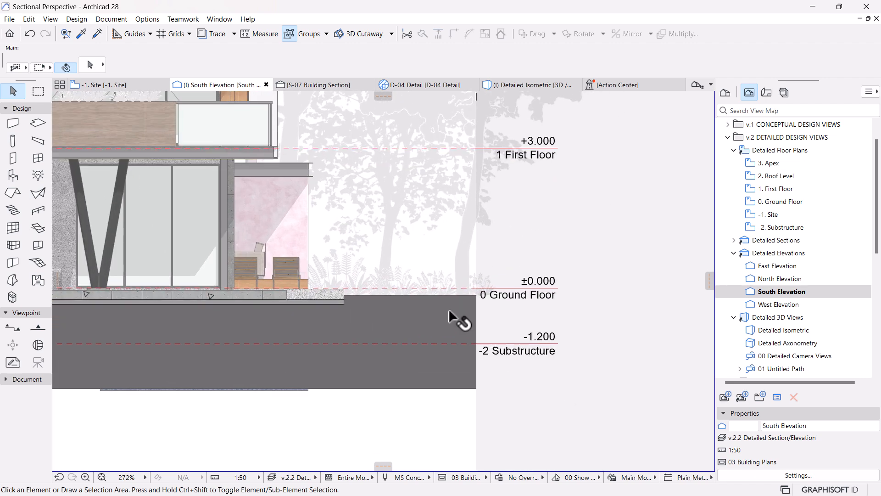
Step: Check the terrain mesh and the South Elevation marker's extent on the -1. Site plan, and return to the South Elevation
left_click(463, 311)
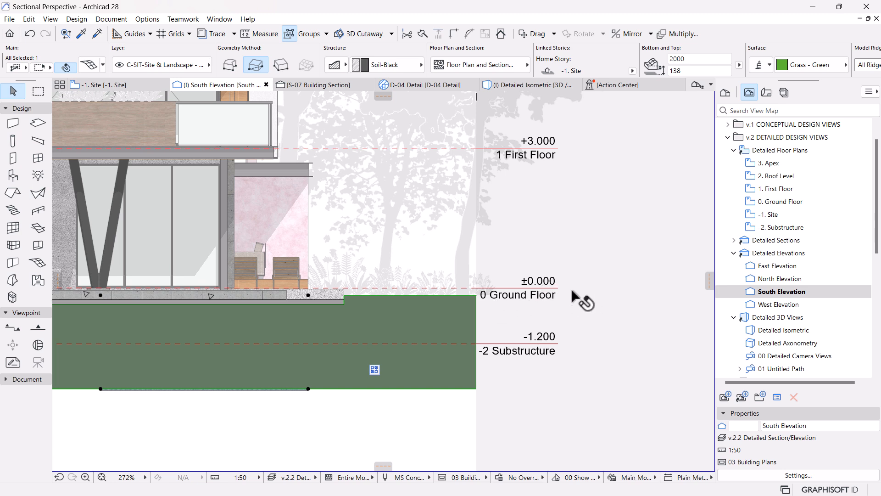
left_click(128, 90)
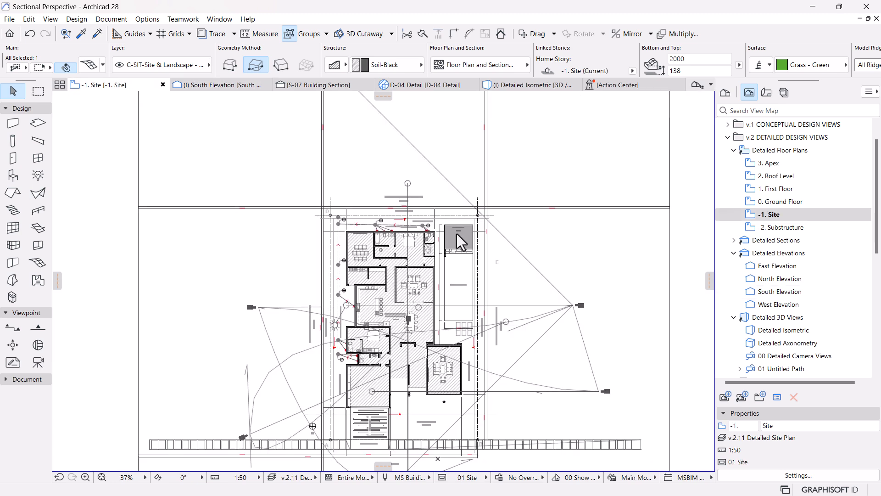
scroll(457, 235, "down", 3)
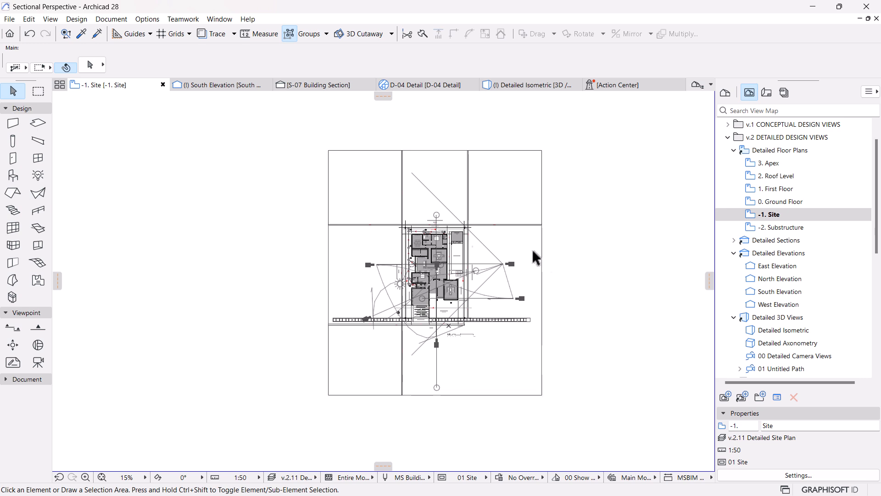
left_click(545, 202)
scroll(487, 312, "up", 3)
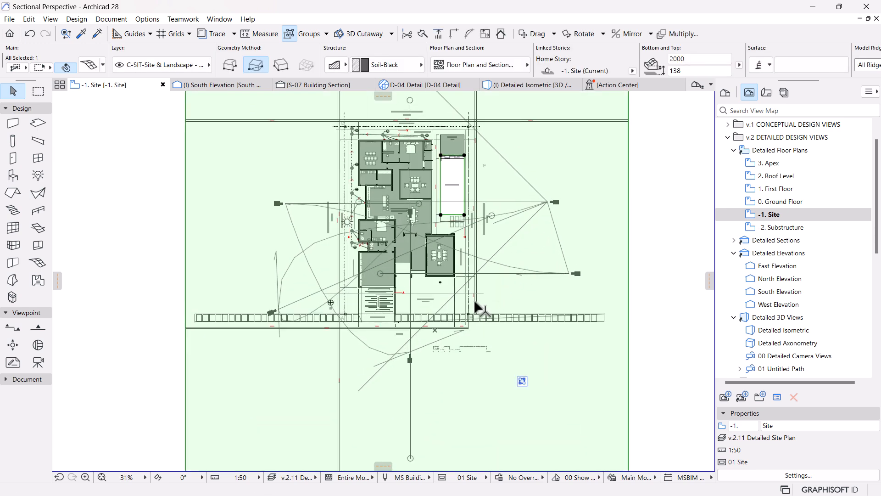
scroll(480, 328, "up", 4)
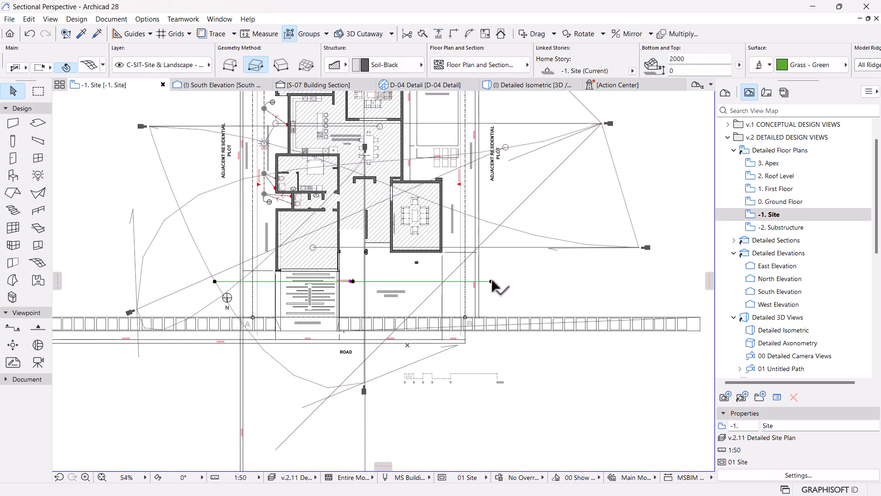
left_click(492, 282)
scroll(448, 305, "down", 3)
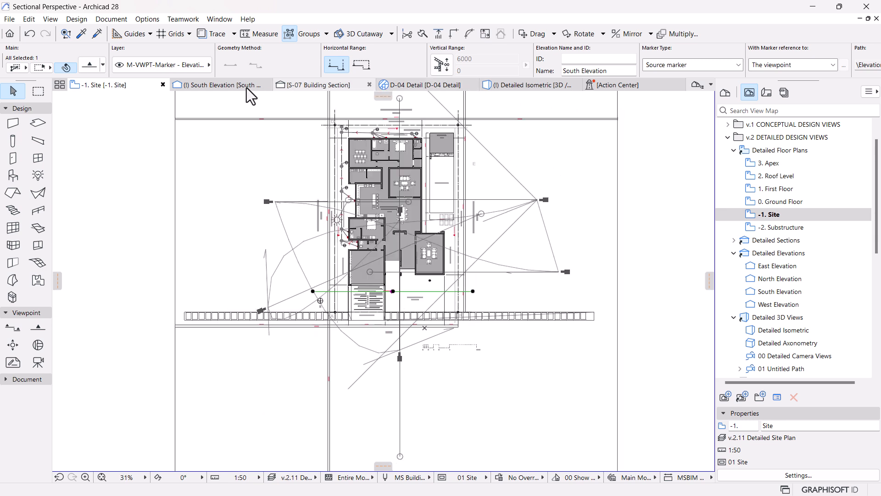
left_click(249, 86)
left_click(486, 301)
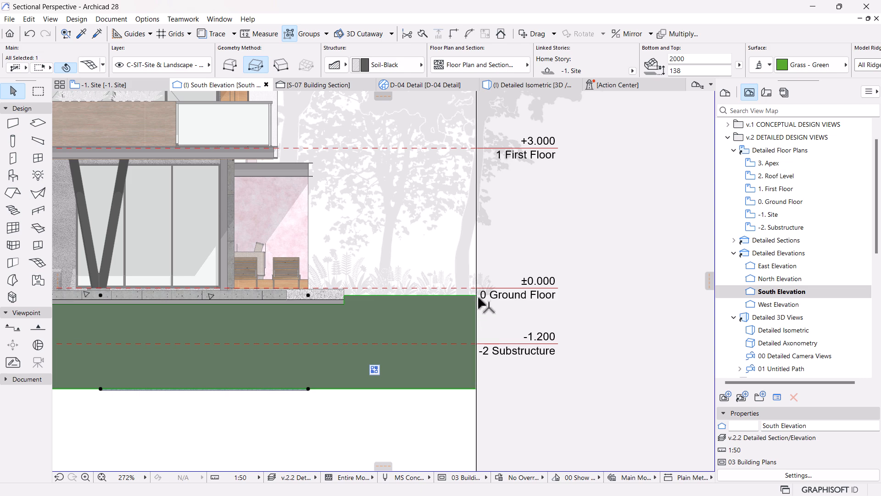
scroll(505, 316, "down", 5)
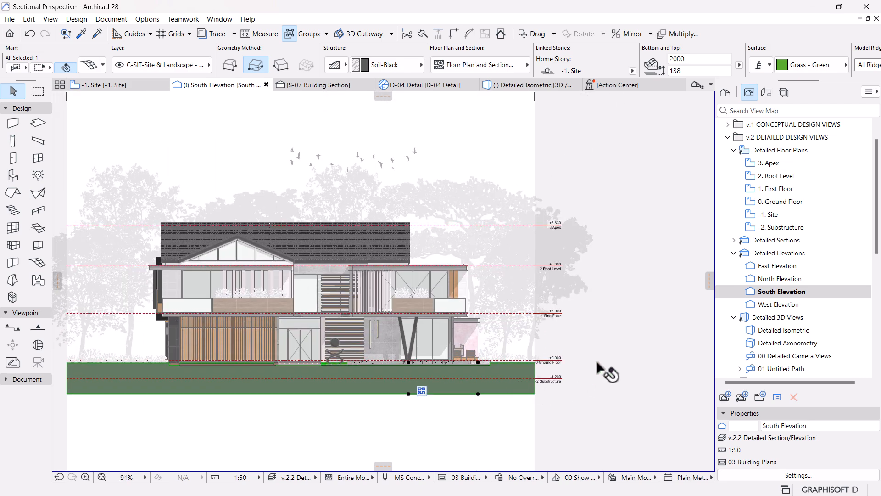
left_click(567, 380)
Step: Set the thickness of the terrain mesh beneath the house's ground-floor terrace to 3000 mm and deselect it
scroll(528, 388, "up", 2)
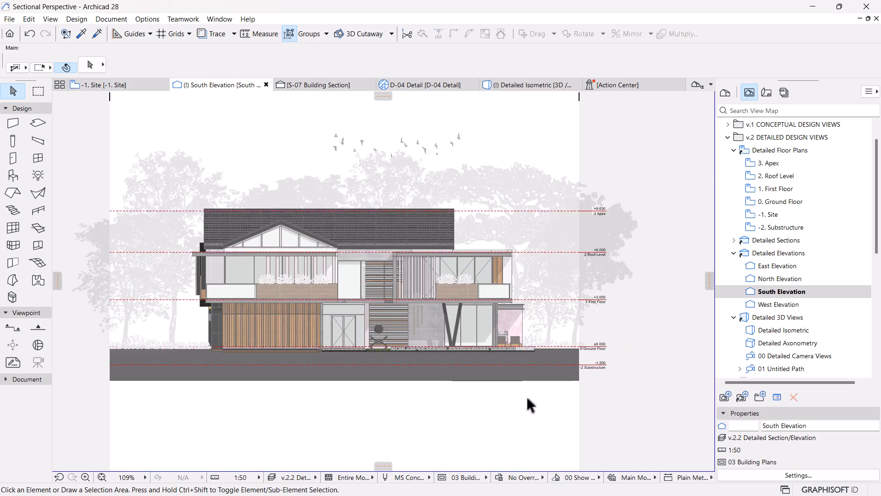
scroll(535, 387, "up", 5)
scroll(533, 387, "down", 4)
middle_click_drag(519, 388, 516, 390)
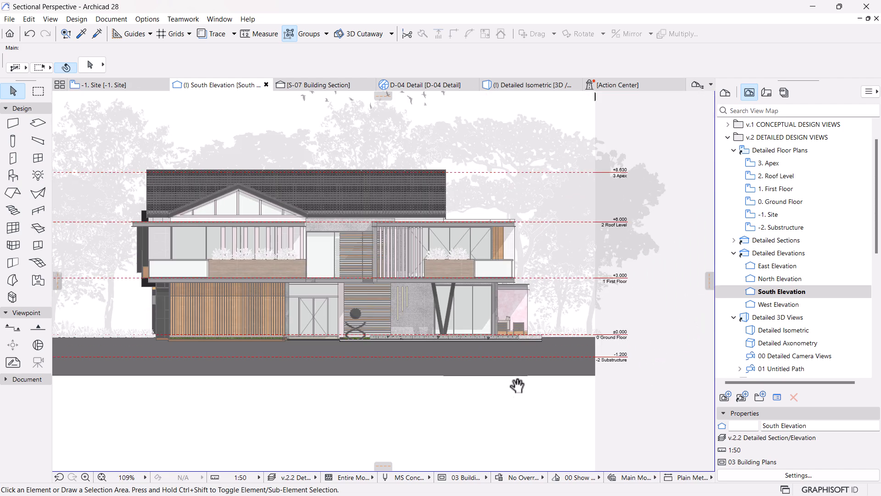
scroll(524, 367, "up", 9)
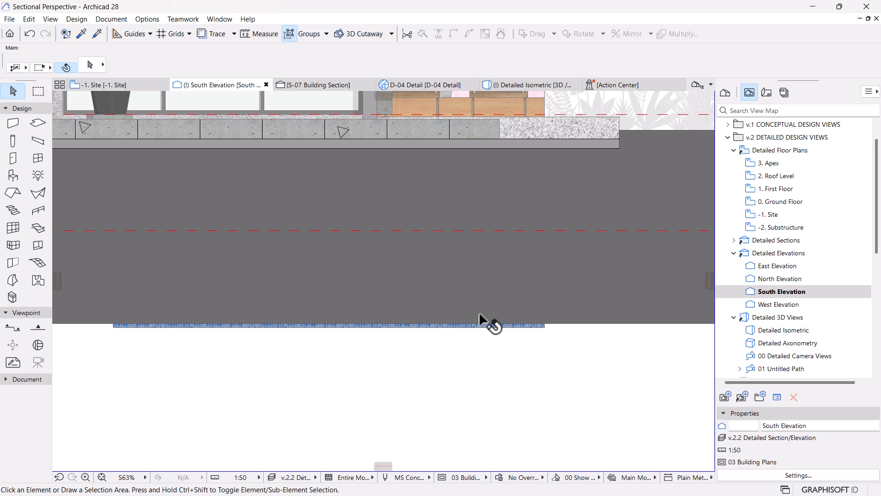
scroll(478, 312, "down", 1)
left_click(449, 293)
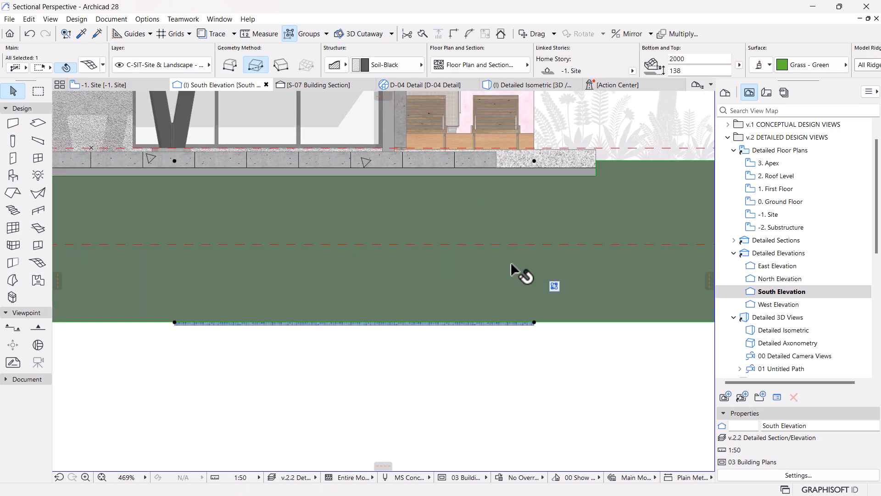
left_click(534, 323)
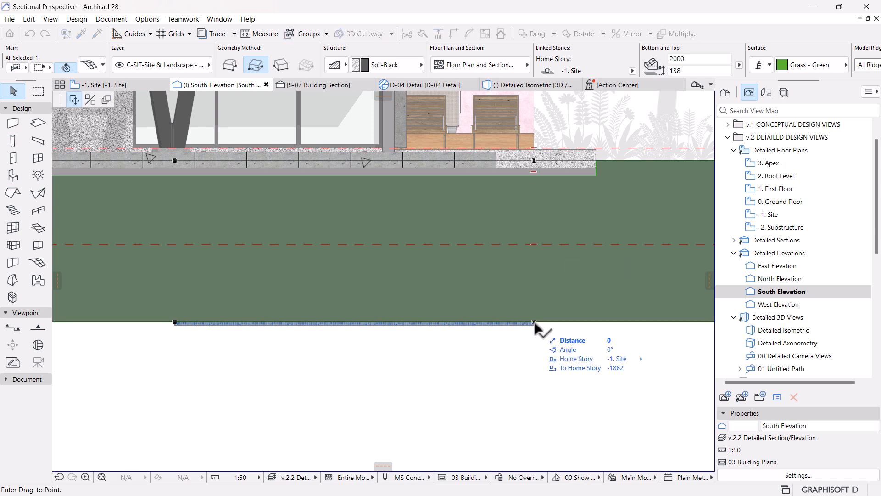
key("Escape")
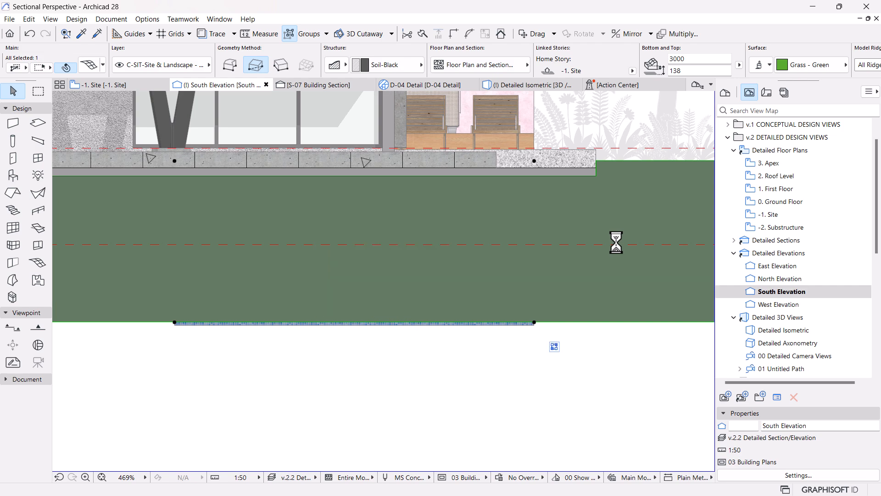
scroll(541, 338, "down", 6)
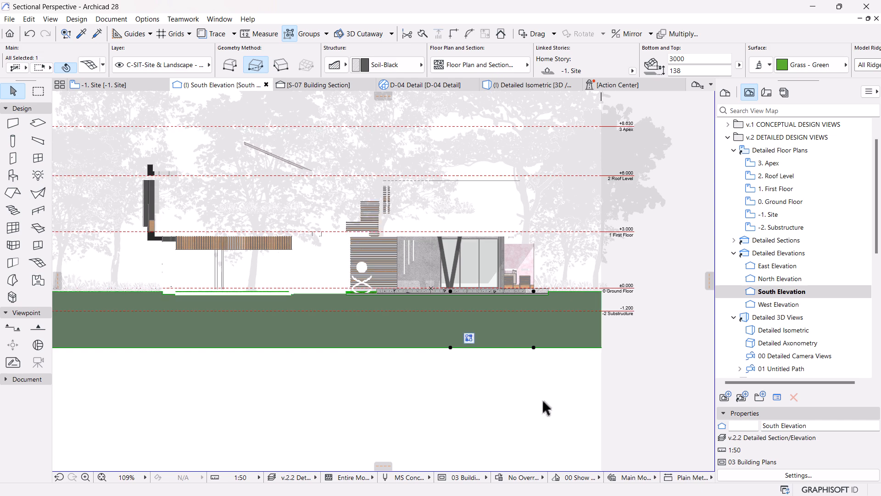
scroll(478, 403, "down", 2)
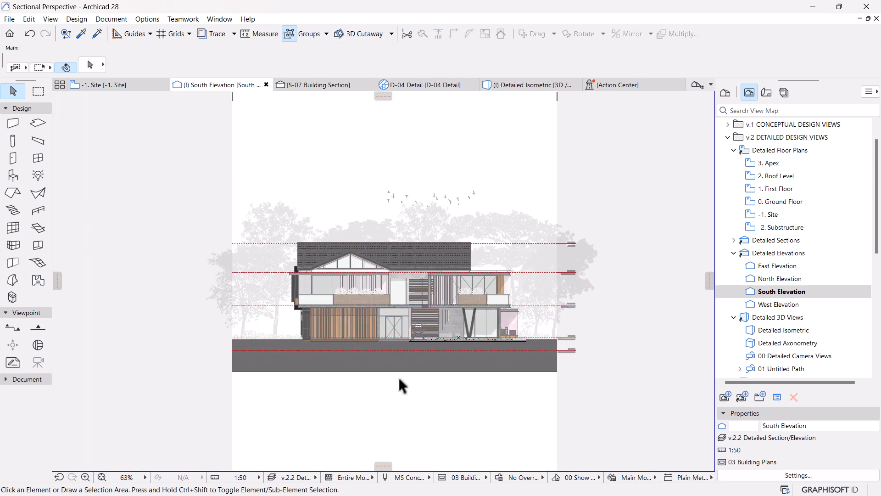
Step: Open the detailed 0. Ground Floor plan after checking the whole South Elevation
scroll(386, 323, "up", 2)
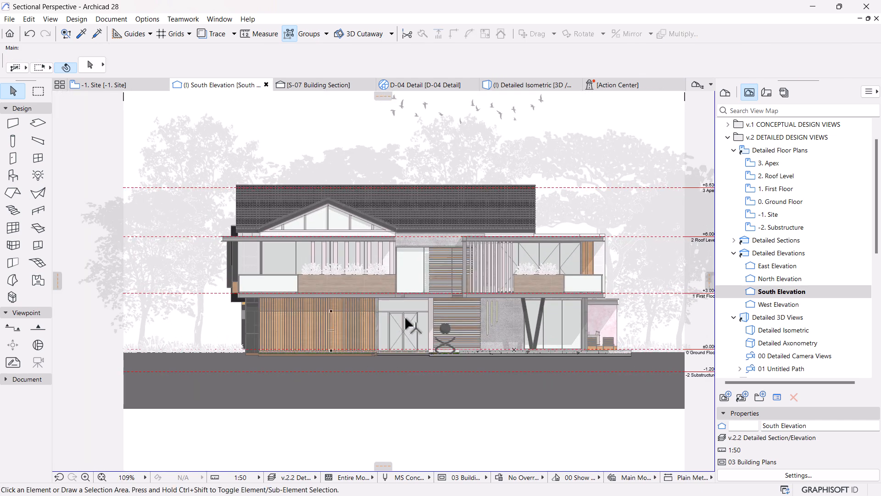
middle_click_drag(474, 318, 450, 315)
scroll(475, 262, "up", 1)
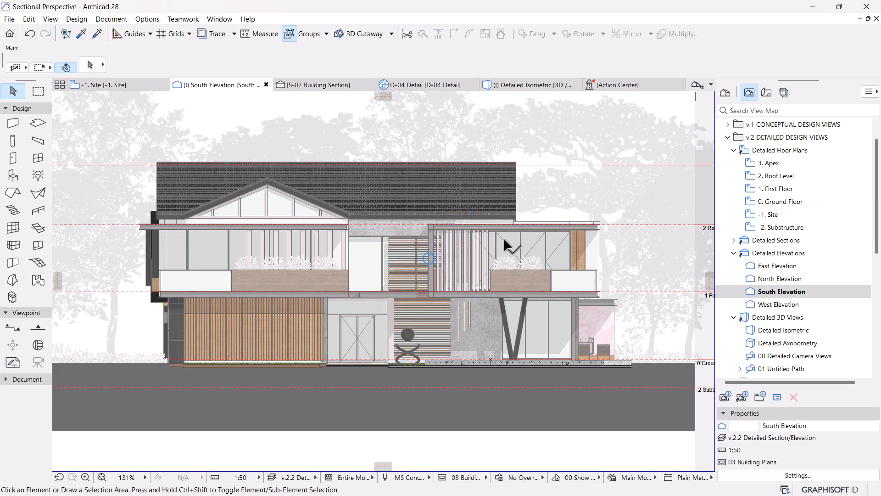
middle_click_drag(503, 239, 498, 261)
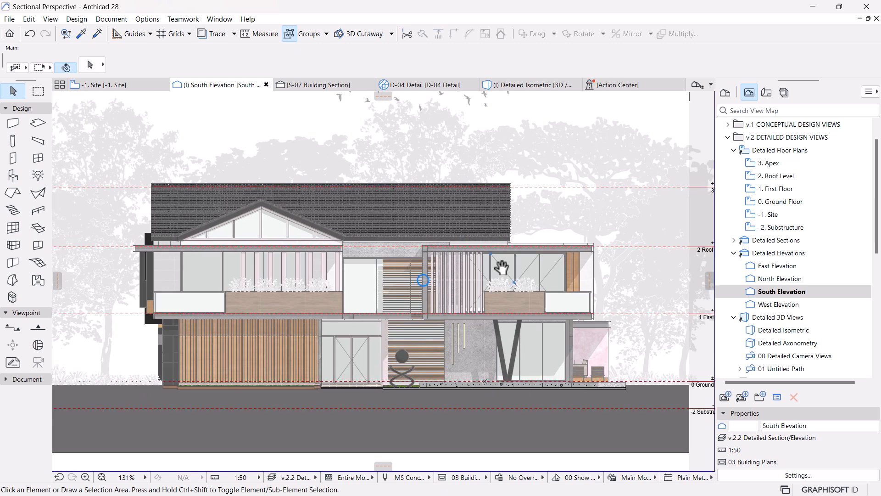
scroll(482, 254, "down", 2)
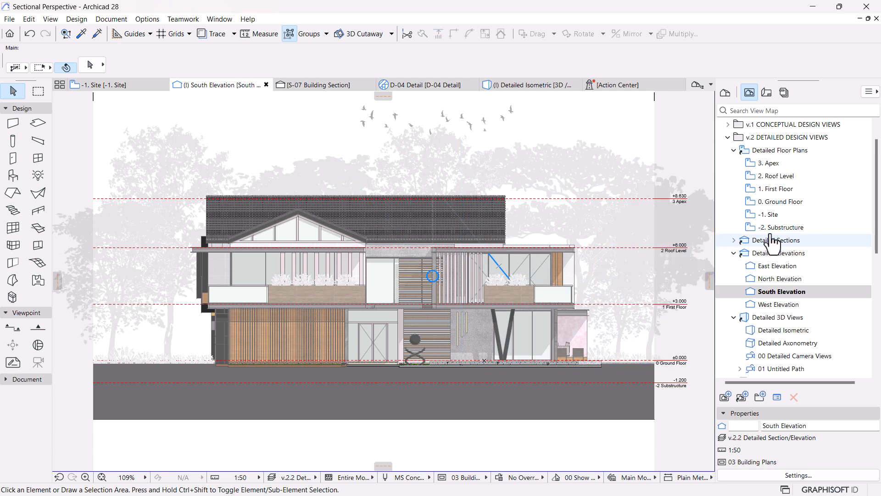
double_click(780, 201)
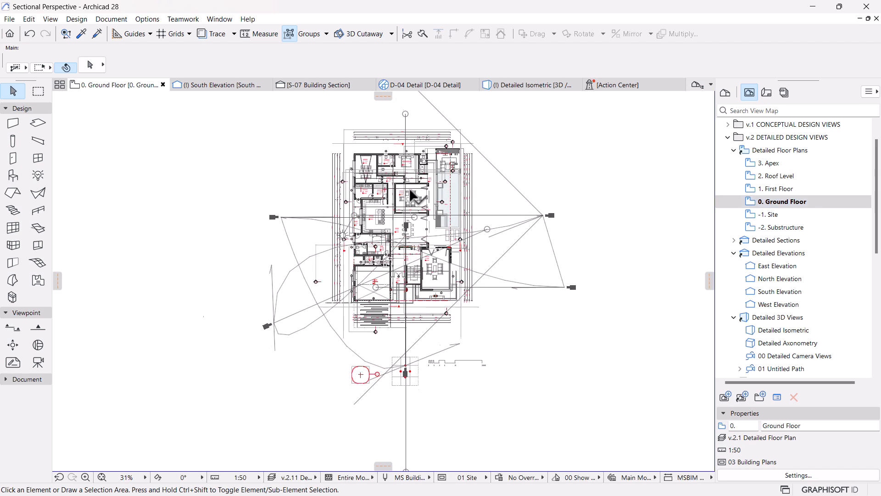
Step: Draw a vertical structural grid line about 32105 mm long from the garage's lower-left outer corner up past the upper dimension lines
scroll(402, 225, "up", 1)
middle_click_drag(449, 240, 456, 252)
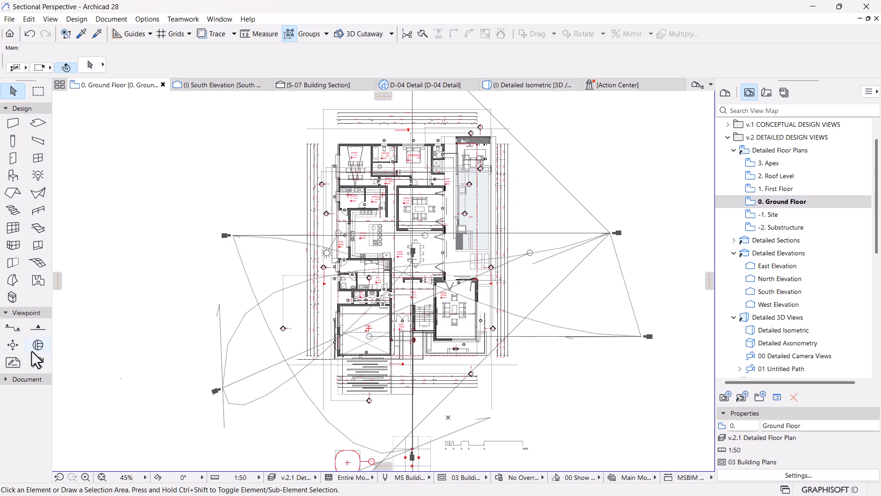
left_click(21, 311)
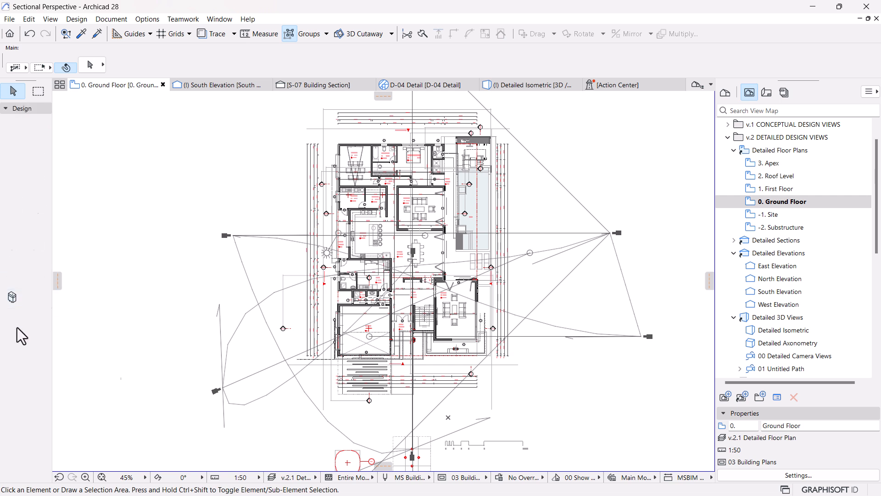
left_click(17, 327)
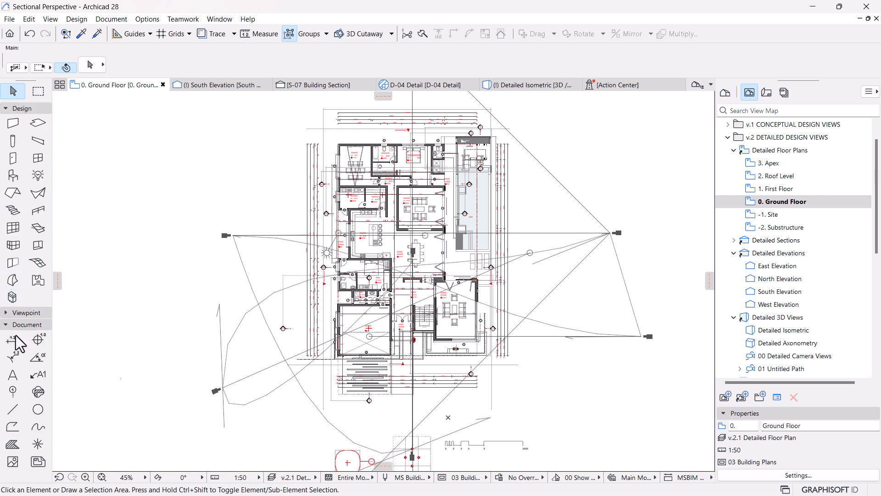
left_click(13, 390)
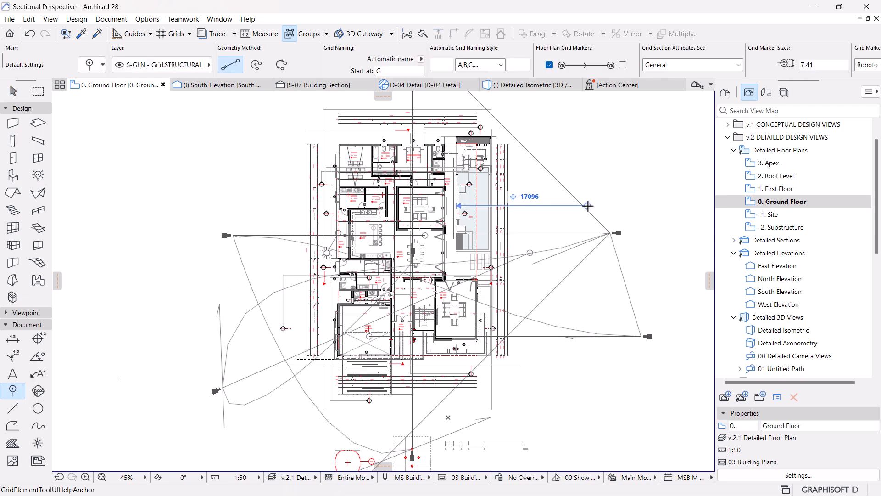
scroll(377, 213, "up", 10)
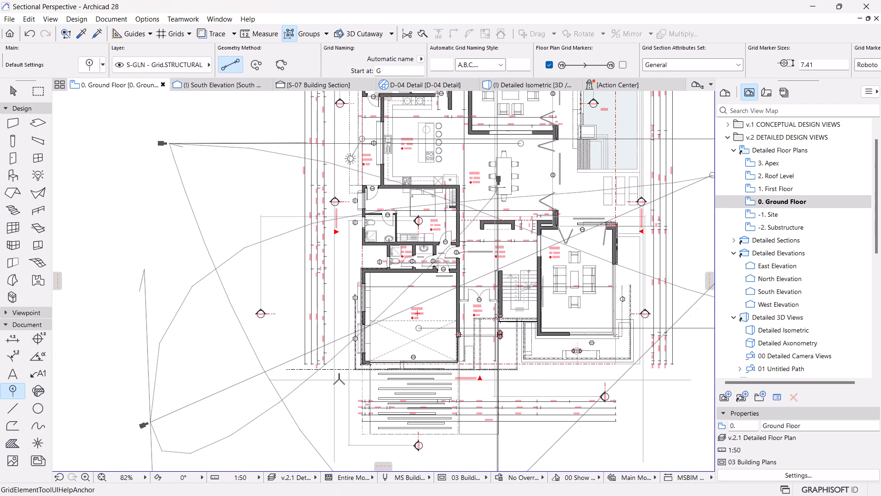
scroll(313, 383, "up", 4)
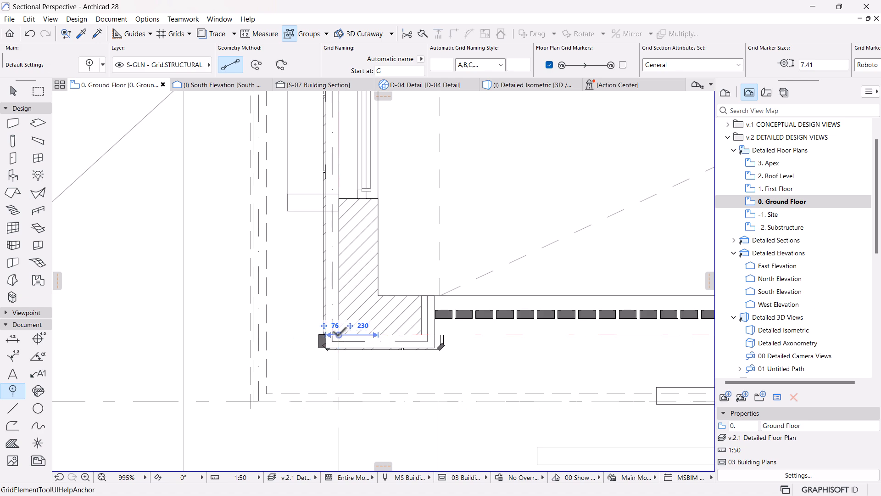
left_click(339, 334)
scroll(356, 321, "down", 10)
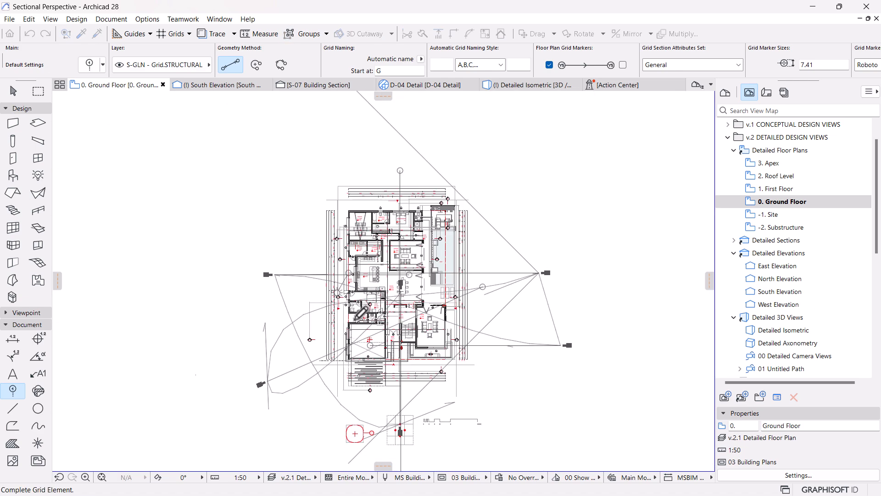
scroll(353, 195, "up", 3)
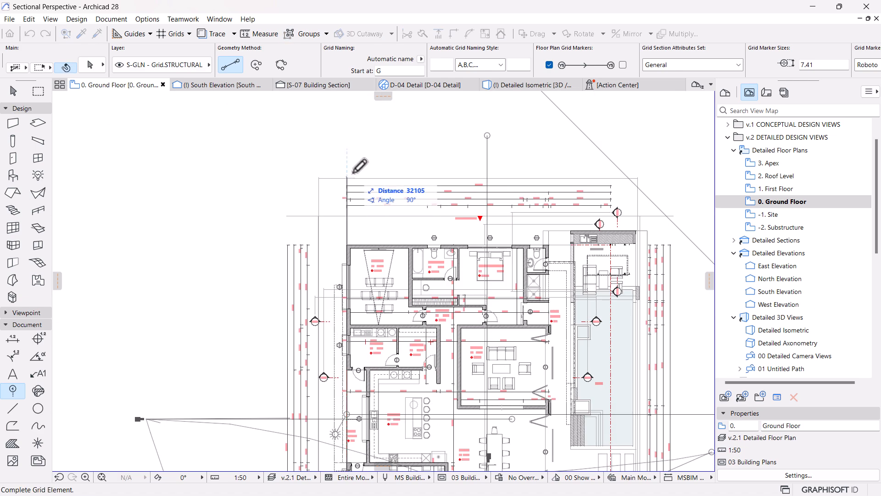
left_click(353, 172)
scroll(374, 161, "down", 3)
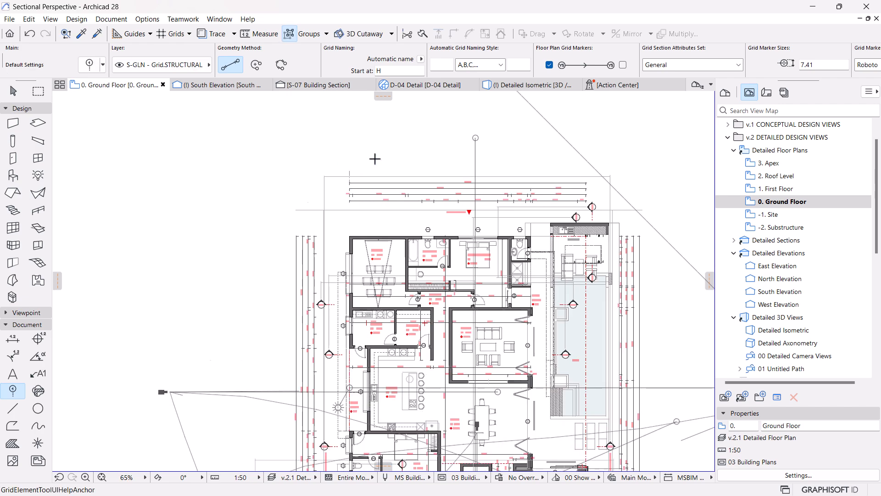
Step: Stretch the lower end of the new grid line down past the driveway and dimension lines to a length of about 38635 mm
scroll(370, 391, "up", 4)
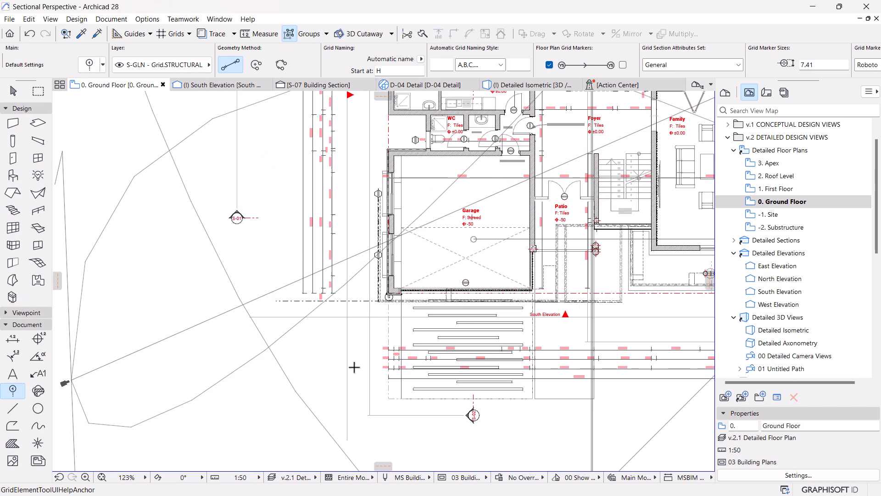
key("Escape")
scroll(381, 302, "up", 5)
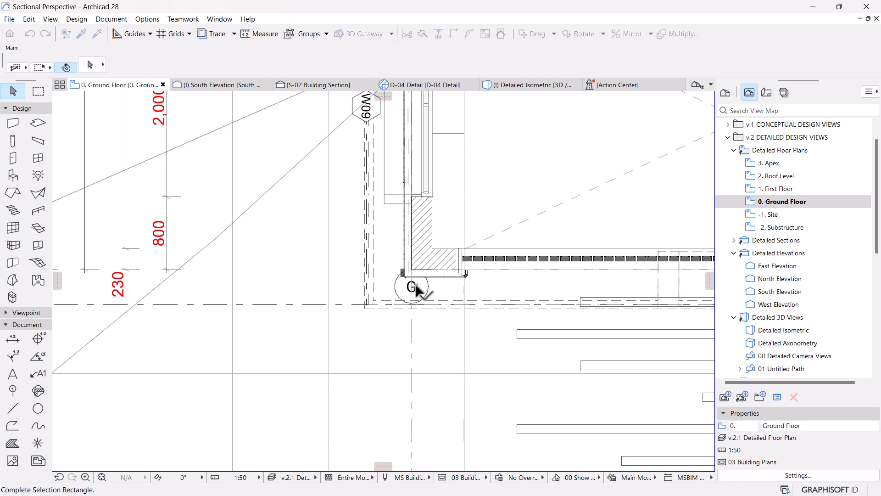
left_click(411, 289)
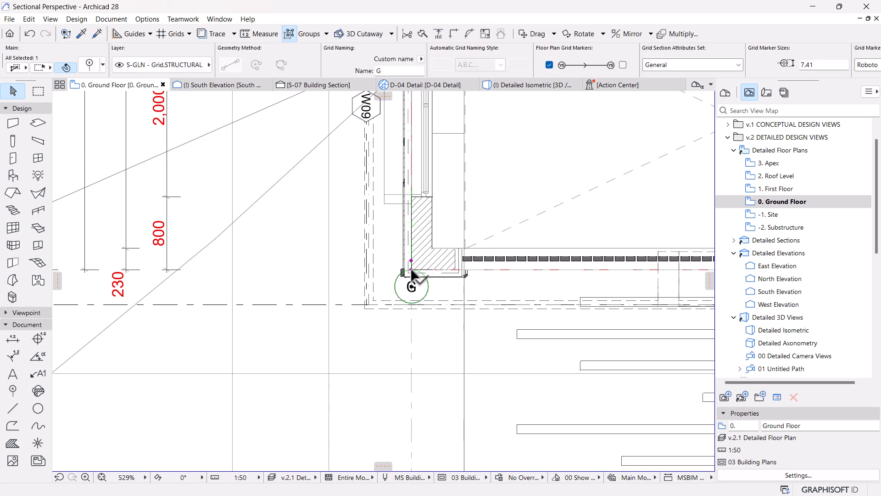
left_click(412, 286)
scroll(411, 286, "down", 5)
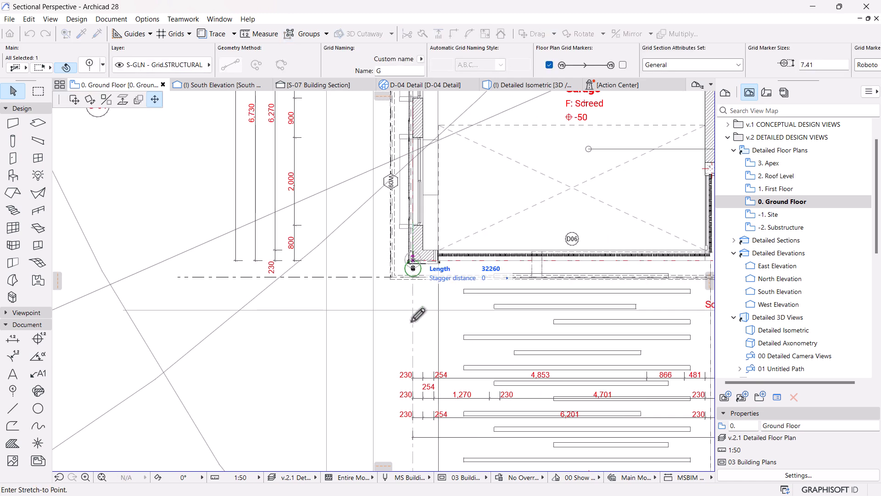
left_click(412, 444)
Step: Adjust the stagger point of the grid line's lower marker so it sits just above the marker
scroll(378, 349, "down", 3)
middle_click_drag(423, 399, 360, 391)
scroll(358, 392, "up", 4)
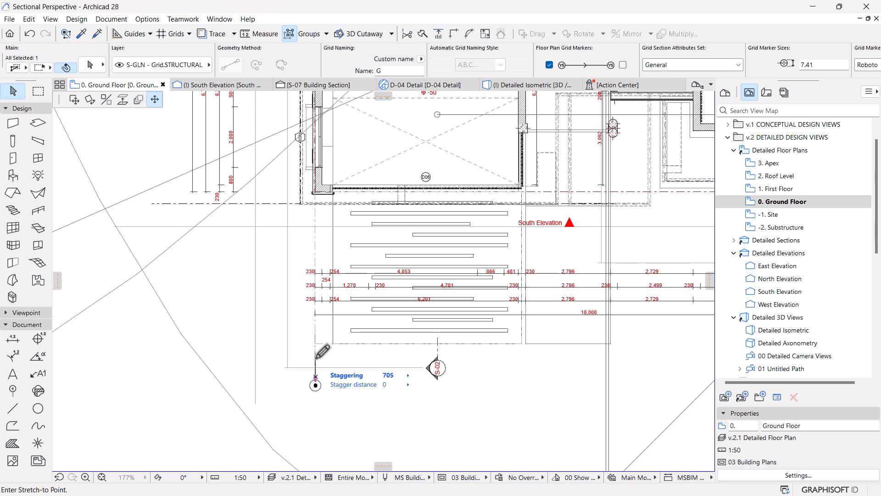
left_click(316, 359)
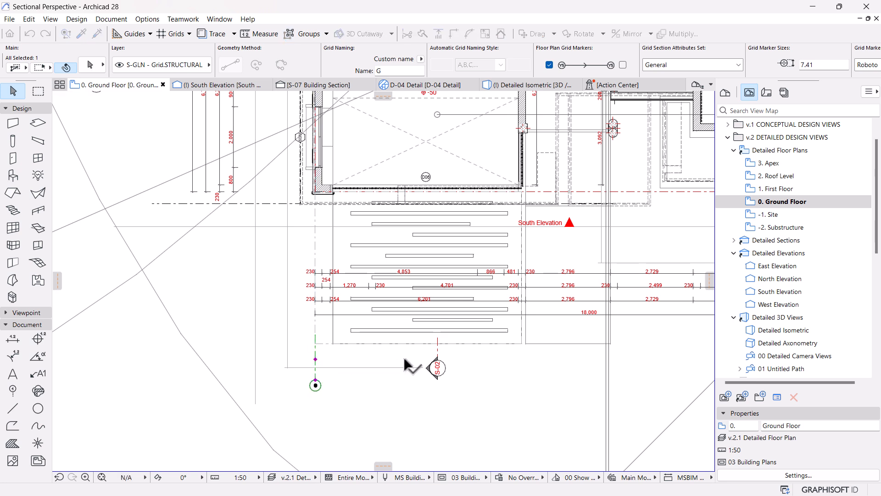
left_click(315, 380)
left_click(316, 353)
scroll(407, 363, "down", 3)
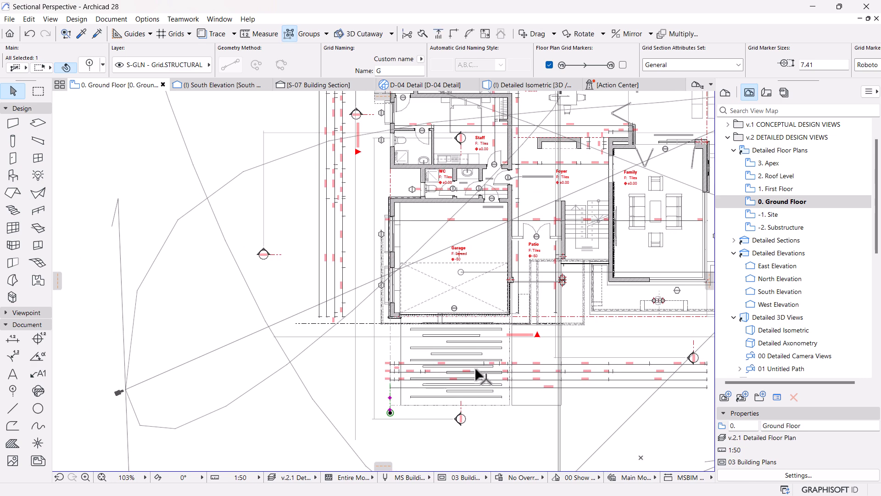
Step: Switch the garage grid line's floor plan marker from its lower end to its upper end in the grid element settings
scroll(456, 288, "down", 5)
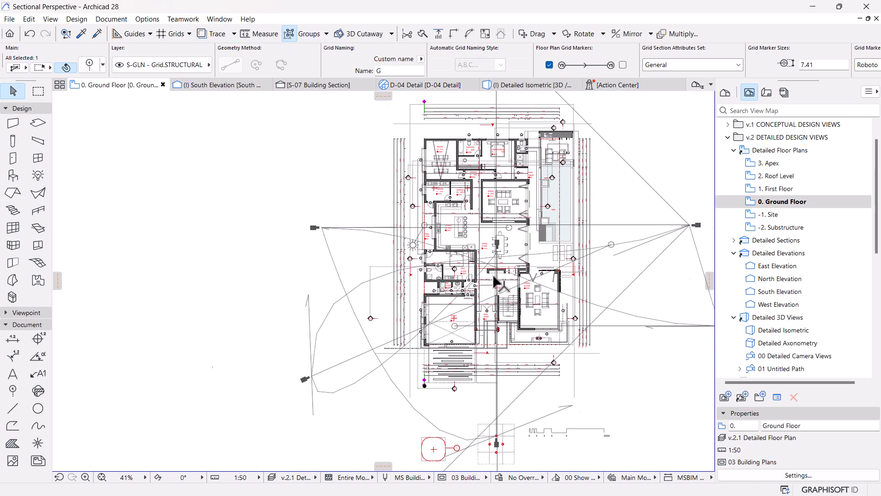
middle_click_drag(482, 316, 481, 317)
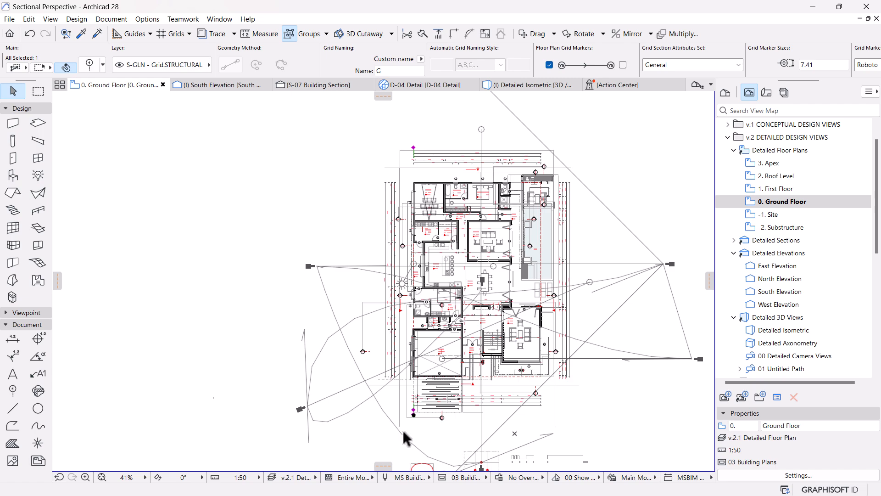
scroll(402, 437, "up", 12)
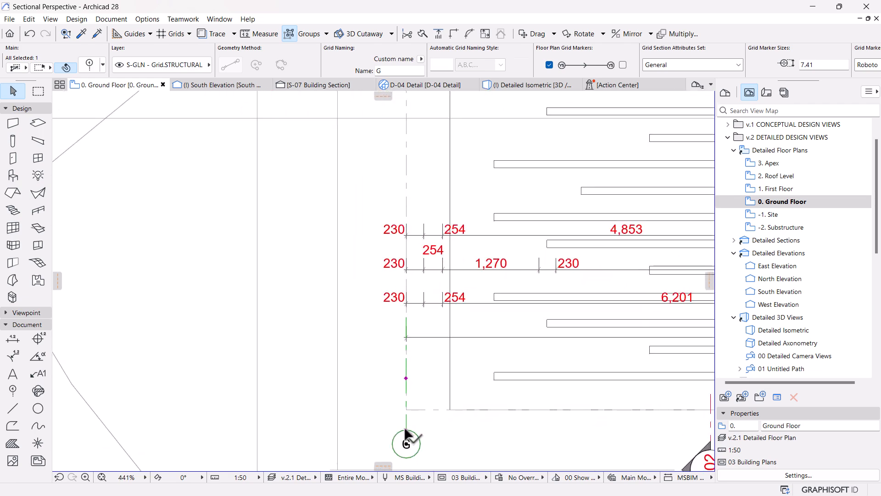
scroll(394, 423, "down", 10)
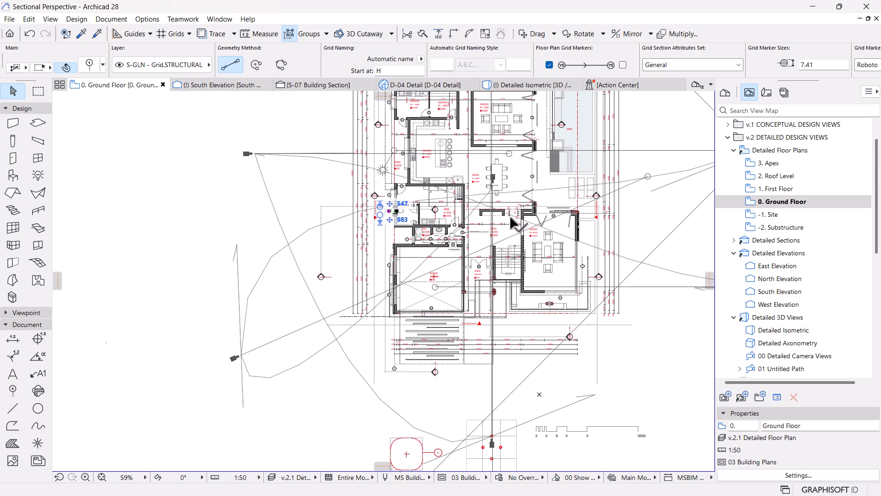
left_click(394, 369)
left_click(393, 369)
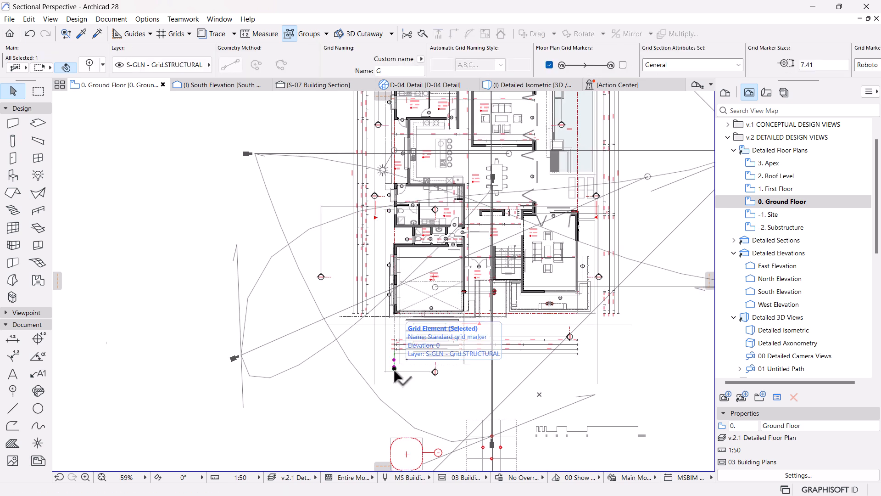
scroll(394, 369, "down", 2)
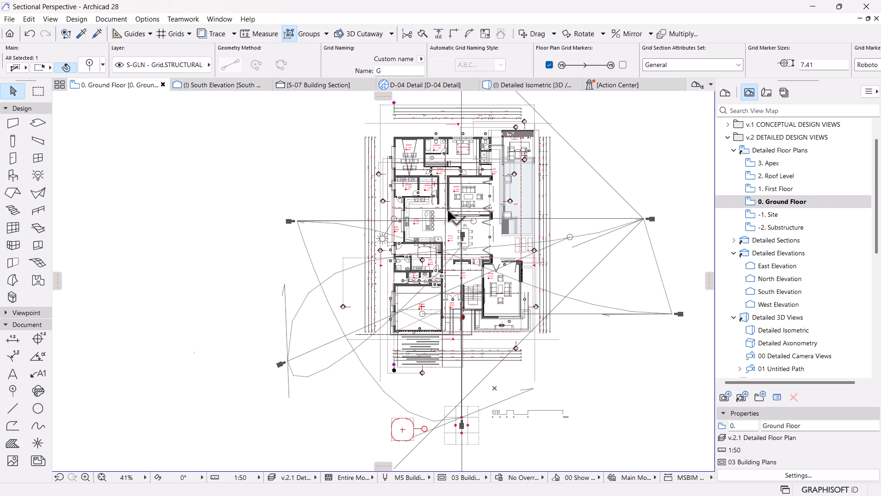
scroll(450, 214, "up", 1)
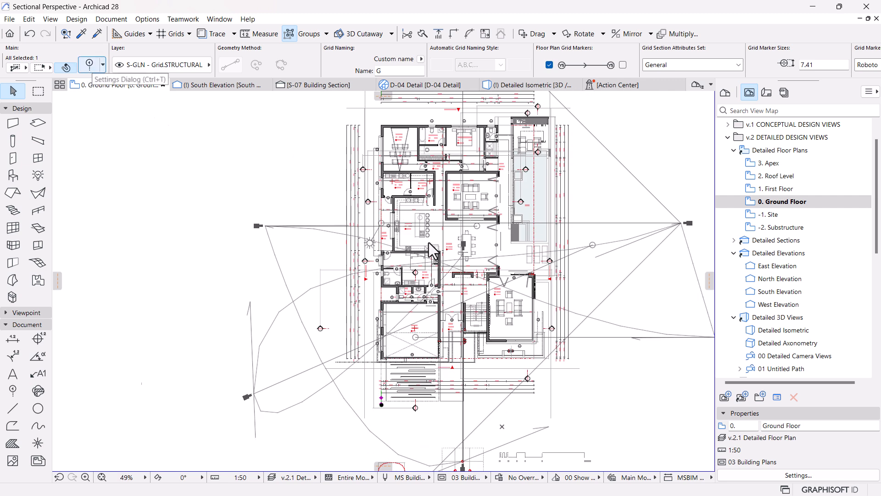
key("ctrl+t")
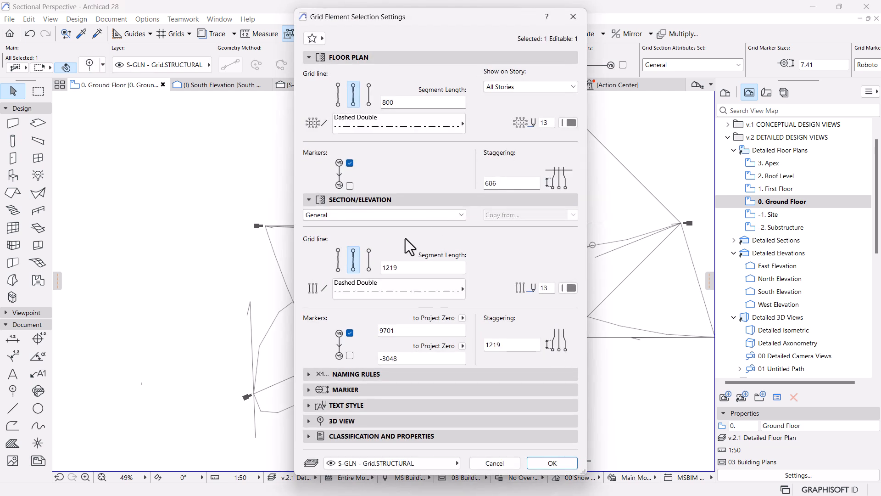
left_click(350, 186)
left_click(555, 463)
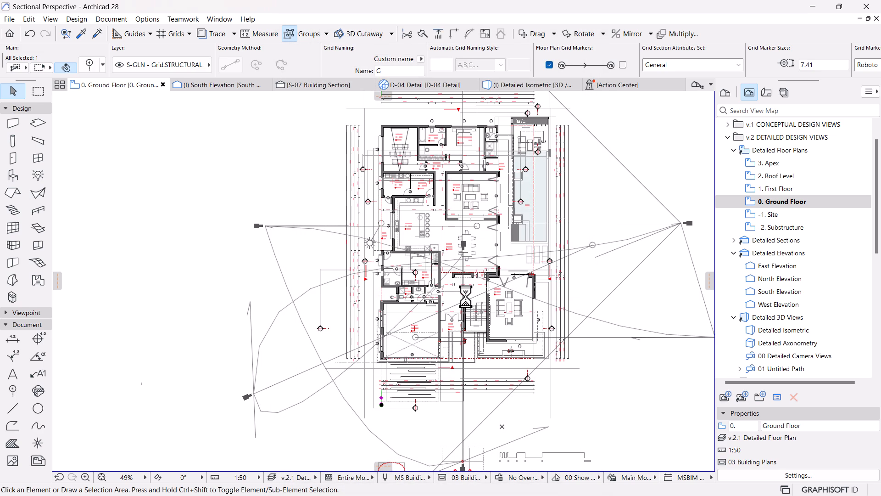
scroll(425, 131, "up", 8)
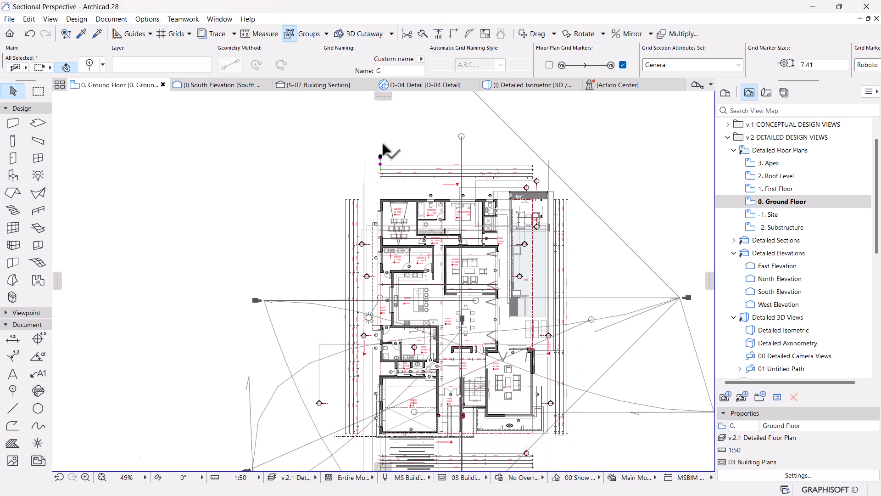
key("Escape")
Step: Rename the grid line at the house's upper-left corner as A
scroll(374, 177, "up", 4)
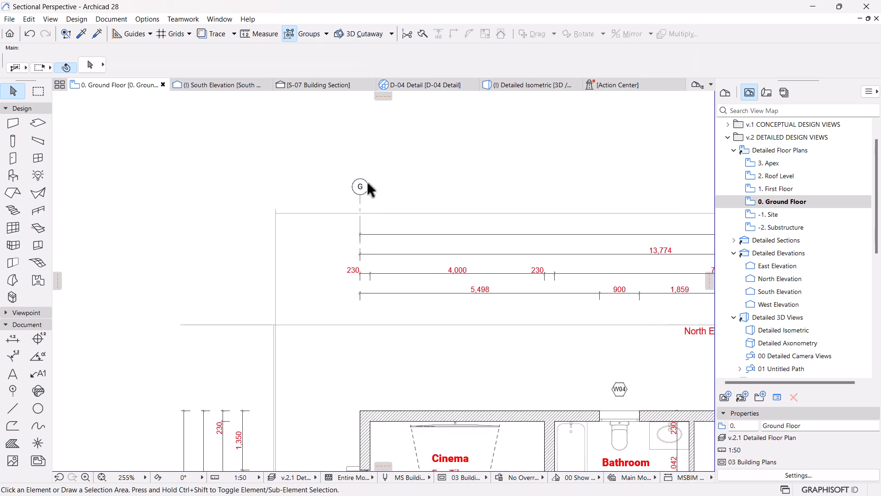
left_click(359, 186)
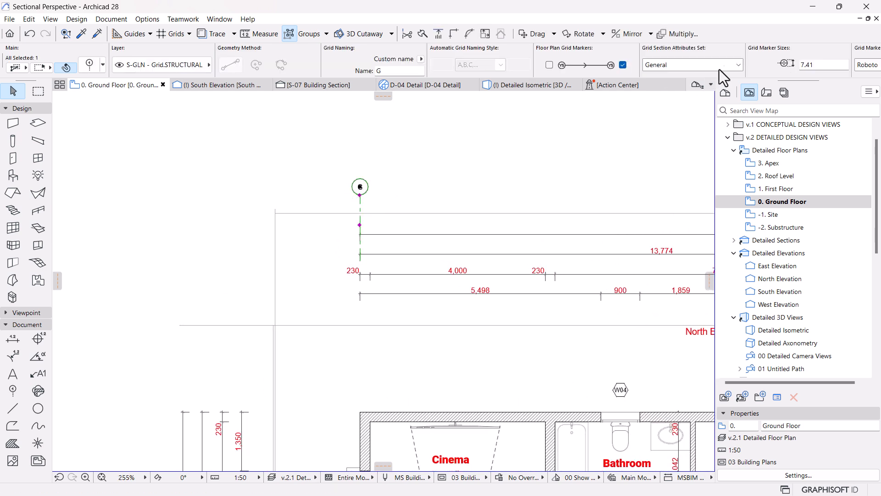
scroll(666, 67, "down", 10)
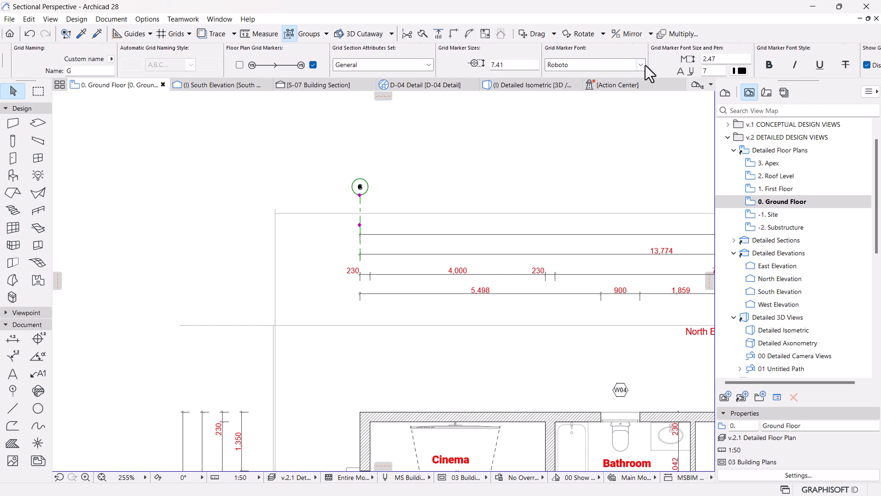
scroll(676, 65, "down", 10)
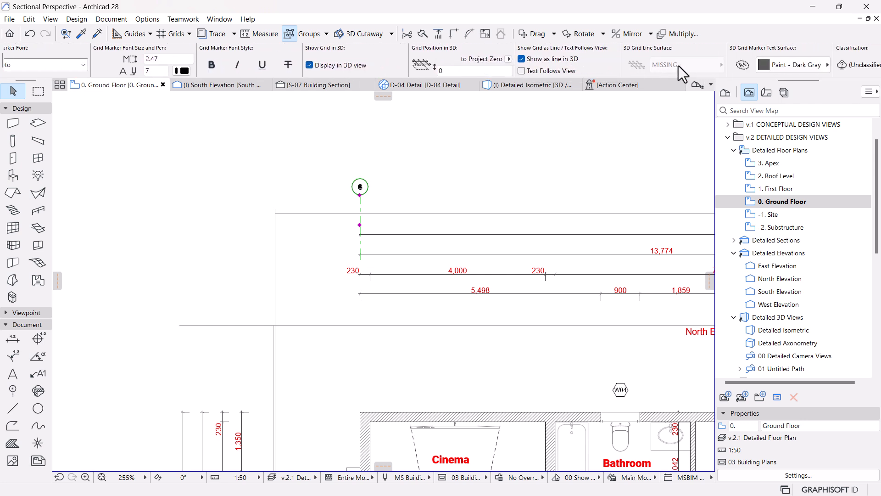
scroll(678, 65, "down", 3)
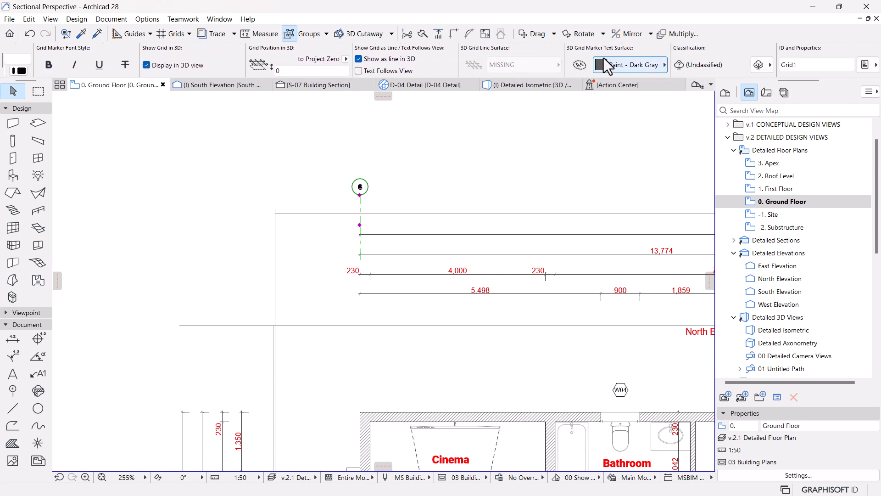
scroll(601, 58, "up", 20)
scroll(532, 67, "up", 6)
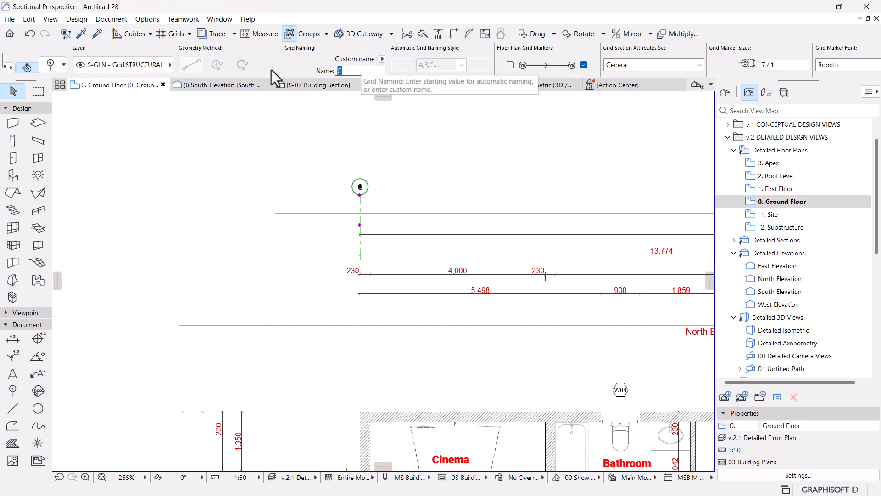
type("A")
Step: Copy grid line A horizontally to the outer right corner of the small bathroom beside the Guest Bedroom
scroll(344, 196, "down", 4)
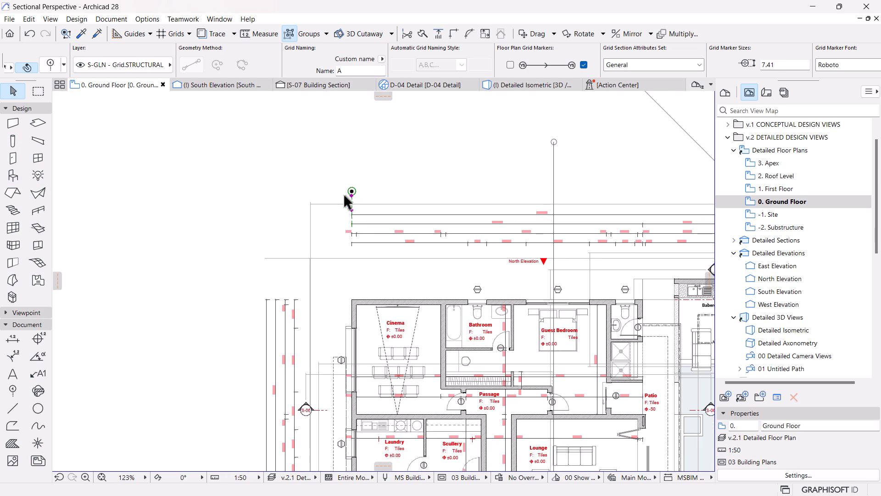
key("ctrl+shift+d")
left_click(351, 250)
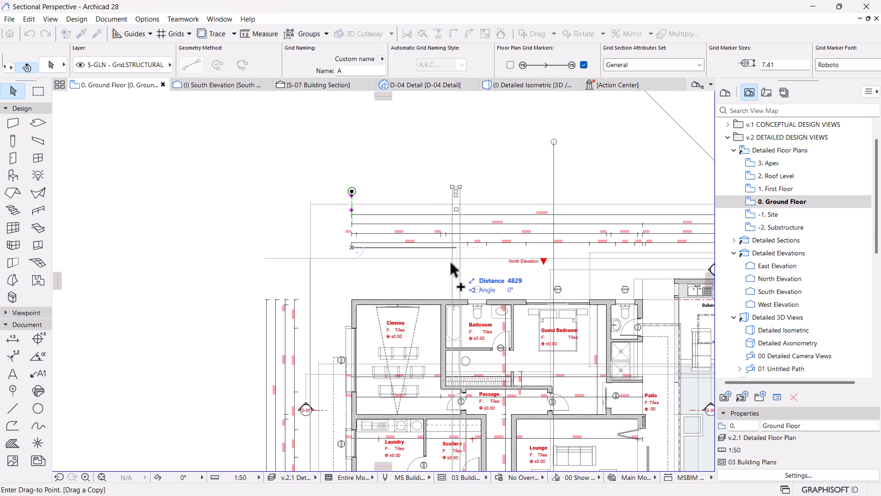
scroll(421, 271, "down", 3)
scroll(491, 291, "up", 5)
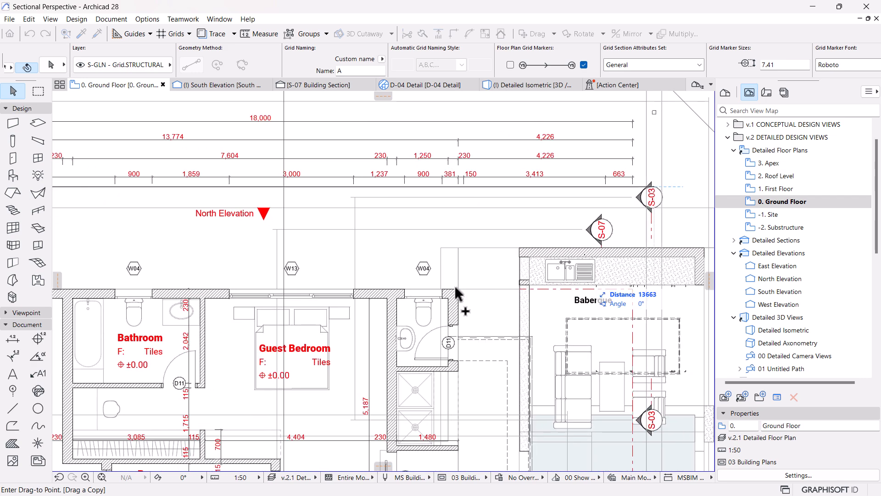
left_click(459, 289)
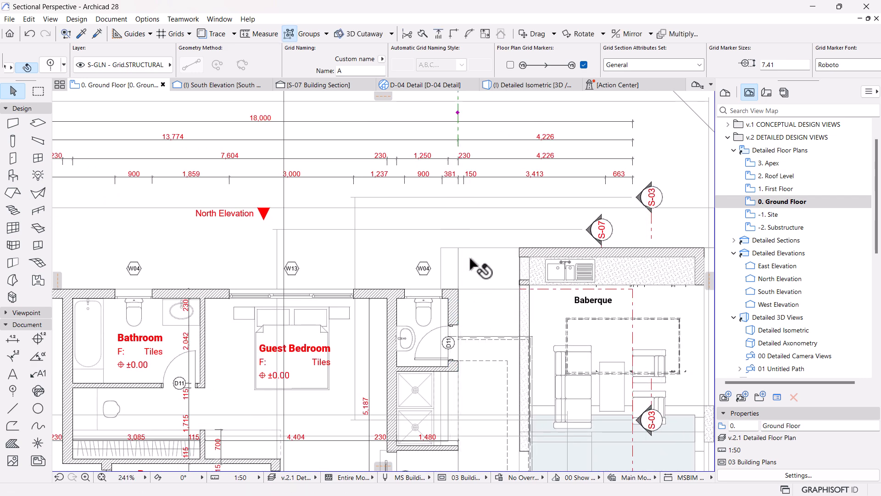
Step: Place another horizontal copy of the grid line at the inner upper-right corner of the Family room's outer wall
scroll(477, 266, "down", 3)
scroll(513, 156, "down", 6)
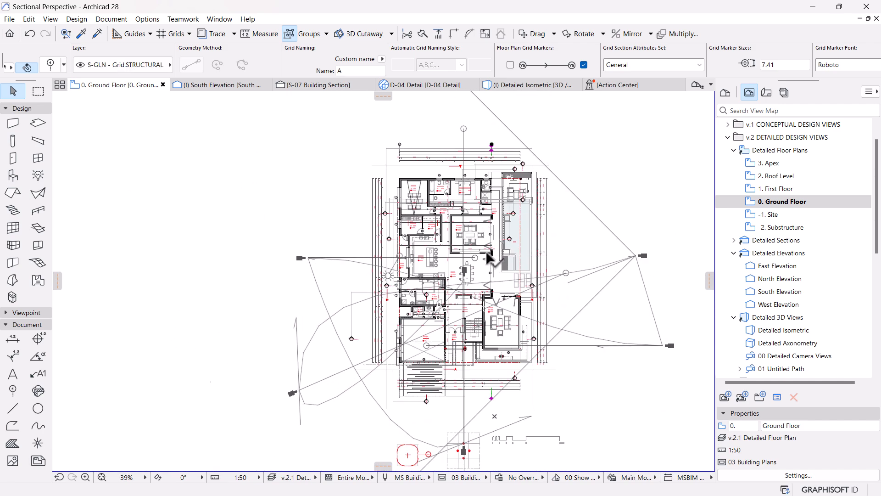
scroll(444, 318, "up", 3)
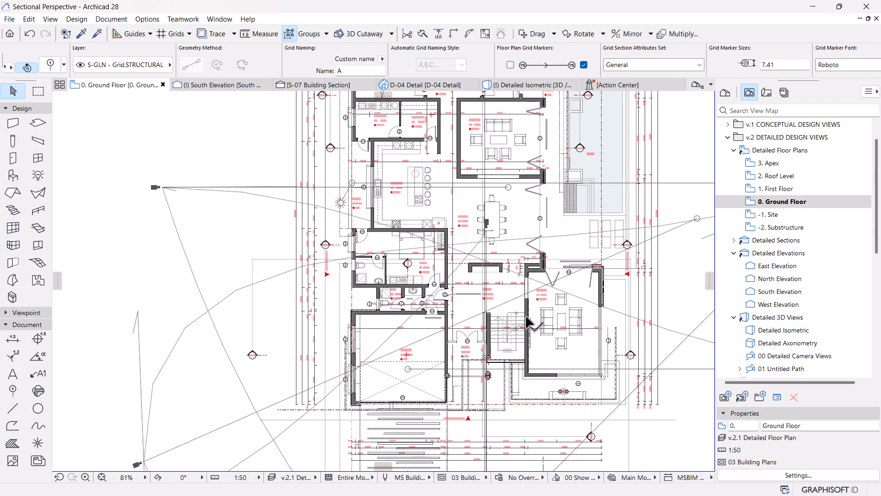
scroll(601, 284, "down", 3)
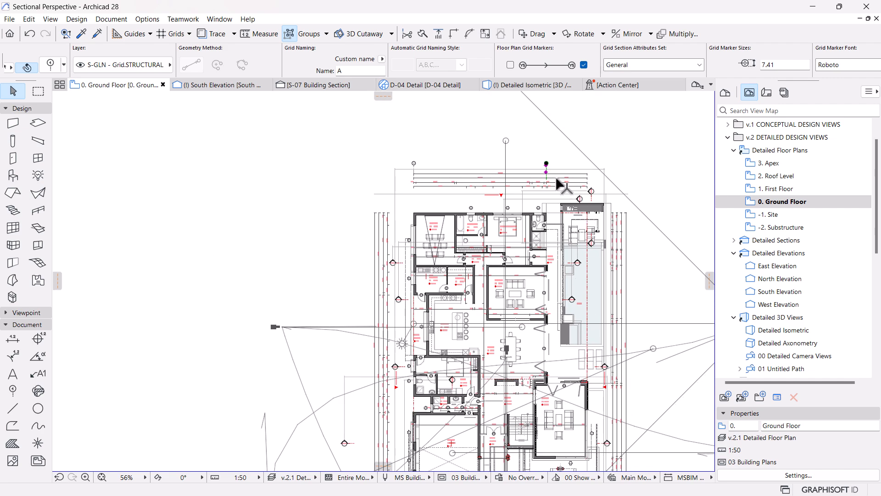
scroll(559, 186, "up", 4)
scroll(522, 173, "down", 4)
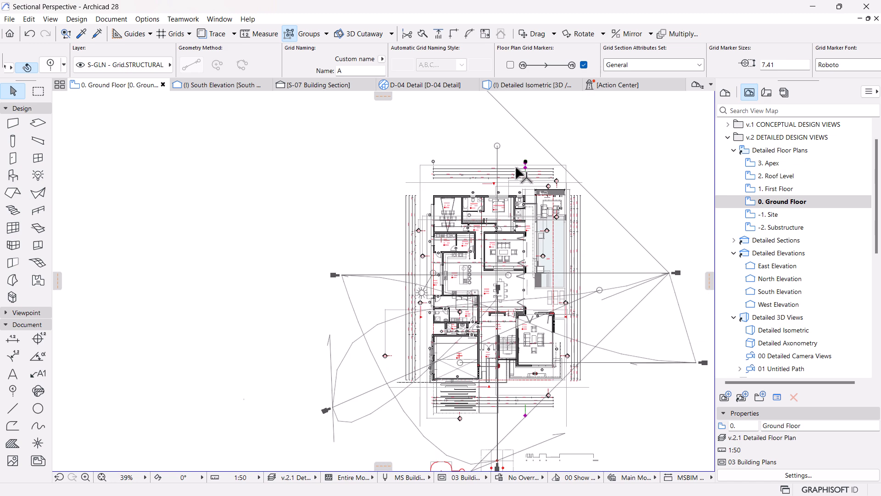
scroll(498, 343, "up", 3)
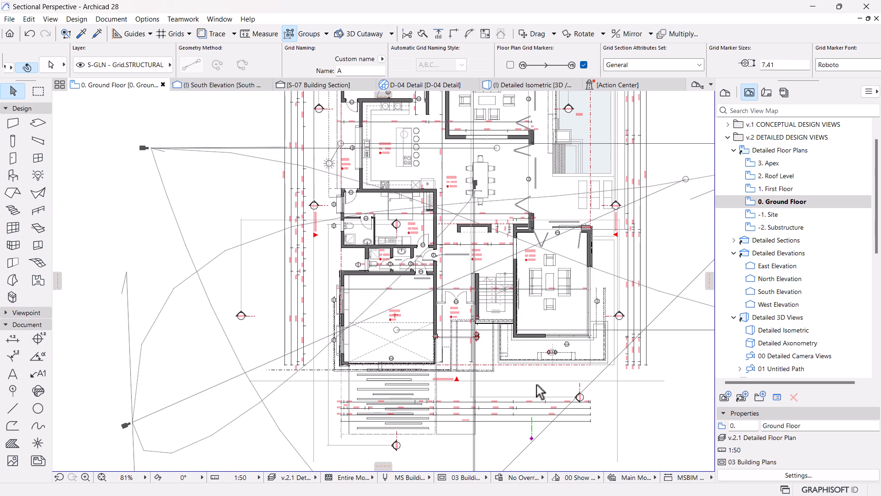
key("ctrl+shift+d")
left_click(531, 428)
scroll(590, 232, "up", 5)
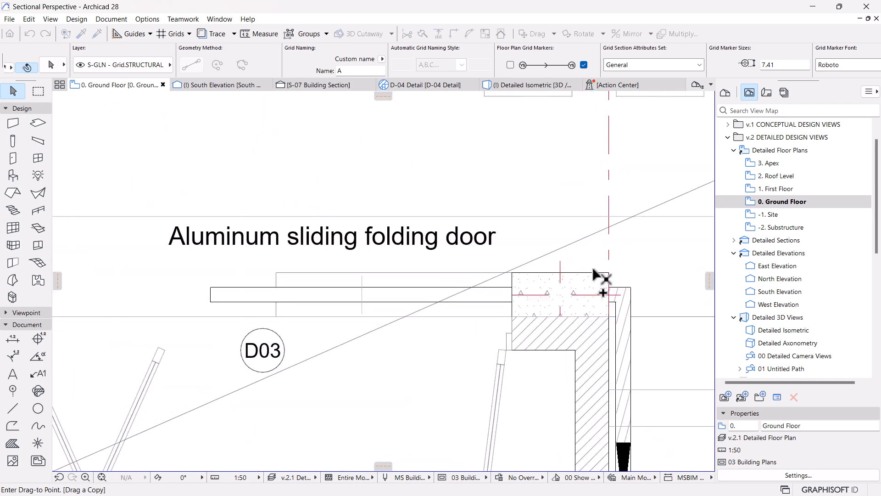
left_click(576, 350)
scroll(601, 283, "down", 5)
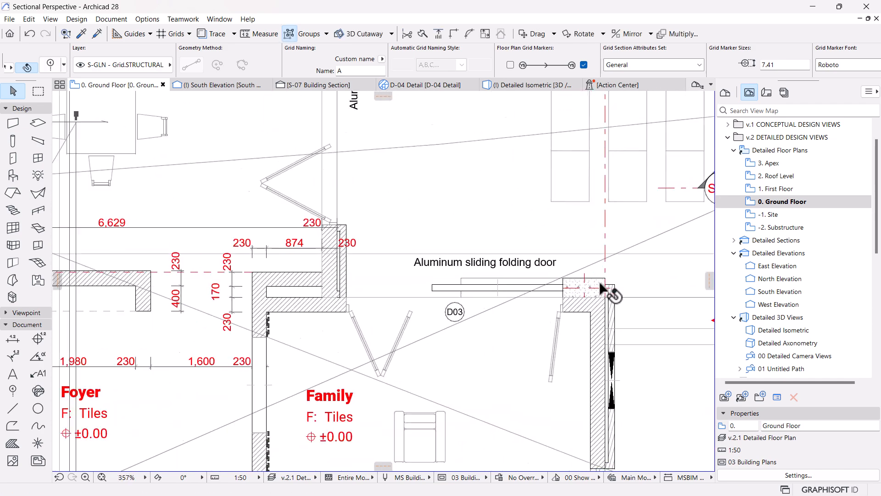
Step: Try to shift the red dashed outline polyline slightly left over the Family room's outer wall, and undo the move
scroll(584, 304, "up", 5)
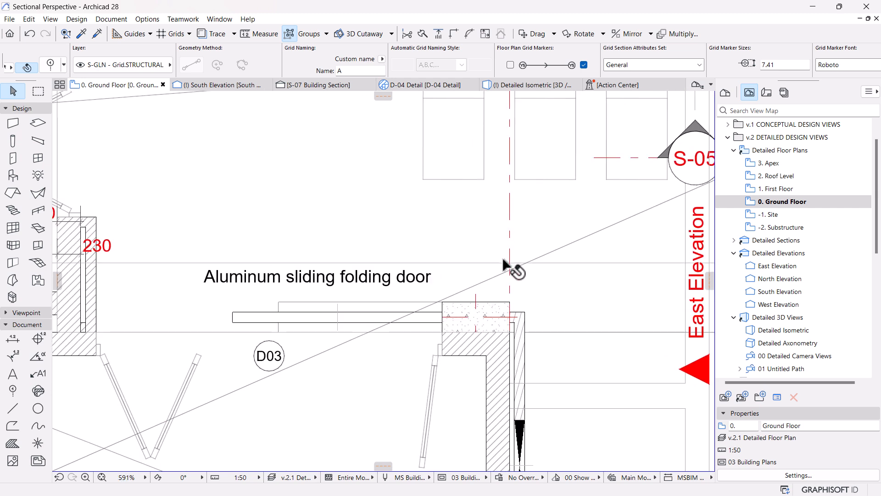
left_click(510, 244)
key("ctrl+d")
left_click(567, 218)
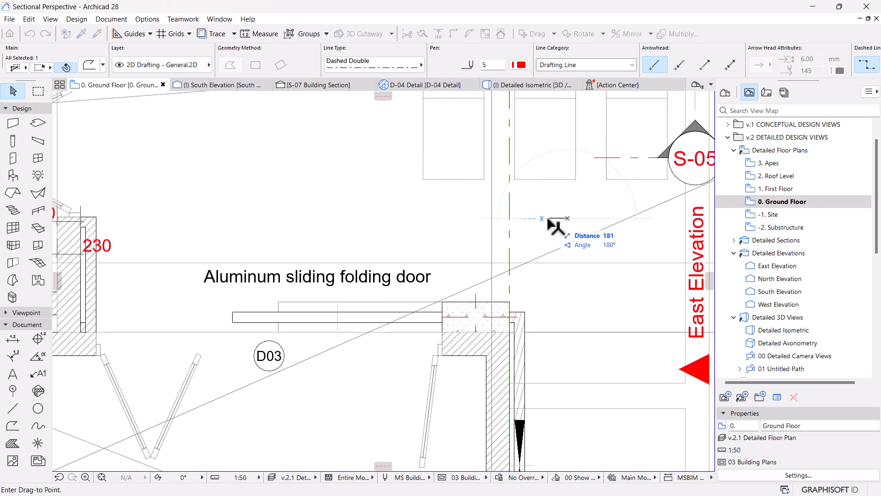
left_click(547, 220)
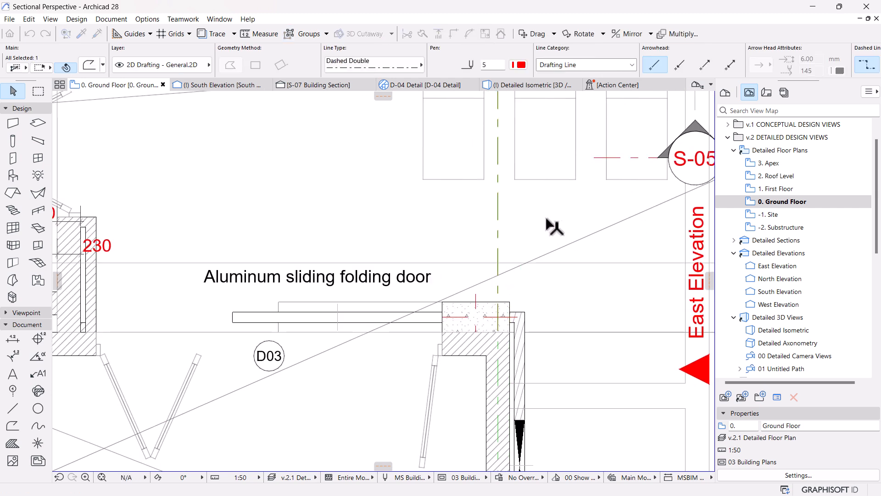
scroll(560, 222, "down", 6)
scroll(579, 244, "down", 3)
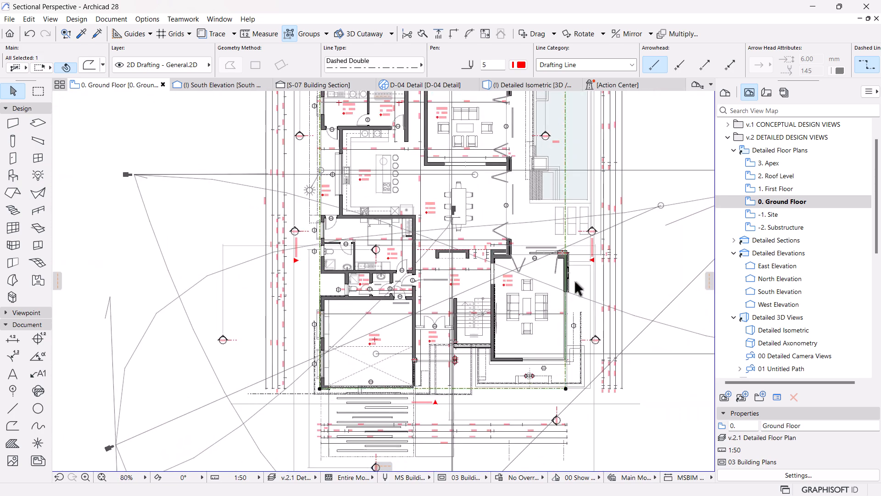
scroll(578, 288, "down", 2)
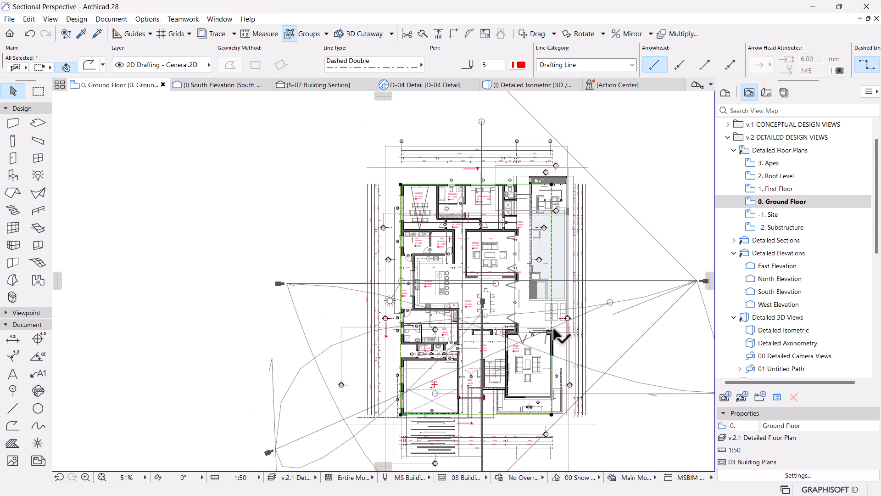
key("ctrl+z")
Step: Move the rightmost grid line horizontally to the inner corner of the Lounge's outer wall beside the Patio
left_click(550, 115)
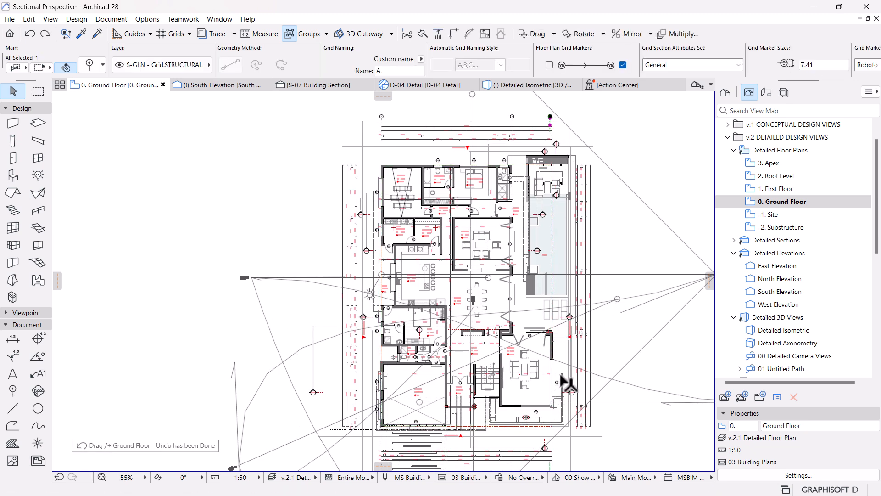
scroll(561, 318, "up", 2)
scroll(561, 317, "down", 3)
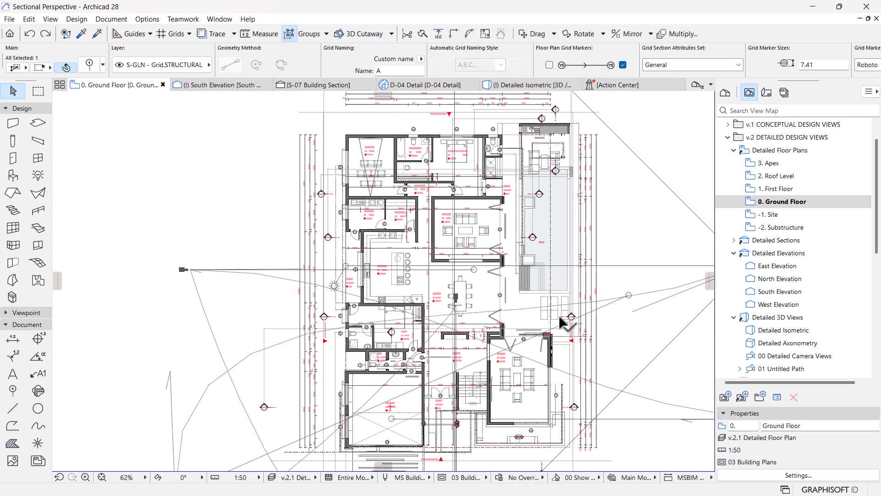
scroll(560, 186, "up", 6)
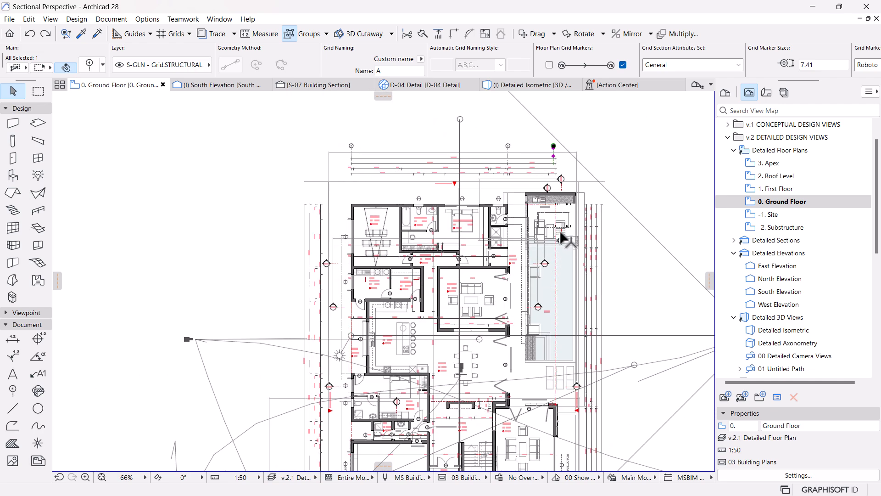
middle_click_drag(578, 173, 576, 217)
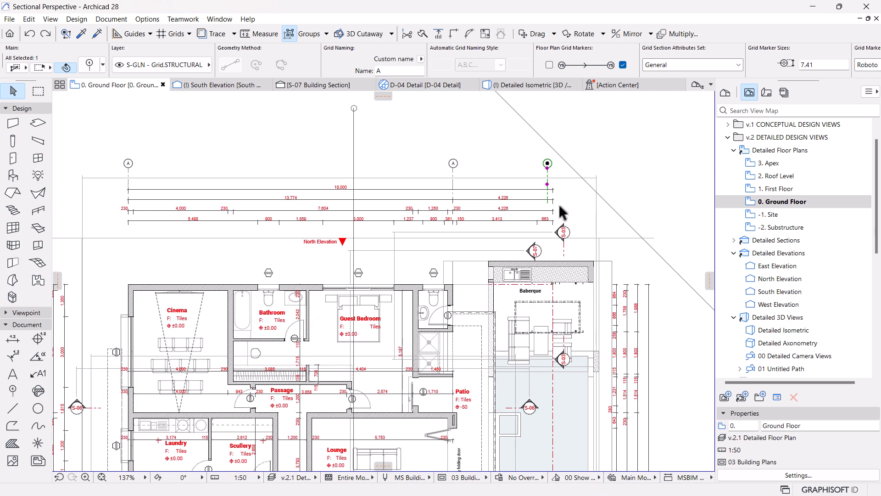
key("ctrl+d")
left_click(547, 203)
scroll(448, 426, "up", 7)
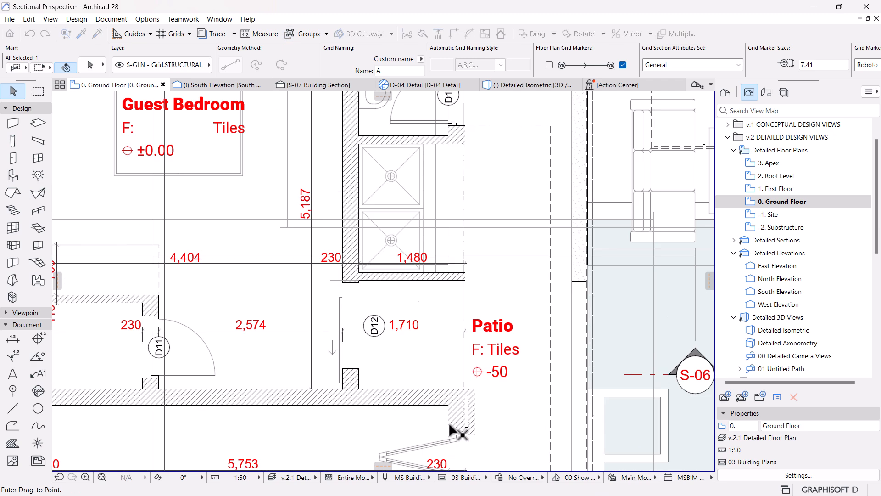
Step: Shift the moved grid line 115 mm to the right, onto the centre of the wall beside the Patio
left_click(507, 390)
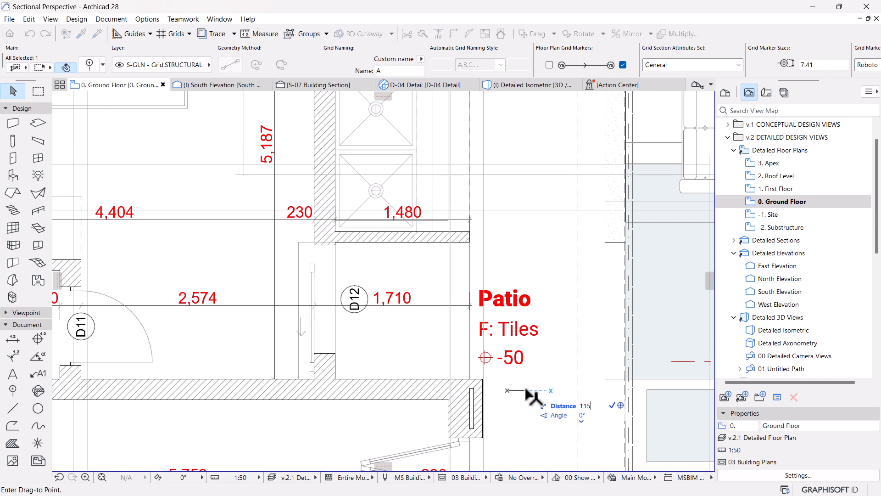
key("Return")
scroll(531, 397, "down", 7)
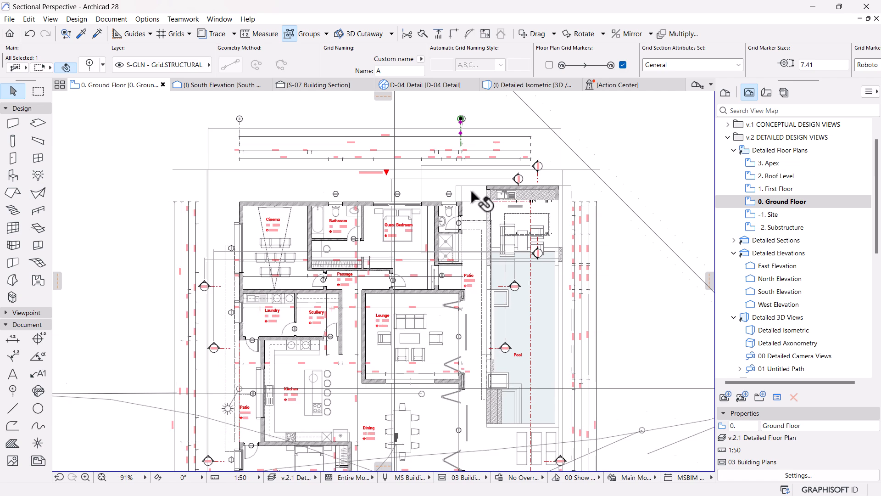
scroll(465, 133, "up", 7)
key("Escape")
key("Escape")
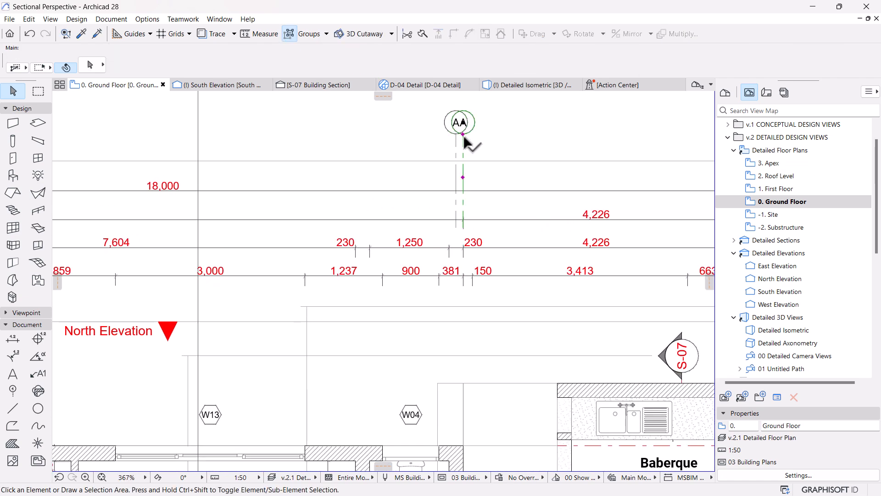
Step: Move the grid line at the small bathroom's outer corner horizontally to the lower-right outer corner of the Family room
left_click(465, 136)
scroll(464, 135, "down", 7)
key("ctrl+d")
left_click(470, 137)
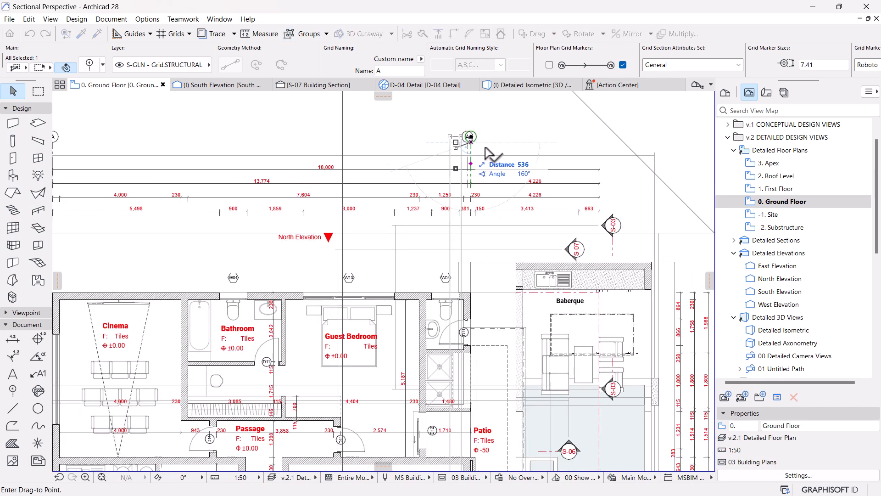
scroll(465, 148, "down", 7)
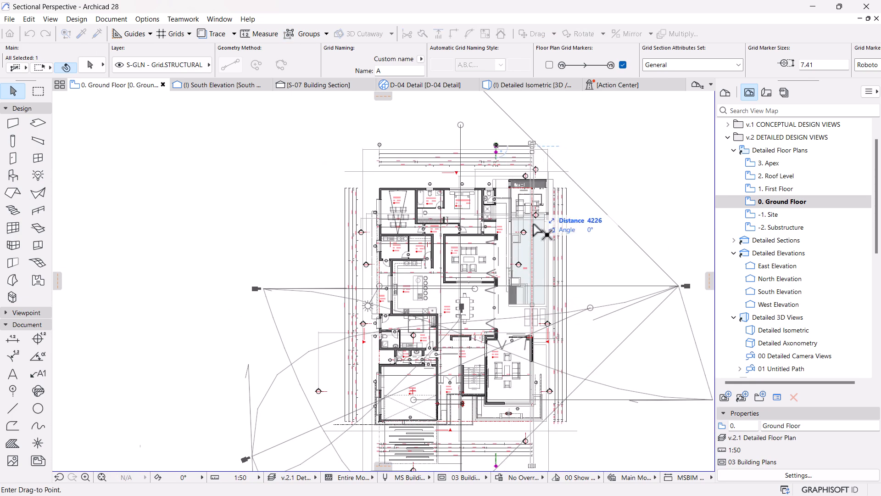
scroll(545, 418, "up", 8)
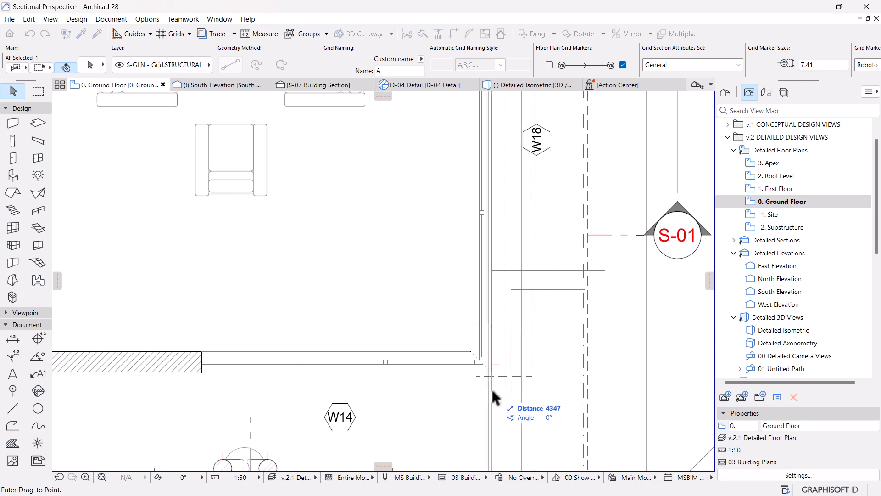
left_click(491, 371)
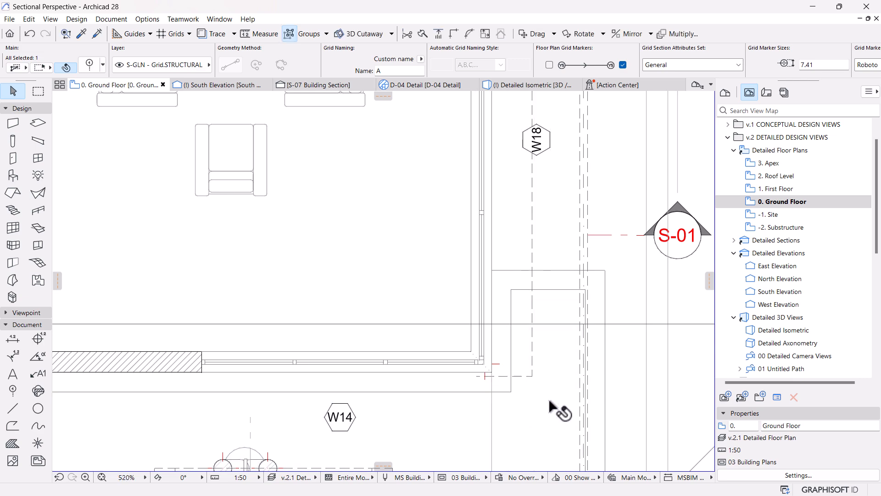
Step: Shift the Family room grid line slightly left, onto the centre of the outer wall
scroll(488, 315, "down", 4)
scroll(479, 347, "down", 5)
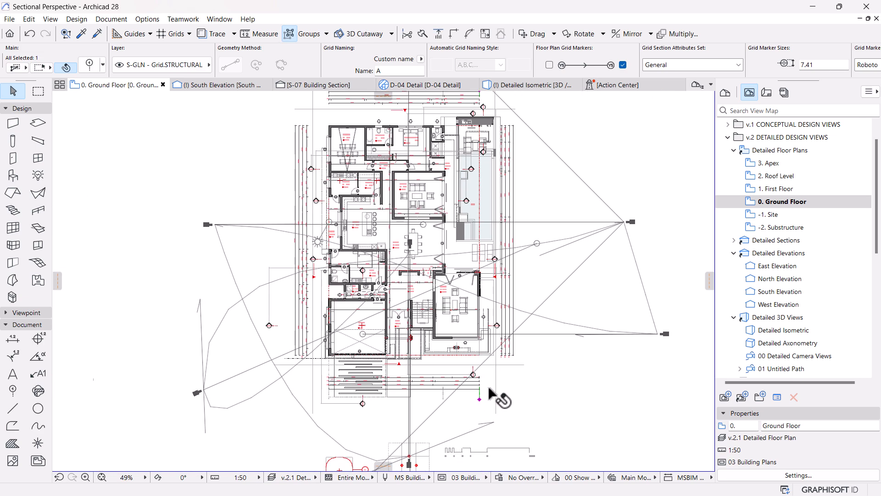
key("ctrl+d")
left_click(549, 408)
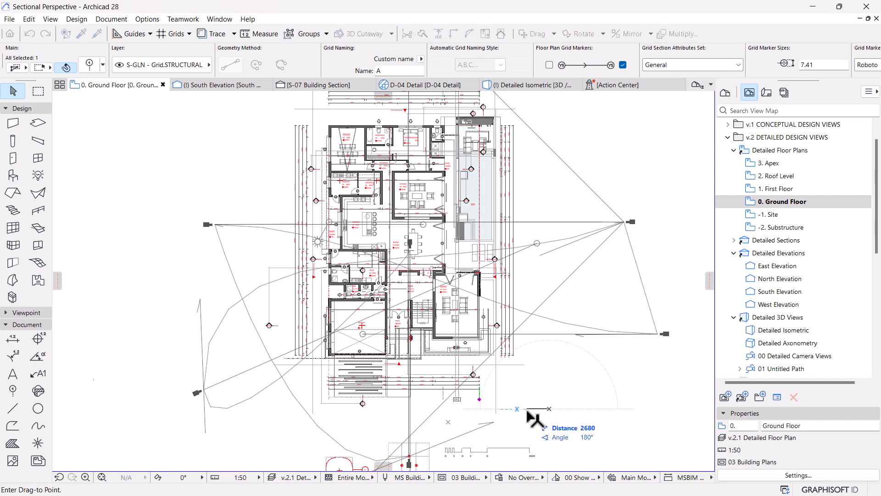
key("Return")
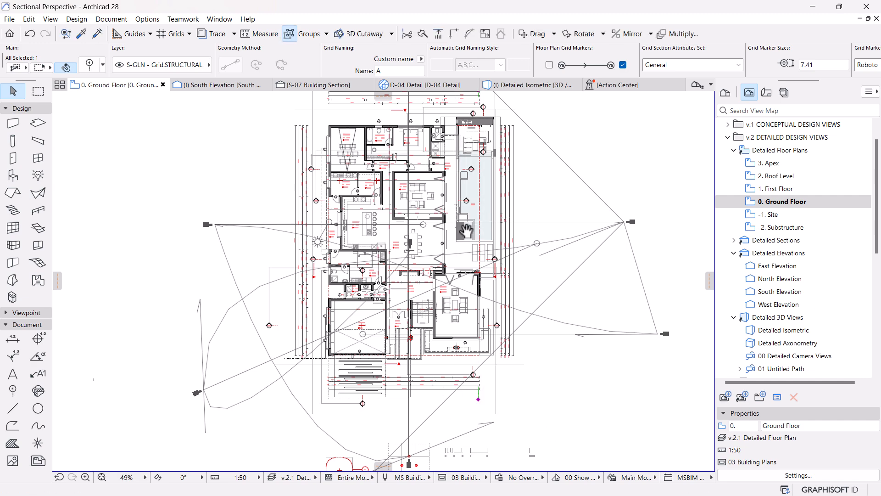
middle_click_drag(459, 219, 484, 284)
scroll(482, 145, "up", 5)
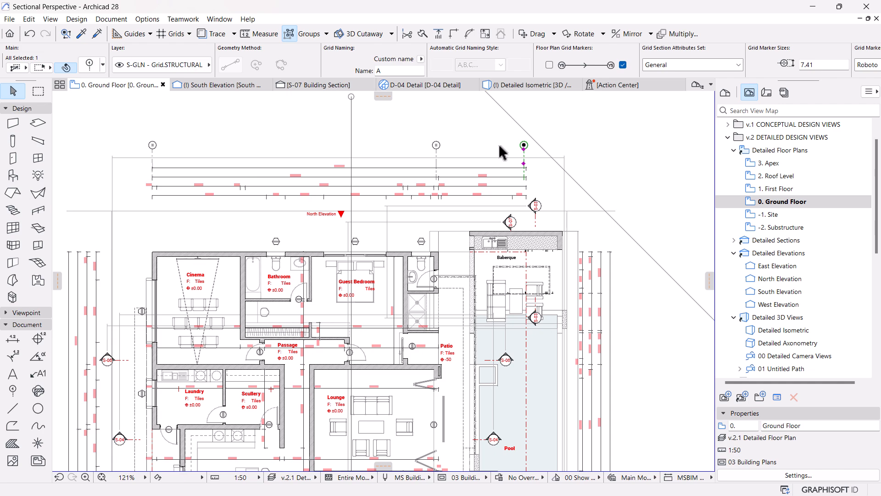
Step: Copy the rightmost grid line horizontally to the outer upper-right corner of the Staff room wall beside the Dining area
scroll(529, 158, "down", 2)
middle_click_drag(472, 185, 490, 127)
scroll(480, 151, "down", 3)
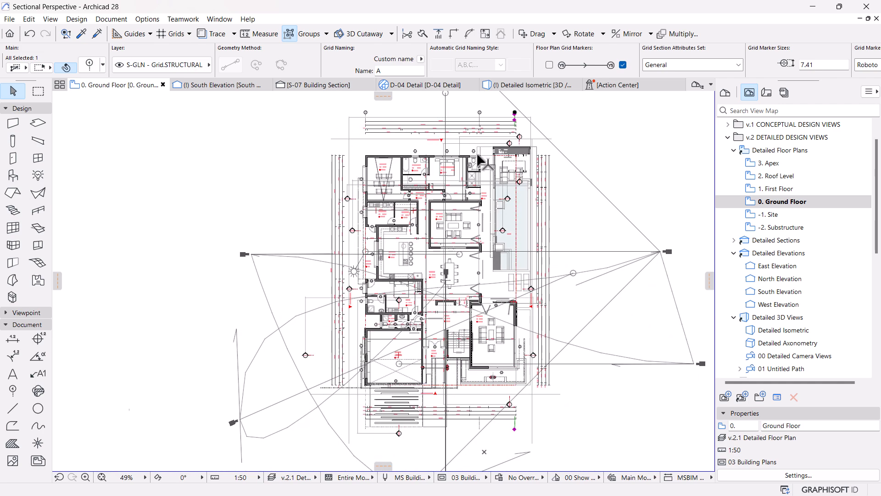
scroll(411, 328, "up", 3)
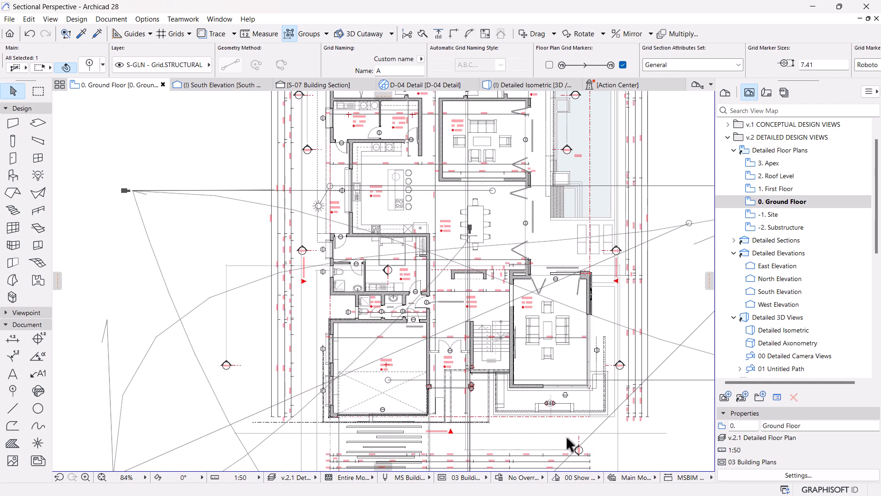
scroll(579, 448, "down", 3)
scroll(516, 196, "up", 3)
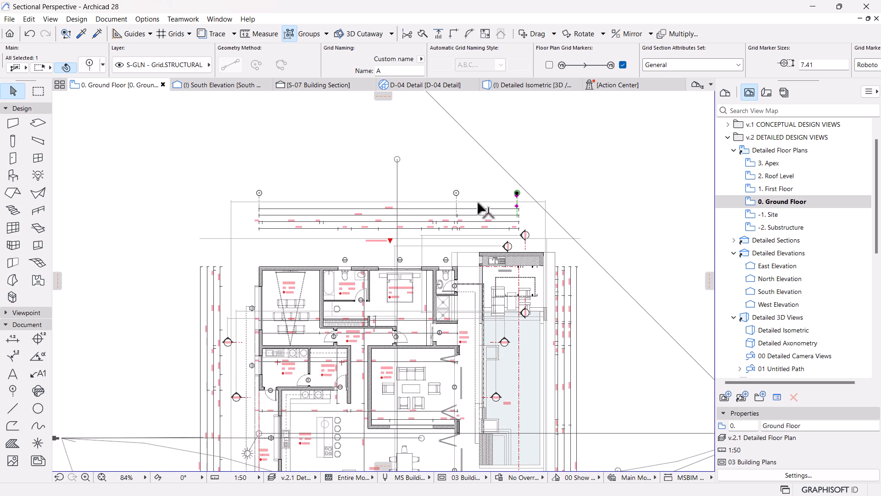
key("ctrl+d")
left_click(515, 206)
scroll(410, 211, "down", 3)
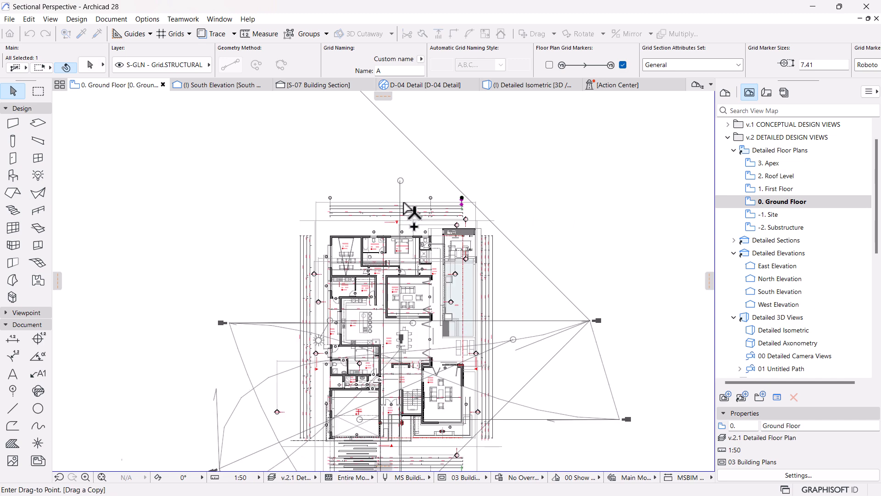
scroll(393, 362, "up", 5)
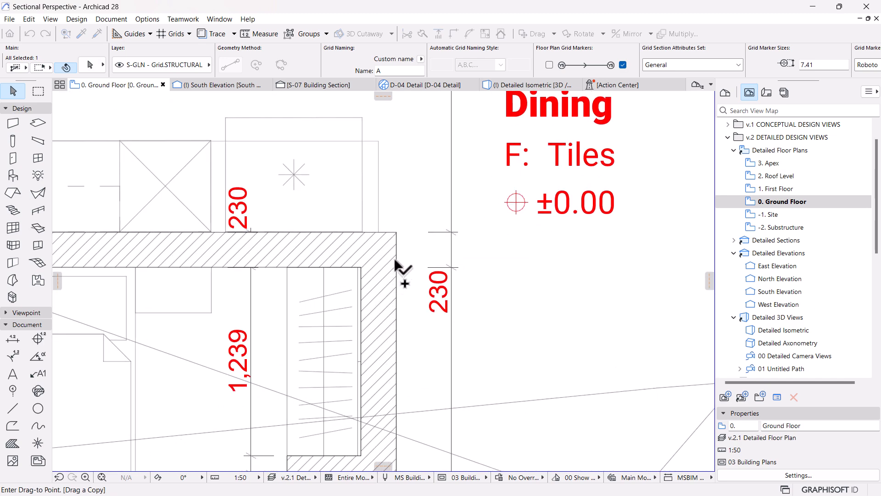
left_click(397, 231)
Step: Shift the copied Staff room grid line 115 mm to the left, onto the wall's centre
scroll(393, 321, "down", 3)
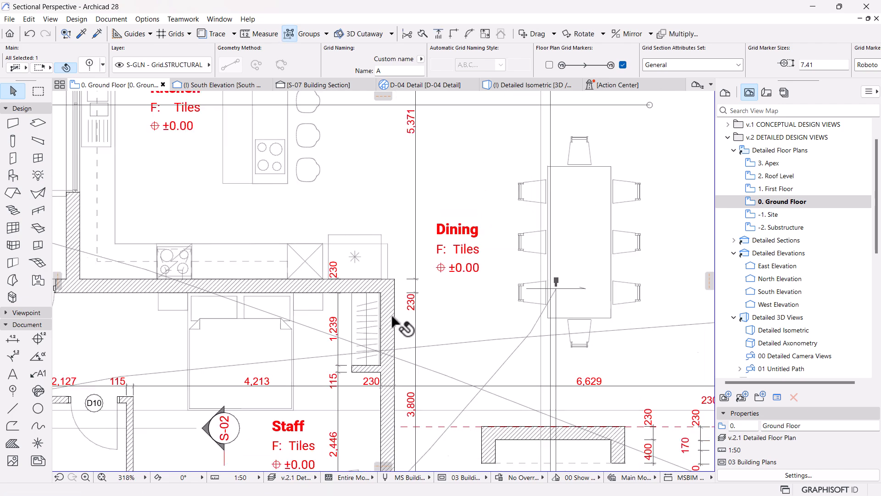
scroll(393, 316, "down", 10)
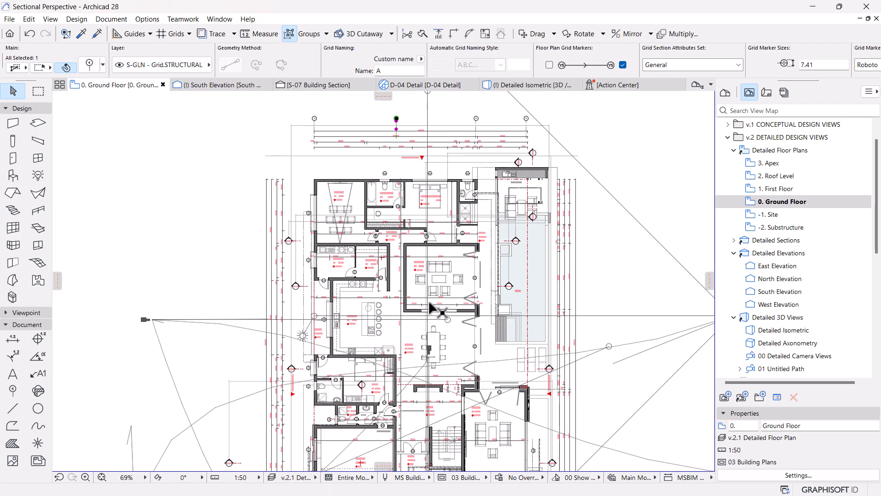
key("ctrl+d")
left_click(666, 163)
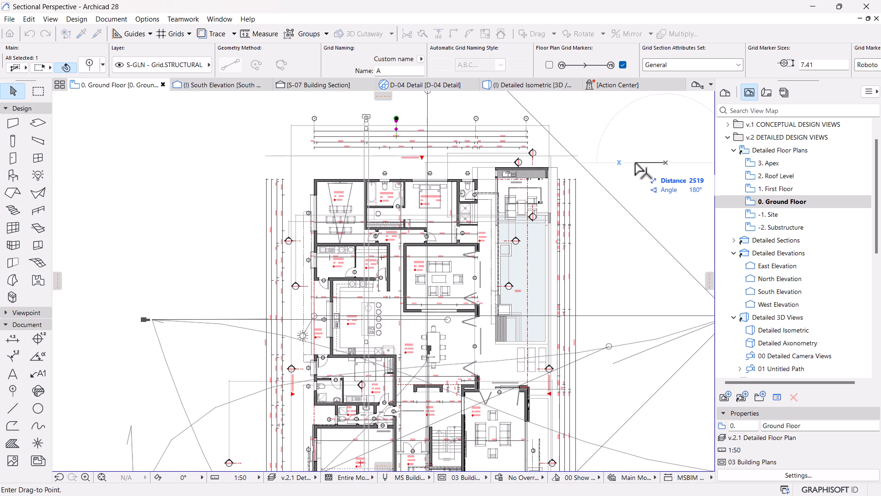
type("115")
key("Return")
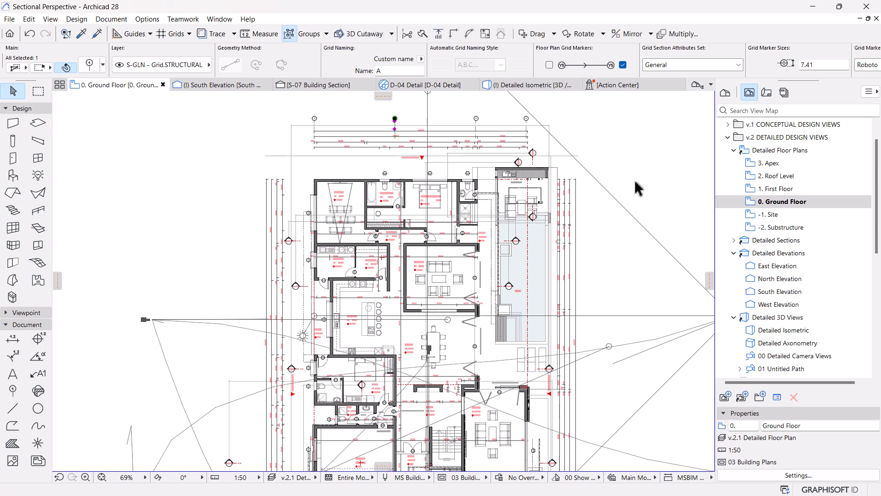
scroll(455, 128, "up", 4)
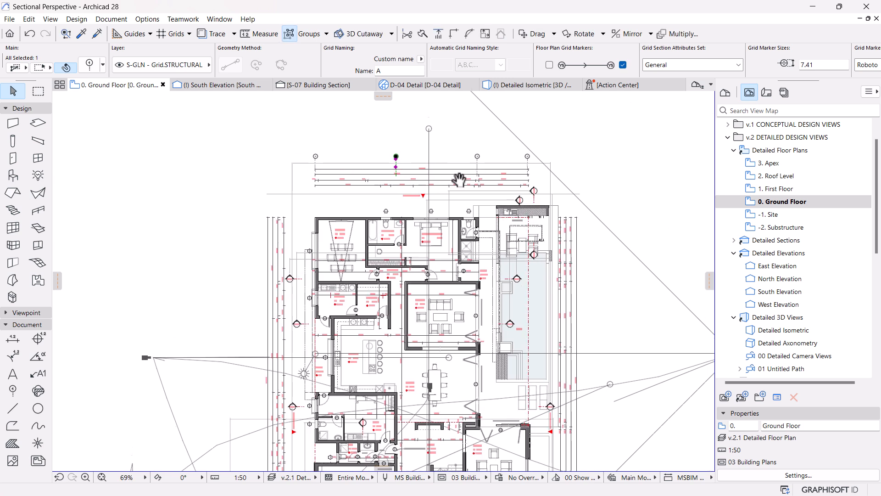
scroll(477, 176, "up", 3)
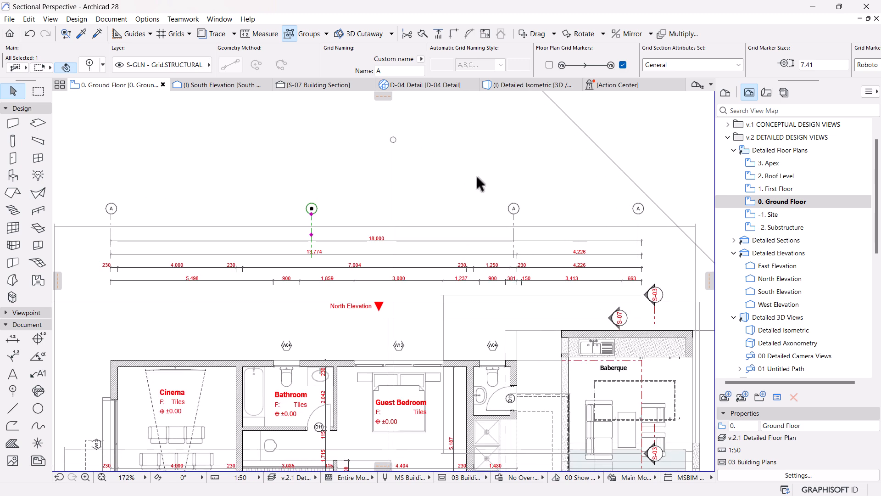
Step: Rename the second grid line from the left as B and the third as C
scroll(476, 176, "down", 3)
middle_click_drag(480, 203, 469, 252)
scroll(408, 250, "up", 4)
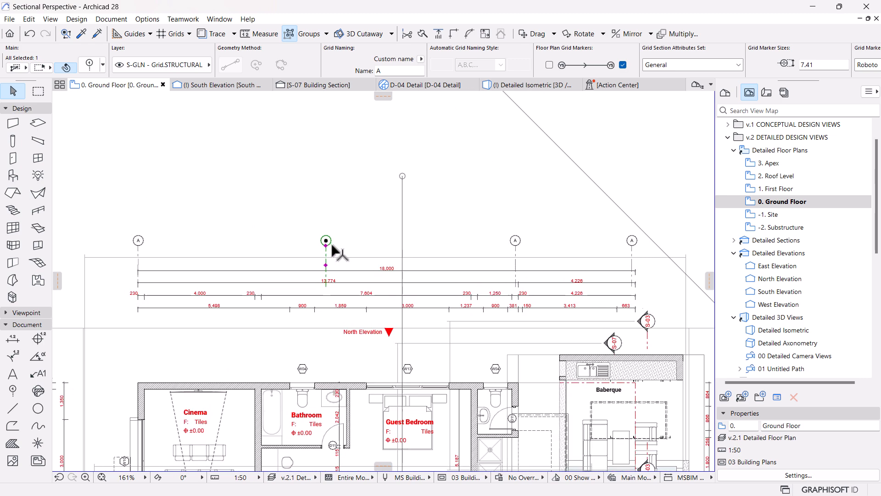
left_click(378, 71)
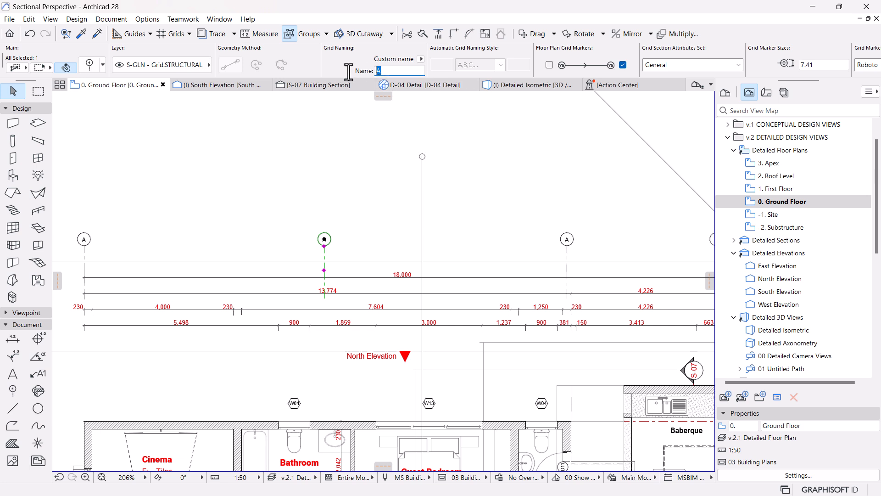
type("b")
type("C")
key("Return")
Step: Rename the rightmost grid line above the plan as D
scroll(439, 174, "down", 5)
scroll(517, 230, "up", 6)
scroll(505, 216, "up", 2)
left_click(482, 196)
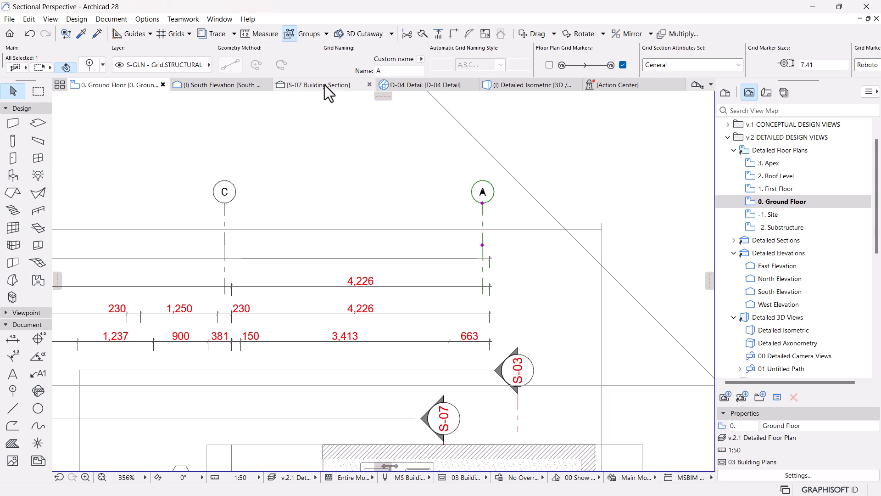
type("D")
key("Return")
scroll(516, 216, "down", 12)
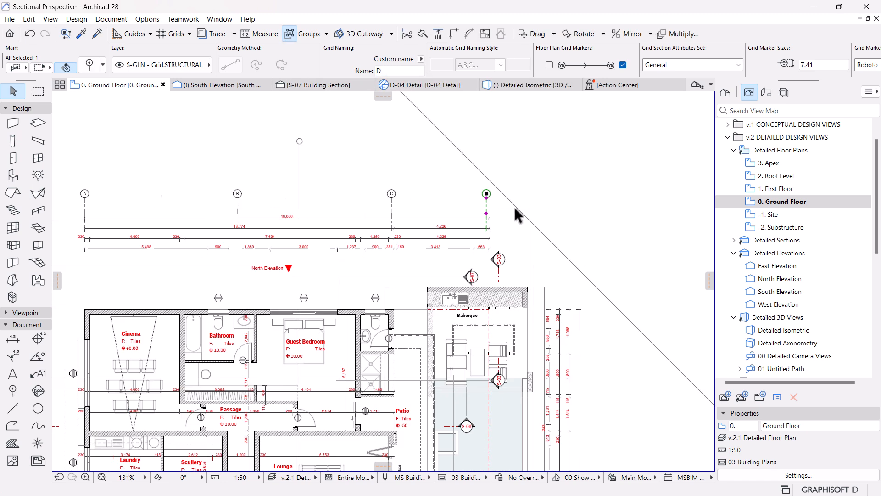
Step: Examine the ground floor plan from the named grid lines down along the house's outer walls
scroll(515, 218, "up", 5)
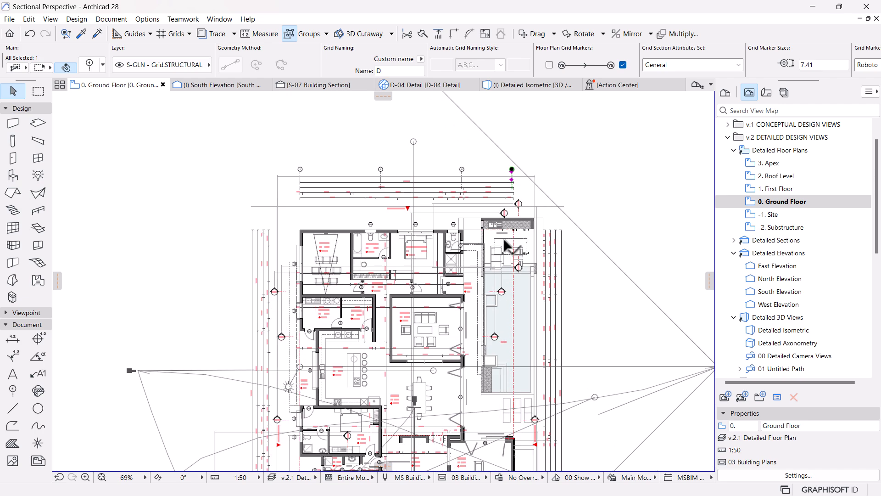
middle_click_drag(447, 231, 449, 207)
scroll(499, 207, "down", 3)
middle_click_drag(476, 245, 439, 232)
scroll(403, 256, "up", 2)
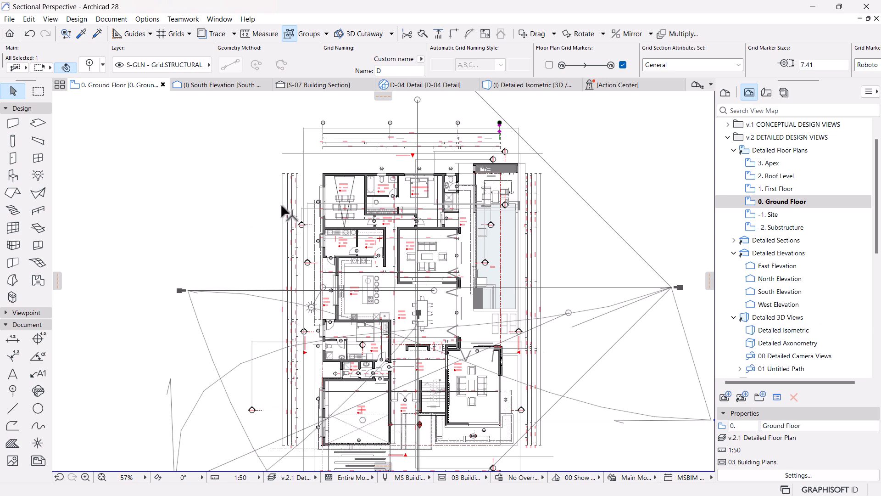
middle_click_drag(294, 220, 306, 173)
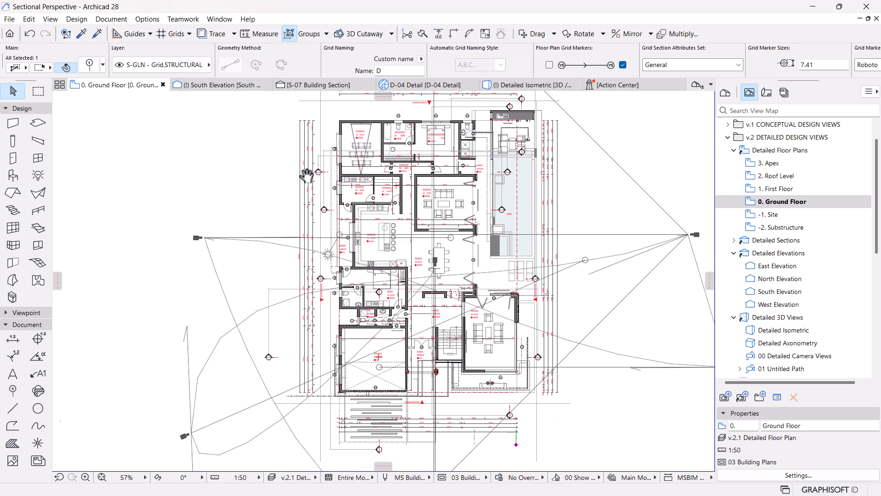
scroll(353, 349, "up", 3)
scroll(458, 380, "down", 3)
middle_click_drag(514, 285, 477, 291)
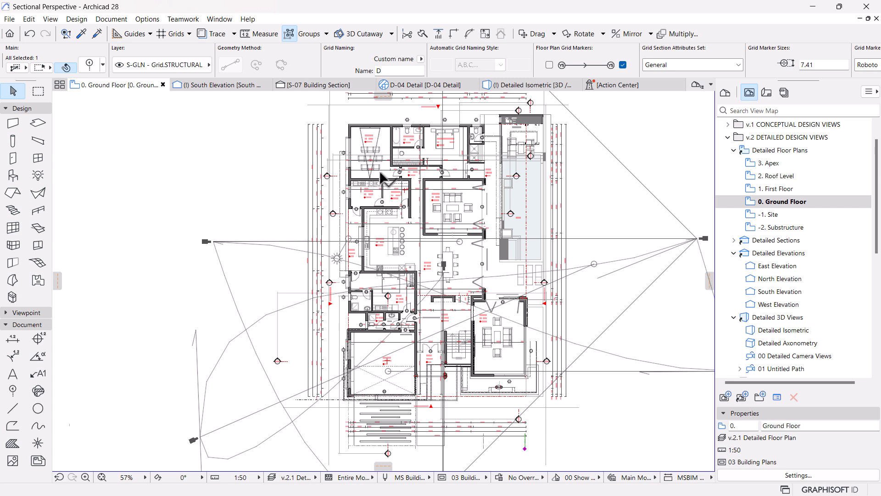
Step: Return to the South Elevation and examine the named grid lines, the dimension chain and the facade beneath them
middle_click_drag(486, 157, 478, 210)
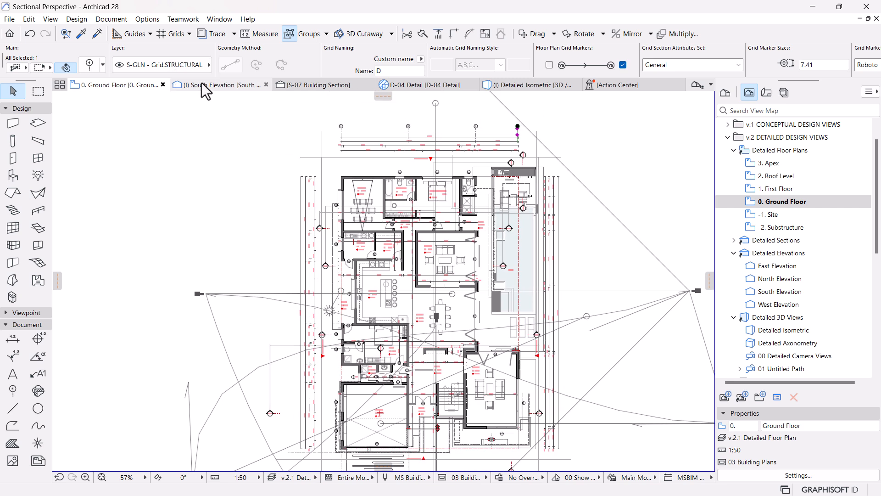
left_click(204, 87)
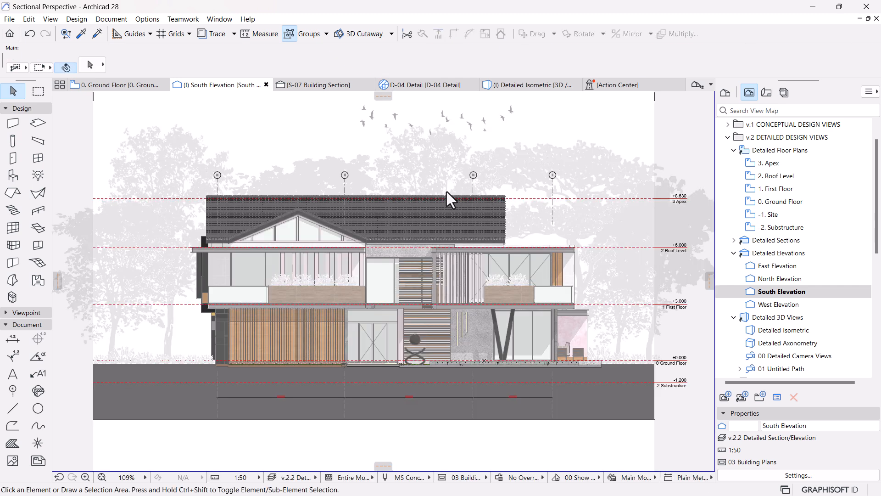
scroll(554, 197, "up", 2)
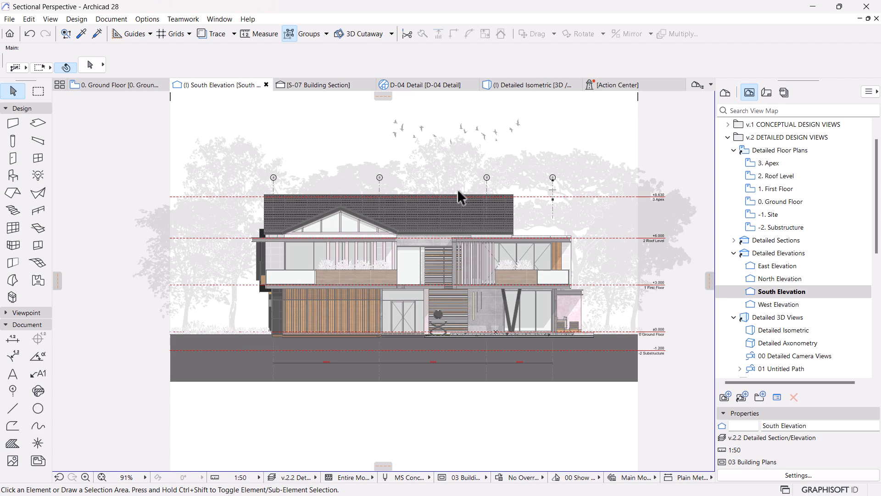
scroll(282, 377, "up", 2)
scroll(287, 377, "up", 1)
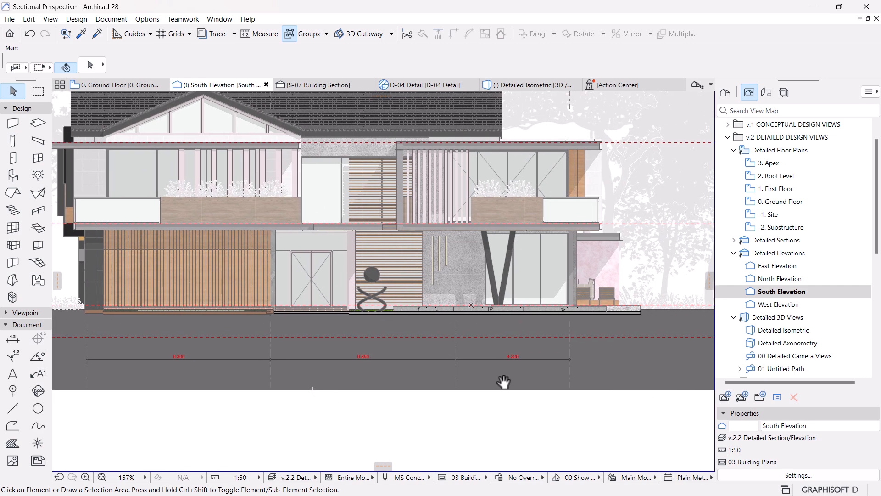
scroll(568, 338, "down", 2)
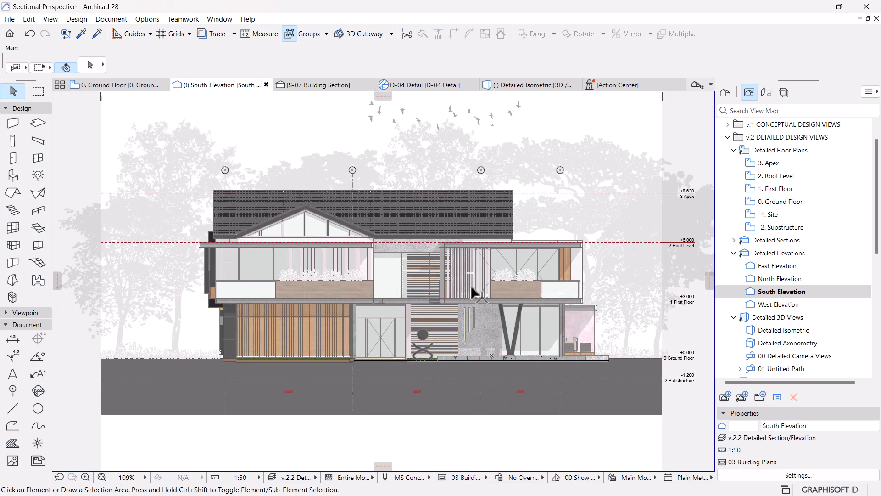
scroll(479, 280, "down", 1)
scroll(491, 319, "up", 2)
scroll(440, 285, "down", 1)
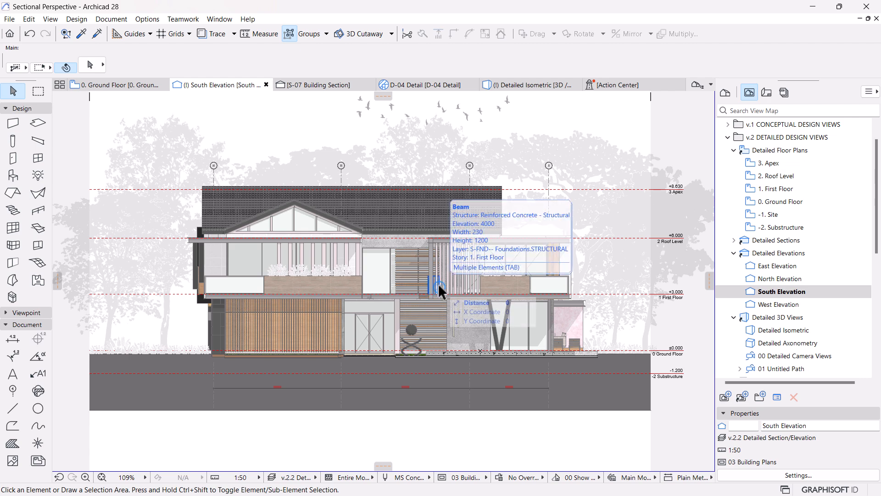
scroll(401, 317, "up", 2)
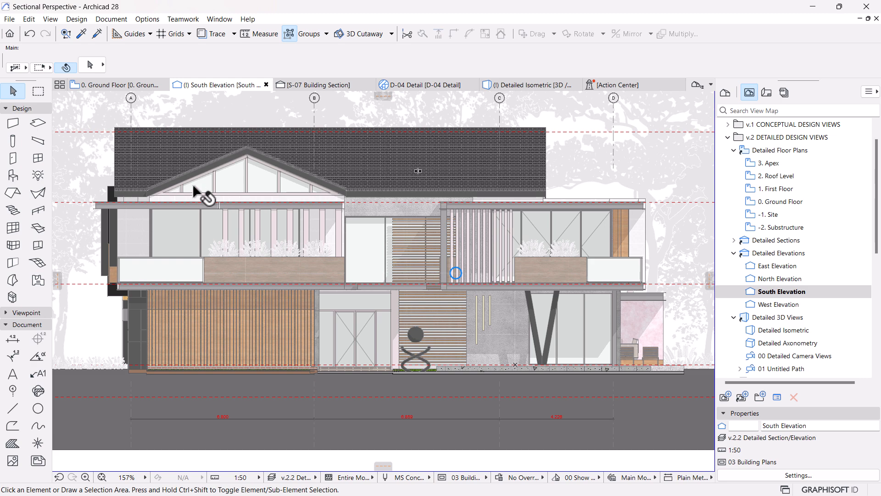
Step: Open the Library Manager and locate the MSBIM Human Figures 2D library among the project's loaded libraries
left_click(9, 20)
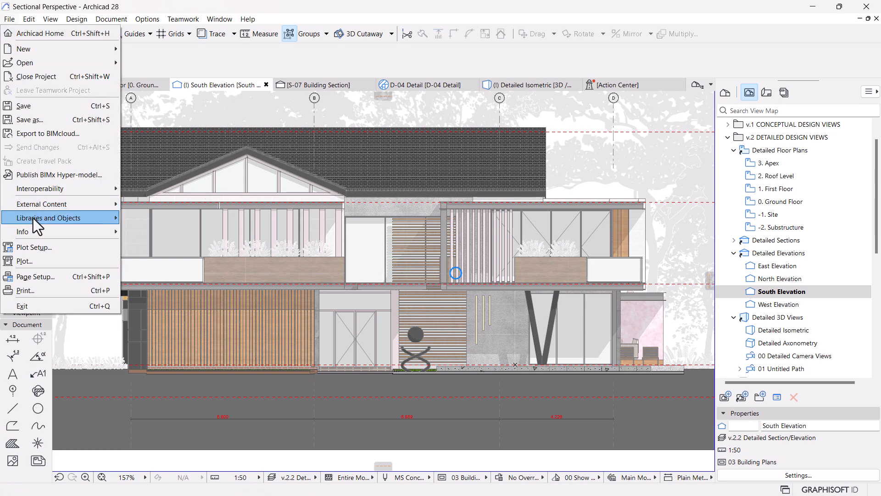
mouse_move(34, 219)
left_click(170, 217)
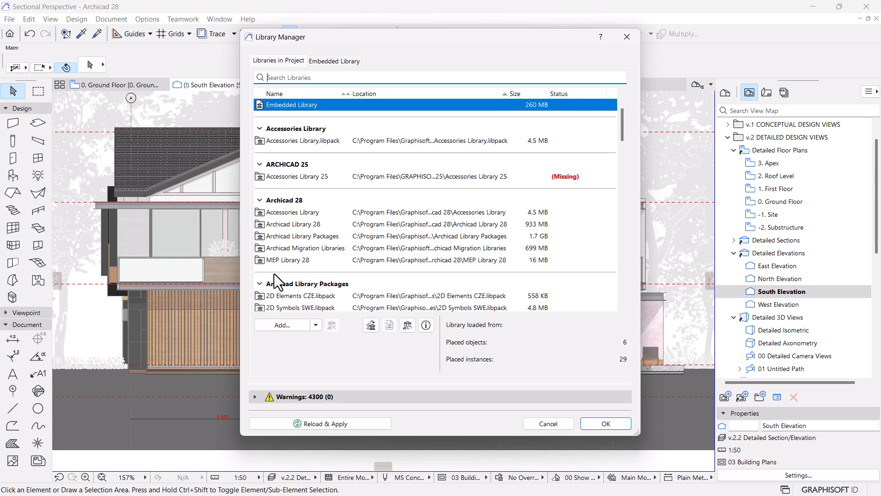
scroll(330, 237, "down", 15)
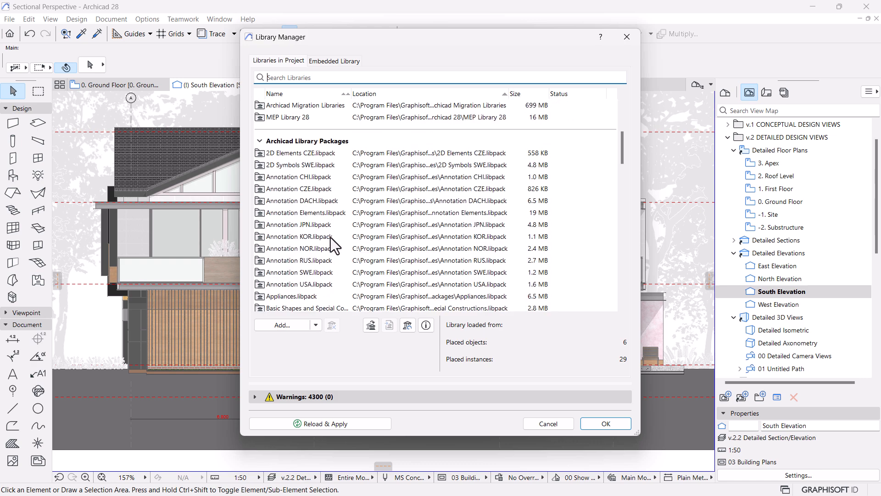
scroll(338, 258, "down", 10)
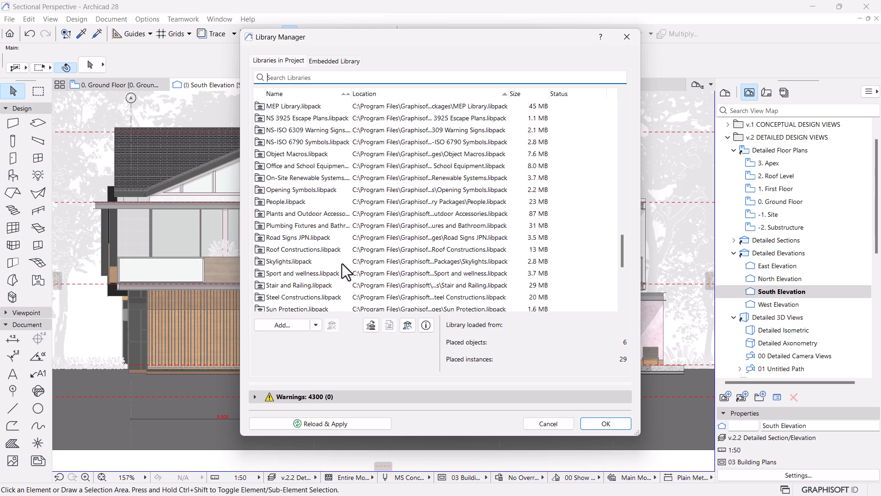
left_click(298, 294)
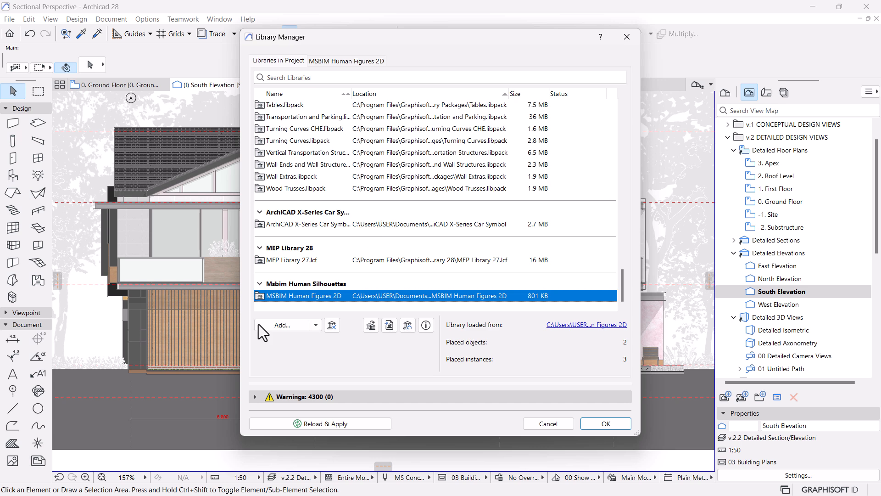
left_click(289, 326)
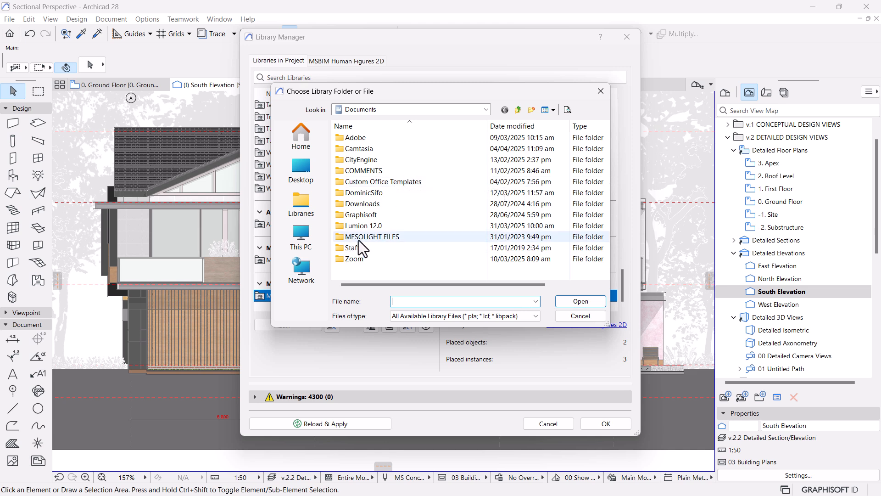
left_click(574, 315)
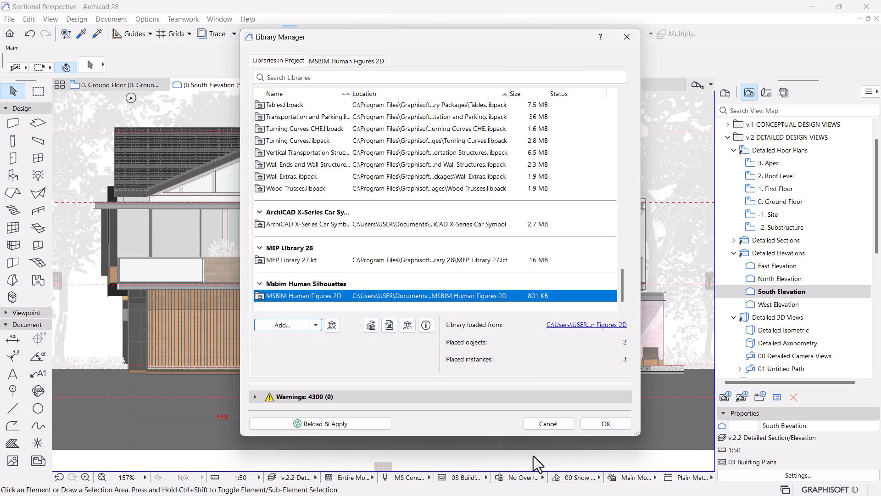
left_click(542, 424)
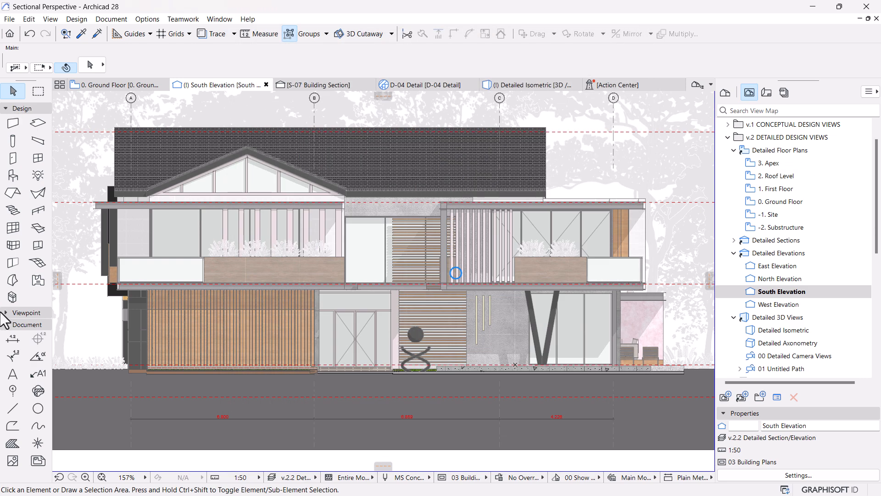
Step: Open the Object tool's default settings and browse the embedded and loaded library folders for the human figures
left_click(13, 174)
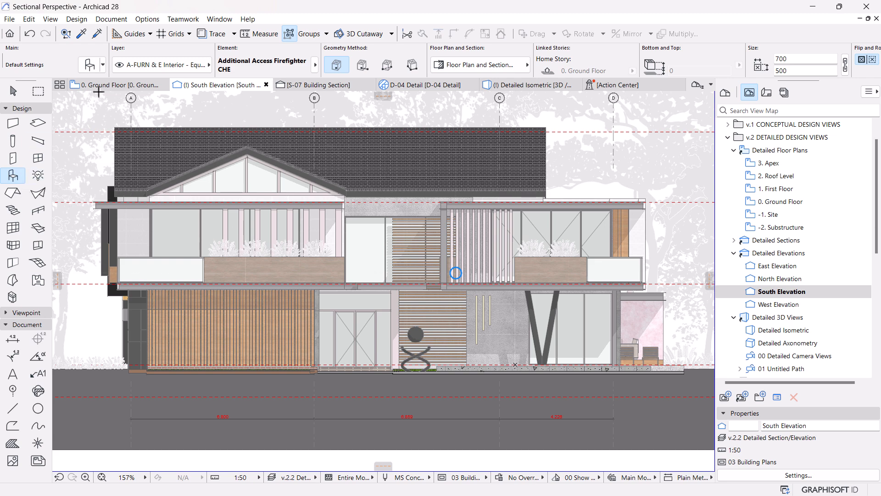
left_click(90, 71)
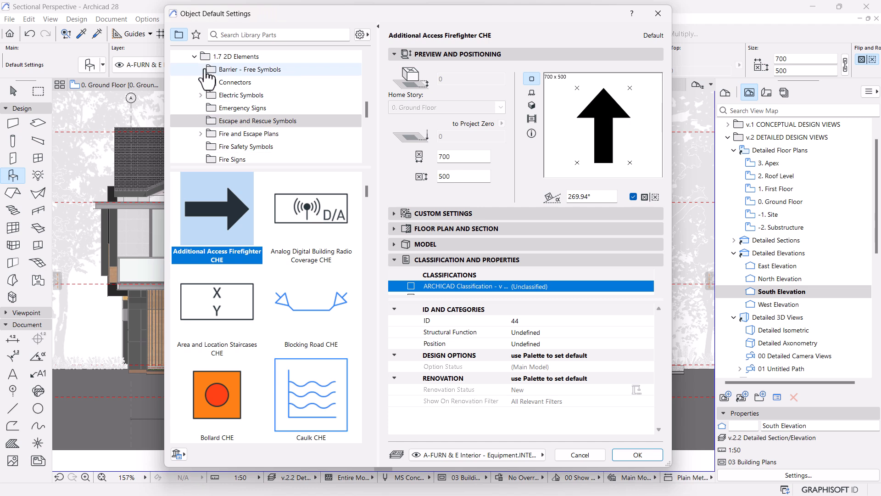
left_click(194, 58)
scroll(206, 106, "up", 4)
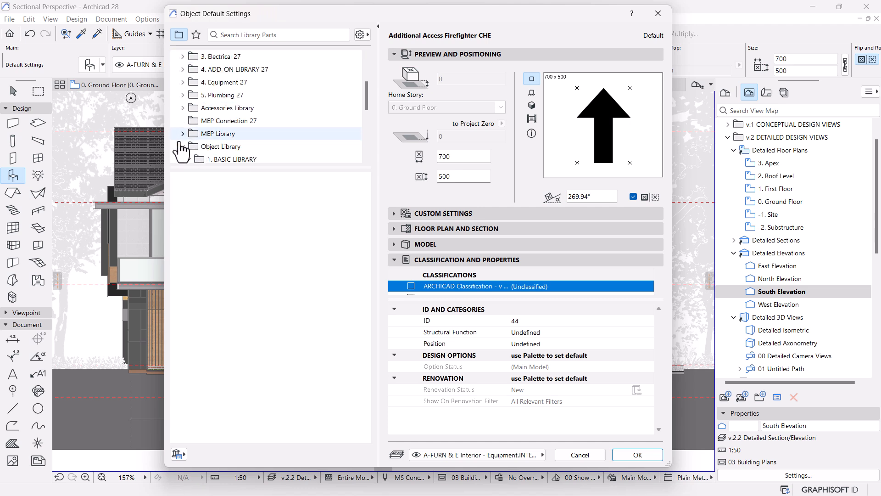
scroll(330, 114, "down", 3)
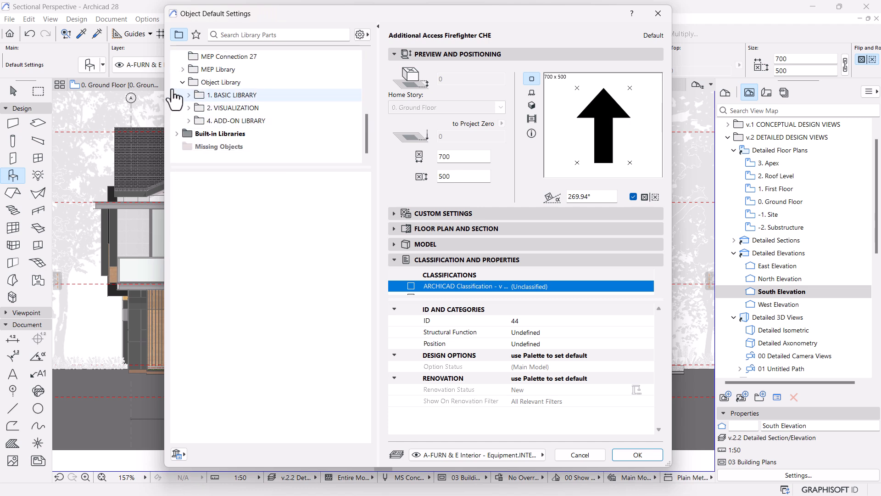
left_click(183, 82)
scroll(250, 122, "up", 5)
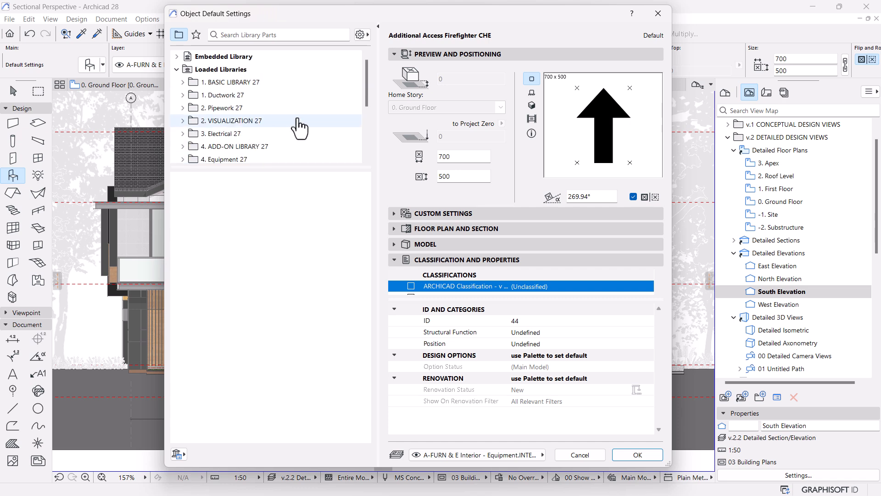
left_click(176, 56)
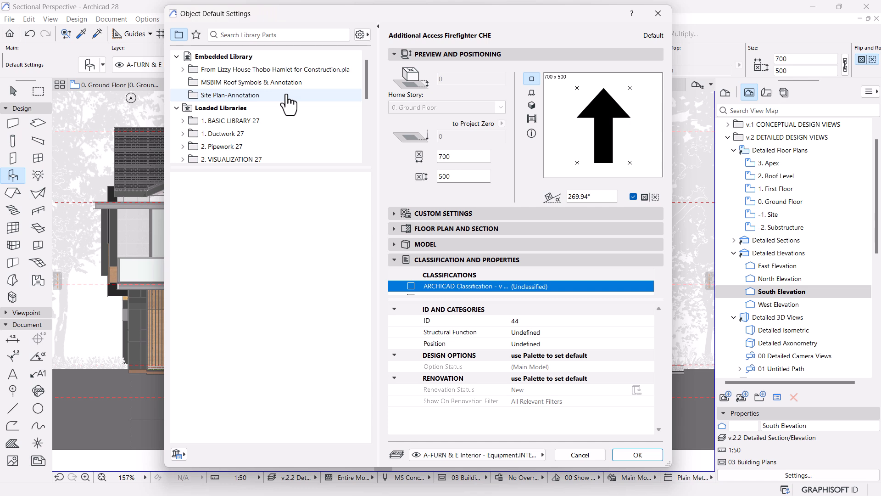
left_click(176, 56)
scroll(195, 133, "down", 3)
scroll(257, 151, "down", 1)
left_click(182, 118)
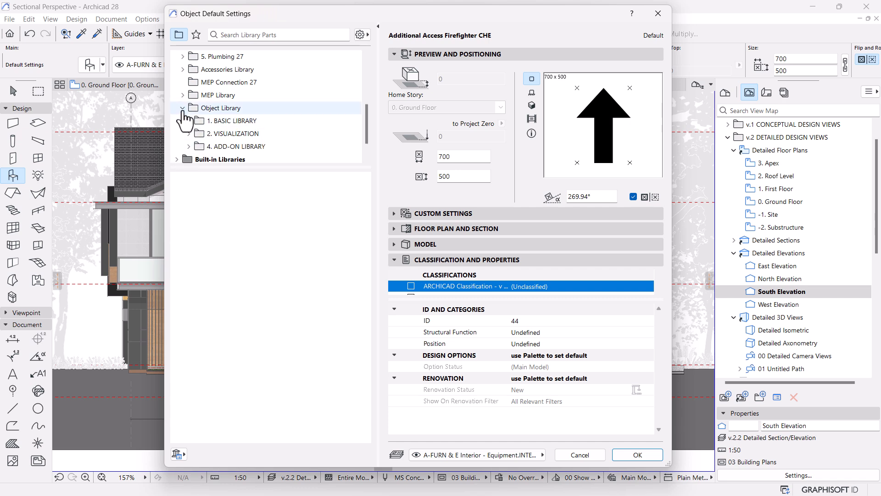
left_click(188, 147)
left_click(189, 111)
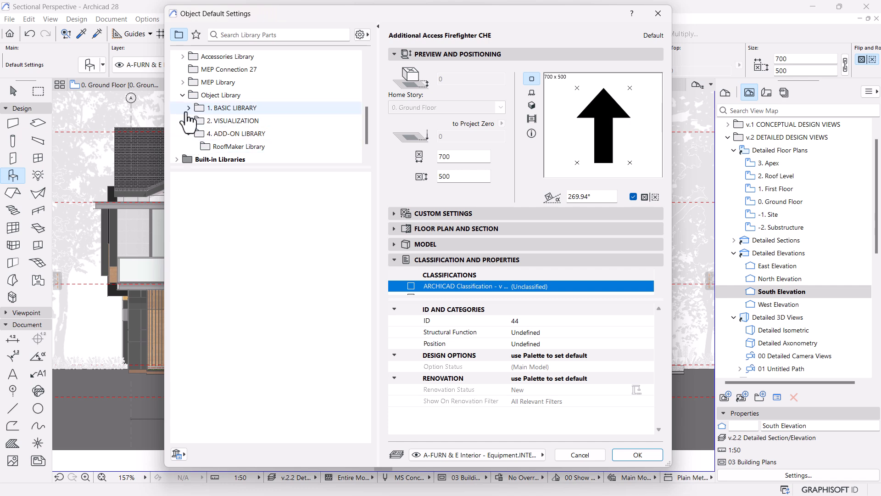
Step: Search the library parts for "2d si" and look through the MS Human Silhouette figures
left_click(251, 36)
type("2")
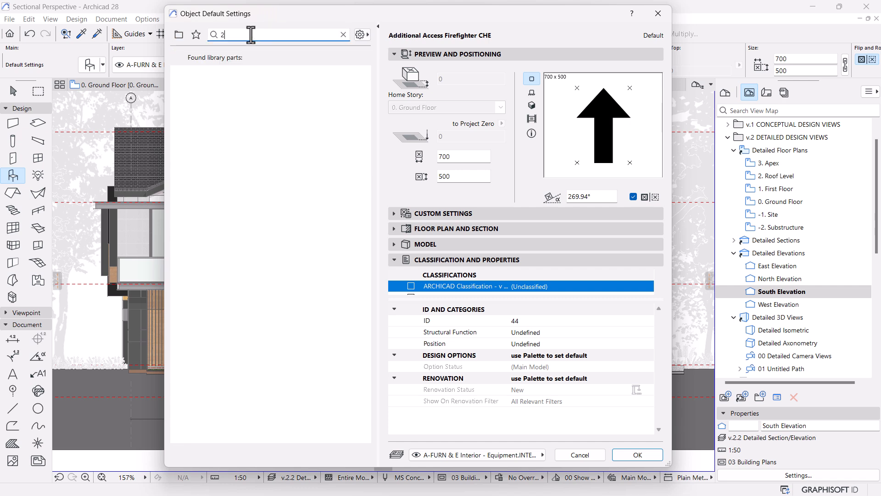
type("d si")
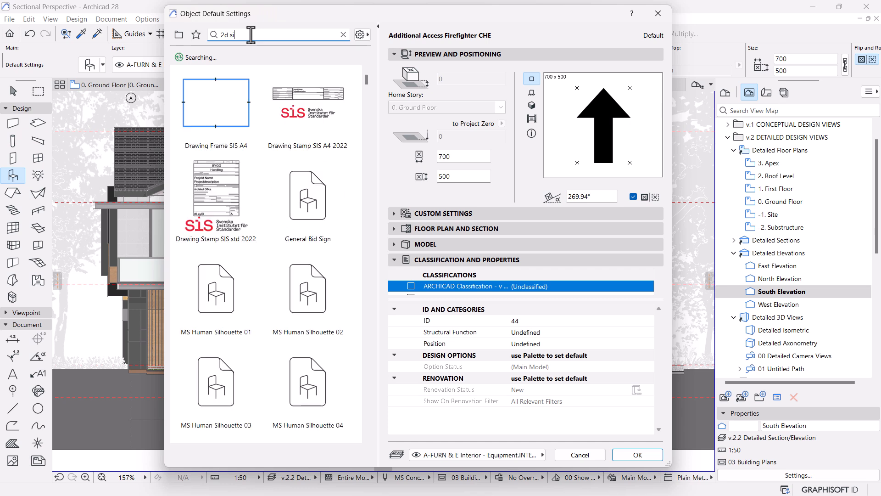
scroll(275, 256, "down", 3)
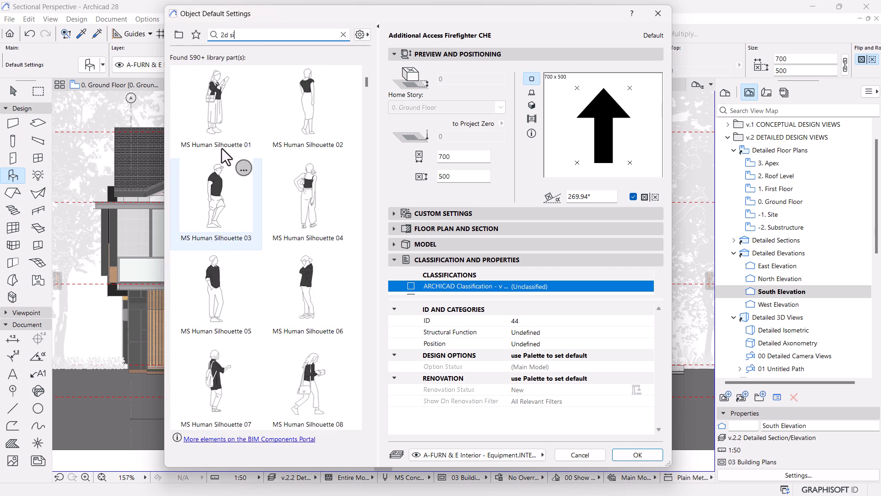
scroll(288, 259, "down", 2)
scroll(288, 259, "down", 4)
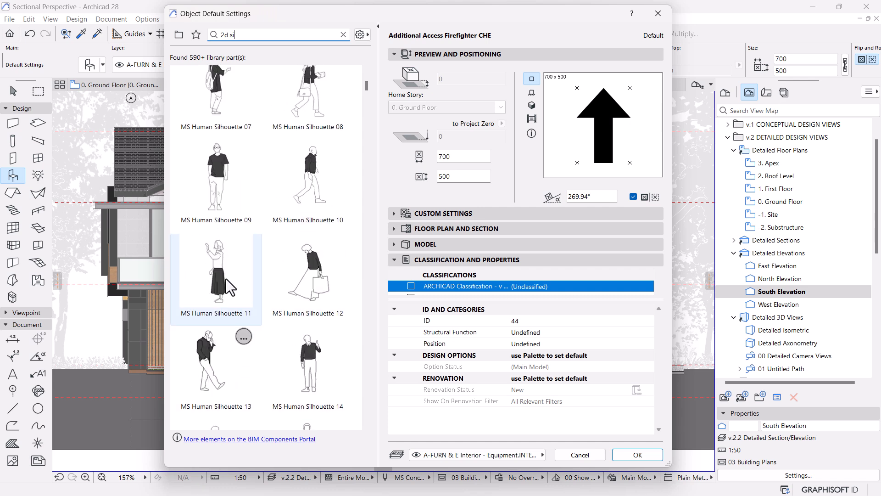
scroll(227, 262, "up", 5)
scroll(229, 248, "up", 2)
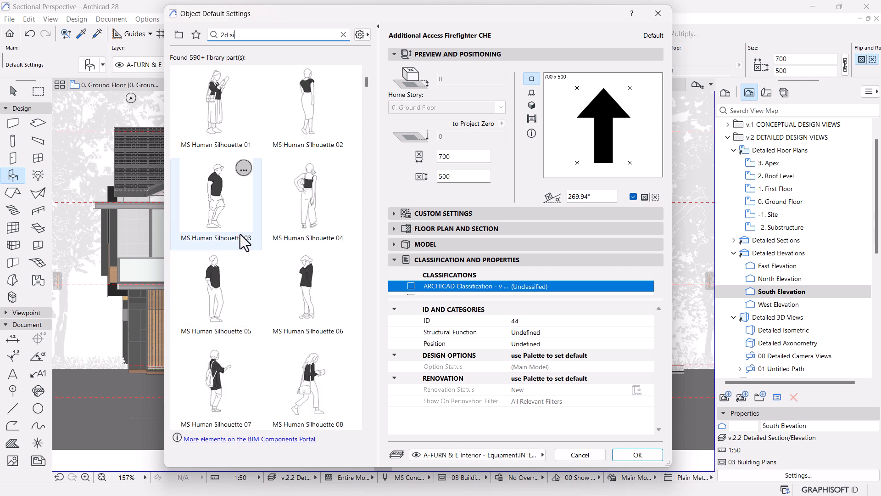
Step: Set the default object to MS Human Silhouette 01 with a rotation angle of 0°
left_click(224, 125)
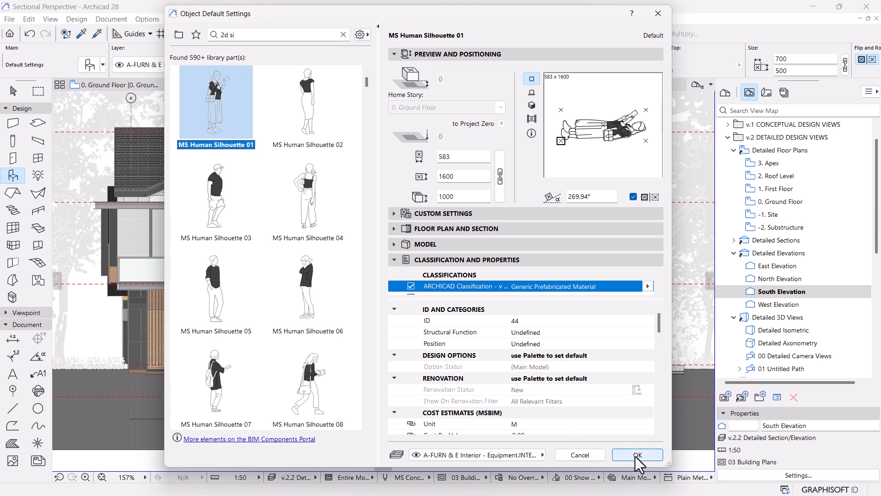
left_click(597, 197)
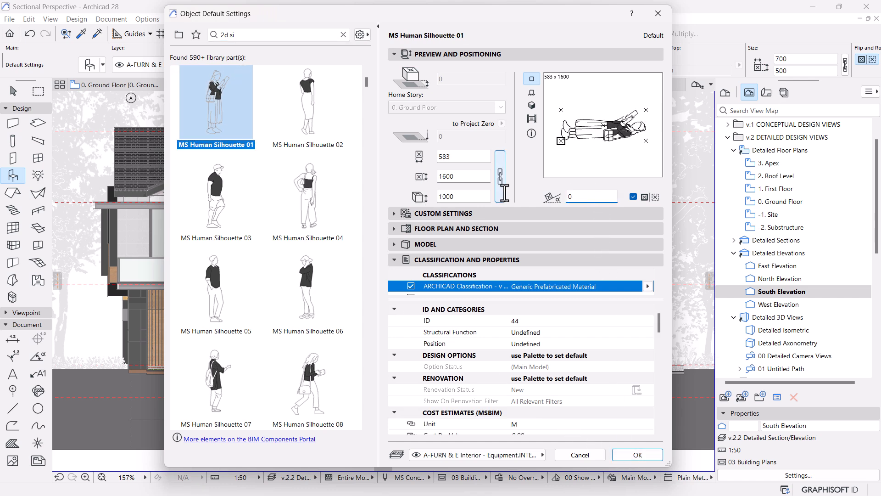
type("0")
key("Return")
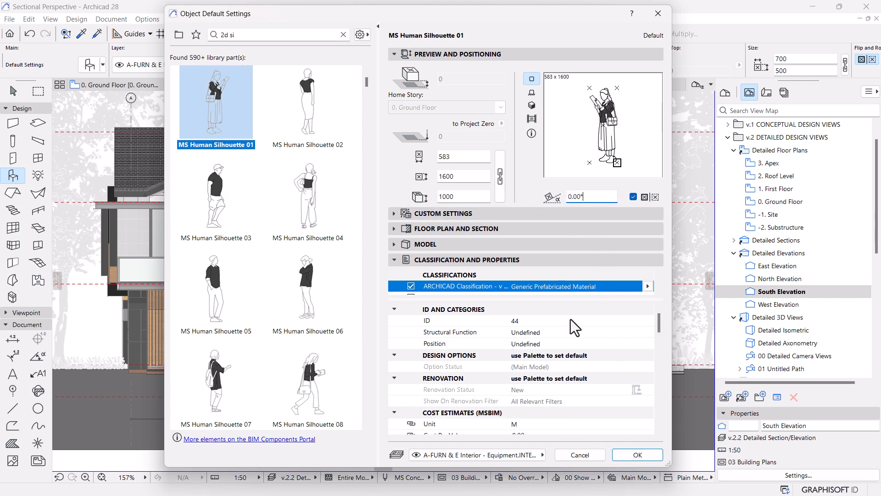
left_click(629, 457)
Step: Place the chosen human silhouette at floor level in front of the ground floor entrance doors
scroll(367, 360, "up", 5)
scroll(330, 367, "up", 3)
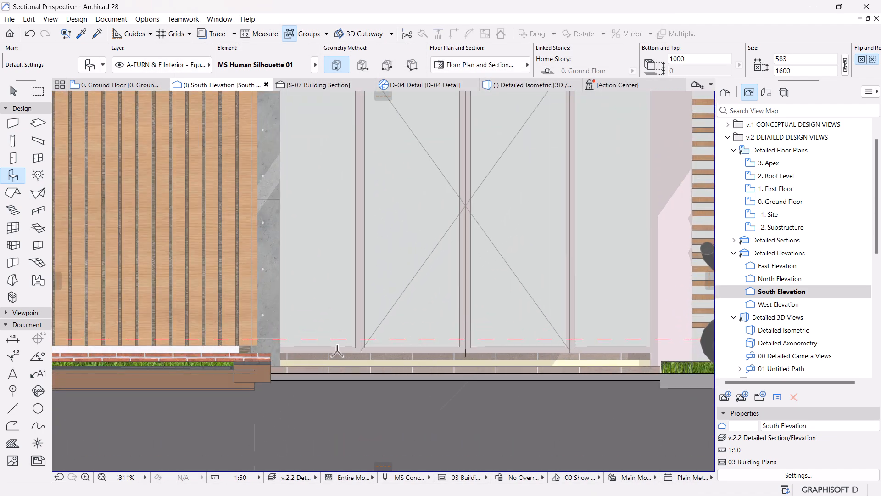
left_click(399, 351)
scroll(404, 344, "down", 8)
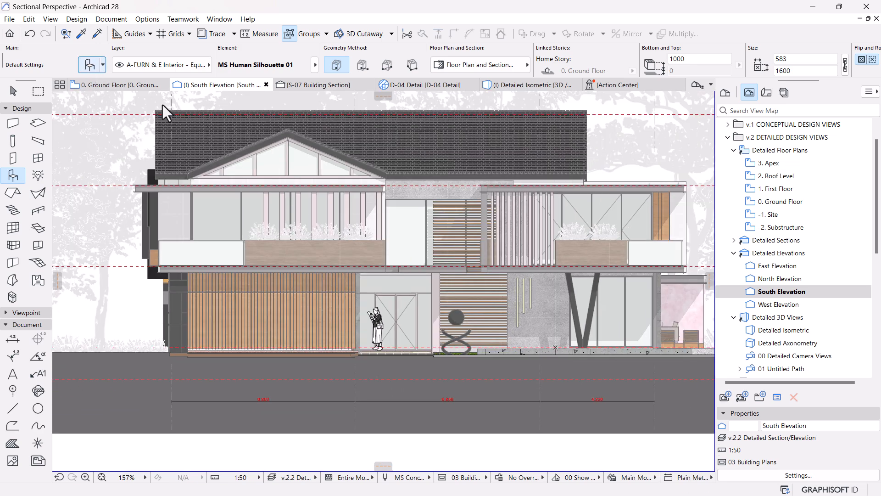
Step: Choose MS Human Silhouette 02 and place it beside the outdoor chairs at the right end of the ground floor
key("ctrl+t")
type("2d si")
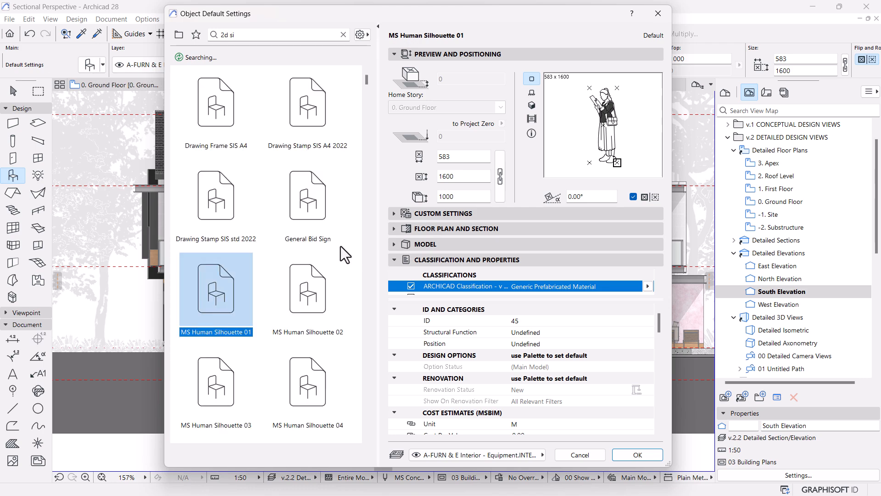
scroll(311, 257, "down", 2)
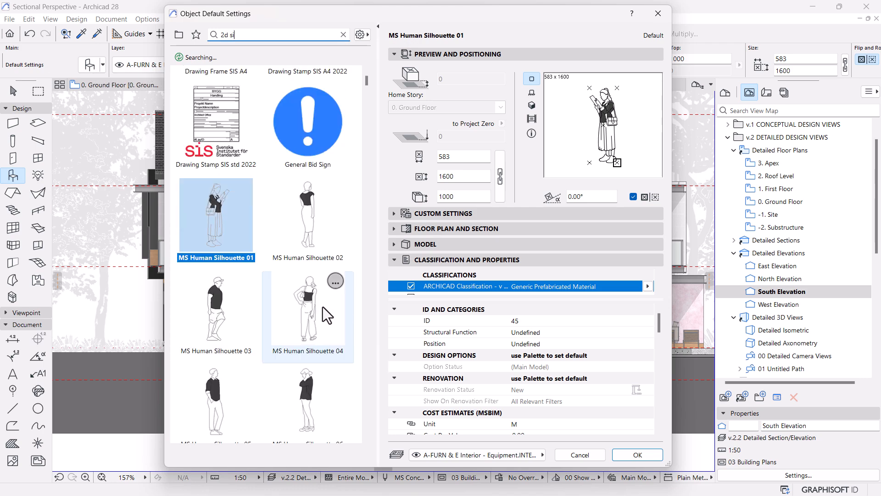
left_click(312, 231)
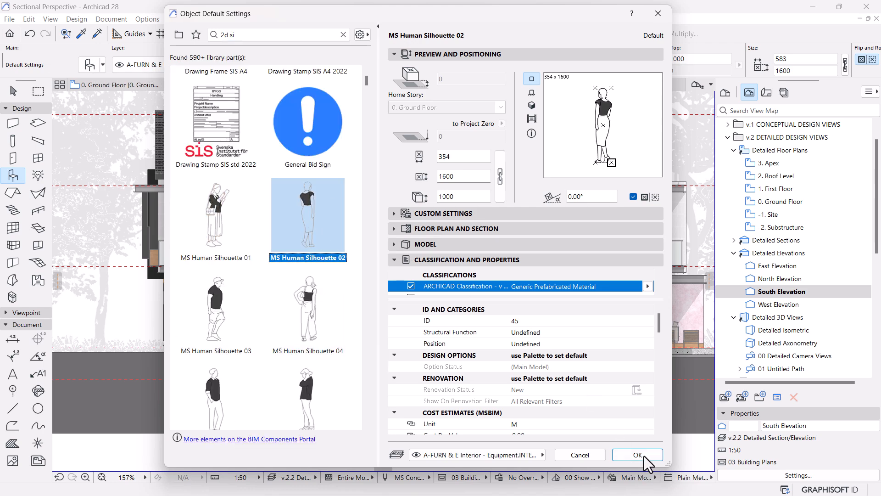
left_click(638, 454)
scroll(376, 329, "down", 2)
scroll(615, 330, "up", 5)
scroll(647, 352, "up", 1)
left_click(521, 340)
scroll(590, 264, "down", 10)
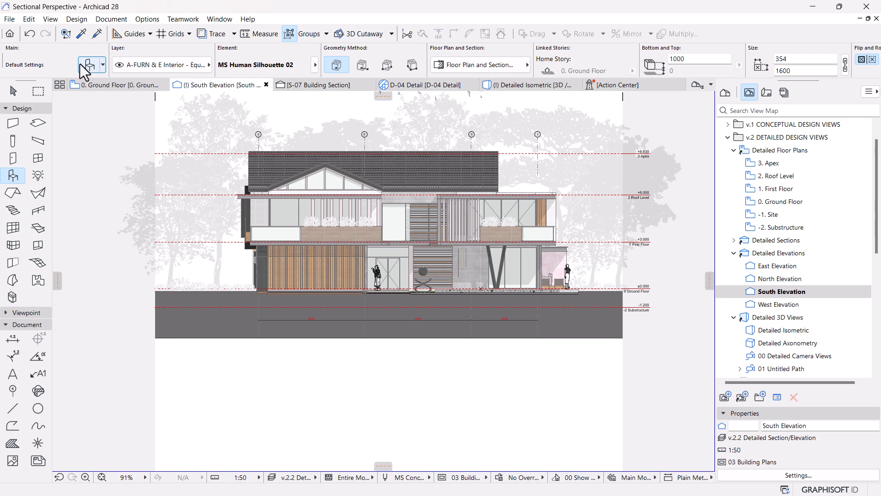
Step: Choose MS Human Silhouette 03 and place it on the ground line among the plants left of the house
key("ctrl+t")
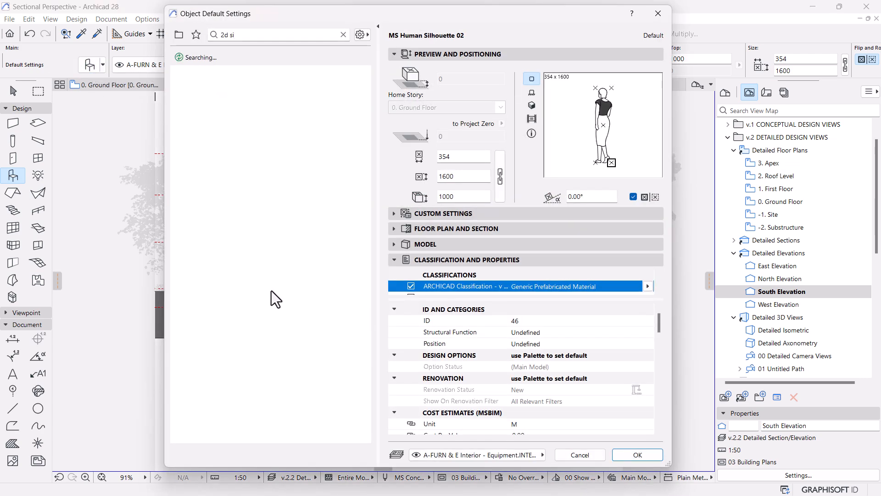
scroll(253, 312, "down", 3)
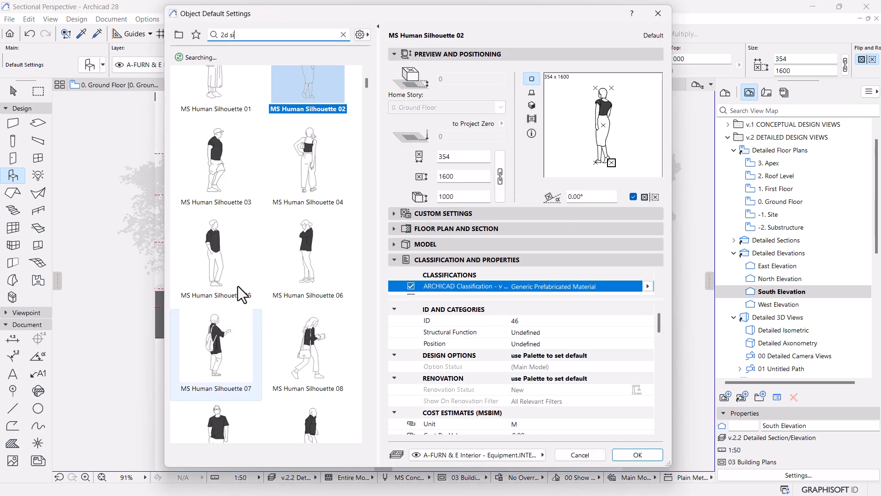
left_click(218, 174)
left_click(638, 454)
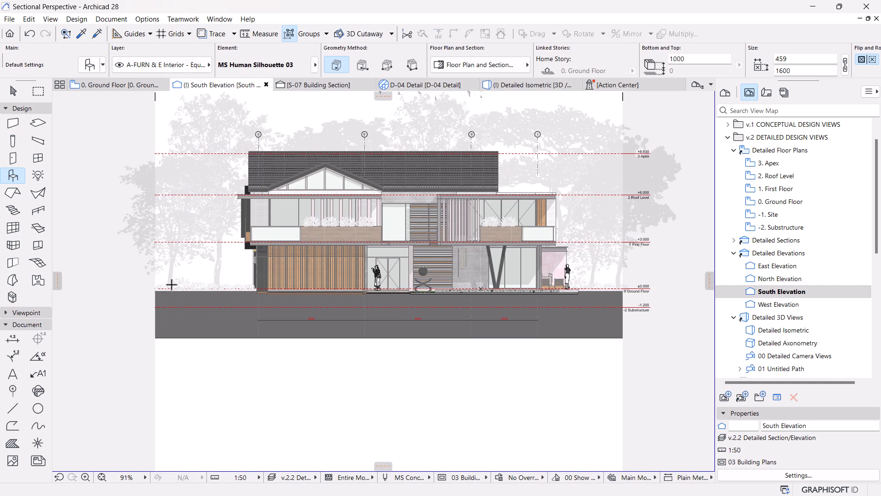
scroll(171, 285, "up", 5)
left_click(268, 318)
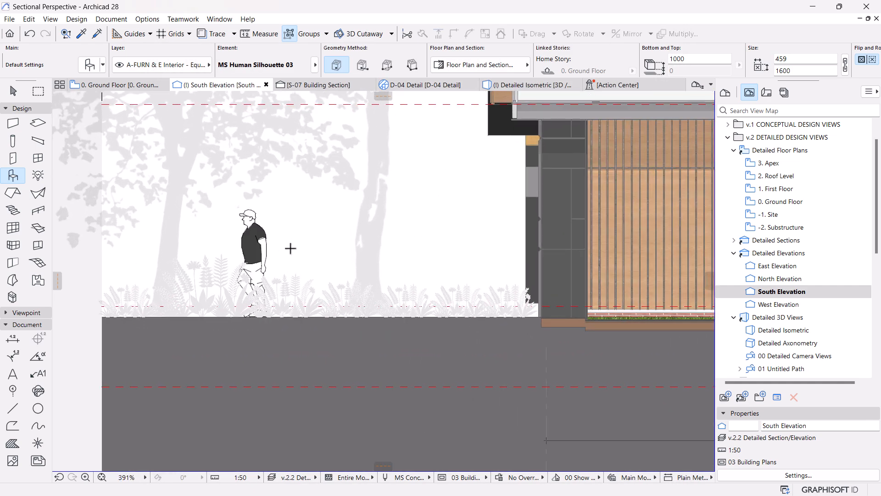
scroll(209, 250, "down", 4)
scroll(228, 238, "up", 4)
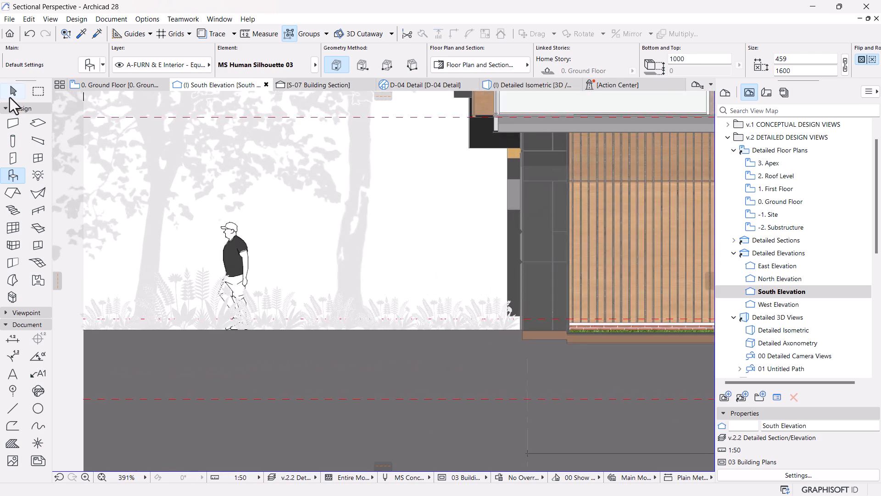
Step: Bring the man with the cap left of the house in front of the plant silhouettes in the display order
left_click(12, 94)
left_click(230, 252)
right_click(230, 252)
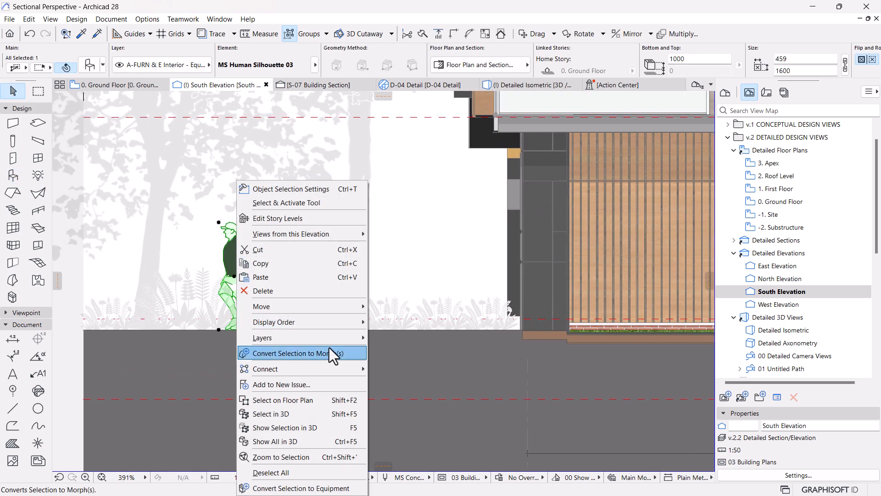
mouse_move(337, 325)
left_click(400, 323)
scroll(285, 243, "down", 3)
left_click(172, 351)
scroll(165, 320, "down", 2)
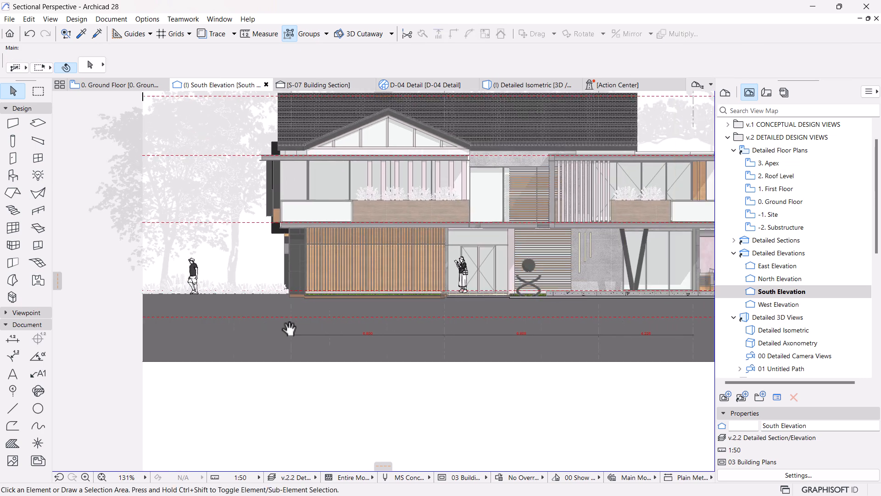
Step: Choose MS Human Silhouette 07 and place it on the ground line to the right of the house
scroll(222, 317, "down", 2)
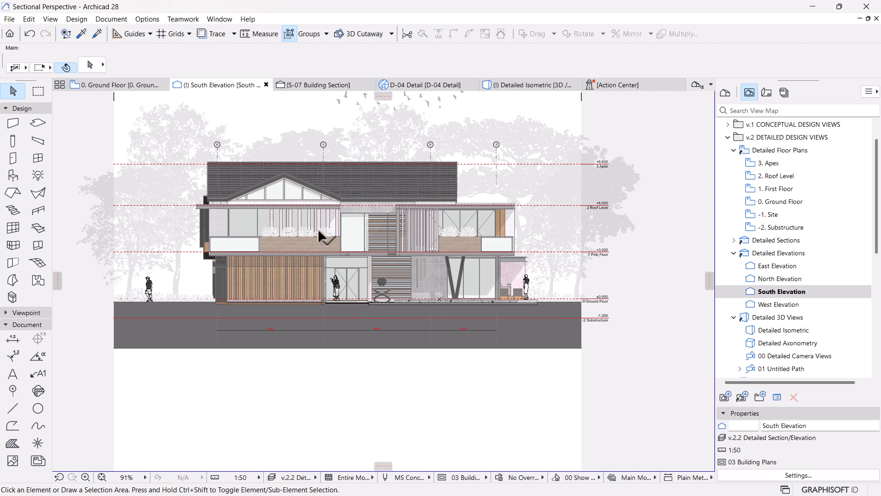
left_click(13, 176)
left_click(87, 67)
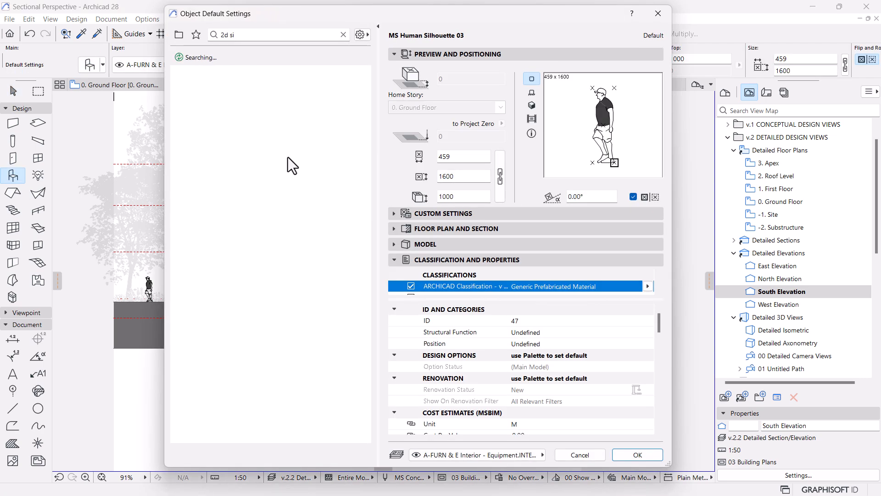
scroll(321, 244, "down", 3)
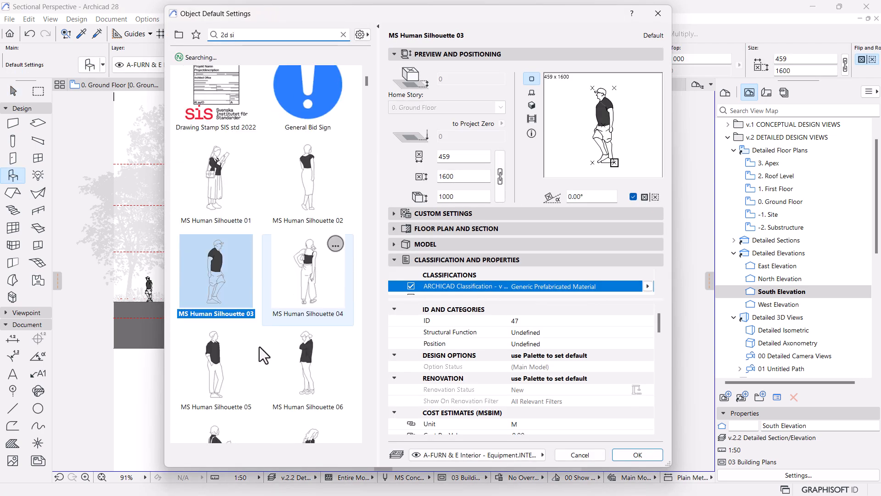
scroll(271, 349, "down", 2)
left_click(308, 196)
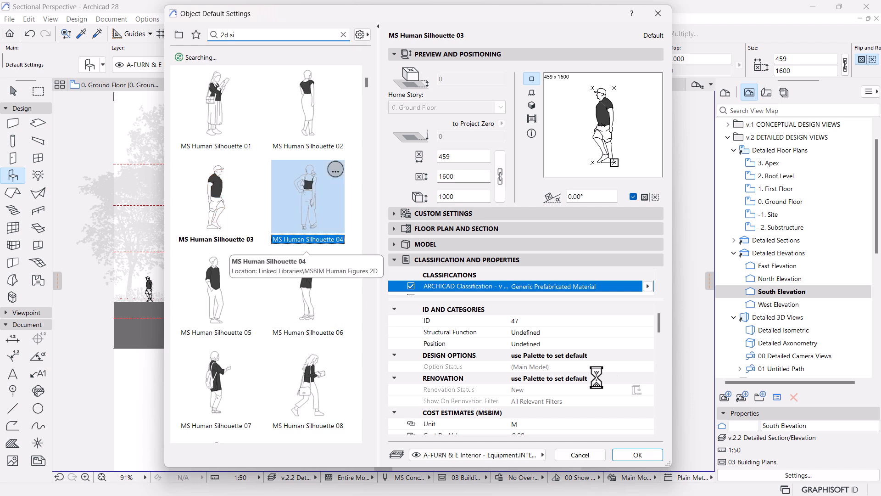
left_click(208, 383)
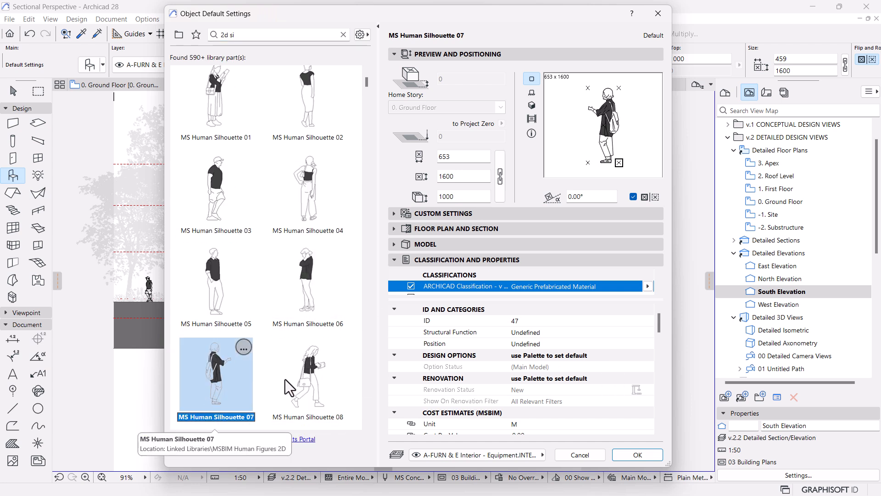
left_click(638, 454)
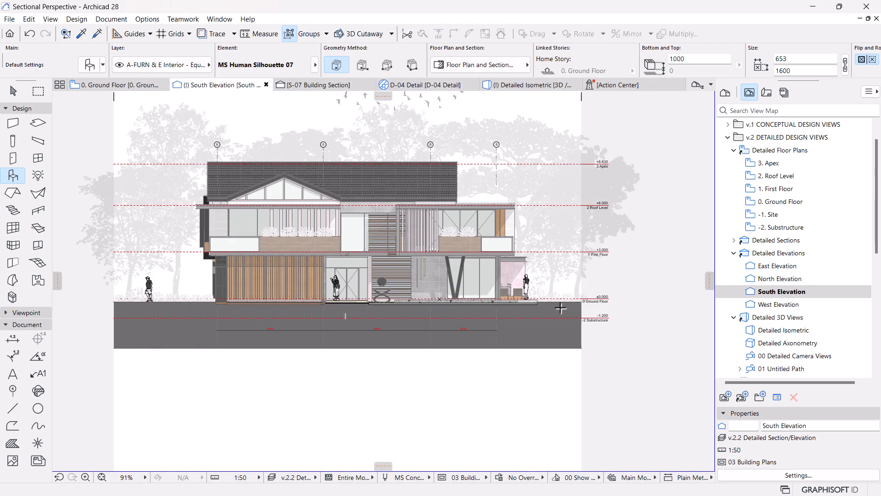
scroll(568, 298, "up", 5)
left_click(553, 312)
scroll(590, 256, "down", 5)
Step: Examine the whole South Elevation with its human figures, tree silhouettes, grid markers and level lines
middle_click_drag(467, 272, 475, 304)
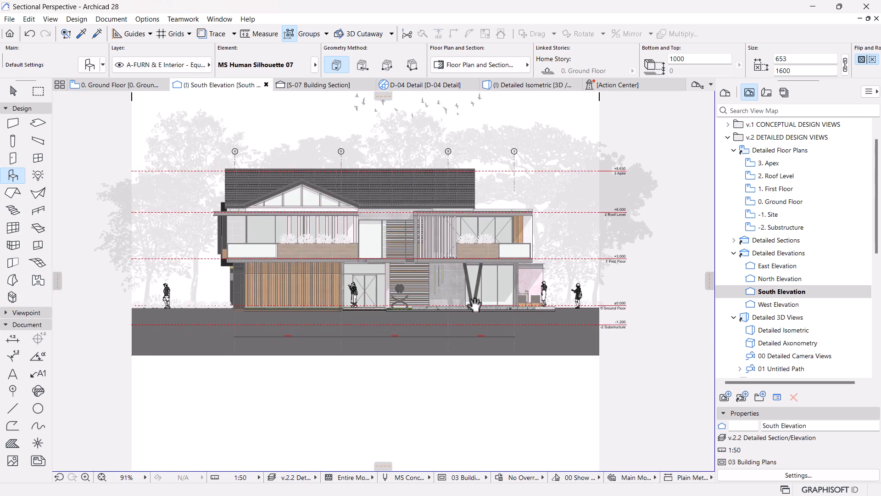
scroll(471, 300, "up", 1)
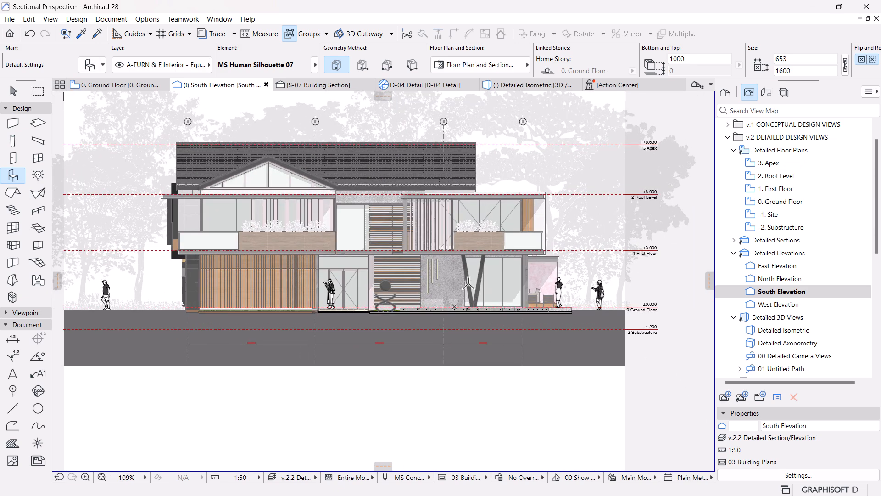
scroll(382, 285, "down", 1)
middle_click_drag(381, 285, 396, 297)
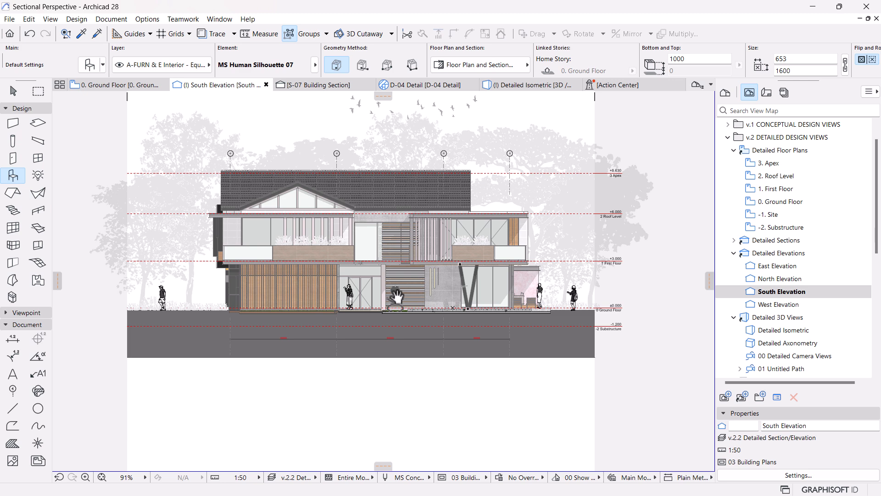
middle_click_drag(363, 246, 367, 265)
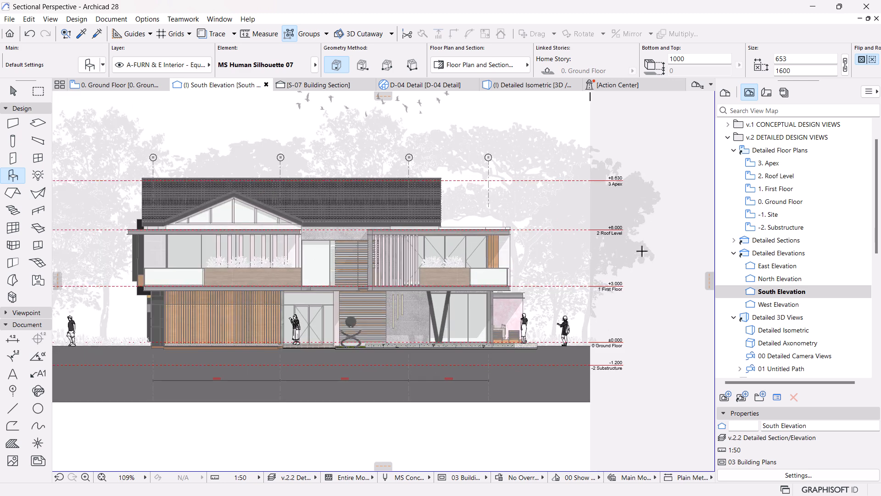
mouse_move(596, 252)
middle_mouse_down()
mouse_move(596, 271)
mouse_move(583, 259)
middle_mouse_up()
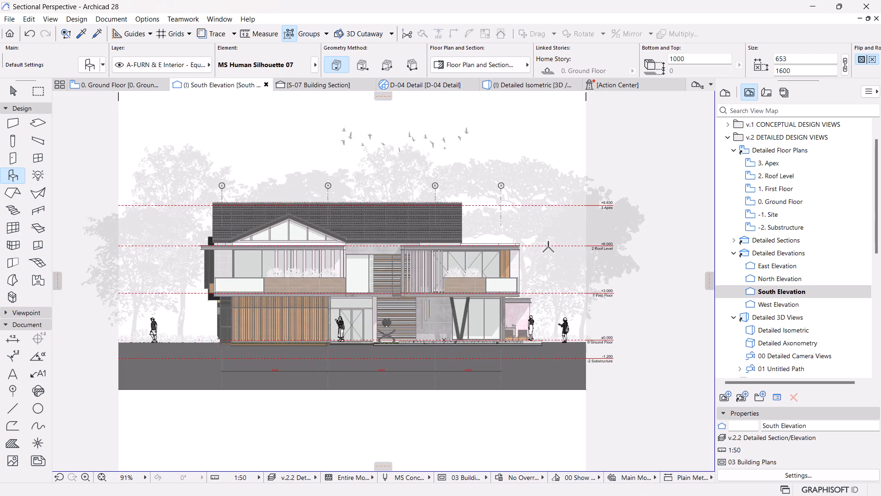
scroll(548, 246, "up", 1)
scroll(498, 240, "up", 1)
middle_click_drag(501, 249, 556, 240)
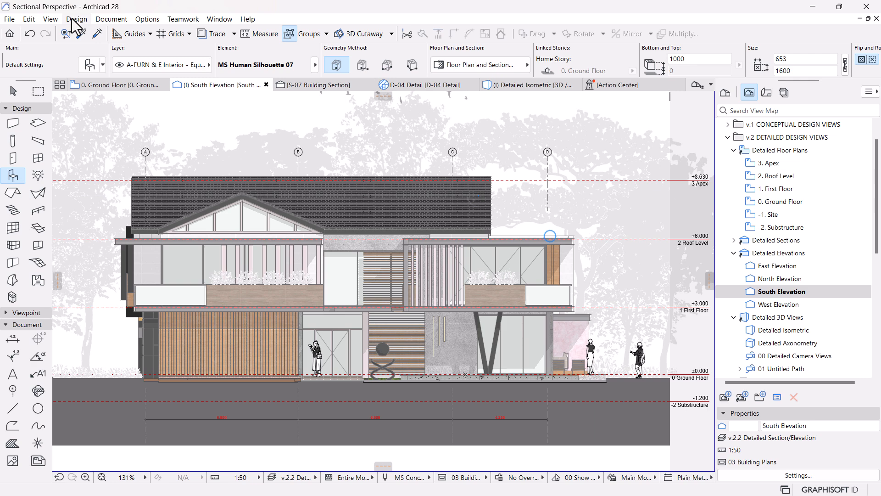
Step: Open the project keynotes, look through the list of keynote folders, and close the keynotes
left_click(111, 18)
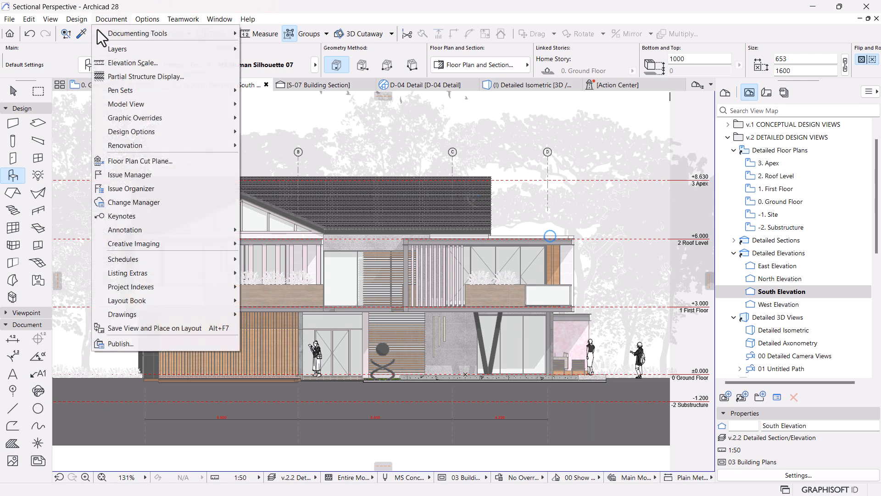
left_click(133, 218)
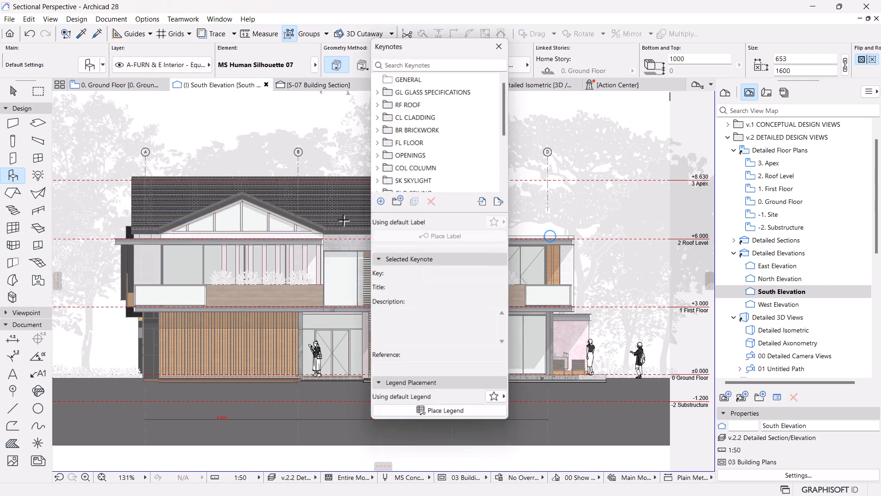
left_click_drag(458, 423, 454, 476)
scroll(468, 191, "down", 3)
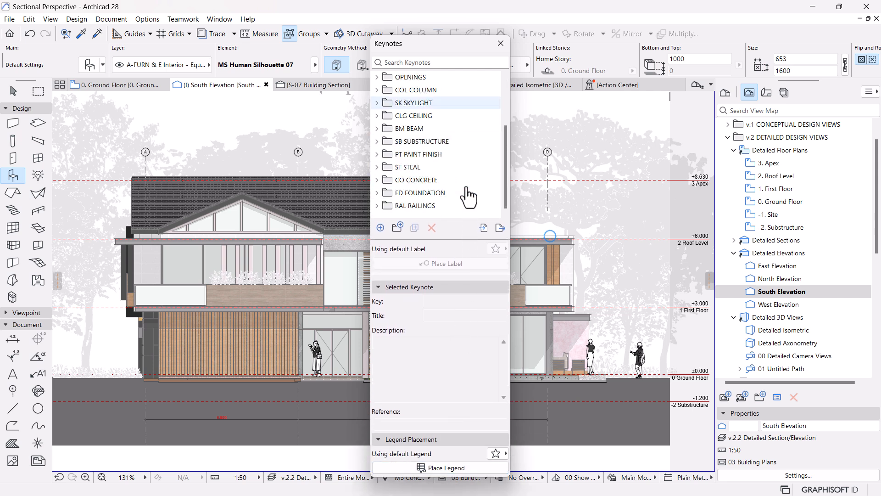
scroll(468, 195, "up", 3)
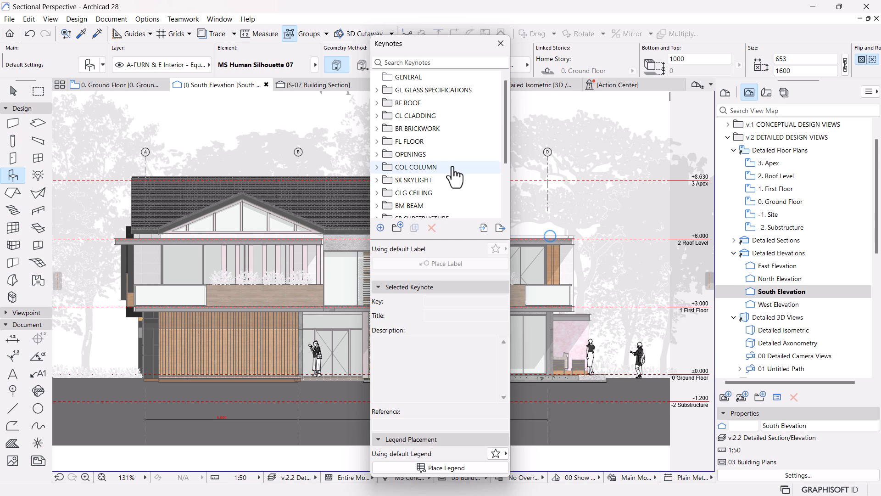
scroll(445, 136, "down", 3)
scroll(427, 119, "up", 3)
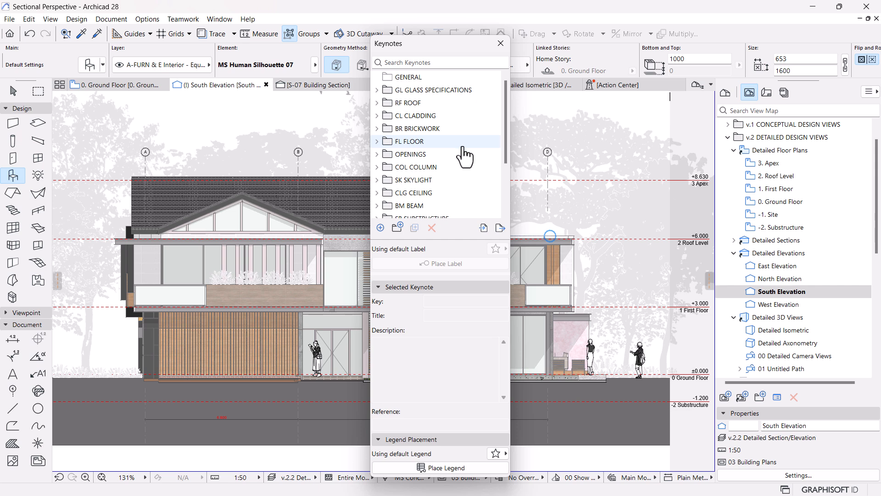
left_click(500, 43)
Step: Attach a text label to the main roof near its right end with the Label tool
scroll(497, 271, "down", 2)
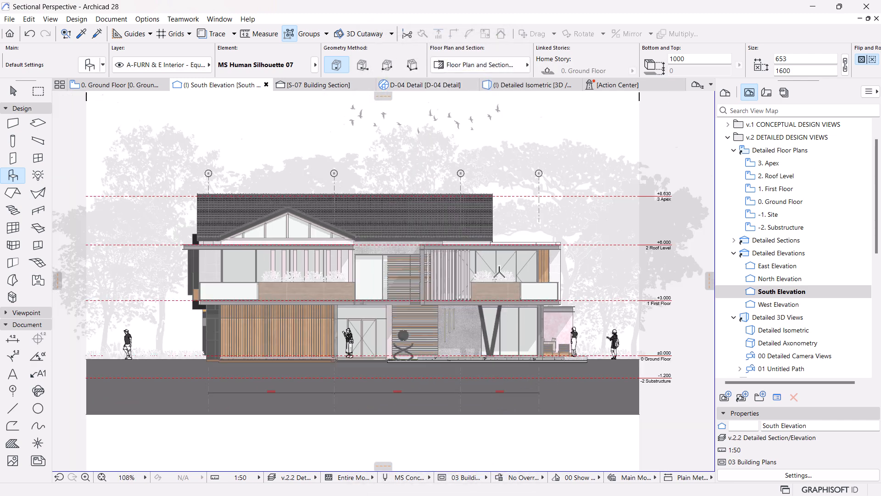
scroll(463, 258, "up", 1)
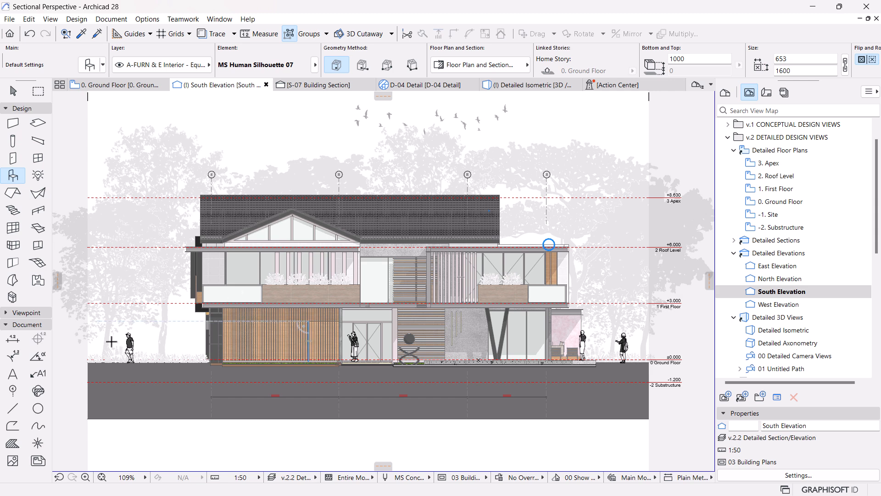
left_click(38, 374)
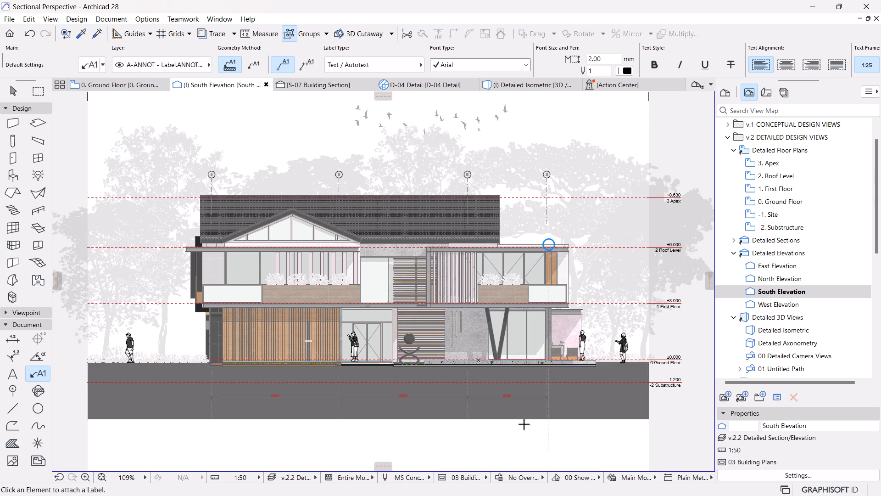
middle_click_drag(523, 421, 522, 416)
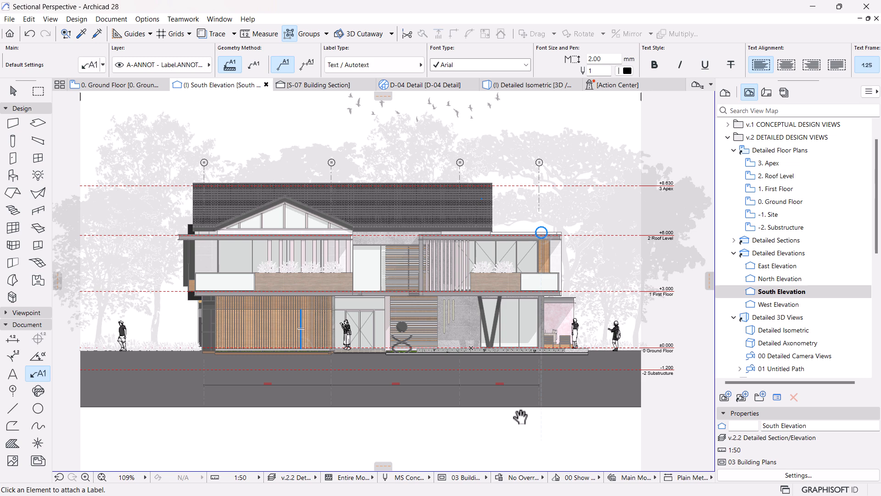
scroll(589, 328, "up", 2)
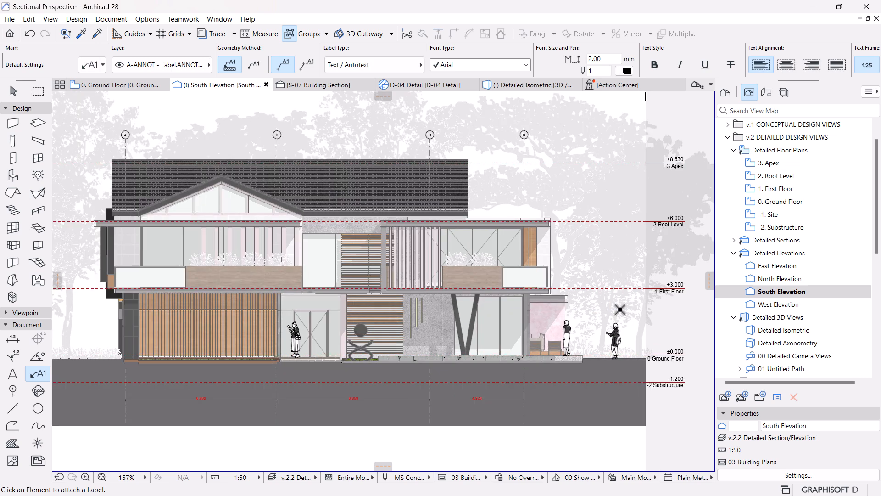
scroll(589, 329, "down", 3)
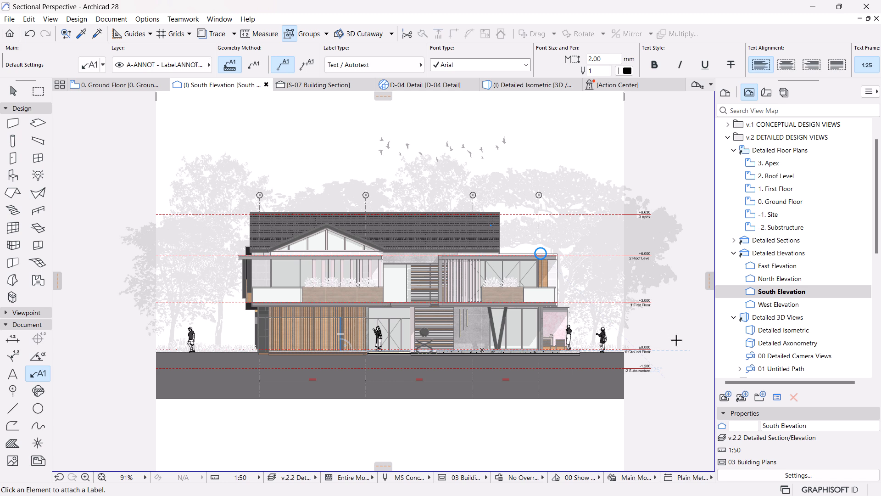
scroll(703, 313, "up", 2)
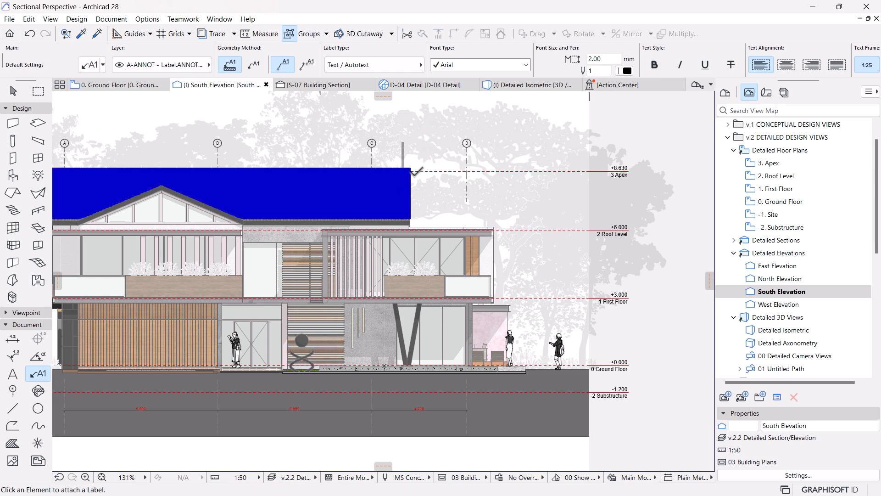
scroll(410, 144, "up", 5)
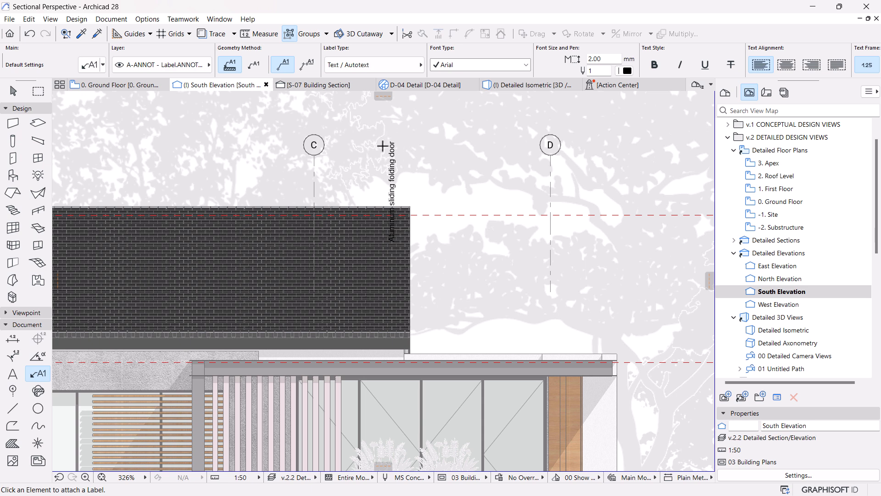
Step: Select the new roof label and turn on its pointer line in the label settings
key("Escape")
left_click(391, 173)
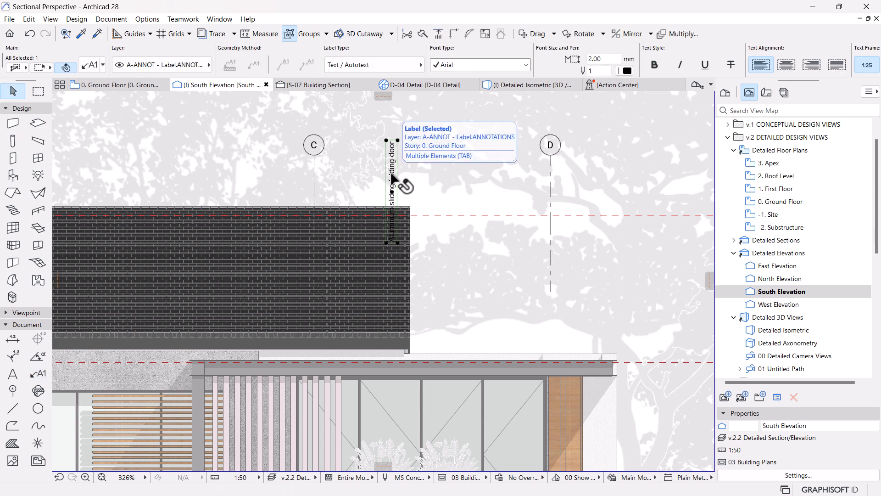
key("Tab")
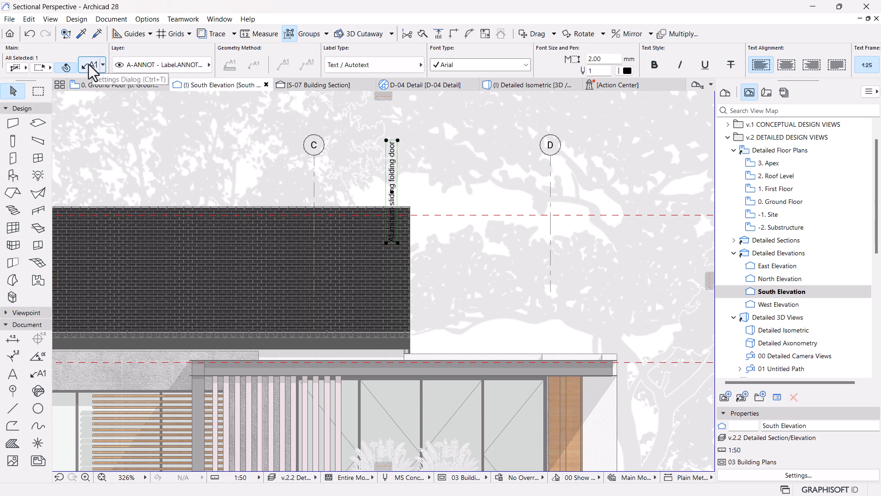
left_click(89, 65)
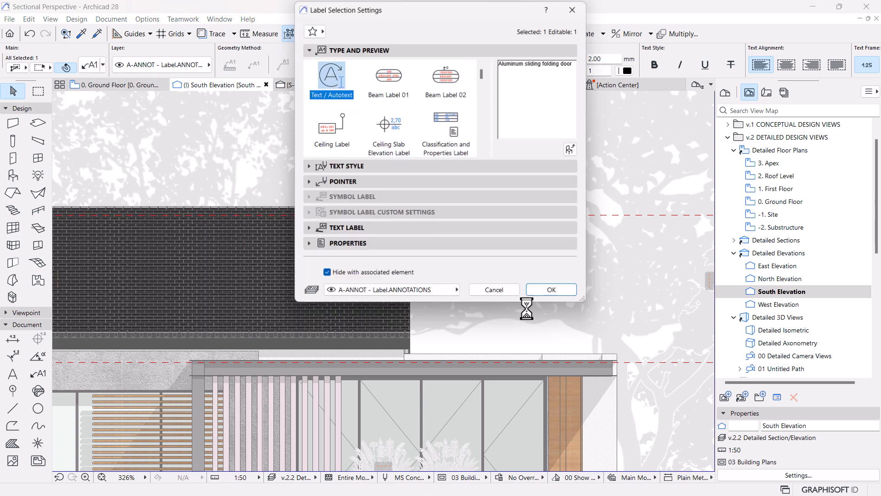
left_click(309, 185)
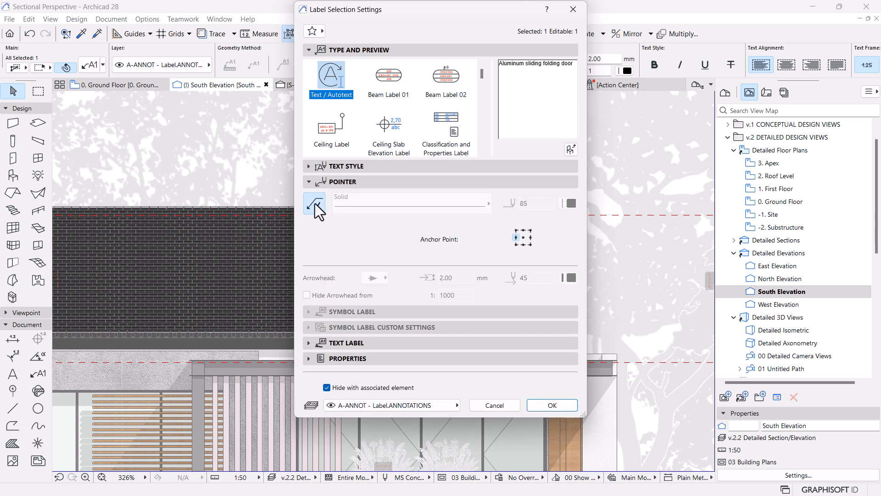
left_click(315, 203)
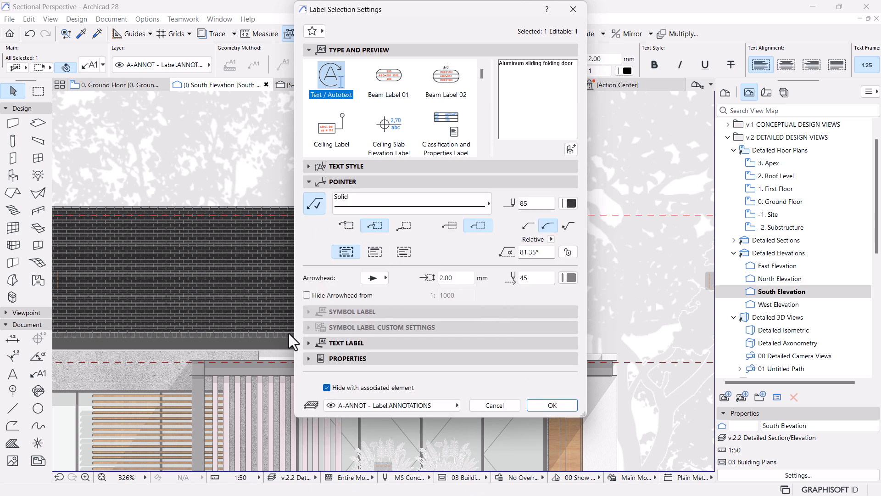
Step: Set the roof label's text orientation to a custom angle of 0° and apply the settings
left_click(307, 344)
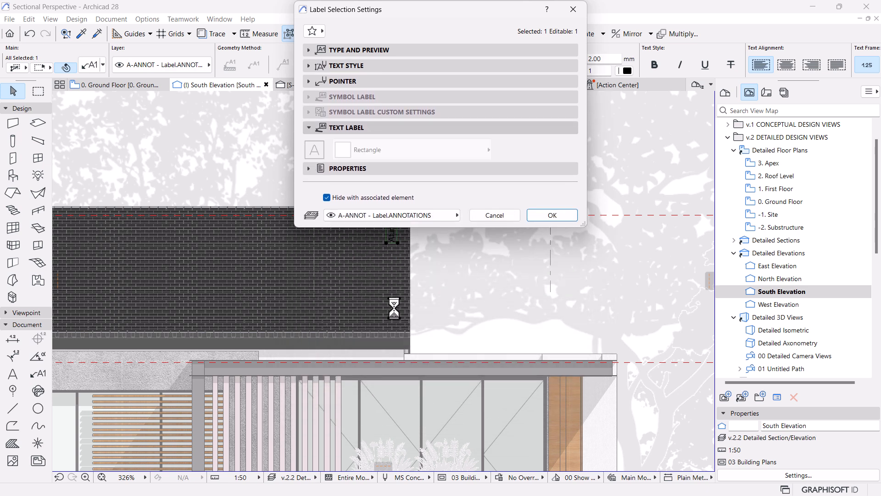
left_click_drag(447, 234, 358, 234)
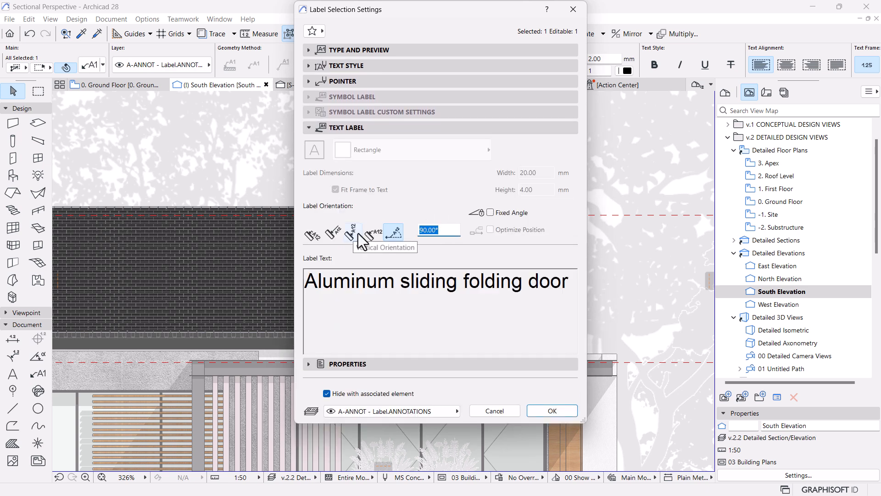
left_click(358, 233)
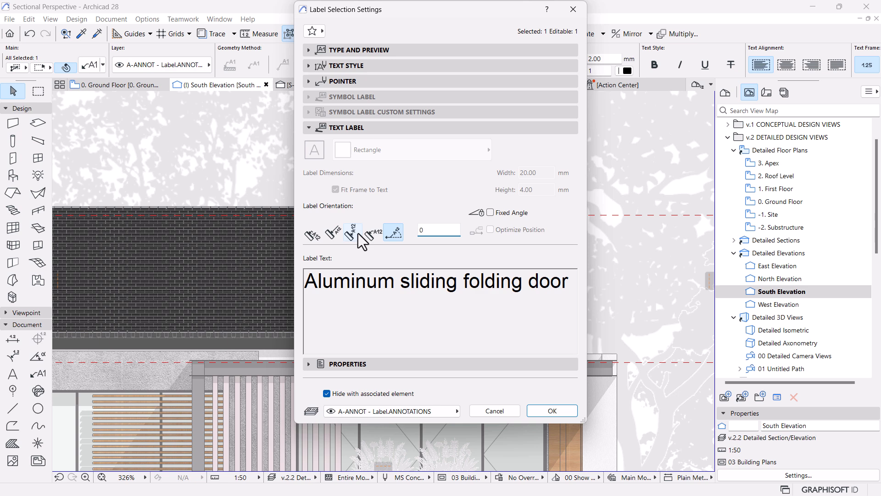
key("Return")
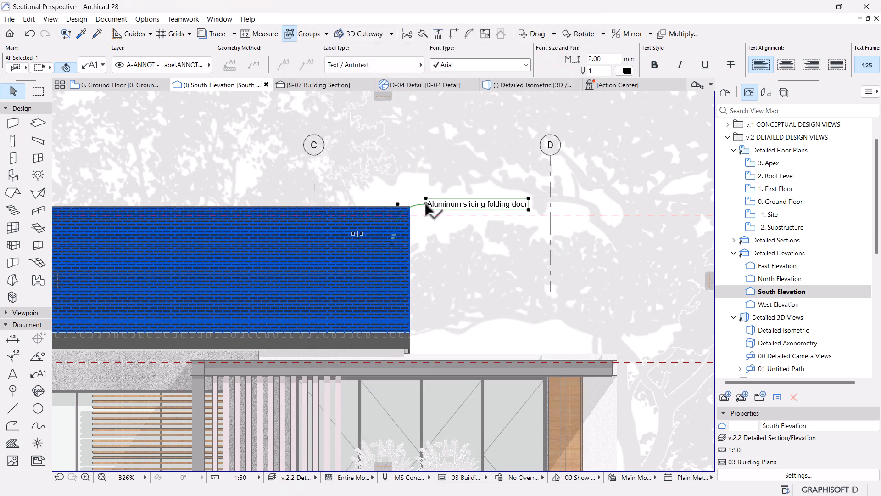
Step: Move only the roof label's text box out beyond grid line D, above the +8.630 Apex level marker, keeping its pointer on the roof
left_click(357, 232)
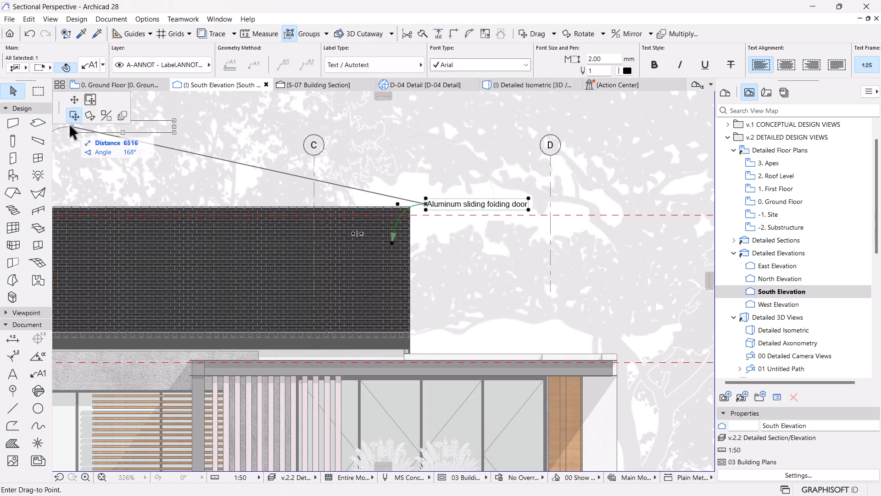
left_click(89, 100)
scroll(112, 222, "down", 2)
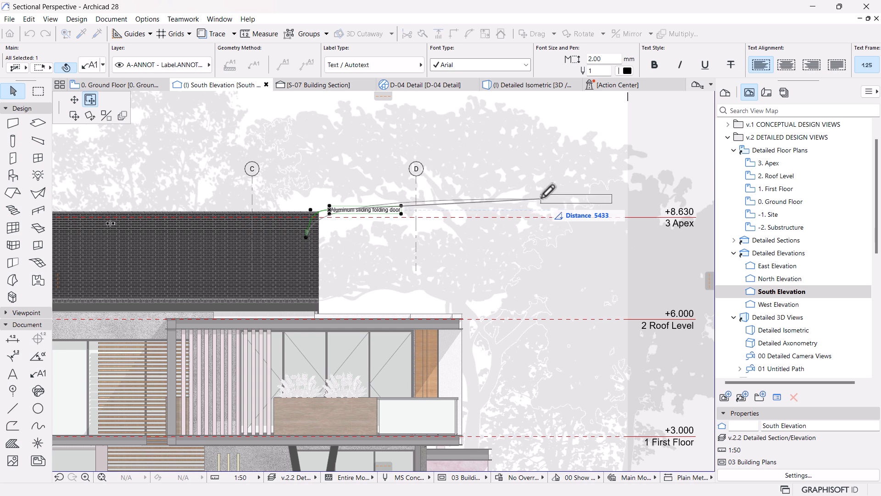
middle_click_drag(613, 190, 475, 203)
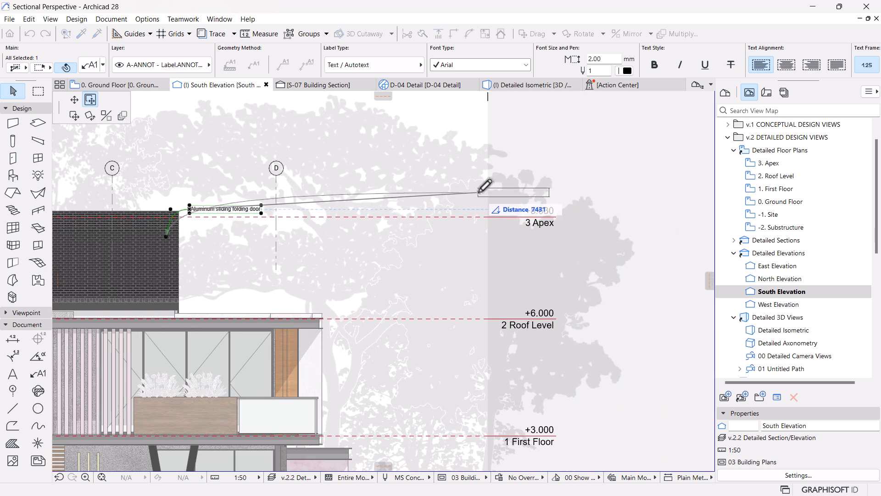
left_click(482, 192)
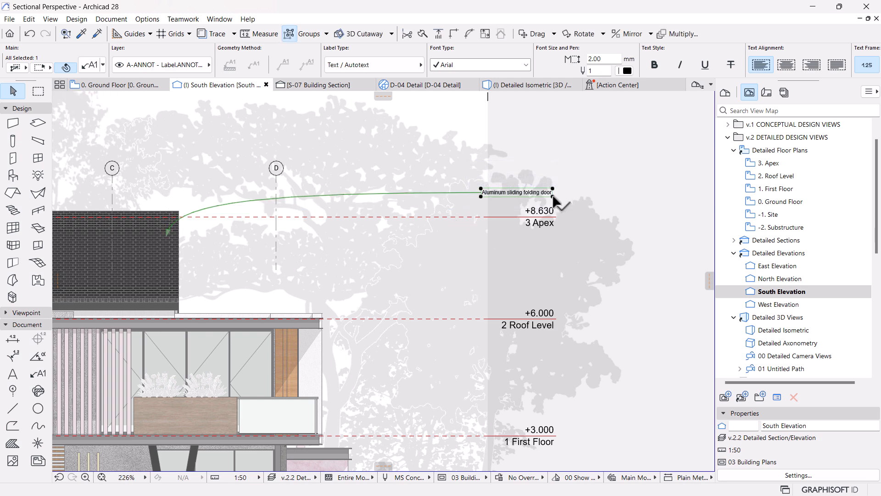
Step: Shift the label text box sideways so its right edge lines up with the Apex level marker's text
scroll(557, 195, "up", 3)
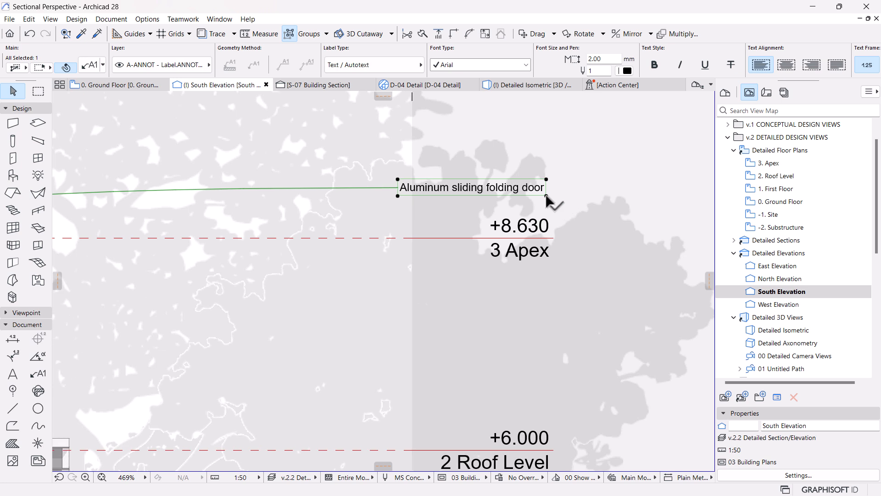
left_click(546, 195)
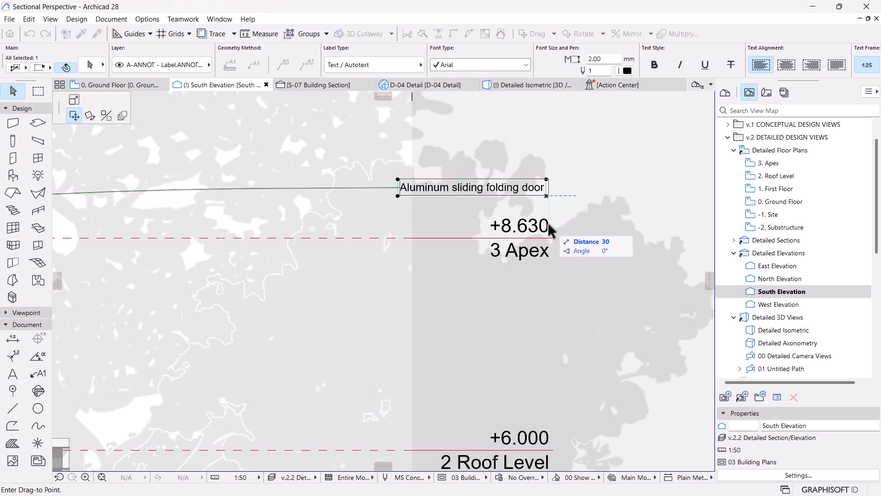
left_click(573, 193)
scroll(573, 195, "down", 5)
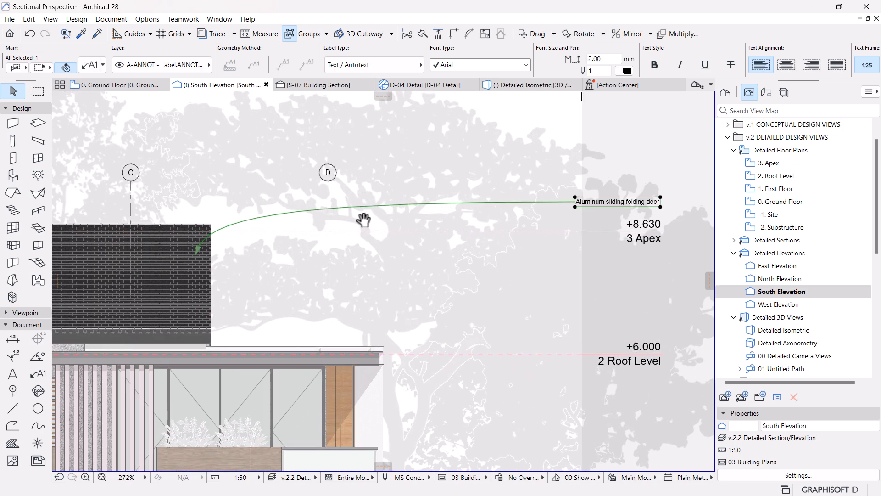
middle_click_drag(363, 220, 359, 237)
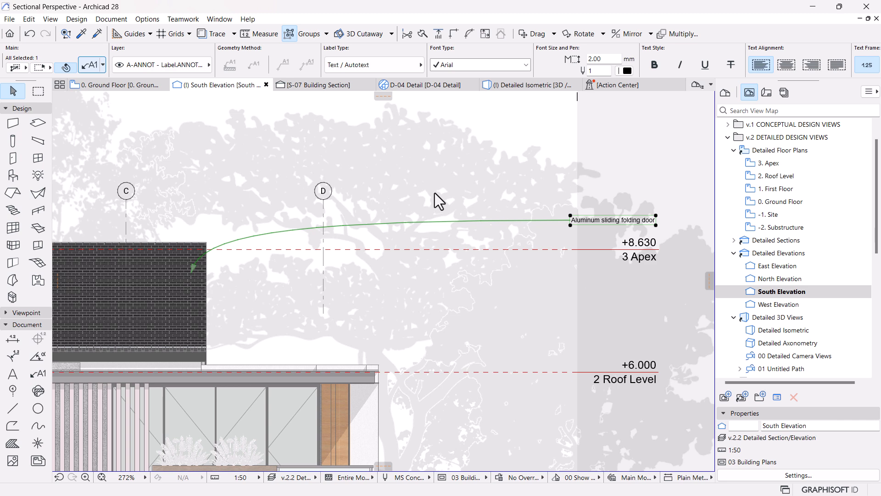
Step: Change the roof label's pointer to a straight segmented line with an open arrowhead and apply the settings
key("ctrl+t")
left_click(356, 125)
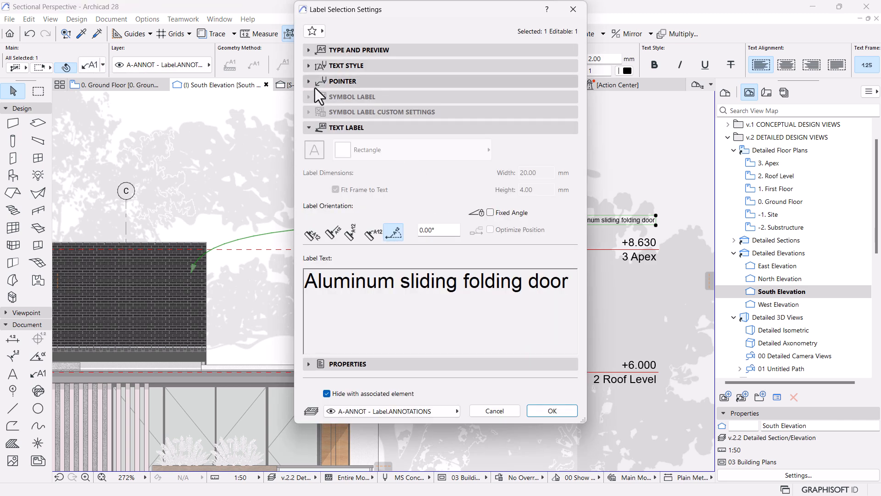
left_click(315, 85)
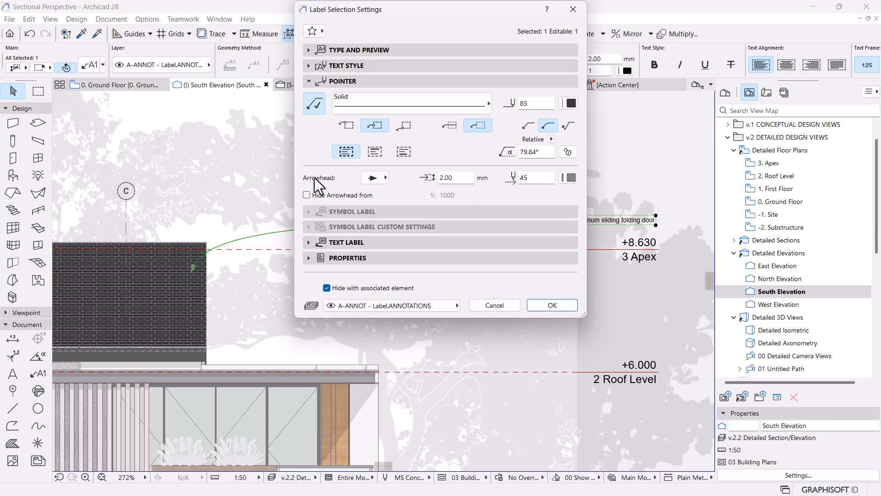
left_click(528, 126)
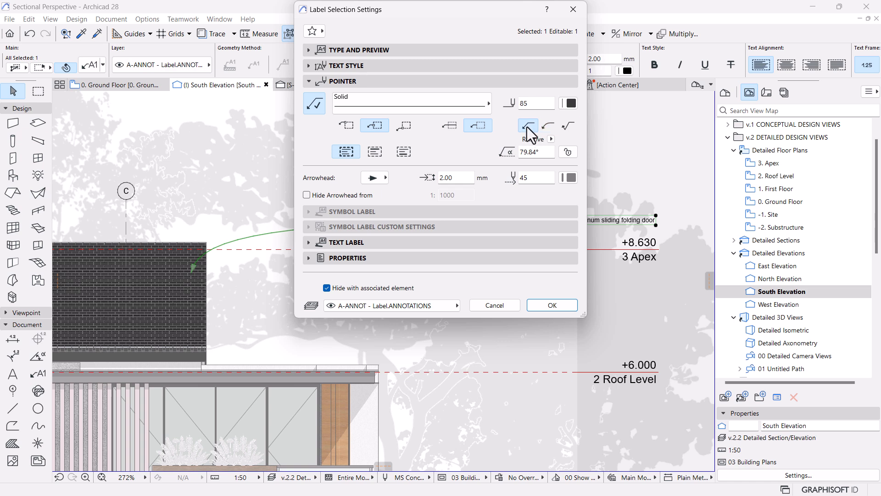
left_click(378, 181)
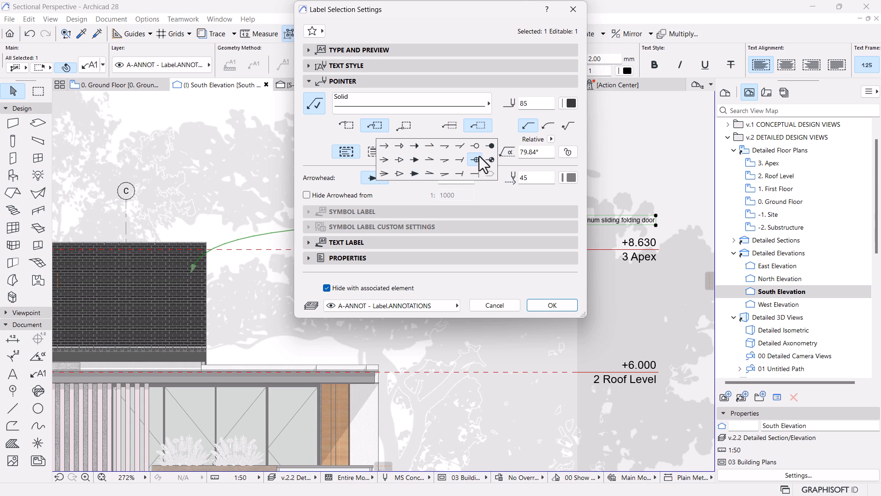
left_click(388, 148)
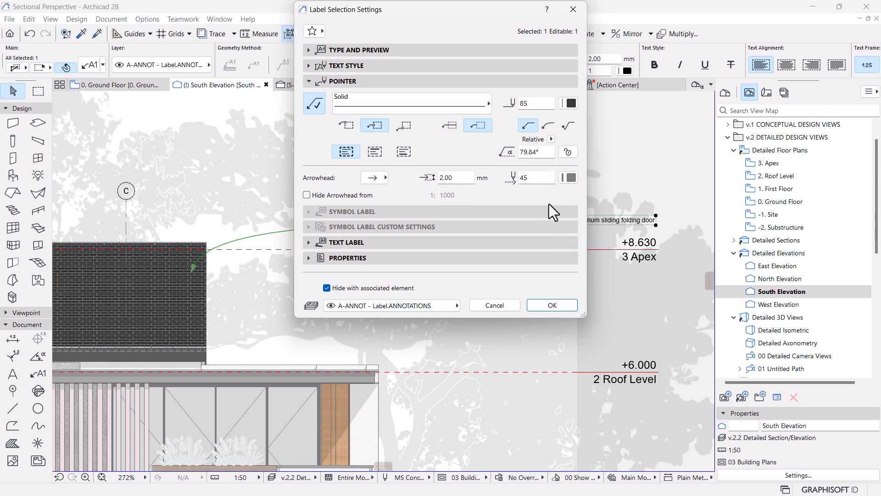
left_click(541, 307)
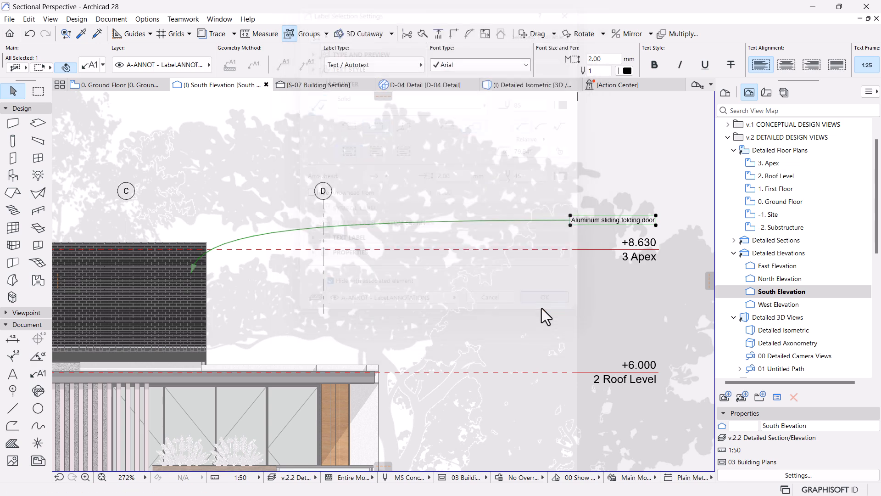
scroll(424, 276, "down", 2)
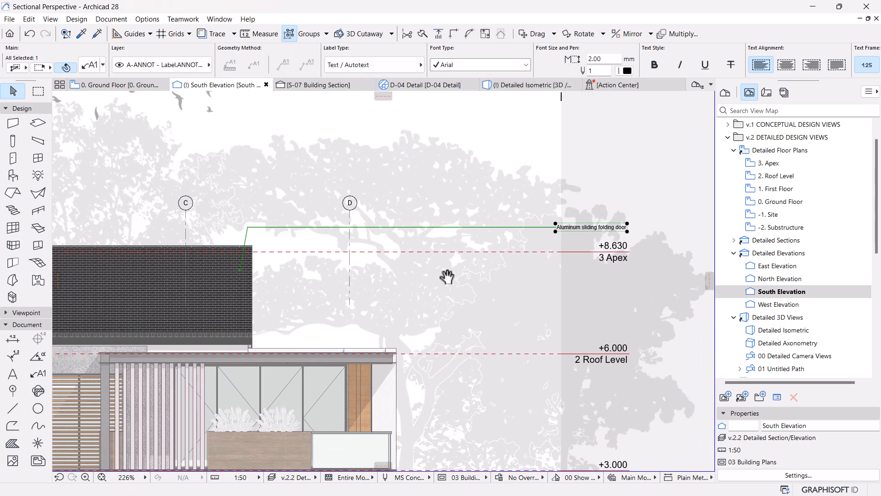
scroll(276, 244, "down", 2)
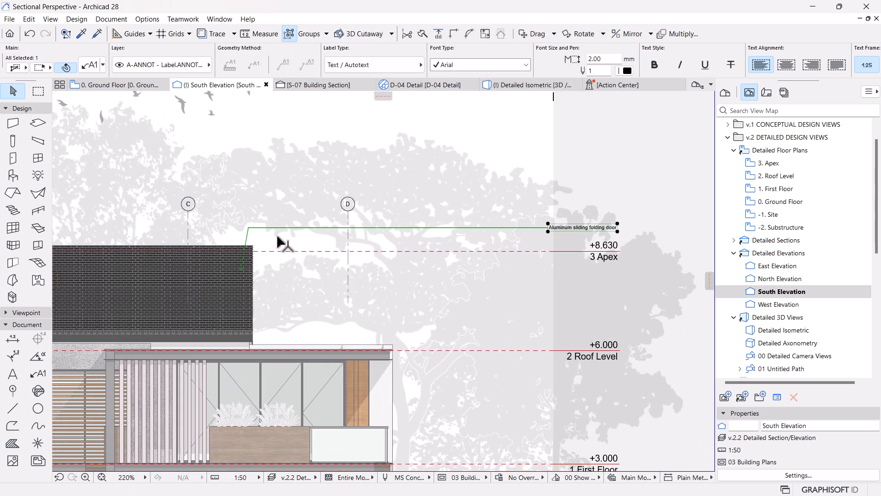
Step: Open the roof label's text for editing and delete its existing wording
scroll(252, 245, "up", 2)
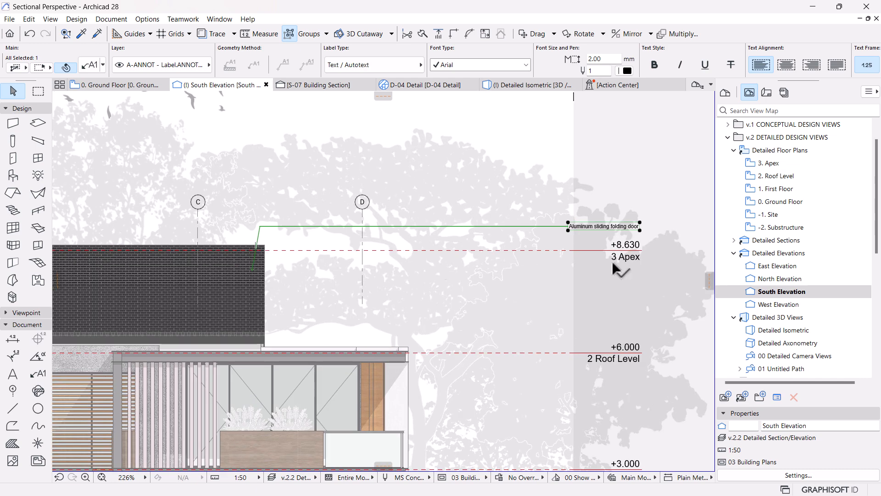
scroll(636, 234, "up", 3)
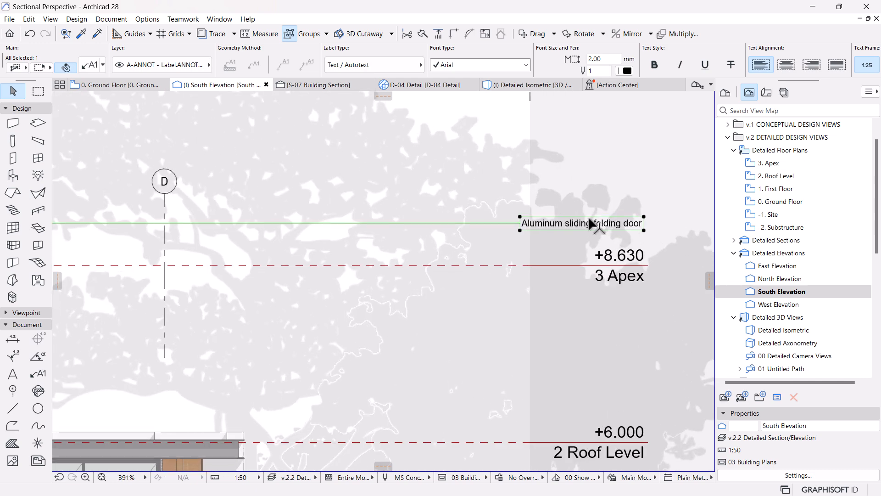
double_click(577, 228)
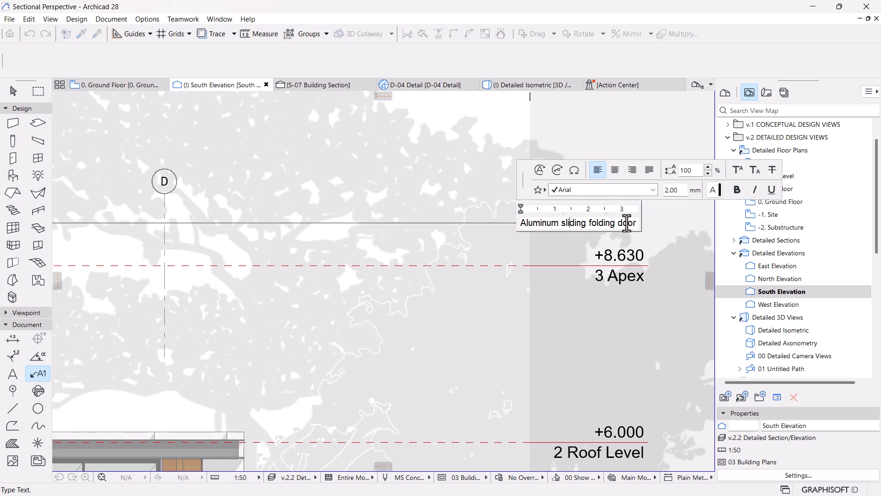
left_click_drag(639, 232, 493, 232)
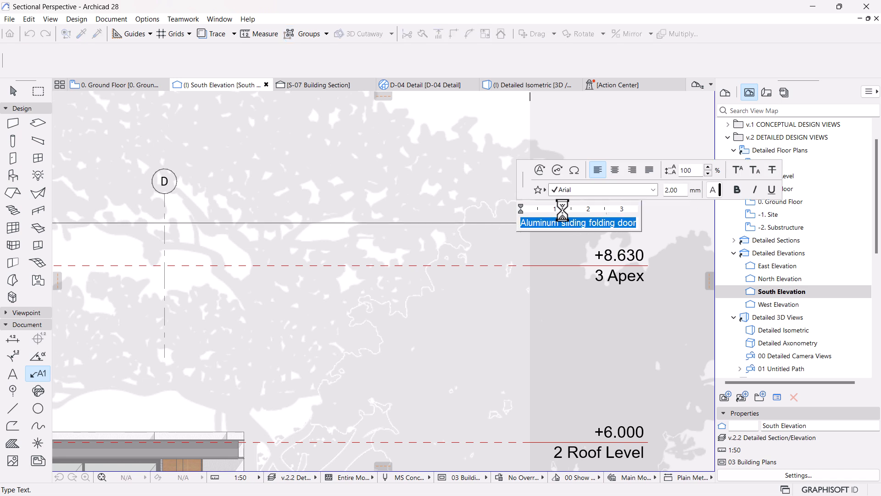
key("BackSpace")
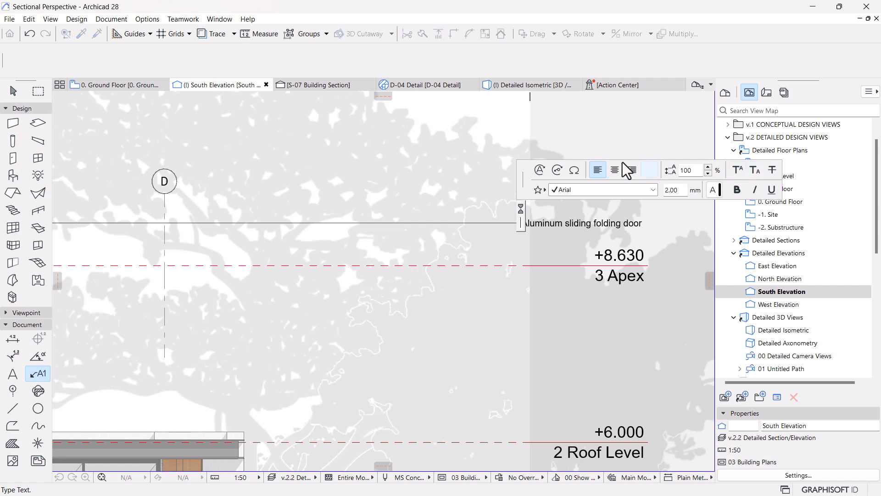
Step: Insert the title and description of keynote RF-10 Concrete Slate Tiles from the RF ROOF folder into the label
left_click(557, 171)
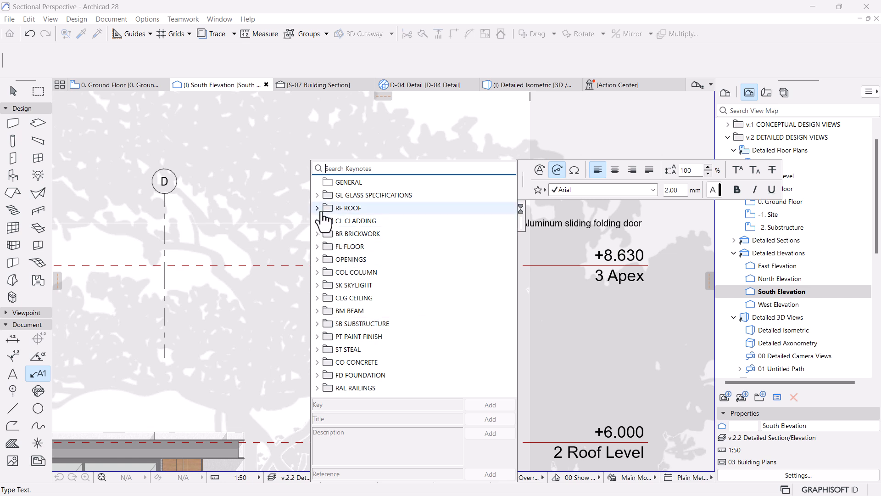
left_click(320, 209)
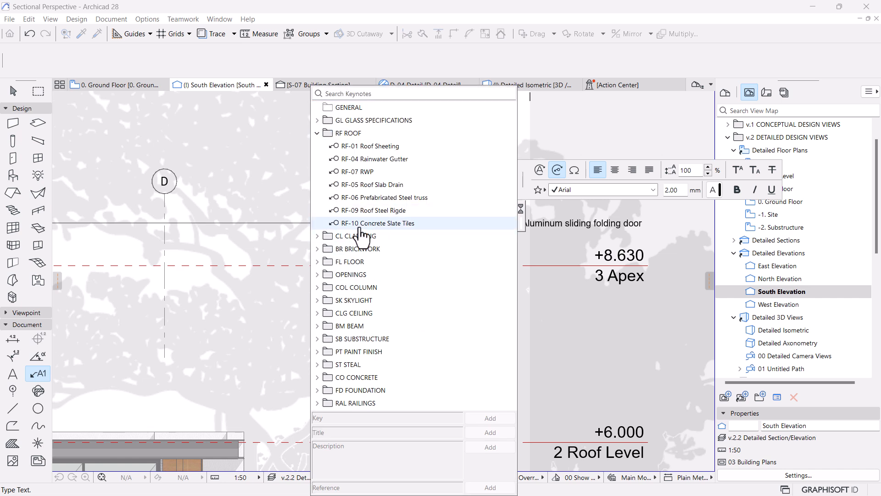
left_click(368, 226)
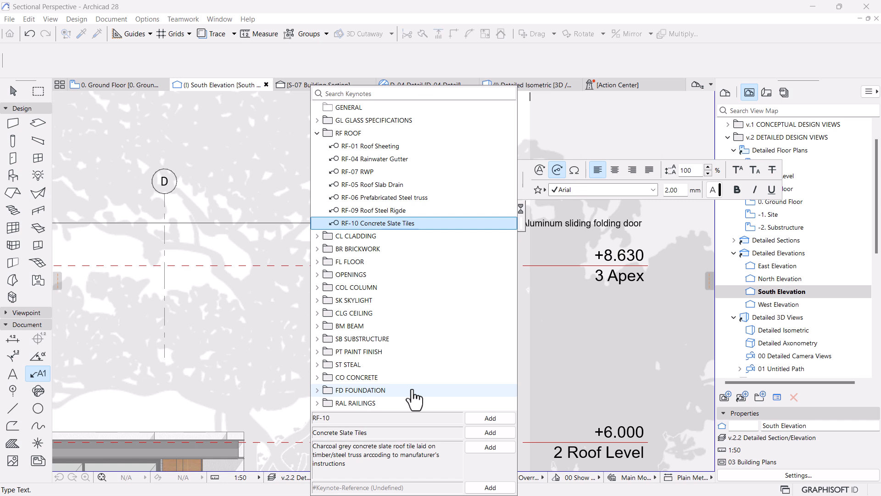
left_click(482, 437)
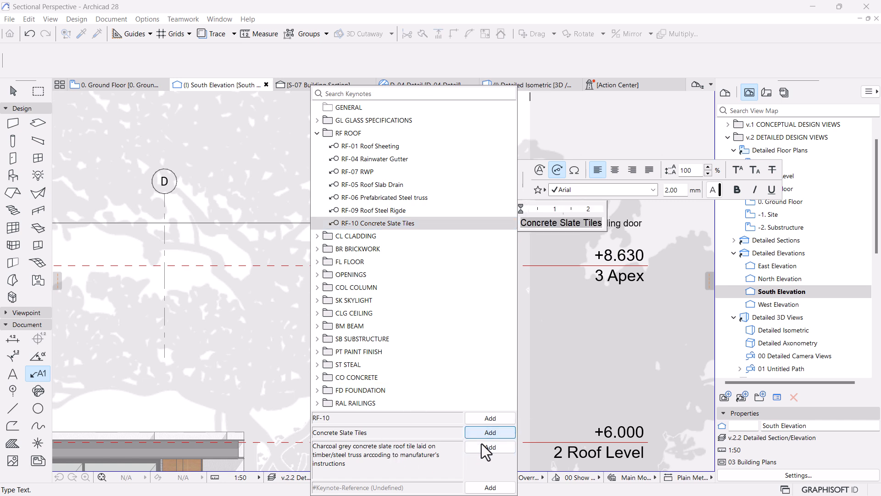
left_click(487, 447)
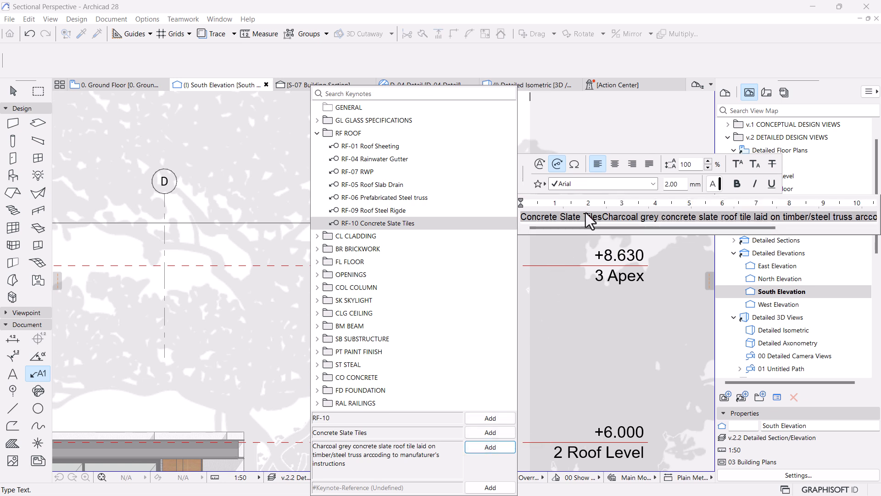
Step: Break the label text after "Concrete Slate Tiles" so the description starts on its own line, and finish editing
left_click(598, 216)
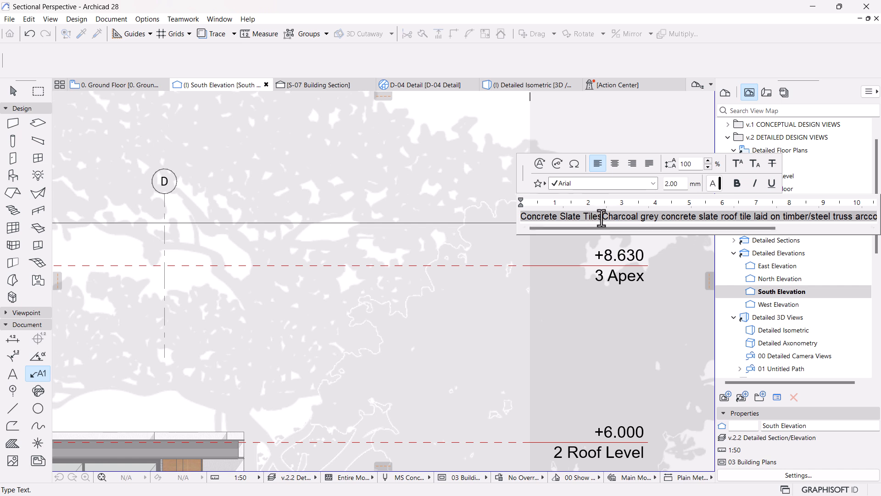
key("Return")
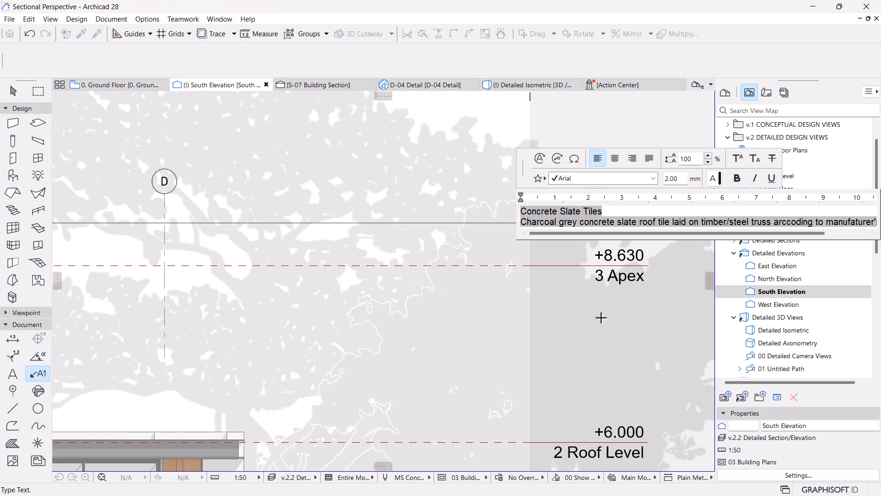
left_click(587, 320)
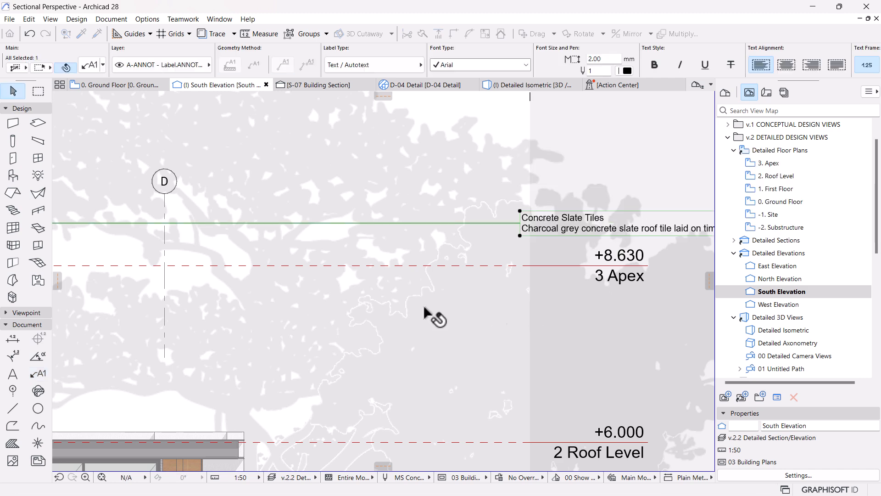
Step: Narrow the label's text box to a text width of about 1900, wrapping the description within the Apex level marker's right edge
scroll(476, 307, "down", 3)
scroll(584, 299, "up", 3)
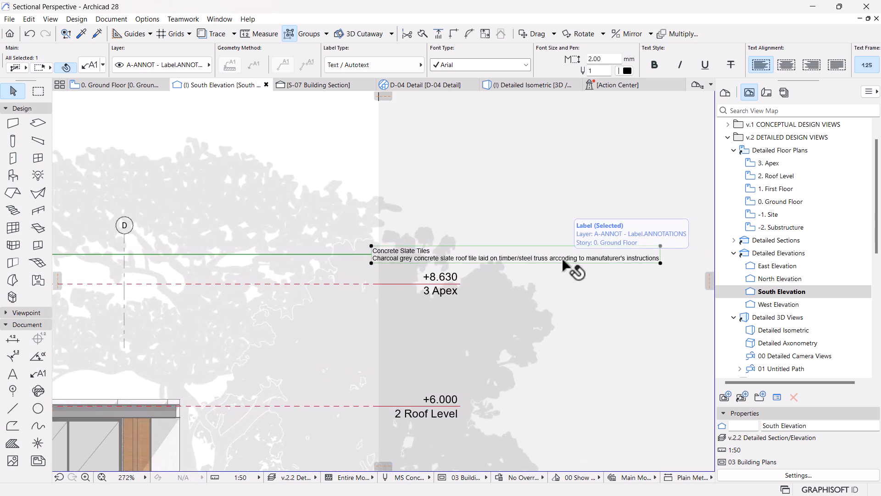
left_click(660, 264)
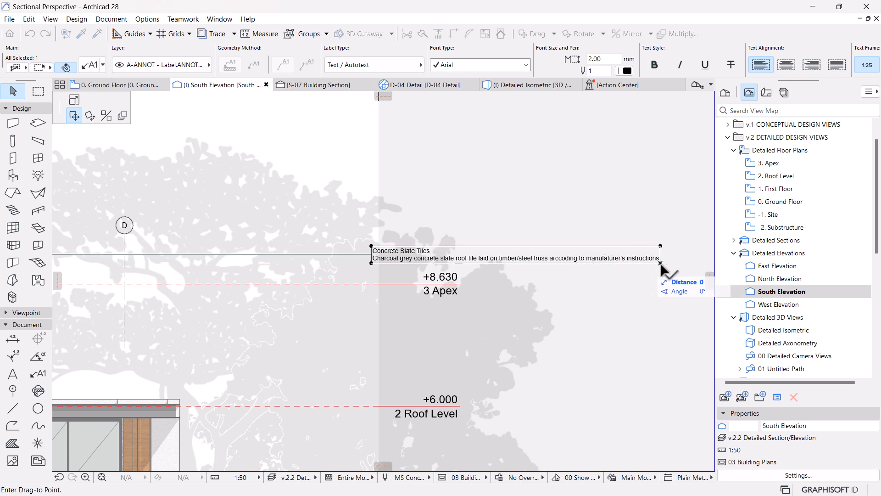
left_click(74, 100)
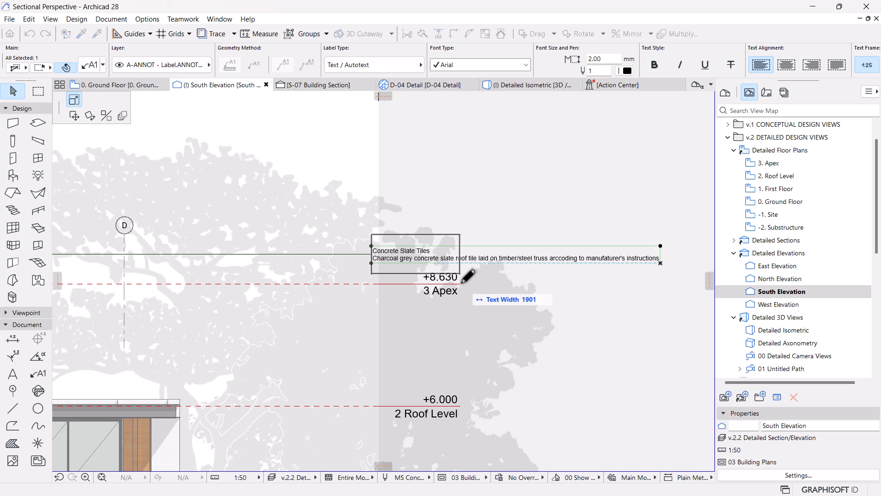
left_click(465, 269)
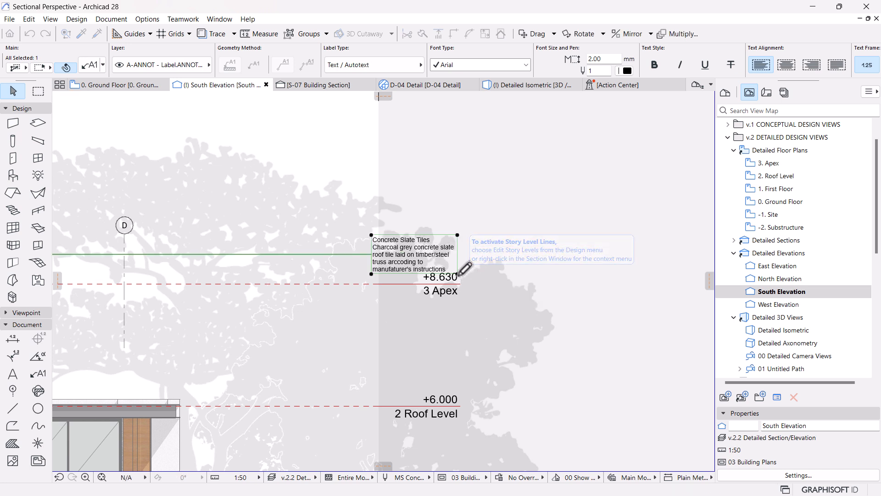
scroll(541, 237, "down", 3)
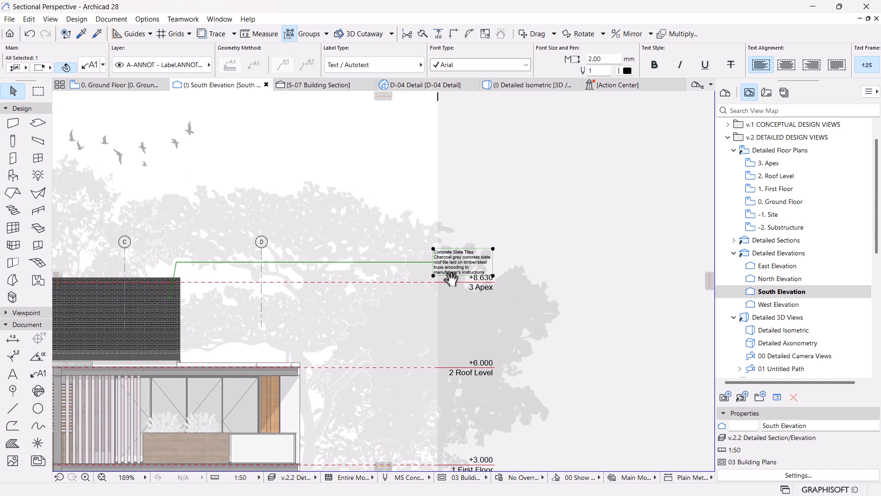
scroll(454, 261, "up", 3)
scroll(521, 248, "up", 2)
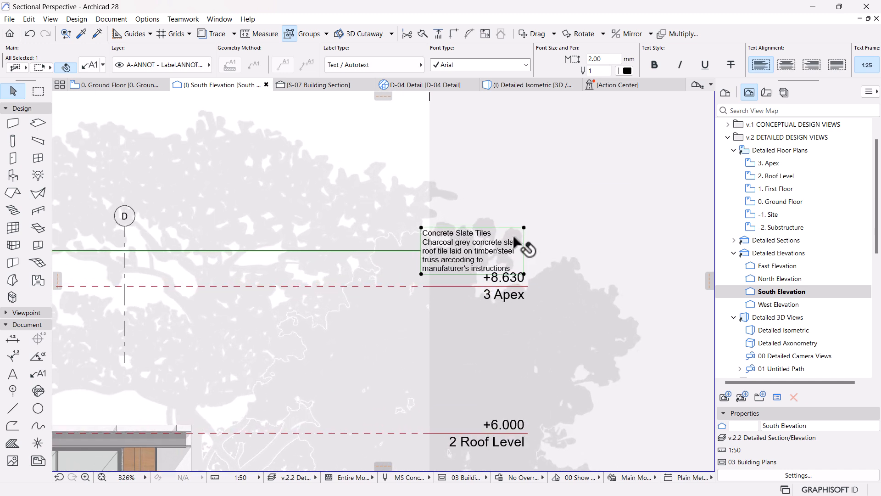
Step: Right-align the text of the Concrete Slate Tiles label beside the Apex level marker
scroll(519, 234, "up", 3)
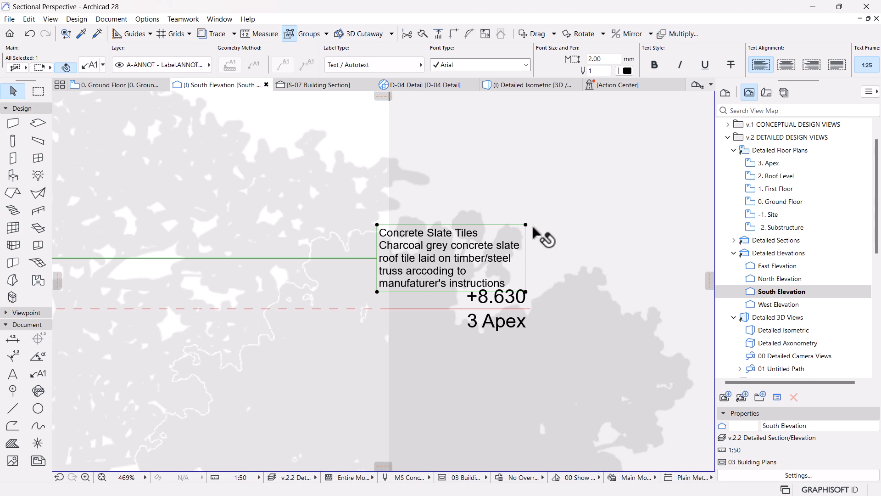
scroll(519, 206, "down", 10)
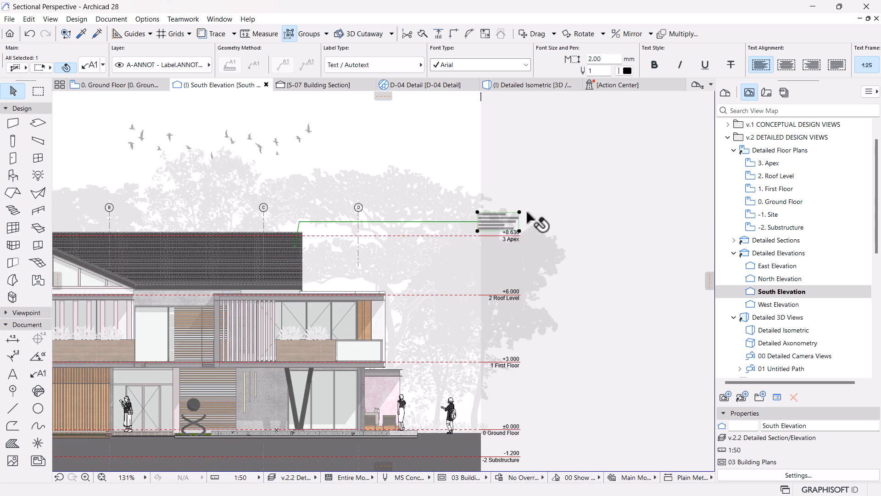
scroll(528, 215, "up", 5)
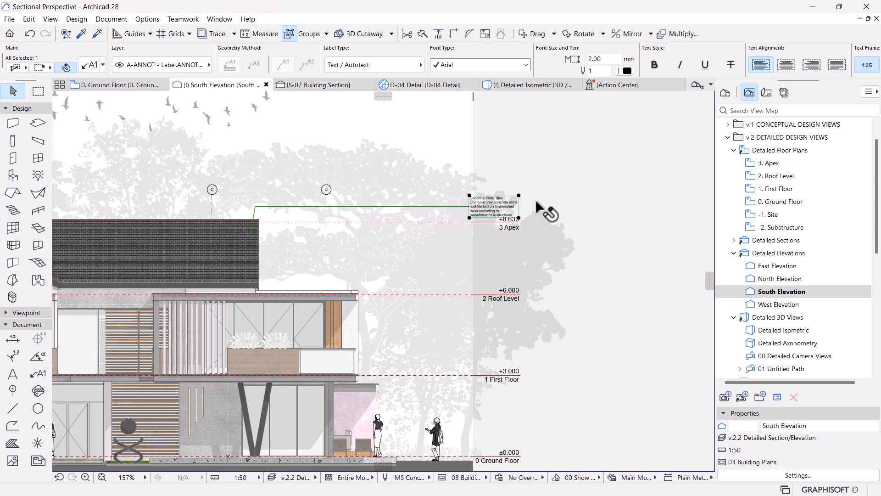
scroll(519, 202, "up", 2)
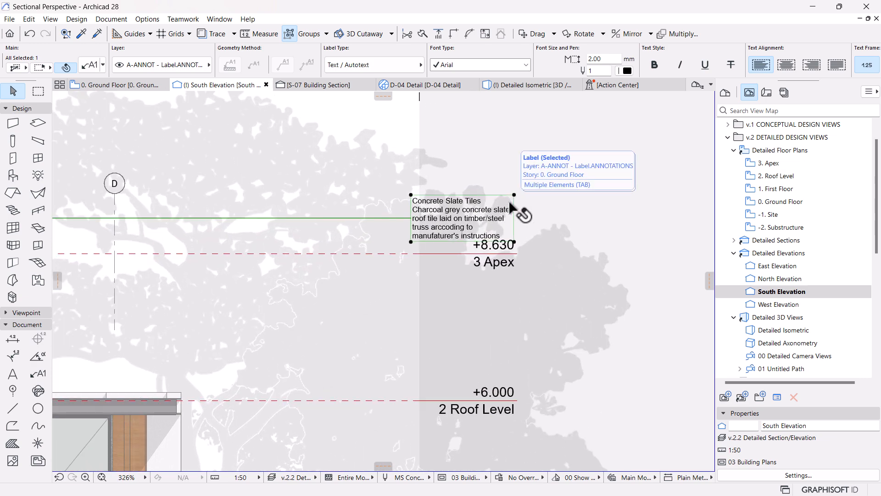
scroll(716, 69, "down", 7)
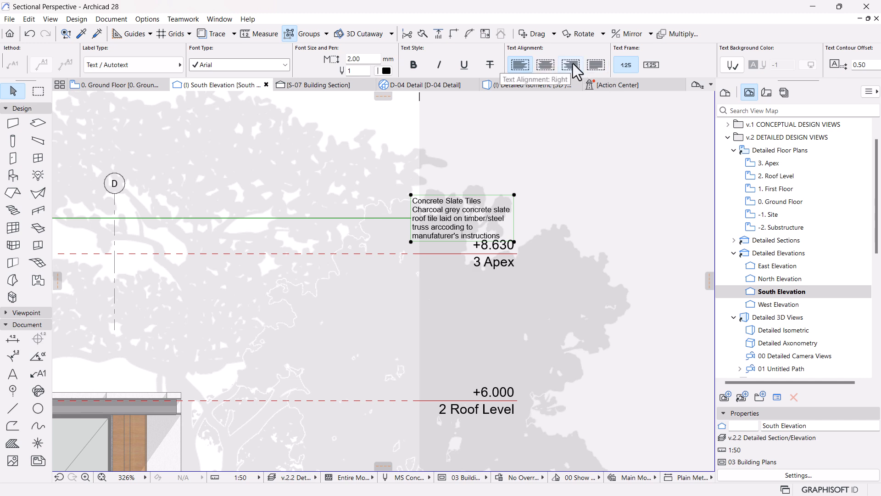
left_click(570, 65)
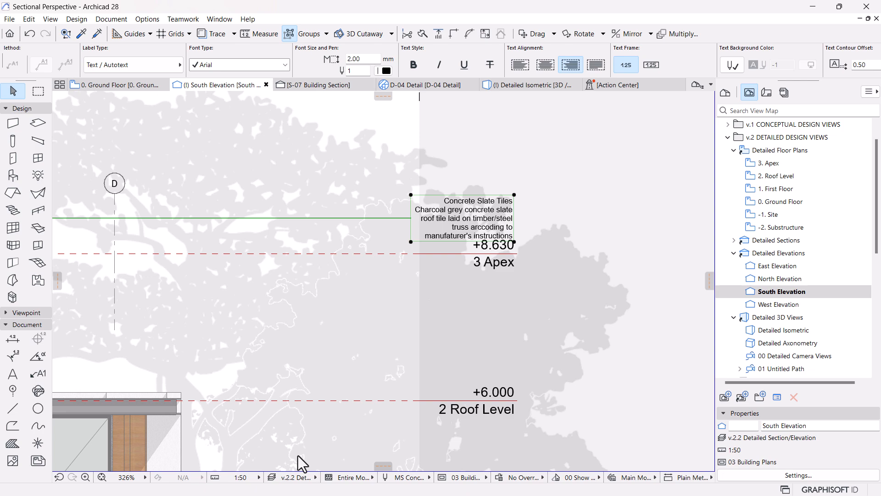
scroll(482, 241, "down", 5)
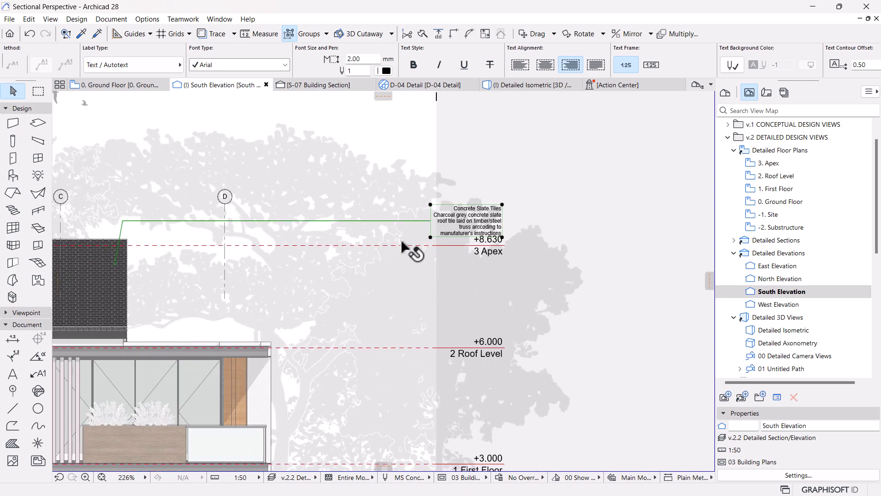
middle_click_drag(411, 256, 477, 231)
scroll(486, 232, "up", 5)
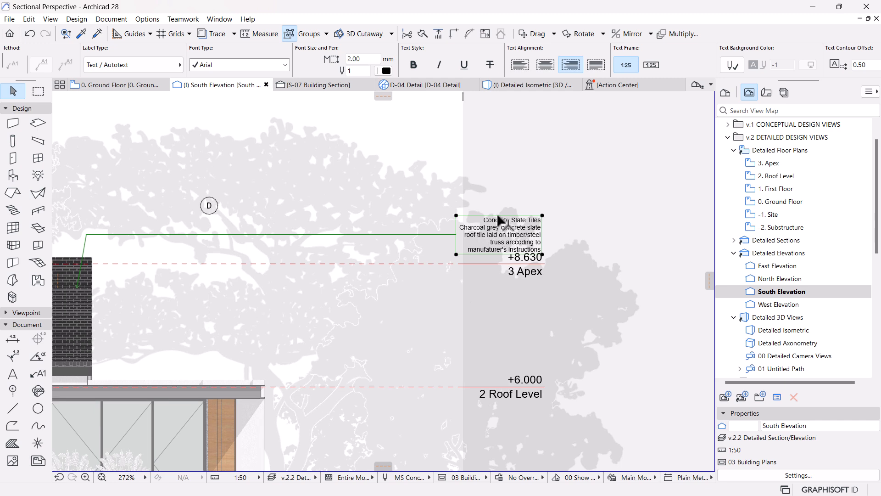
scroll(509, 222, "up", 2)
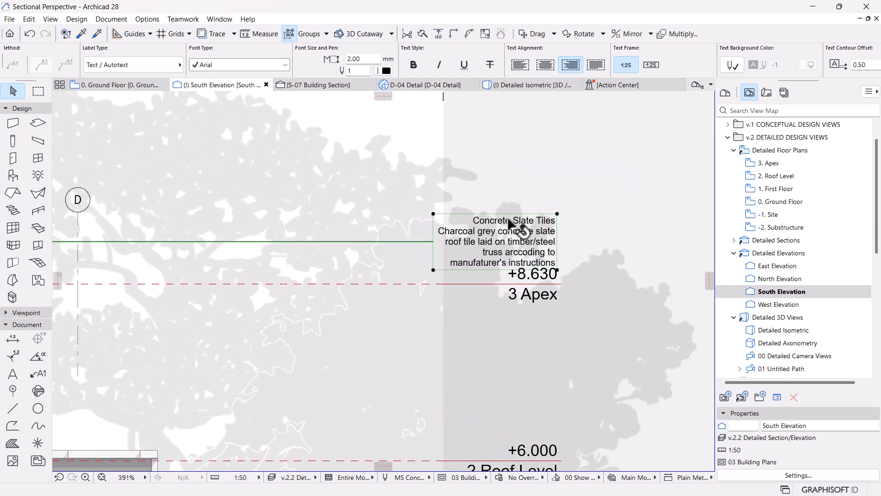
scroll(556, 246, "down", 2)
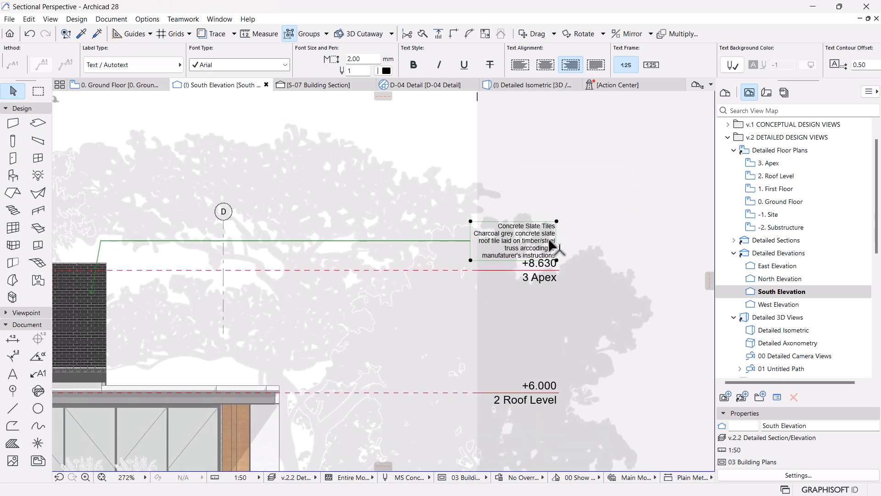
left_click(470, 241)
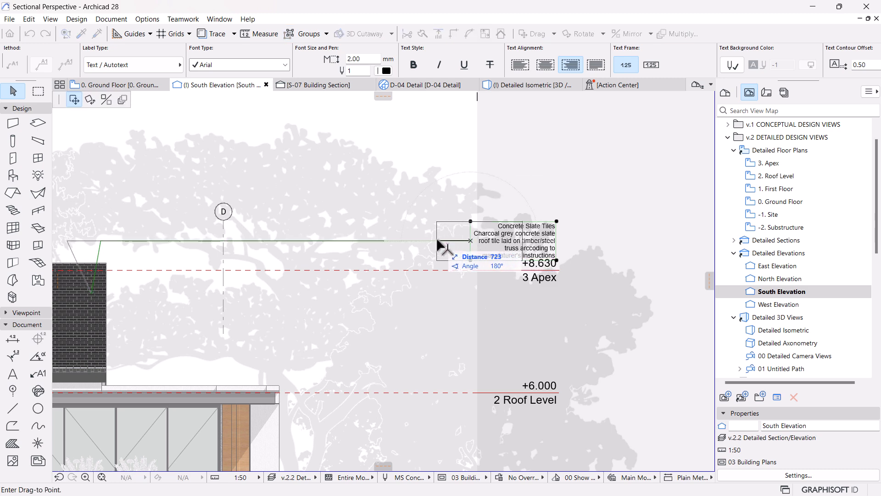
scroll(441, 246, "down", 2)
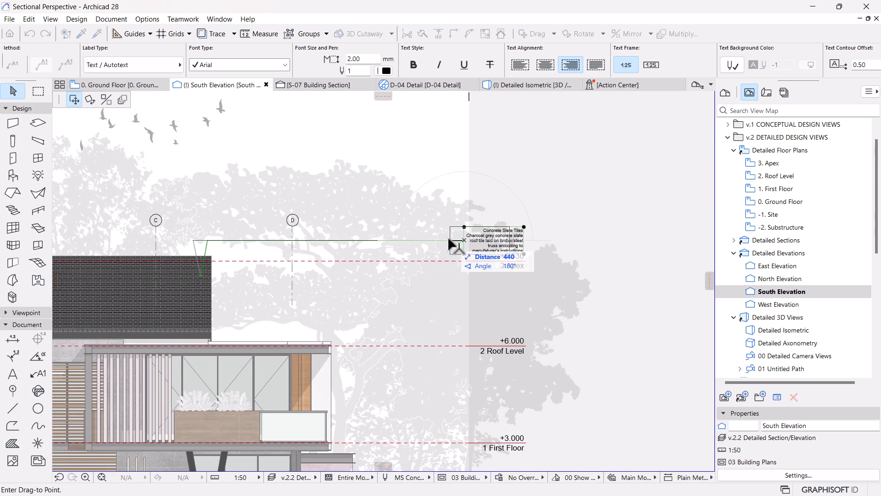
scroll(449, 239, "up", 1)
left_click(443, 243)
scroll(289, 212, "up", 1)
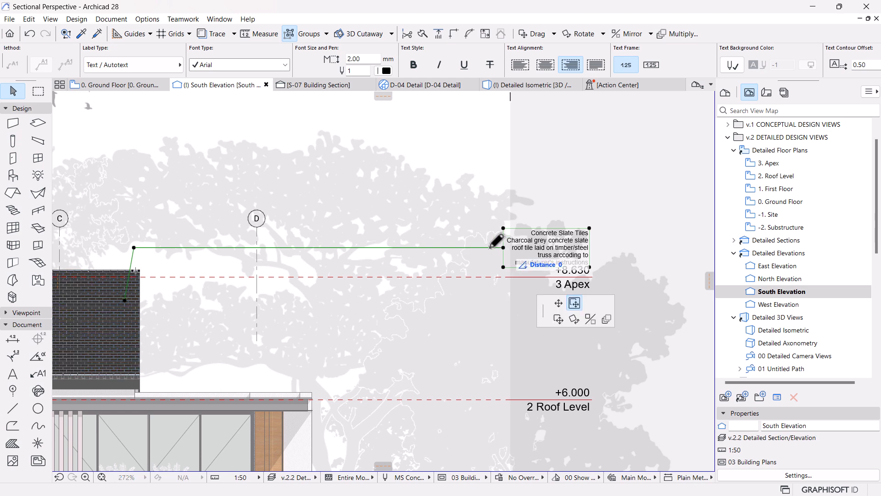
left_click(504, 247)
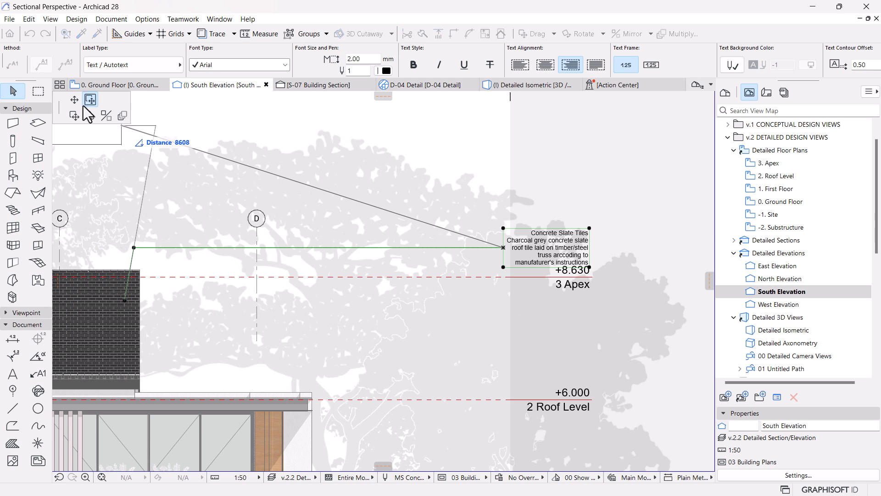
key("Escape")
key("Escape")
left_click(562, 243)
left_click(590, 229)
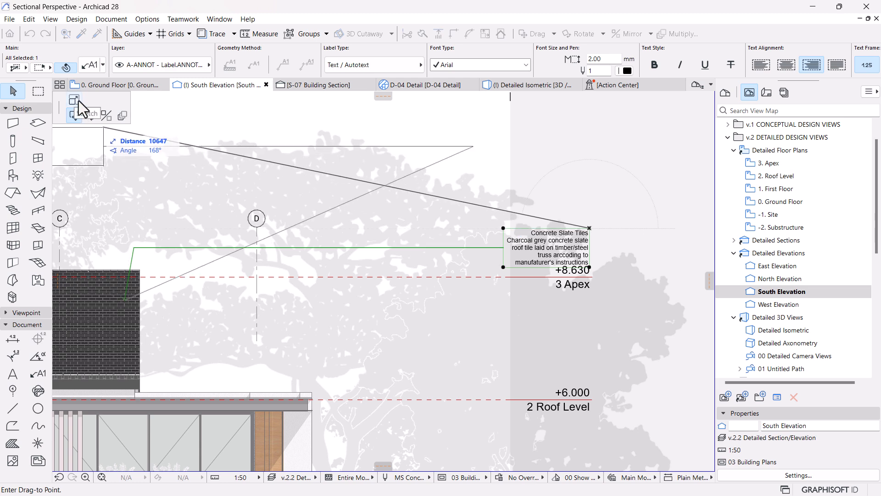
key("Escape")
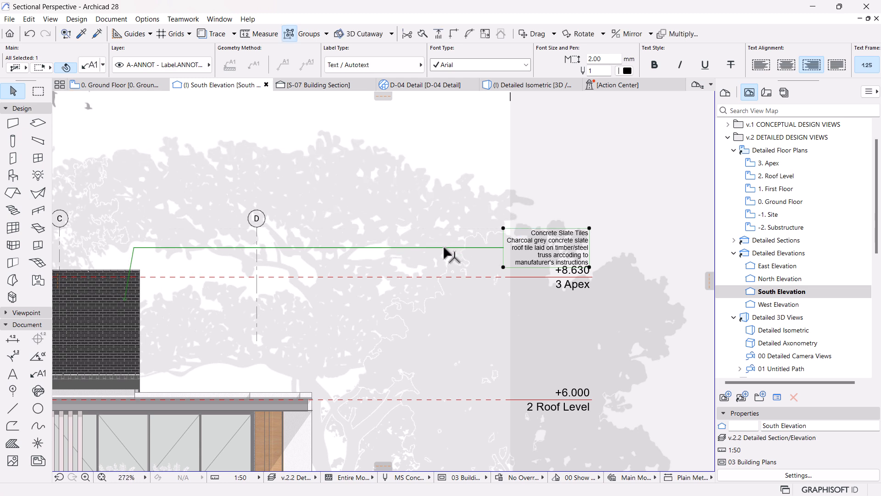
Step: Shift the label's text block horizontally toward the roof and widen it to about 2650, ending flush with the Apex level marker's outer edge
left_click(503, 247)
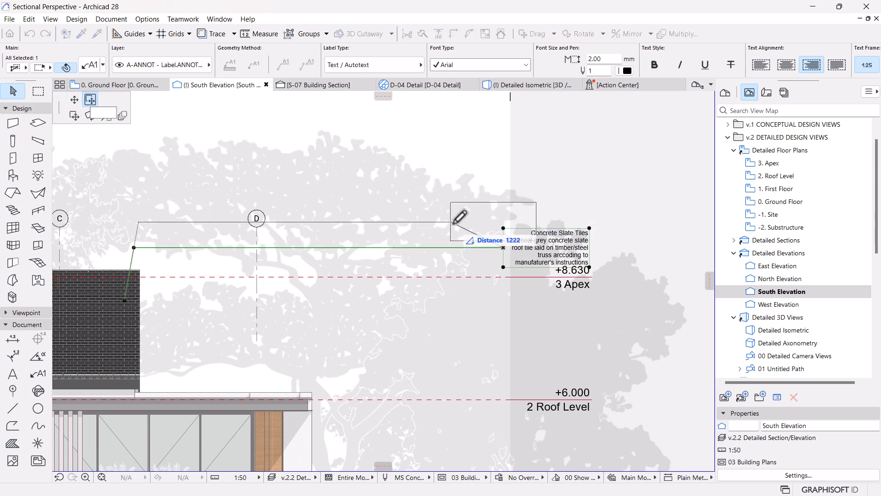
left_click(469, 248)
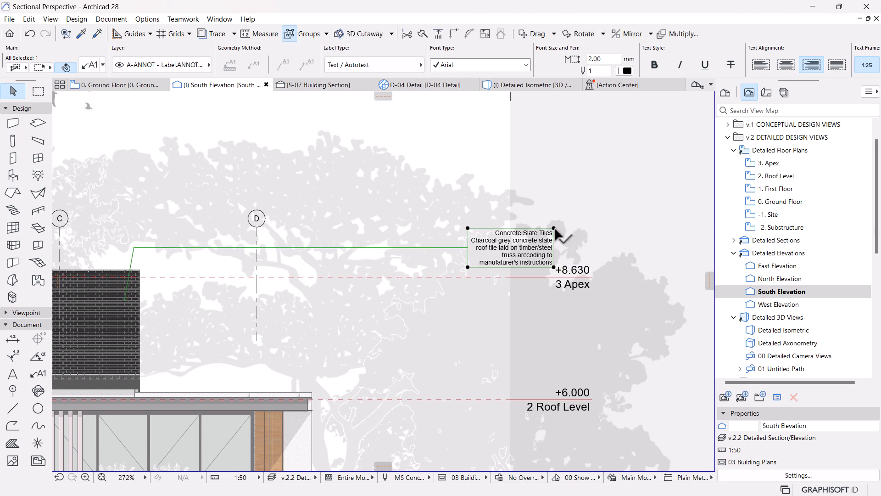
left_click(554, 228)
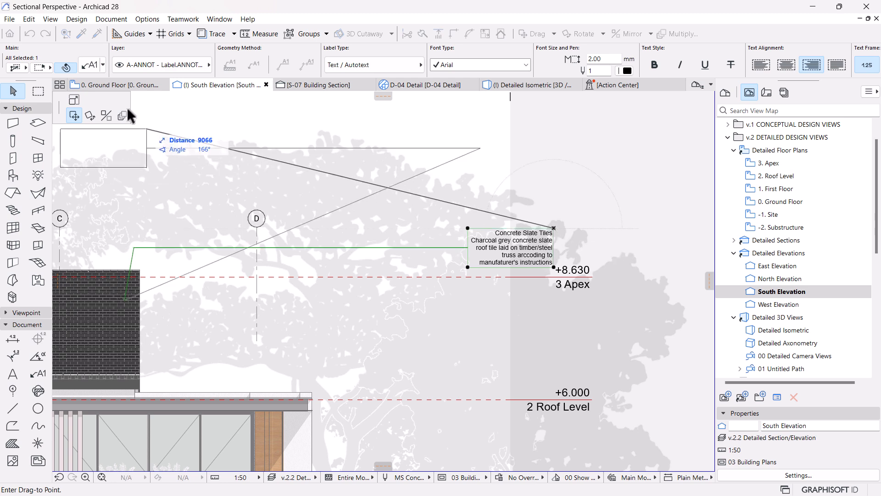
left_click(74, 100)
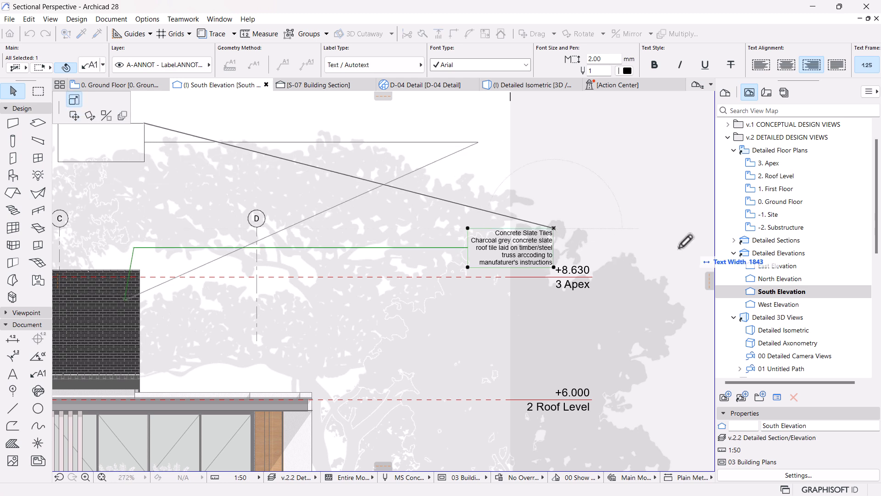
left_click(590, 265)
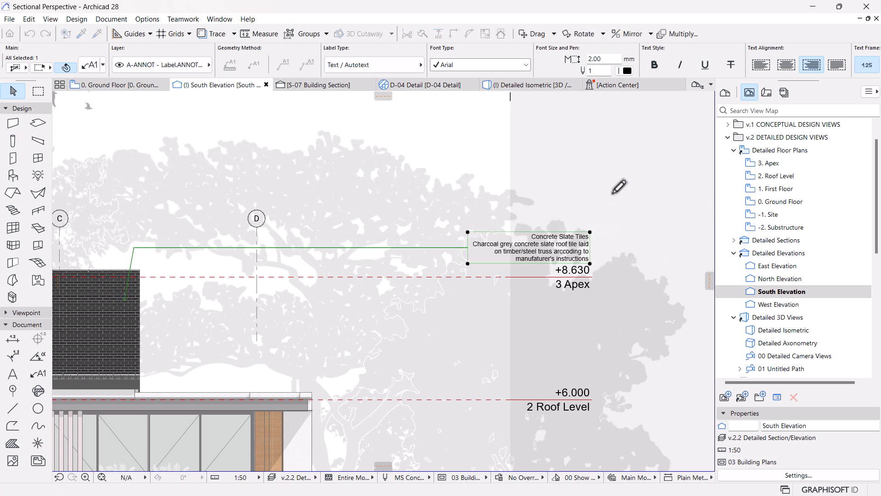
scroll(620, 197, "down", 3)
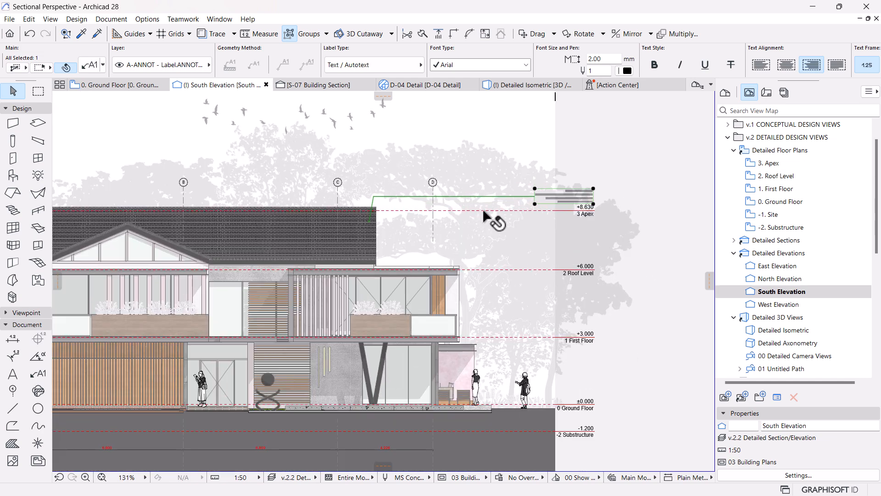
key("Escape")
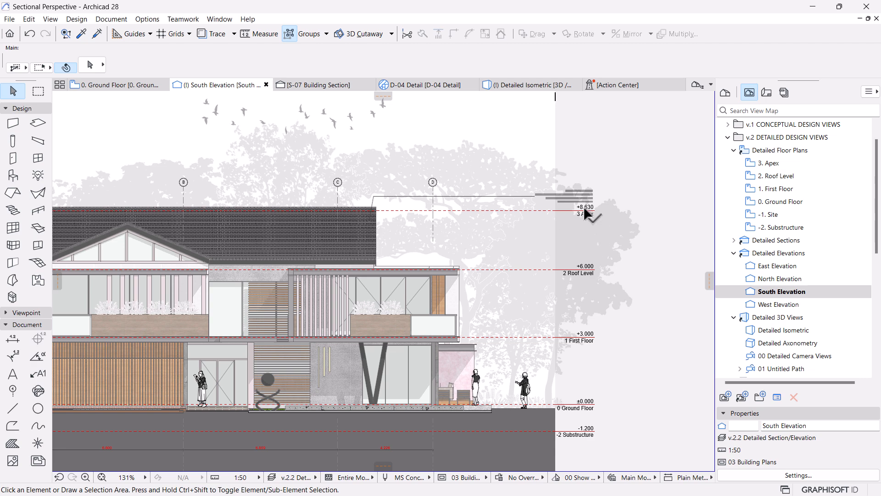
Step: Review the annotated elevation and check the text size of the grid dimension between grid lines C and D
scroll(586, 213, "up", 2)
scroll(585, 215, "down", 3)
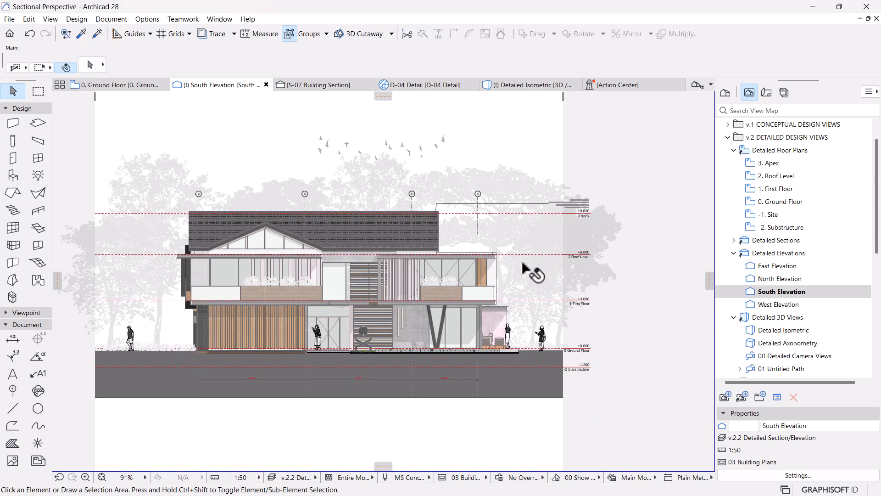
scroll(522, 264, "up", 1)
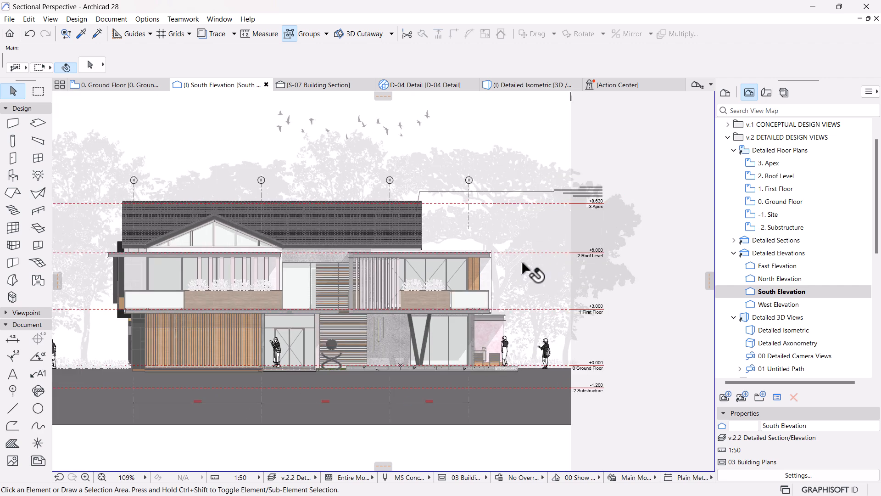
scroll(600, 212, "up", 2)
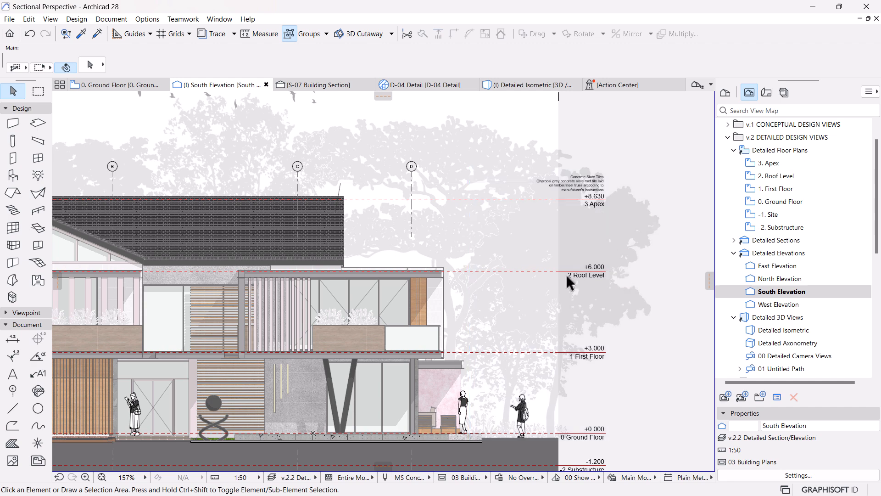
scroll(590, 252, "down", 2)
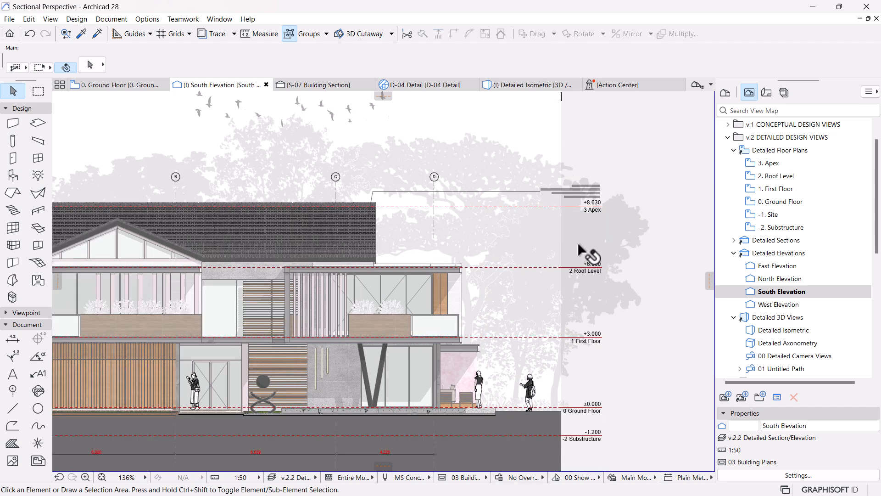
scroll(438, 382, "up", 2)
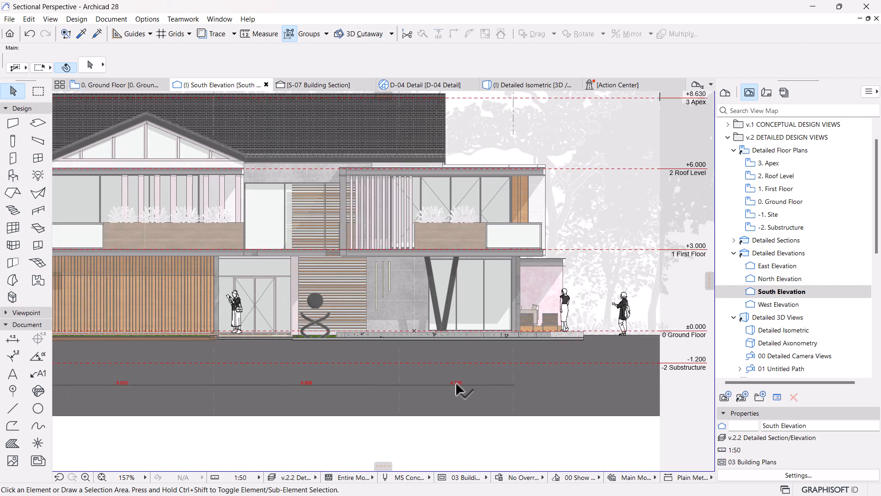
left_click(482, 370)
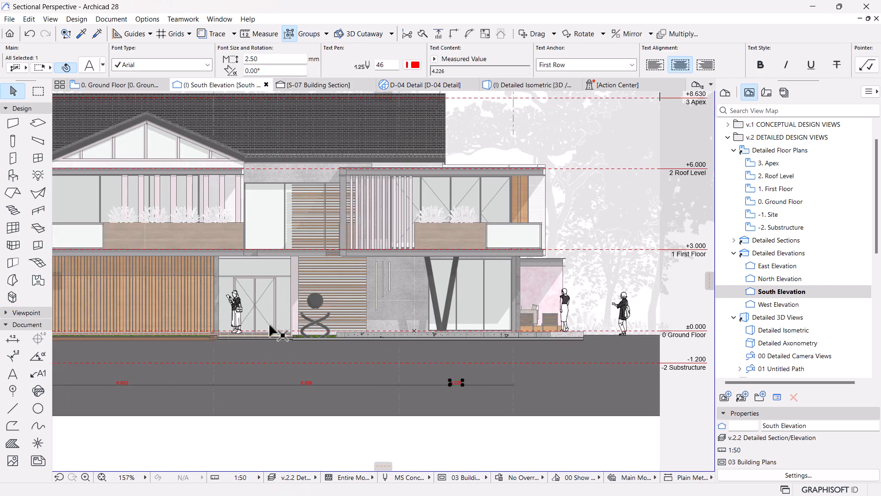
Step: Set the roof label's text size to 2.50 mm
scroll(578, 243, "down", 1)
scroll(574, 227, "up", 2)
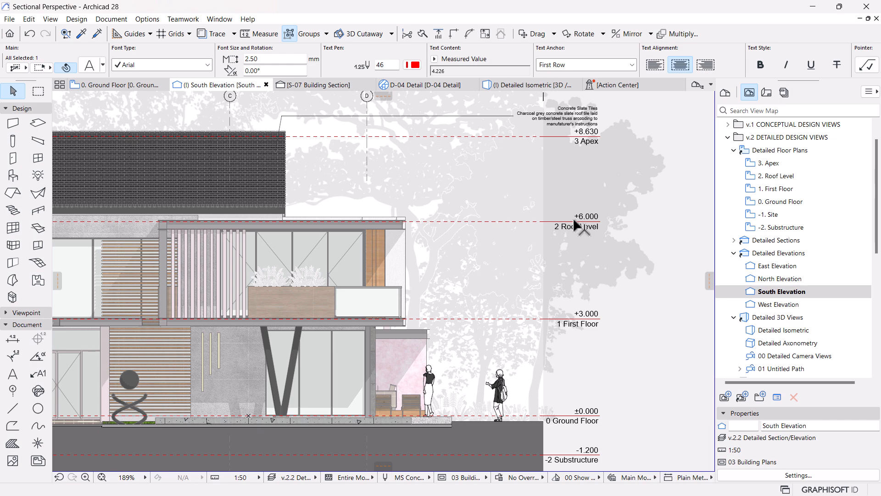
middle_click_drag(603, 151, 591, 202)
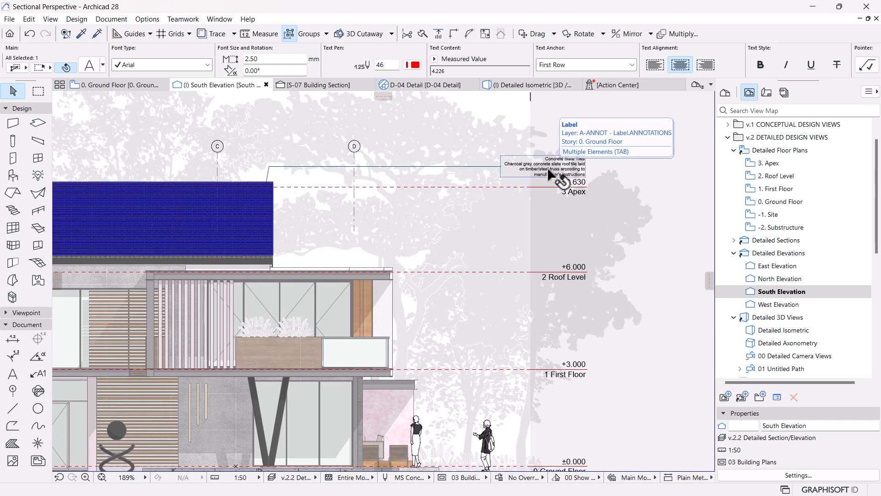
left_click(556, 174)
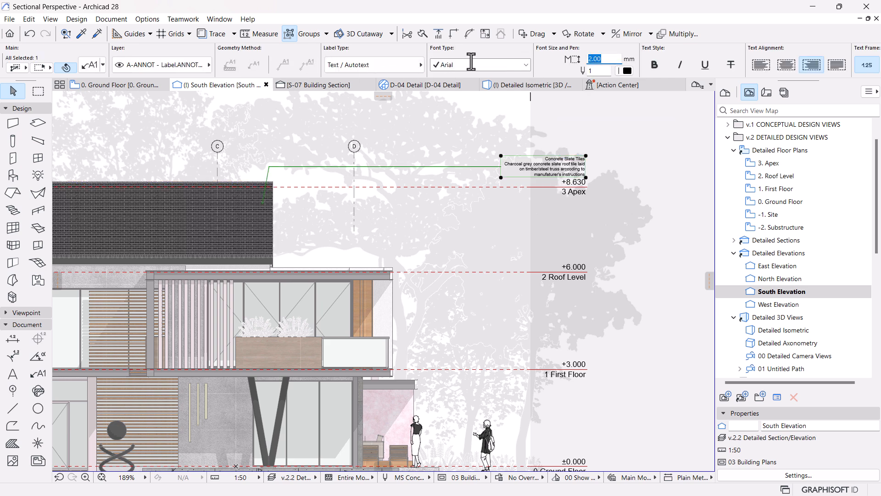
type(".5")
key("Return")
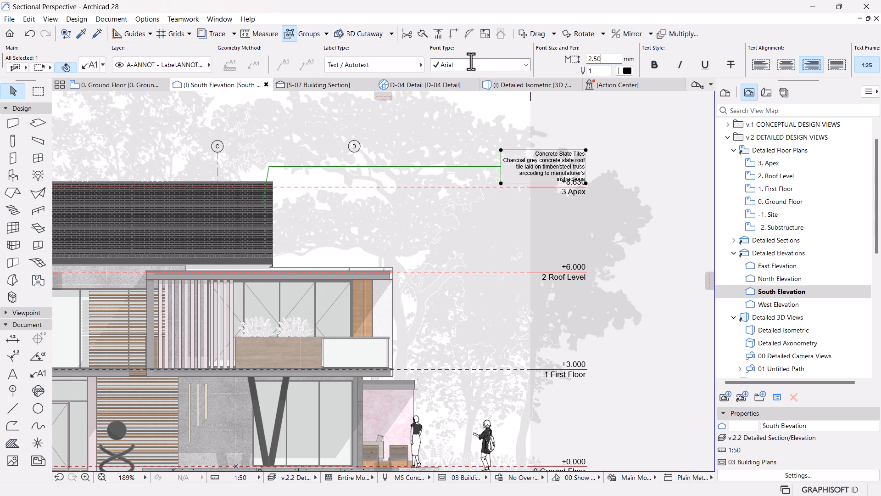
Step: Move the Concrete Slate Tiles label slightly upward so its text clears the Apex level marker
scroll(617, 131, "up", 3)
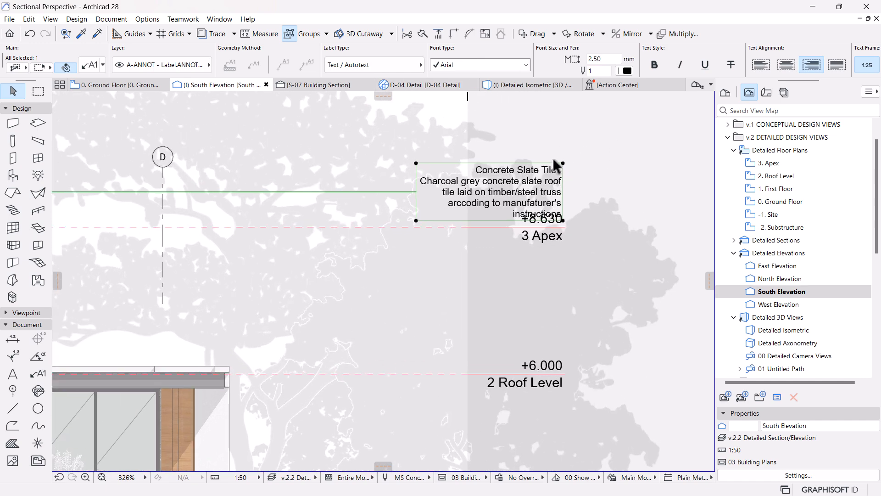
left_click(417, 193)
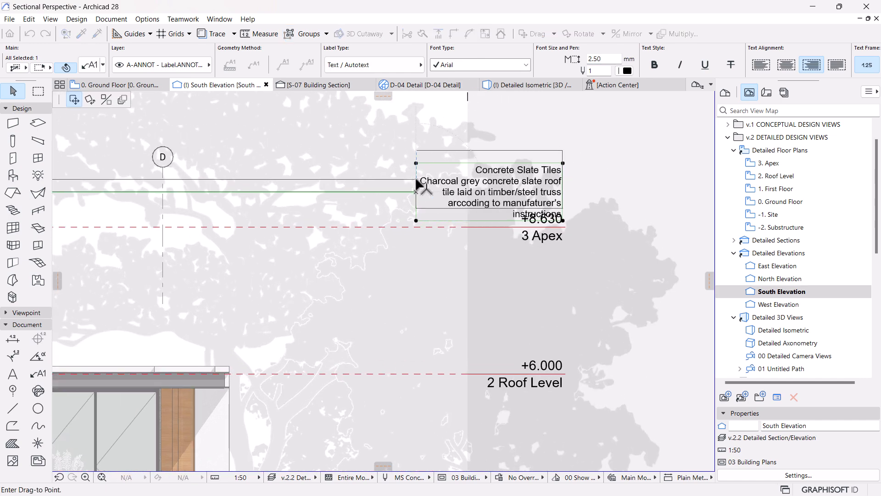
left_click(417, 178)
scroll(598, 173, "down", 3)
scroll(596, 174, "down", 2)
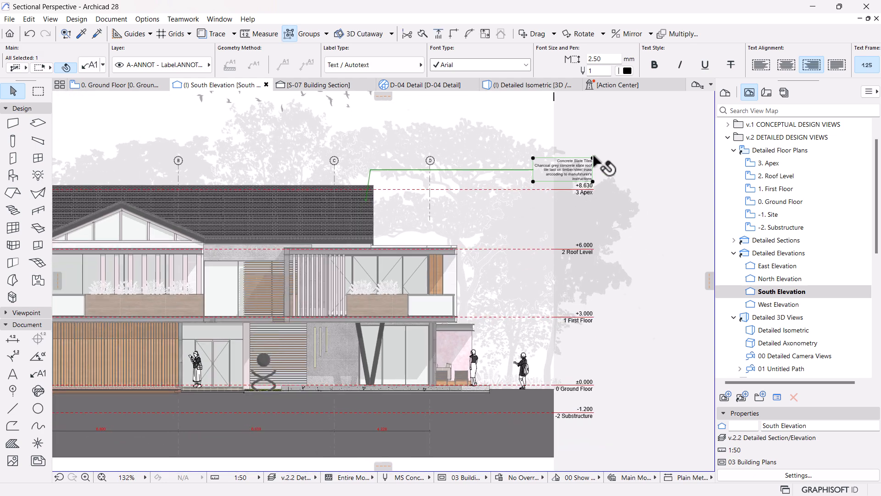
Step: Make the heading line "Concrete Slate Tiles" bold in the roof label's text
scroll(585, 174, "up", 5)
double_click(577, 174)
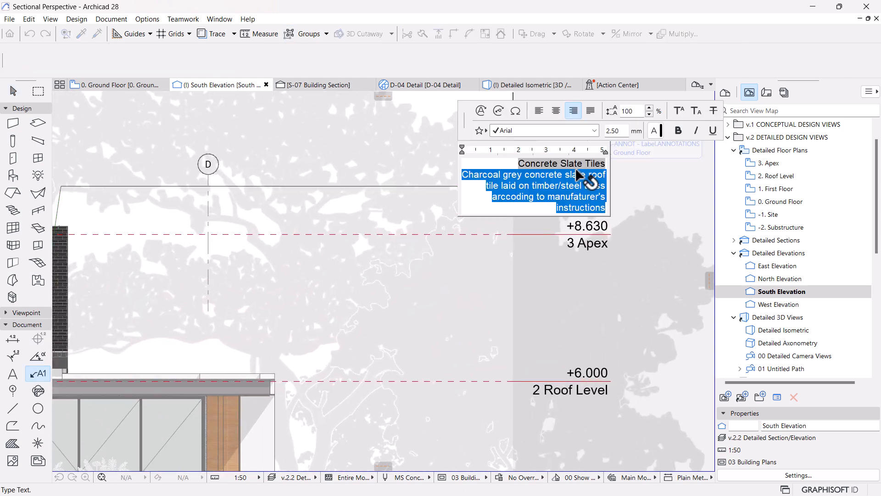
triple_click(597, 164)
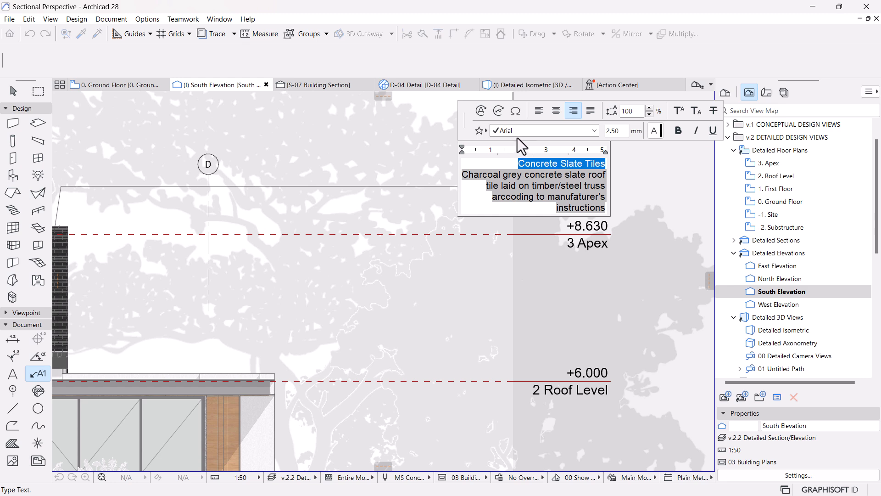
left_click(679, 131)
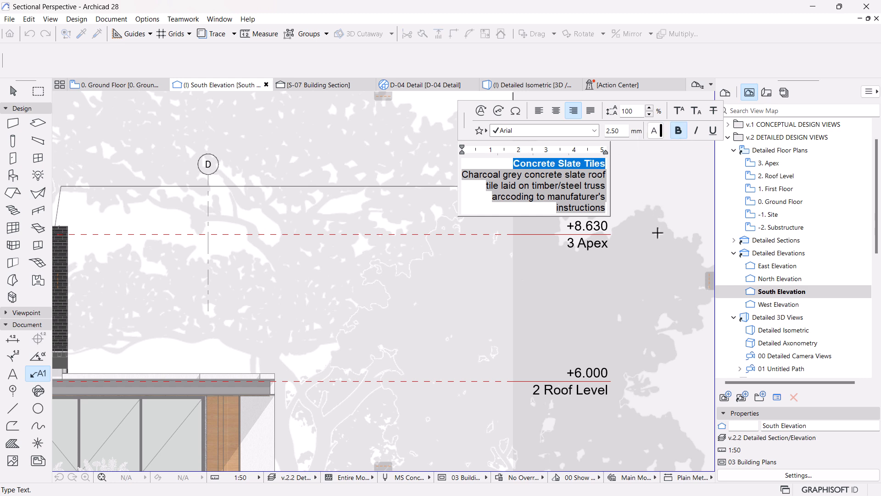
left_click(658, 222)
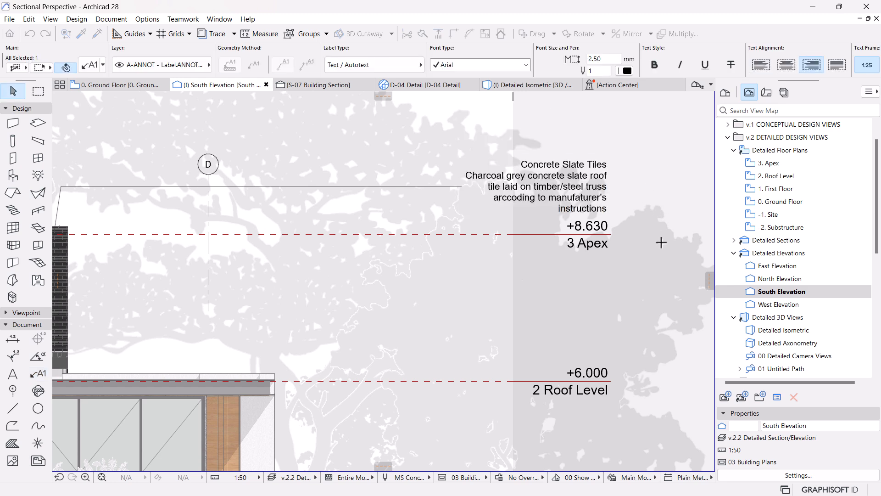
Step: Change the font of both the roof label's description and its bold heading to Roboto
double_click(568, 199)
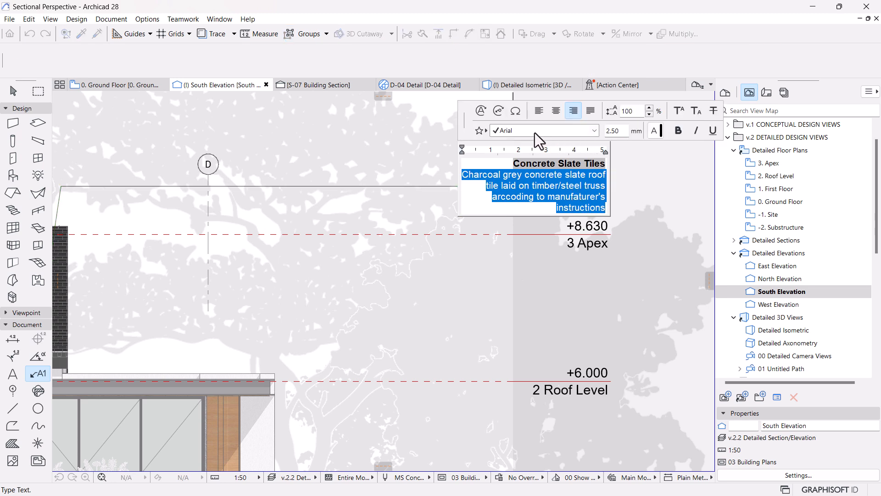
left_click(568, 134)
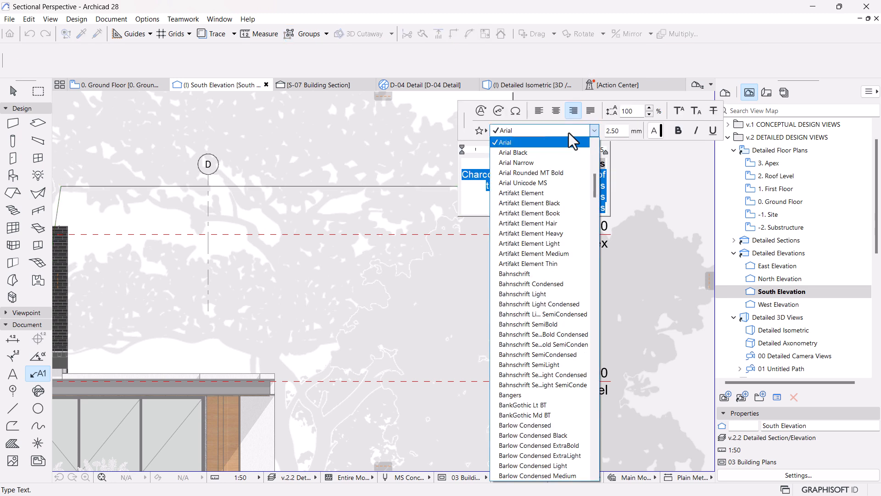
key("r")
left_click(535, 278)
left_click(574, 161)
left_click(553, 130)
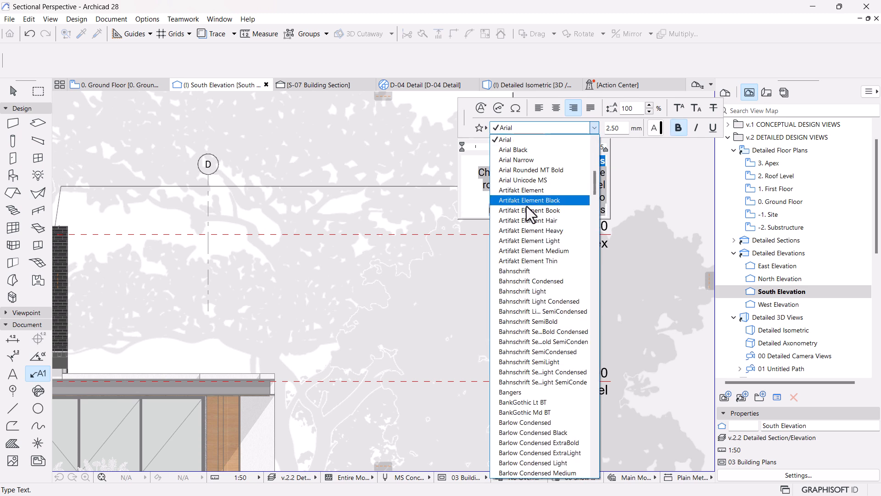
key("r")
left_click(523, 275)
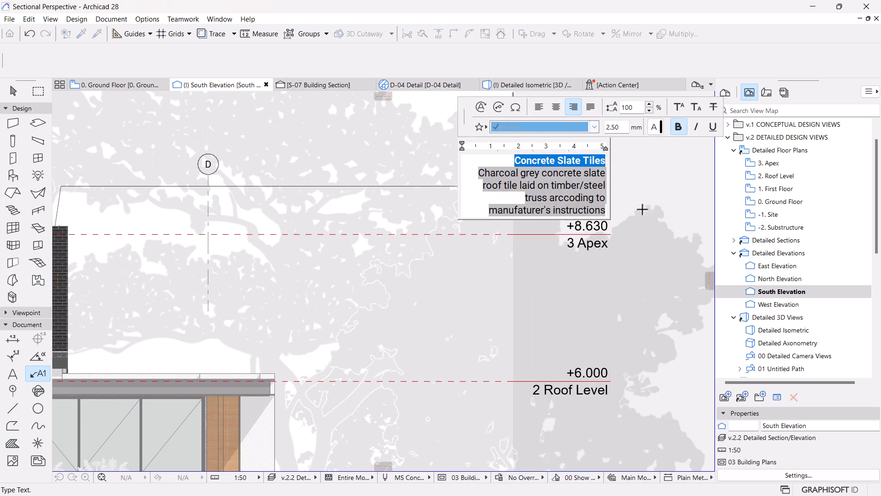
left_click(614, 298)
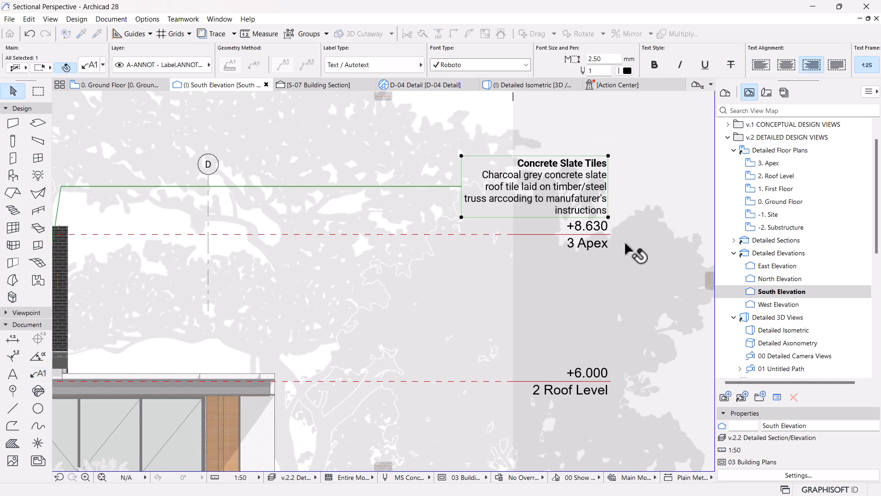
Step: Raise the roof label's text block a little further above the Apex level marker and deselect it
scroll(640, 255, "down", 5)
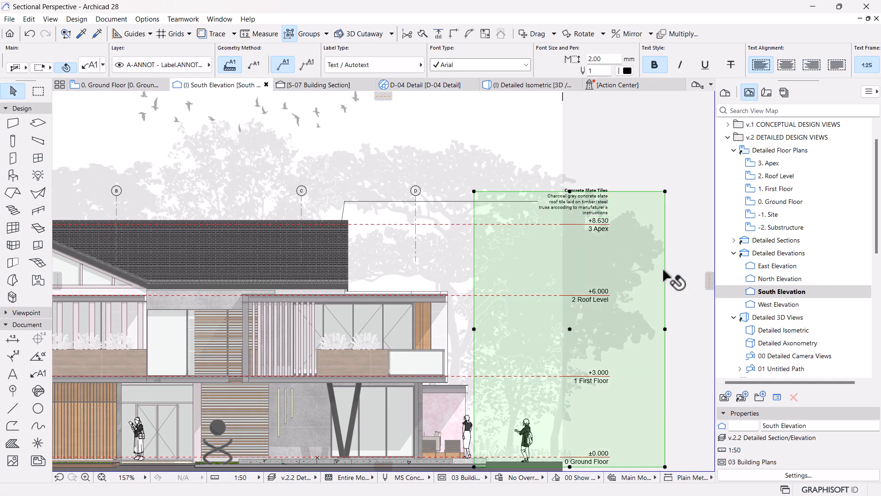
left_click(632, 265)
scroll(633, 171, "up", 4)
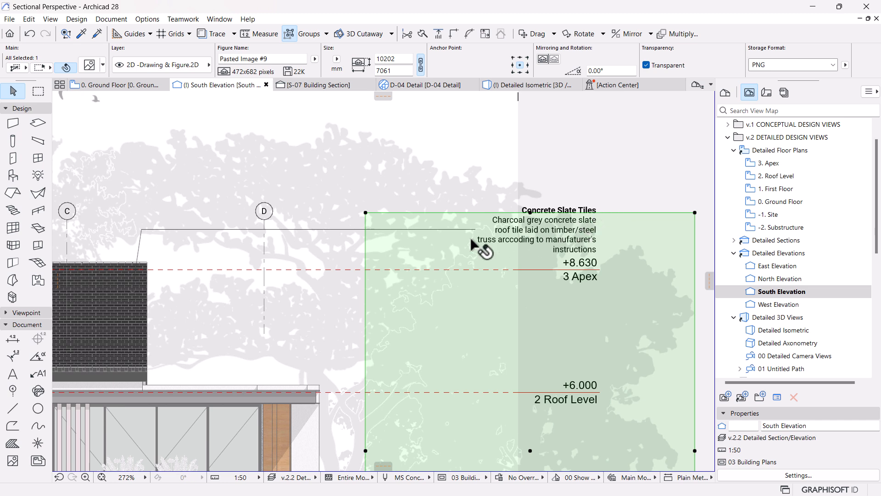
left_click(481, 244)
left_click(475, 230)
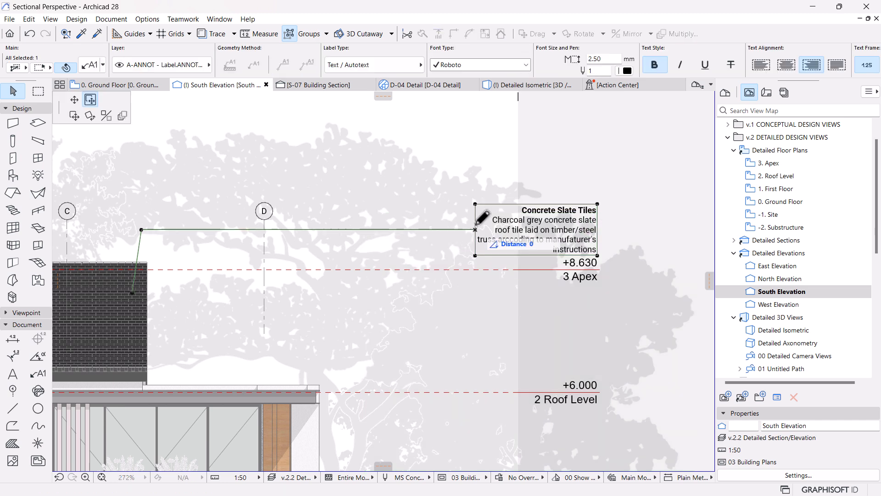
left_click(475, 222)
left_click(560, 151)
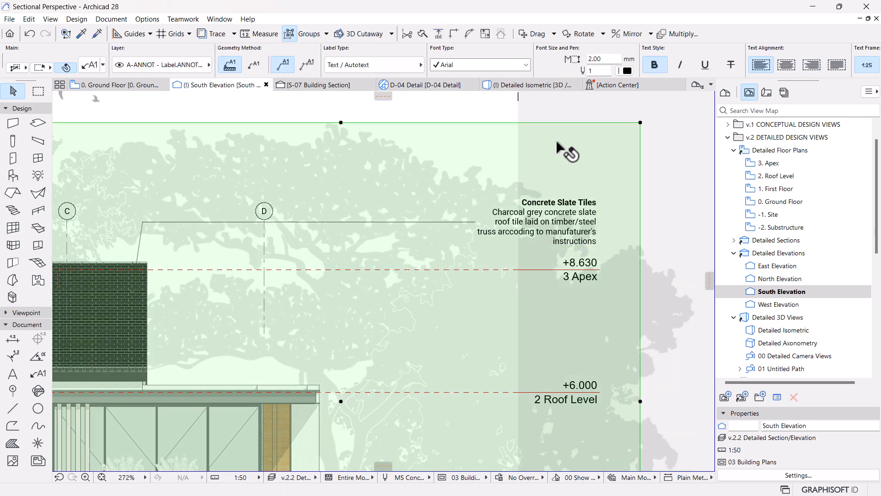
scroll(565, 239, "down", 7)
left_click(639, 289)
scroll(588, 251, "up", 3)
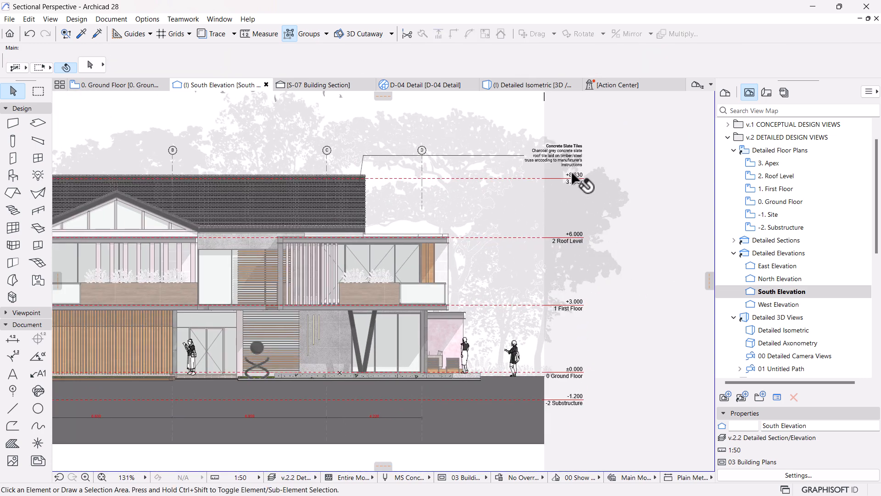
scroll(592, 147, "up", 3)
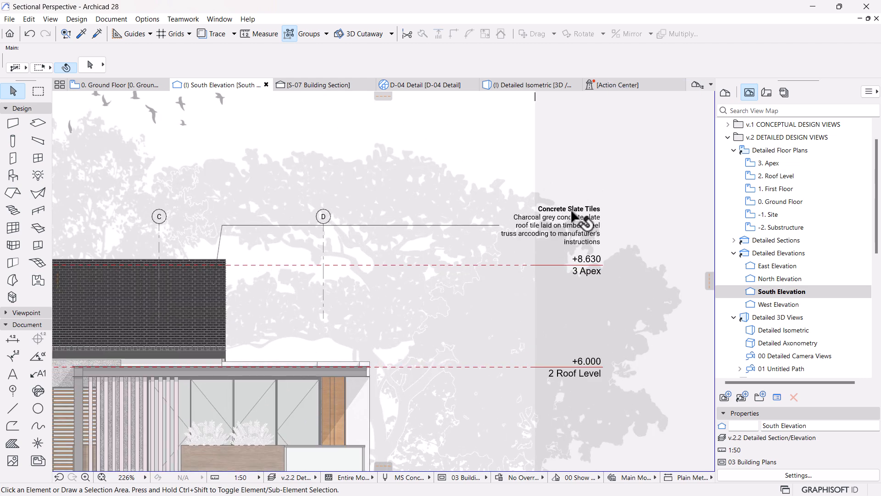
Step: Shift the roof label's text block toward the roof and widen it to about 3200, ending flush with the Apex level marker's outer edge
left_click(519, 217)
left_click(499, 226)
left_click(476, 225)
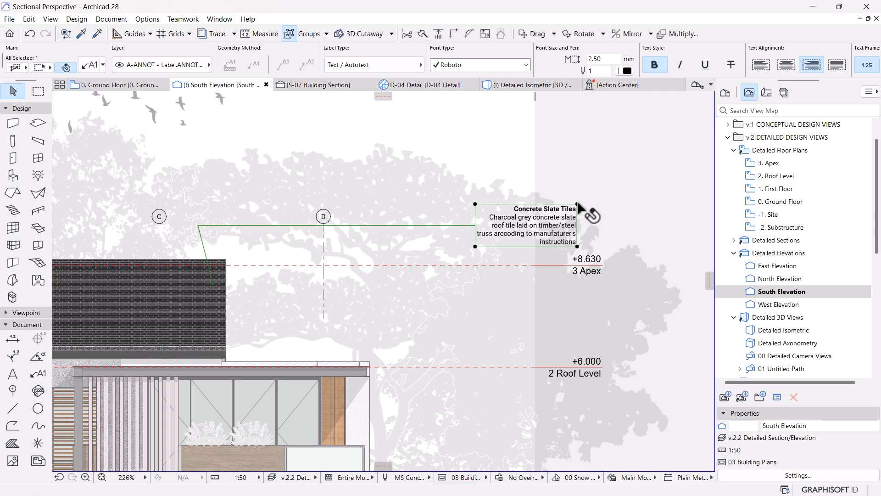
left_click(578, 205)
left_click(74, 99)
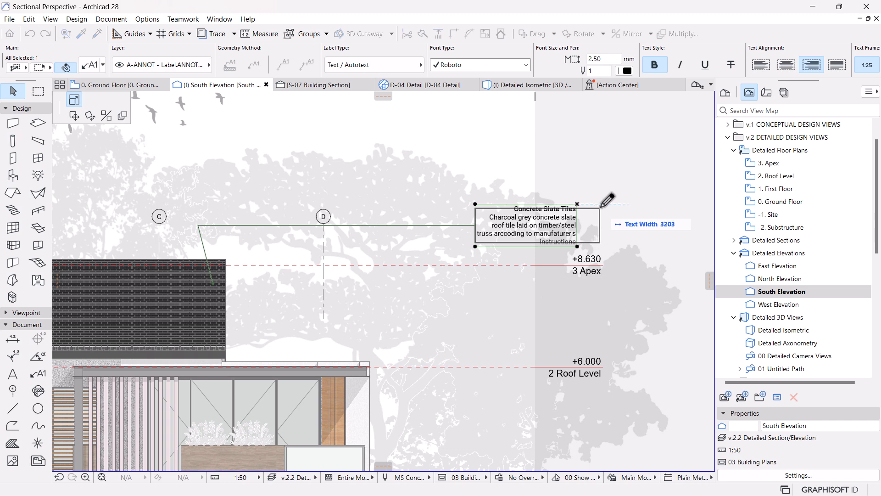
left_click(600, 206)
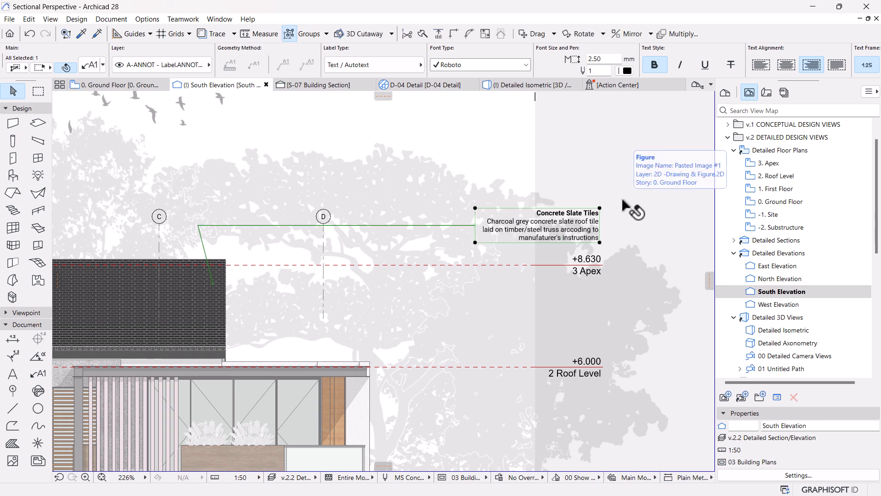
Step: Set the roof label's pointer angle to 60° in its label settings and deselect the label
scroll(519, 230, "down", 5)
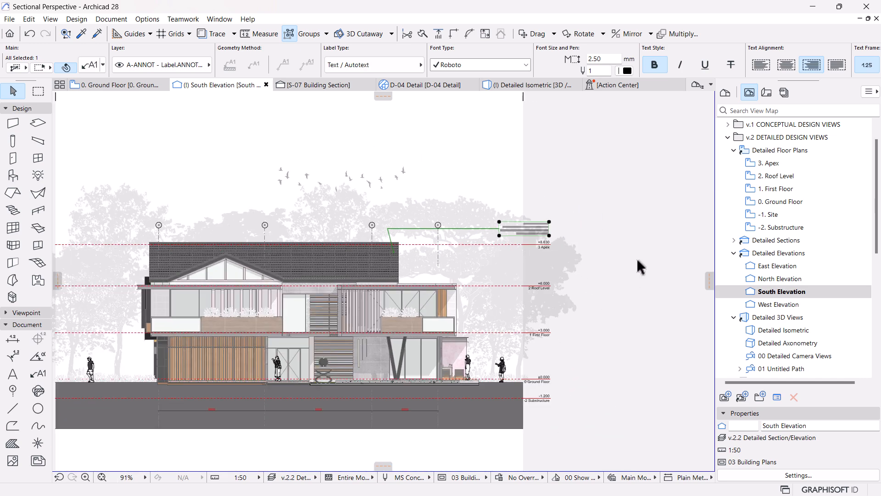
scroll(615, 265, "up", 3)
scroll(489, 167, "up", 1)
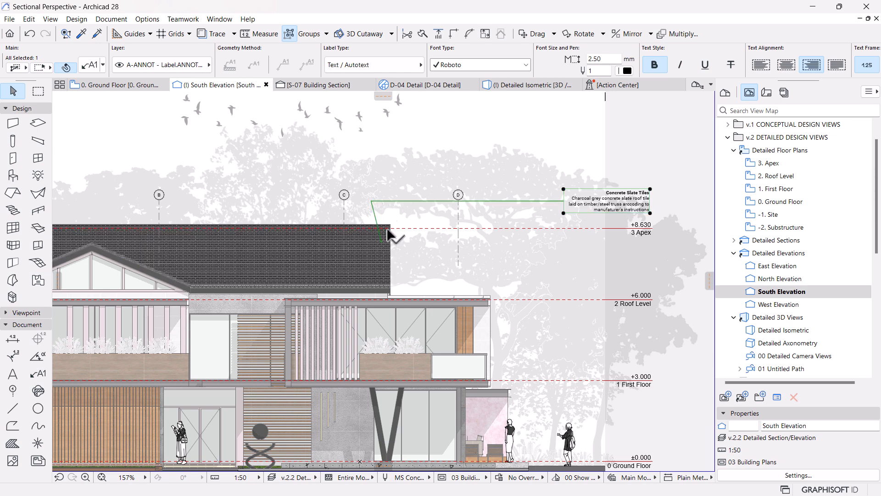
scroll(673, 163, "up", 2)
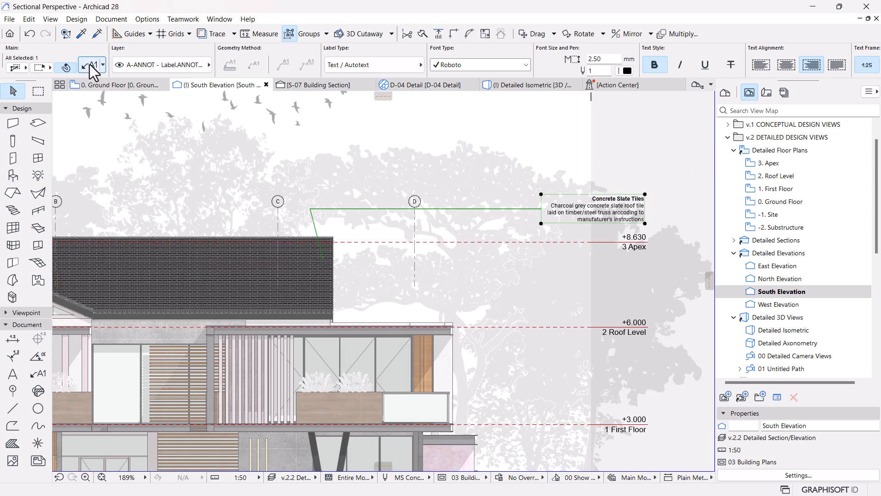
key("ctrl+t")
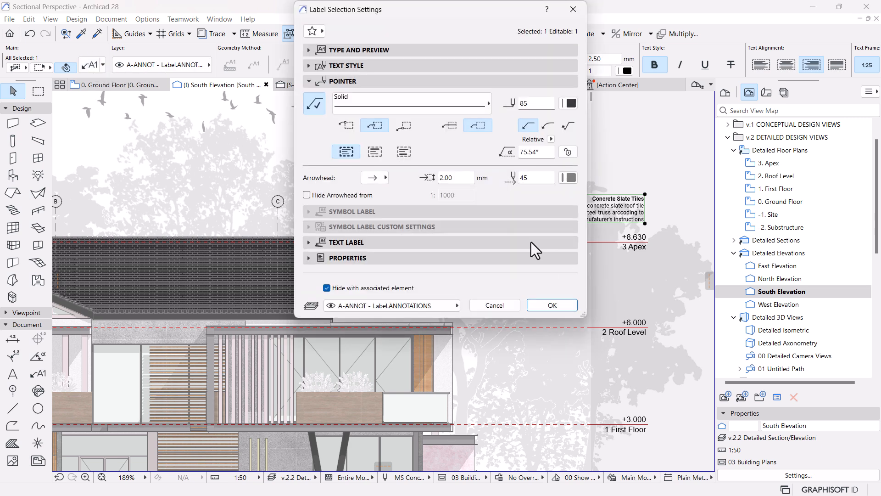
double_click(538, 152)
type("60")
key("Return")
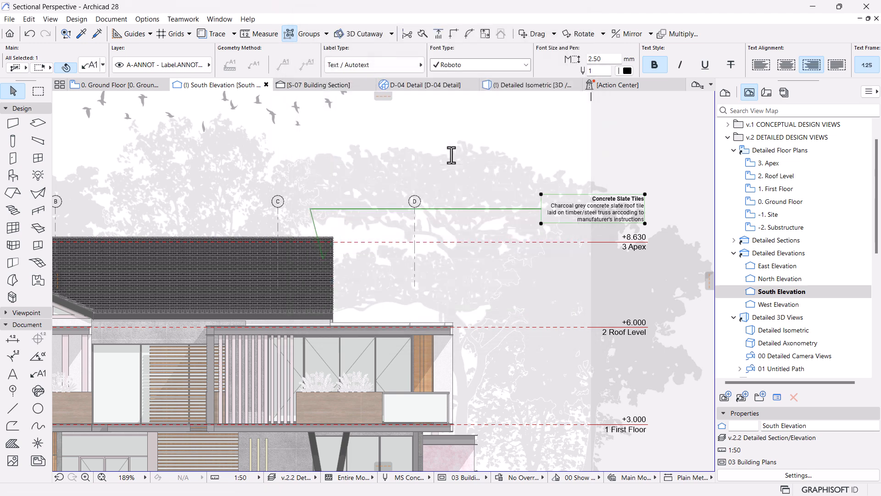
key("Escape")
scroll(450, 157, "down", 3)
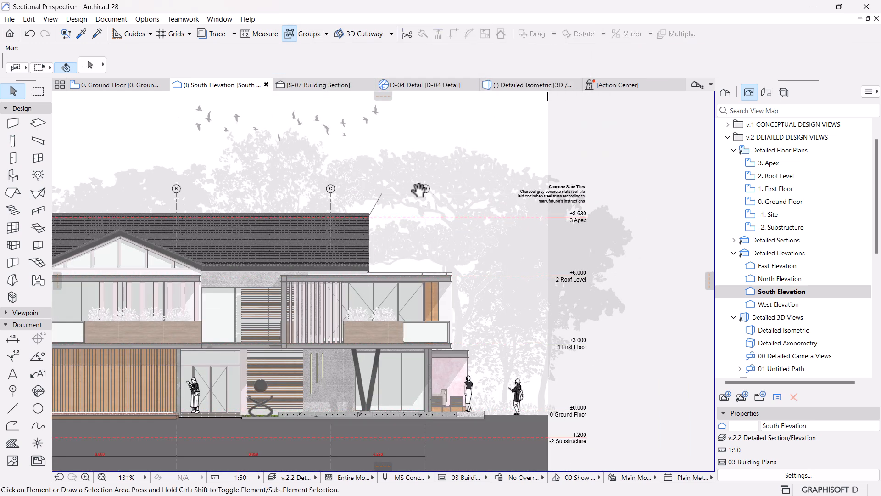
Step: Pick up the finished roof label's settings and attach a matching label to the Roof Level beam above the upper-floor windows
middle_click_drag(423, 193, 441, 177)
scroll(512, 189, "up", 1)
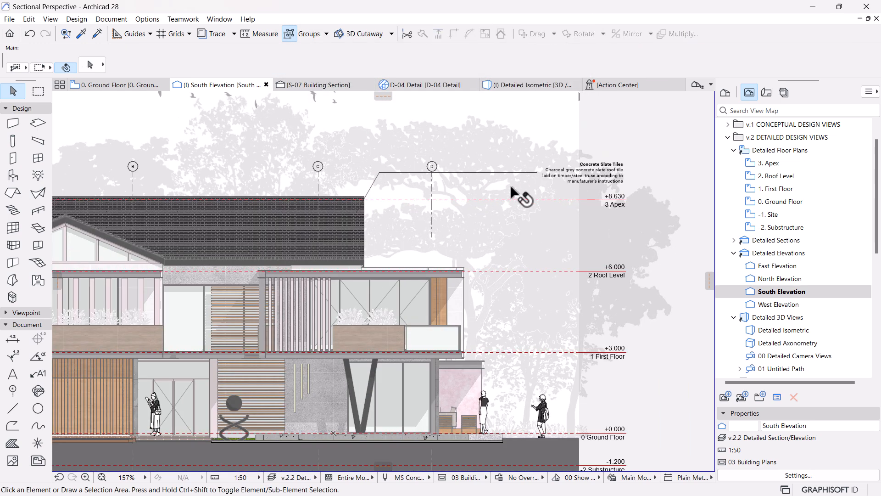
middle_click_drag(515, 197, 518, 215)
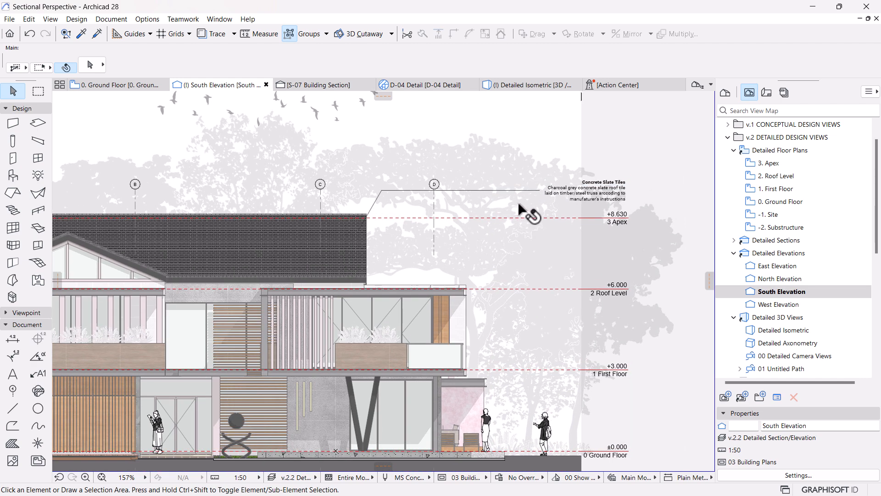
left_click(482, 191, "alt")
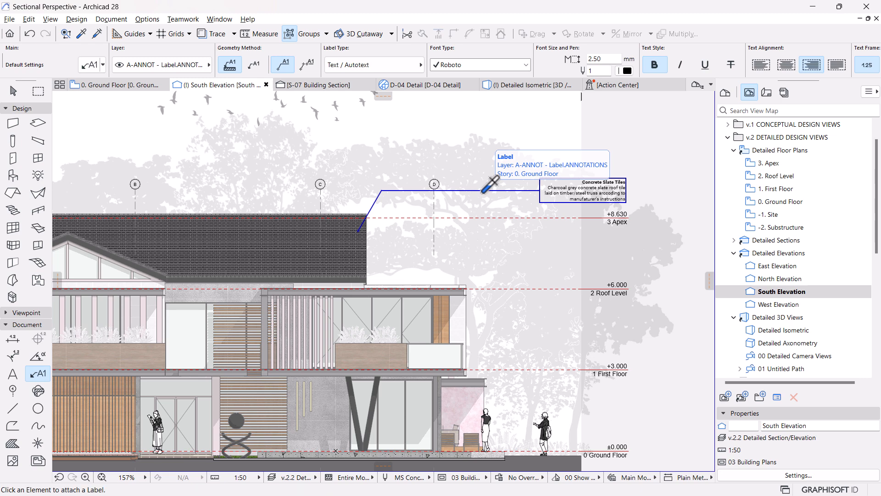
scroll(457, 255, "up", 2)
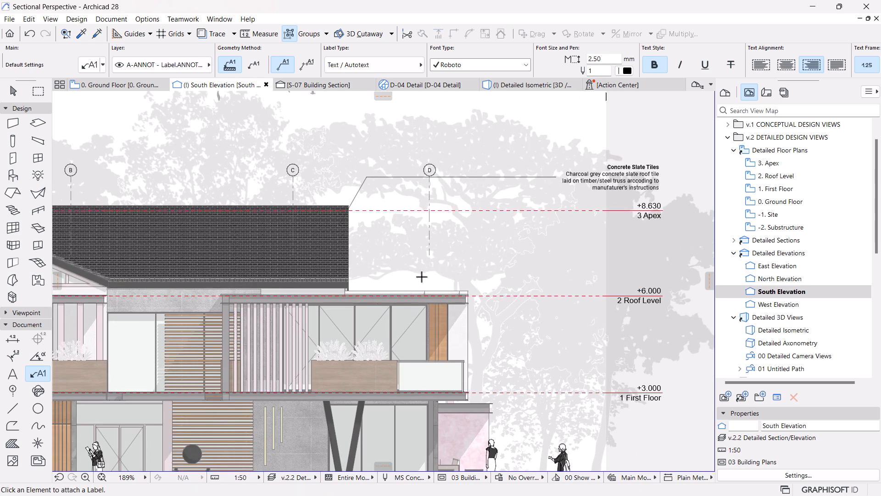
scroll(412, 272, "up", 8)
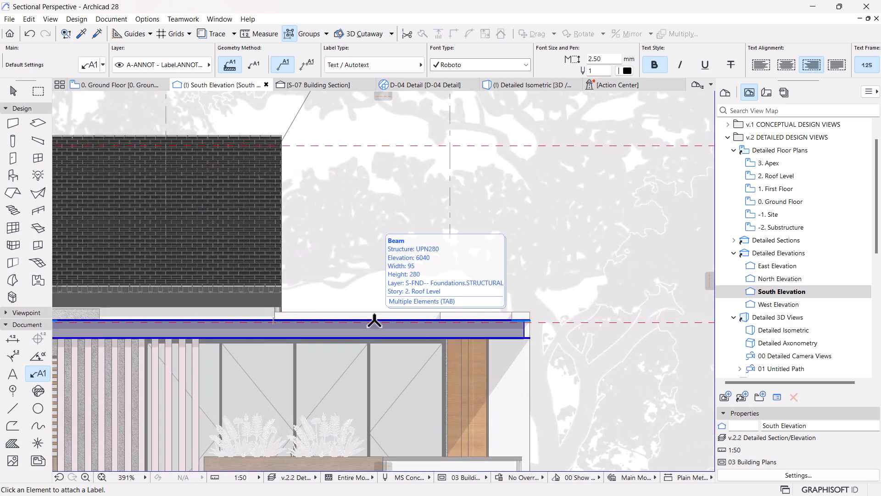
left_click(375, 322)
scroll(319, 218, "down", 10)
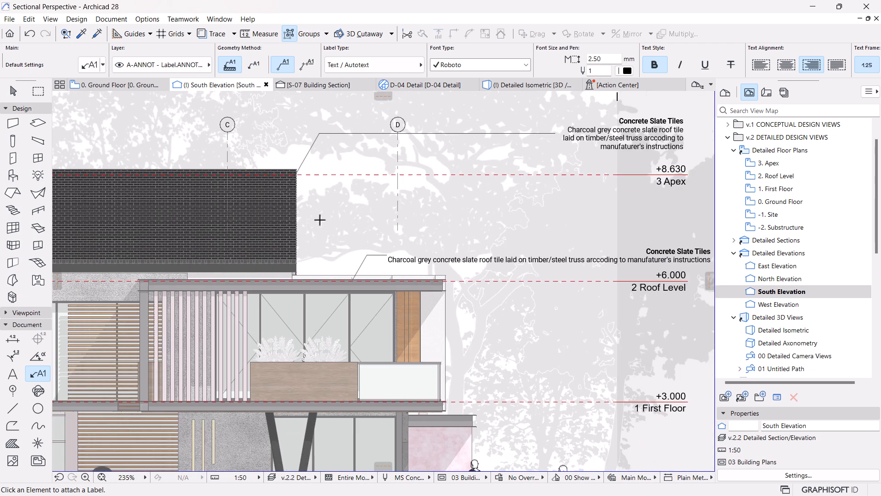
Step: Raise the new Roof Level beam label's text block about 1200 mm, keeping its pointer attached to the beam
middle_click_drag(360, 290, 347, 313)
key("Escape")
left_click(346, 286)
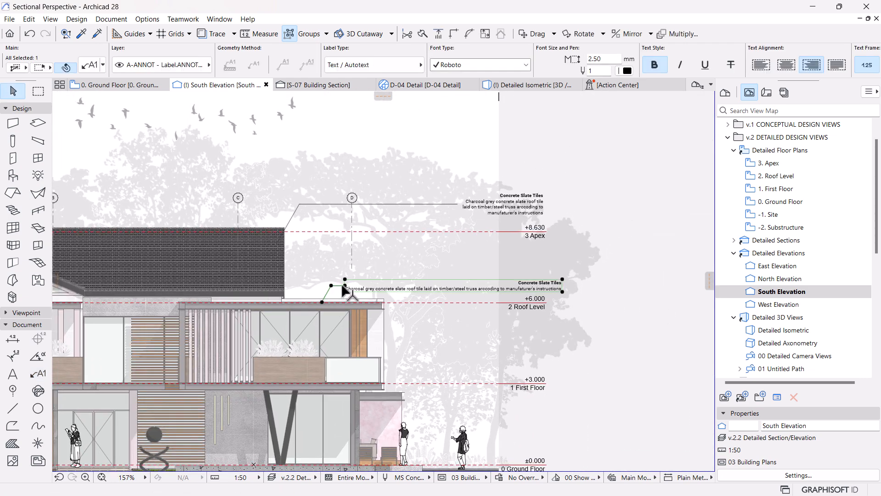
left_click(345, 285)
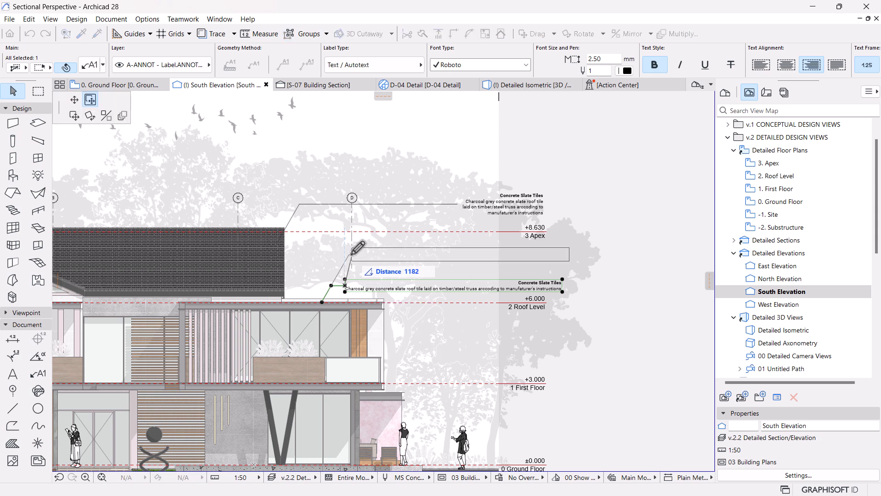
left_click(353, 249)
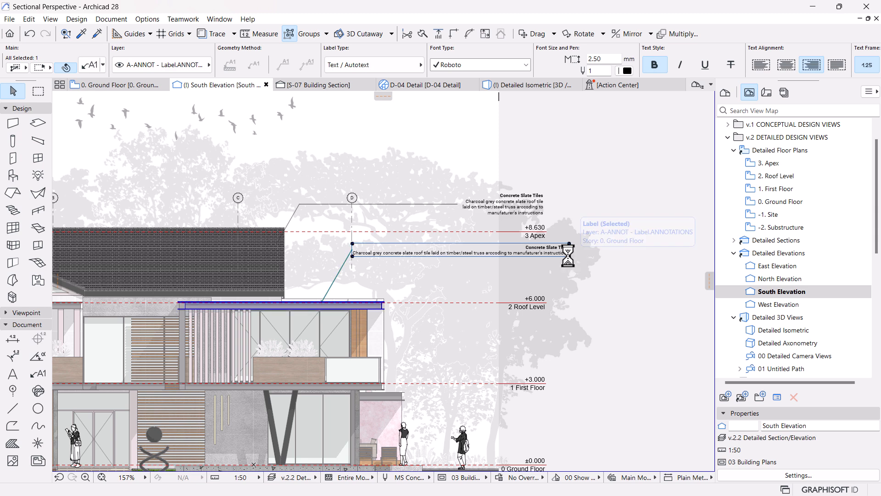
Step: Narrow the beam label's text block to about half its width so the description wraps onto several lines
left_click(73, 100)
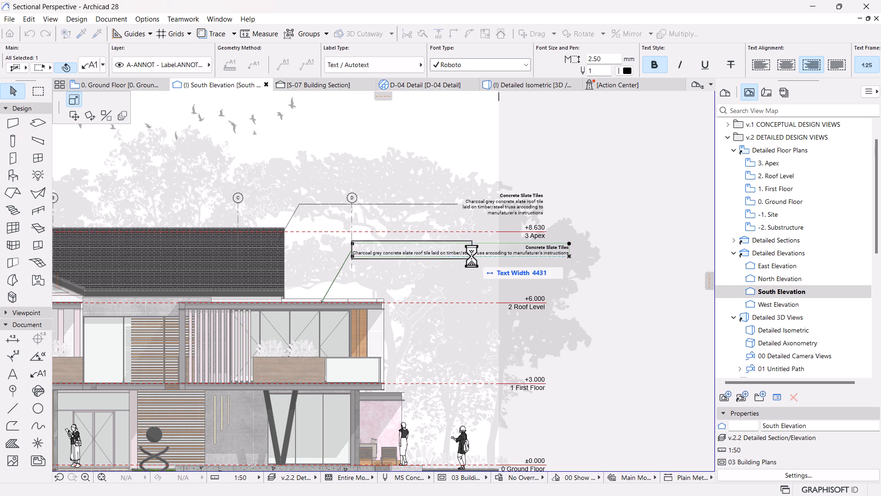
left_click(462, 254)
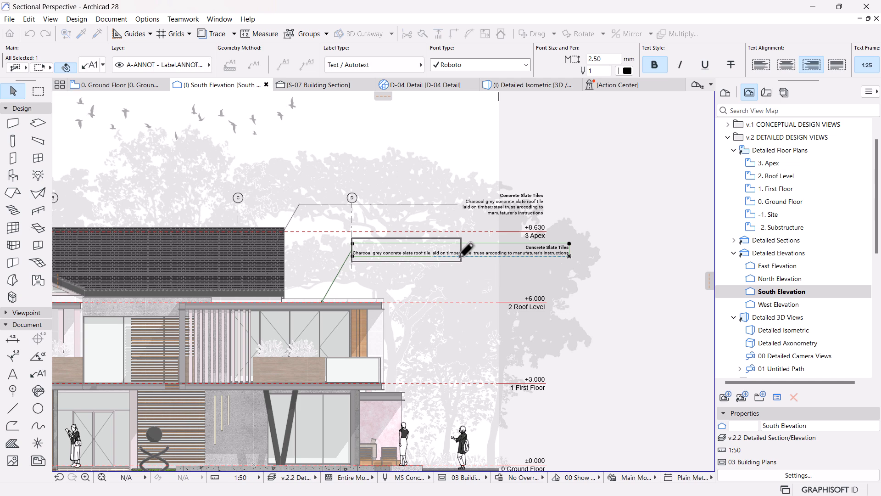
scroll(437, 246, "up", 2)
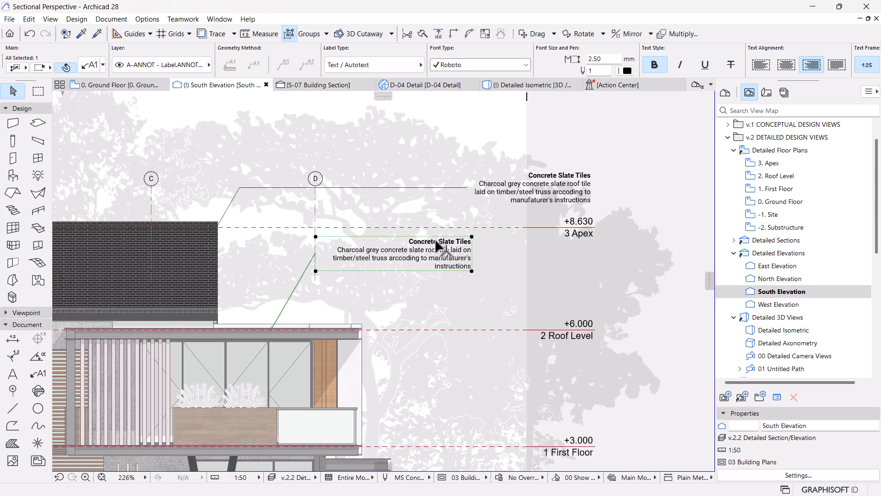
Step: Shift the beam label's text block flush with the roof label's outer edge and lower it just clear of the Apex level marker
left_click(471, 236)
left_click(74, 116)
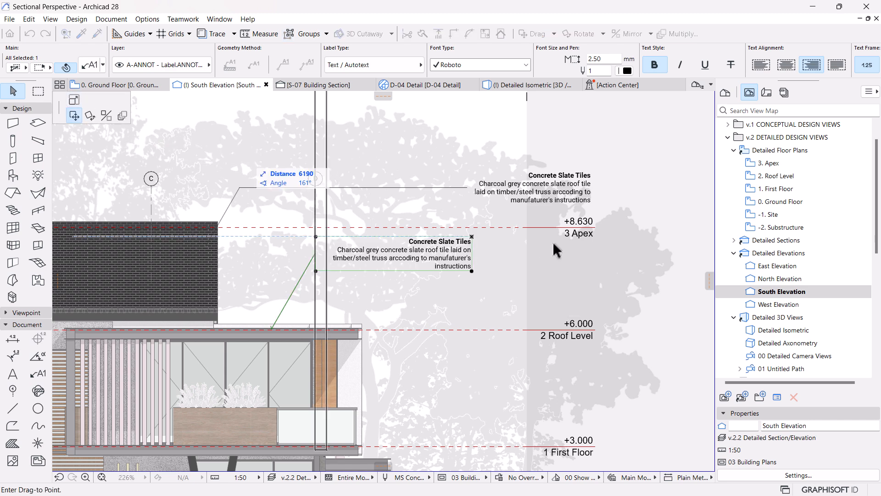
left_click(591, 200)
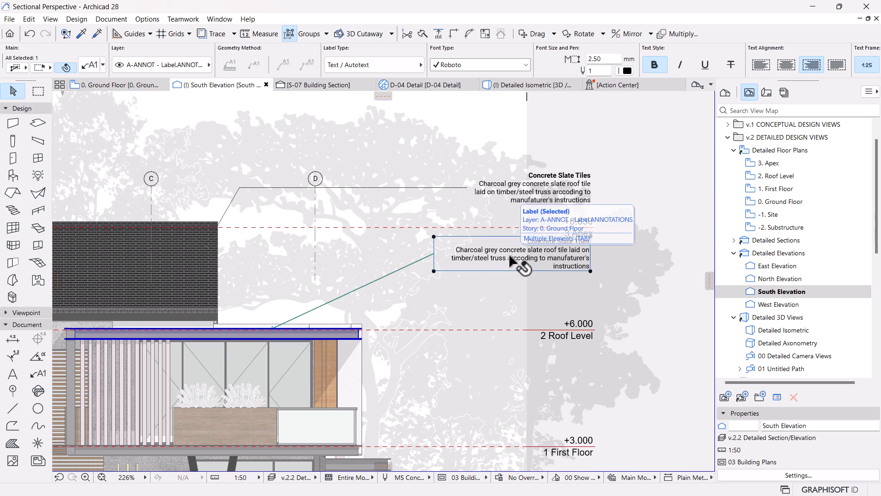
scroll(601, 195, "up", 1)
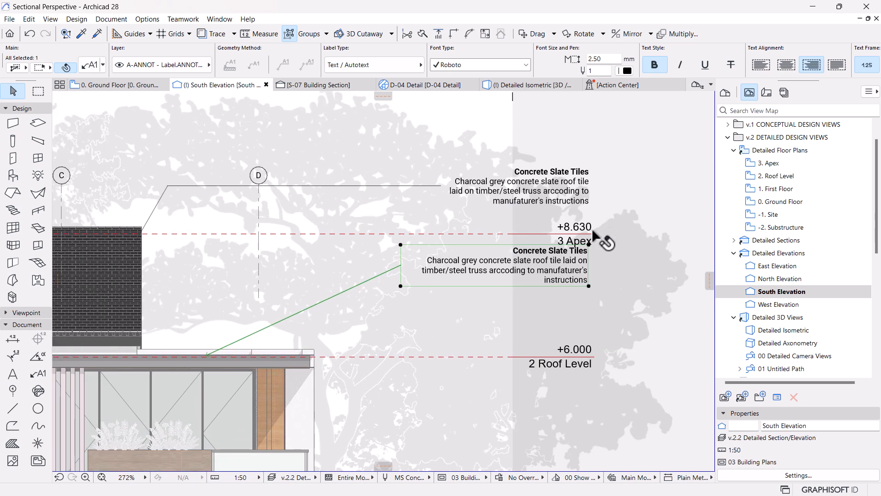
left_click(589, 245)
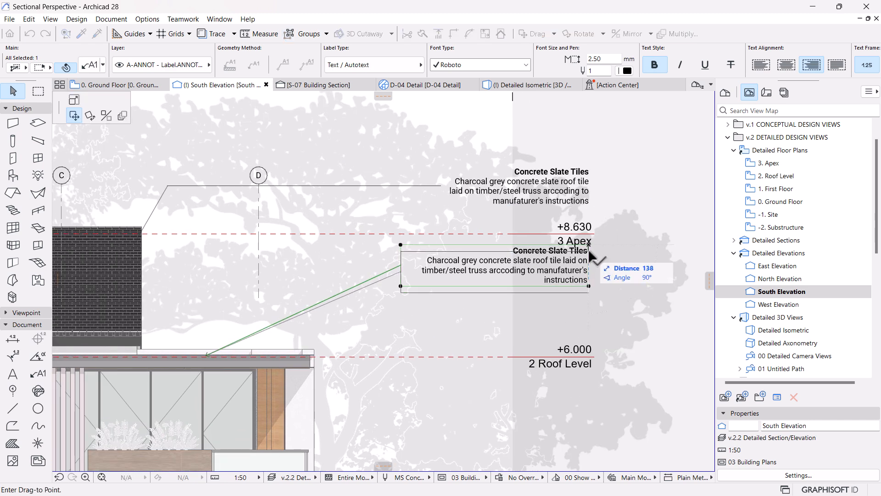
left_click(589, 252)
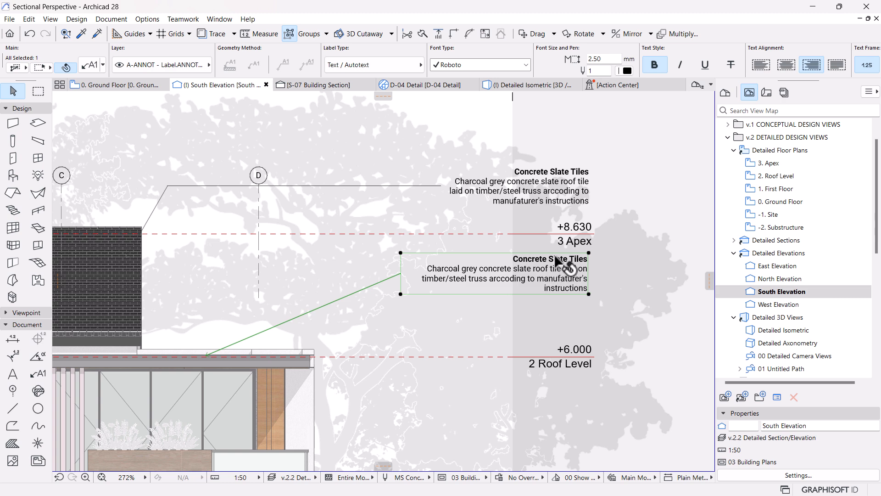
Step: Clear the copied Concrete Slate Tiles title and description from the beam label's text
left_click(540, 267, "alt")
double_click(540, 269)
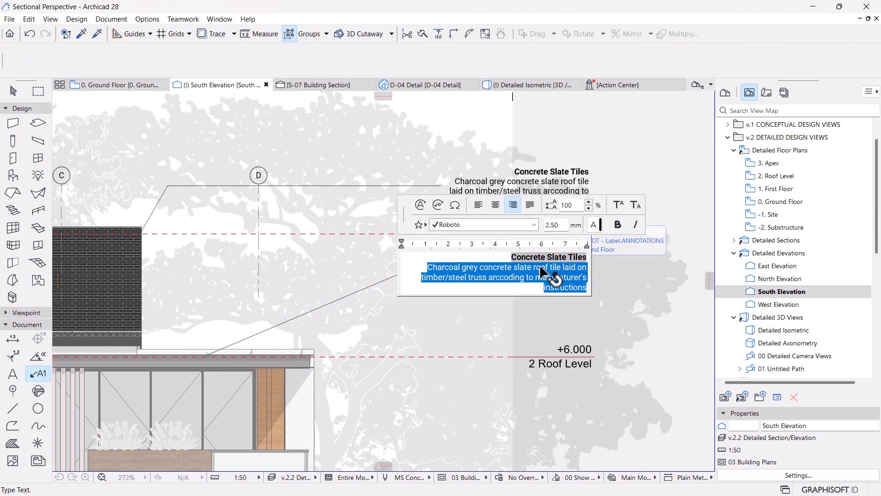
triple_click(573, 257)
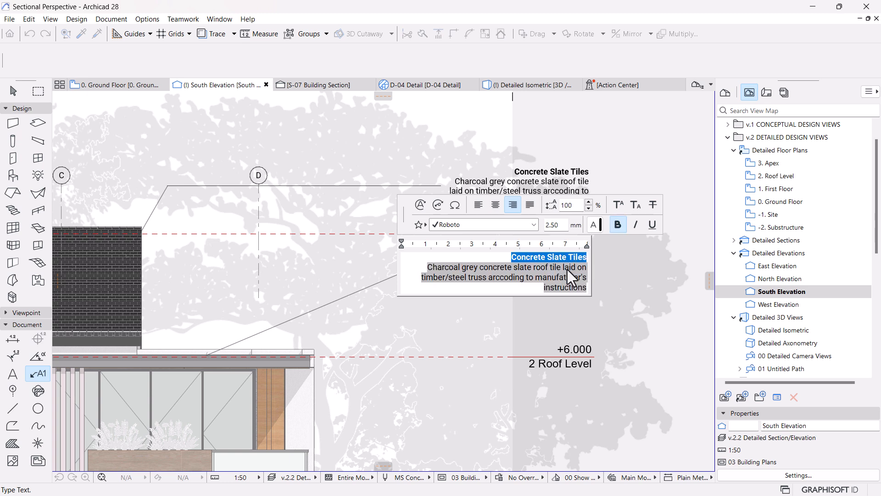
key("BackSpace")
triple_click(569, 275)
key("BackSpace")
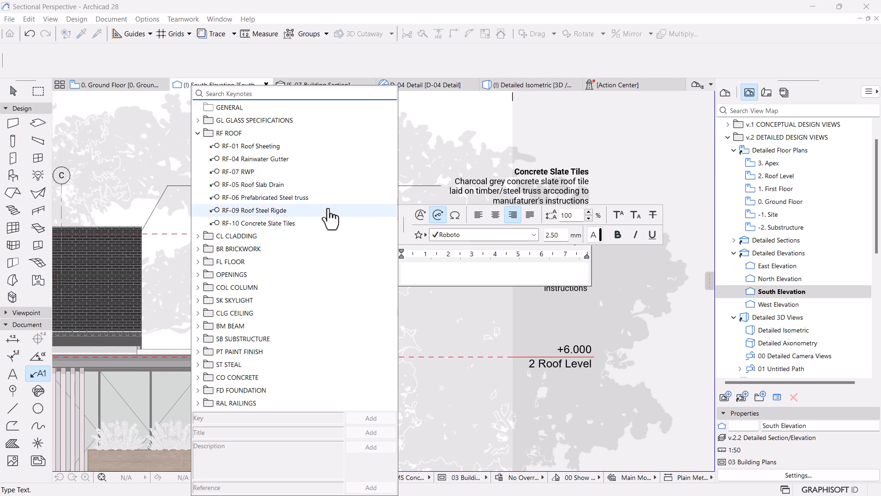
Step: Try the ST-02 Steel Channel keynote's title and description in the beam label and delete the inserted text
left_click(197, 133)
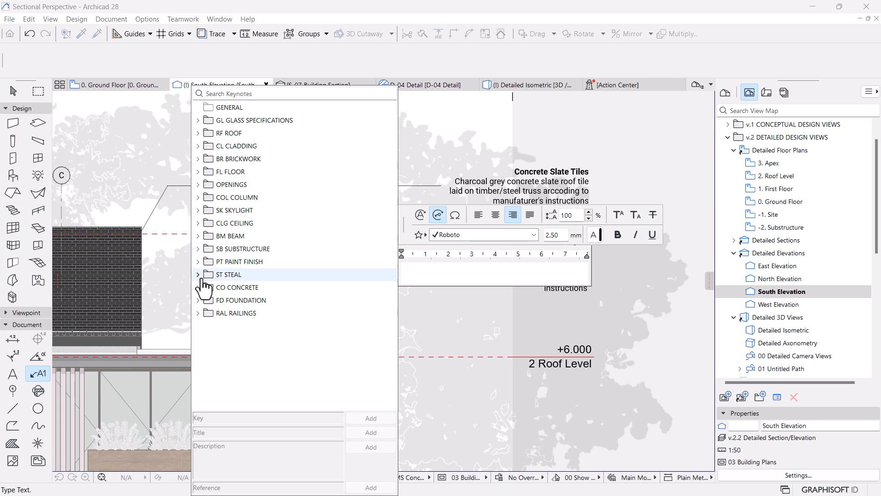
left_click(197, 275)
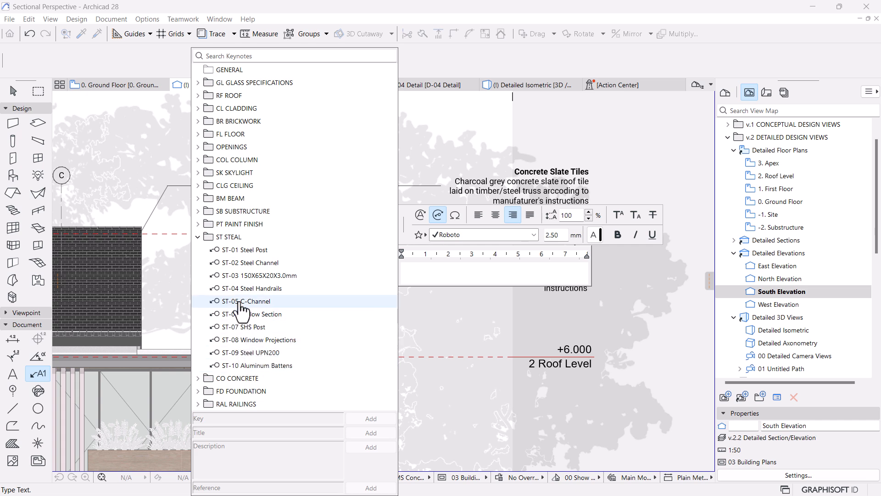
left_click(244, 263)
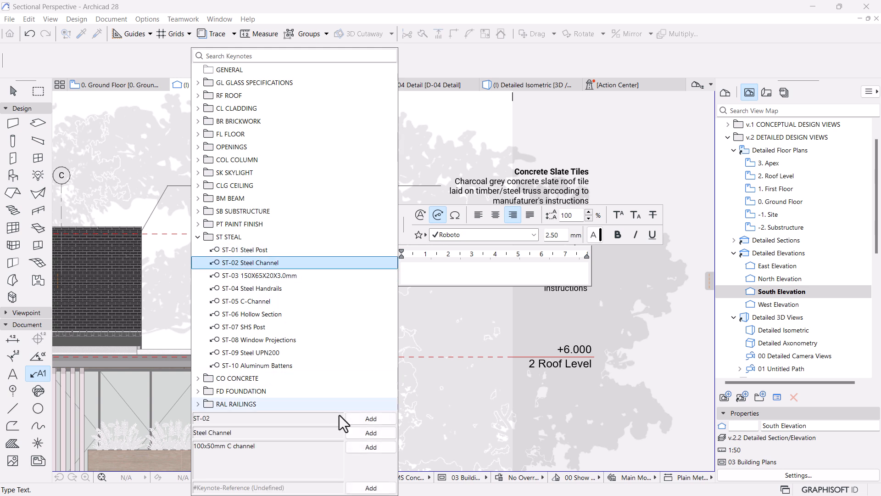
left_click(372, 434)
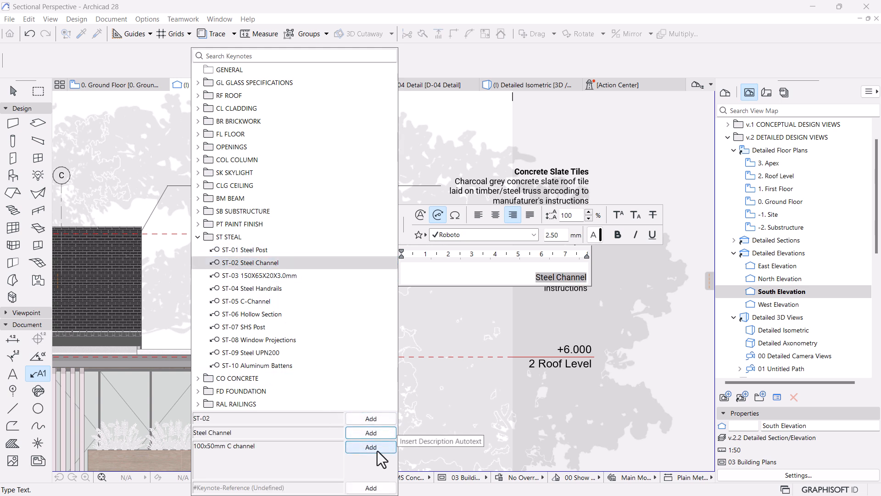
left_click(377, 449)
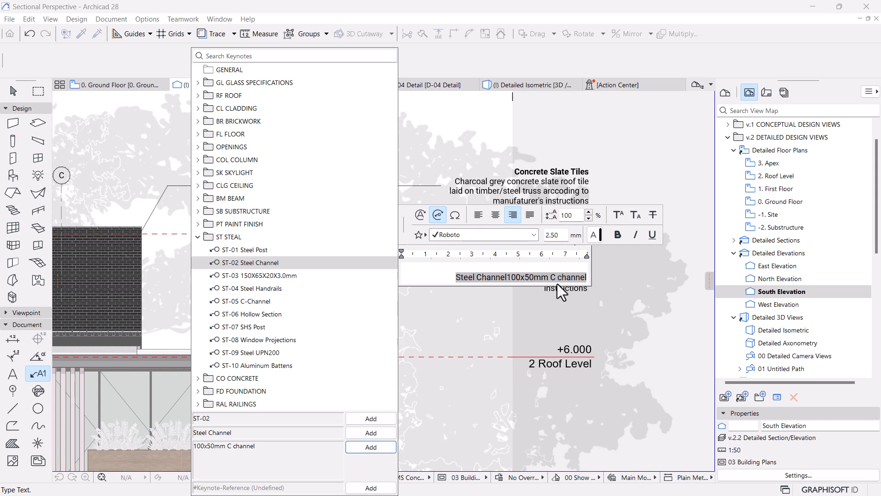
left_click(586, 278)
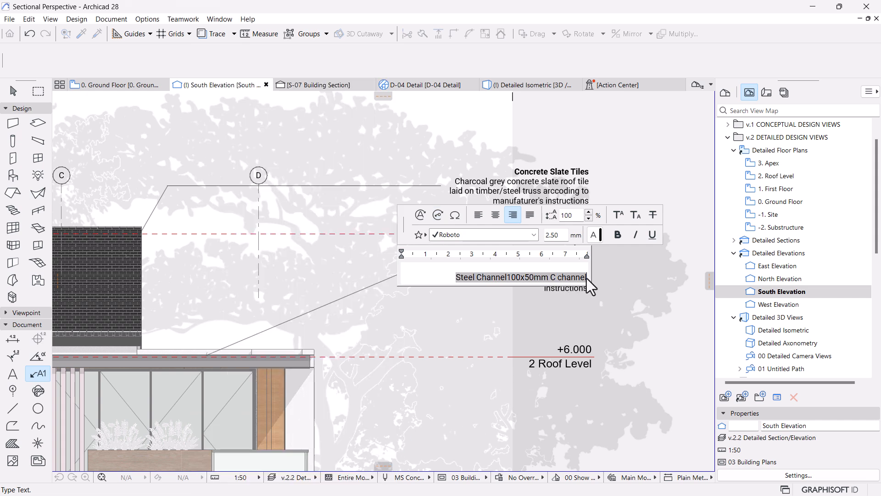
key("BackSpace")
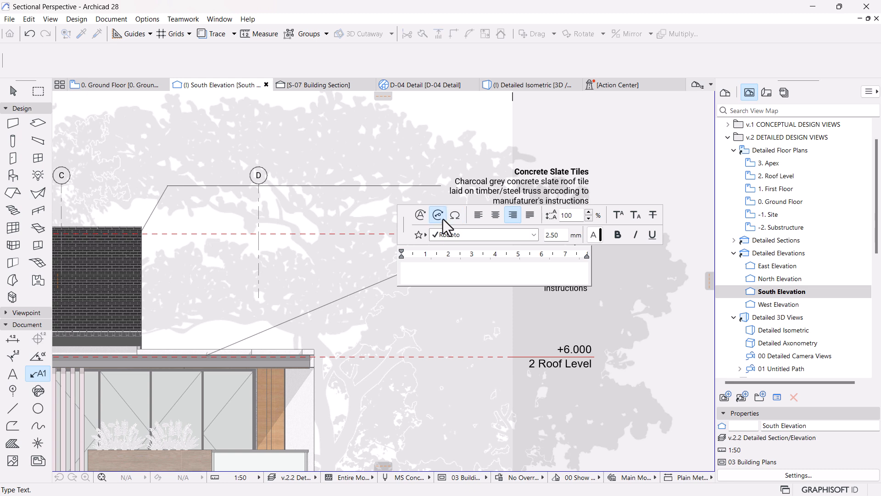
Step: Insert the title and description of the ST-09 Steel UPN200 keynote into the beam label
left_click(438, 215)
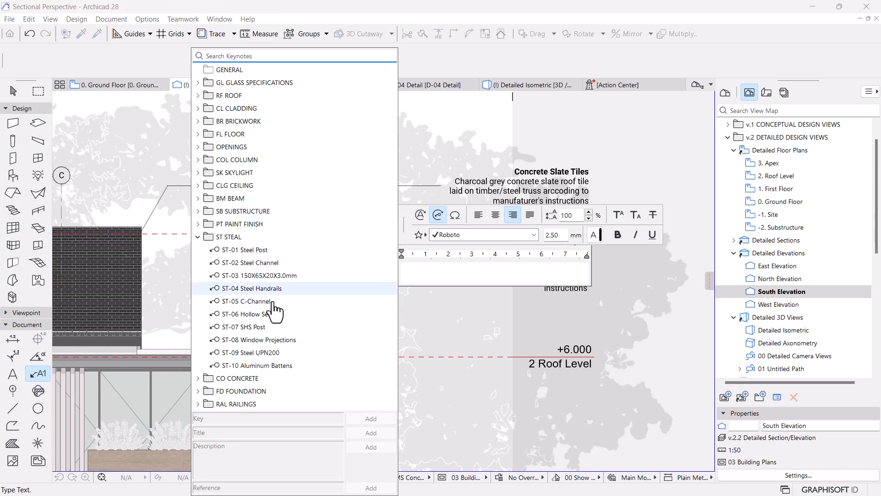
left_click(253, 354)
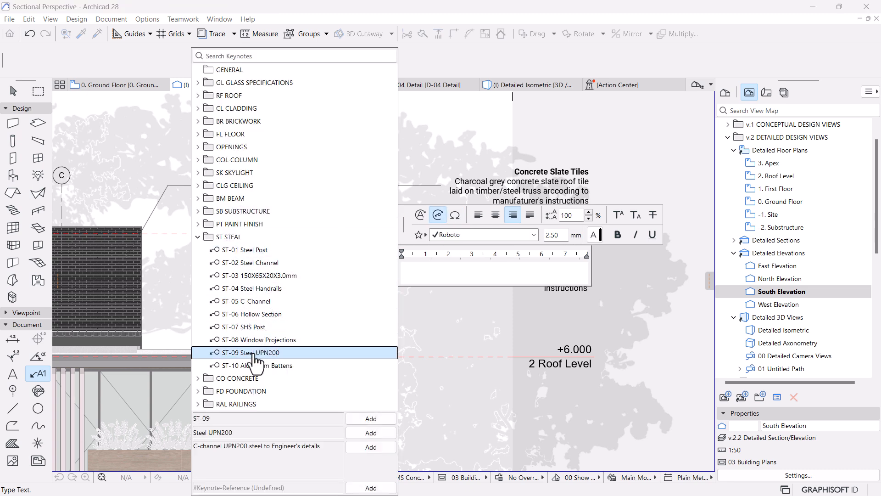
left_click(370, 433)
left_click(371, 447)
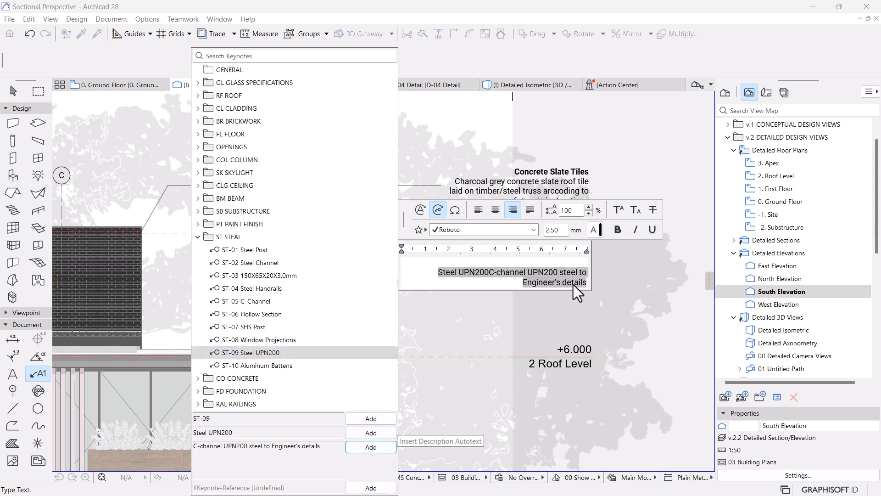
Step: Break the description onto its own line below the Steel UPN200 title and make the title bold
left_click(549, 272)
left_click(491, 273)
left_click(489, 274)
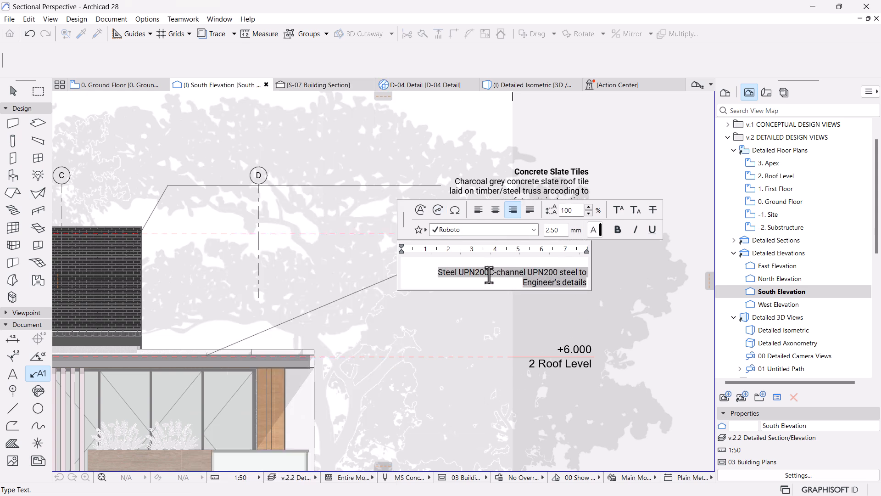
key("Return")
left_click(546, 272)
left_click(618, 230)
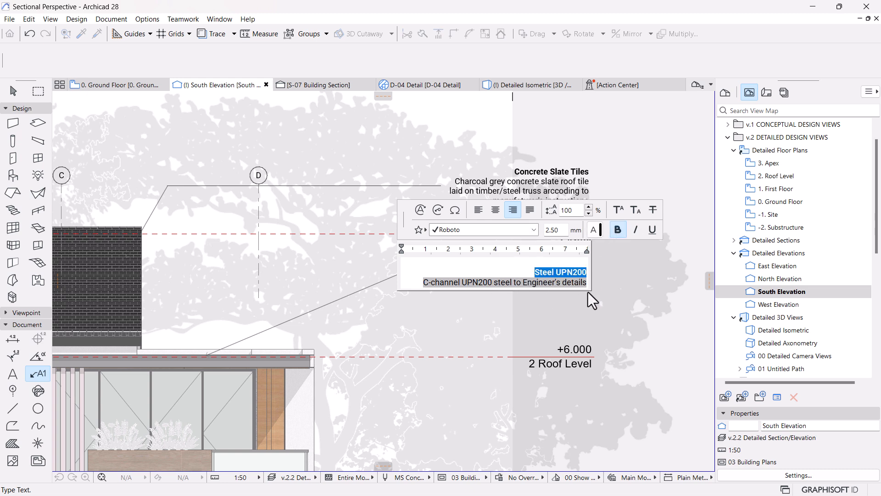
left_click(676, 339)
scroll(562, 280, "down", 2)
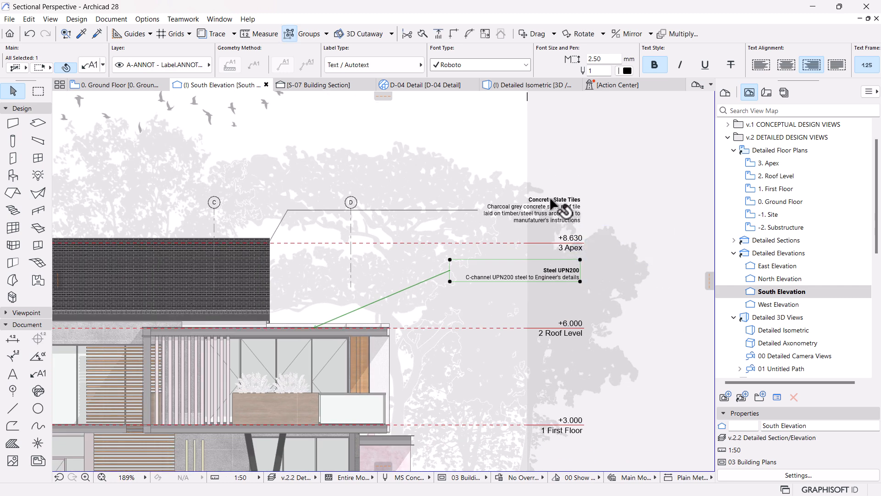
Step: Remove the empty line above the Steel UPN200 title in the beam label
key("ctrl+t")
double_click(562, 272)
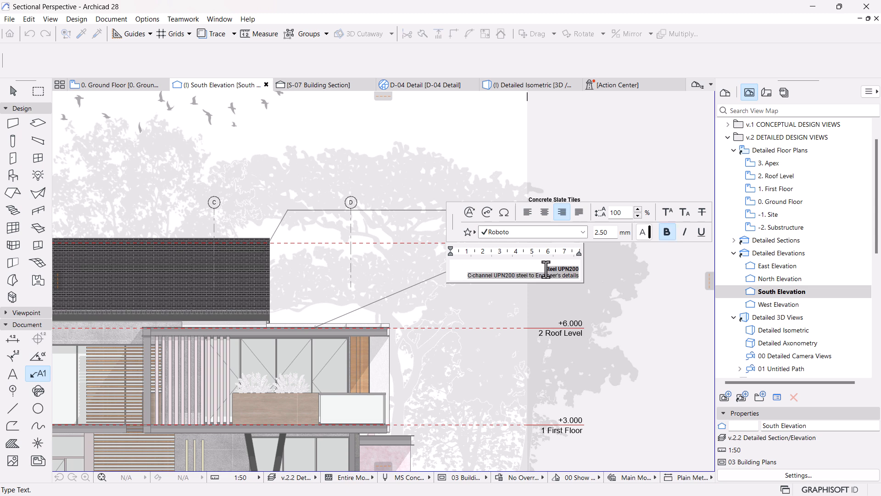
left_click(602, 306)
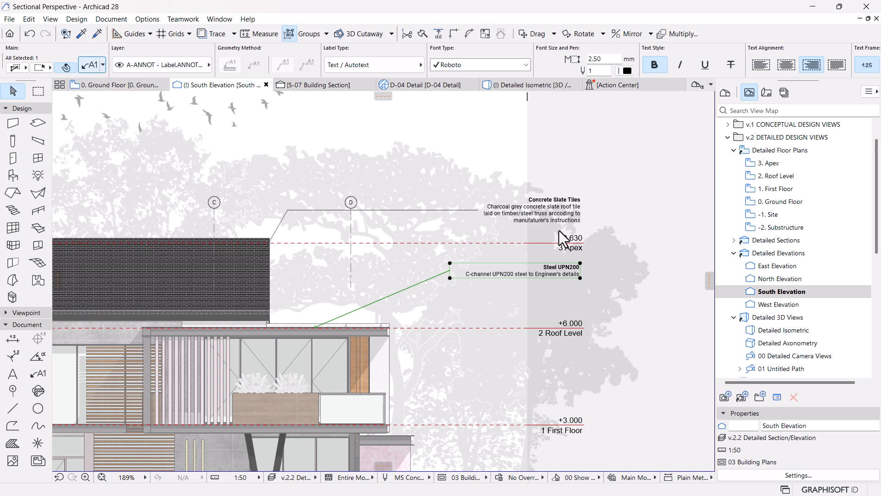
Step: Try a curved pointer line for the Steel UPN200 label in its label settings
key("ctrl+t")
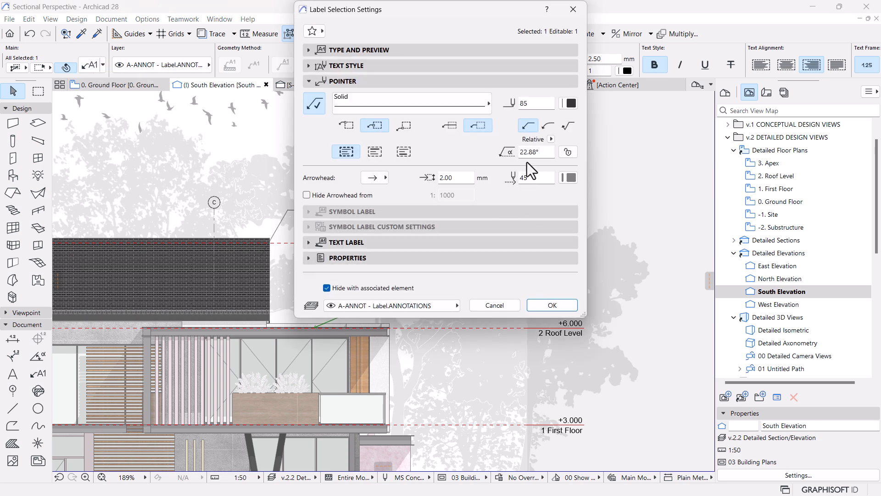
left_click(548, 126)
left_click(553, 305)
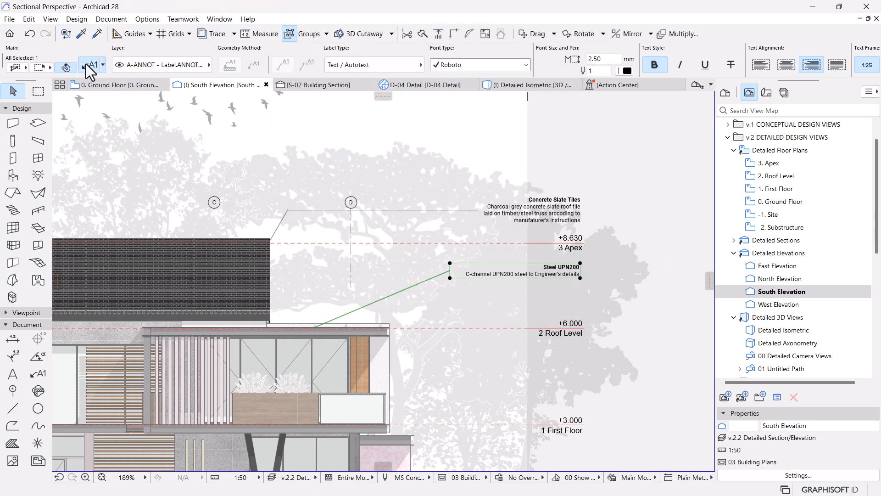
Step: Set the Steel UPN200 label's pointer angle to 90° in its label settings
key("ctrl+t")
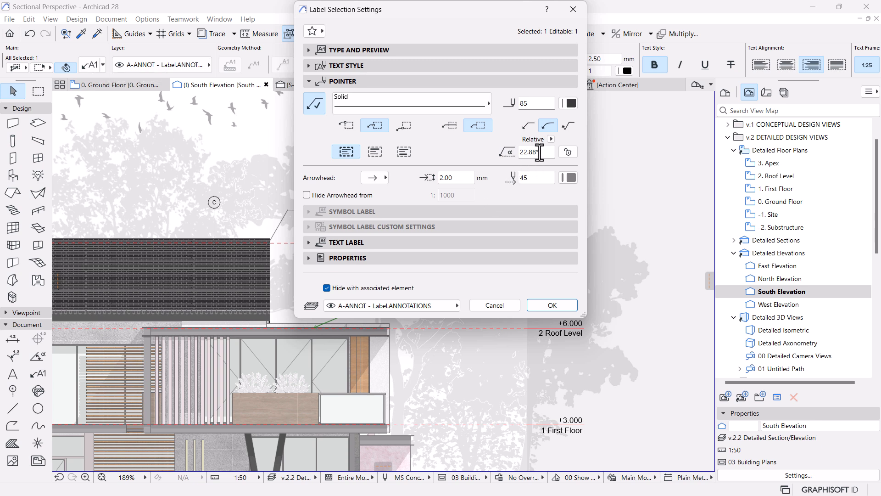
left_click_drag(543, 152, 527, 152)
key("Return")
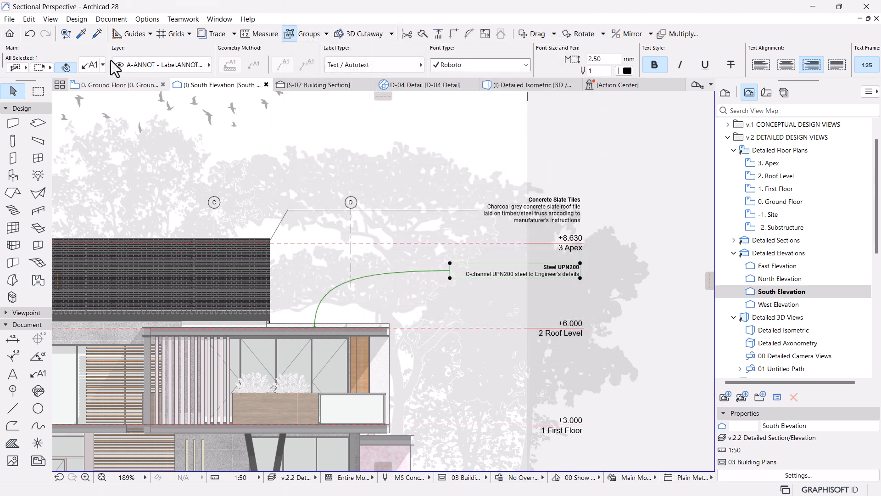
Step: Switch the Steel UPN200 label's pointer line back to the straight segmented type
double_click(555, 214)
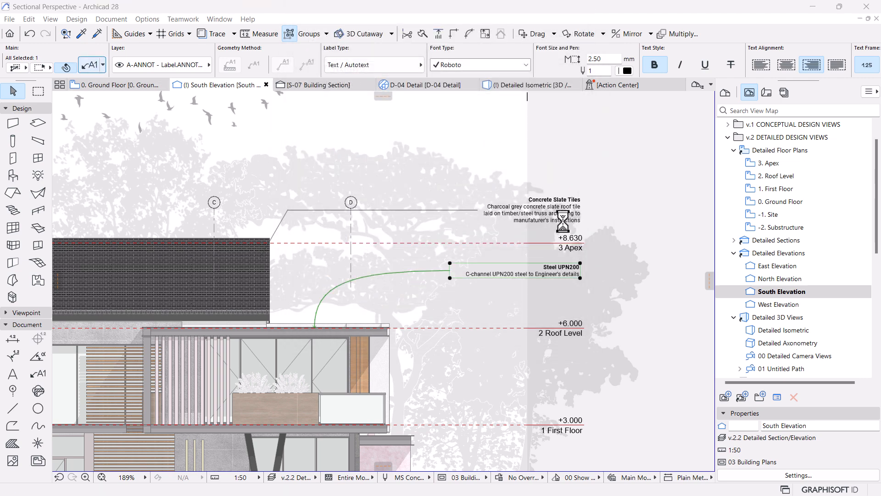
left_click(528, 126)
left_click(552, 305)
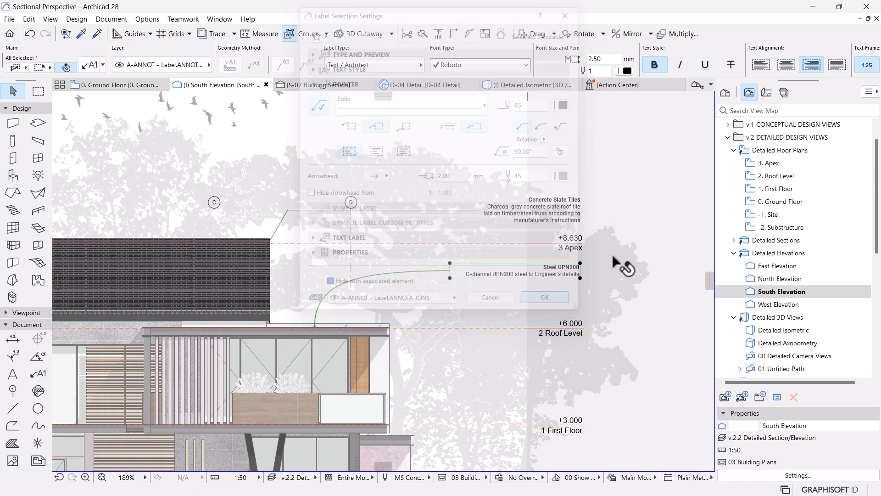
Step: Set the Steel UPN200 label's pointer angle to 70° in its label settings and deselect the label
scroll(491, 294, "down", 5)
scroll(499, 288, "up", 2)
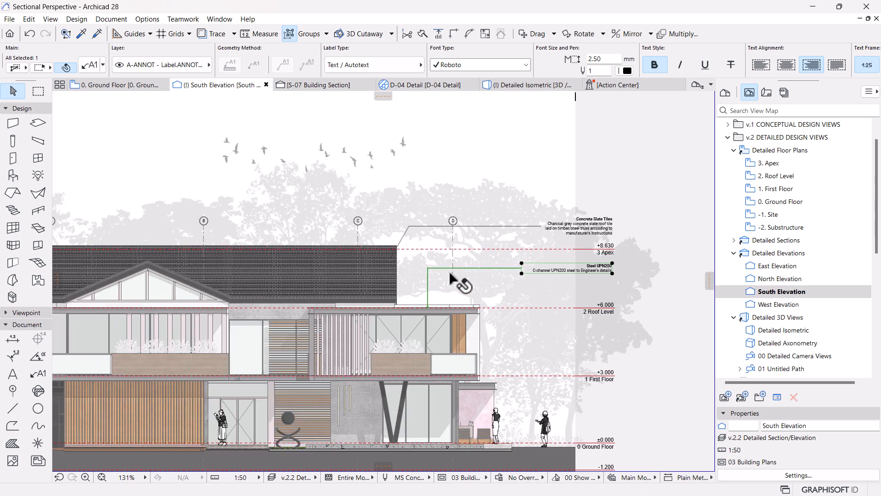
scroll(447, 291, "up", 1)
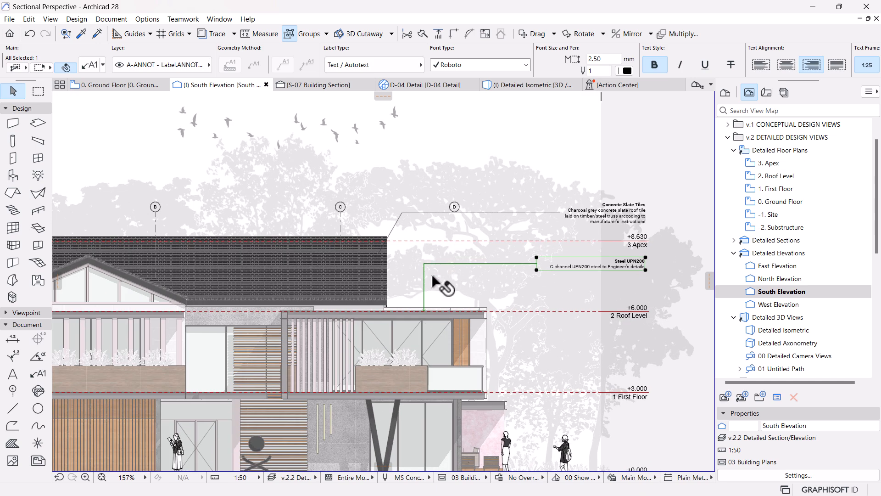
middle_click_drag(441, 345, 477, 290)
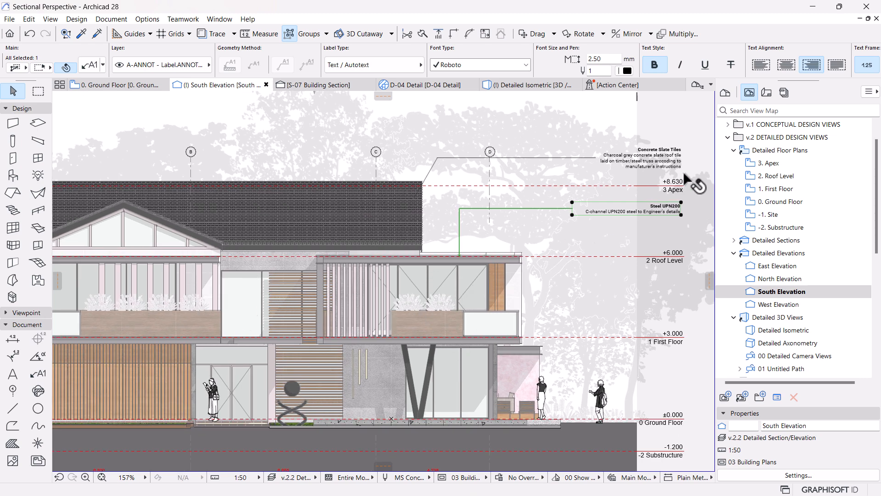
scroll(626, 191, "up", 2)
middle_click_drag(626, 191, 613, 220)
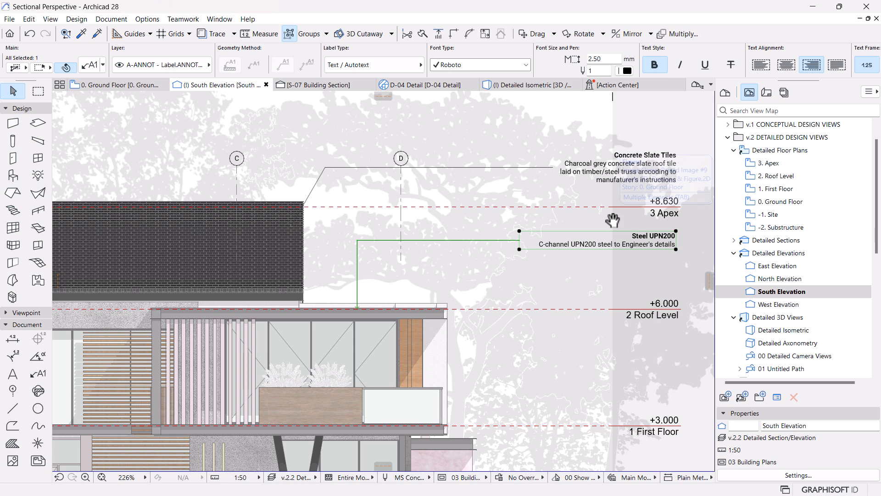
left_click(89, 67)
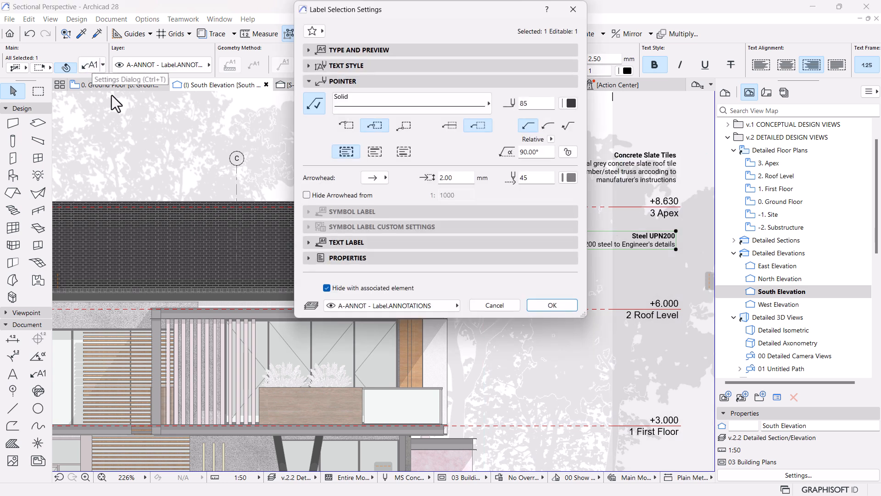
left_click(539, 154)
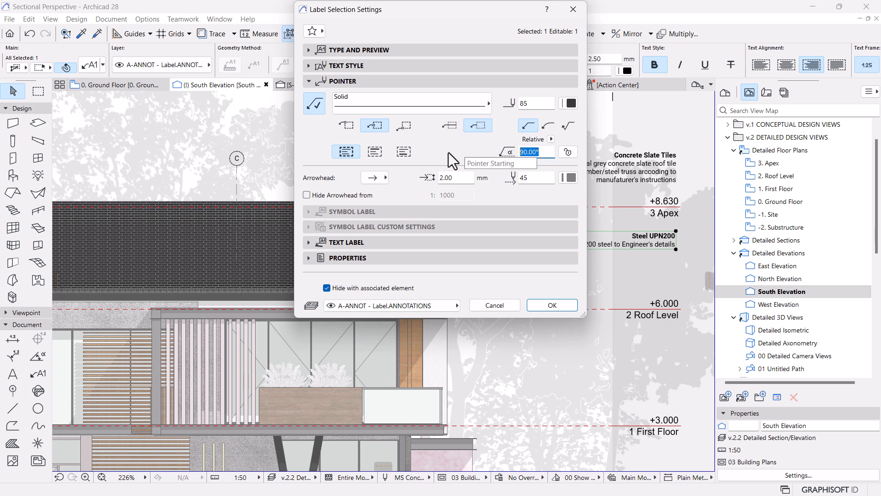
type("70")
key("Return")
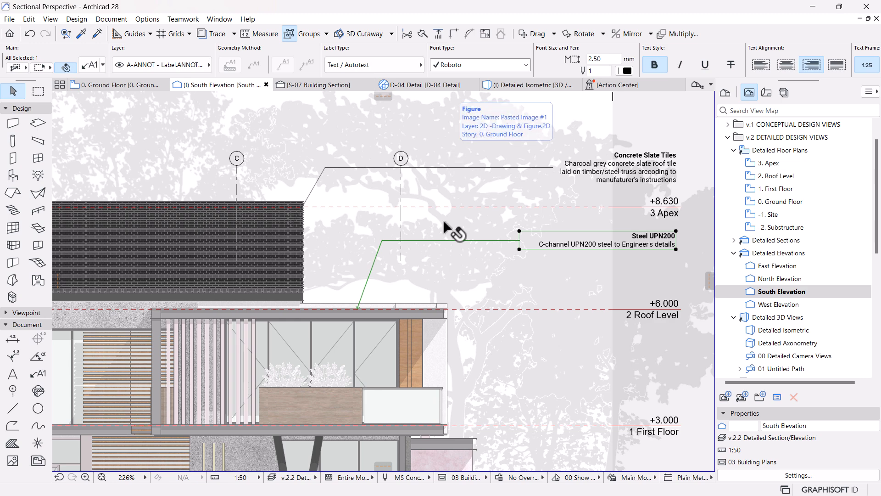
scroll(452, 230, "down", 3)
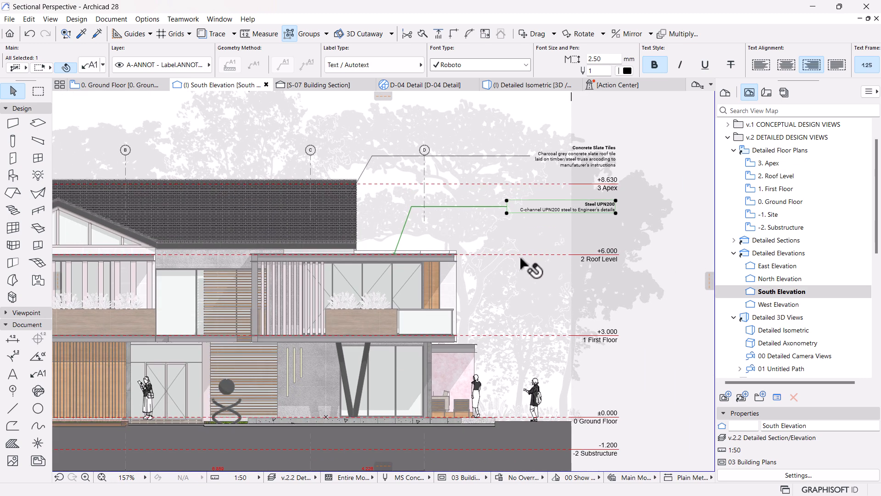
key("Escape")
Step: Attach a new label to the first-floor glazed doors below the Steel UPN200 label
middle_click_drag(611, 236, 567, 243)
scroll(553, 217, "up", 2)
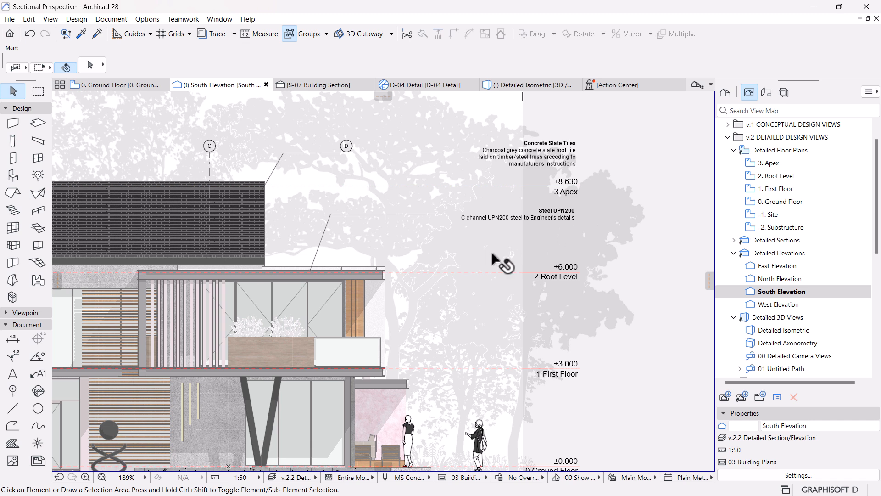
key("l")
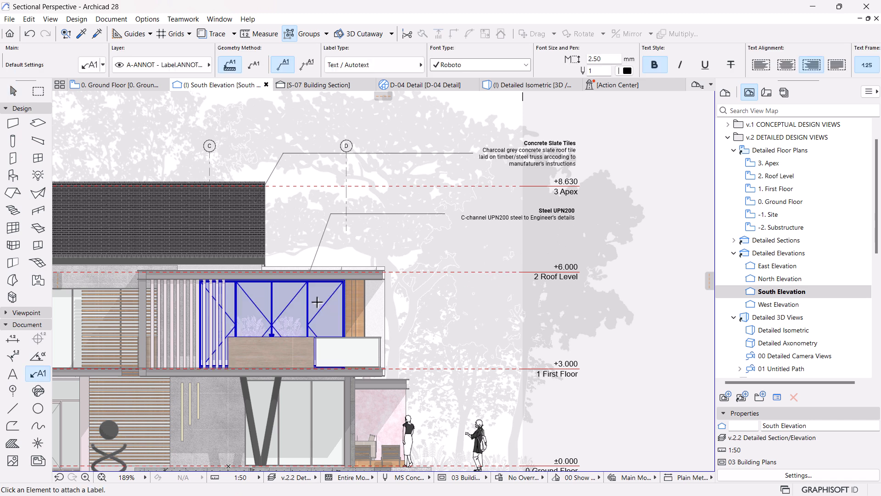
left_click(317, 303)
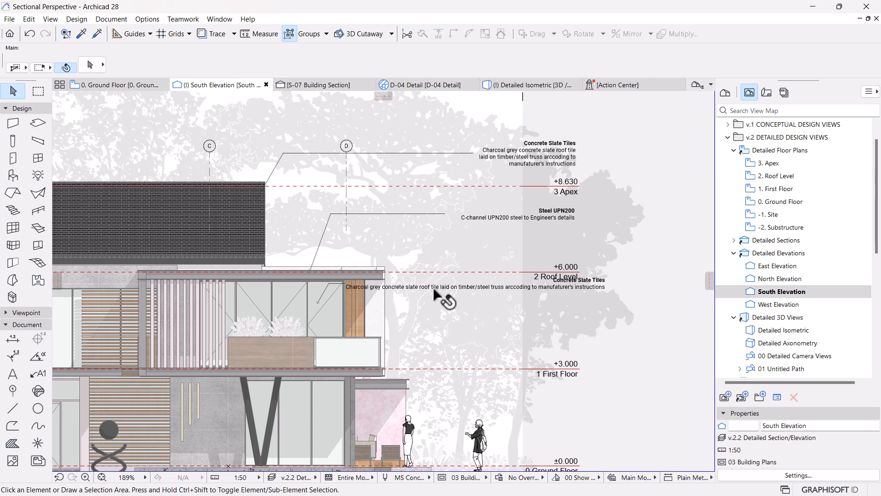
Step: Clear all of the default Concrete Slate Tiles text from the new door label
scroll(524, 291, "up", 2)
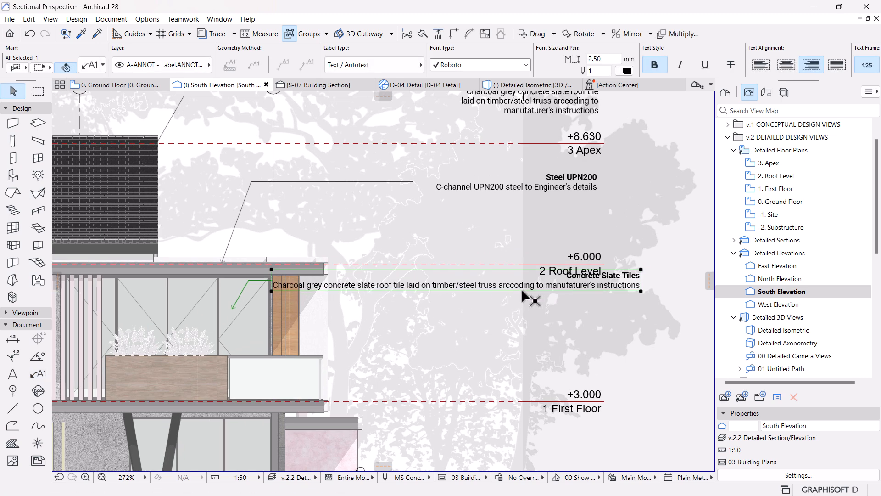
double_click(451, 285)
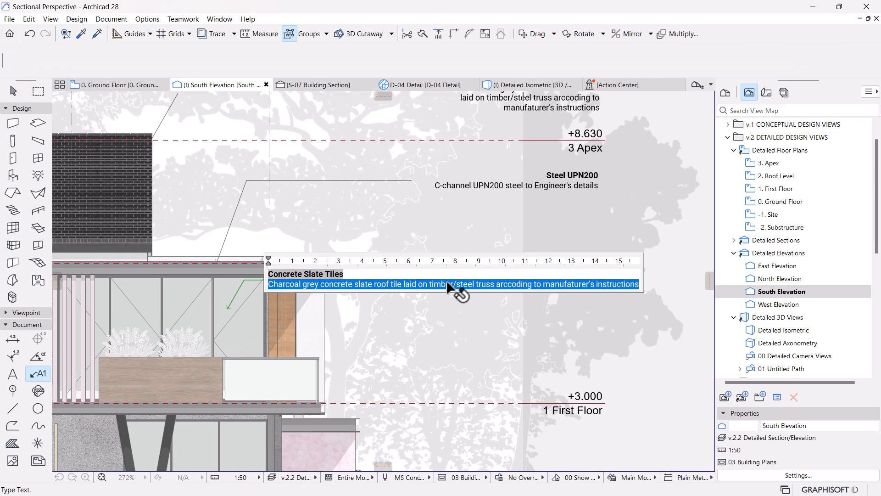
key("BackSpace")
key("BackSpace")
key("BackSpace")
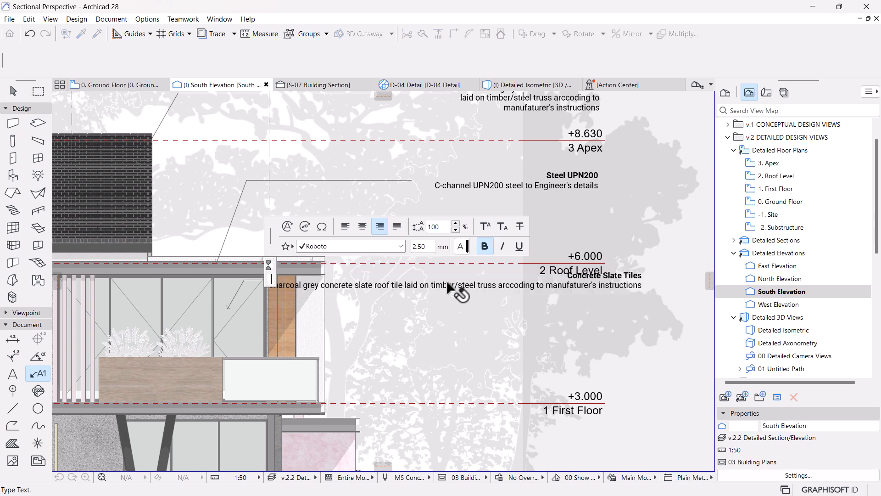
Step: Insert the title and description of keynote OP-02 Glazed Doors from the OPENINGS folder into the door label
left_click(304, 226)
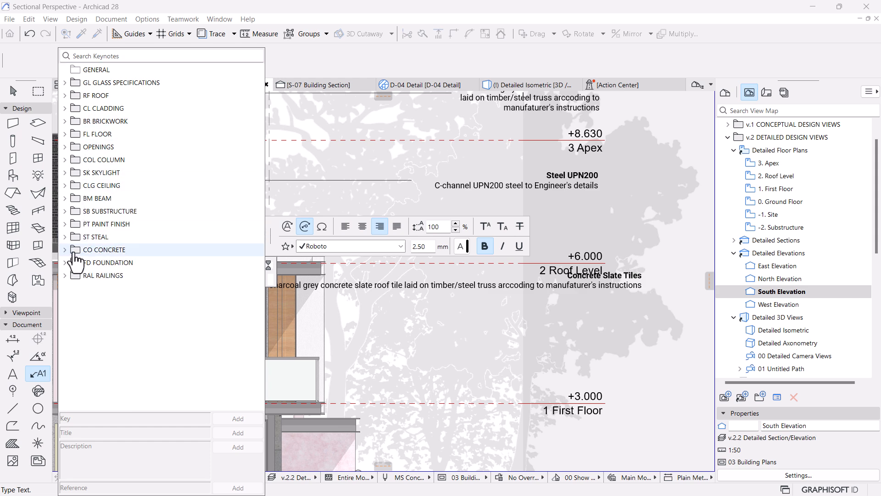
left_click(73, 146)
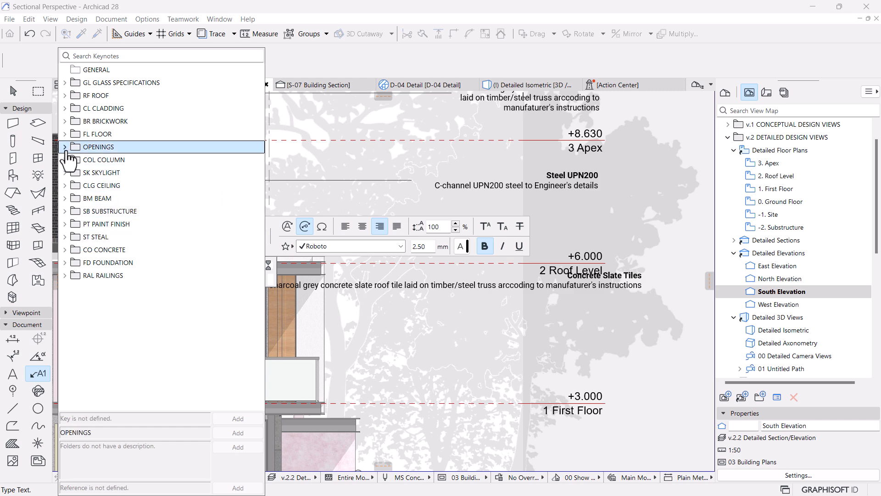
left_click(65, 146)
left_click(122, 160)
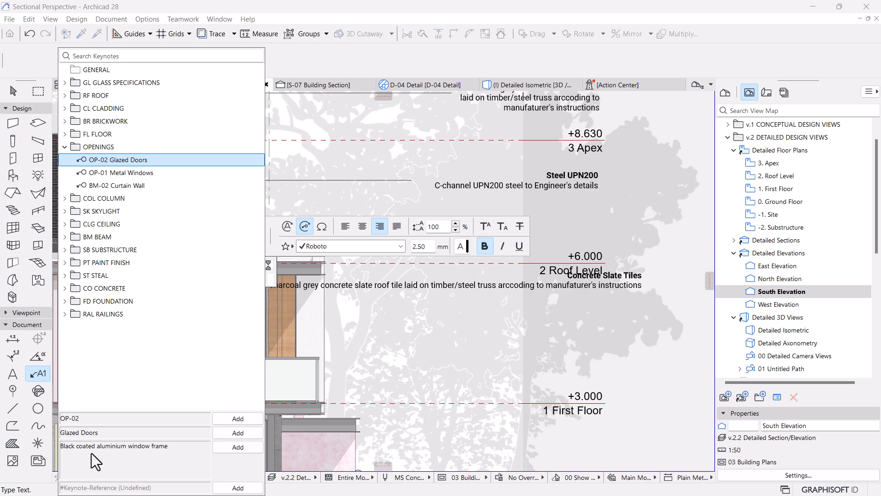
key("Escape")
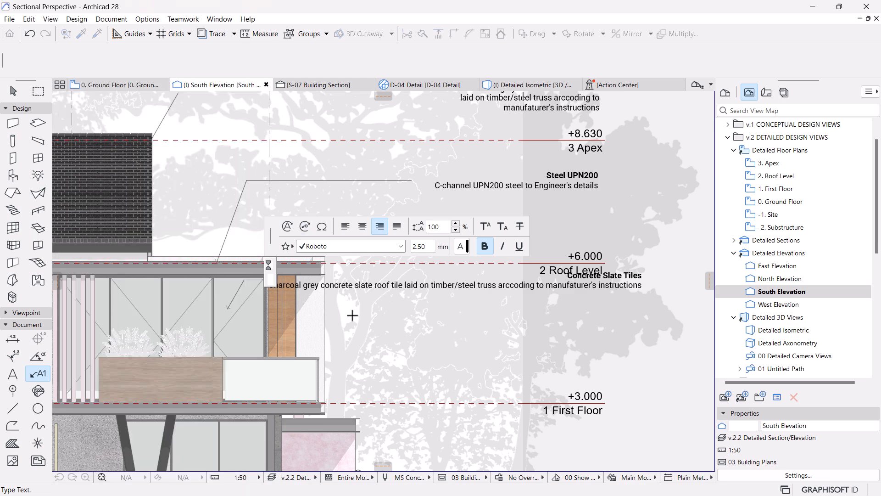
left_click(305, 226)
left_click(121, 248)
left_click(237, 434)
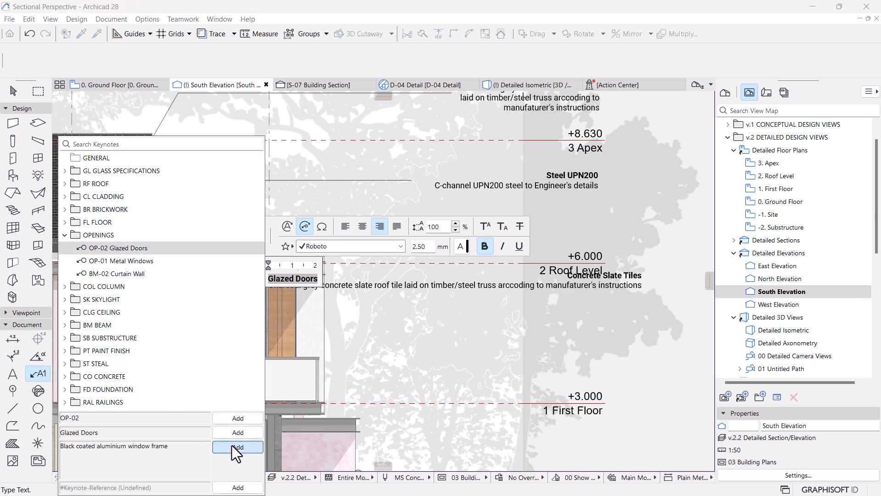
left_click(237, 448)
Step: Put the door label's description on its own line under the Glazed Doors title and remove its bold style
left_click(319, 279)
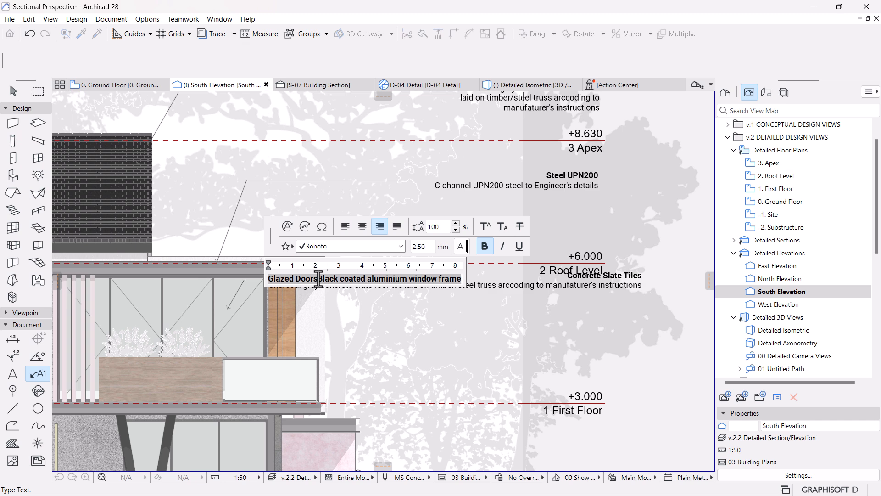
key("Return")
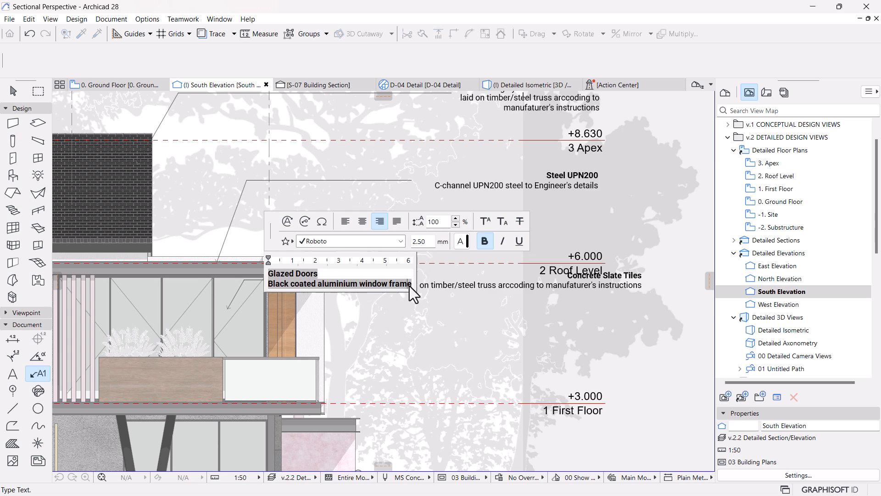
triple_click(410, 284)
left_click(484, 241)
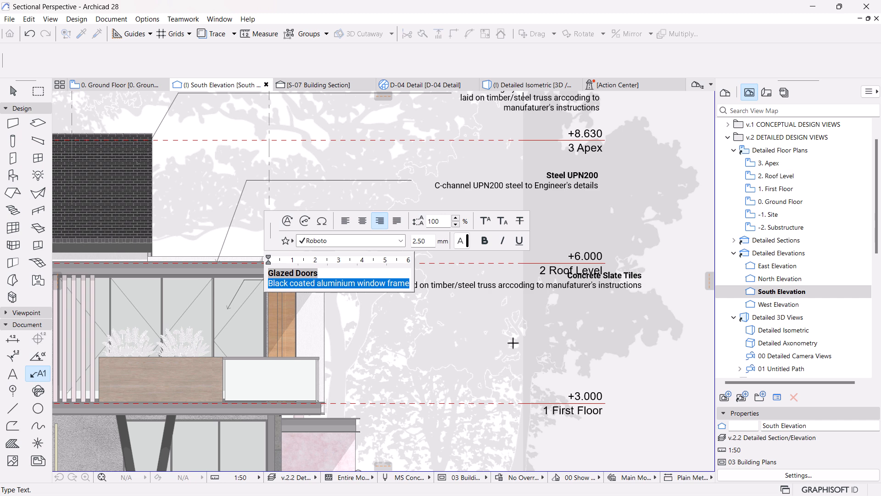
Step: Move the finished Glazed Doors label across under the Steel UPN200 label and down clear of the 2 Roof Level marker text
left_click(513, 343)
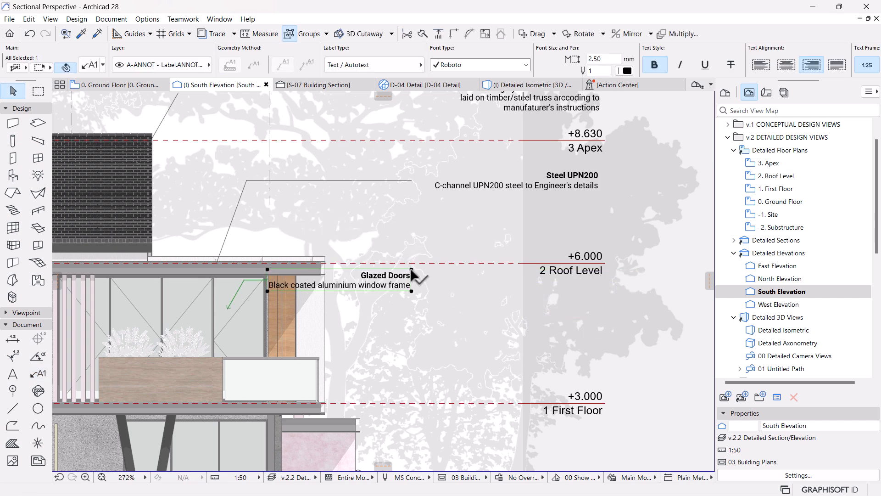
left_click(411, 269)
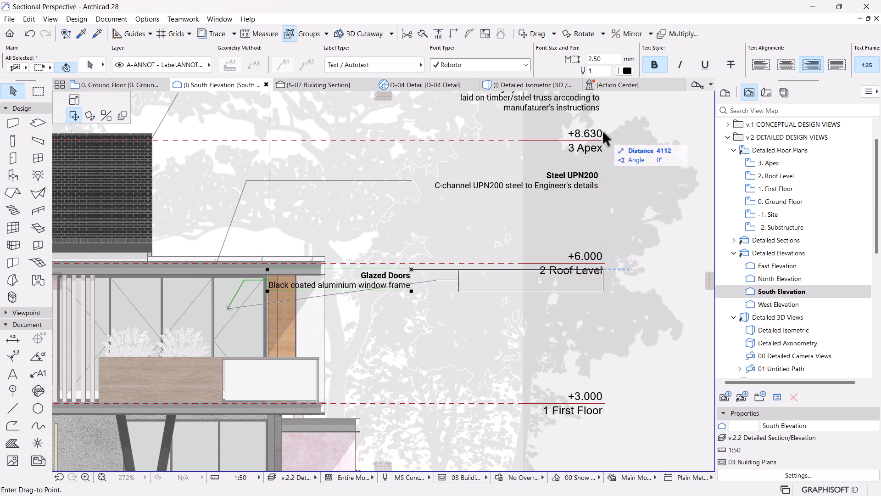
left_click(602, 271)
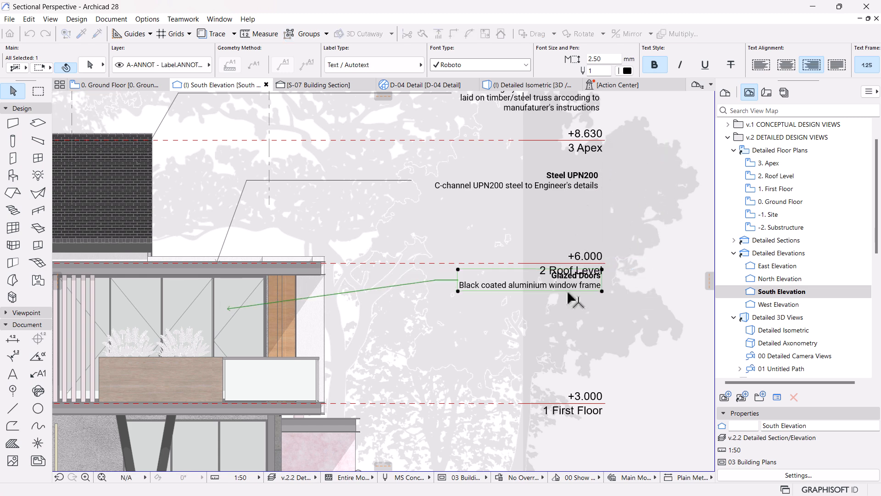
left_click(602, 270)
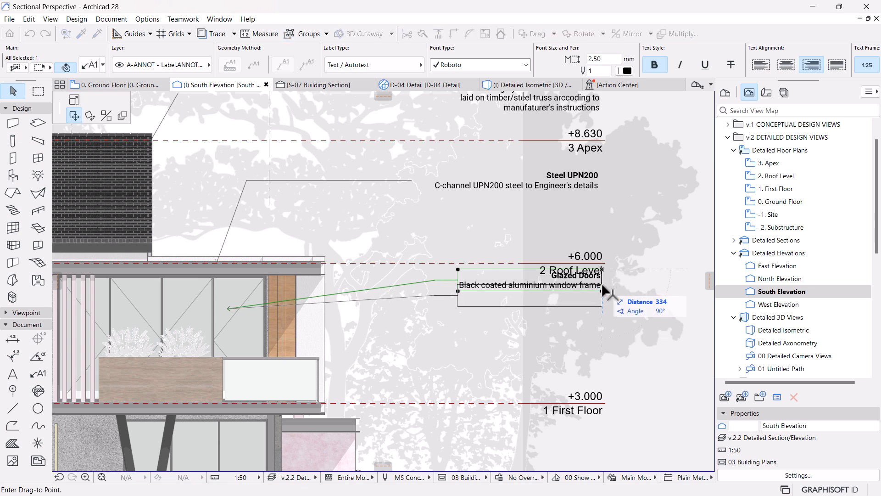
left_click(603, 287)
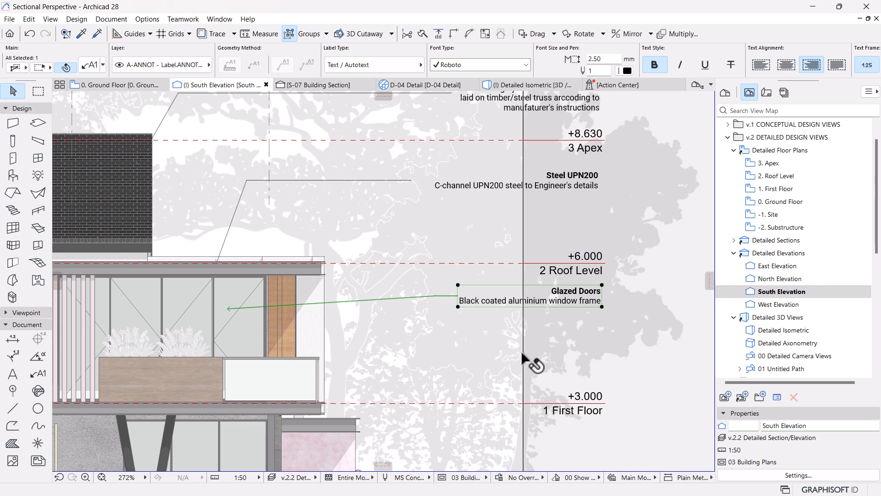
Step: Set the Glazed Doors label's pointer angle to 0° so its leader runs horizontally
scroll(525, 349, "down", 1)
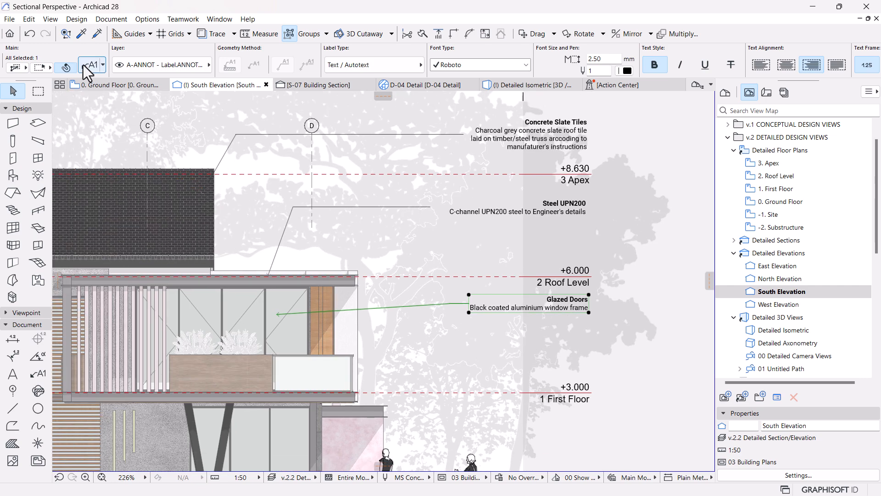
key("ctrl+t")
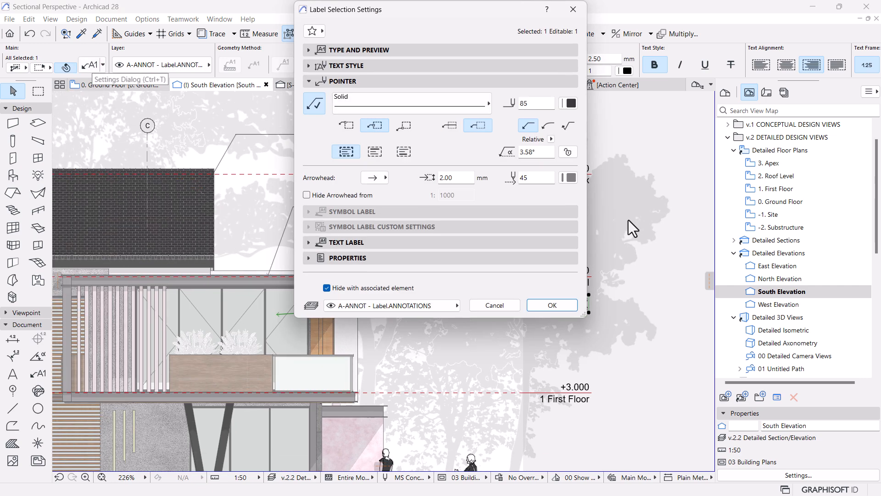
left_click(536, 151)
type("0")
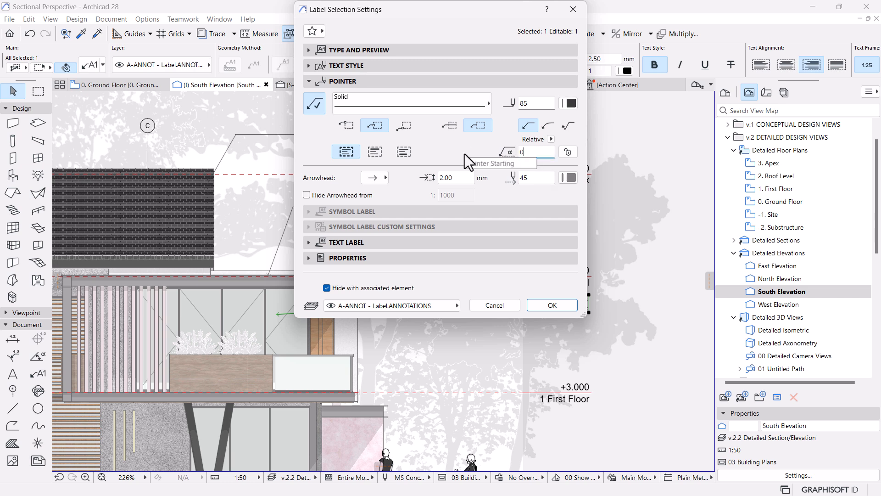
key("Return")
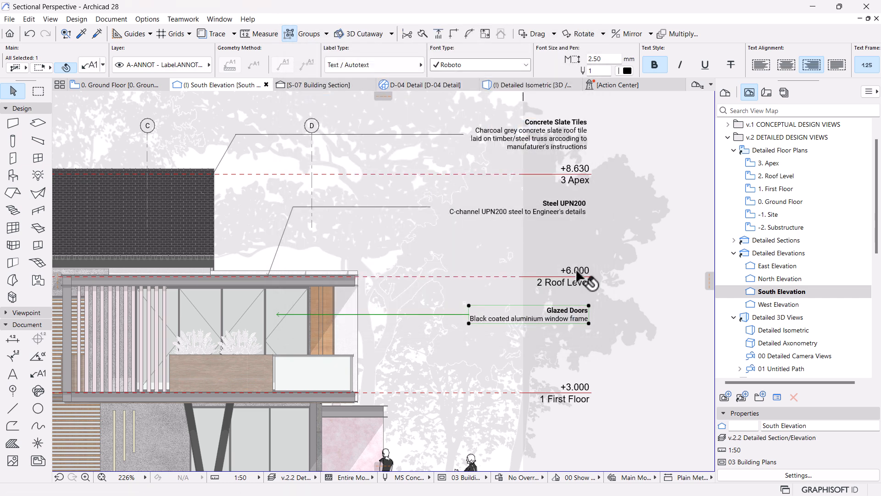
left_click(505, 250)
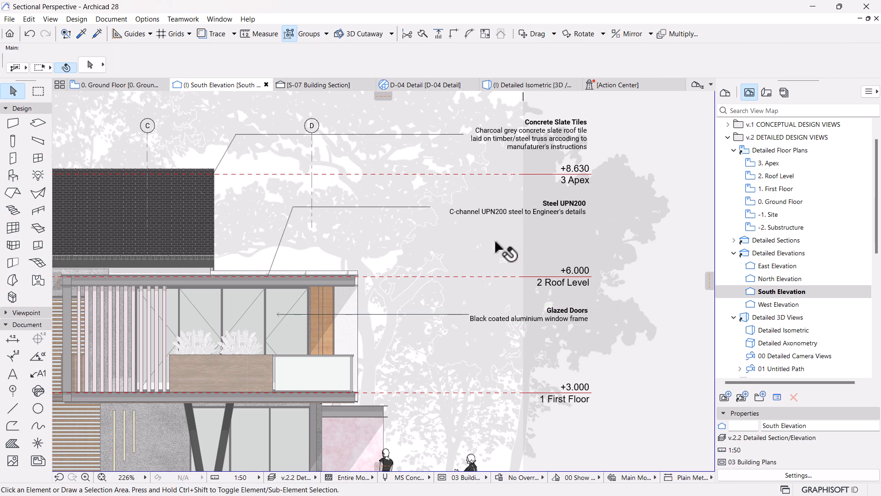
Step: Attach a new label to the first-floor glass railing panel, taking its settings from the Glazed Doors label
scroll(502, 248, "down", 2)
scroll(526, 331, "up", 2)
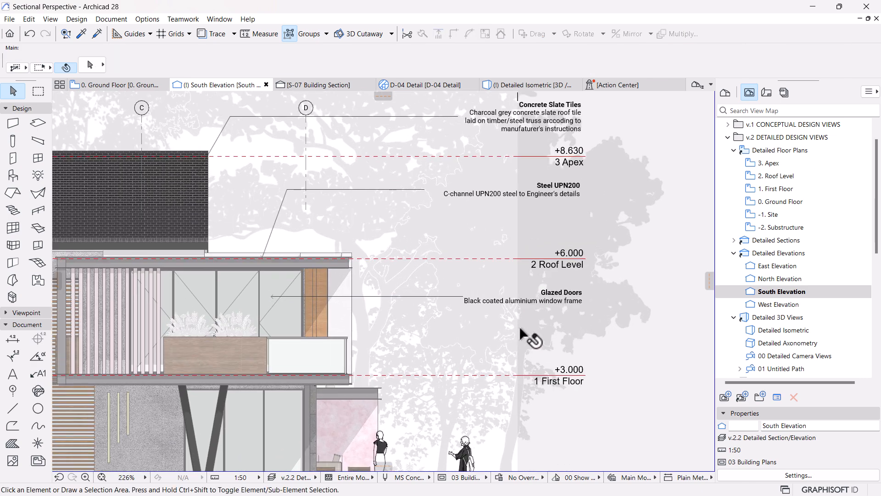
left_click(463, 297, "alt")
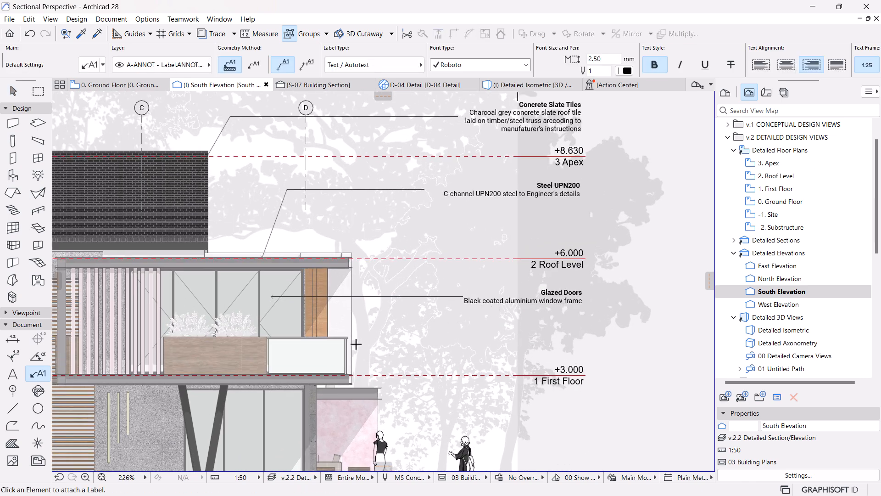
left_click(337, 346)
key("Escape")
Step: Replace the railing label's default text with the title and description of keynote RAL-01 Glazed Railings from the RAL RAILINGS folder
left_click(636, 322)
double_click(636, 326)
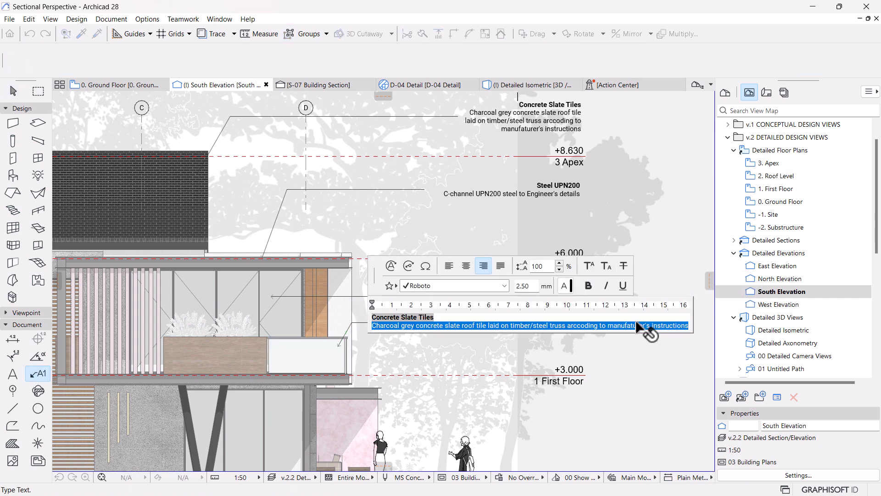
left_click(411, 274)
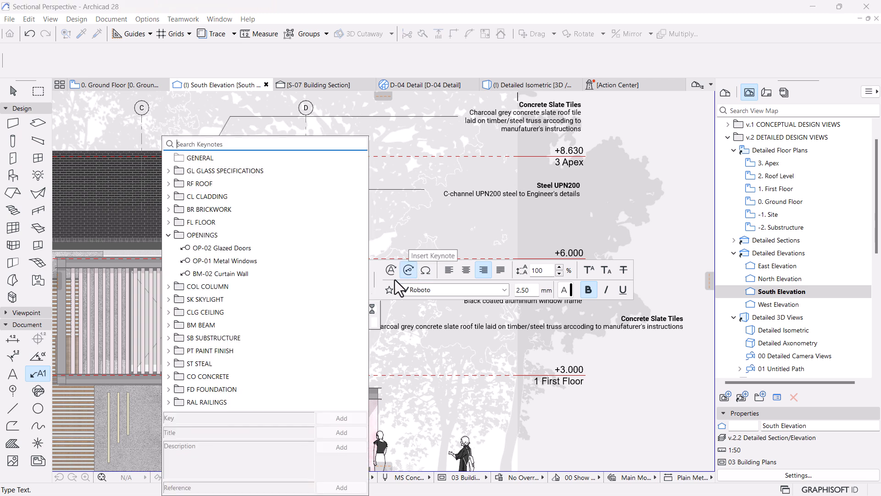
left_click(168, 235)
left_click(169, 364)
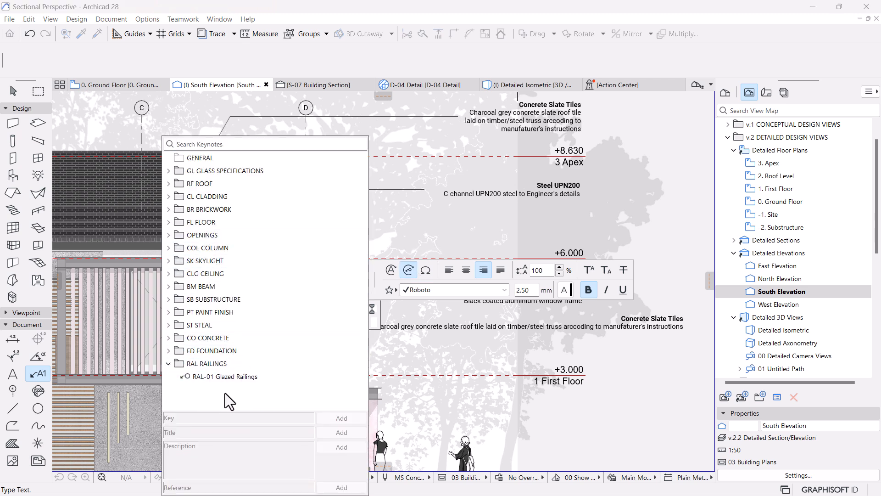
left_click(227, 376)
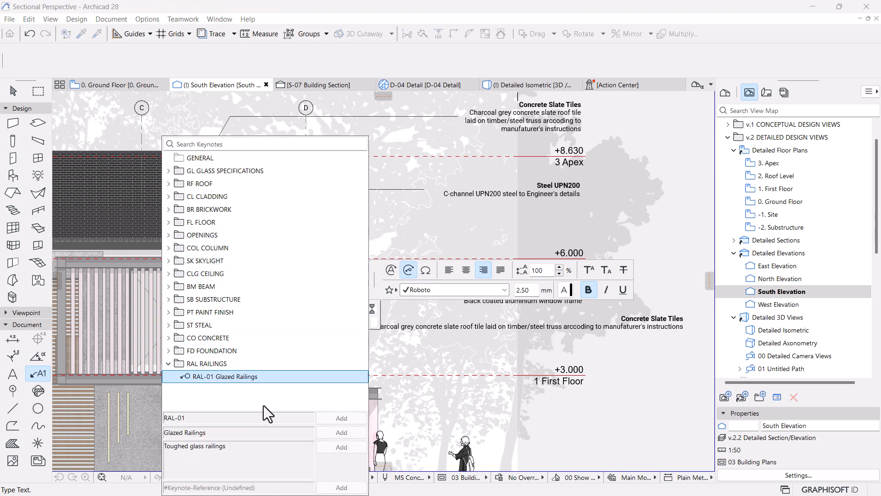
left_click(342, 432)
left_click(344, 446)
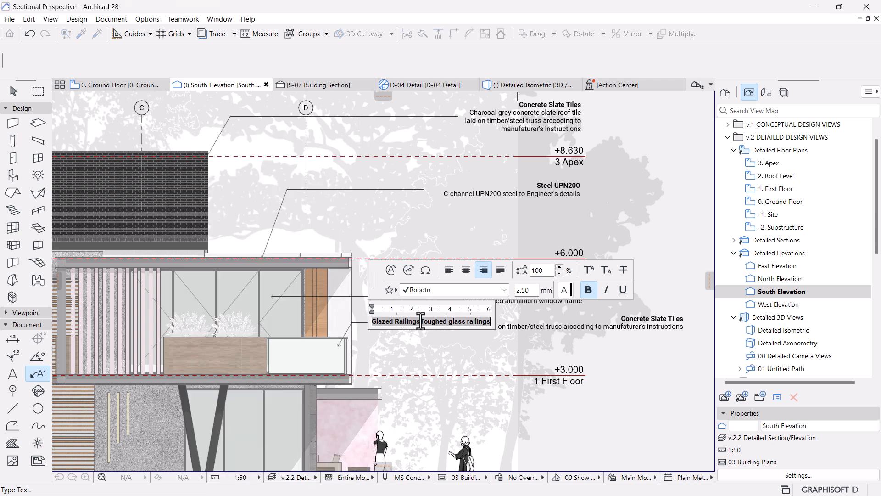
Step: Put the railing label's description on its own line under the Glazed Railings title and remove its bold style
left_click(420, 320)
key("Return")
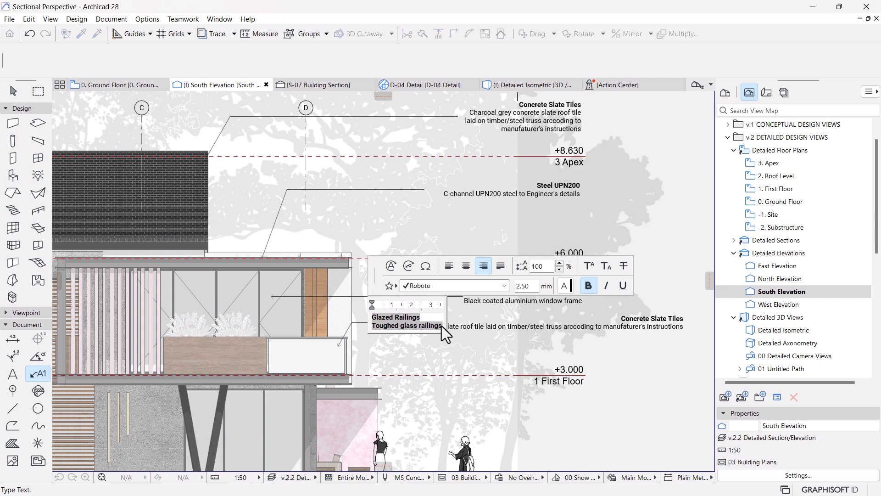
left_click_drag(441, 326, 351, 329)
left_click(588, 285)
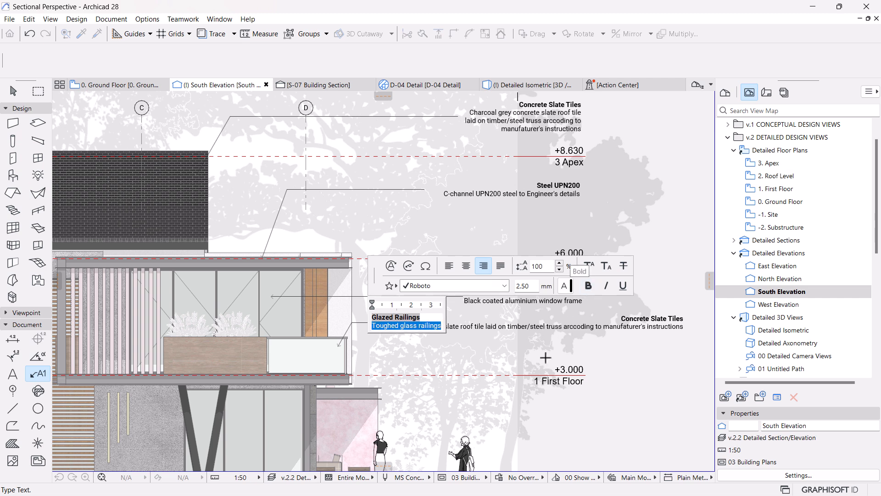
left_click(646, 375)
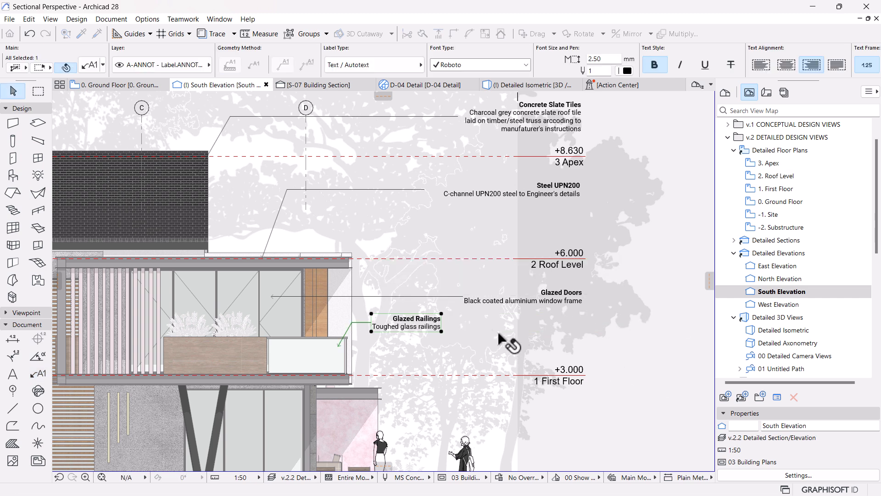
Step: Align the Glazed Railings label beneath the Glazed Doors label and set its pointer angle to 70°
left_click(441, 316)
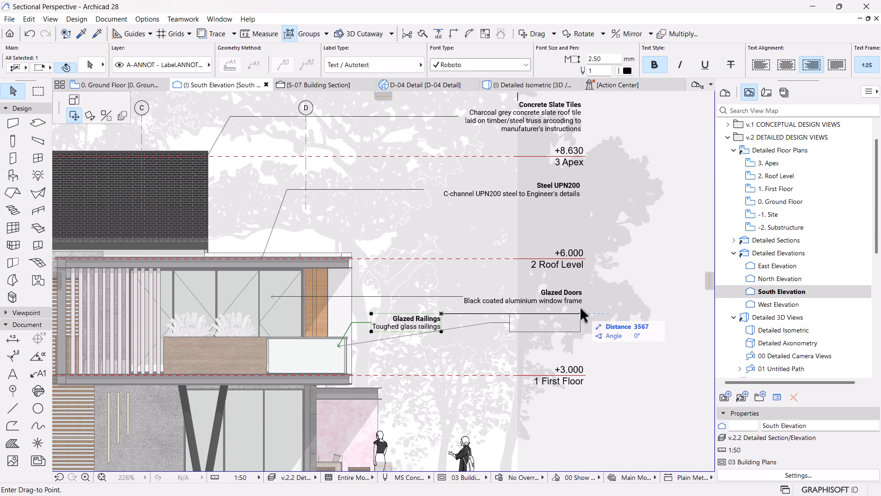
left_click(581, 317)
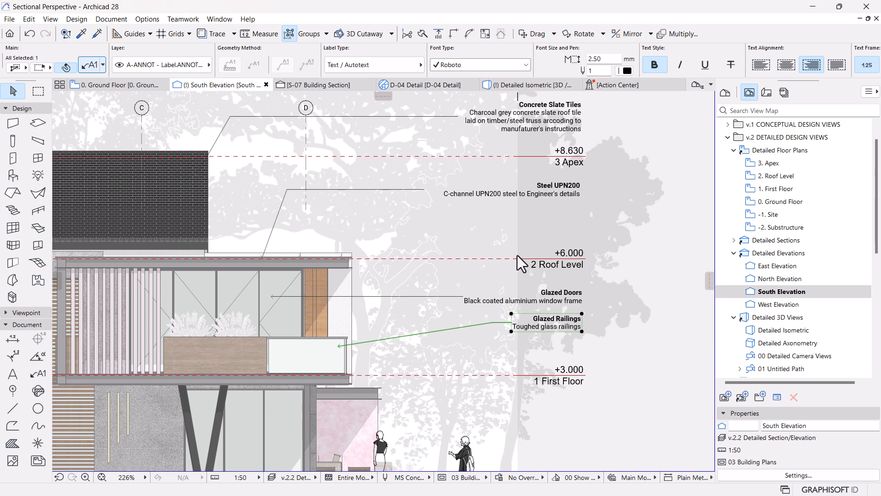
key("ctrl+t")
left_click_drag(460, 154, 447, 153)
type("70")
key("Return")
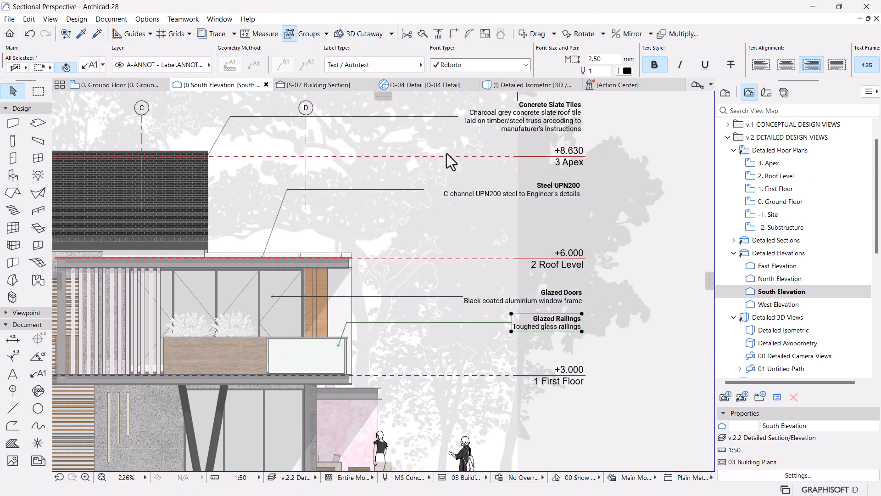
left_click(592, 283)
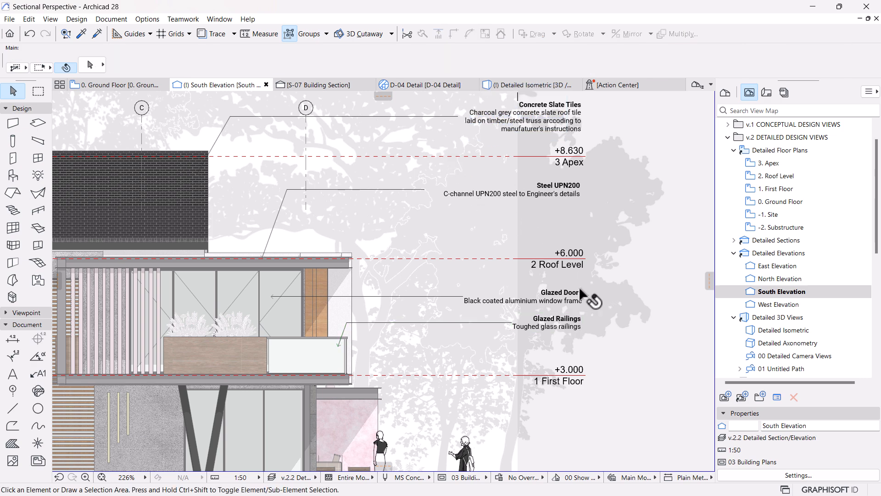
Step: Attach another Steel UPN200 label to the first-floor edge beam, using the text and settings of the existing roof-level Steel UPN200 label
scroll(546, 300, "up", 3)
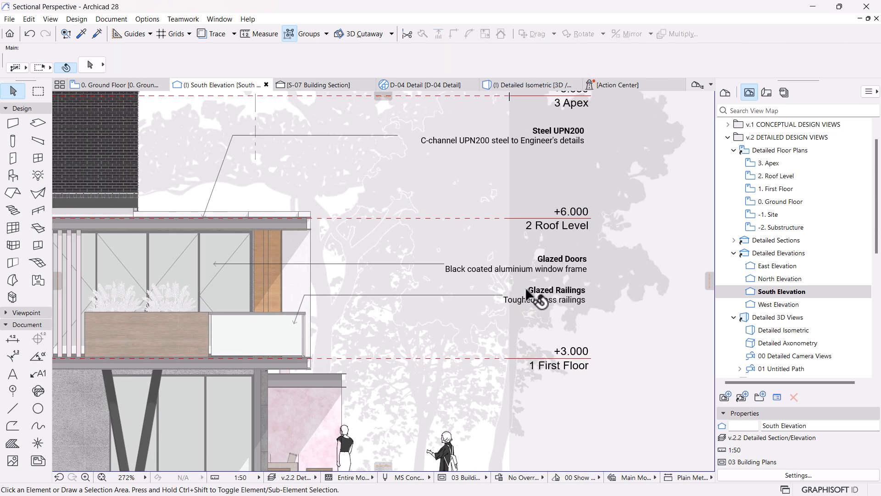
middle_click_drag(493, 314, 498, 309)
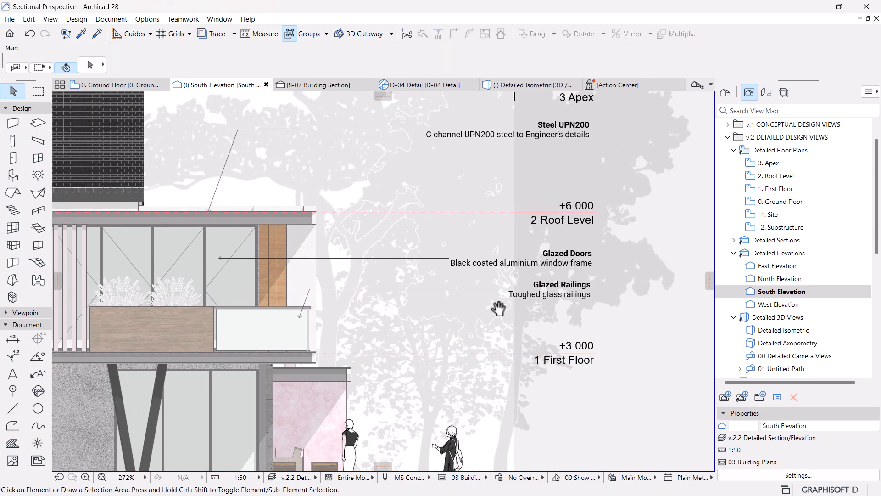
left_click(399, 129, "alt")
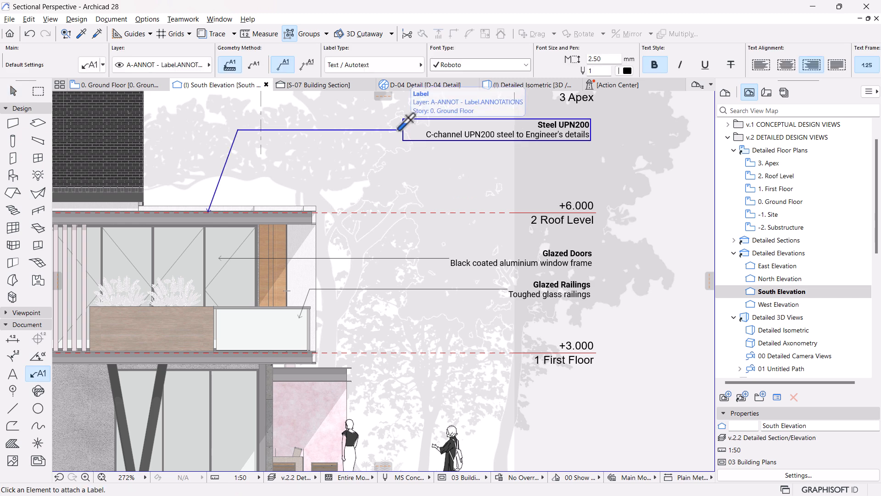
left_click(299, 359)
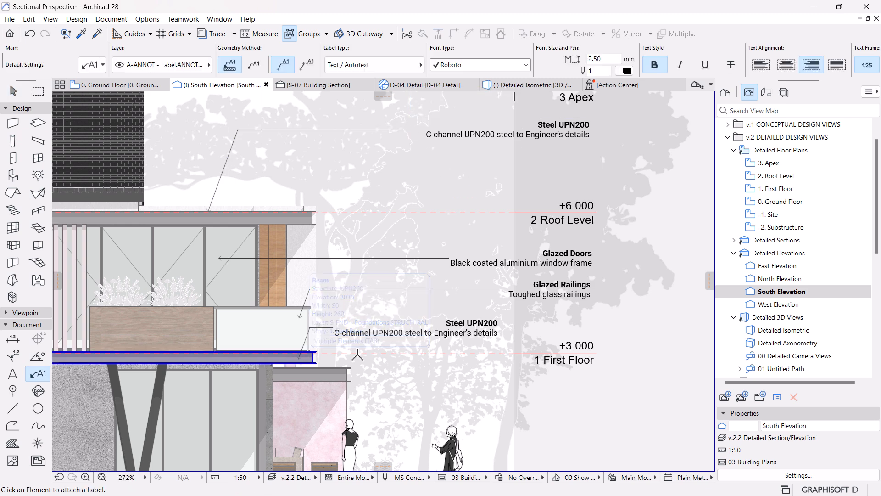
key("Escape")
Step: Move the new Steel UPN200 label horizontally into line beneath the Glazed Railings label
left_click(499, 324)
left_click(499, 321)
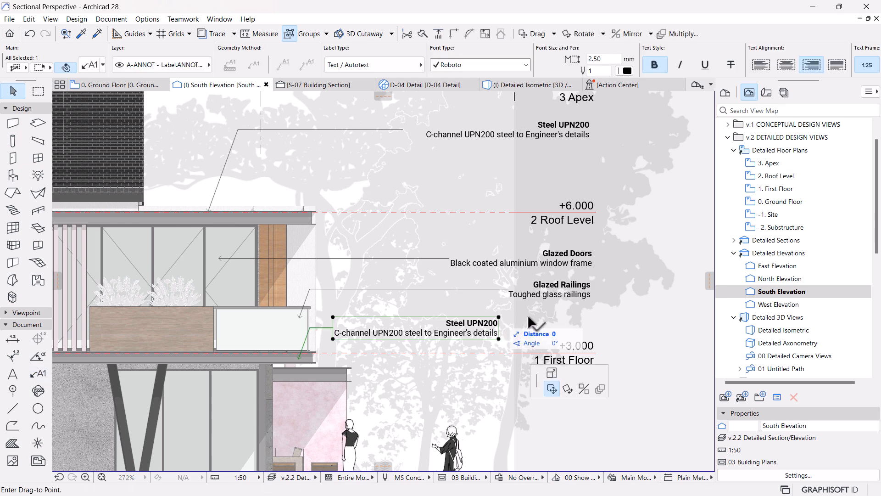
left_click(592, 301)
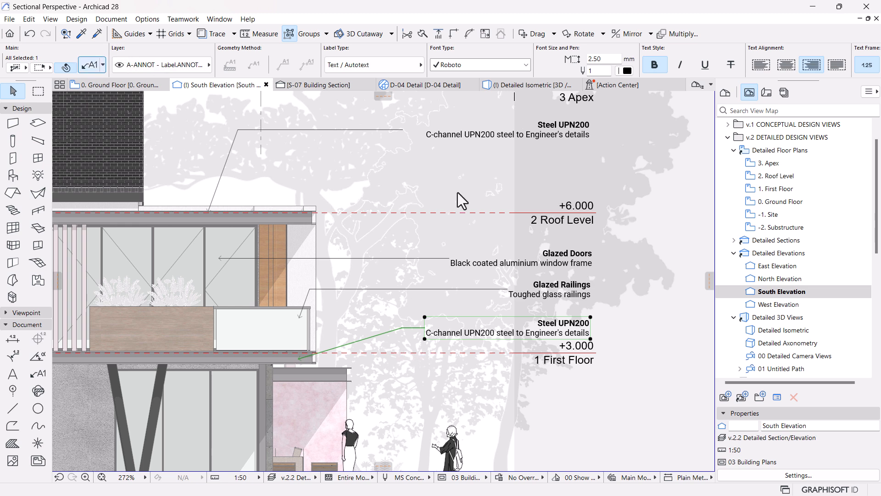
Step: Set the pointer angle of the first-floor Steel UPN200 label to 70°
double_click(567, 324)
left_click_drag(517, 153, 478, 153)
type("70")
key("Return")
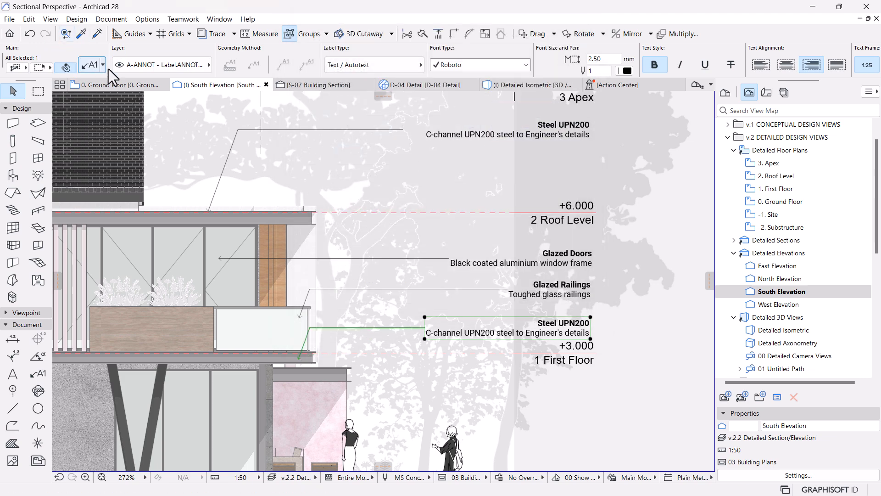
Step: Reduce the pointer angle of the first-floor Steel UPN200 label to 60°
scroll(514, 285, "down", 3)
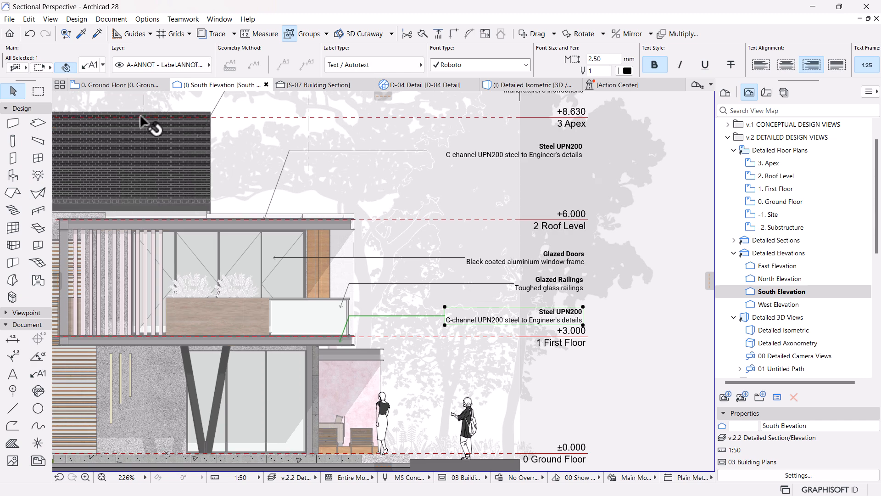
double_click(492, 304)
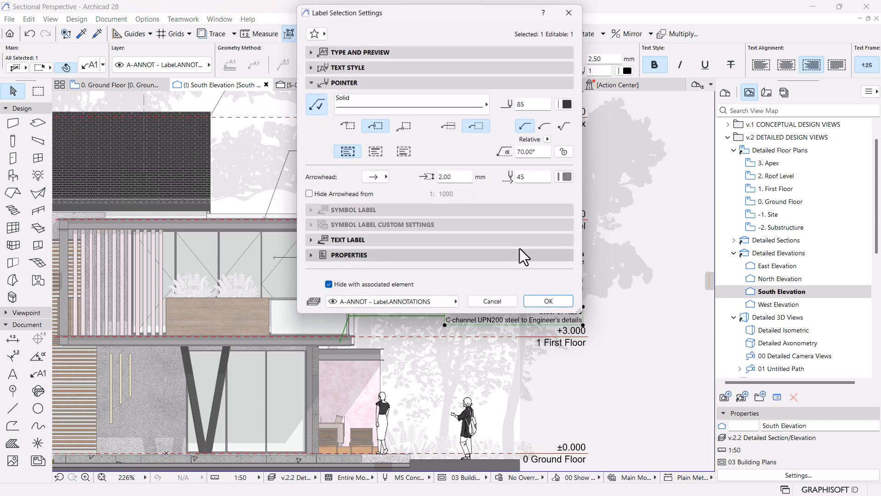
left_click_drag(544, 152, 400, 157)
type("60")
key("Return")
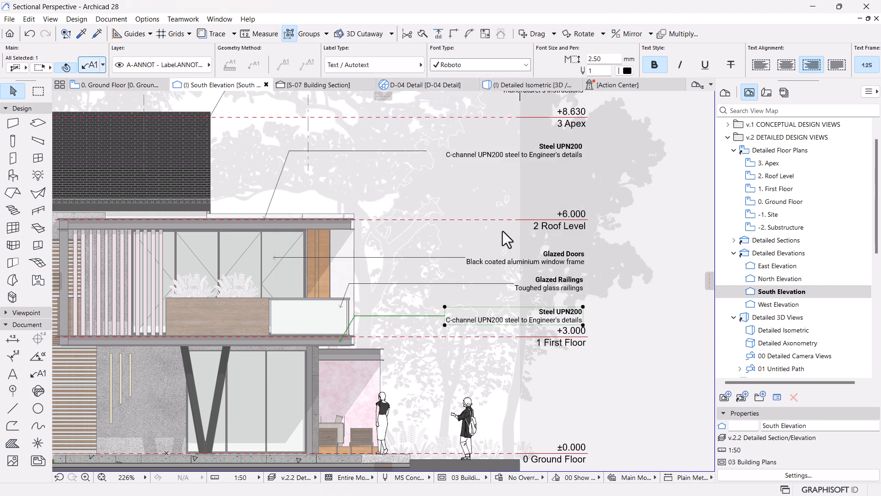
Step: Reduce the pointer angle of the first-floor Steel UPN200 label below 60° for a flatter slant
key("ctrl+t")
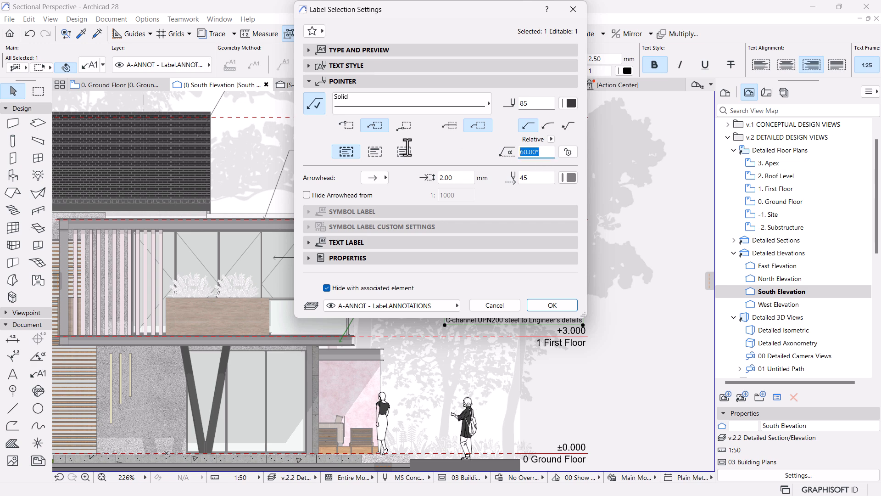
key("Return")
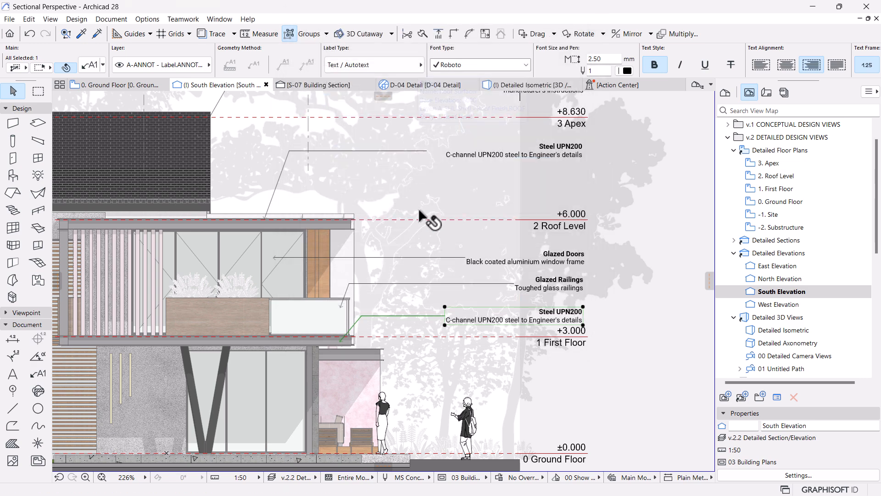
key("Escape")
Step: Move the first-floor Steel UPN200 label slightly upwards, clear of the +3.000 level mark
scroll(597, 306, "down", 2)
middle_click_drag(490, 313, 487, 293)
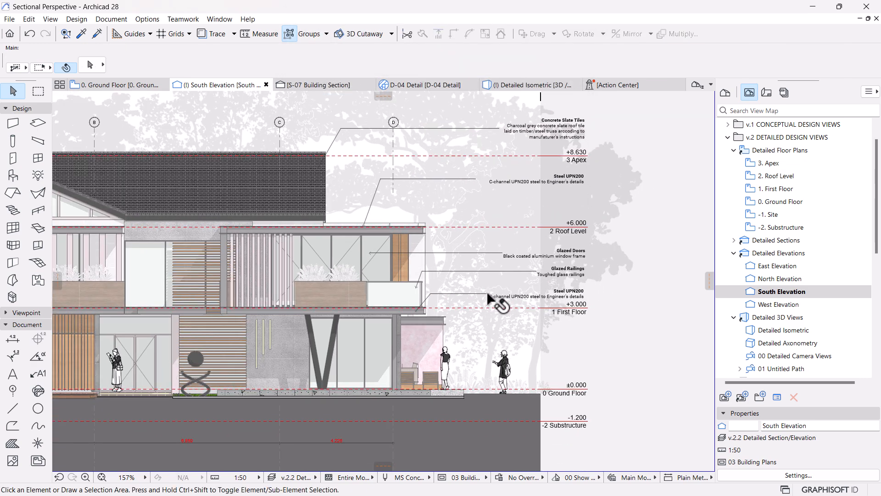
scroll(581, 284, "up", 4)
left_click(595, 298)
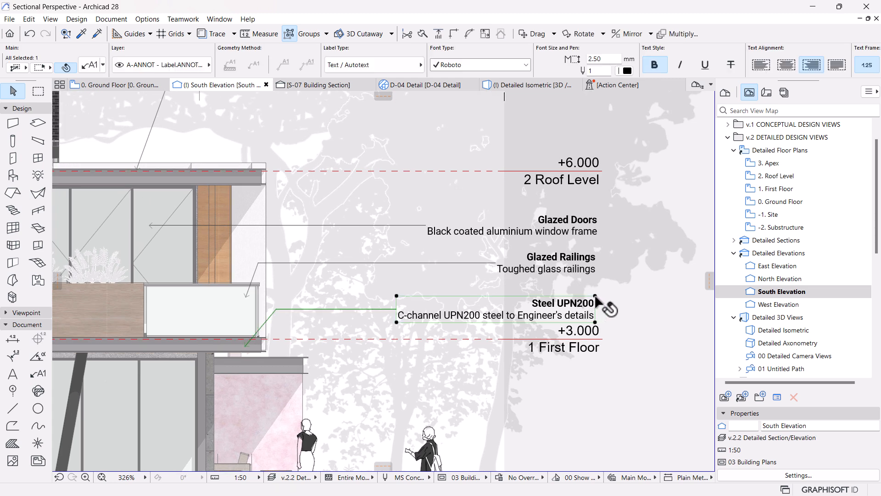
left_click(596, 298)
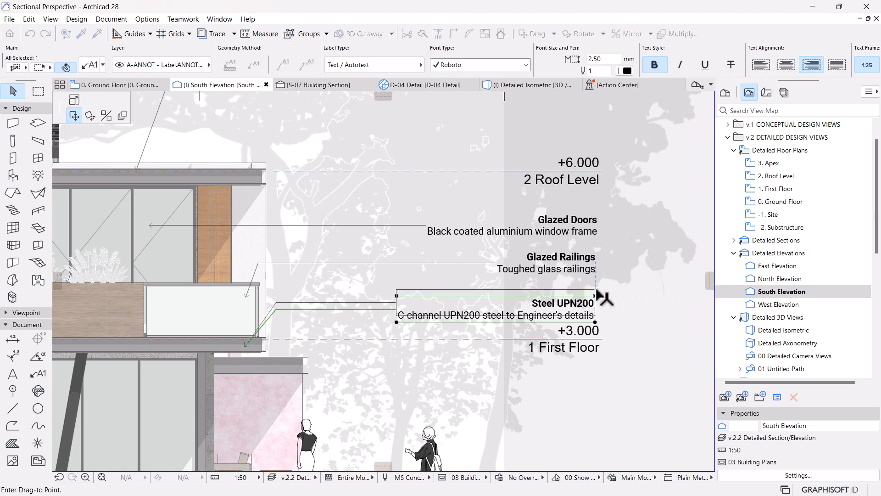
left_click(595, 292)
key("Escape")
Step: Draw a vertical guide line along the right edge of the material labels, from above Concrete Slate Tiles to below the elevation
scroll(491, 257, "down", 5)
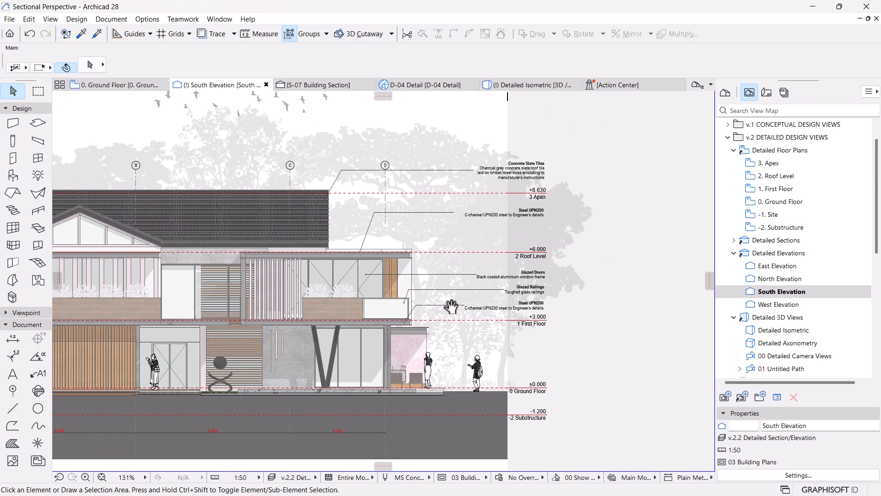
middle_click_drag(451, 306, 421, 281)
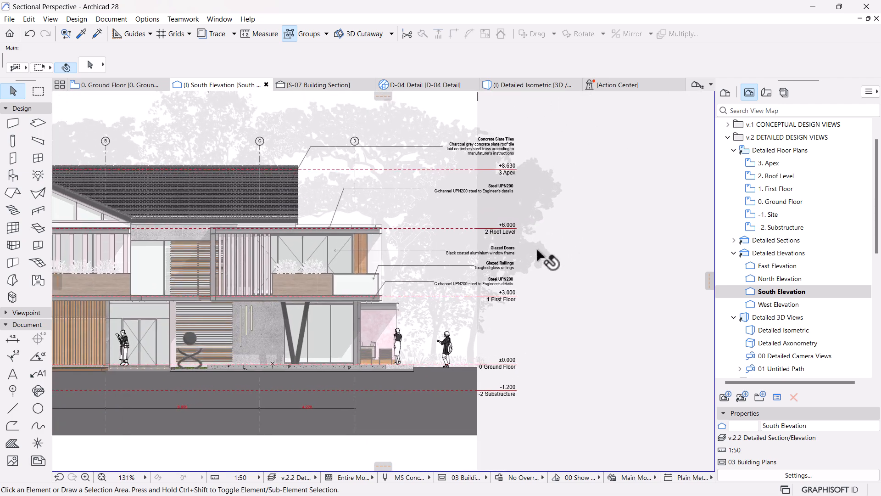
scroll(563, 236, "down", 3)
scroll(538, 220, "up", 5)
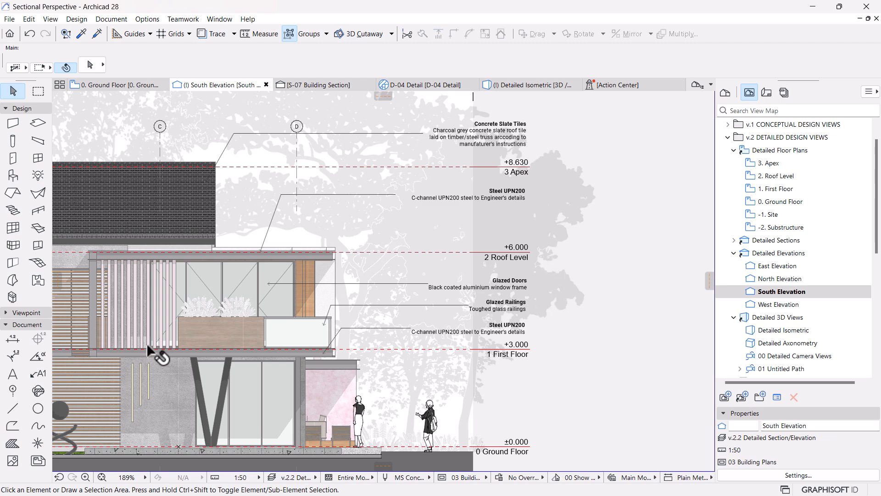
left_click(14, 408)
left_click(525, 111)
scroll(524, 123, "down", 3)
left_click(524, 375)
scroll(523, 122, "up", 6)
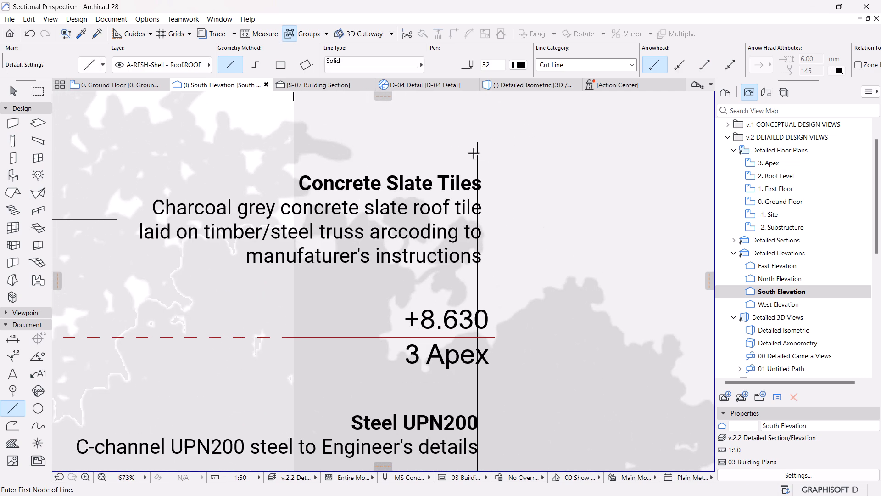
Step: Shift the vertical guide line sideways to meet the right edge of the Concrete Slate Tiles label text
key("Escape")
left_click(478, 153)
key("ctrl+d")
left_click(478, 153)
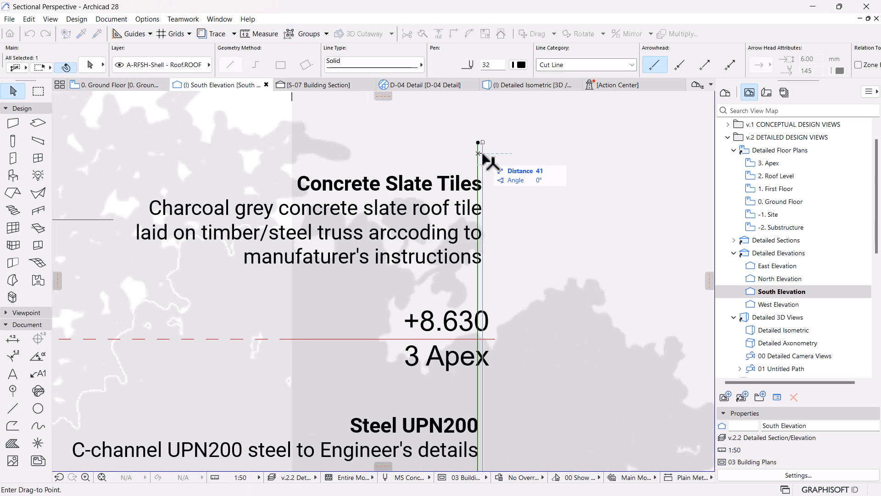
left_click(480, 154)
scroll(481, 155, "down", 3)
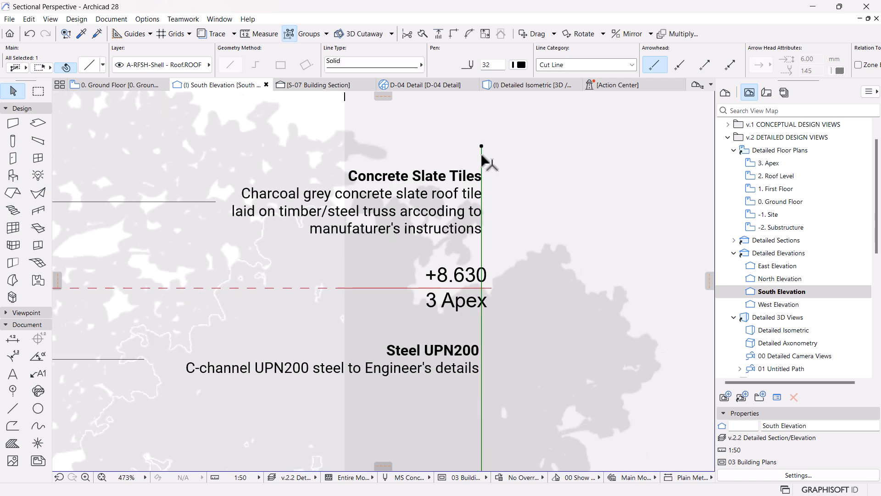
Step: Move the roof-level Steel UPN200 label horizontally so its text ends at the vertical guide line
left_click(471, 327)
scroll(482, 303, "up", 3)
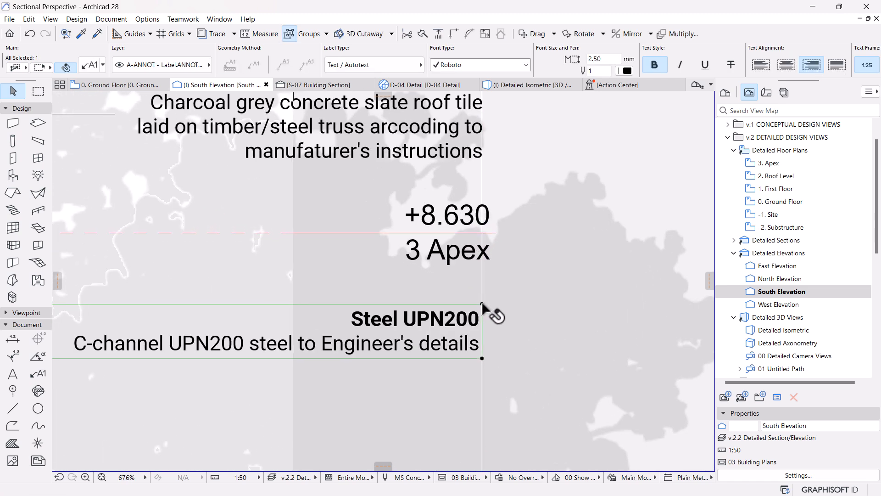
left_click(482, 304)
scroll(486, 302, "up", 4)
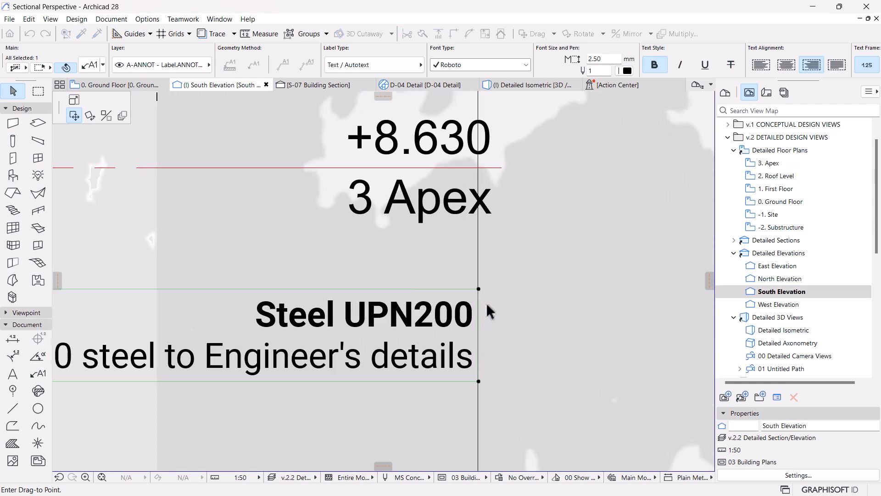
left_click(491, 236)
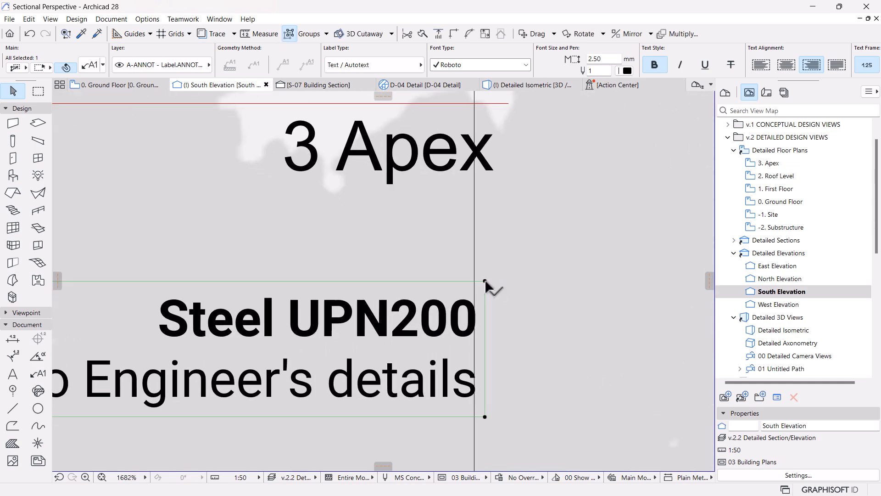
Step: Move the first-floor Glazed Doors label horizontally so its text ends at the vertical guide line
scroll(500, 225, "down", 5)
scroll(493, 388, "up", 2)
left_click(520, 293)
left_click(520, 287)
scroll(519, 286, "up", 3)
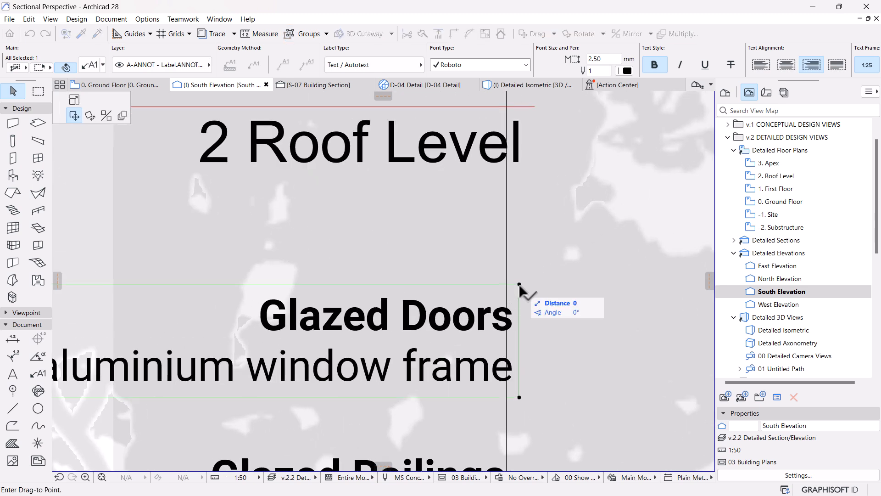
left_click(518, 289)
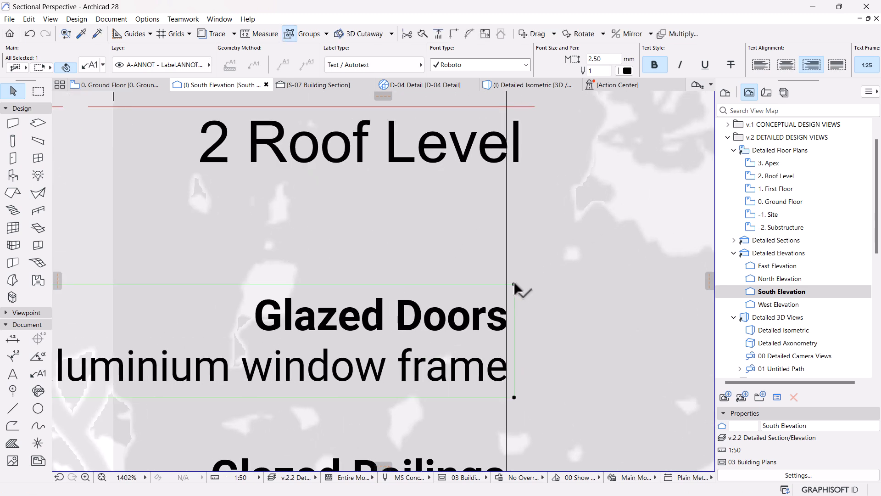
Step: Move the Glazed Railings label horizontally so its text ends at the vertical guide line
scroll(452, 222, "down", 4)
scroll(468, 354, "up", 1)
scroll(466, 354, "up", 1)
left_click(454, 340)
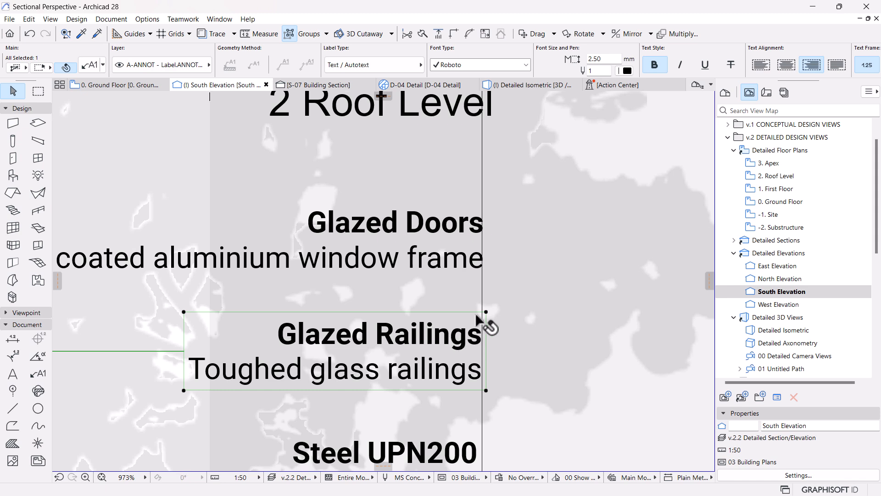
left_click(487, 314)
scroll(490, 312, "up", 6)
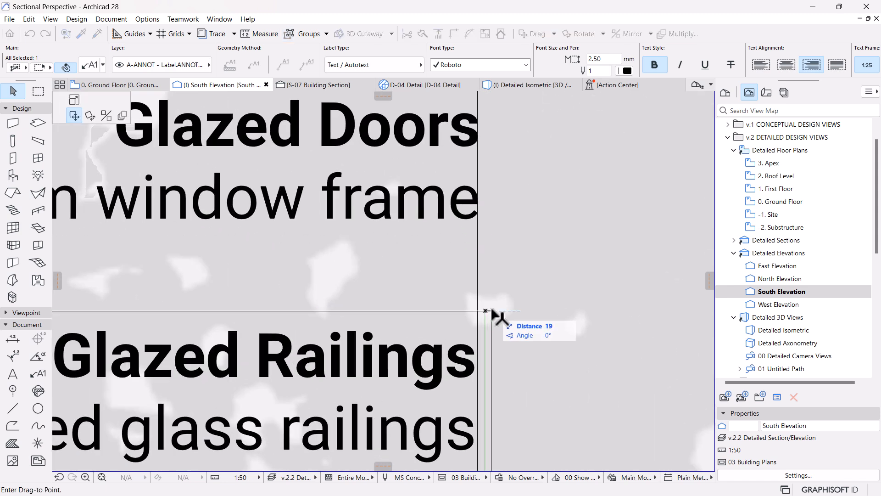
left_click(493, 257)
Step: Align the text of the first-floor Steel UPN200 label with the vertical guide line and clear the selection
scroll(487, 250, "down", 7)
scroll(491, 425, "up", 2)
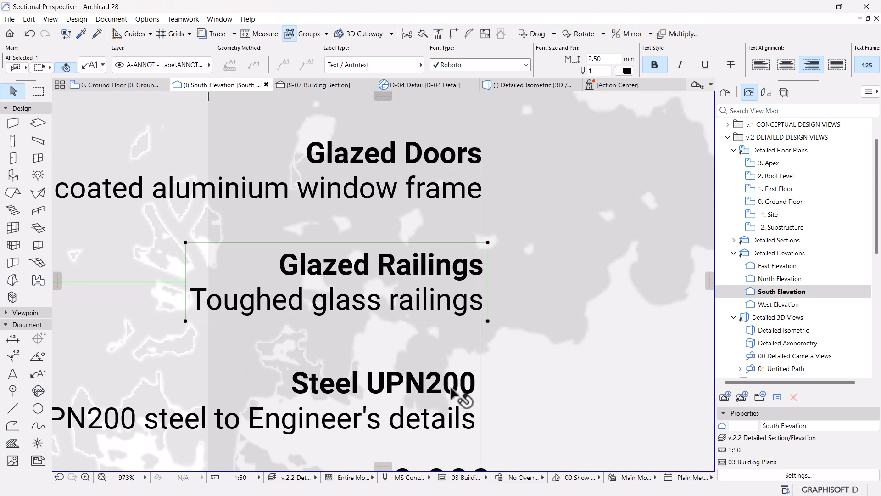
left_click(463, 388)
left_click(480, 361)
left_click(489, 368)
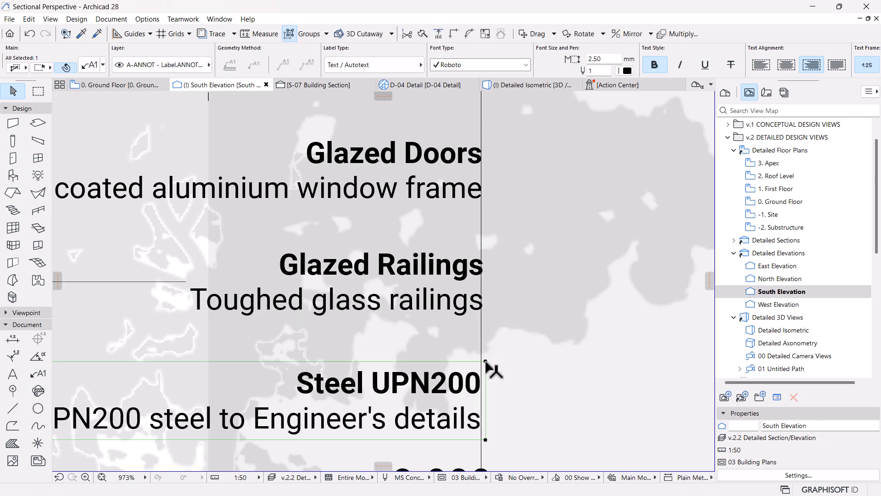
scroll(490, 367, "down", 4)
scroll(477, 404, "up", 2)
scroll(475, 367, "down", 6)
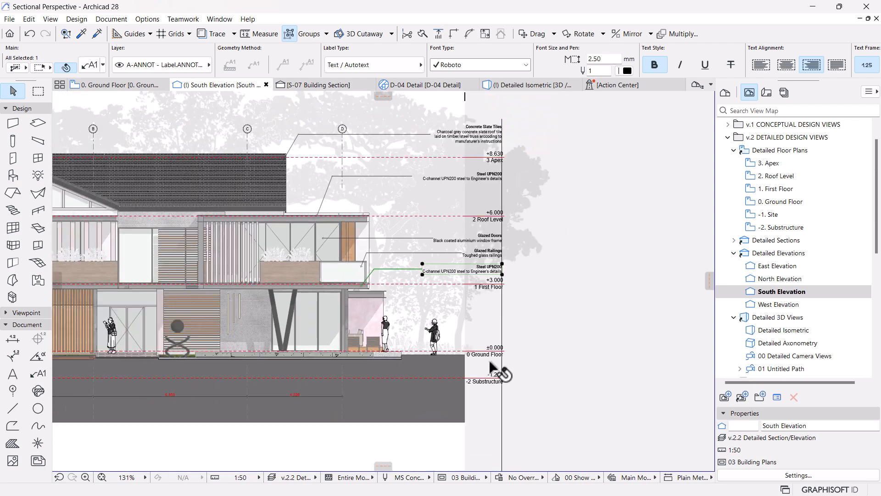
scroll(500, 390, "up", 3)
scroll(498, 404, "down", 2)
scroll(495, 396, "down", 1)
left_click(572, 343)
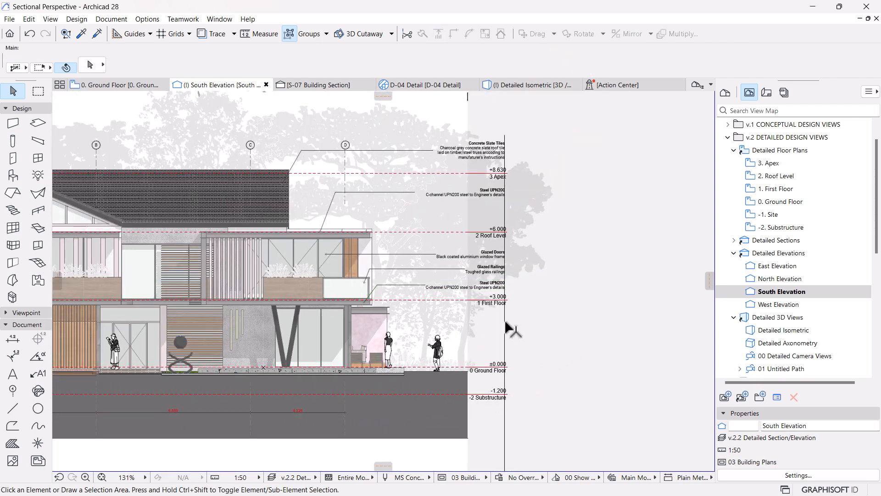
Step: Attach a matching Glazed Doors label to the ground-floor glazed doors behind the V-shaped column, using the first-floor label's text and settings
middle_click_drag(431, 326, 519, 333)
scroll(516, 343, "up", 1)
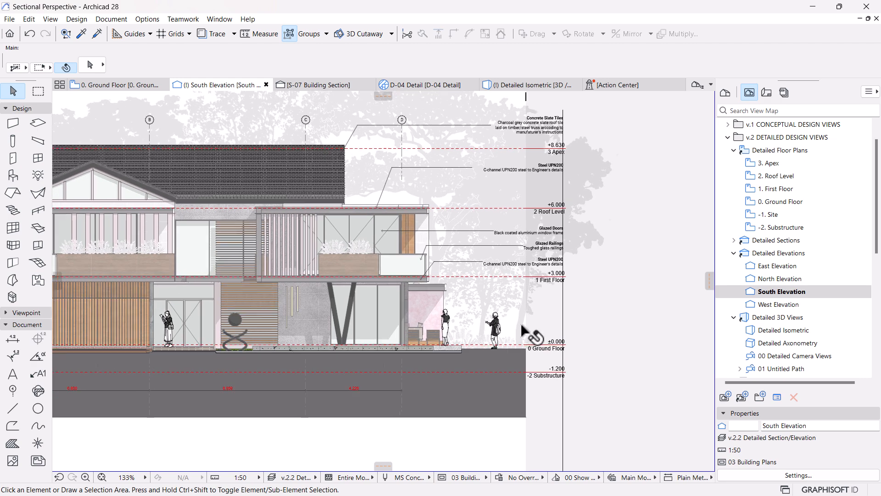
left_click(518, 234, "alt")
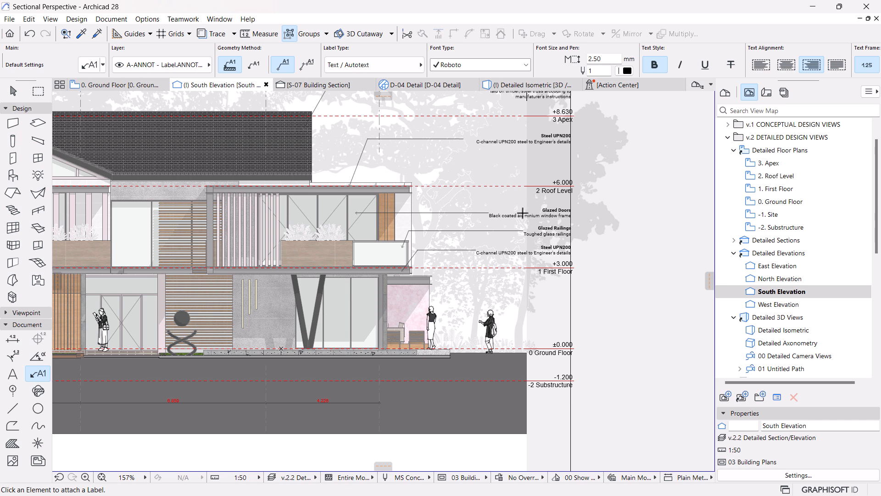
left_click(365, 299)
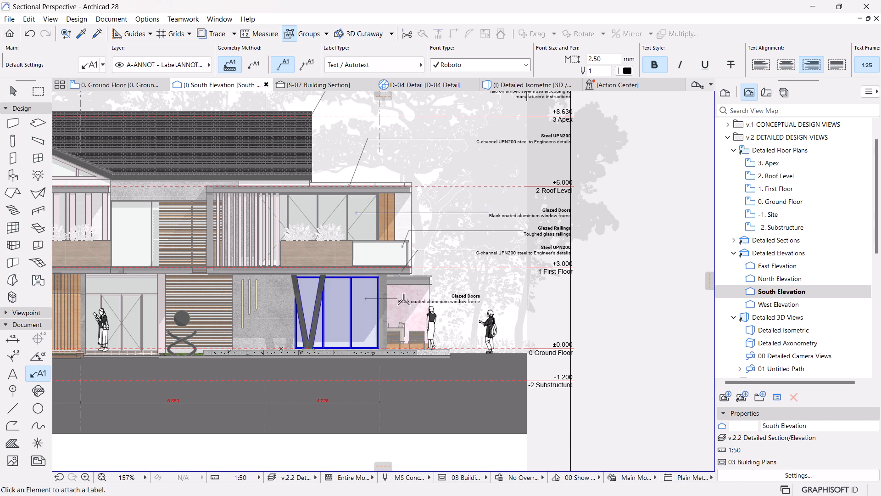
Step: Move the ground-floor Glazed Doors label horizontally until its text ends at the vertical guide line, and deselect it
key("Escape")
left_click(460, 298)
left_click(481, 292)
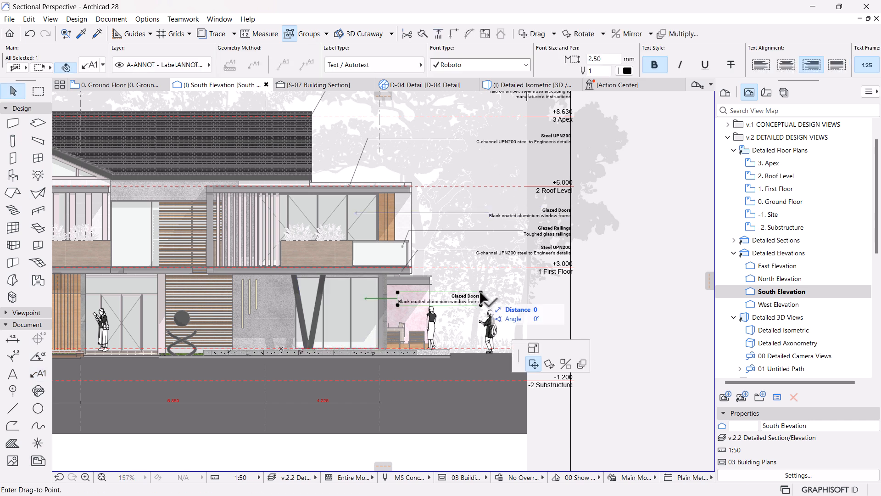
scroll(574, 295, "up", 4)
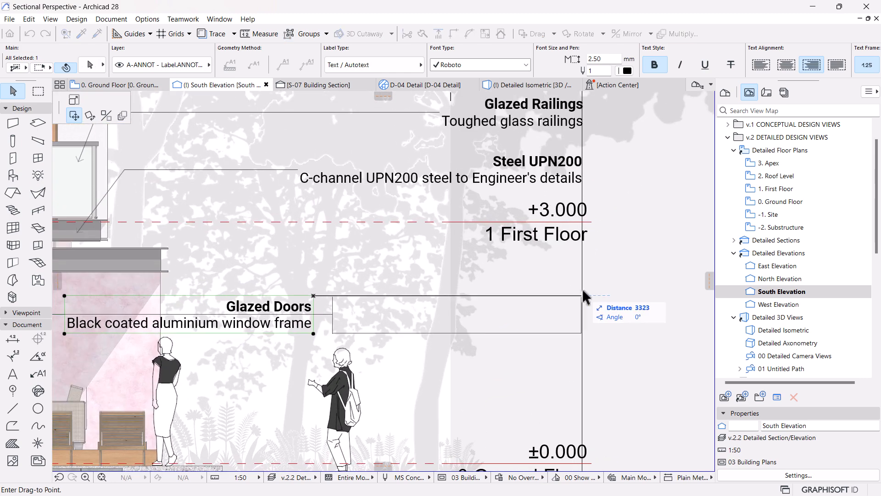
left_click(589, 296)
scroll(587, 299, "up", 2)
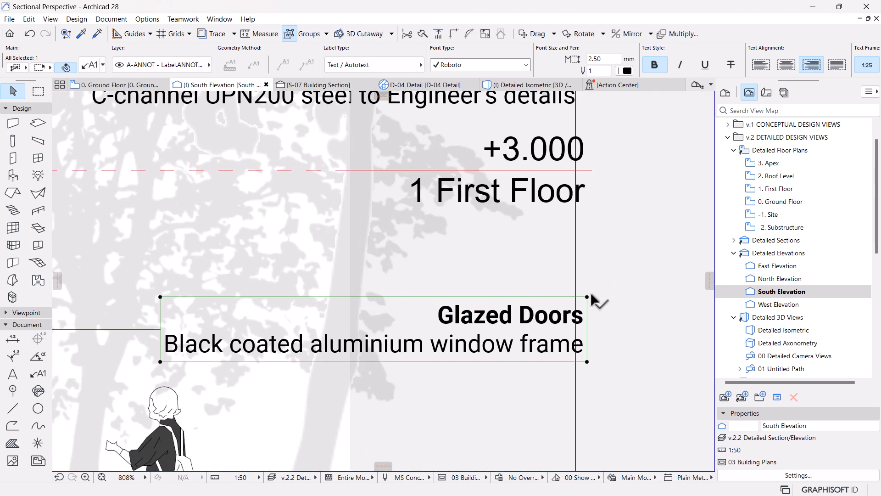
left_click(587, 297)
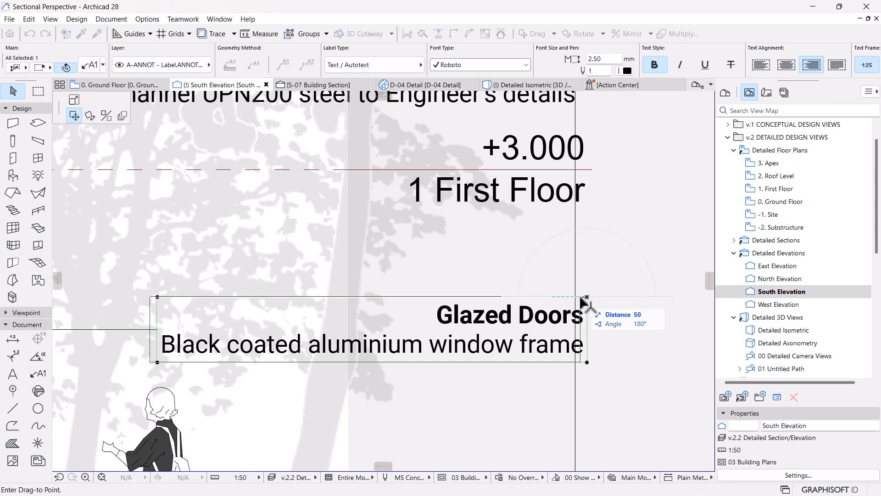
left_click(582, 302)
scroll(544, 240, "down", 5)
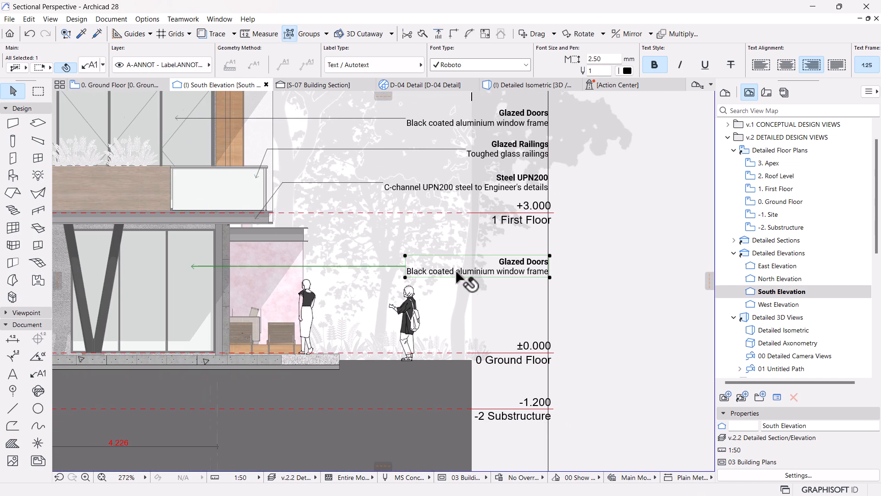
left_click(469, 267)
scroll(466, 273, "down", 3)
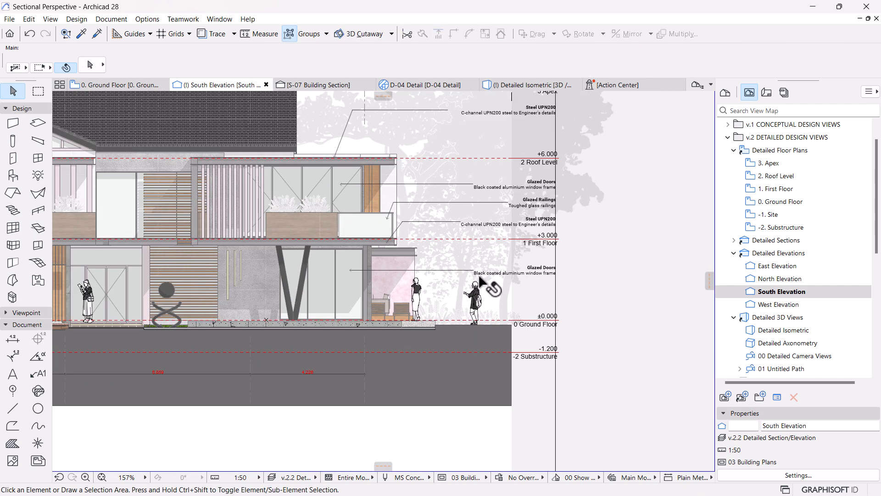
scroll(477, 327, "down", 2)
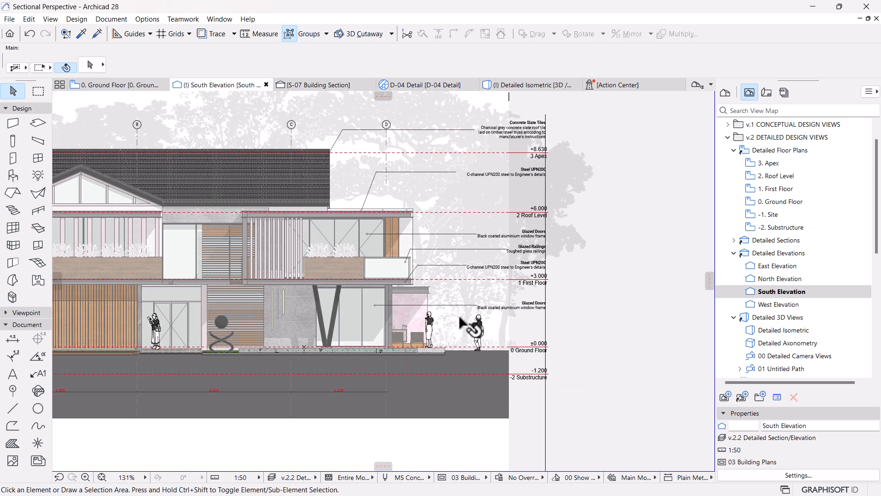
scroll(465, 333, "up", 2)
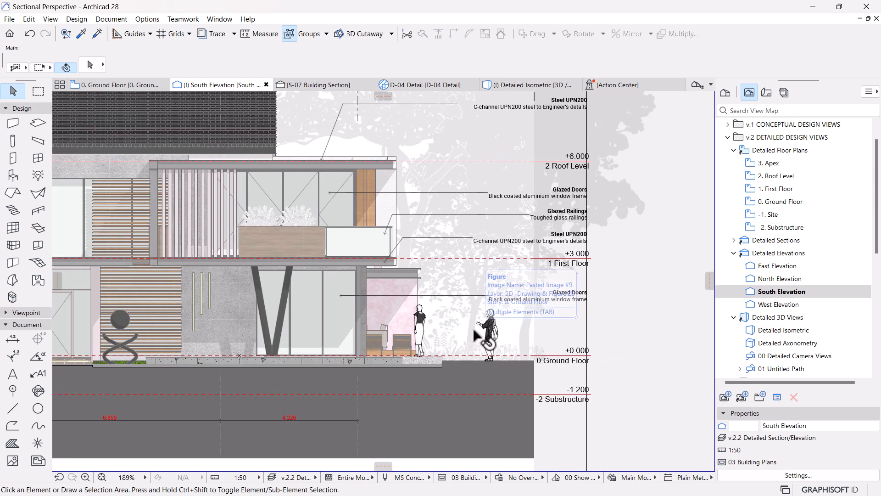
scroll(466, 368, "down", 1)
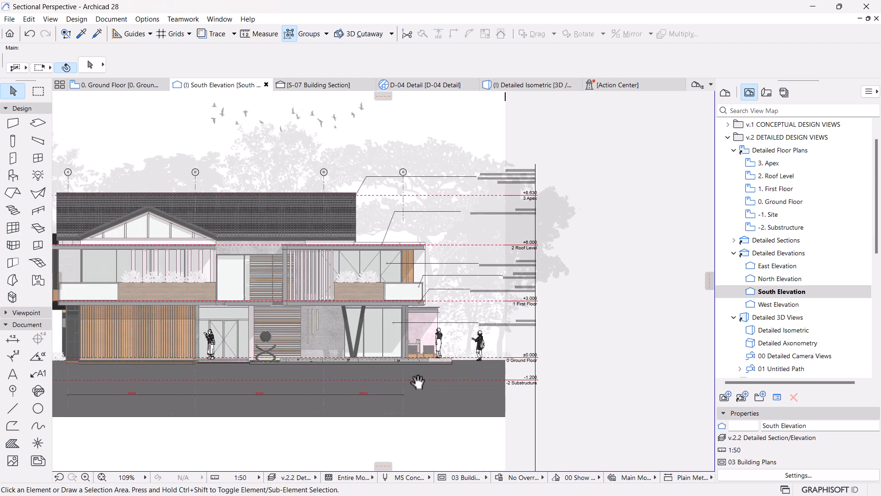
scroll(322, 318, "up", 2)
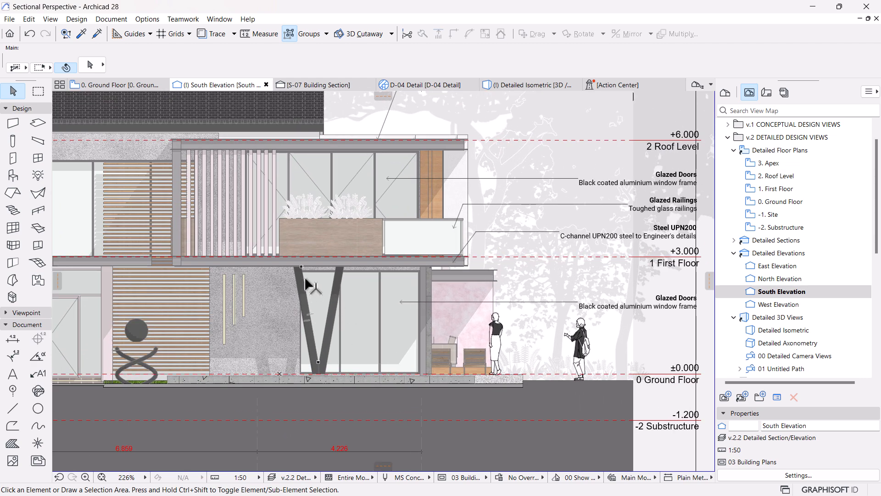
Step: Attach a label to the V-shaped steel column on the ground floor, using the ground-floor Glazed Doors label's text and settings
scroll(337, 316, "down", 3)
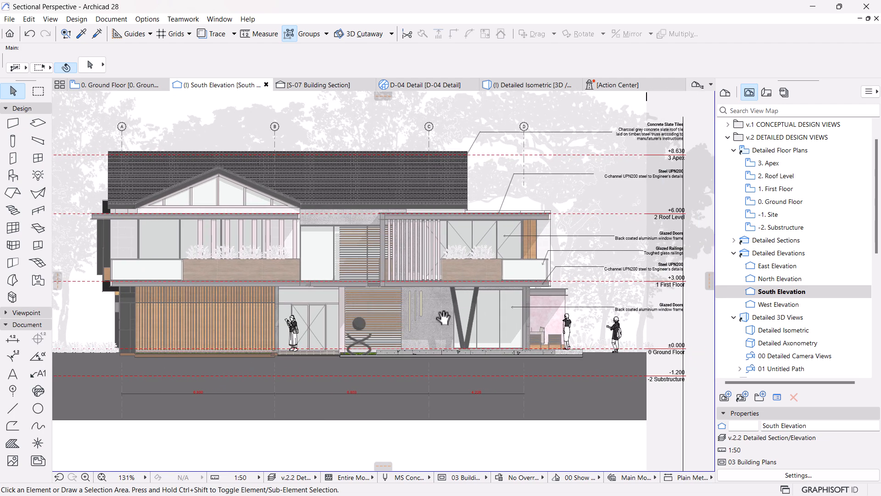
scroll(452, 317, "up", 3)
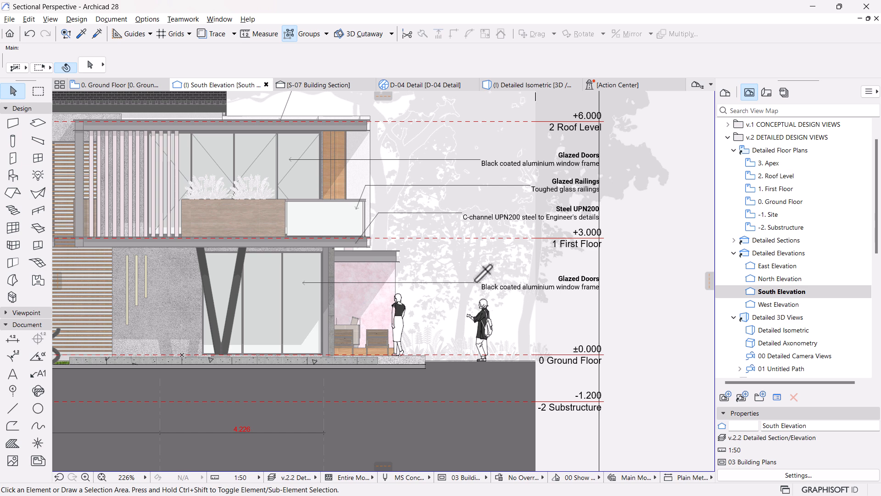
left_click(476, 281, "alt")
left_click(233, 317)
key("Escape")
left_click(321, 321)
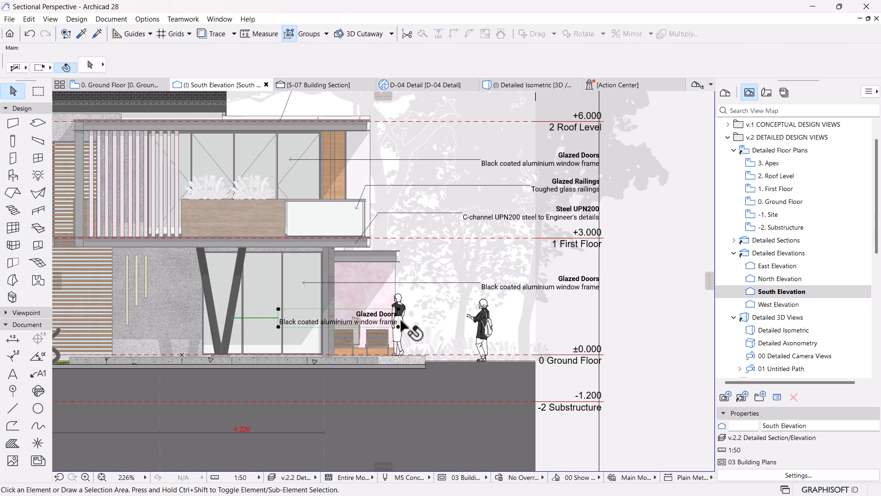
Step: Move the V-shaped column's label horizontally until its text ends at the vertical guide line, and deselect it
left_click(399, 326)
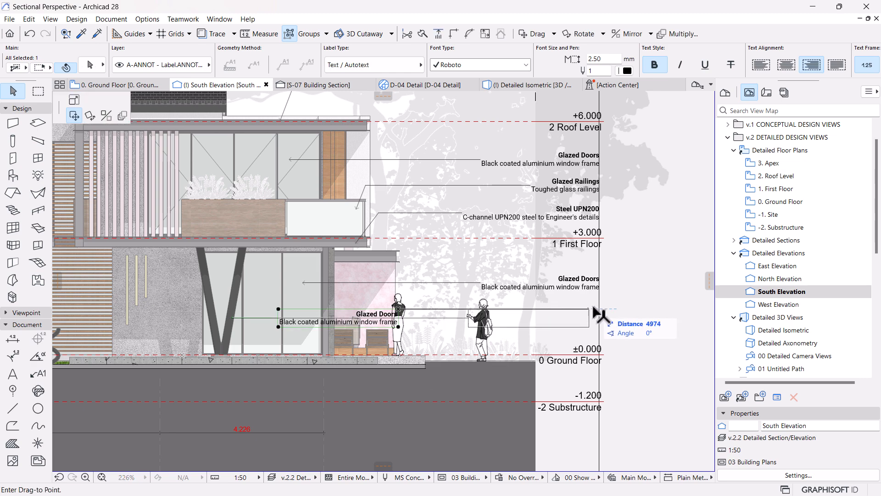
scroll(637, 311, "up", 5)
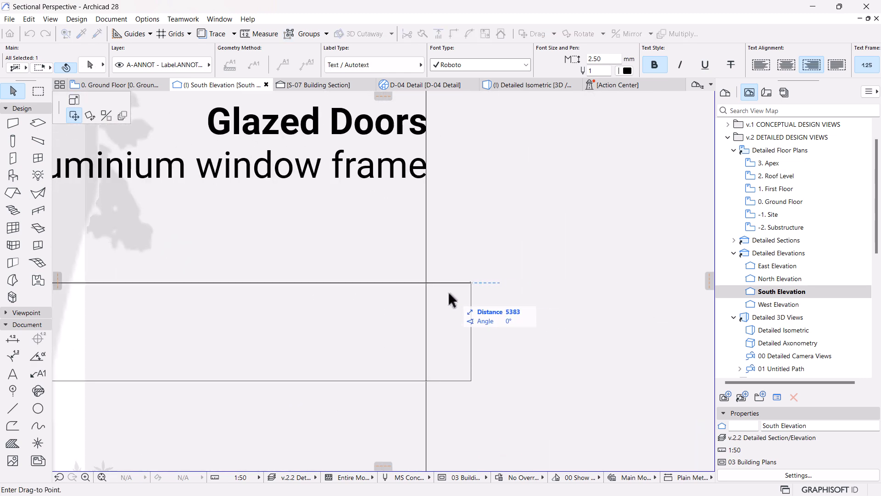
left_click(431, 283)
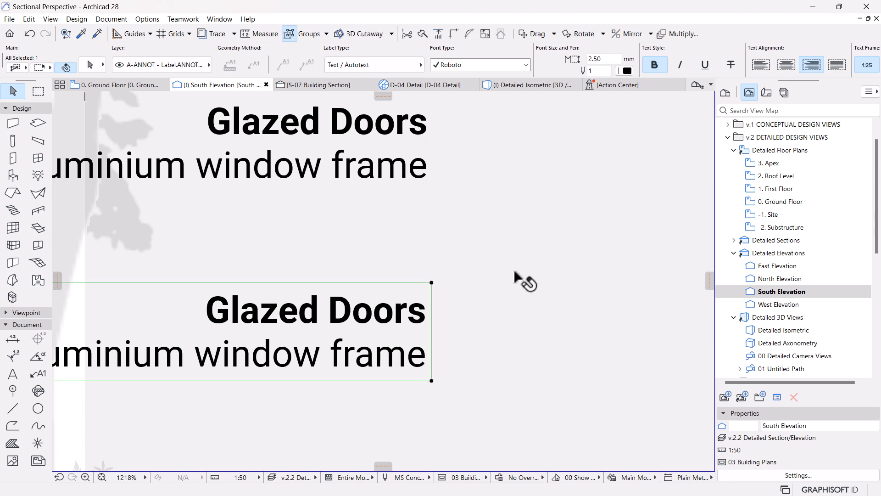
scroll(515, 275, "down", 5)
key("Escape")
Step: Move the standing human silhouette that overlaps the column's label horizontally toward the house, clear of the label text, and deselect it
left_click(413, 310)
key("Escape")
left_click(422, 341)
key("Escape")
left_click(415, 354)
key("Escape")
left_click(424, 357)
key("Escape")
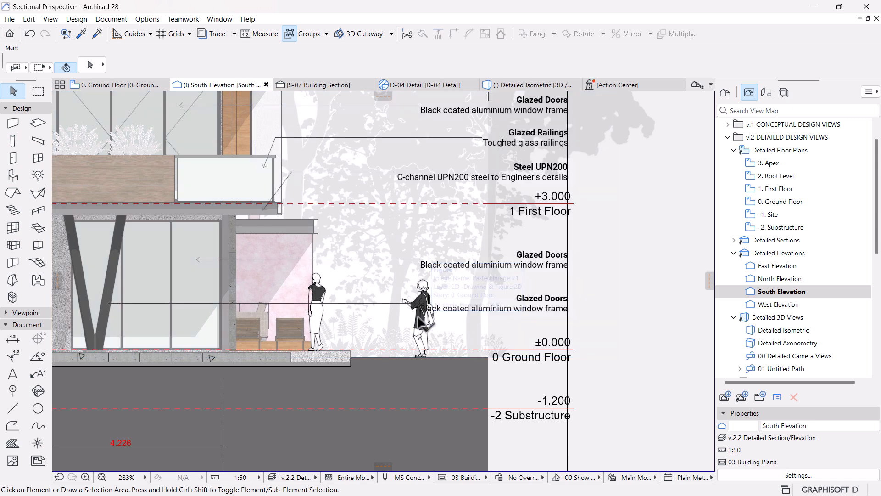
left_click(422, 322)
left_click_drag(422, 322, 399, 320)
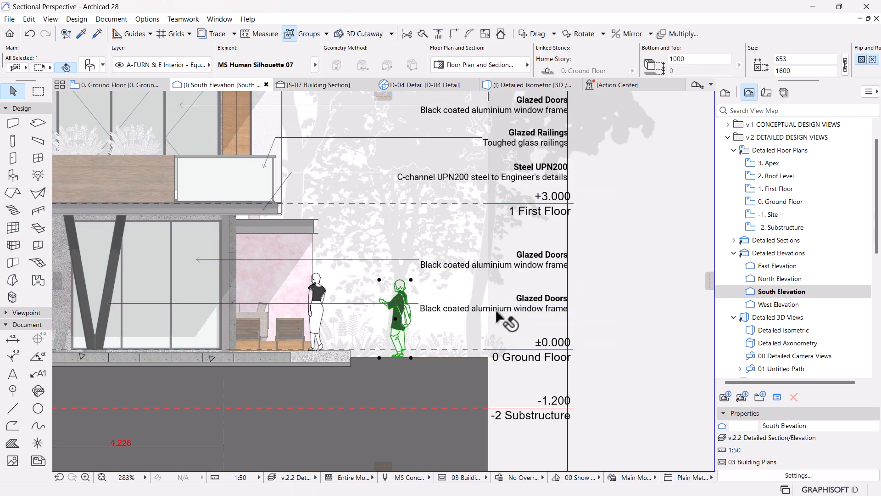
key("Escape")
Step: Replace the text of the V-shaped column's label with the title and description of keynote ST-06 Hollow Section
scroll(498, 321, "down", 2)
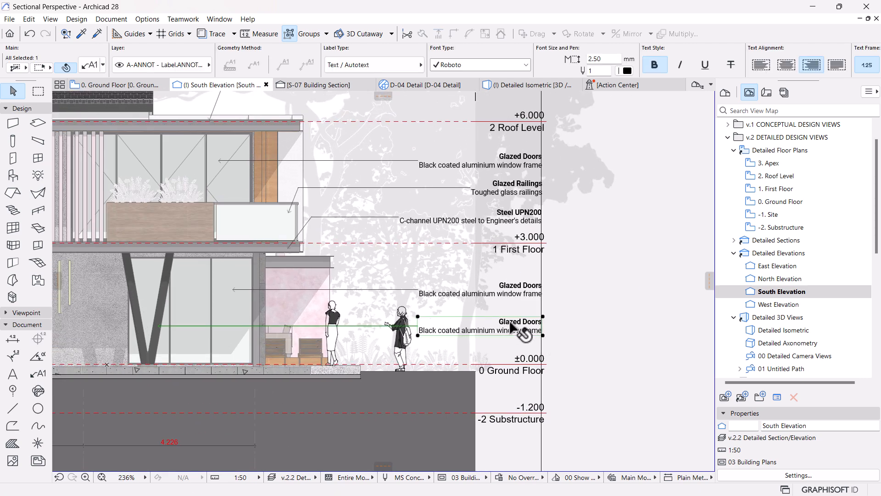
double_click(511, 326)
key("ctrl+b")
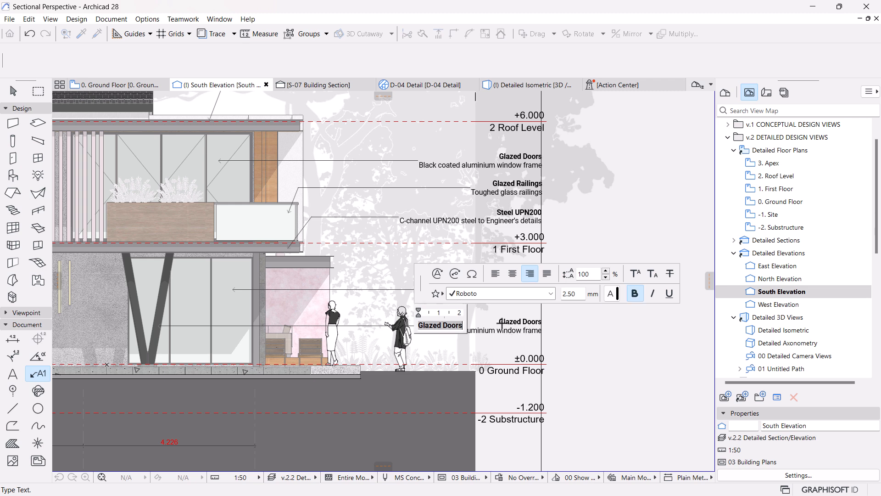
left_click(455, 274)
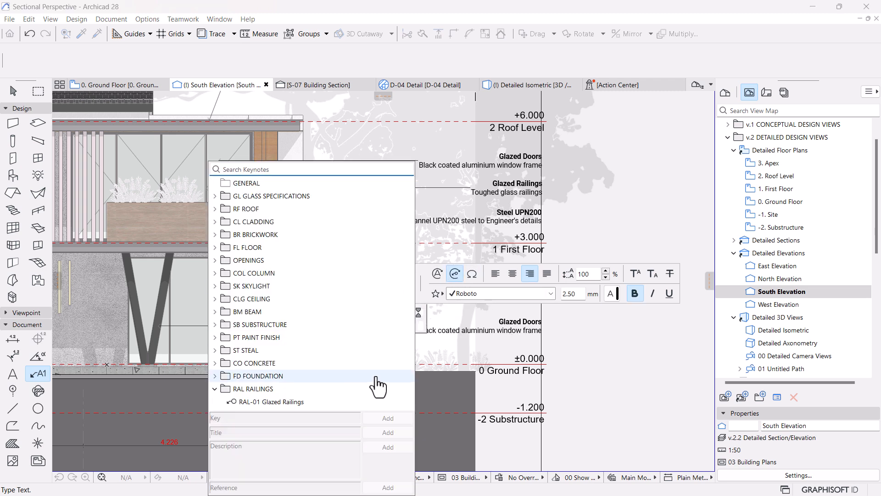
left_click(217, 351)
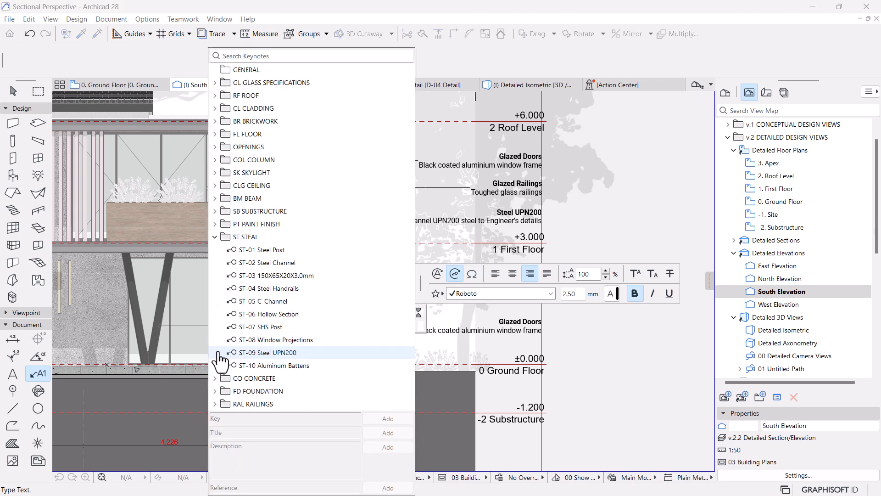
left_click(271, 327)
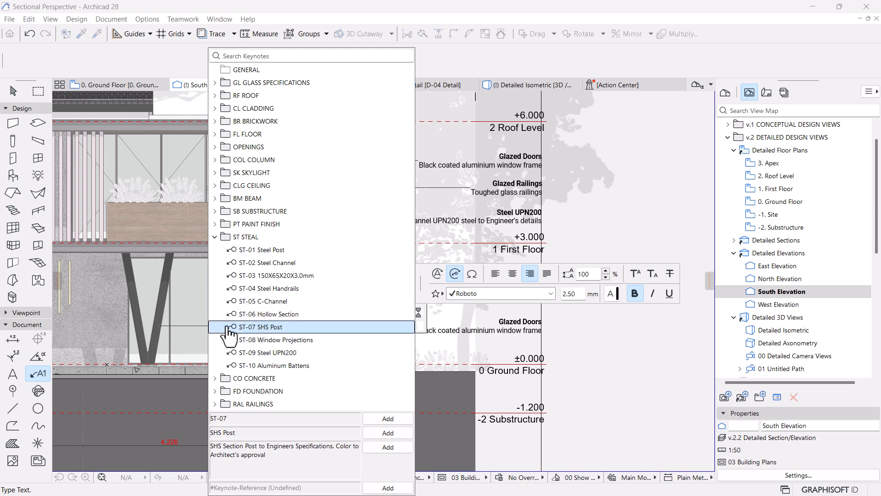
left_click(271, 314)
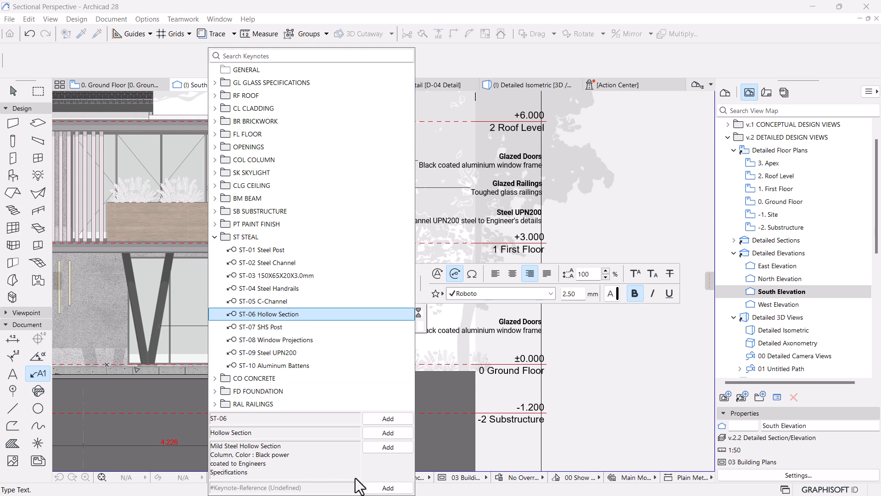
left_click(387, 436)
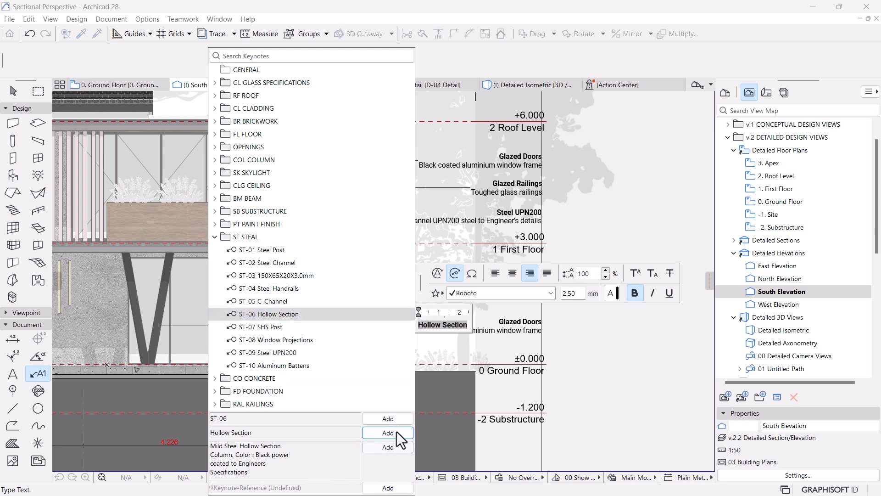
left_click(384, 447)
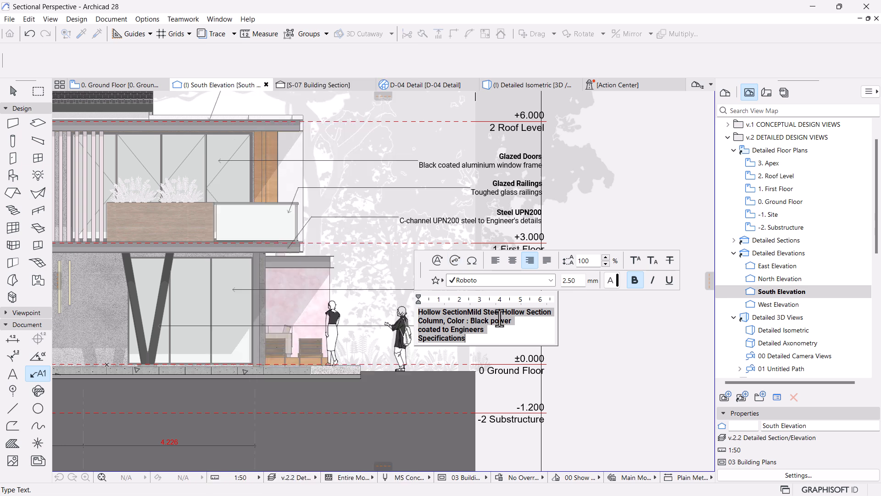
Step: Put the Hollow Section label's description on its own line below the title and remove its bold style
left_click(466, 315)
key("Return")
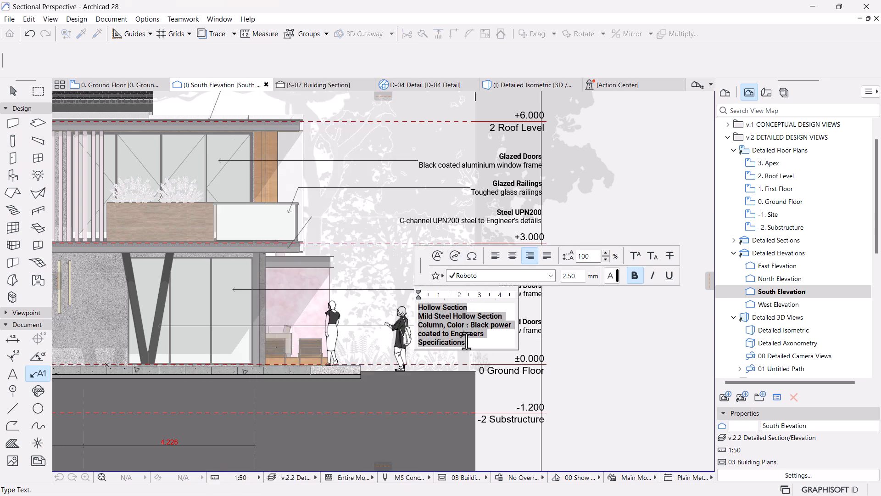
left_click_drag(468, 342, 408, 312)
double_click(467, 345)
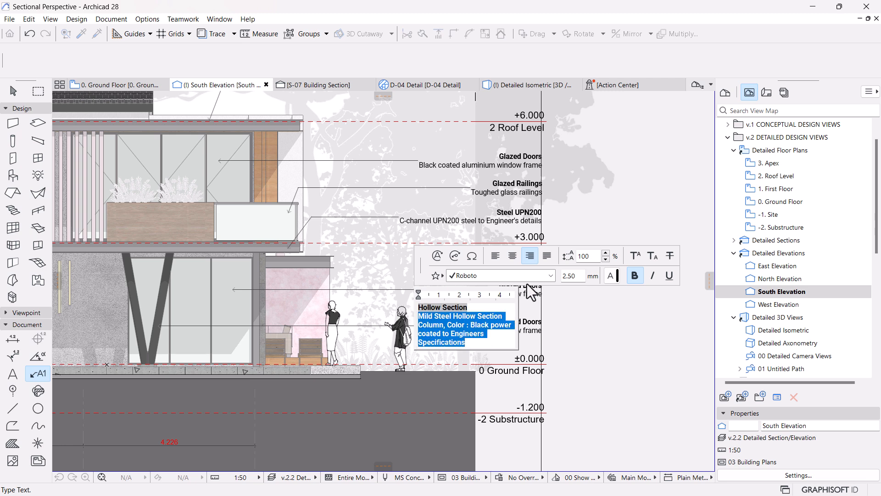
left_click(633, 277)
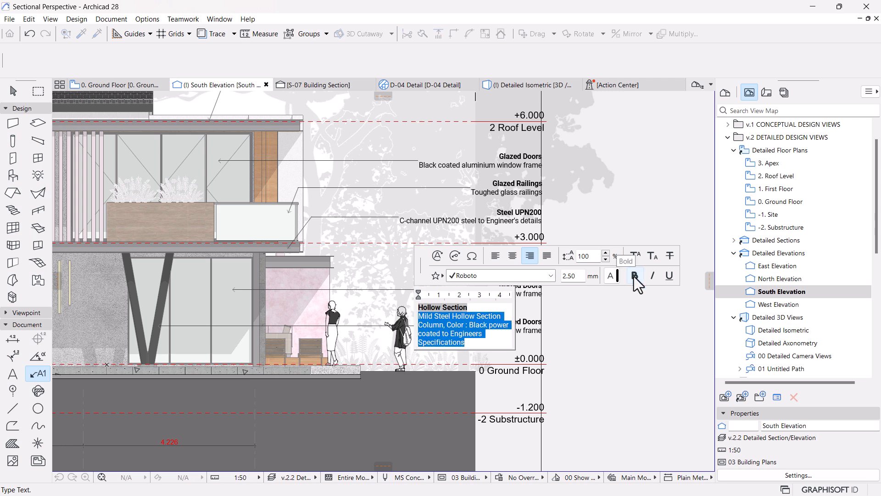
left_click(600, 359)
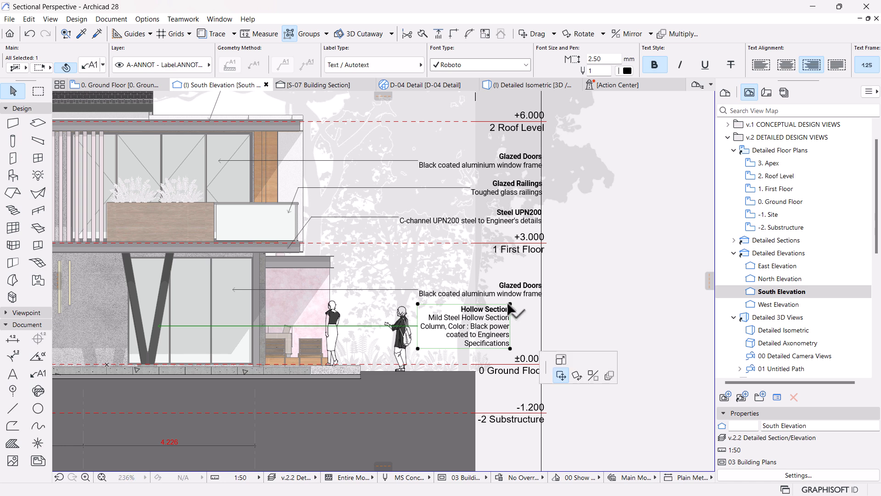
Step: Stretch the Hollow Section label's text box horizontally to the vertical guide line
left_click(510, 303)
left_click(73, 100)
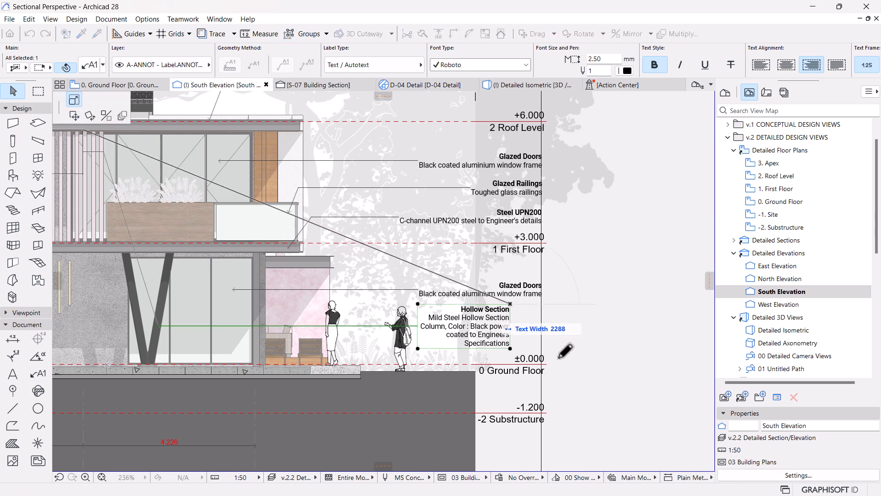
left_click(543, 304)
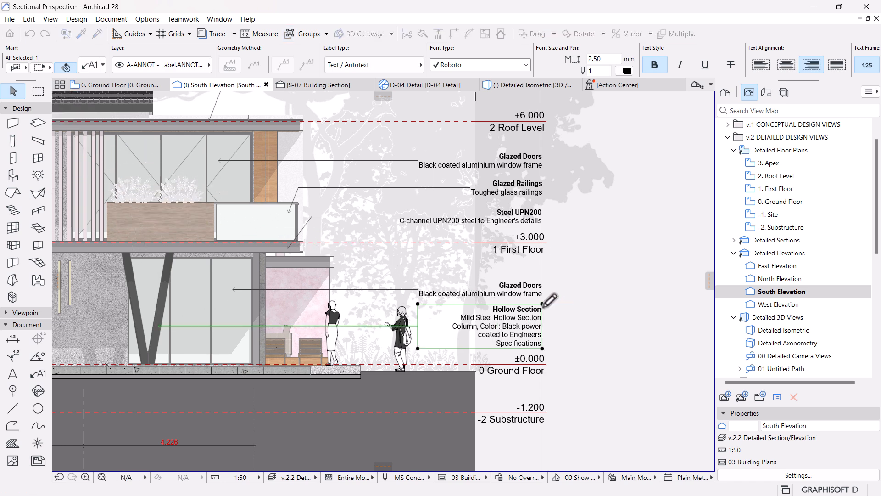
scroll(476, 323, "up", 3)
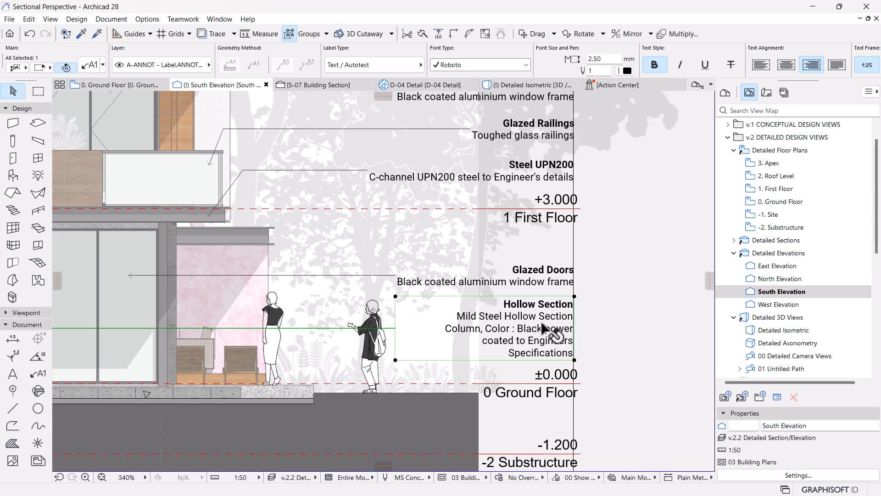
scroll(542, 327, "down", 3)
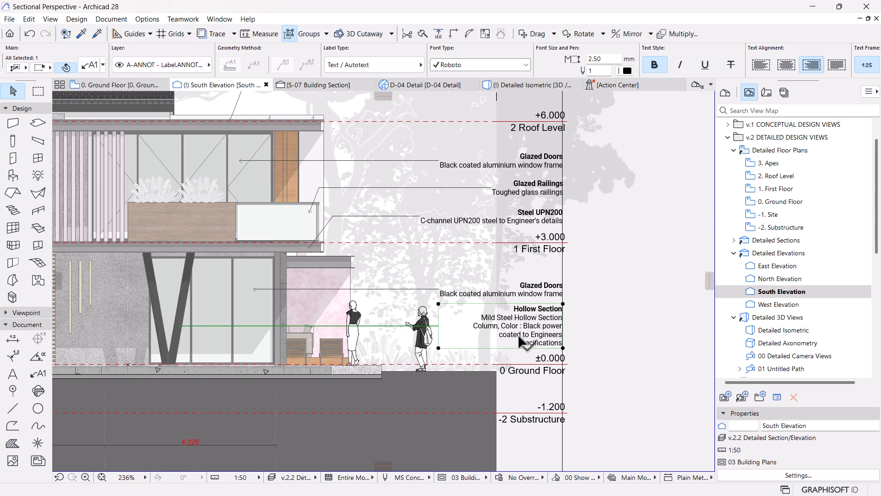
Step: Remove the extra line breaks from the description of keynote ST-06 Hollow Section and close the keynote manager
scroll(562, 344, "down", 3)
scroll(562, 344, "up", 1)
left_click(107, 19)
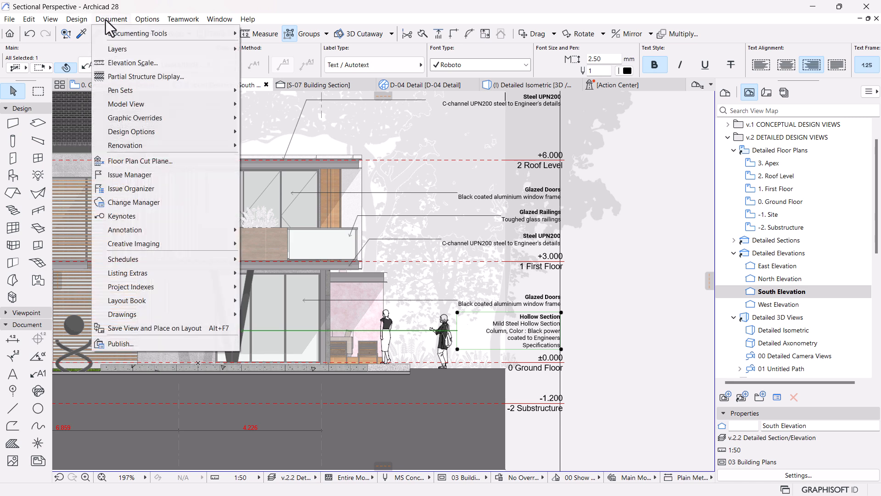
left_click(153, 218)
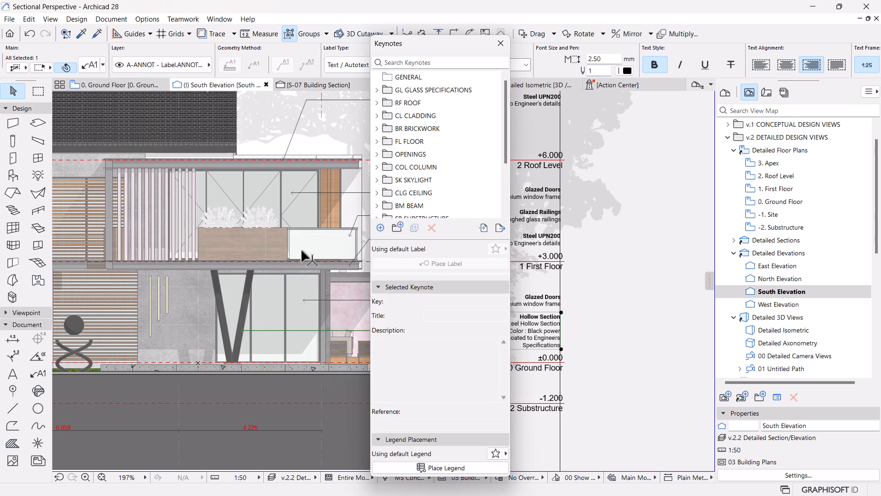
scroll(394, 182, "down", 3)
left_click(377, 180)
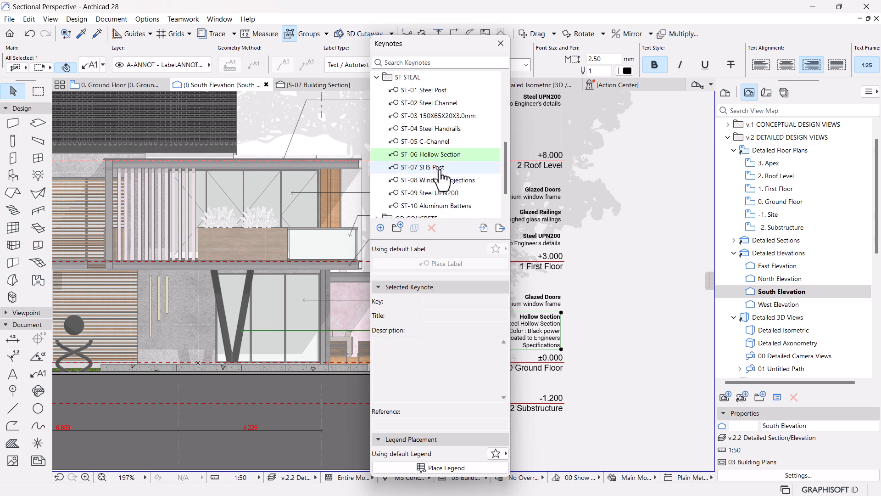
left_click(426, 155)
left_click(389, 361)
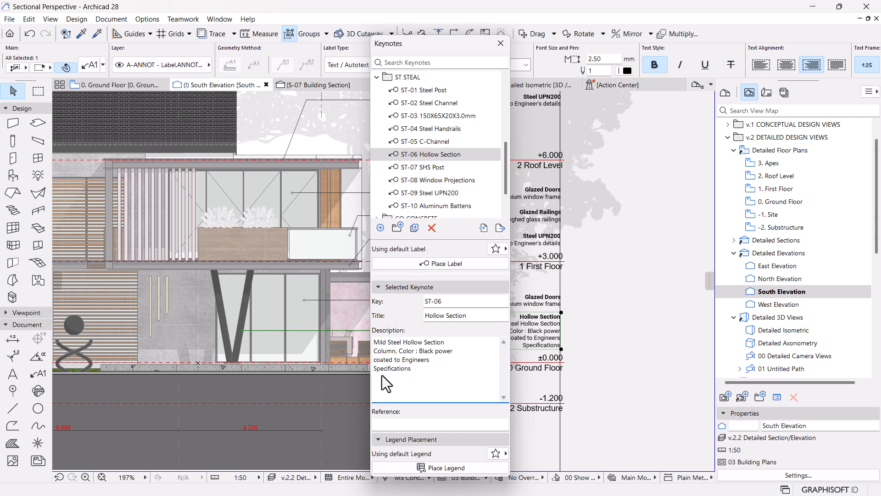
key("BackSpace")
key("BackSpace")
left_click_drag(467, 43, 390, 39)
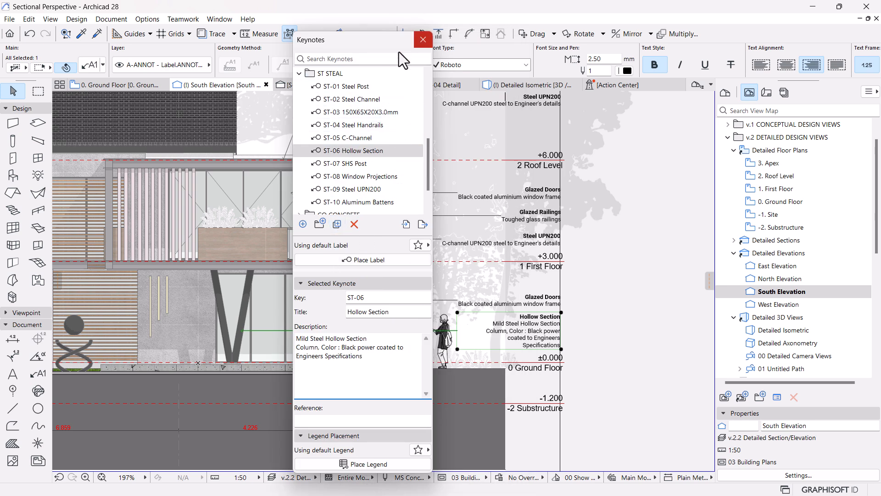
left_click(423, 40)
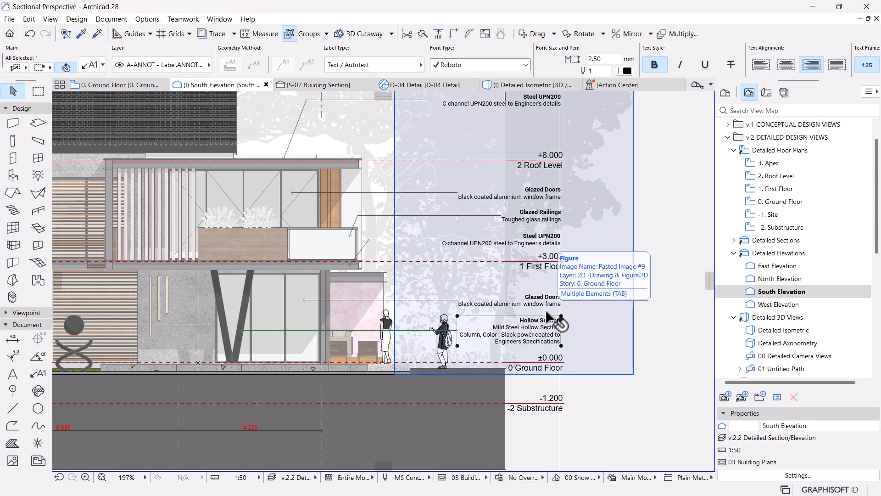
Step: Clear the selection and examine the whole South Elevation with its material labels, grid lines and figures
scroll(493, 323, "down", 4)
scroll(494, 323, "up", 3)
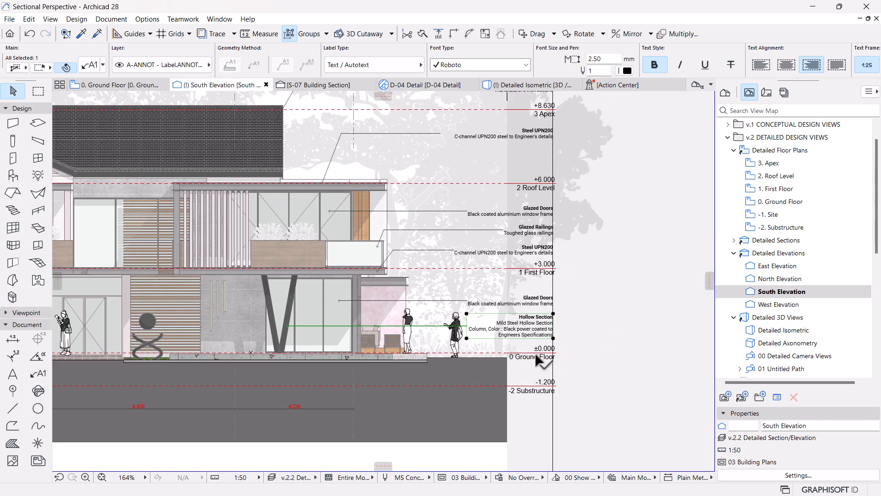
middle_click_drag(507, 365, 536, 349)
scroll(475, 360, "down", 1)
middle_click_drag(475, 361, 476, 383)
scroll(569, 397, "down", 2)
left_click(586, 419)
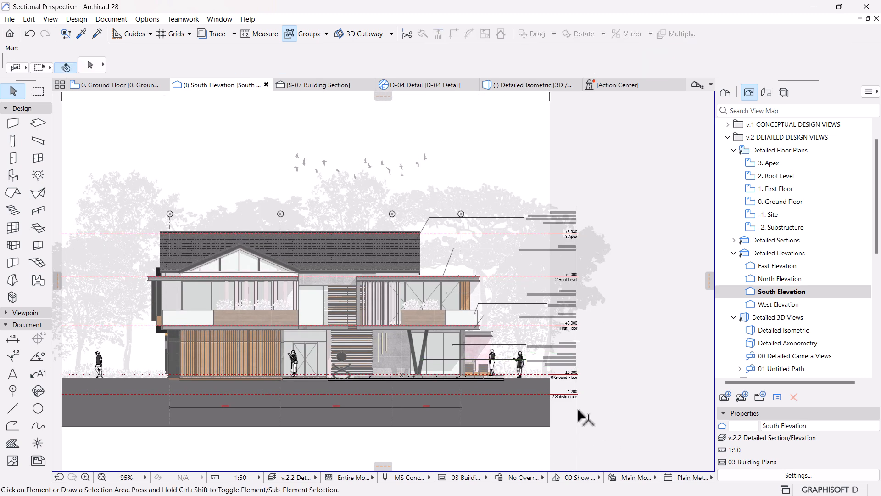
left_click(650, 341)
key("Escape")
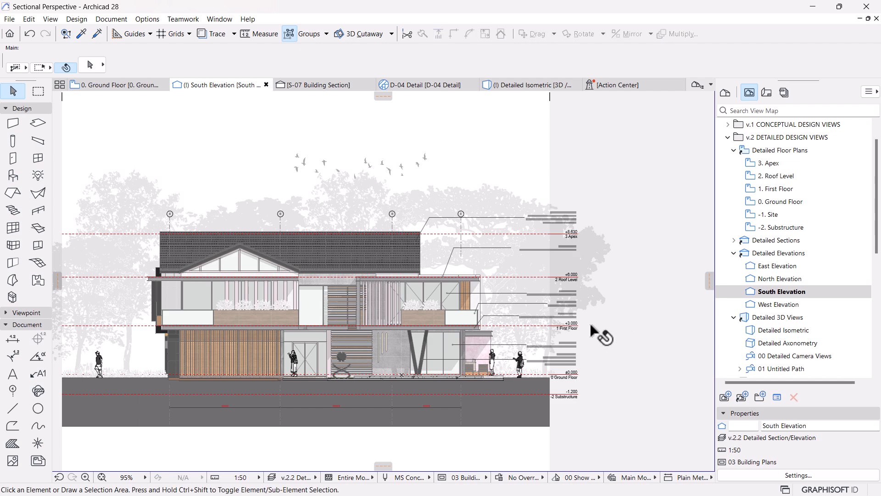
scroll(395, 343, "up", 3)
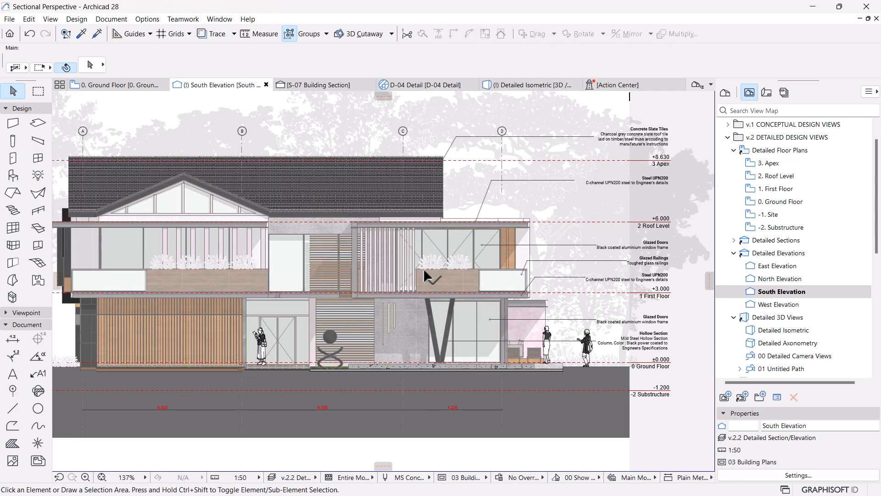
middle_click_drag(421, 307, 452, 316)
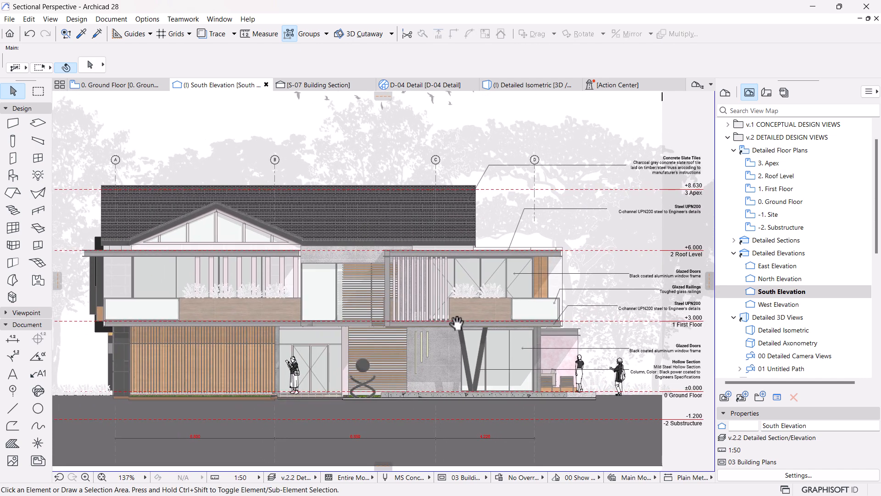
Step: Set the font size of all material labels on the elevation to 3 mm
scroll(612, 304, "right", 3)
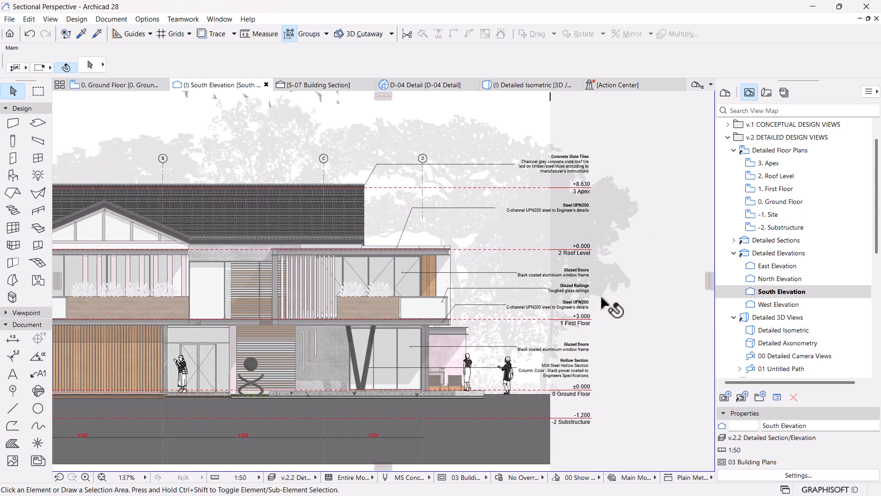
scroll(601, 298, "down", 3)
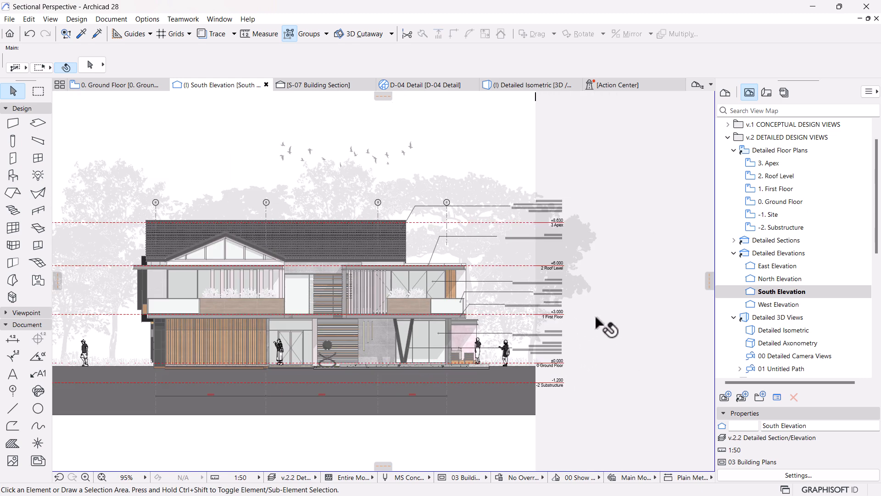
scroll(453, 335, "up", 2)
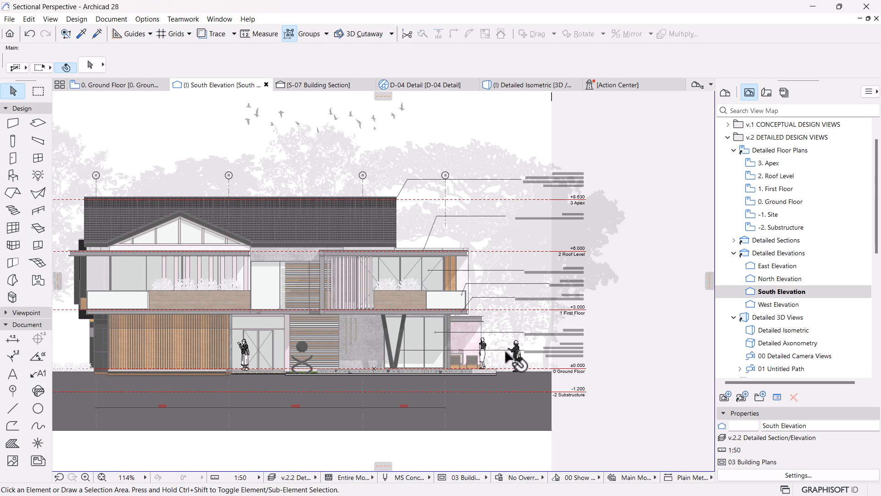
scroll(579, 396, "up", 1)
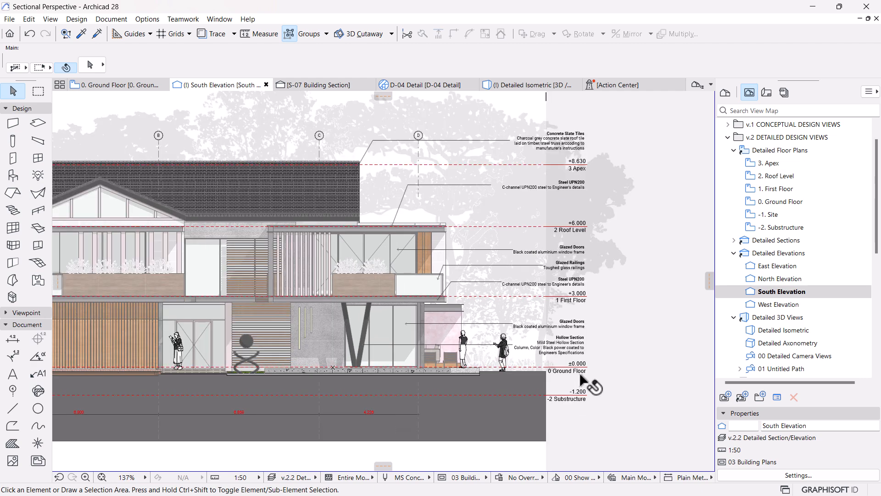
scroll(582, 294, "up", 2)
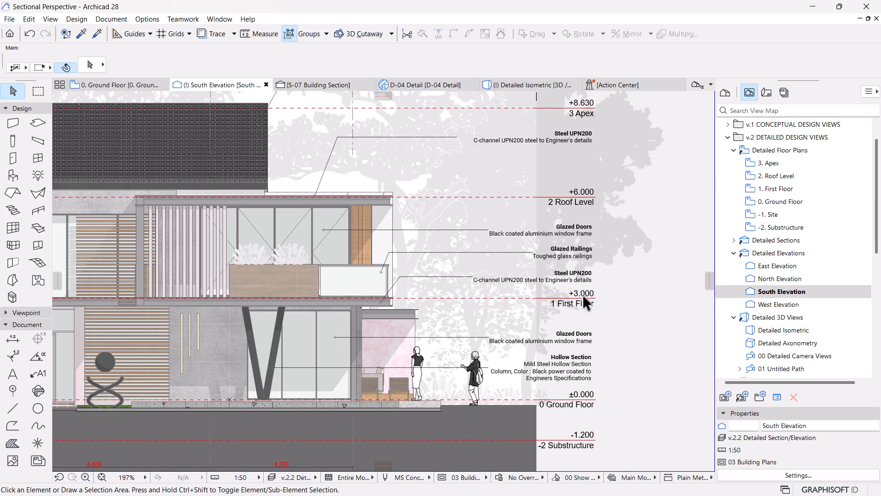
left_click(579, 270)
key("ctrl+a")
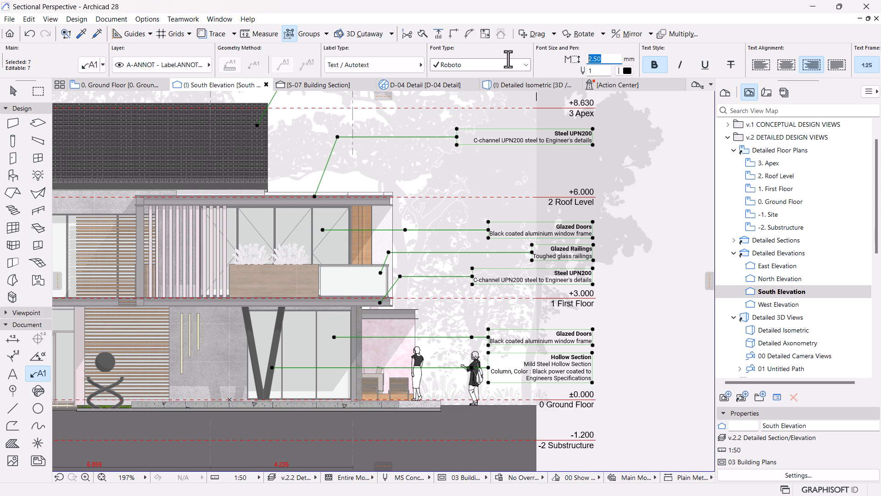
key("Return")
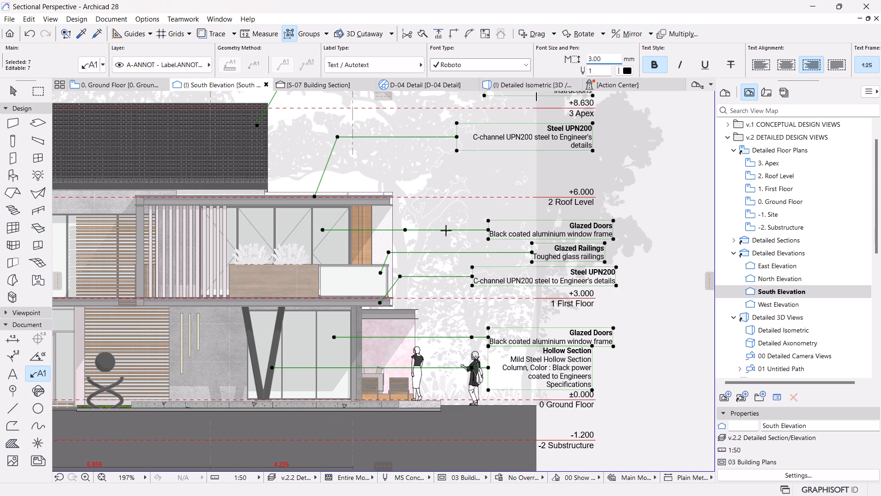
scroll(443, 223, "down", 3)
key("Escape")
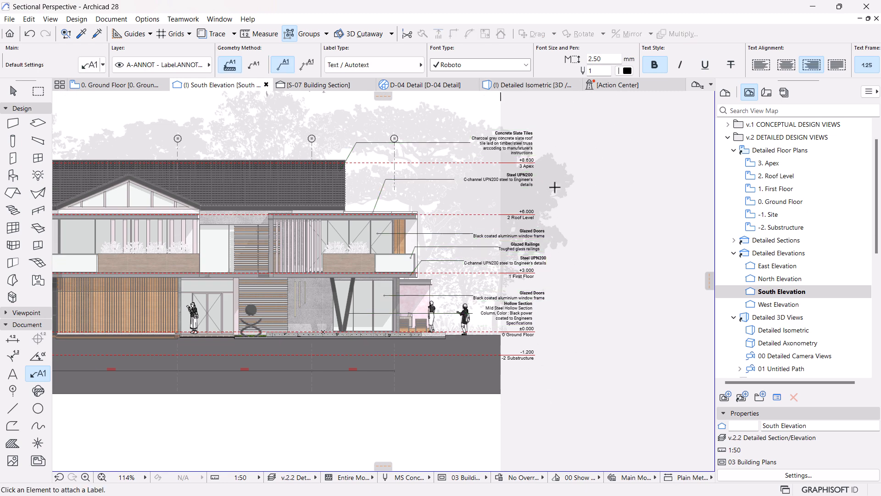
Step: Narrow the upper Glazed Doors label's text box to about 3170 mm, in line with the right edge of the level markers
scroll(556, 192, "up", 1)
scroll(551, 222, "up", 2)
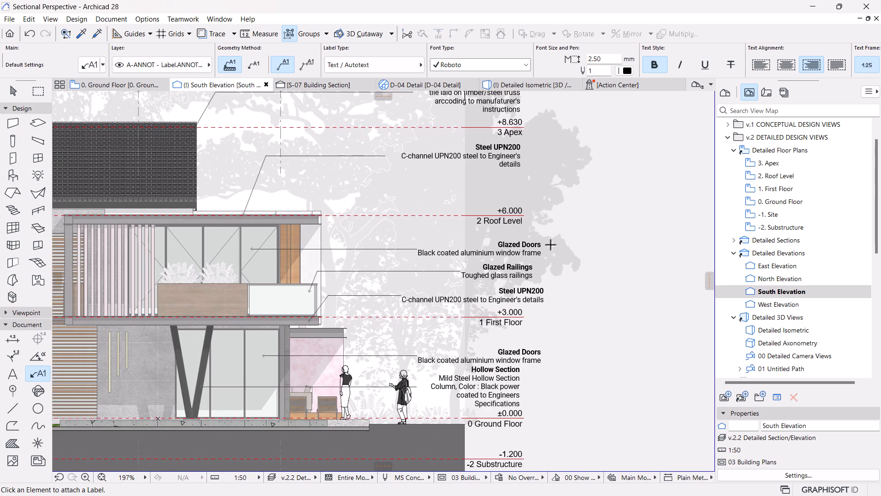
key("Escape")
left_click(510, 250)
left_click(541, 239)
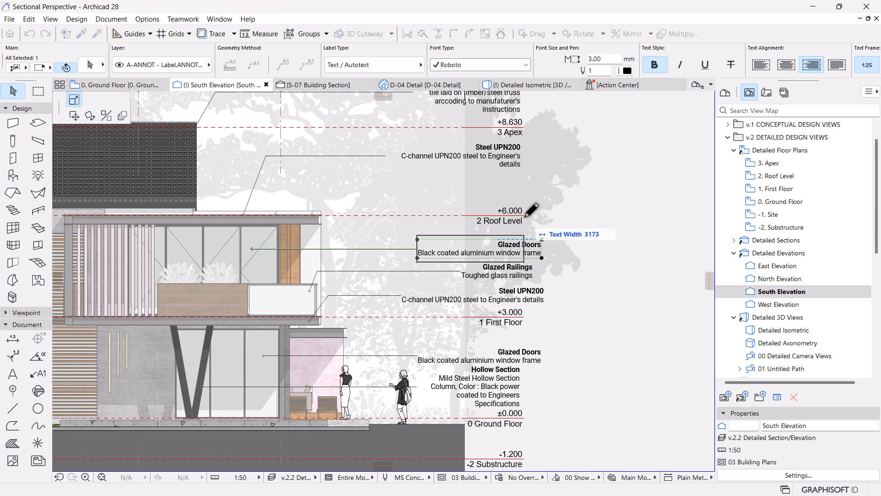
Step: Try to narrow the Glazed Railings label's text box to the level markers' right edge, and undo that stretch
left_click(527, 274)
left_click(532, 262)
left_click(523, 214)
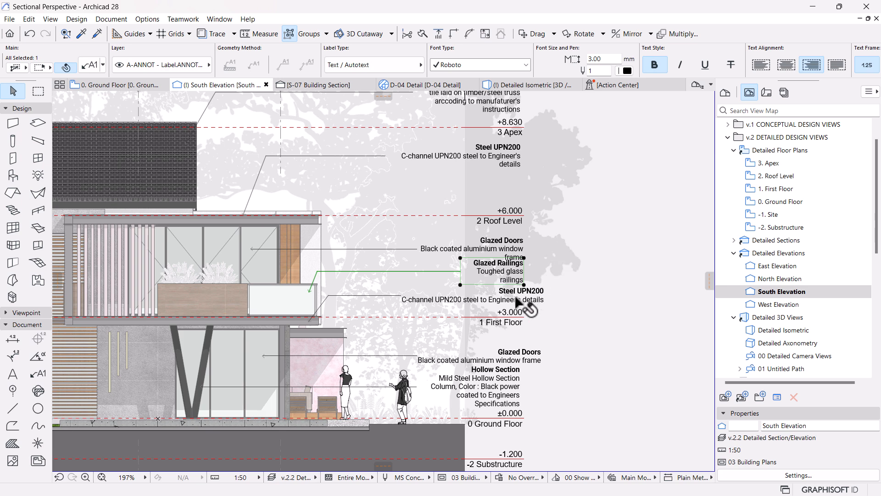
key("ctrl+z")
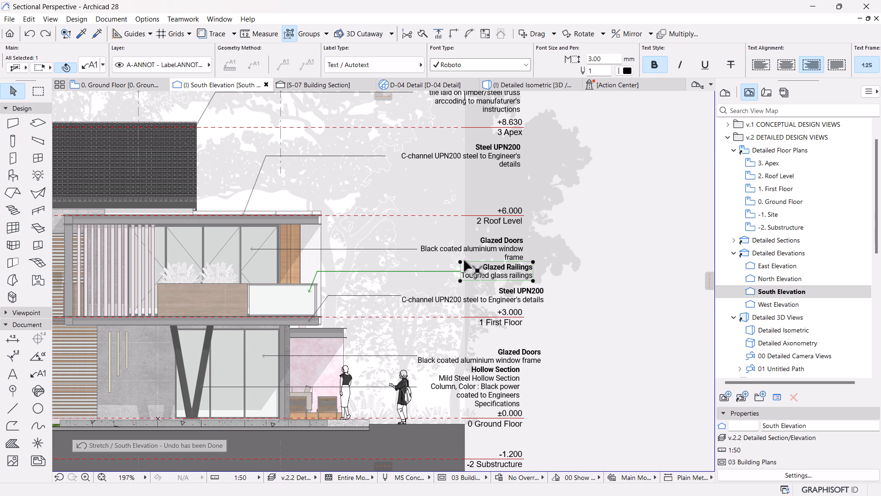
Step: Move the Glazed Railings label about 290 mm and the lower Steel UPN200 label about 600 mm left to align with the level markers
left_click(460, 261)
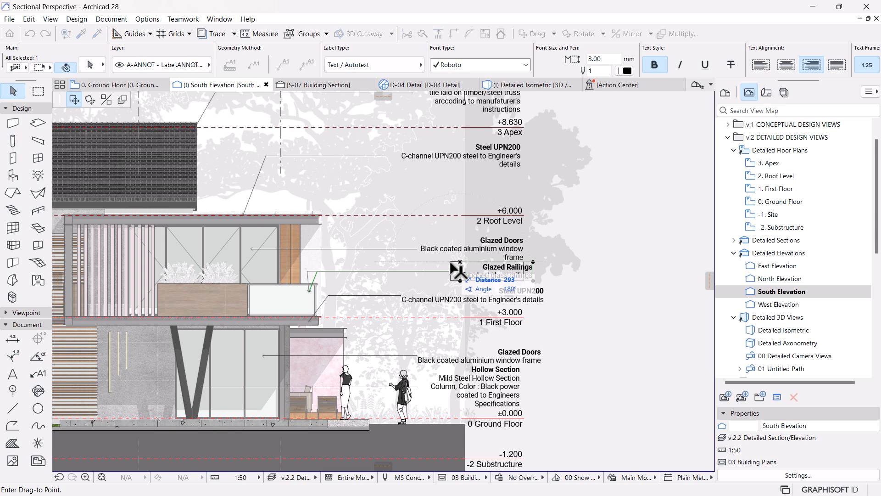
left_click(450, 262)
left_click(510, 298)
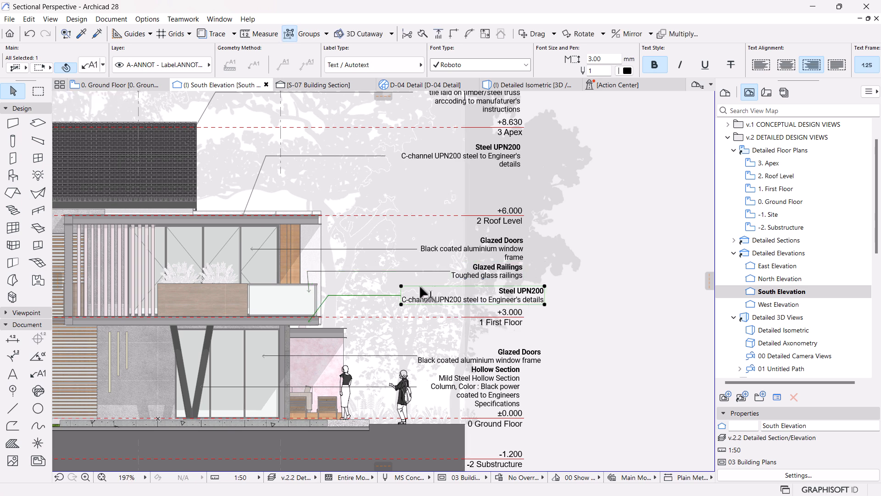
left_click(401, 287)
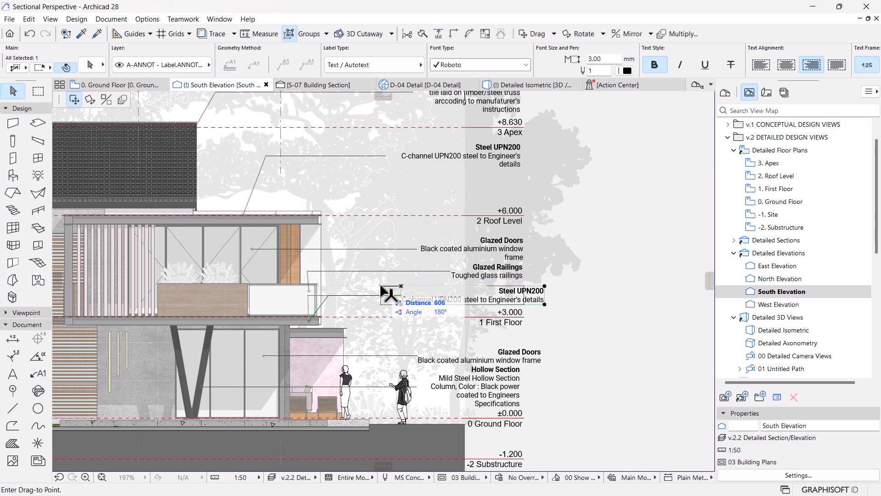
left_click(380, 286)
Step: Move the ground-floor Glazed Doors label about 570 mm left, in line with the labels above it
left_click(500, 360)
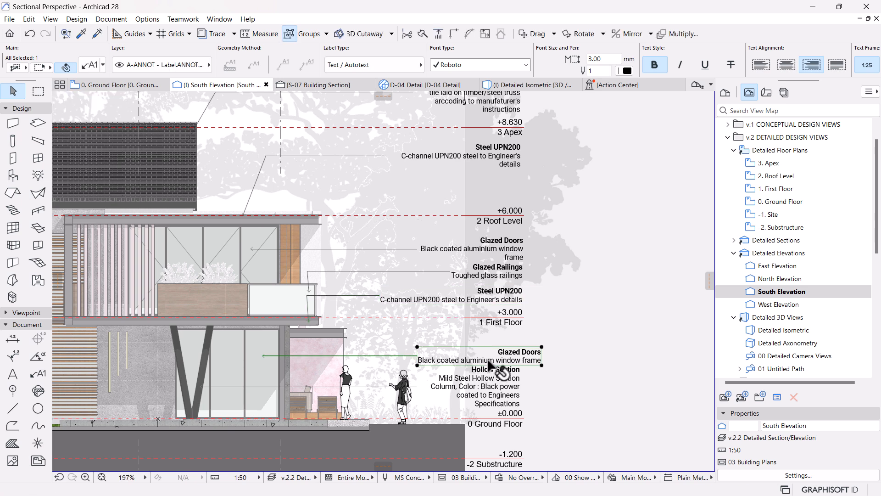
left_click(417, 347)
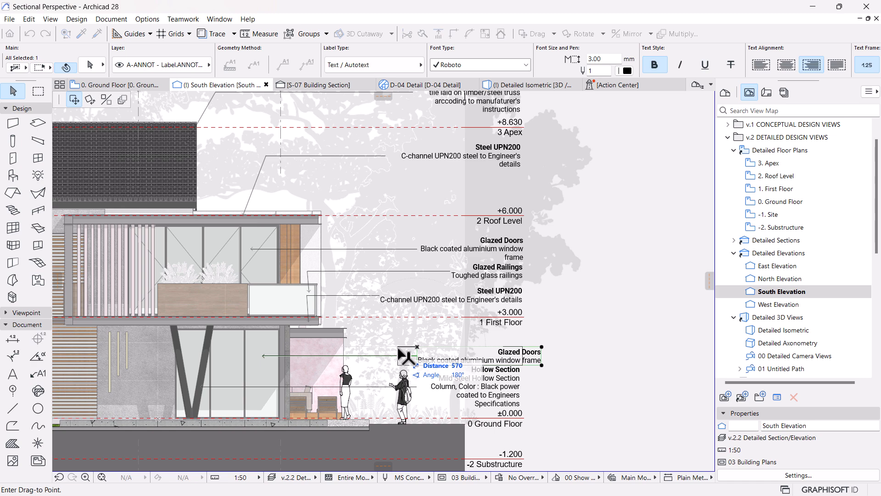
left_click(399, 348)
Step: Widen the Hollow Section label's text box to the right and move the label about 630 mm left to align with the others
scroll(523, 356, "down", 2)
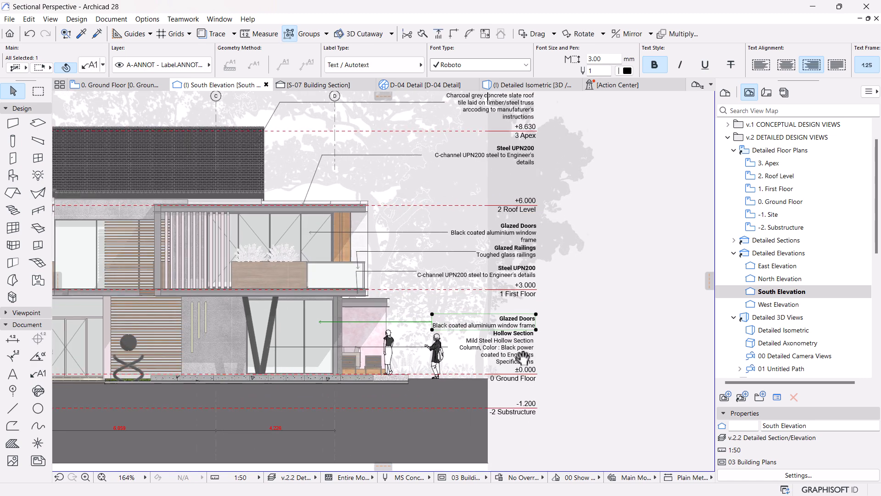
scroll(524, 355, "up", 2)
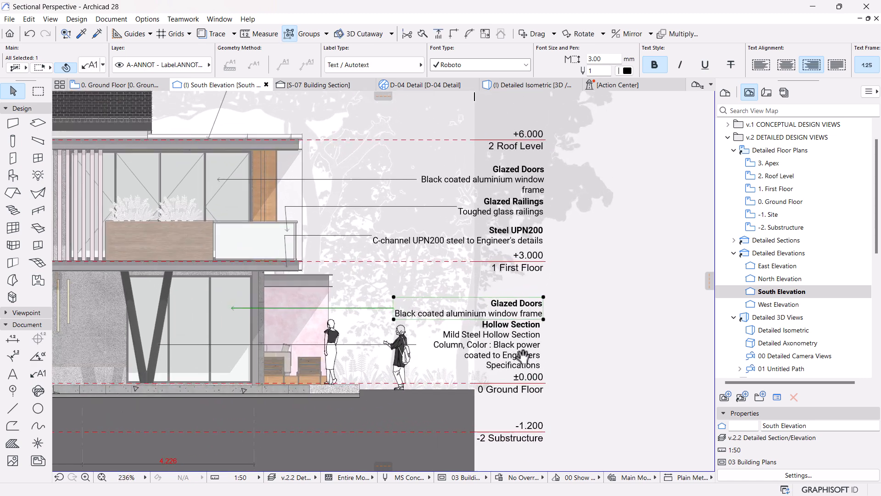
left_click(542, 319)
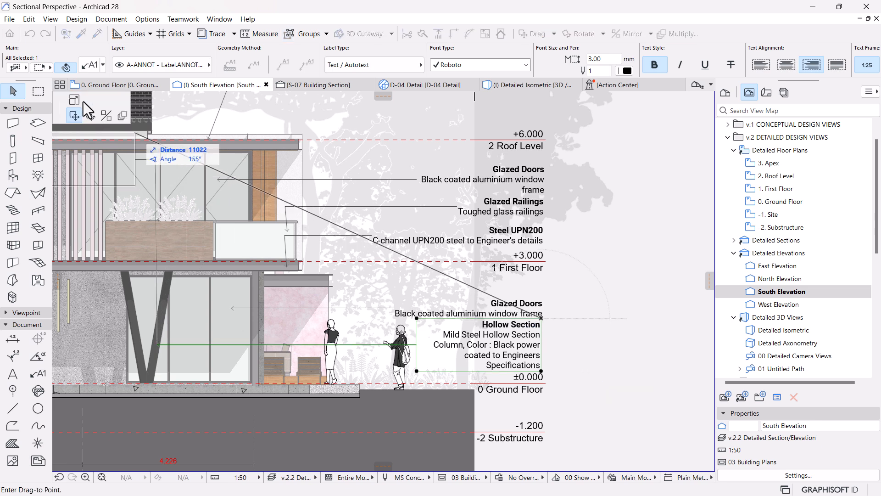
left_click(76, 101)
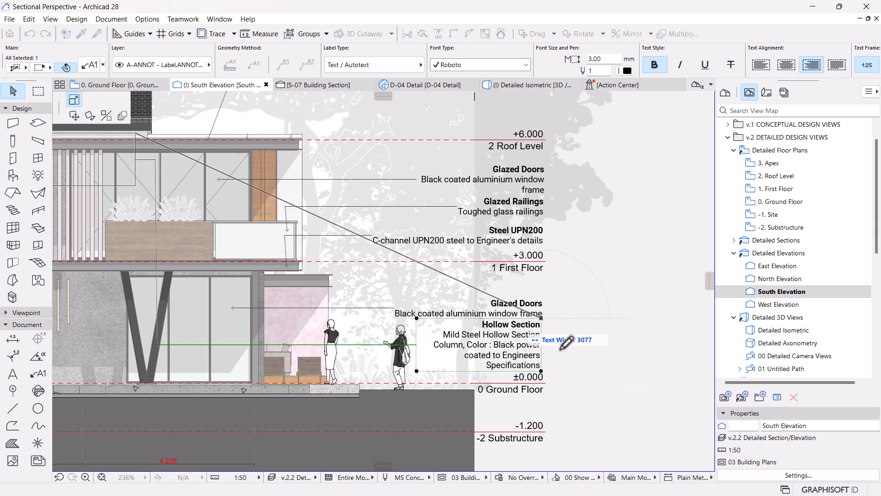
left_click(567, 323)
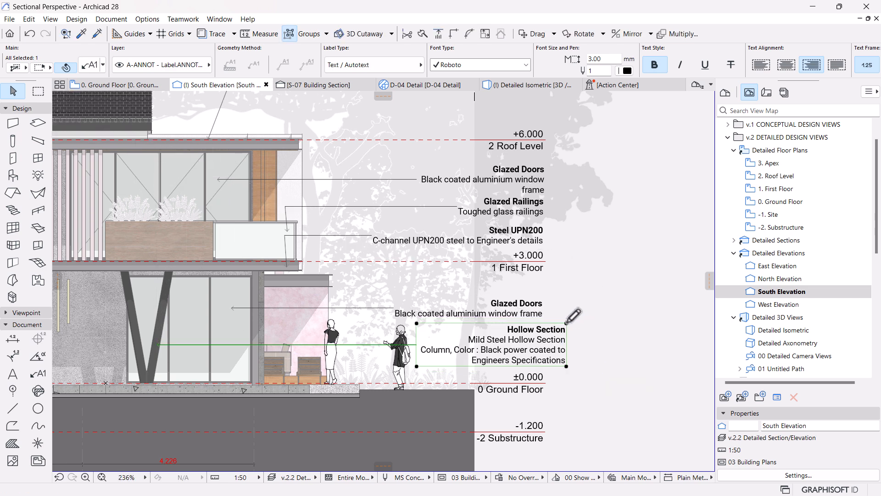
left_click(416, 324)
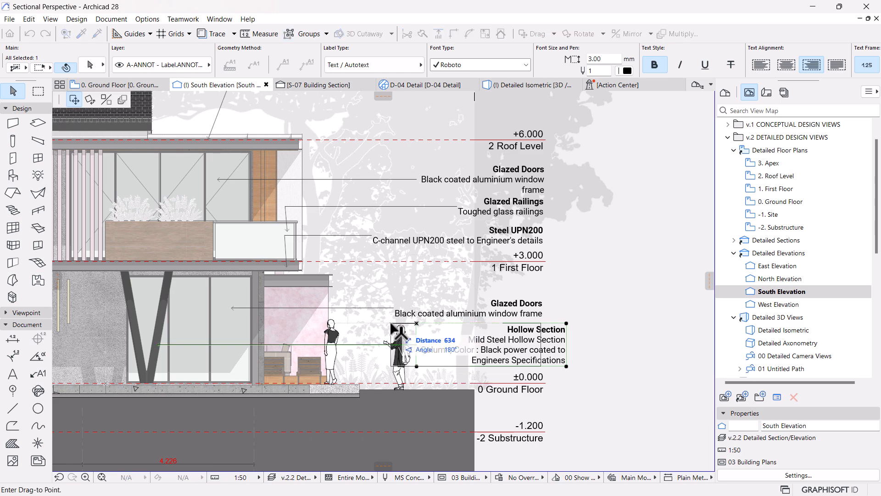
left_click(394, 323)
Step: Move the MS Human Silhouette 07 figure left so that it stands clear of the Hollow Section label
scroll(473, 362, "down", 3)
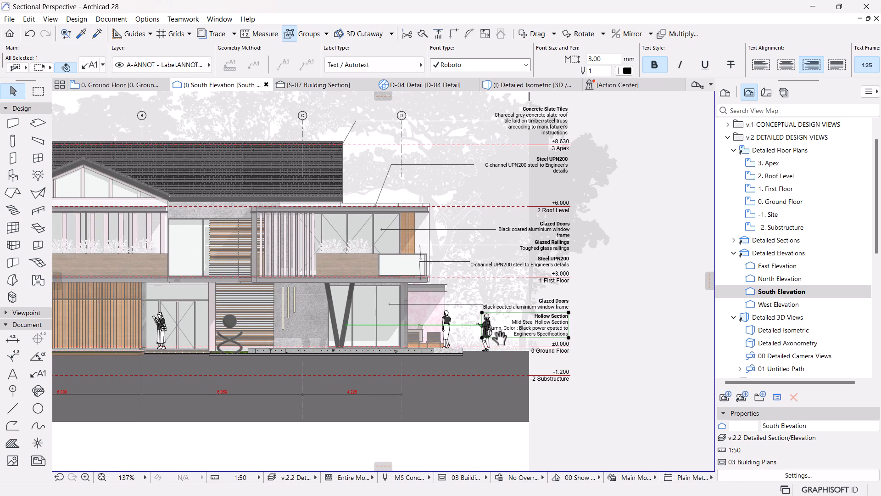
scroll(481, 344, "up", 2)
scroll(482, 345, "up", 2)
left_click(490, 343)
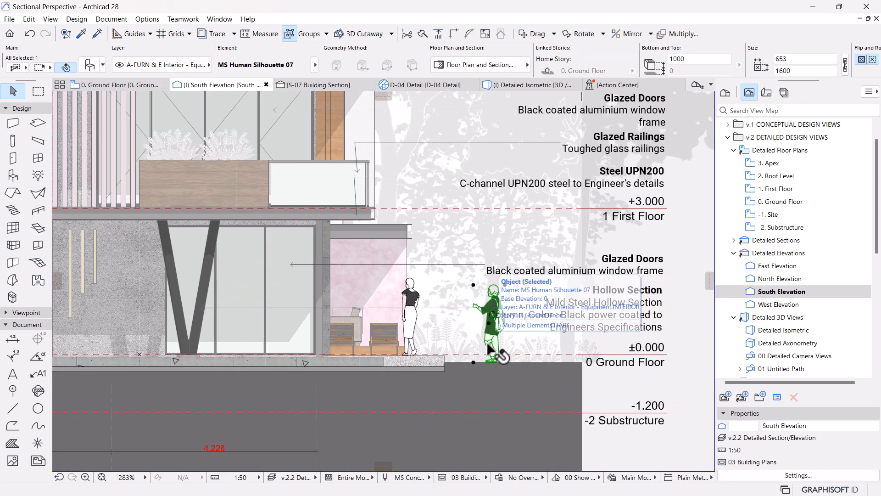
key("ctrl+d")
left_click(490, 343)
left_click(463, 344)
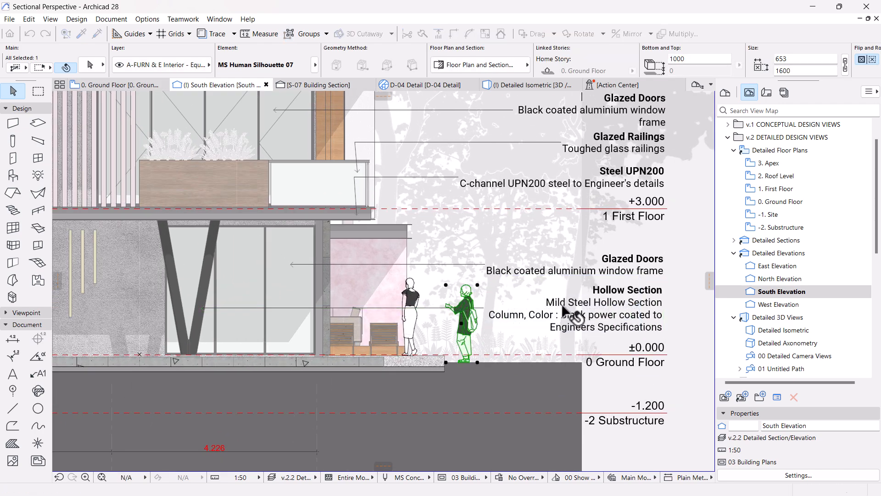
key("Escape")
Step: Move the MS Human Silhouette 02 figure about 260 mm right, towards the outer figure with the backpack
scroll(505, 340, "down", 4)
scroll(468, 342, "up", 2)
scroll(504, 346, "up", 2)
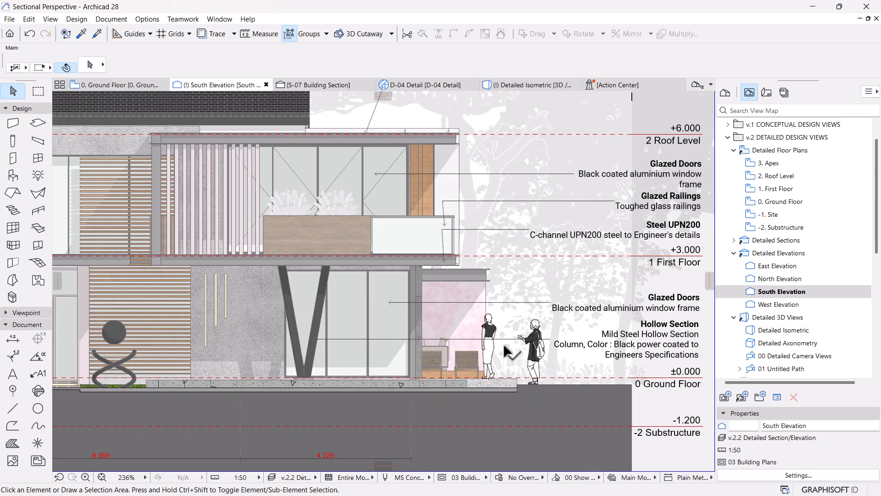
left_click(489, 345)
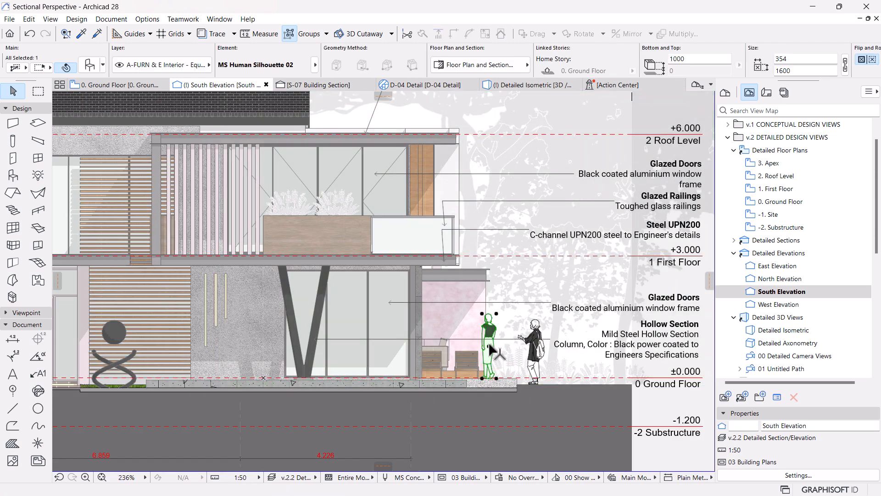
left_click(497, 377)
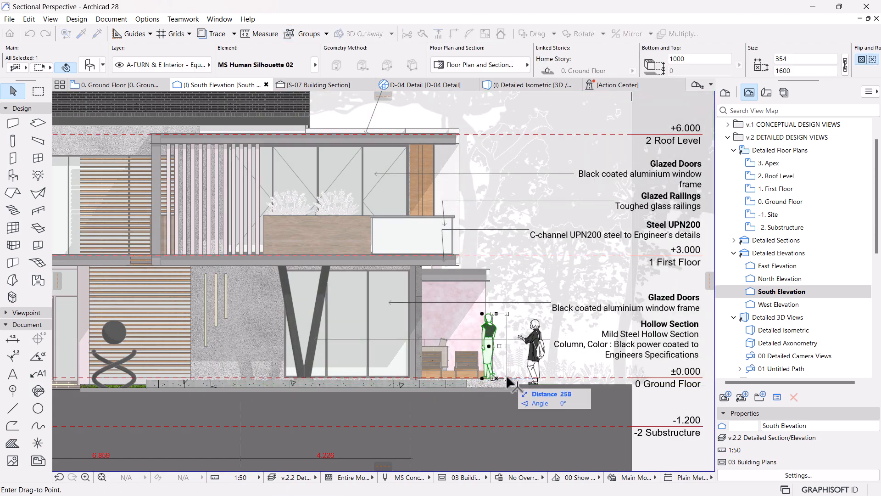
left_click(508, 378)
key("Escape")
Step: Move the MS Human Silhouette 02 figure in front of the concrete wall, just left of the V-shaped column
scroll(504, 301, "down", 4)
middle_click_drag(388, 347, 463, 354)
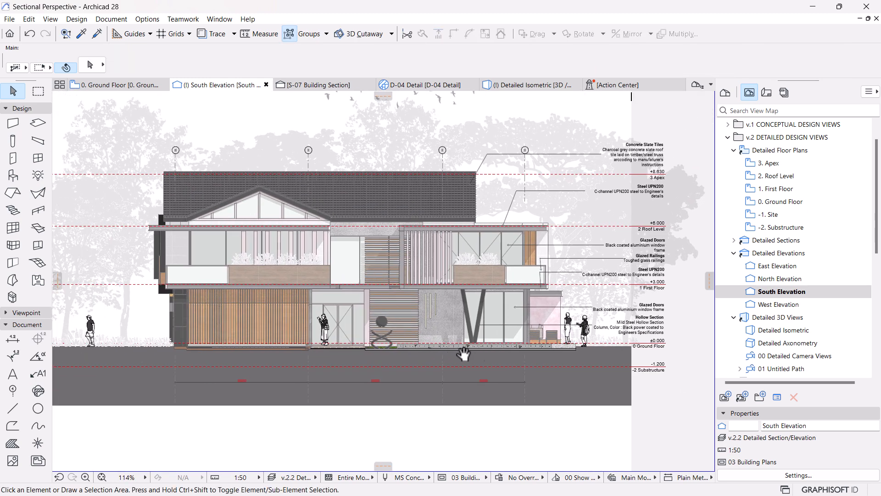
left_click(570, 332)
left_click(572, 344)
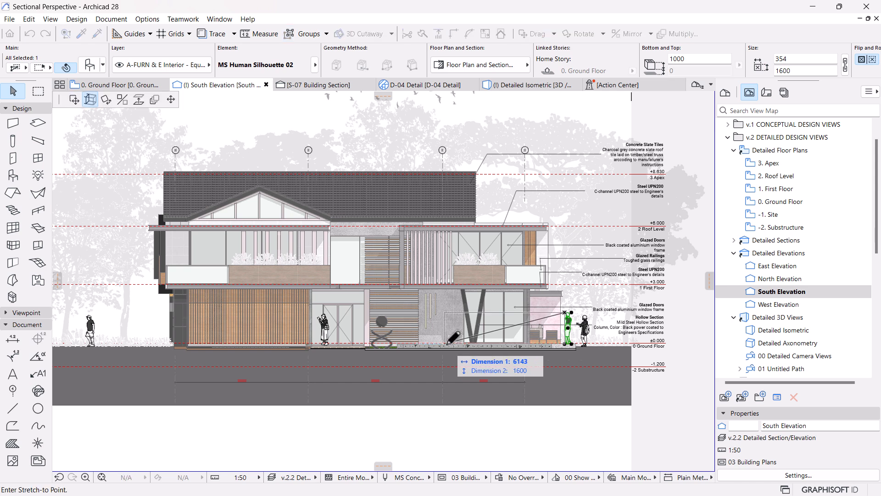
left_click(74, 99)
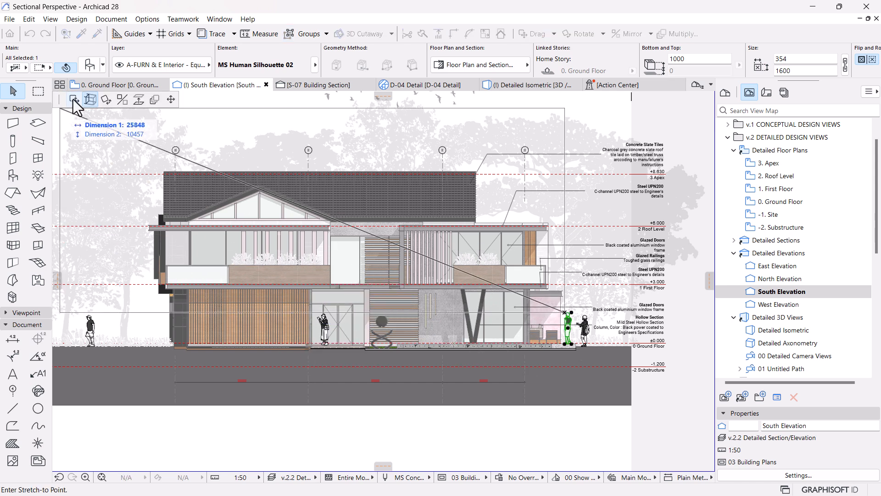
left_click(450, 343)
key("Escape")
Step: Examine the whole South Elevation with its enlarged labels and repositioned human figures
scroll(472, 403, "down", 2)
middle_click_drag(416, 410, 425, 398)
scroll(544, 373, "up", 3)
middle_click_drag(512, 401, 540, 414)
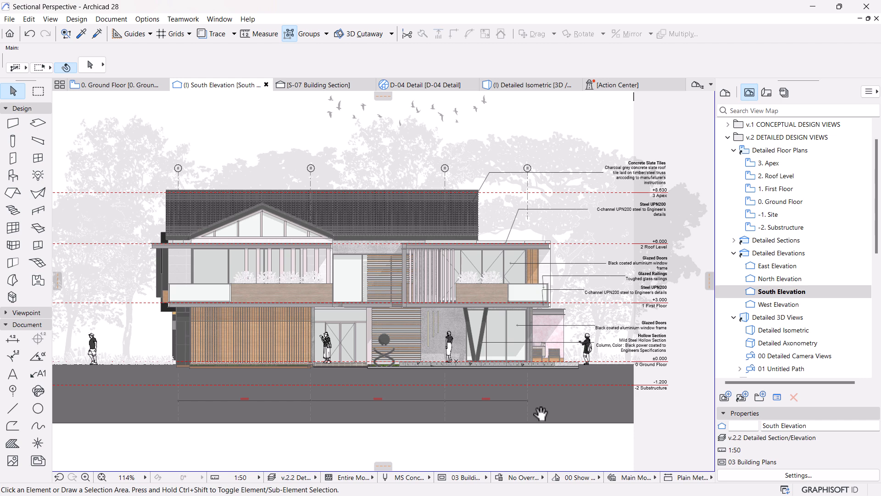
middle_click_drag(619, 373, 571, 386)
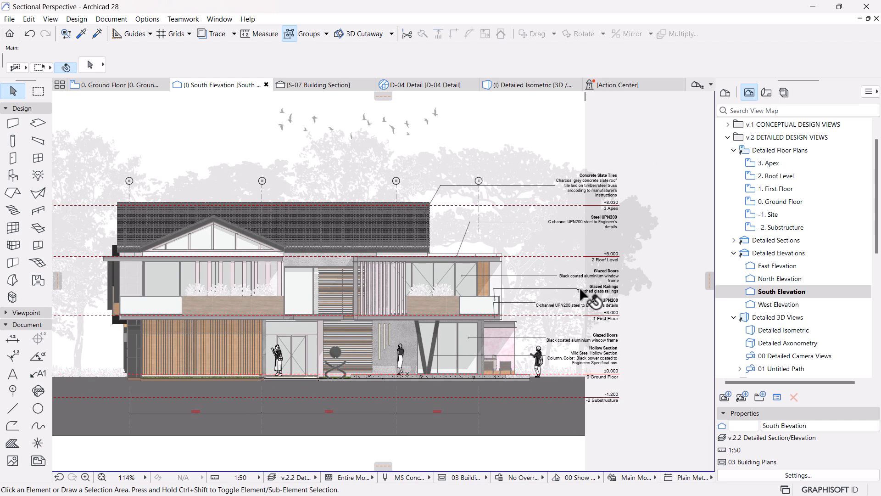
scroll(583, 294, "down", 2)
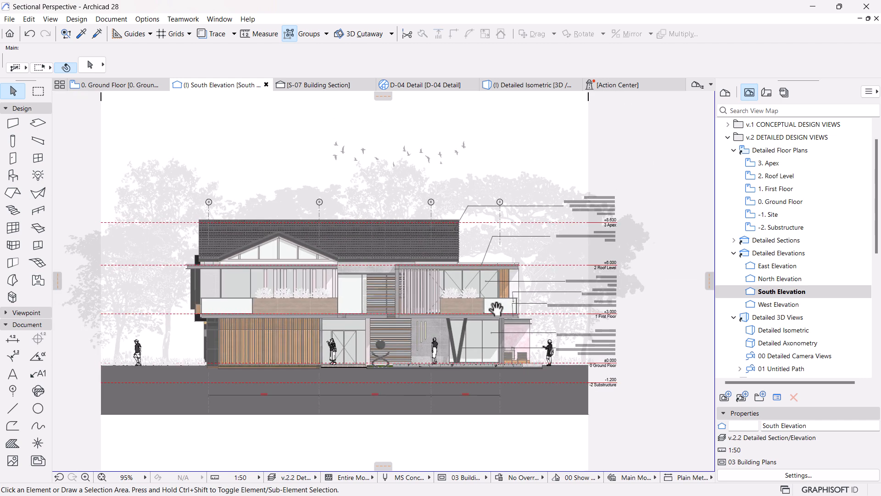
Step: Set the leader line angle of the Glazed Railings label and the Steel UPN200 label below it to 70°
scroll(596, 296, "up", 6)
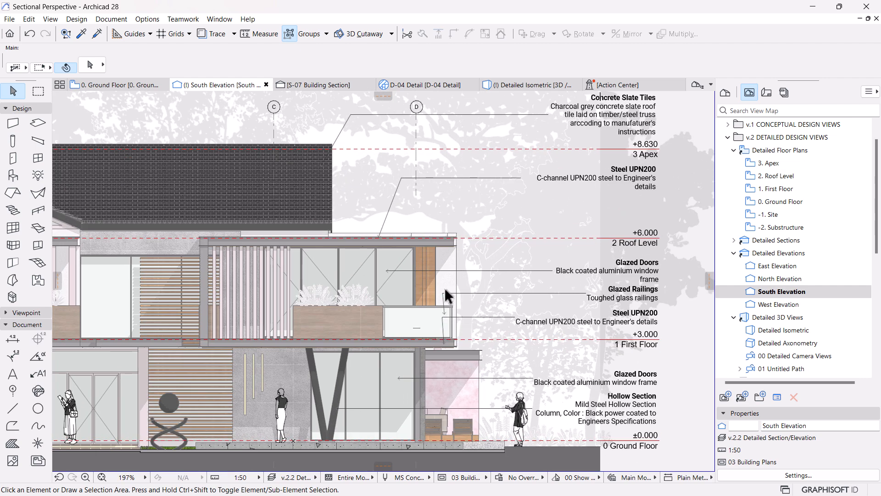
left_click(444, 299)
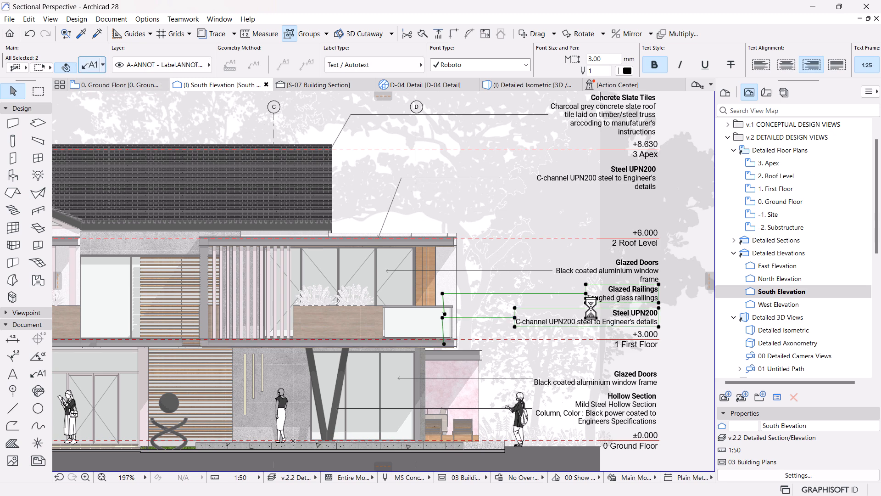
key("ctrl+t")
type("70")
key("Return")
key("Escape")
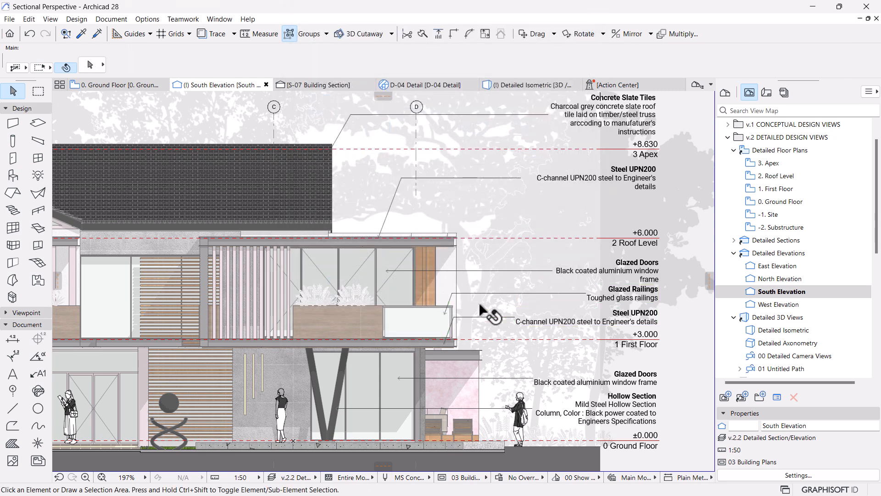
Step: Examine the adjusted label leaders and compare the material label text with the story level markers across the South Elevation
scroll(507, 305, "down", 3)
middle_click_drag(457, 325, 535, 315)
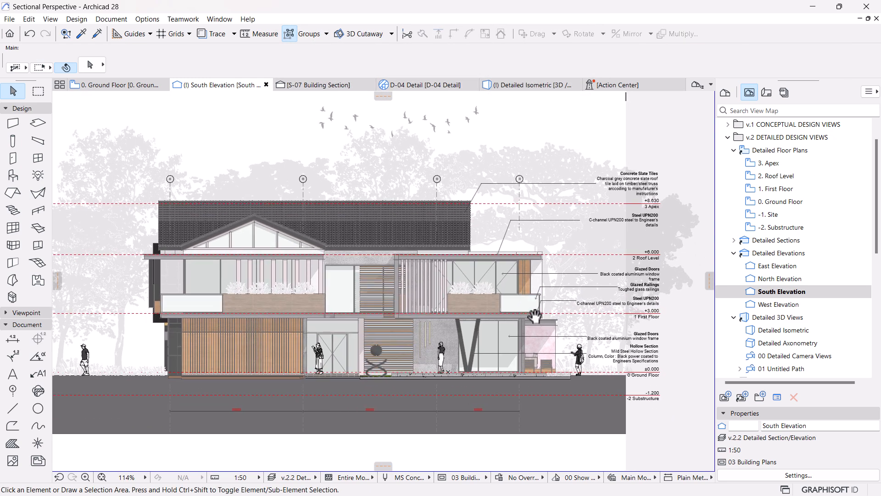
scroll(524, 307, "down", 2)
middle_click_drag(439, 329, 424, 340)
scroll(607, 272, "up", 4)
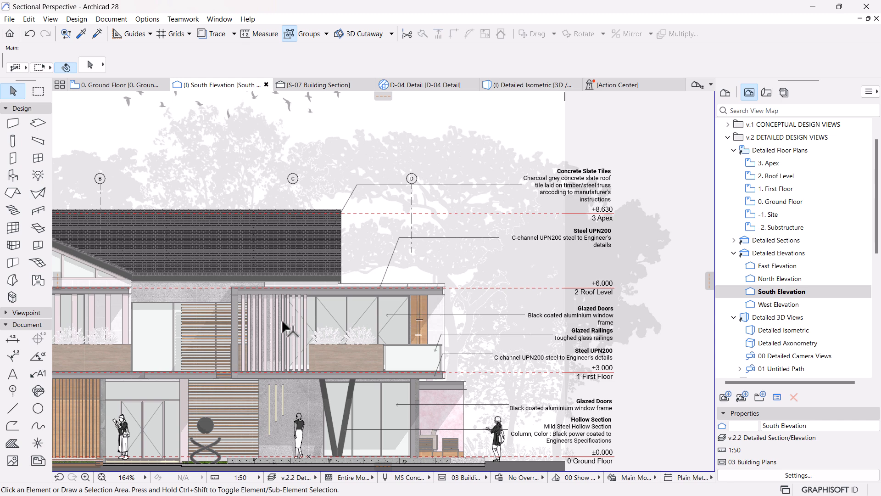
scroll(564, 271, "down", 2)
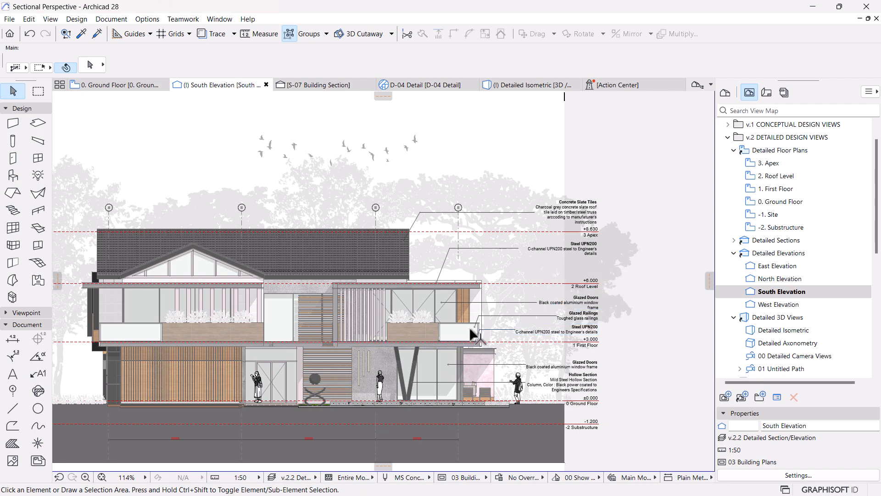
scroll(469, 327, "up", 4)
scroll(477, 342, "down", 5)
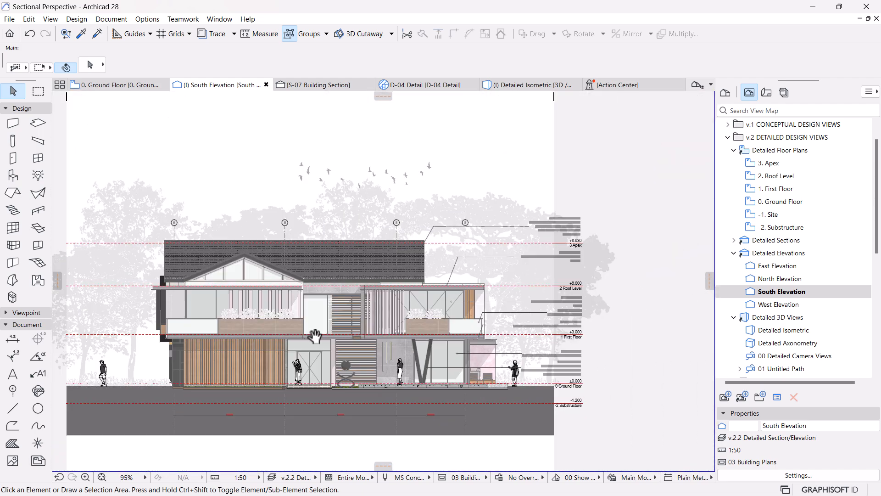
middle_click_drag(313, 335, 378, 342)
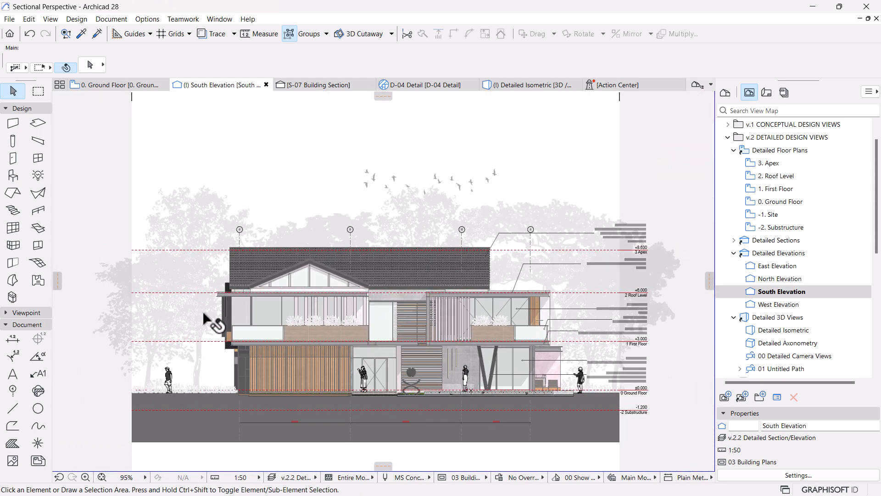
scroll(317, 332, "down", 1)
middle_click_drag(307, 331, 373, 345)
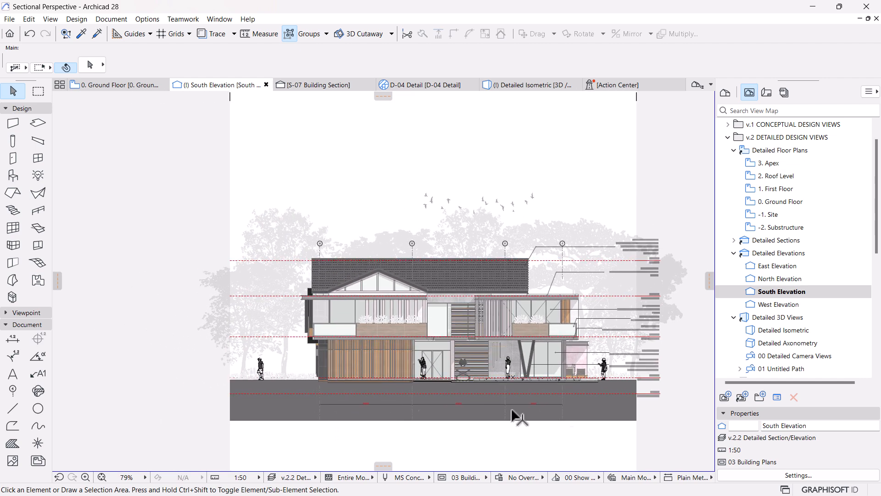
scroll(656, 417, "up", 1)
scroll(657, 408, "up", 1)
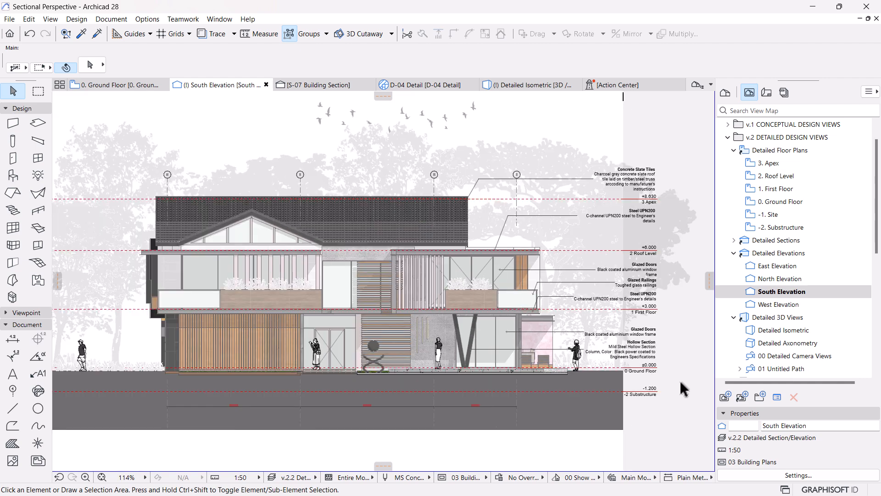
middle_click_drag(622, 366, 530, 364)
scroll(584, 299, "up", 3)
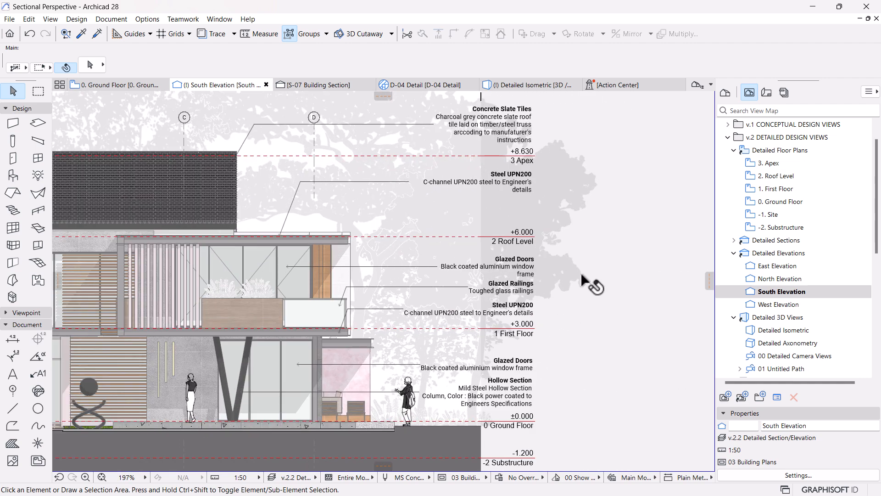
left_click(521, 263)
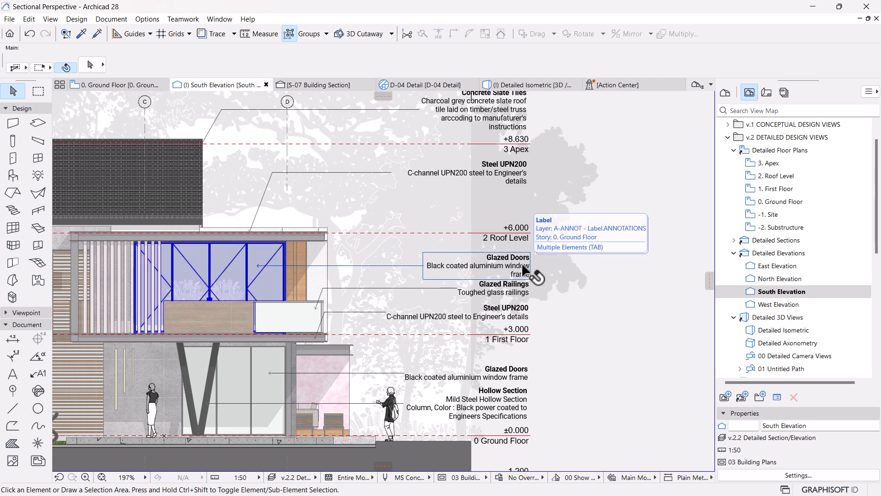
scroll(524, 268, "down", 3)
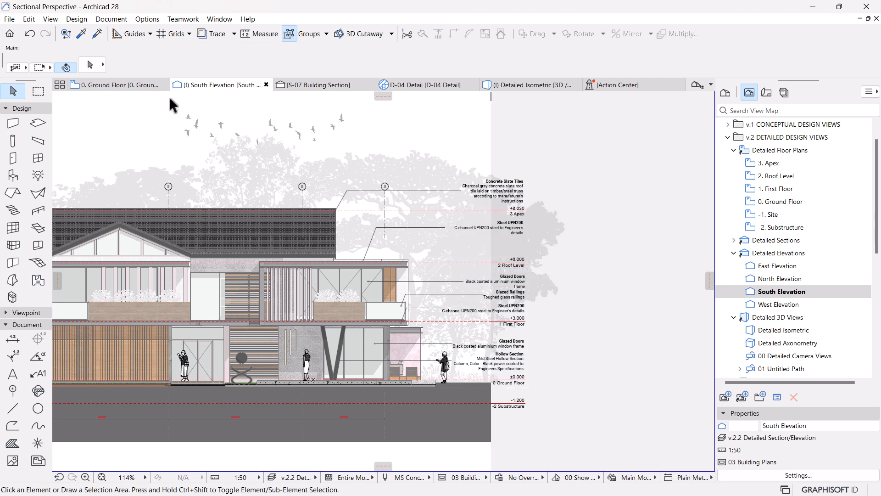
Step: Reduce the font size of the story level text in the South Elevation's elevation settings
right_click(780, 292)
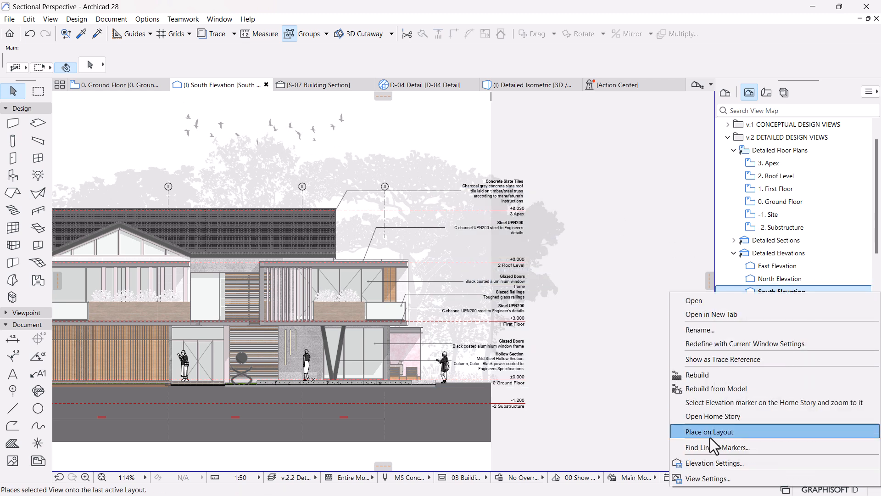
left_click(720, 465)
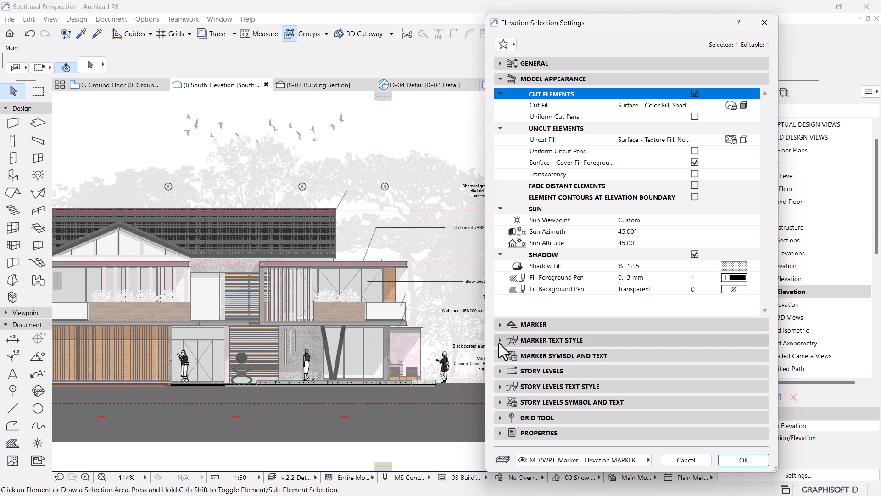
left_click(499, 371)
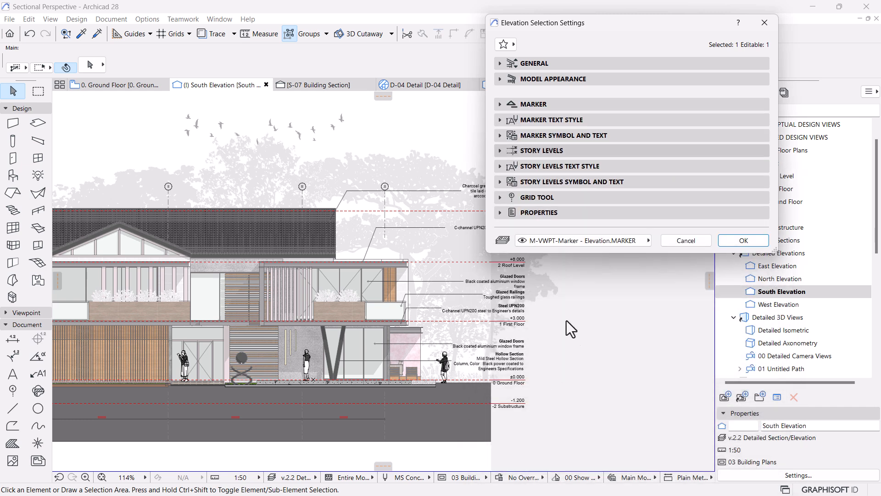
left_click(500, 346)
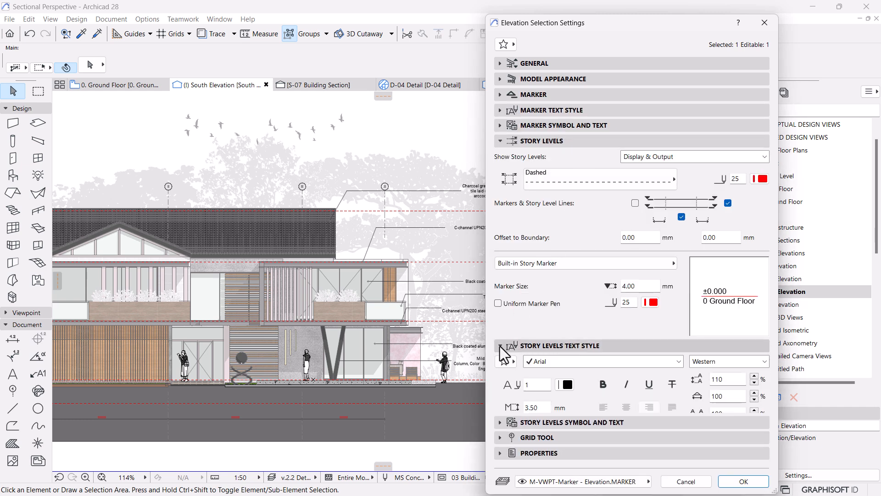
left_click(537, 399)
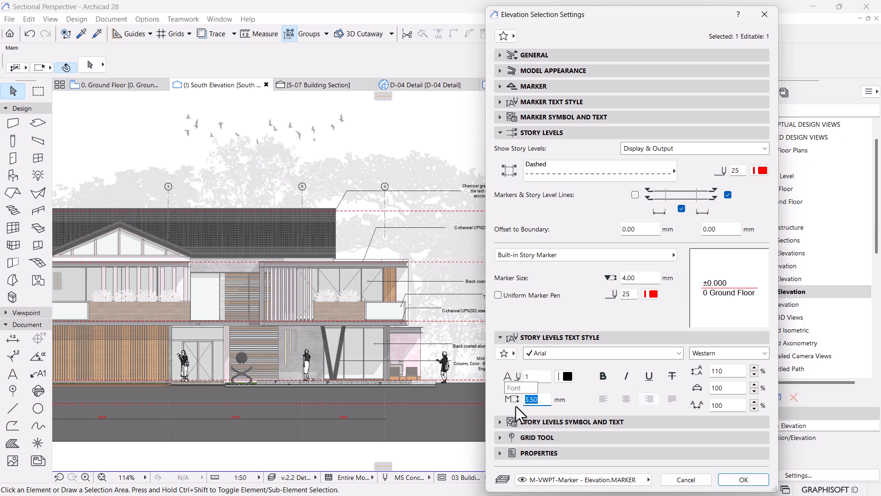
key("Return")
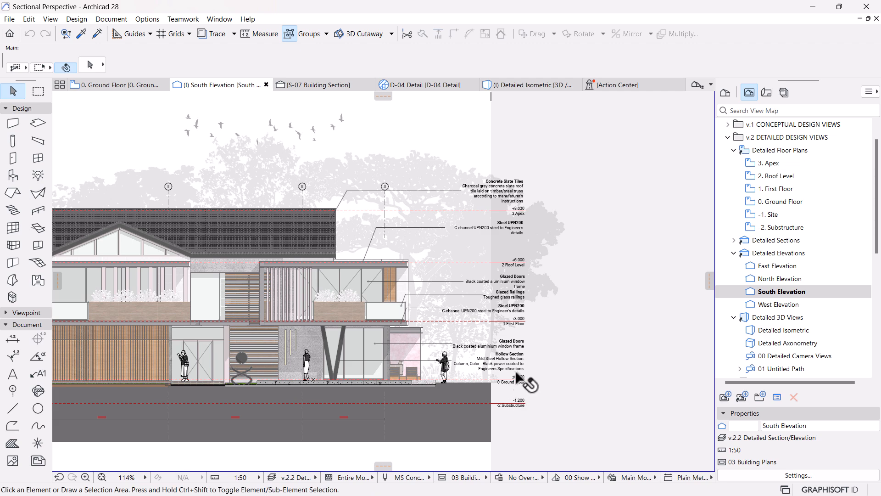
Step: Examine the resized story level text and the overall composition of the South Elevation, both close up and as a whole
scroll(523, 383, "up", 4)
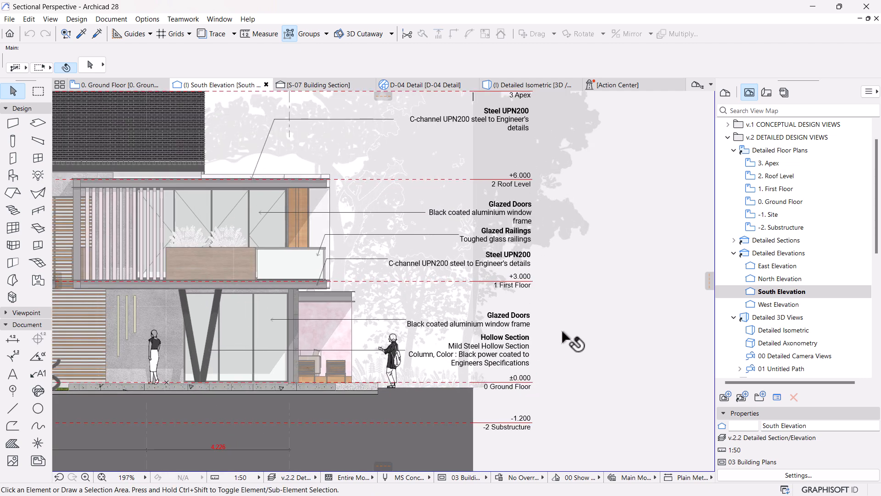
scroll(563, 330, "down", 2)
mouse_move(435, 326)
middle_mouse_down()
mouse_move(495, 352)
mouse_move(525, 352)
middle_mouse_up()
scroll(391, 263, "down", 3)
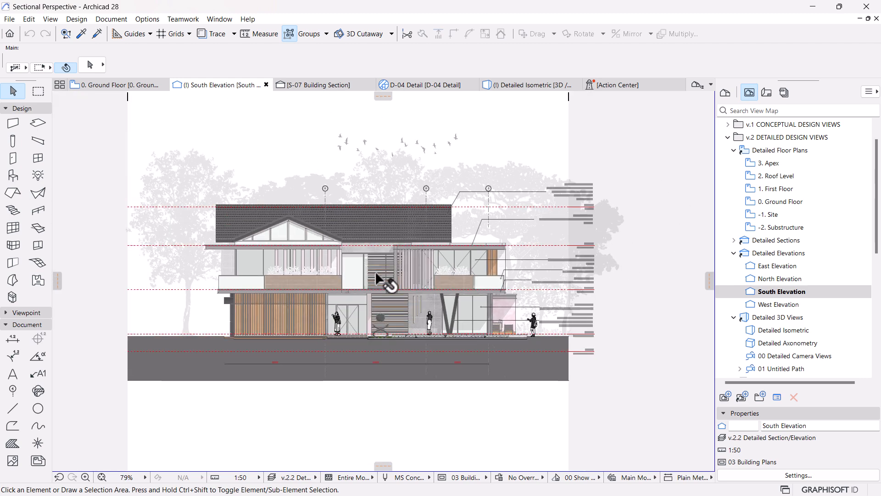
middle_click_drag(371, 324, 419, 336)
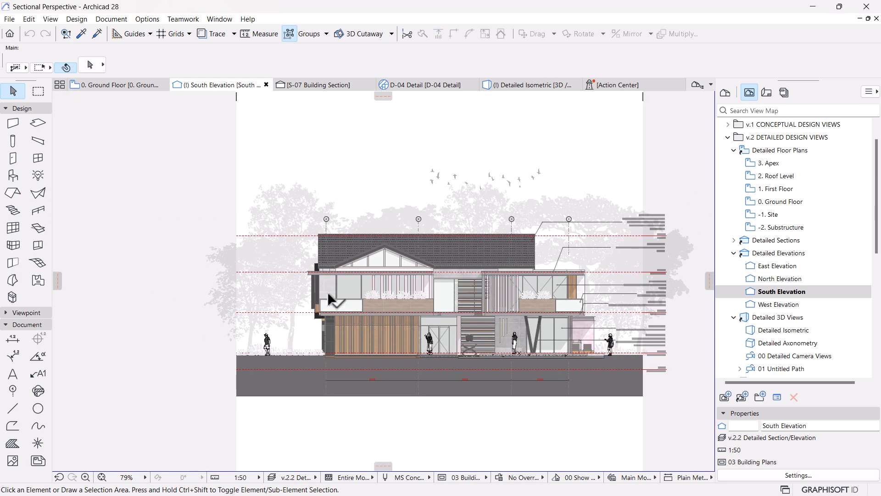
scroll(330, 296, "up", 1)
mouse_move(285, 274)
middle_mouse_down()
mouse_move(197, 280)
mouse_move(211, 294)
middle_mouse_up()
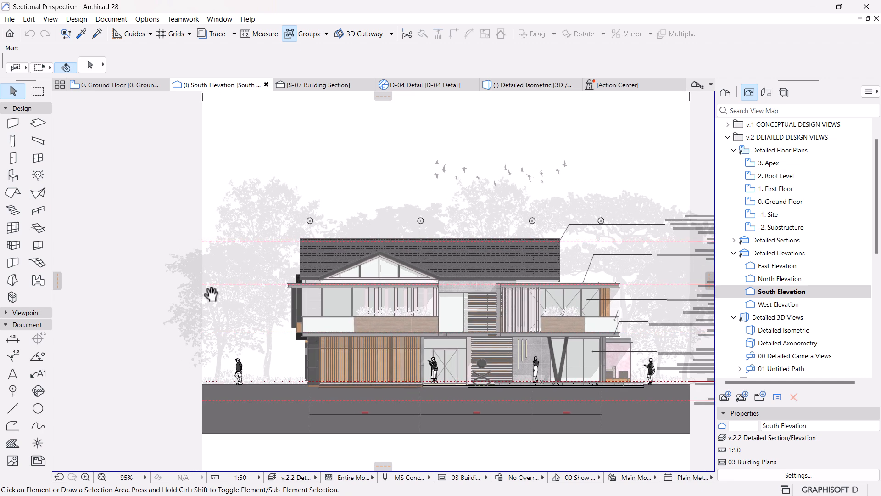
scroll(322, 276, "down", 2)
middle_click_drag(385, 317, 303, 323)
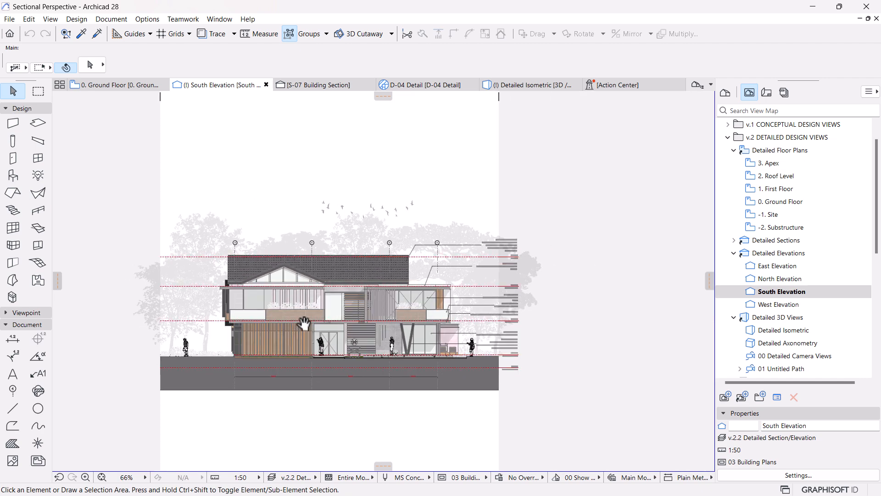
scroll(271, 315, "up", 2)
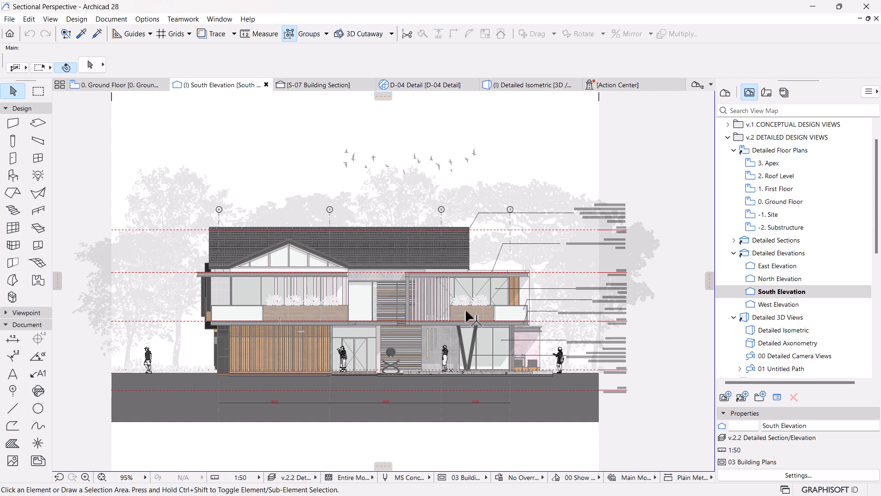
scroll(475, 227, "up", 1)
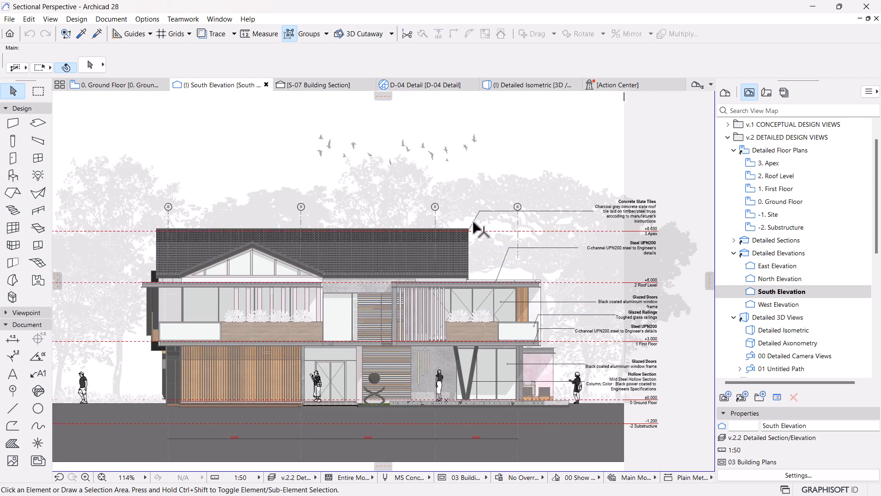
key("super")
key("Escape")
scroll(503, 241, "down", 3)
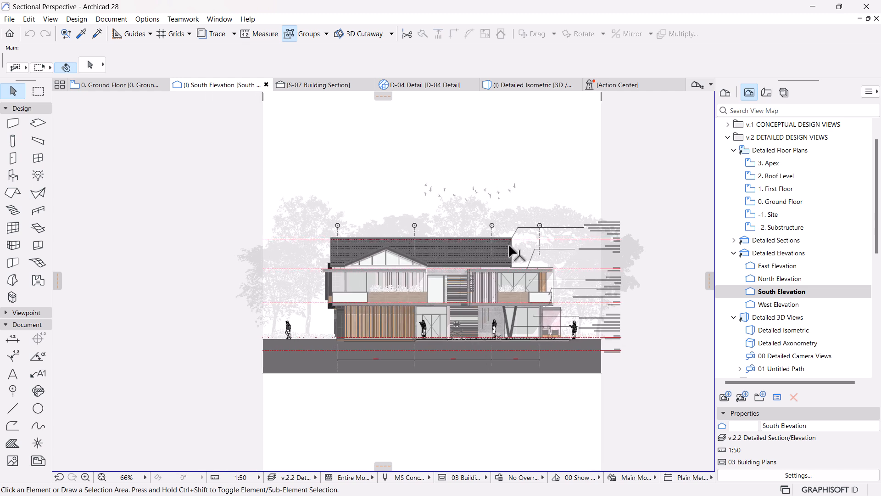
scroll(510, 251, "up", 2)
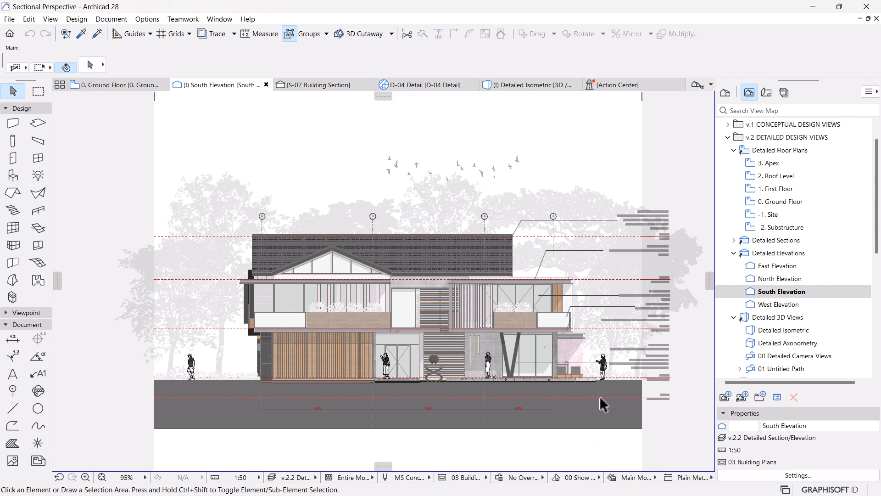
key("super")
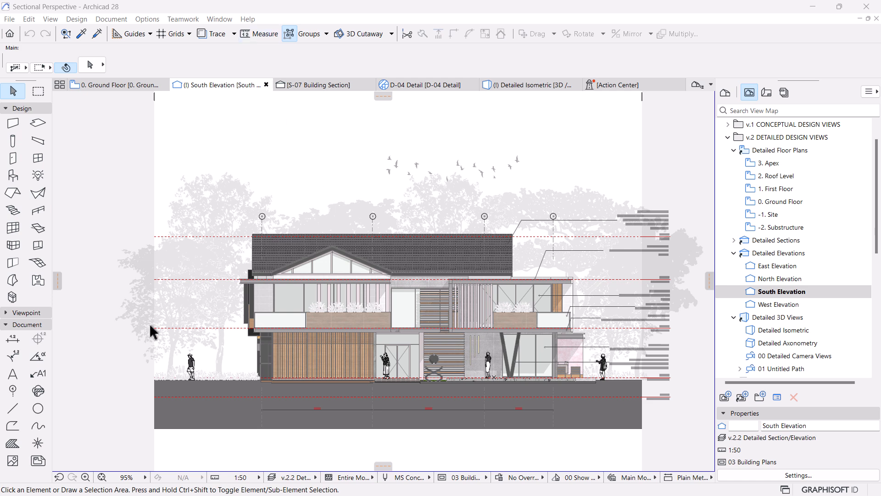
Step: Attach a material label with a leader to the vertical timber slats on the ground floor and select it
scroll(148, 324, "up", 2)
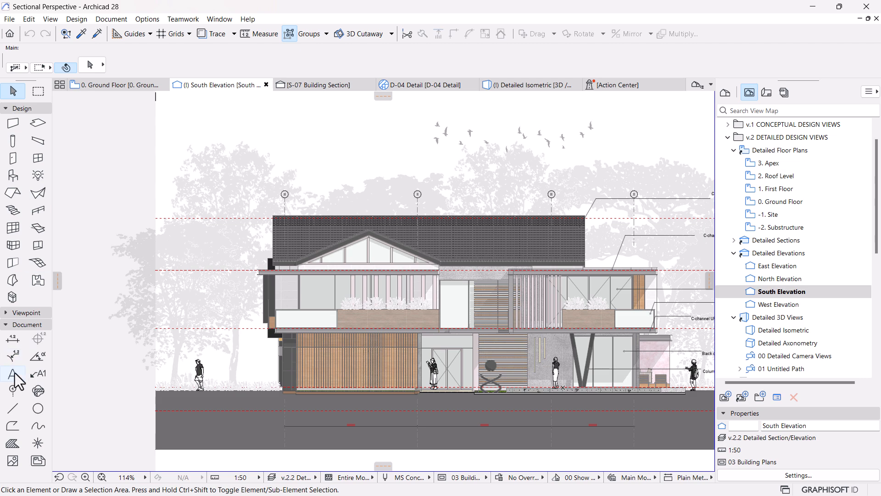
left_click(37, 373)
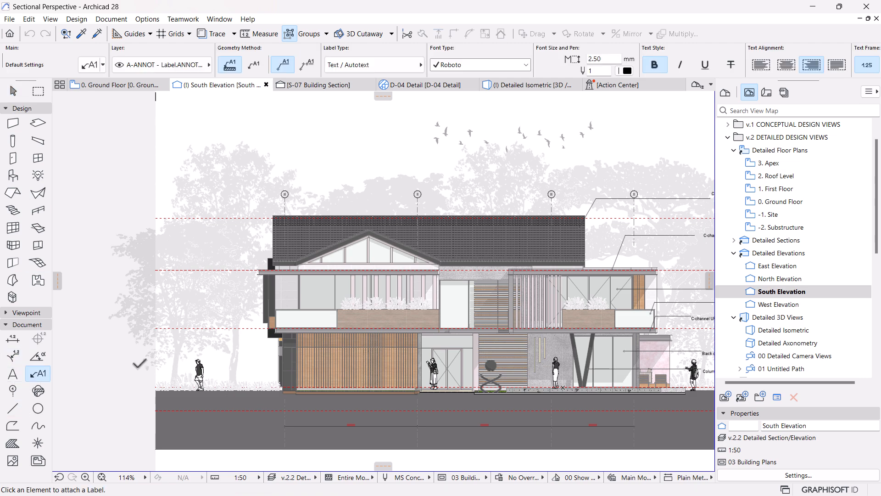
scroll(165, 362, "up", 2)
scroll(308, 365, "up", 2)
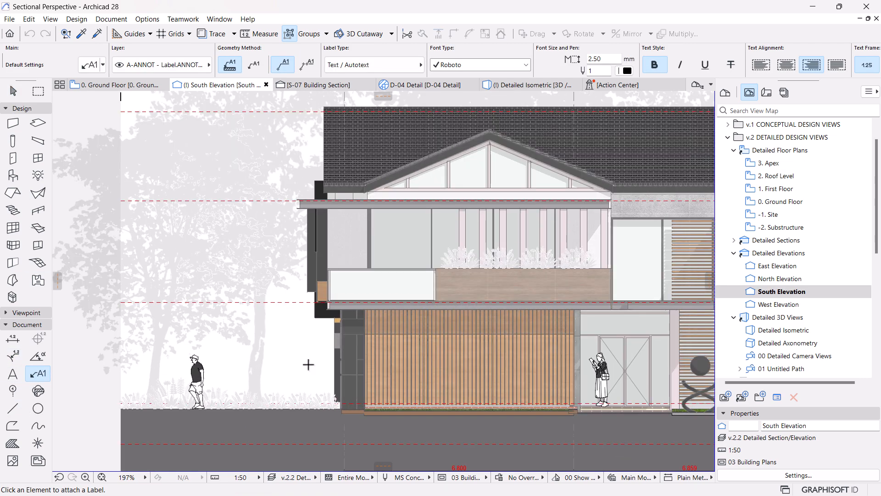
scroll(308, 364, "up", 1)
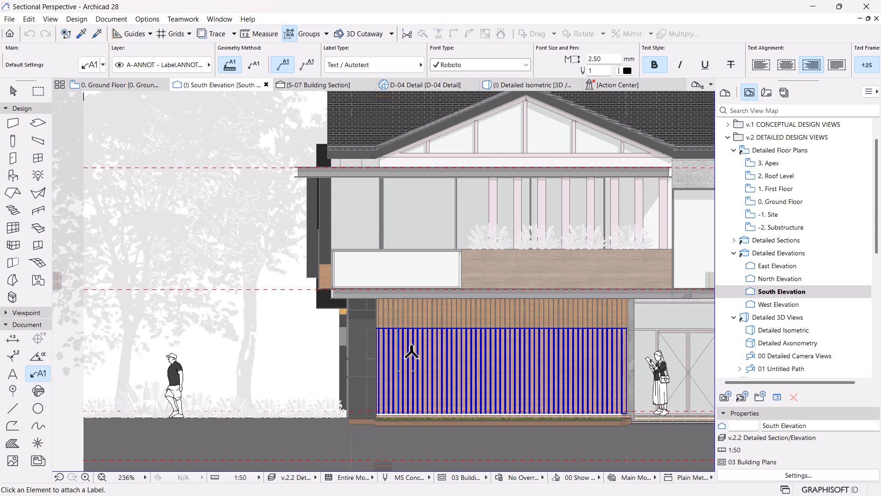
left_click(404, 358)
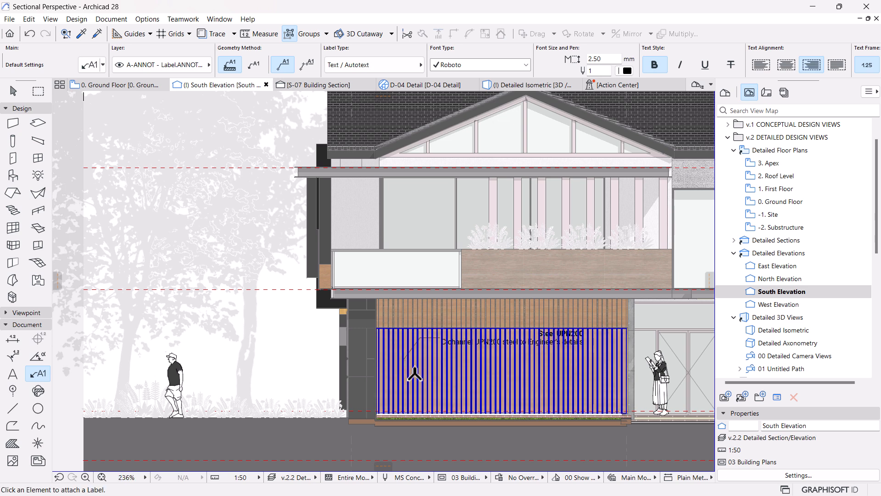
key("Escape")
left_click(404, 360)
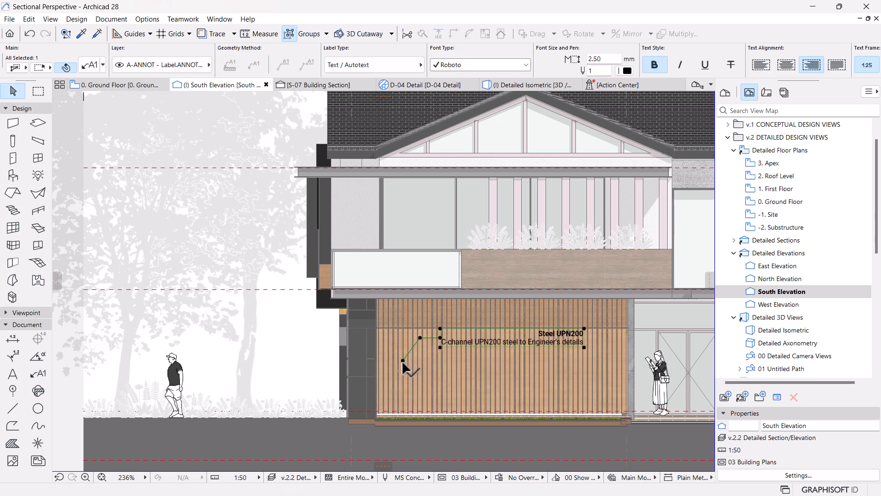
Step: Mirror the Steel UPN200 label about a vertical axis through its leader tip on the timber slats
left_click(402, 360)
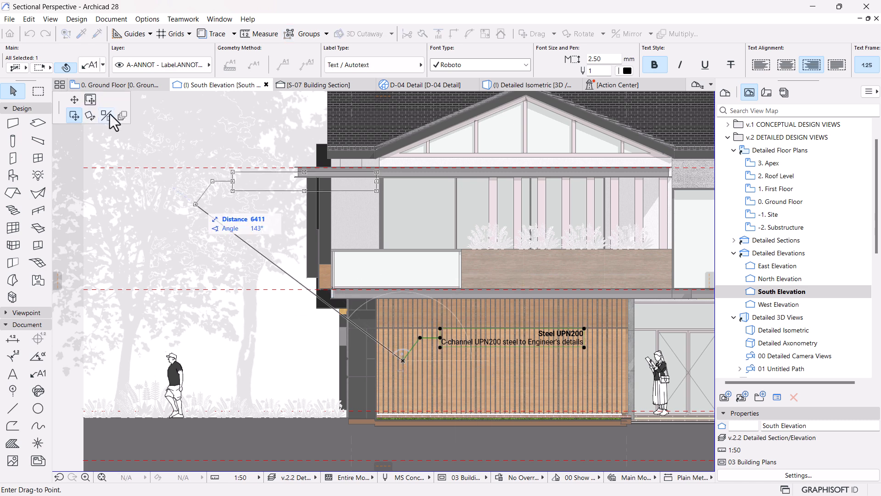
left_click(106, 116)
left_click(402, 360)
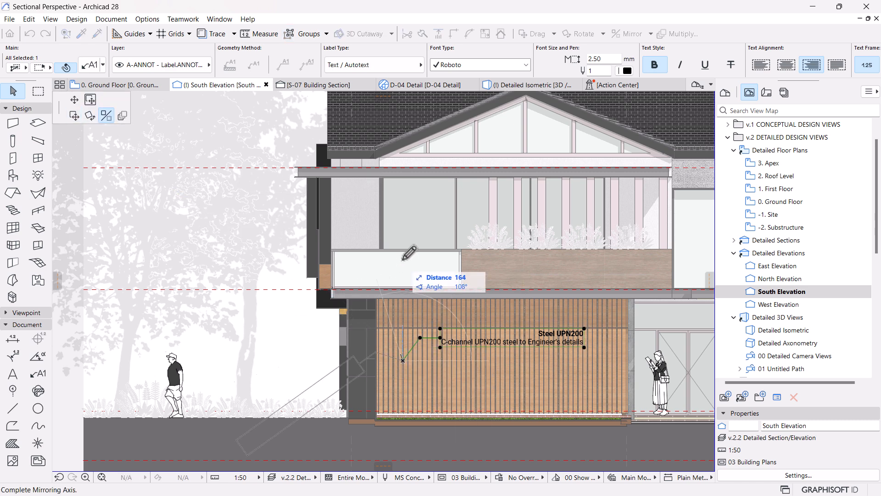
left_click(402, 228)
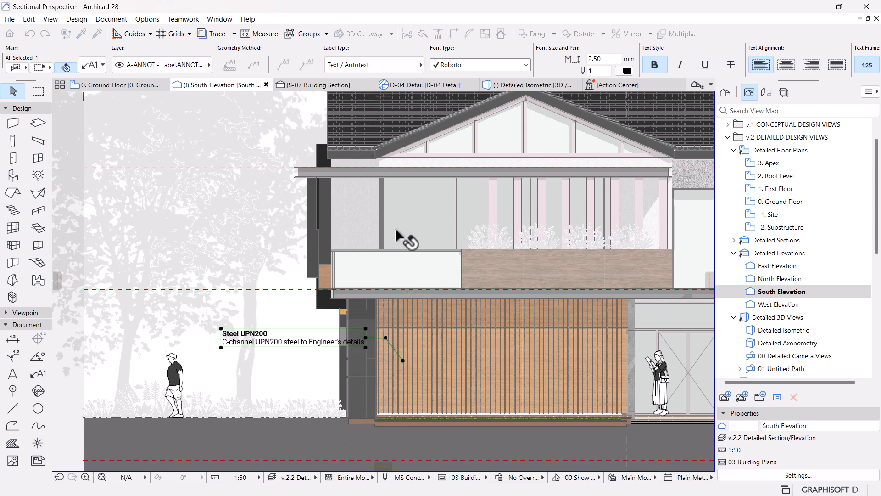
Step: Move the Steel UPN200 label's text out to the elevation's left edge above the standing figure, keeping the leader on the slats
scroll(522, 315, "down", 3)
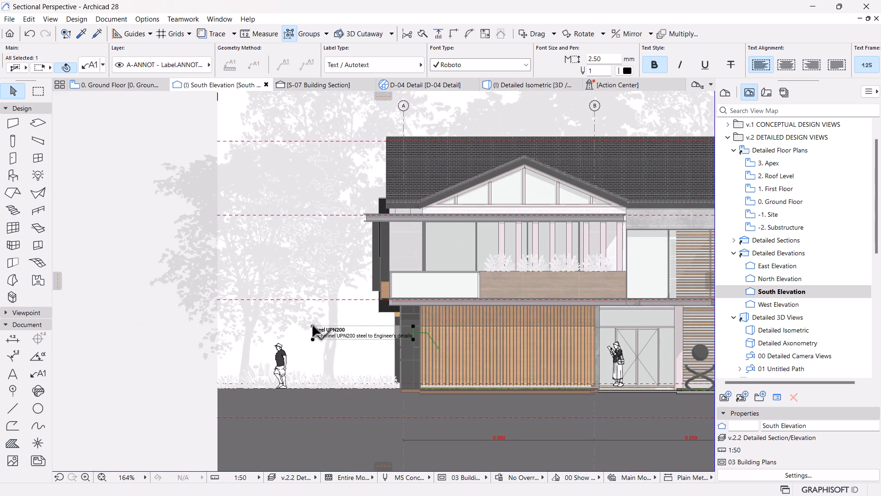
key("ctrl+m")
left_click(74, 116)
left_click(313, 326)
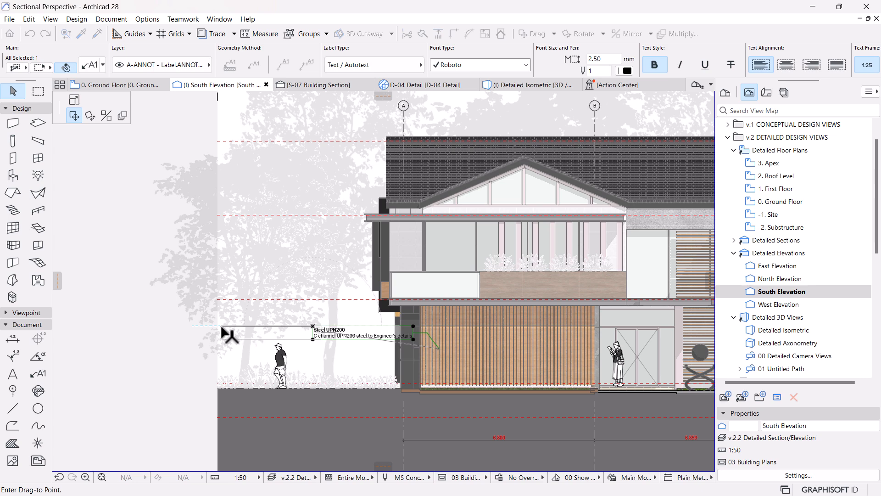
left_click(228, 334)
scroll(249, 334, "up", 2)
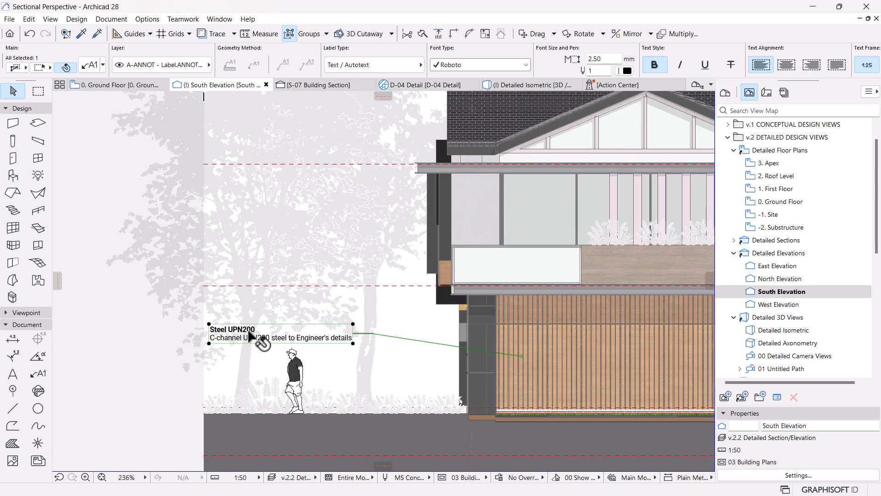
Step: Add a new keynote to the OPENINGS folder and set its key to OP-03
left_click(106, 20)
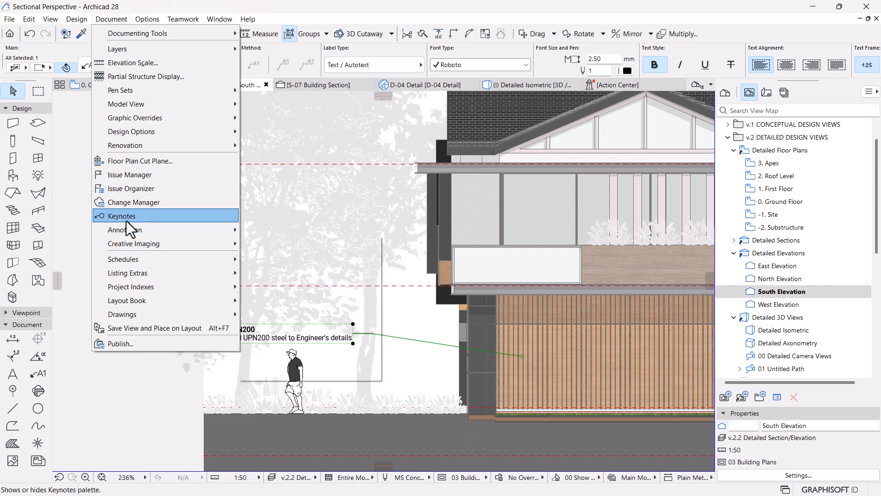
left_click(126, 222)
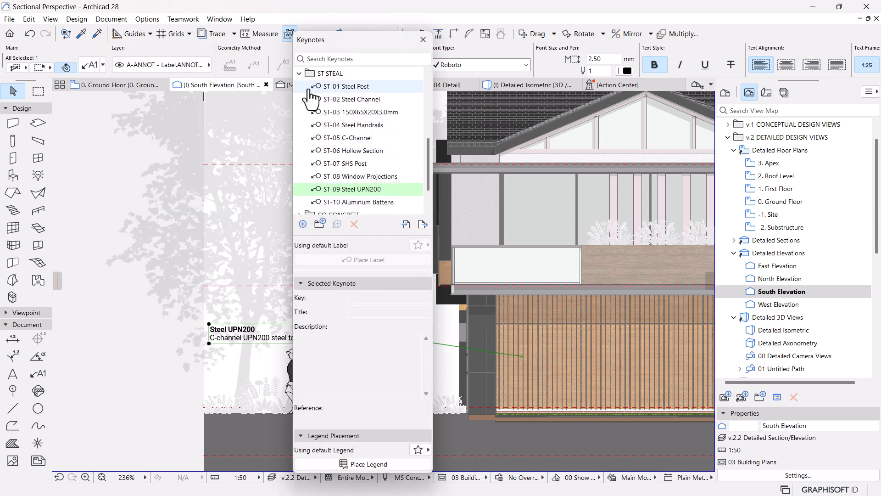
left_click(300, 74)
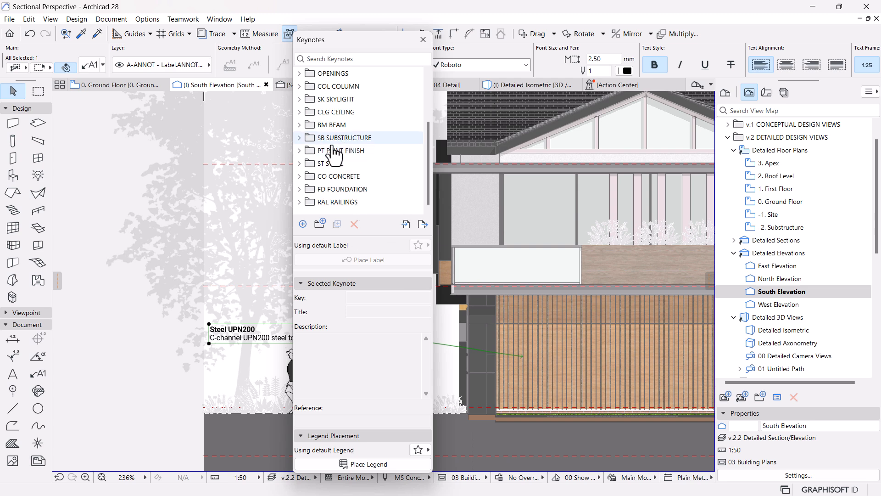
scroll(332, 168, "up", 3)
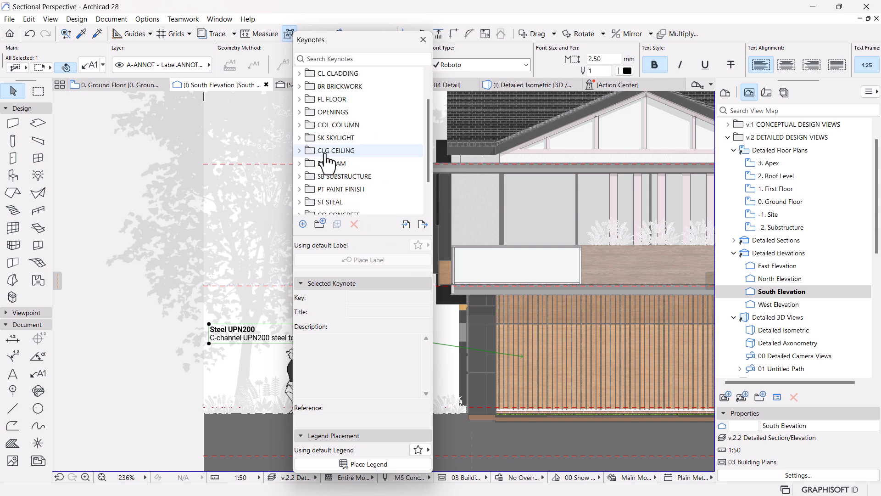
left_click(300, 112)
left_click(339, 113)
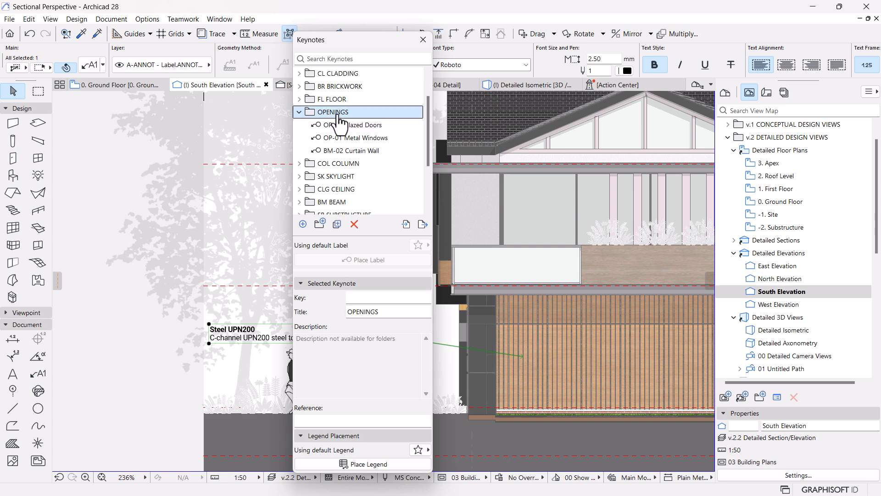
left_click(299, 224)
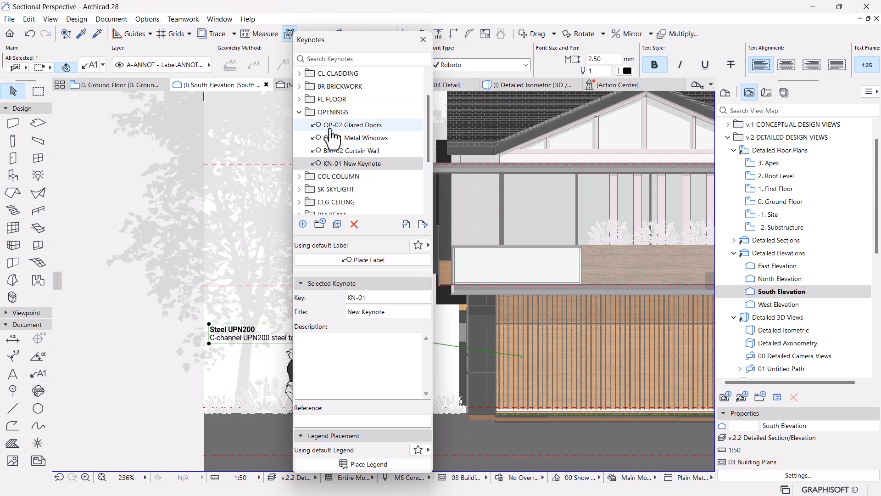
left_click(354, 296)
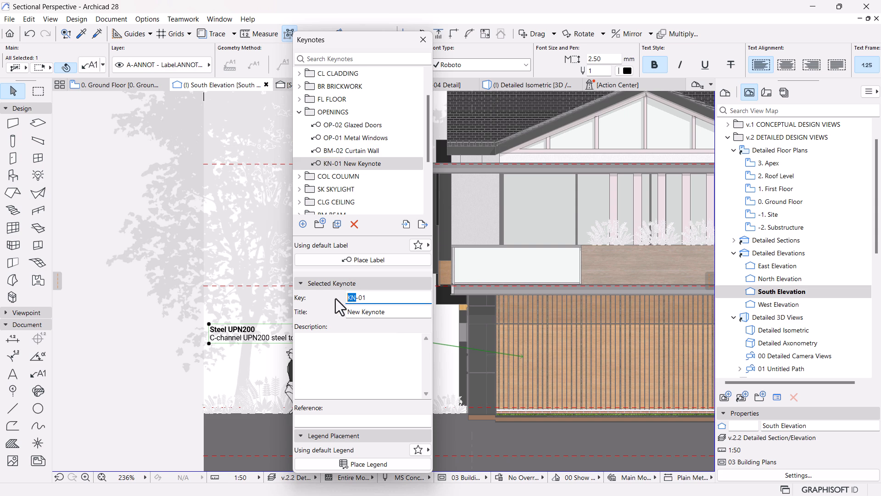
type("OP")
key("BackSpace")
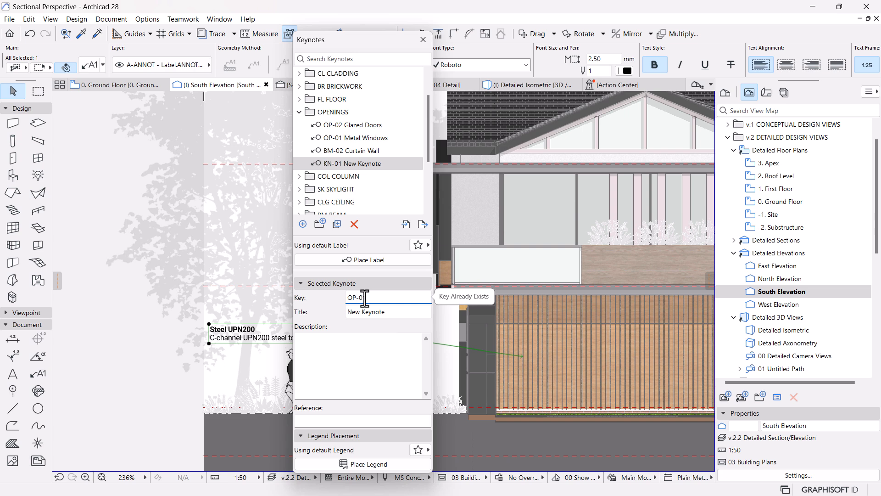
type("3")
Step: Title the OP-03 keynote Slated Modern Garage Door
left_click(347, 346)
left_click_drag(408, 310, 255, 319)
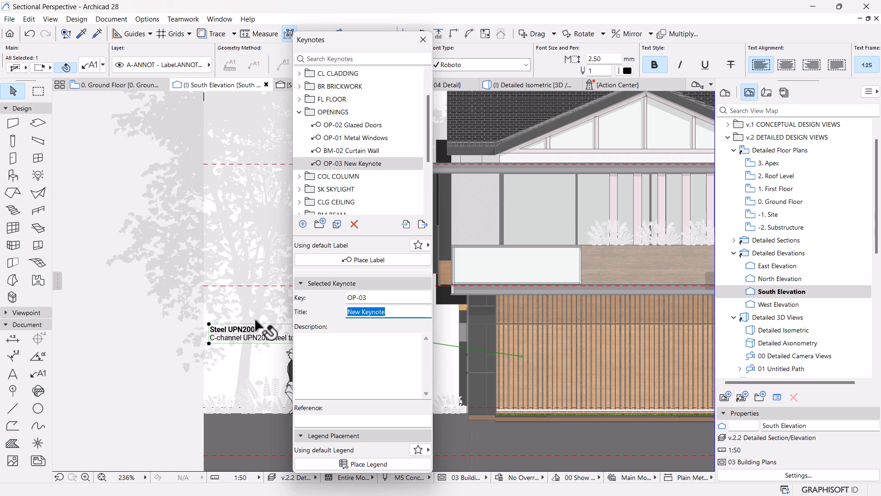
key("BackSpace")
type("Slated")
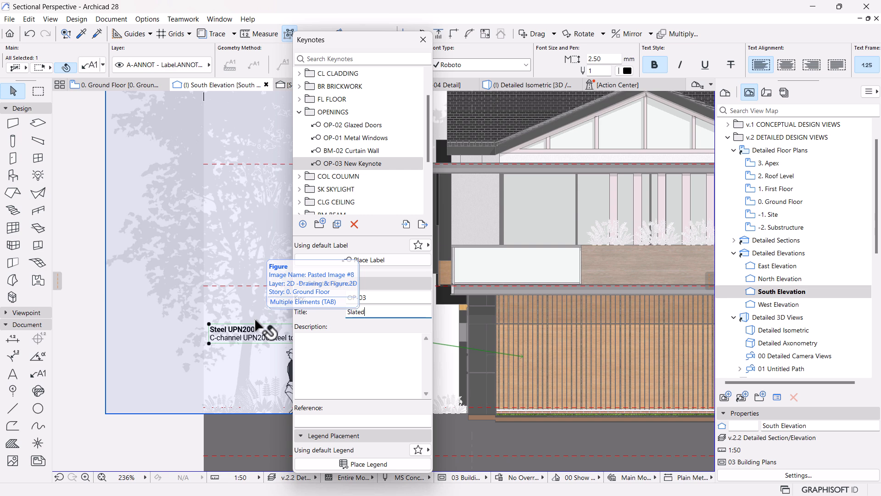
type(" Modern Garage ")
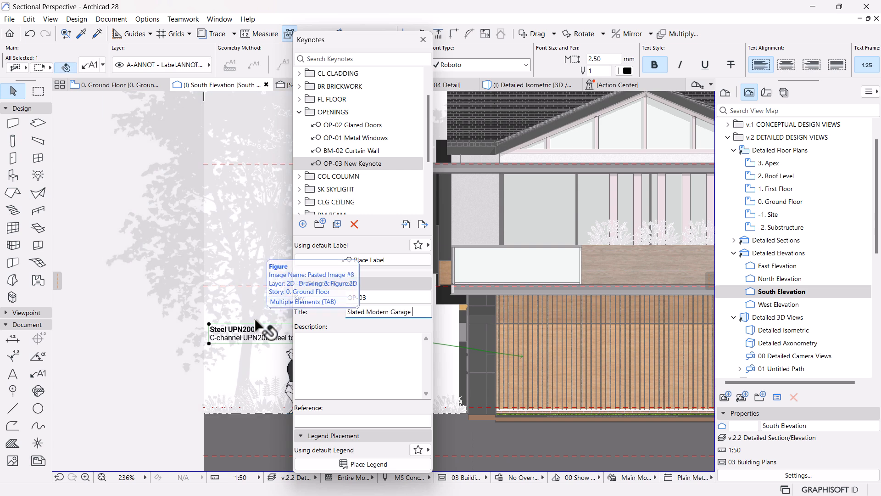
type("Dooor")
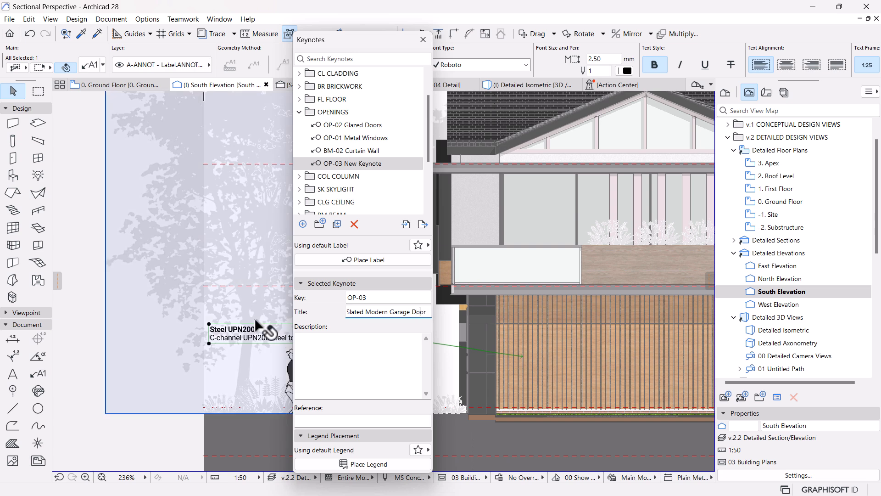
Step: Try a description for OP-03 reading "Modern vertical bi folding tilt up slated garage aluminum door", then undo the text edits
left_click(364, 354)
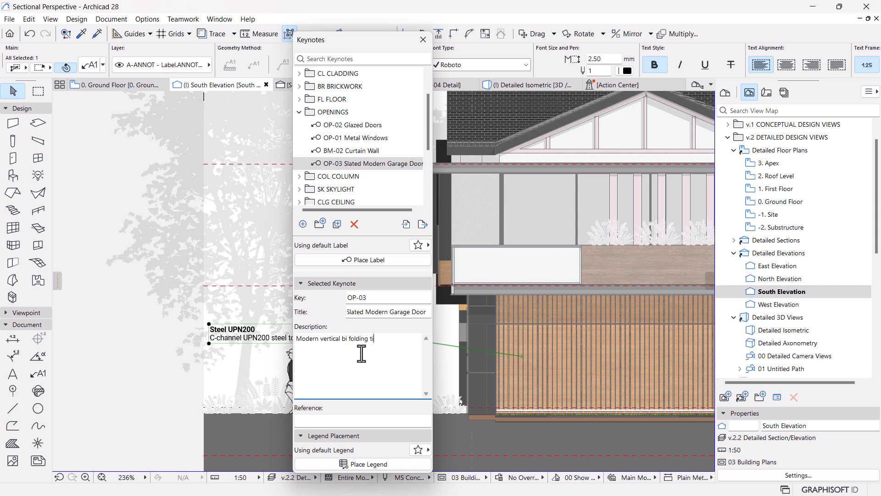
type("up garage door slated aluminum")
mouse_move(314, 348)
left_mouse_down()
mouse_move(364, 348)
mouse_move(311, 352)
left_mouse_up()
key("BackSpace")
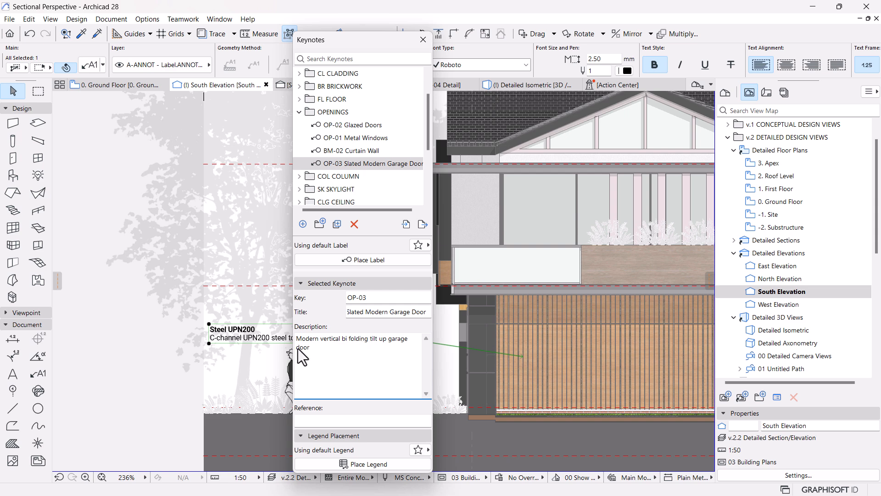
key("ctrl+z")
left_click(366, 354)
left_click_drag(388, 342, 418, 342)
key("BackSpace")
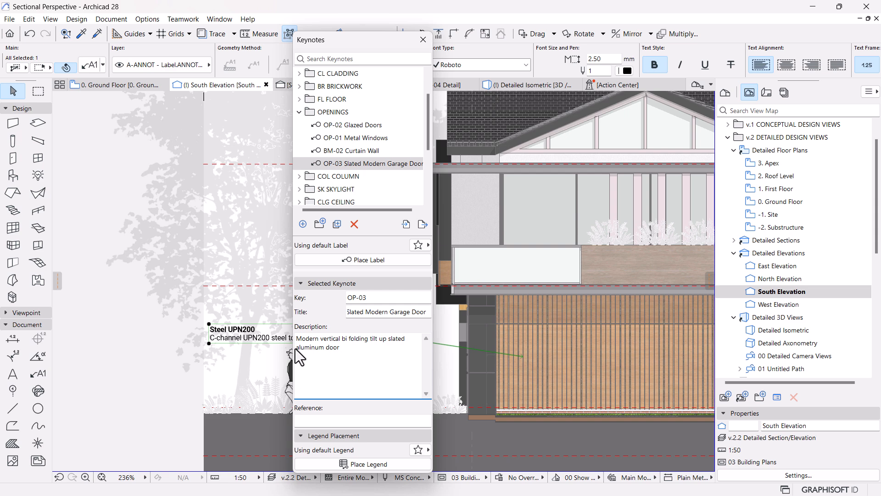
type("garage")
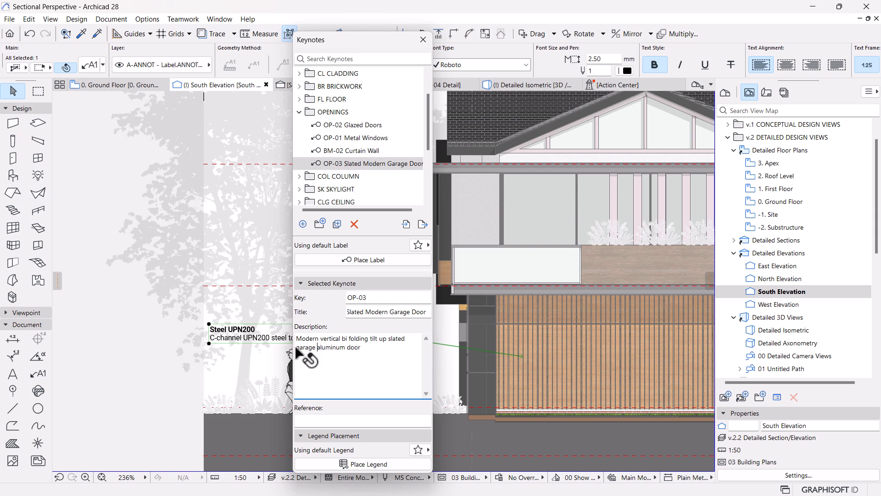
key("ctrl+z")
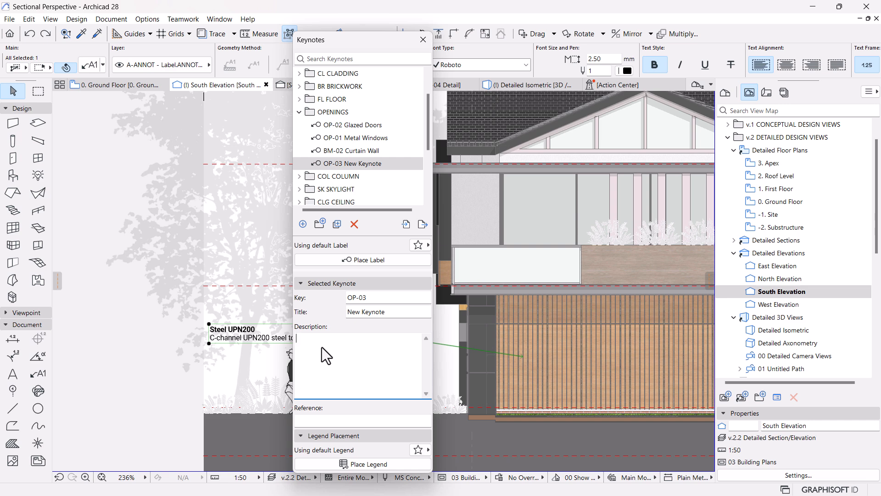
Step: Describe the OP-03 keynote as "Modern vertical bi folding tilt up slated aluminum garage door" and close the keynotes
type("Morder")
left_click(44, 40)
left_click(330, 345)
type("ding tilt up slated alumin")
type("um garage door")
key("BackSpace")
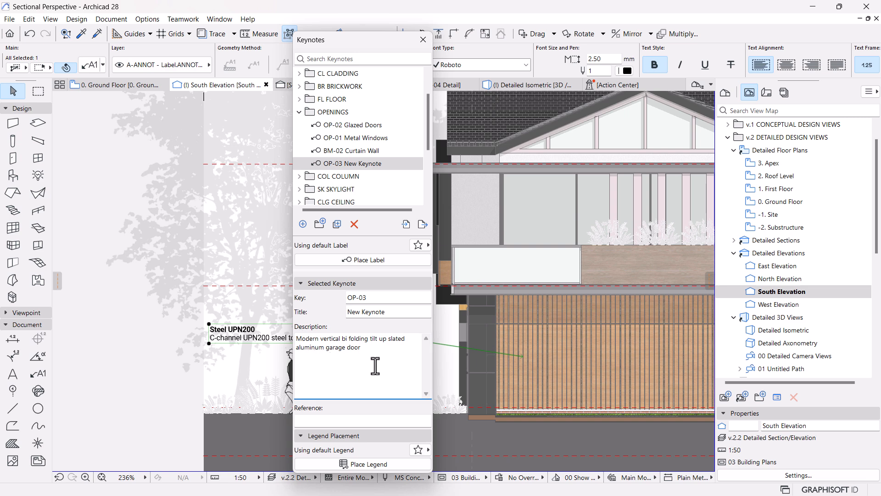
left_click(419, 43)
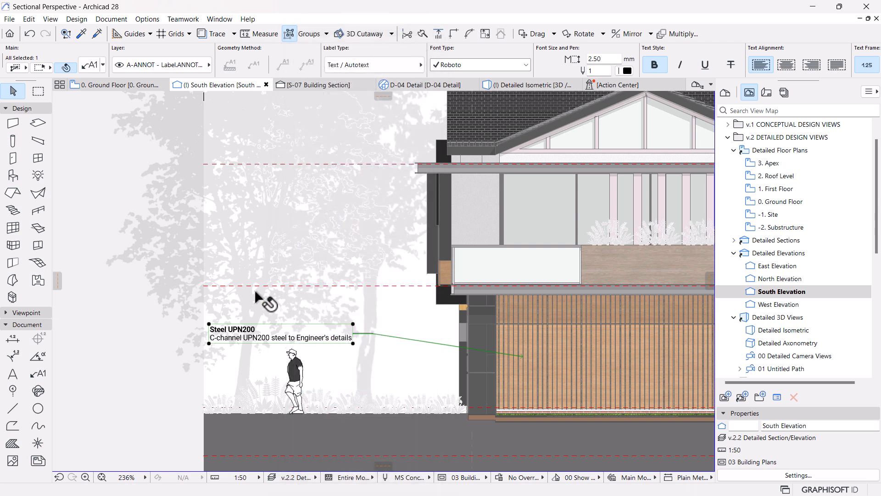
Step: Replace the timber slat label's text with the title and description of keynote OP-03 from the OPENINGS folder
double_click(234, 336)
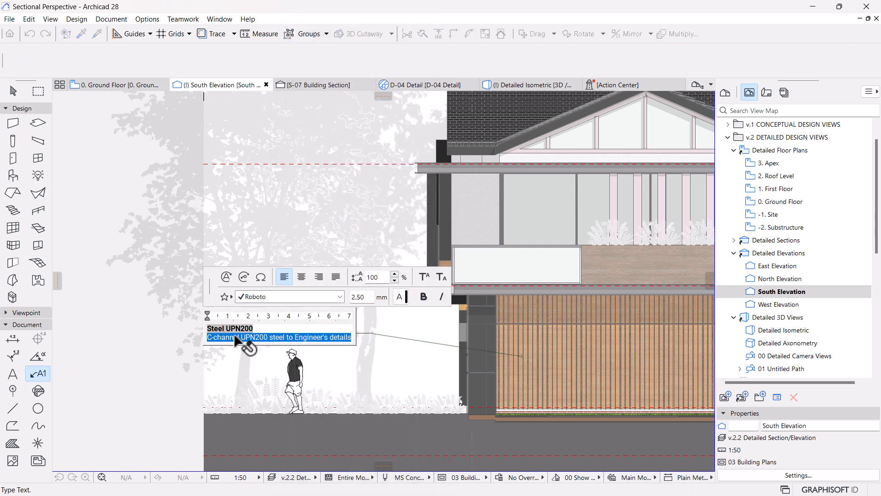
key("BackSpace")
key("BackSpace")
key("BackSpace")
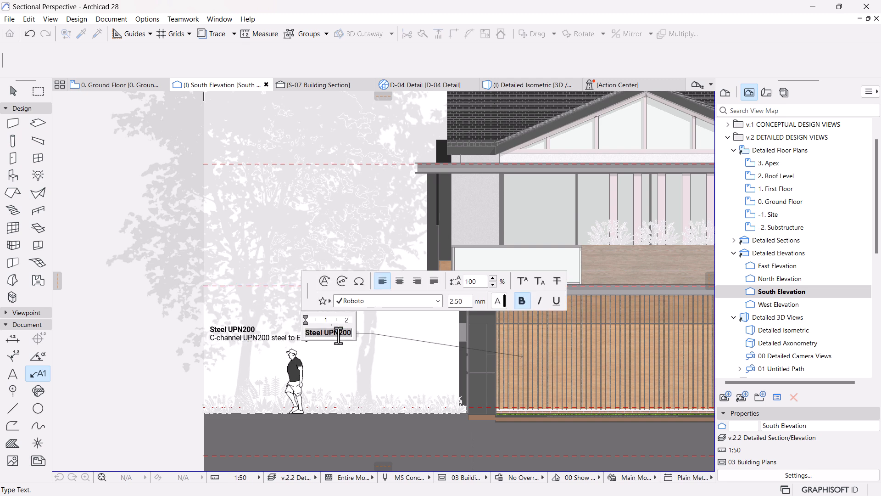
left_click(388, 280)
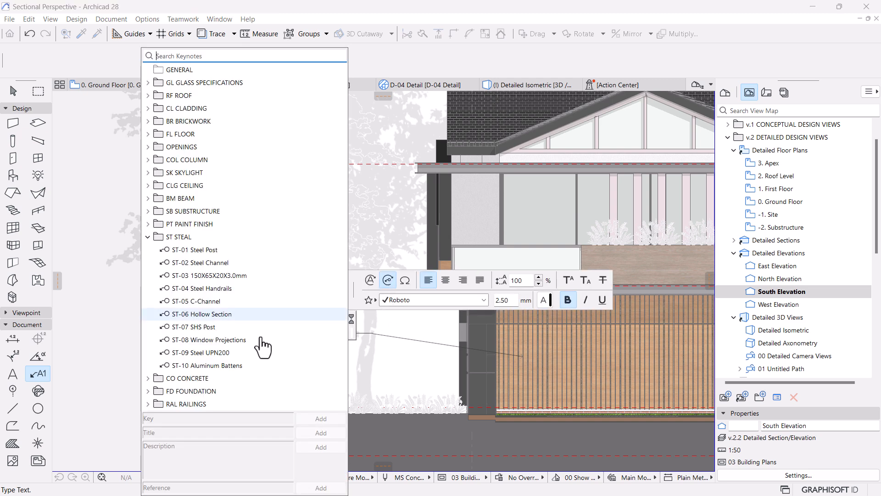
left_click(148, 237)
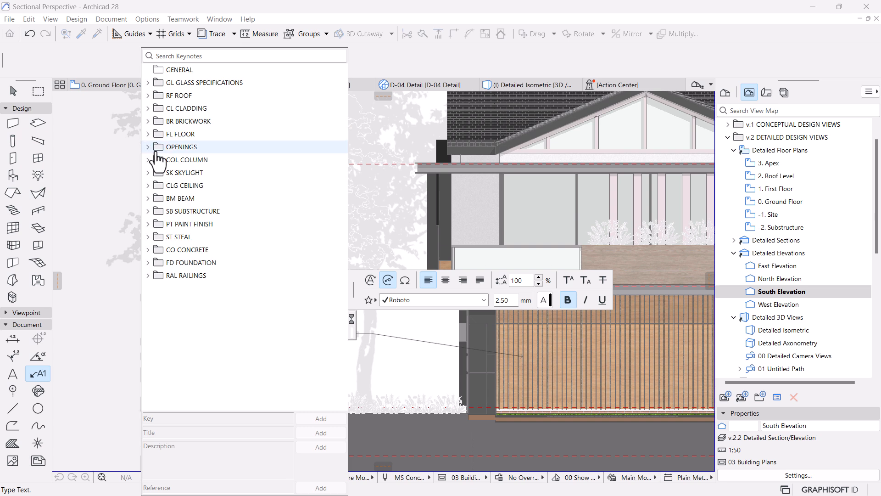
left_click(148, 147)
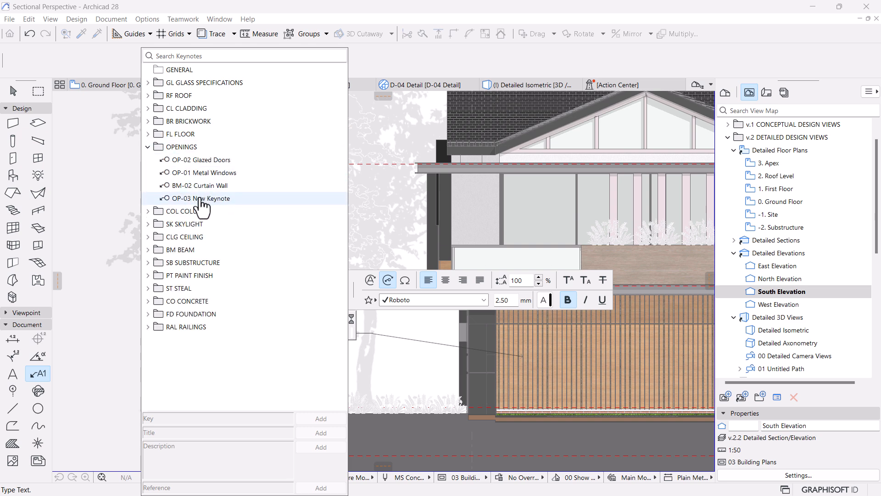
left_click(200, 199)
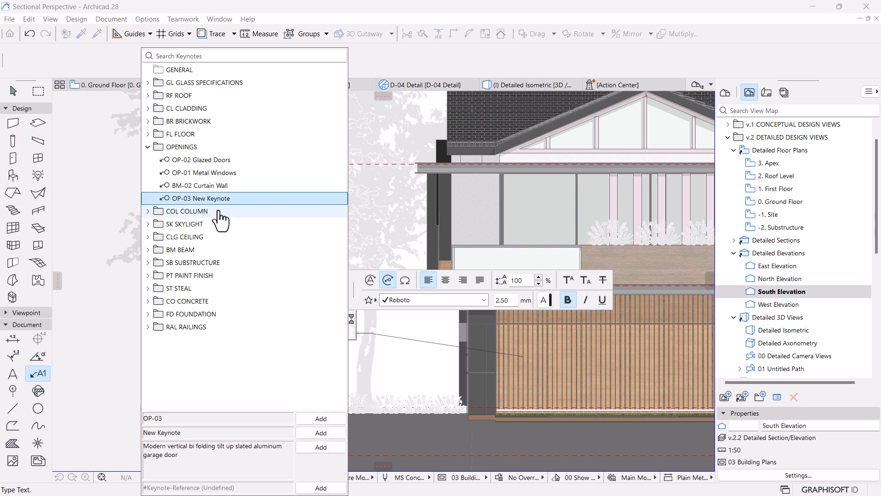
left_click(304, 433)
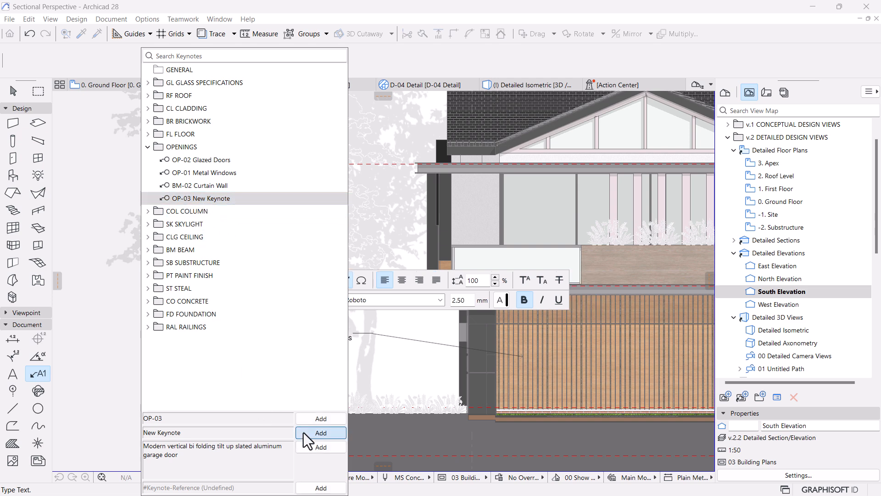
left_click(325, 453)
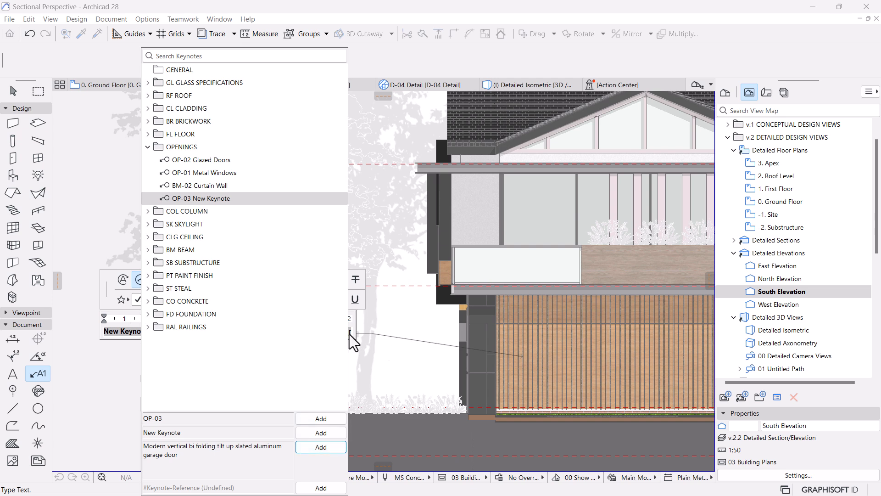
Step: Put the keynote description on its own line below the title in the timber slat label
left_click(113, 324)
left_click(208, 330)
left_click(147, 330)
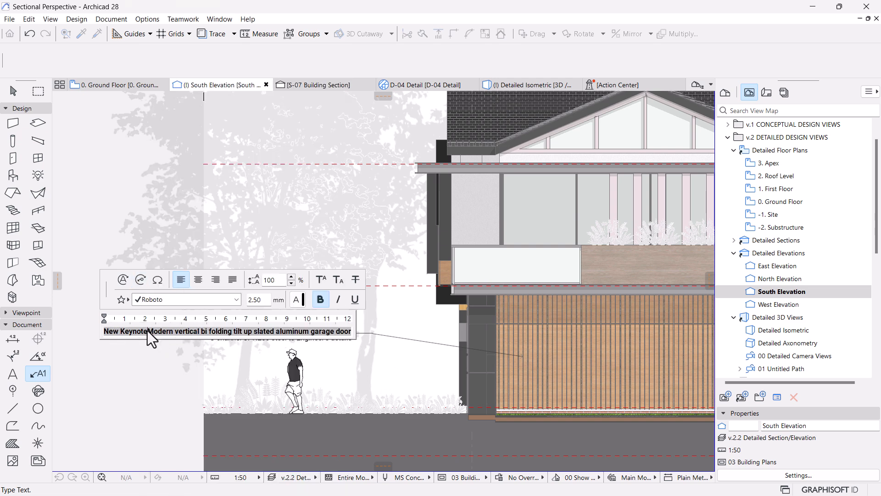
key("Return")
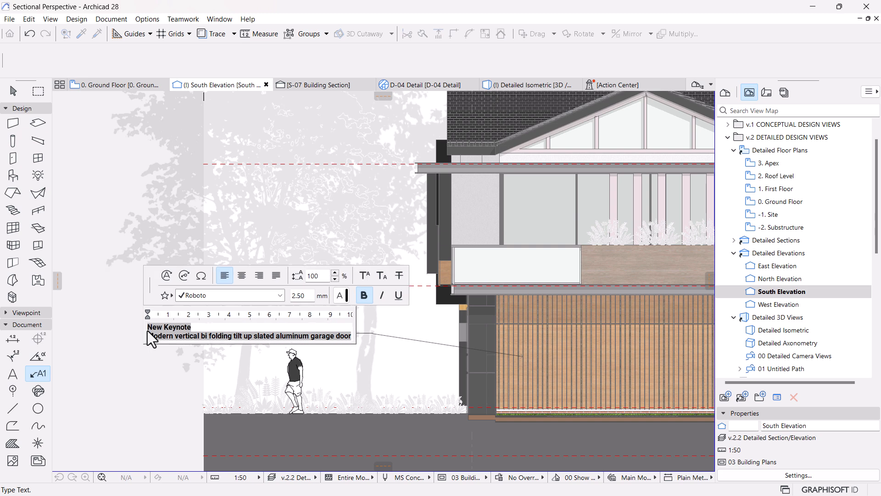
Step: Remove the bold style from the description line of the timber slat label, keeping the title line bold
left_click(351, 337)
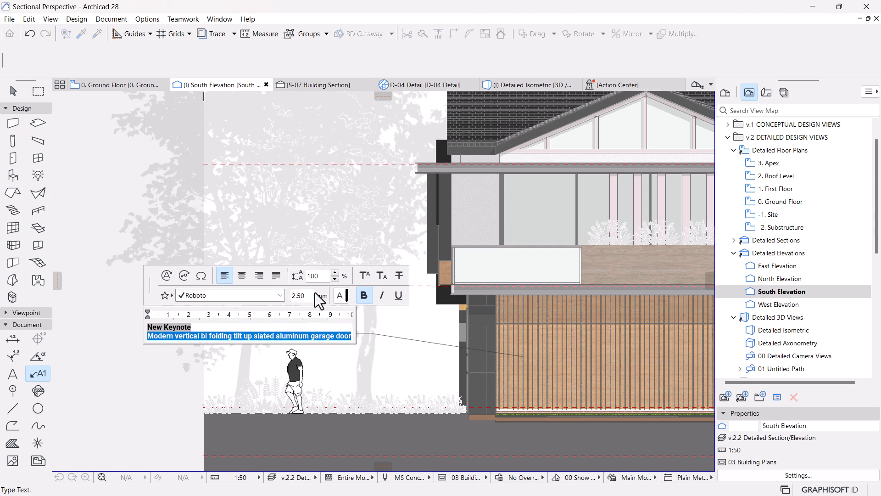
left_click(362, 295)
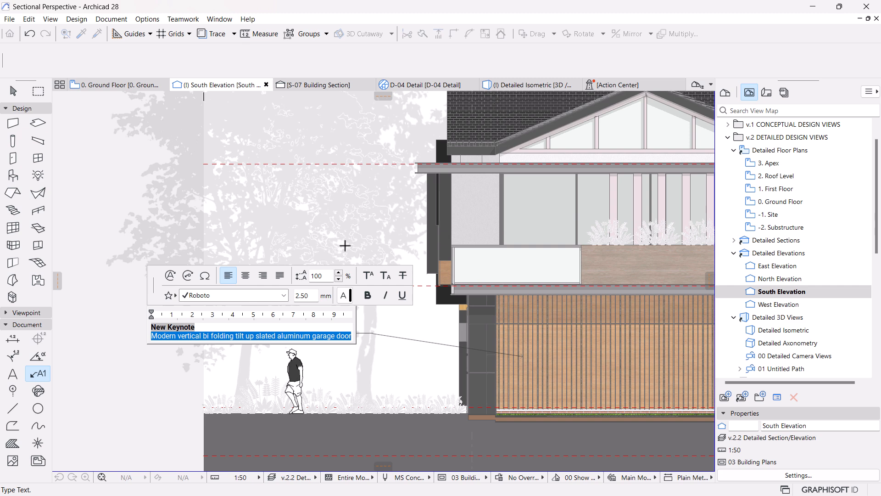
left_click(333, 222)
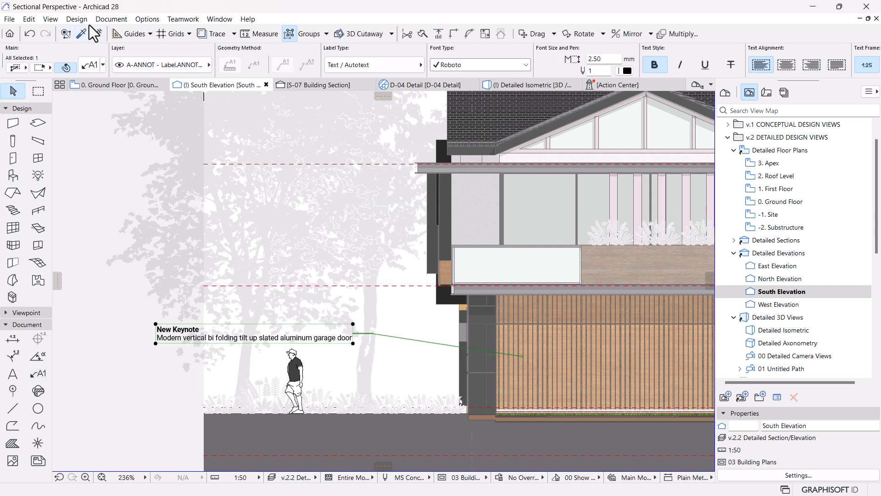
Step: Retitle keynote OP-03 in the OPENINGS folder as "Garage Door"
left_click(111, 19)
left_click(119, 212)
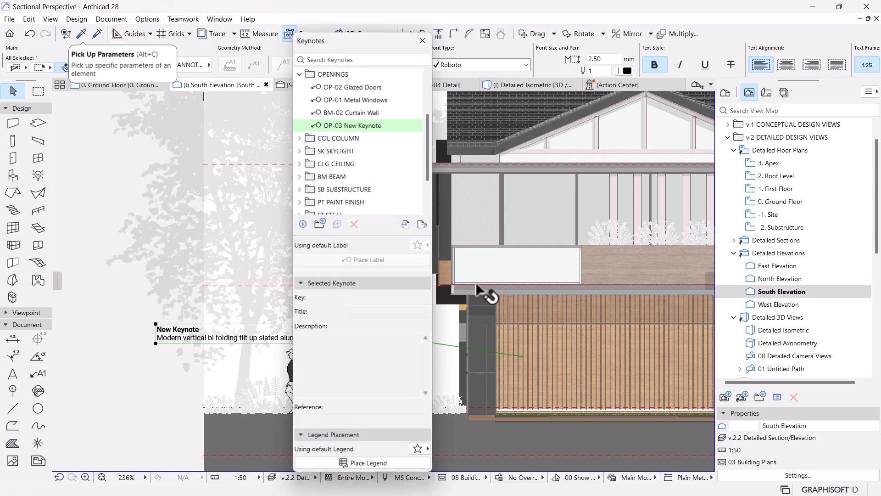
left_click(407, 312)
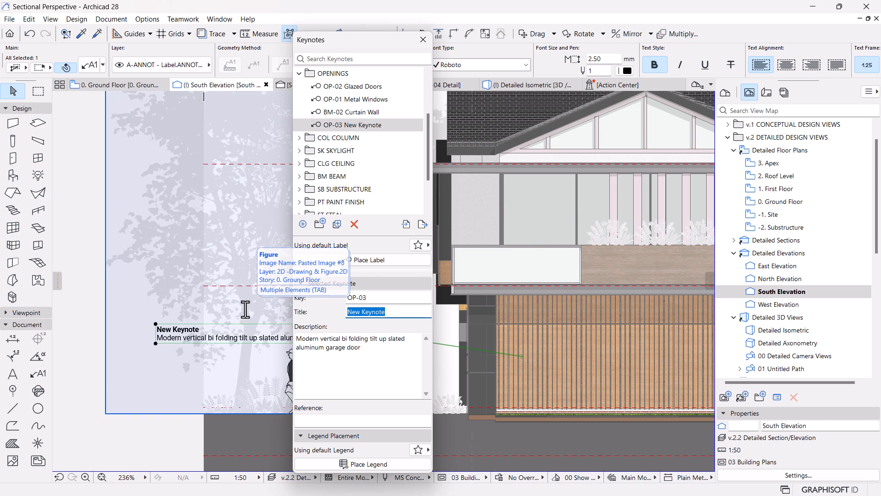
type("Mo")
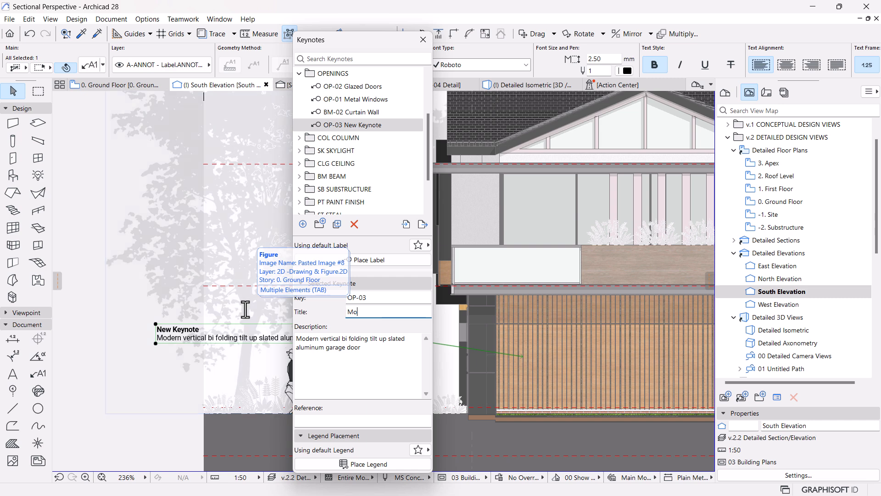
type("rd")
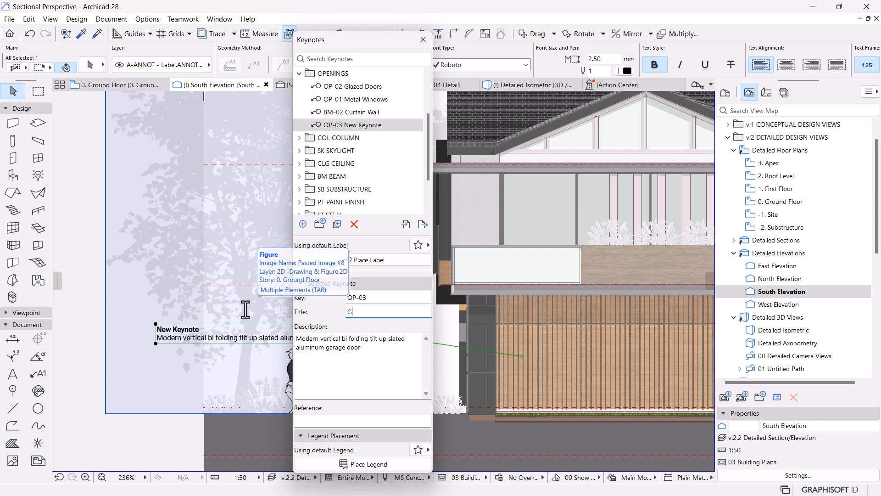
type("Garage Door")
left_click(352, 349)
Step: Extend the OP-03 keynote title to "Wood Coated Metal Garage Door" and close the keynotes
left_click(348, 311)
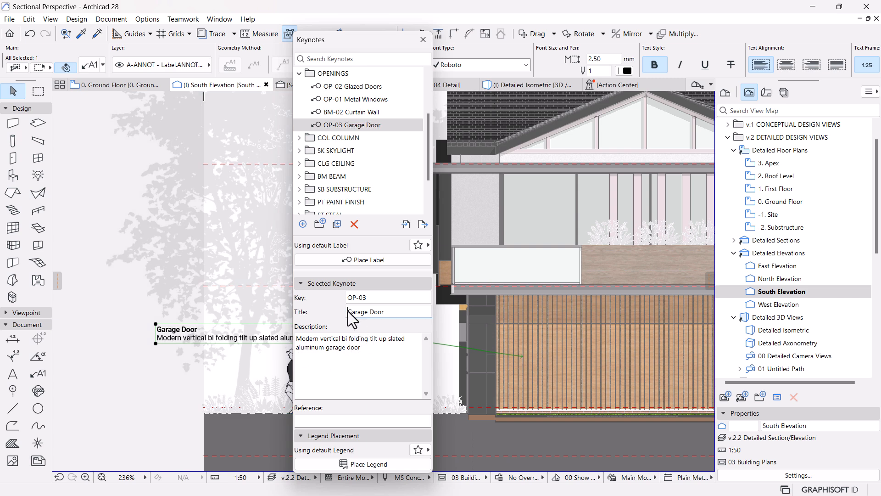
type("Stat")
key("BackSpace")
key("BackSpace")
key("BackSpace")
key("BackSpace")
type("Meta")
type("l ")
type("Wood")
type(" Coated")
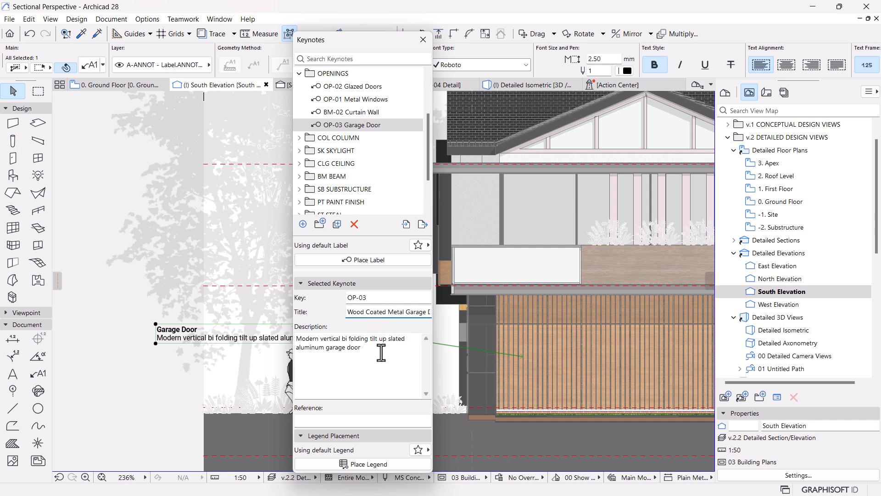
left_click(366, 345)
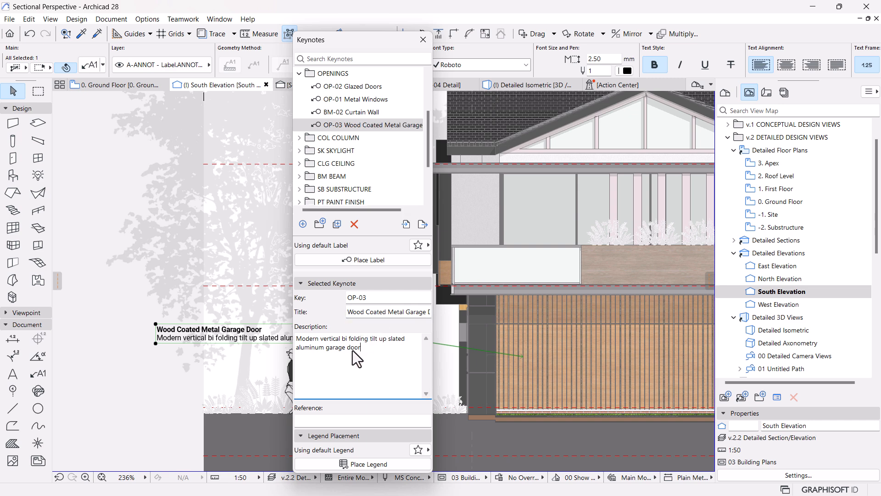
left_click(424, 39)
left_click(320, 325)
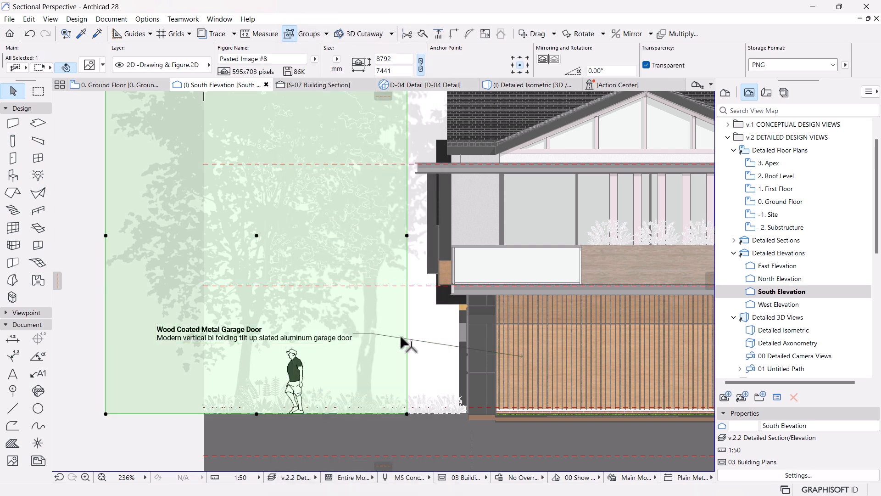
key("Escape")
Step: Set the pointer angle of the garage door label's leader line to 70°
left_click(355, 339)
scroll(354, 339, "down", 4)
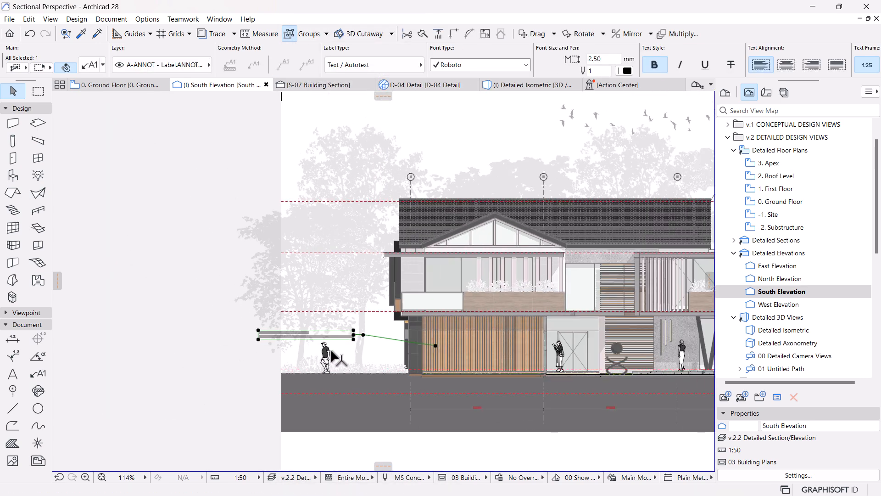
scroll(363, 339, "up", 3)
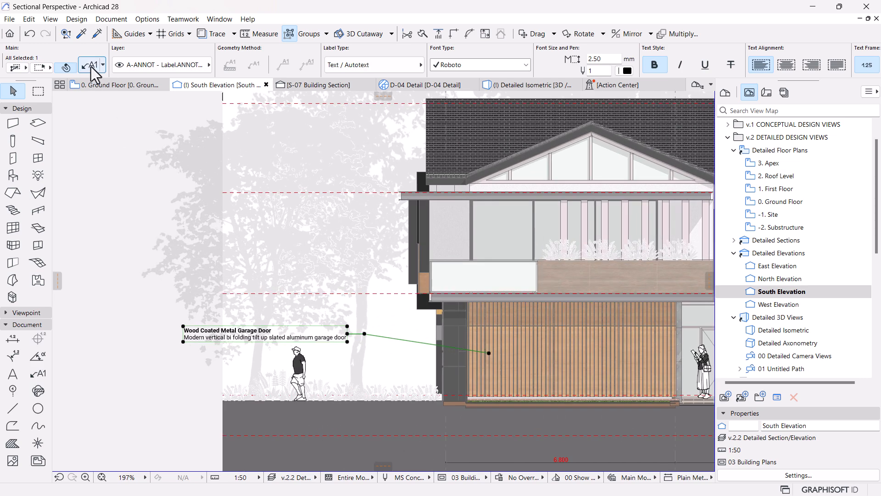
key("ctrl+t")
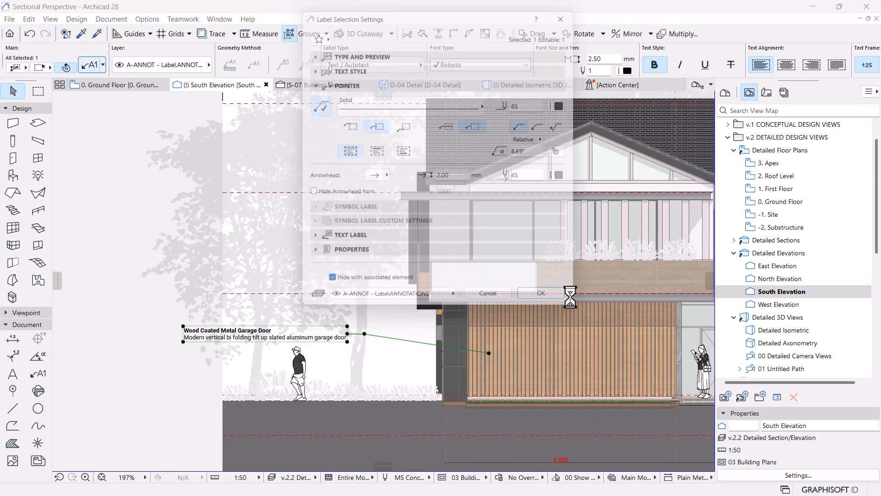
left_click(535, 152)
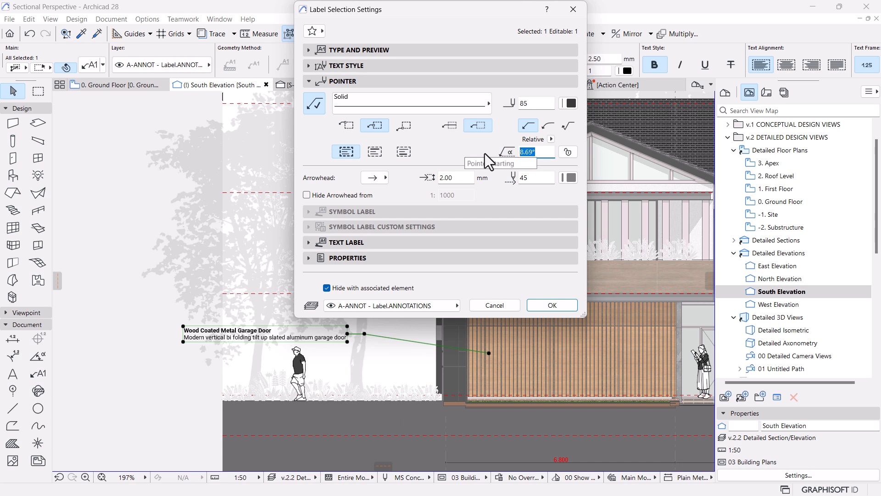
type("70")
key("Return")
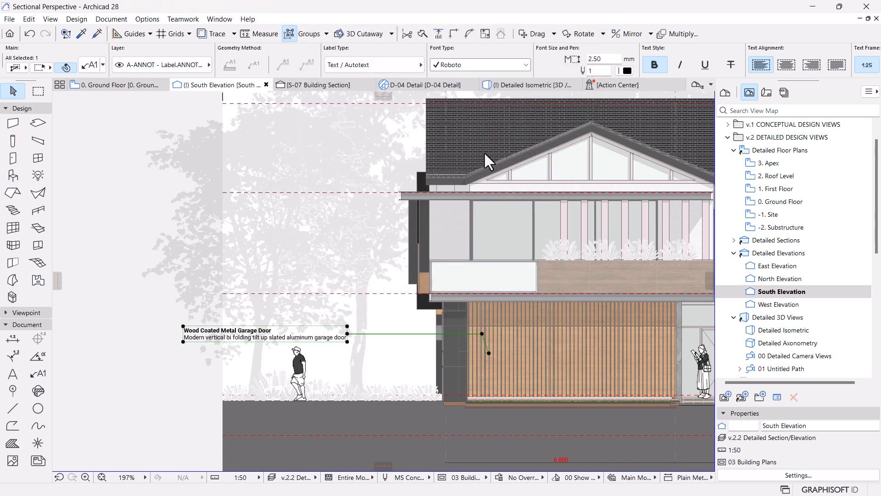
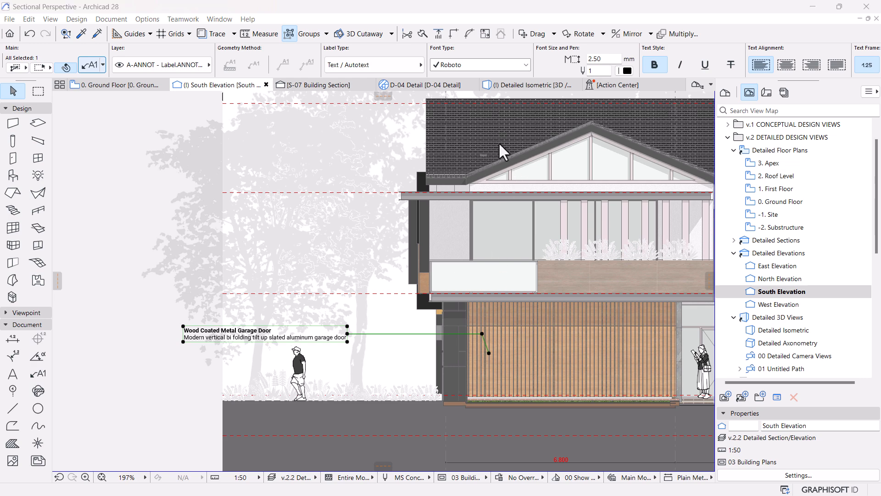
Step: Straighten the garage door label's leader by entering 0 in the label settings, and move the label slightly up the door
key("ctrl+t")
type("0")
key("Return")
left_click(373, 352)
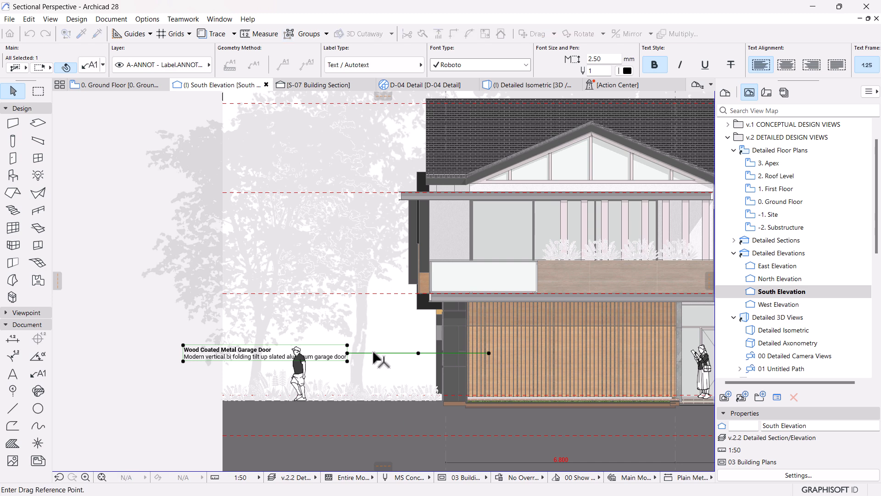
left_click(374, 335)
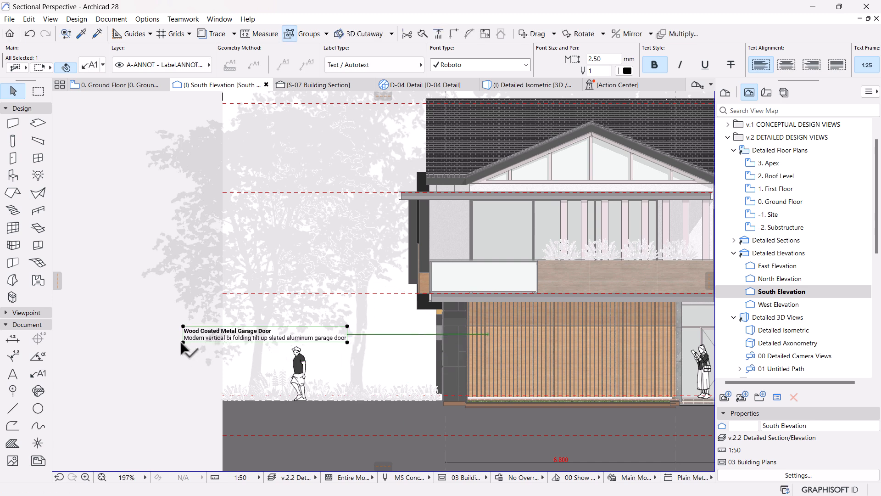
Step: Narrow the garage door label's text box from its left side to a width of about 3400 so the description wraps
left_click(183, 342)
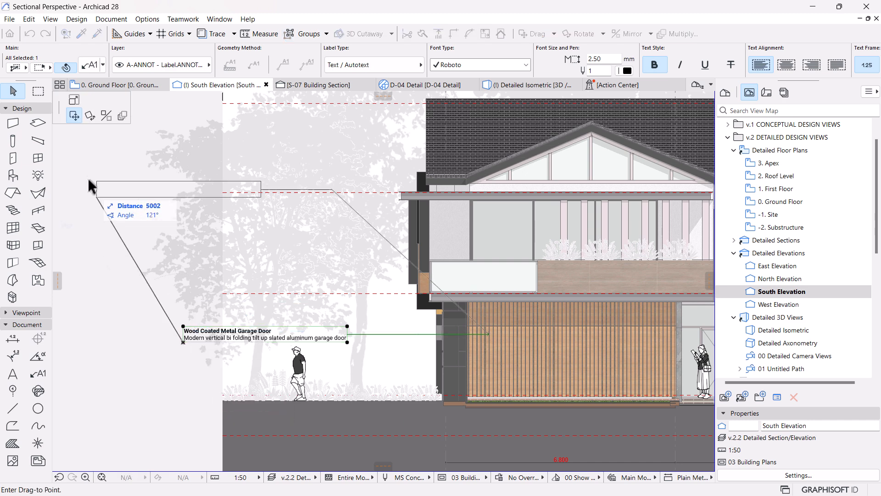
left_click(75, 100)
left_click(229, 342)
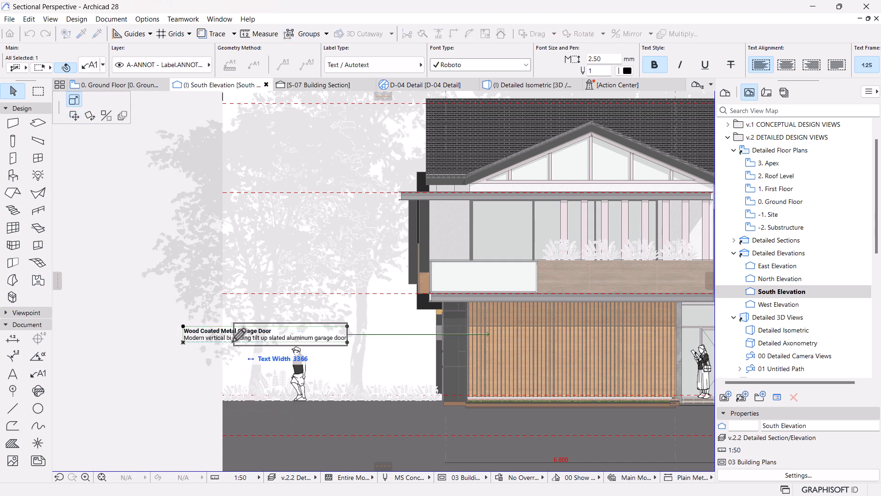
left_click(125, 371)
scroll(186, 393, "down", 2)
middle_click_drag(189, 392, 196, 392)
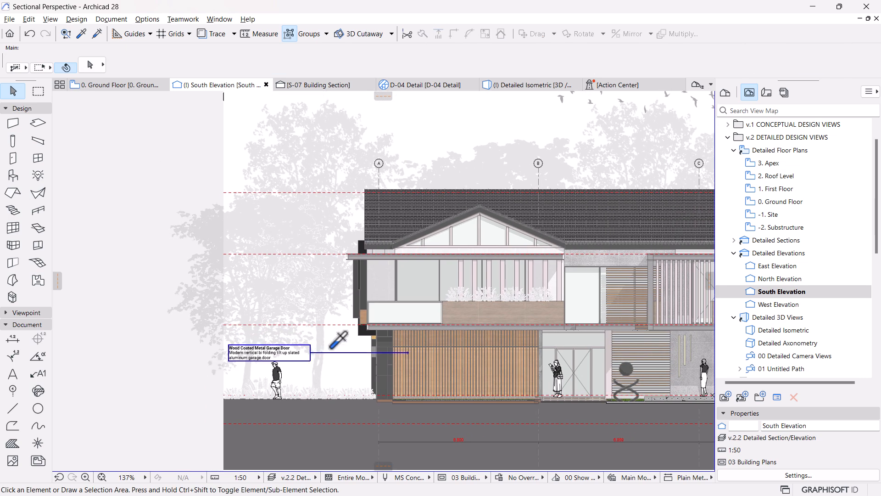
Step: Pick up the garage door label's settings and attach a new label to the white balcony railing panel above the garage
left_click(315, 353, "alt")
left_click(382, 313)
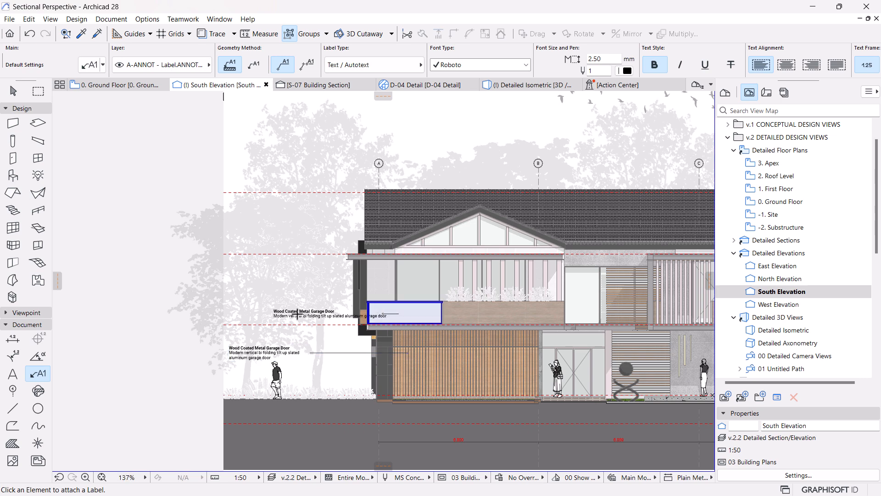
key("Escape")
scroll(296, 316, "down", 1)
middle_click_drag(406, 355, 451, 339)
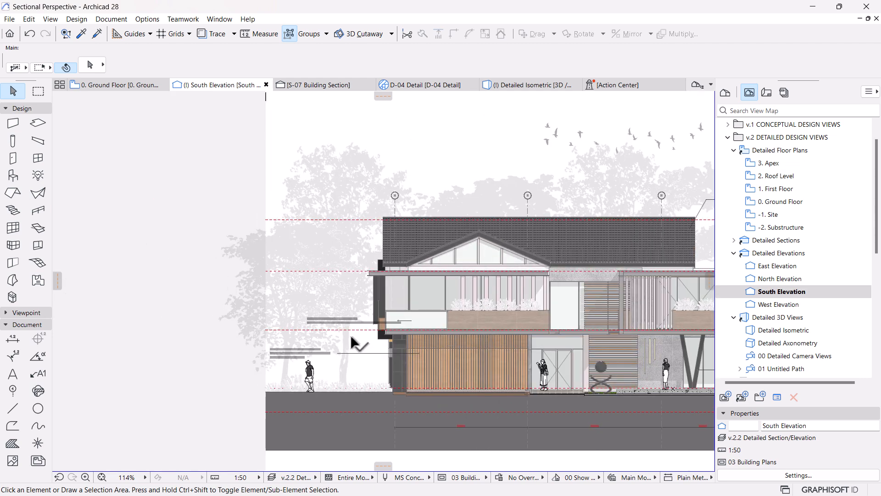
Step: Move the railing label's text horizontally out of the building, to roughly above the start of the garage door label
scroll(288, 327, "up", 4)
left_click(356, 303)
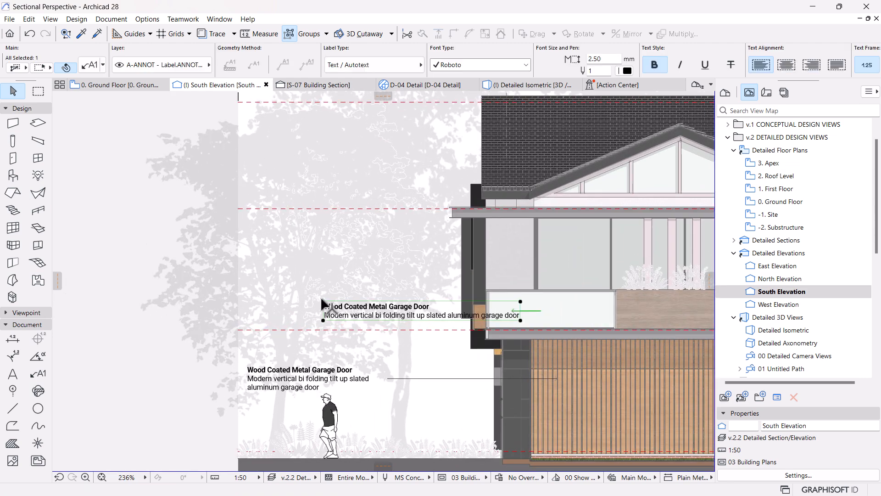
left_click(323, 304)
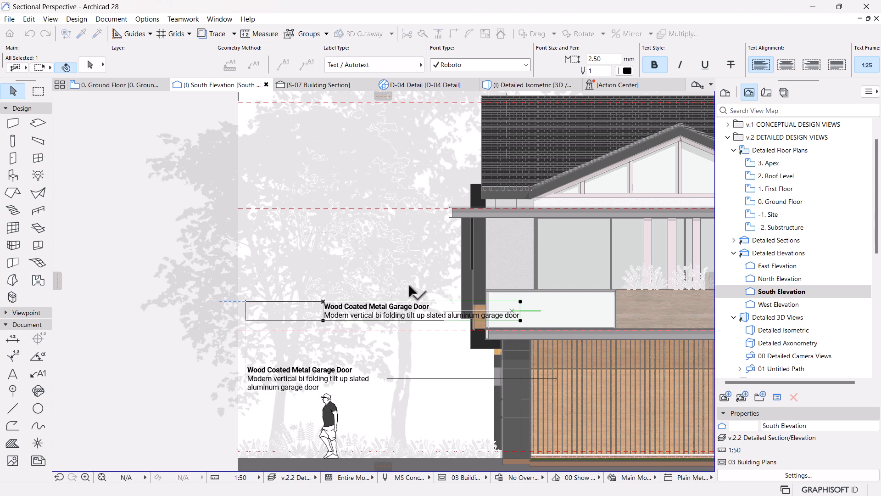
left_click(246, 304)
Step: Replace the railing label's text with the title and description of keynote RAL-01 Glazed Railings
double_click(298, 315)
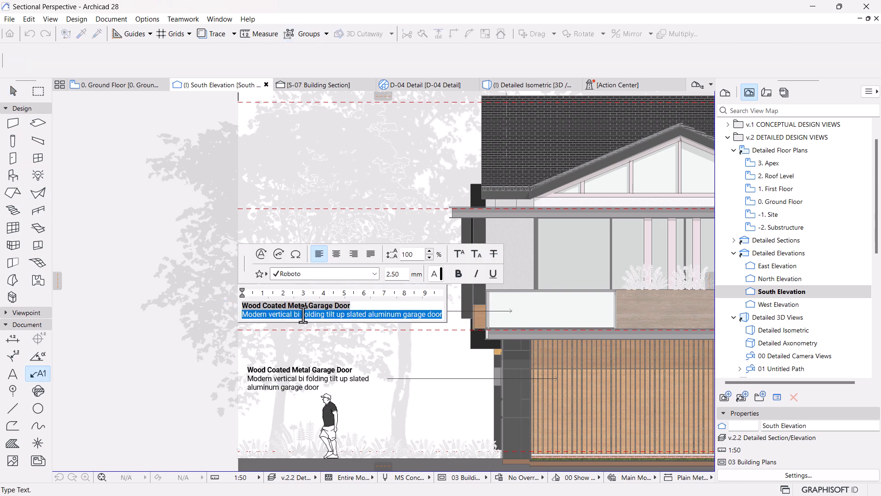
key("BackSpace")
key("BackSpace")
key("BackSpace")
left_click(479, 257)
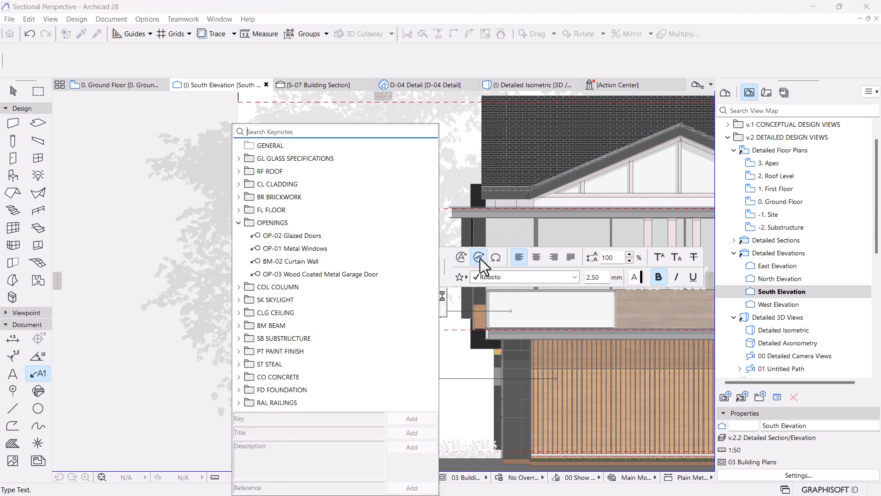
left_click(238, 223)
left_click(238, 351)
left_click(257, 364)
left_click(411, 437)
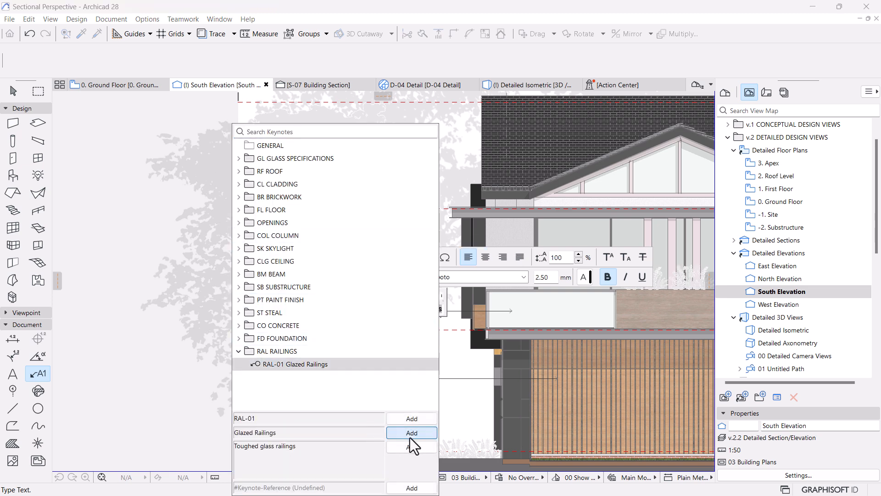
left_click(410, 450)
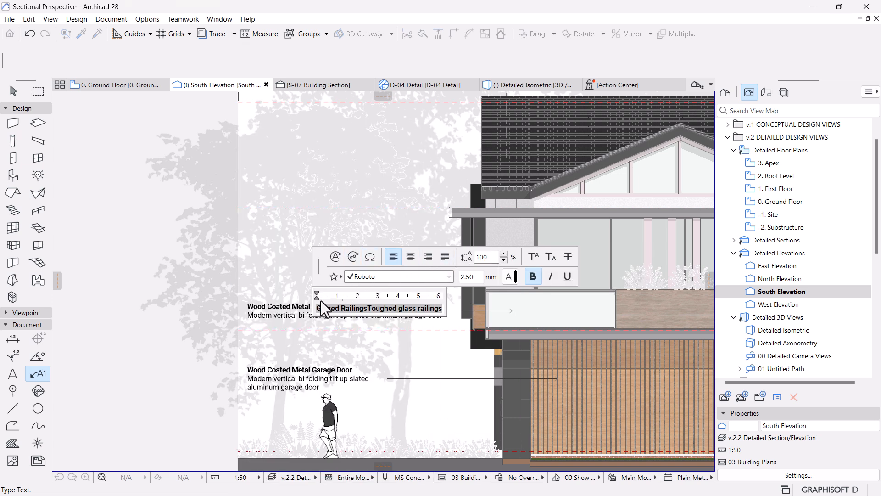
Step: Put the description "Toughed glass railings" on its own line below the title and remove its bold formatting
left_click(366, 308)
key("Return")
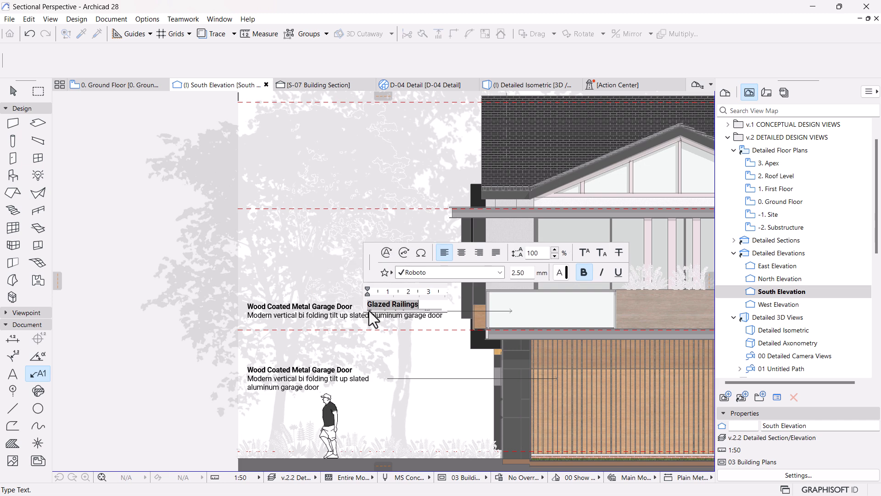
left_click(442, 313, "shift")
left_click(584, 273)
left_click(298, 318)
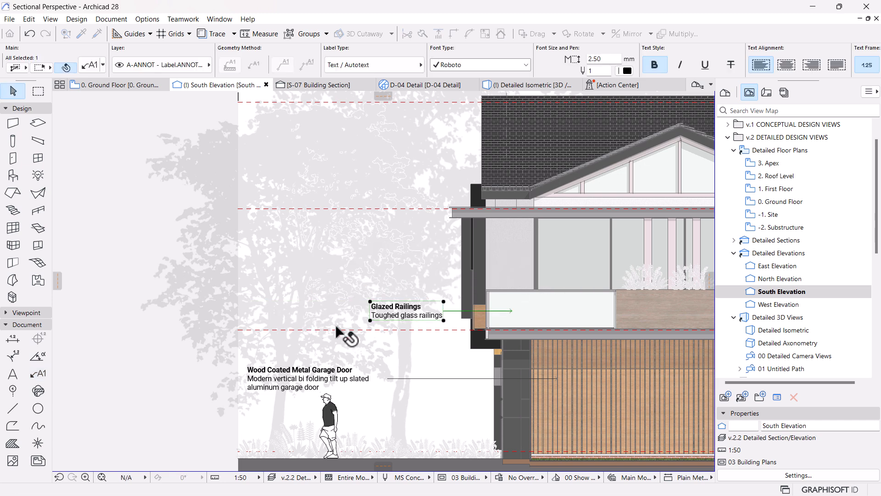
Step: Move the Glazed Railings label's text sideways until its left edge aligns with the garage door label
left_click(370, 320)
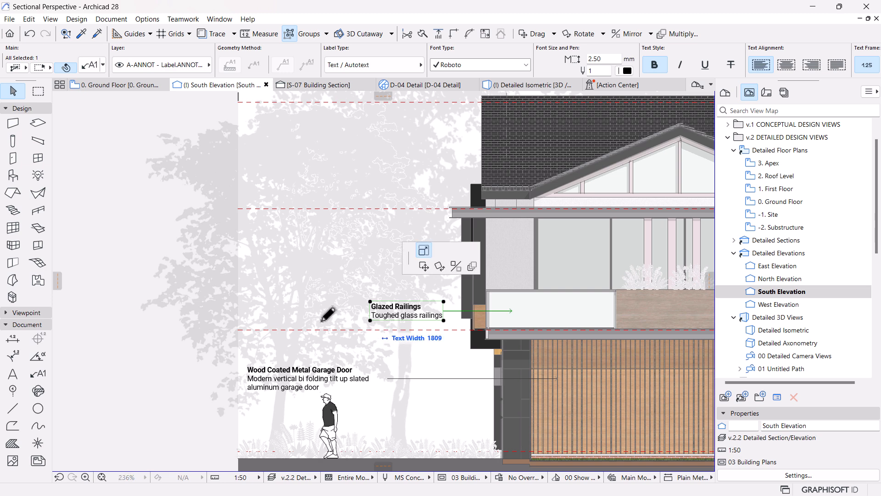
left_click(74, 116)
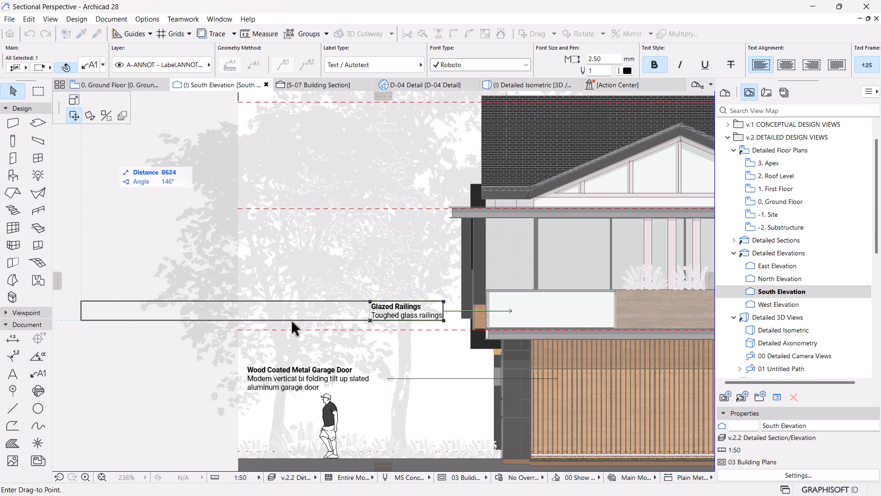
left_click(246, 373)
Step: Pick up the Glazed Railings label's settings and attach another label to the upper-floor window above the railing
scroll(202, 276, "down", 2)
middle_click_drag(211, 277, 204, 334)
left_click(298, 354)
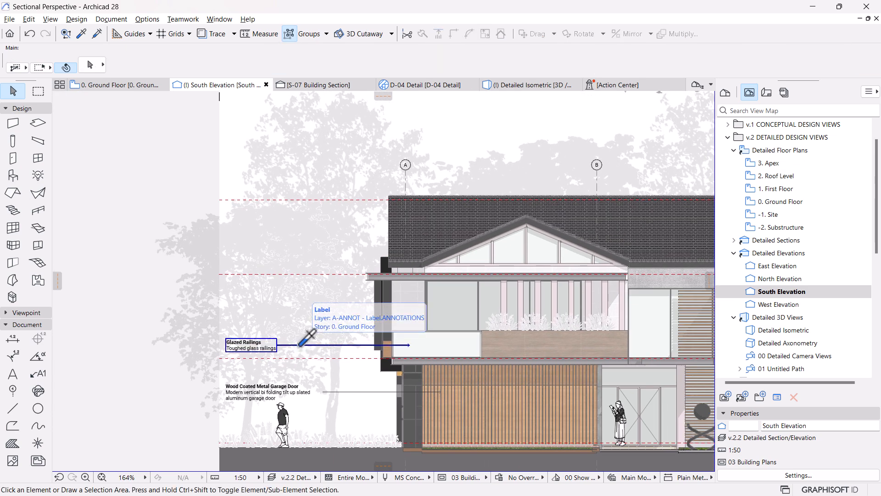
left_click(305, 344, "alt")
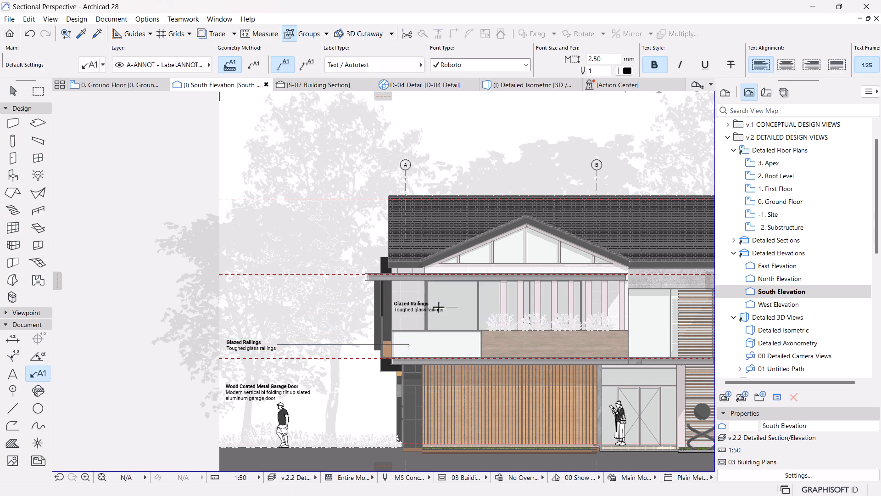
key("Escape")
left_click(403, 305)
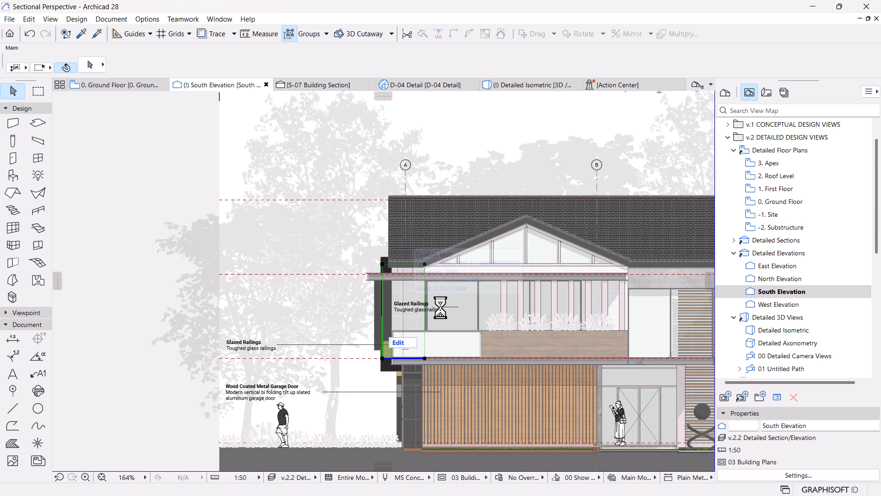
left_click(441, 308)
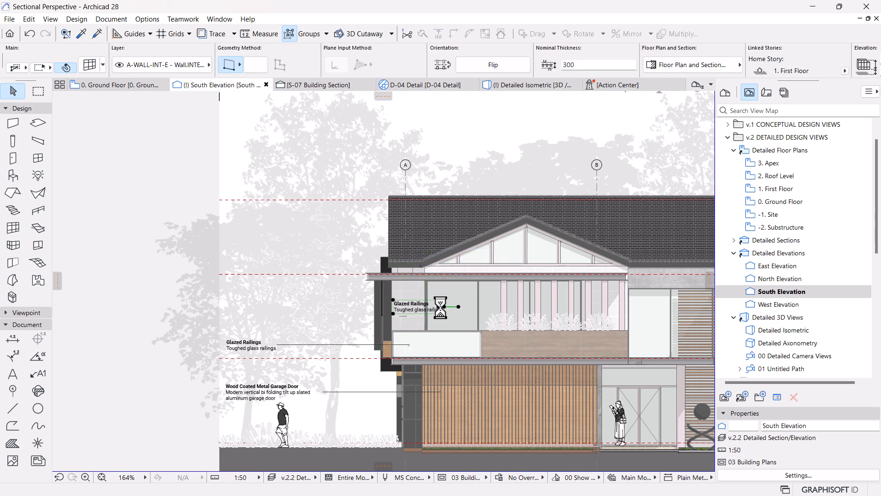
left_click(394, 312)
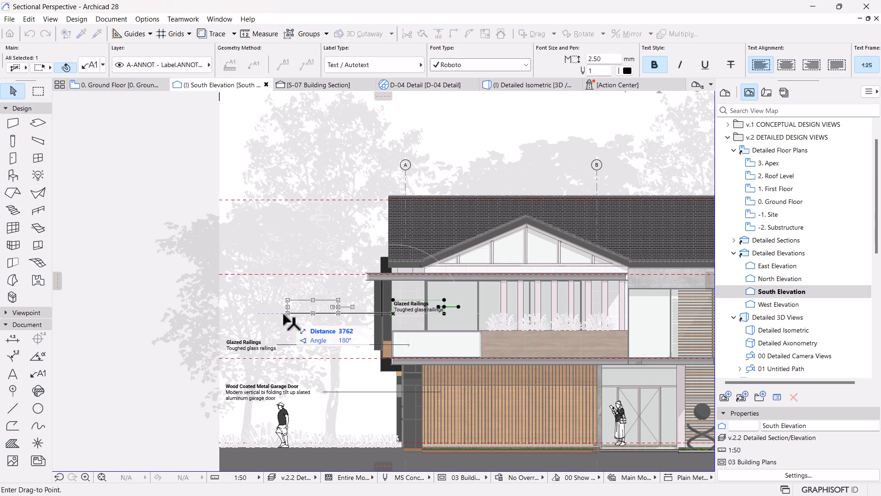
key("Escape")
key("Escape")
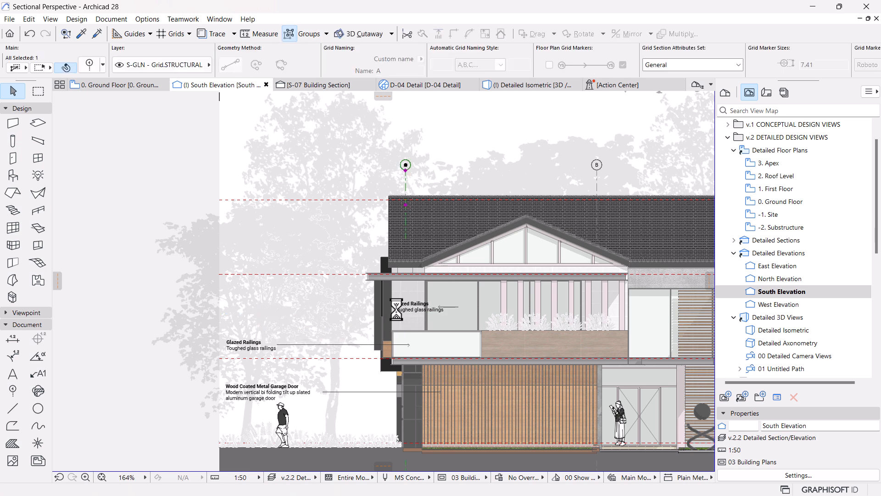
left_click(396, 310)
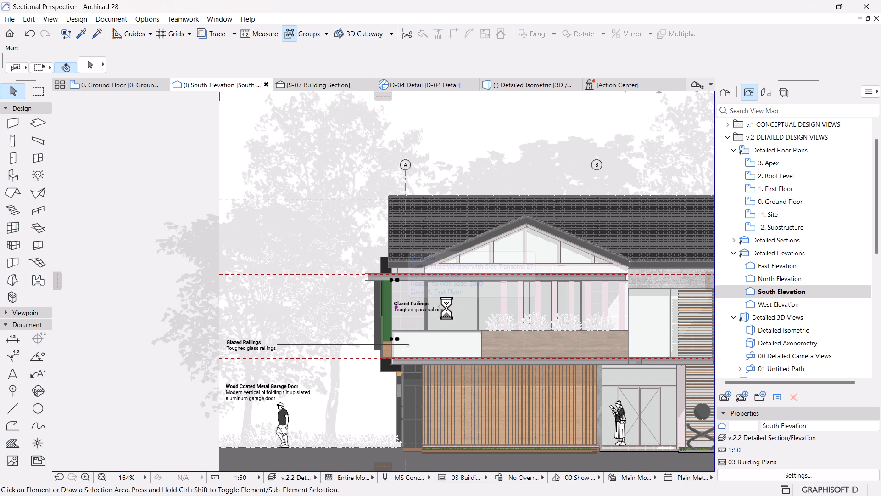
left_click(446, 308)
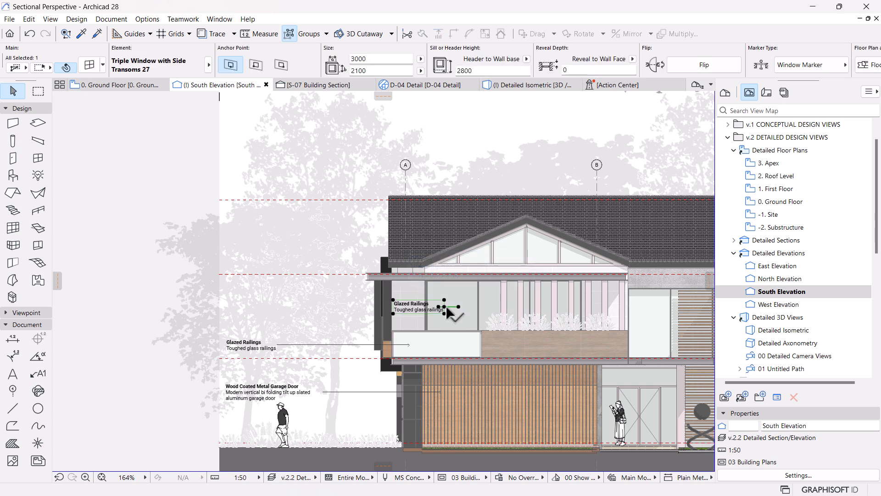
key("Escape")
left_click(406, 301)
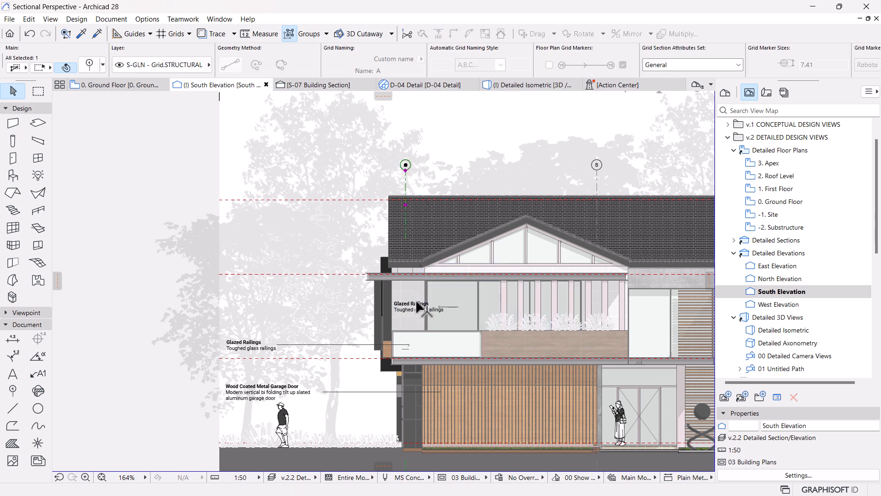
key("Escape")
Step: Move the window label's text horizontally outside the building, aligning its left edge with the two labels below
left_click(415, 307)
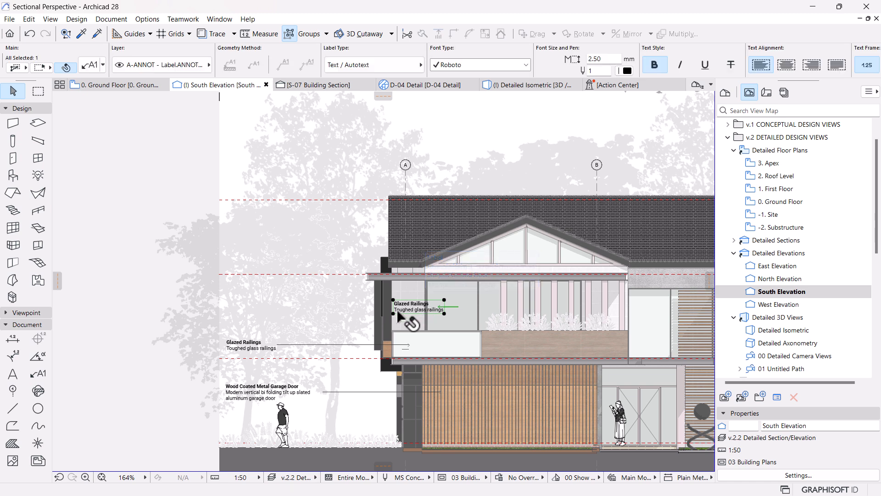
left_click(393, 313)
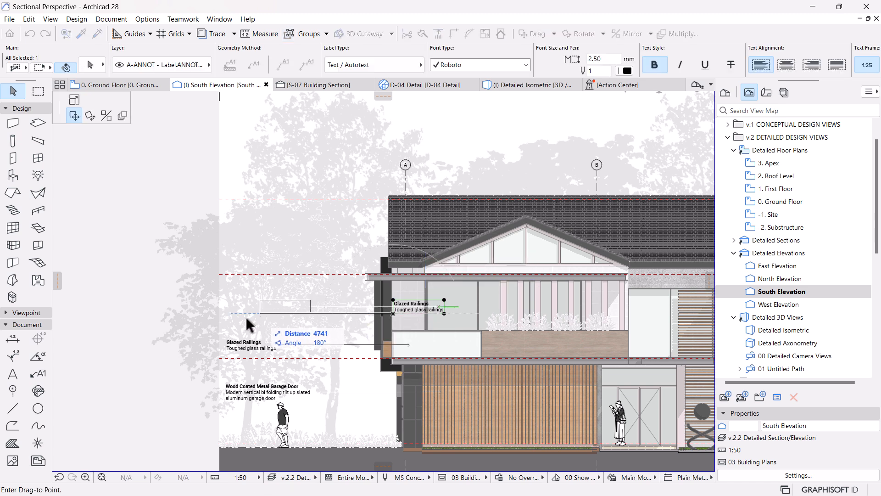
left_click(226, 312)
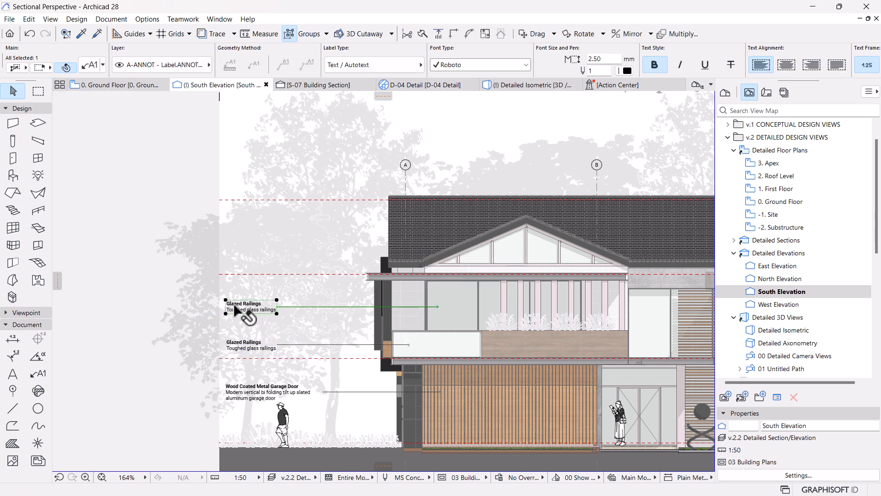
Step: Replace the window label's text with the title and description of keynote RAL-01 Glazed Railings from the RAL RAILINGS folder
triple_click(241, 309)
key("BackSpace")
key("BackSpace")
key("BackSpace")
key("BackSpace")
key("BackSpace")
key("BackSpace")
key("BackSpace")
key("BackSpace")
key("BackSpace")
key("BackSpace")
key("BackSpace")
key("BackSpace")
key("BackSpace")
key("BackSpace")
key("BackSpace")
key("BackSpace")
key("BackSpace")
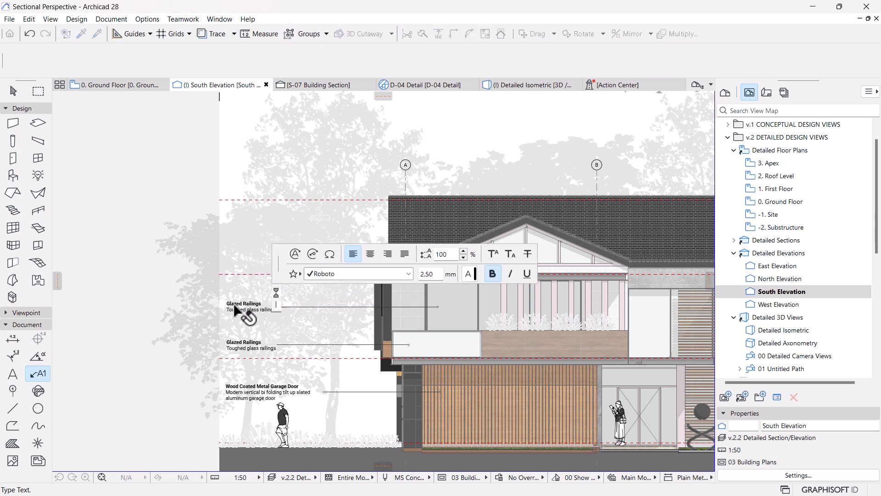
left_click(307, 255)
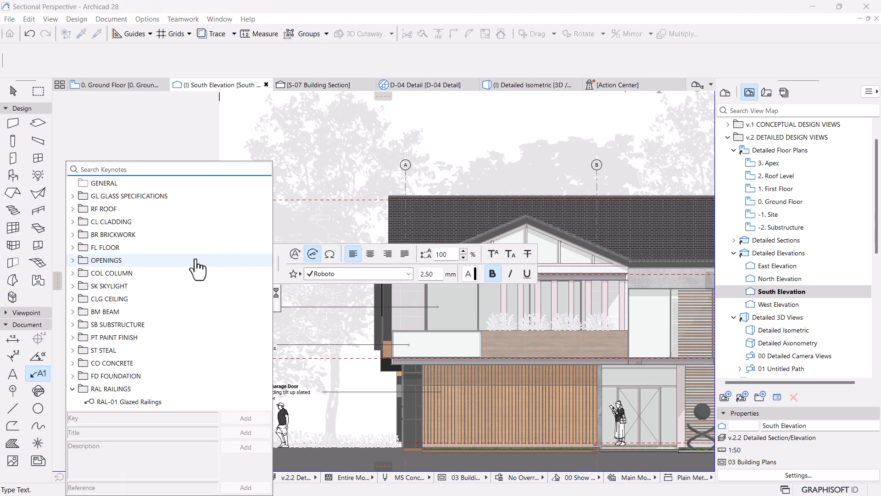
double_click(111, 390)
left_click(112, 403)
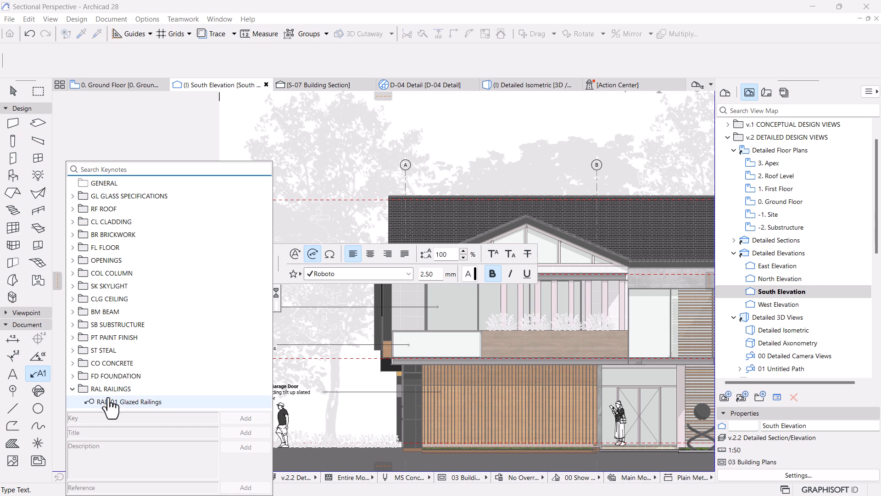
left_click(235, 431)
left_click(240, 441)
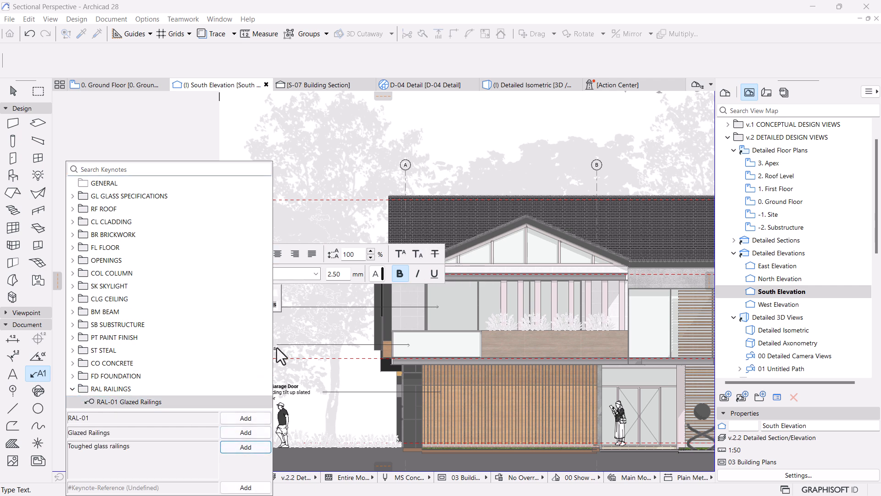
Step: Replace the upper-floor window label's text with the title and description of keynote OP-01 Metal Windows from the OPENINGS folder
left_click(276, 293)
key("BackSpace")
key("BackSpace")
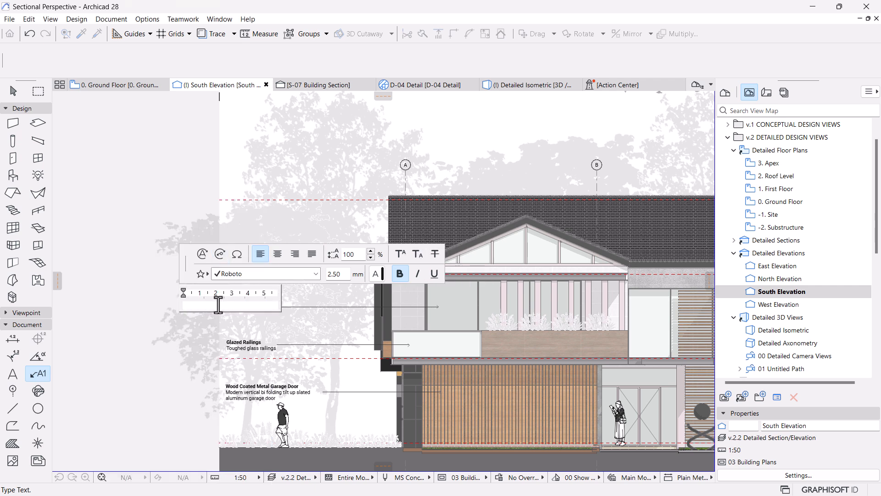
left_click(221, 305)
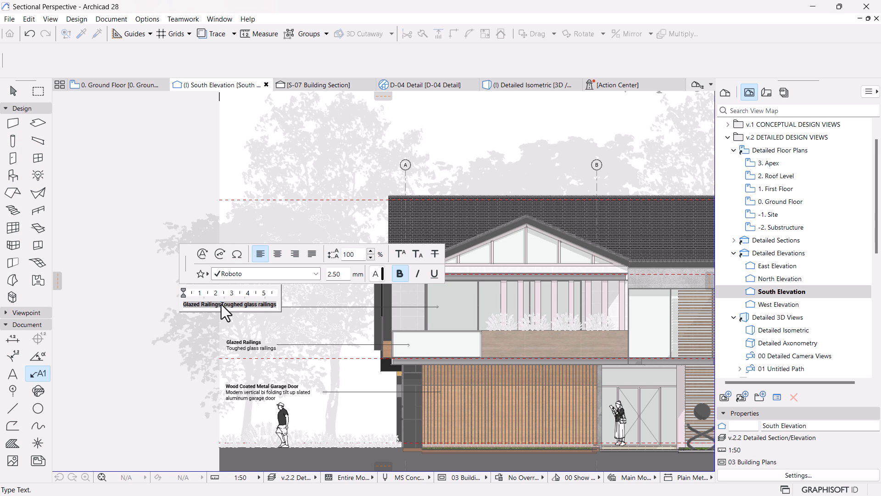
key("BackSpace")
key("BackSpace")
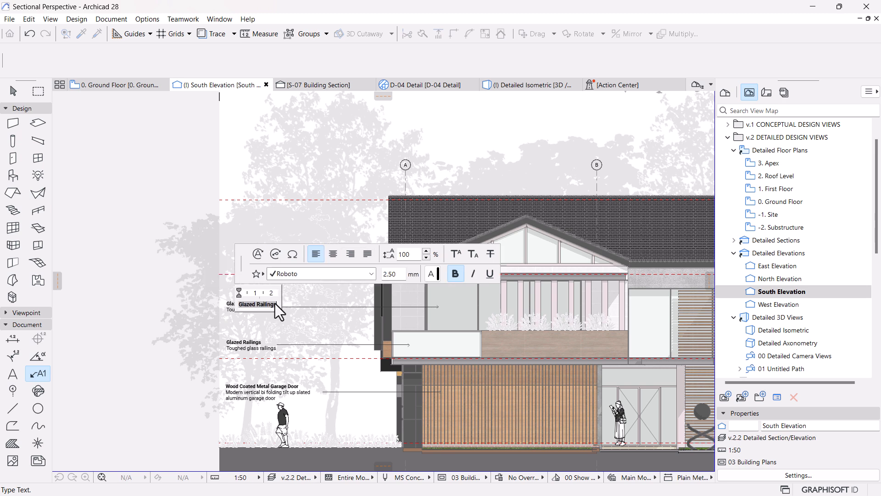
left_click(314, 254)
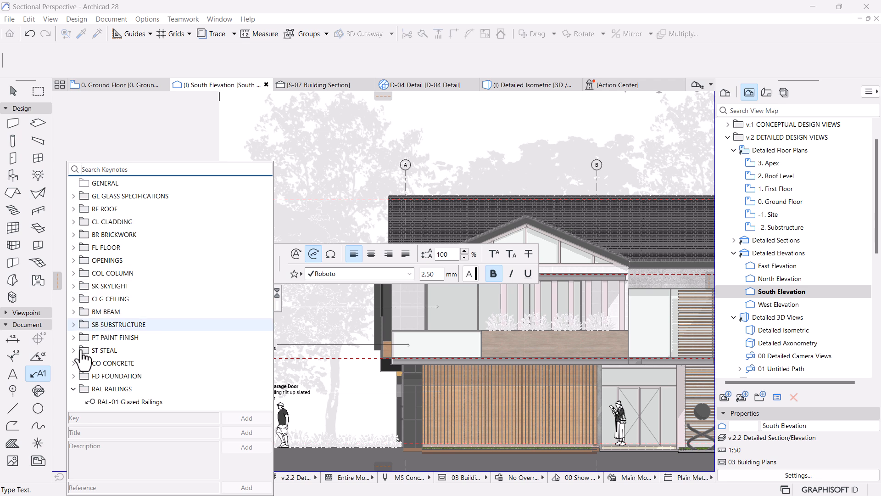
left_click(73, 389)
left_click(74, 260)
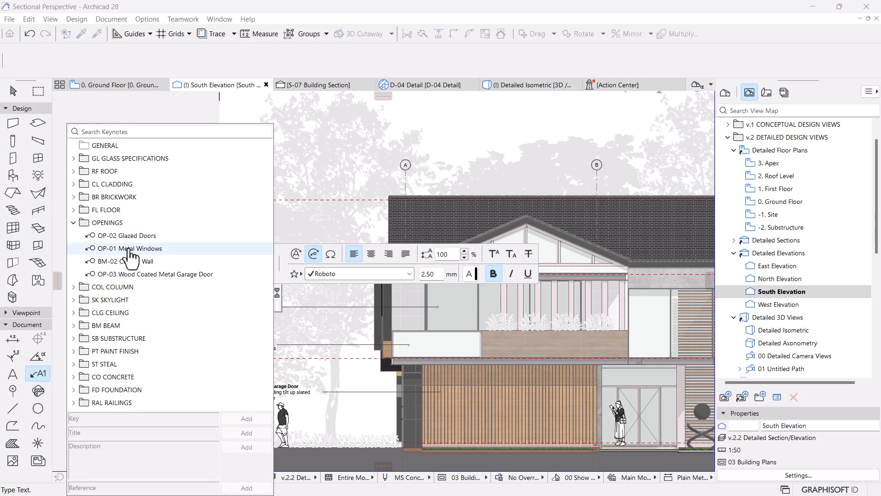
left_click(130, 249)
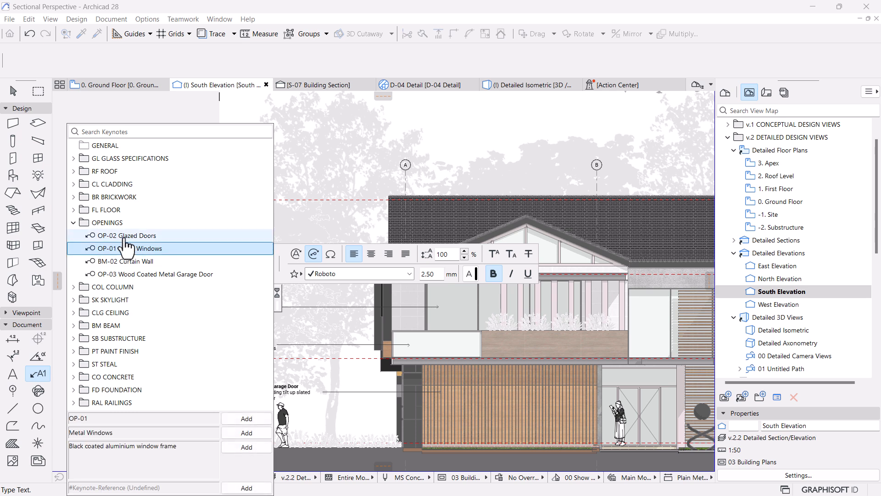
left_click(232, 435)
left_click(241, 447)
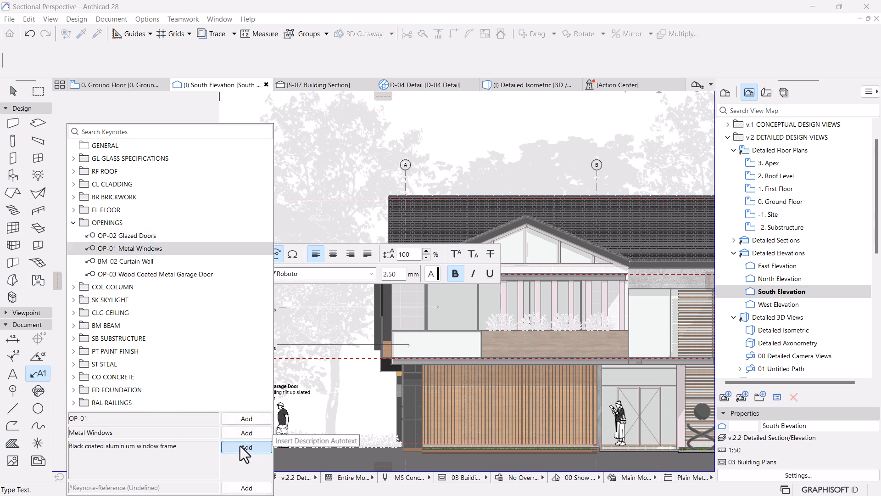
Step: Put the Metal Windows label's description on its own line below the title and make that line non-bold
left_click(277, 291)
left_click(179, 305)
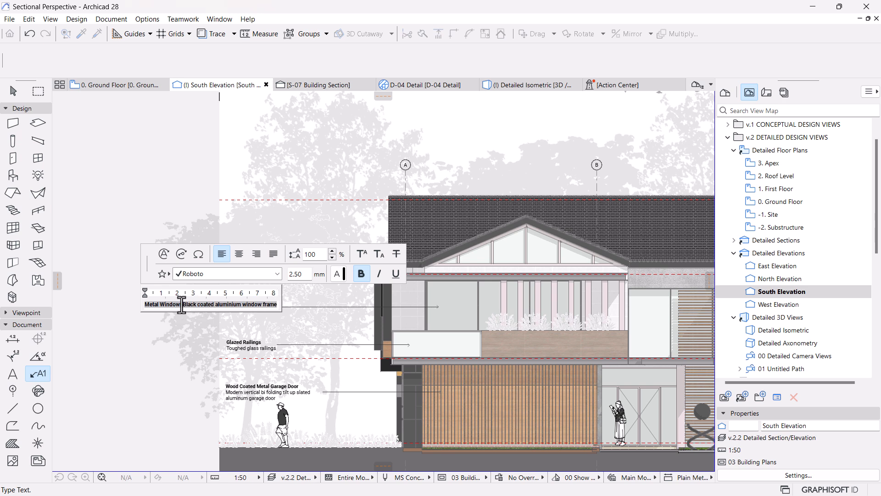
key("Return")
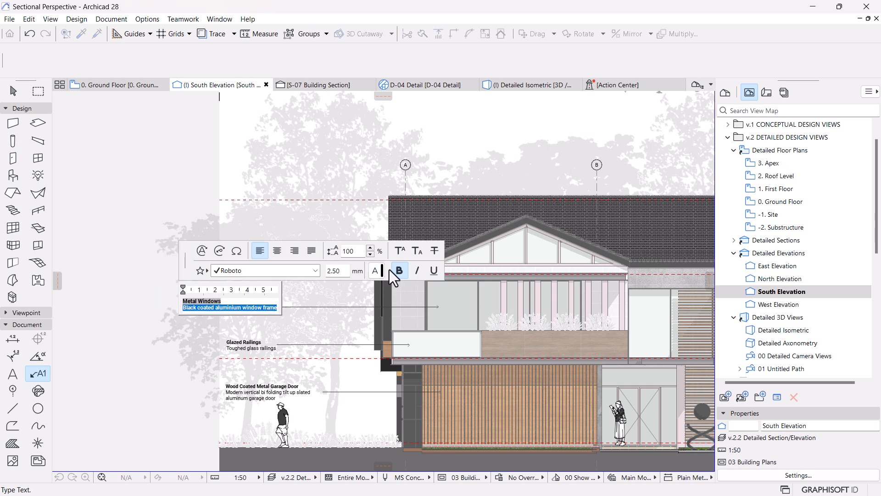
left_click(399, 272)
left_click(136, 331)
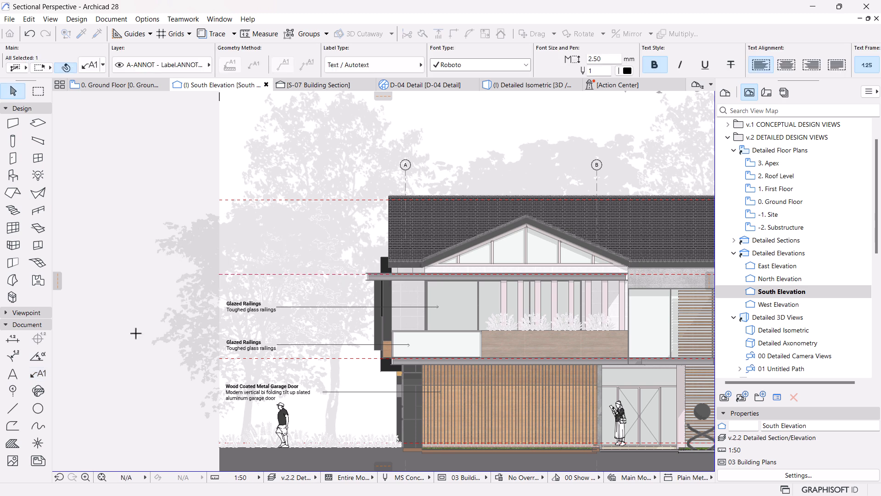
Step: Move the Metal Windows label's text horizontally until its left edge aligns with the Glazed Railings label below
left_click(190, 311)
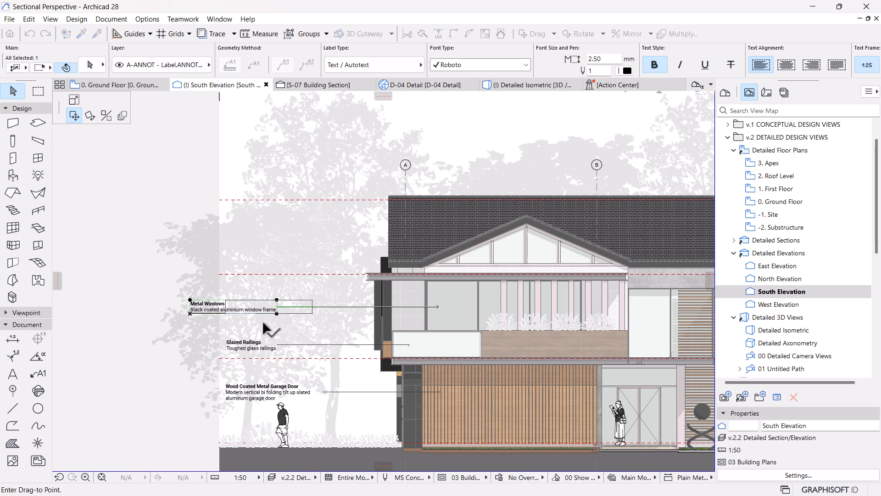
left_click(227, 342)
middle_click_drag(235, 242, 274, 288)
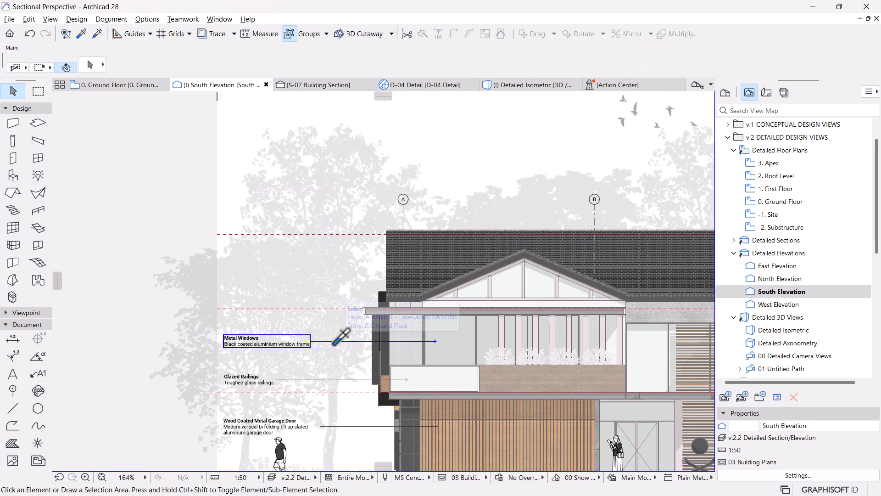
Step: Pick up the Metal Windows label's settings, attach another label to the beam edge above the window, and move its text further outside the building
left_click(335, 342, "alt")
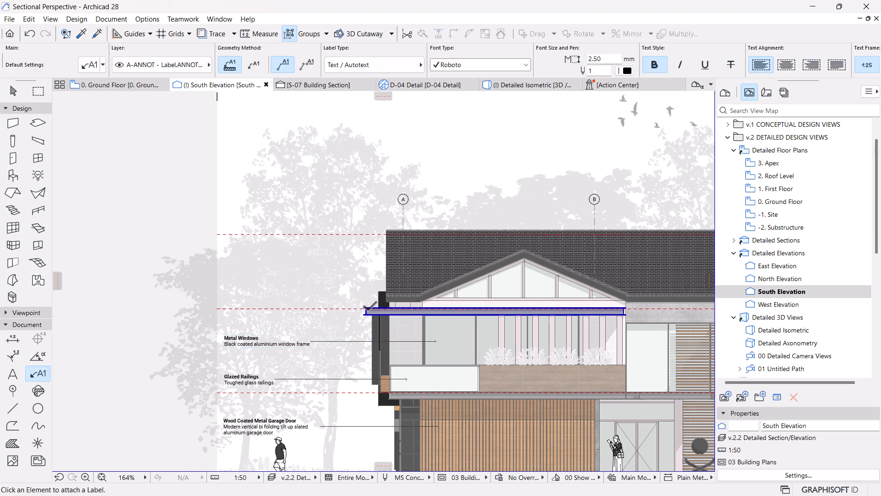
left_click(367, 310)
key("Escape")
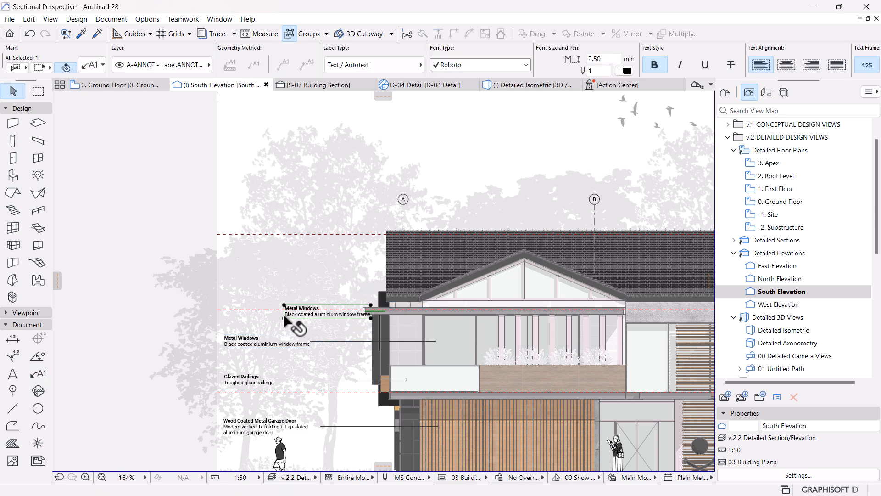
left_click_drag(284, 318, 230, 315)
Step: Replace the beam label's text with the title and description of keynote ST-09 Steel UPN200 from the ST STEAL folder
double_click(231, 316)
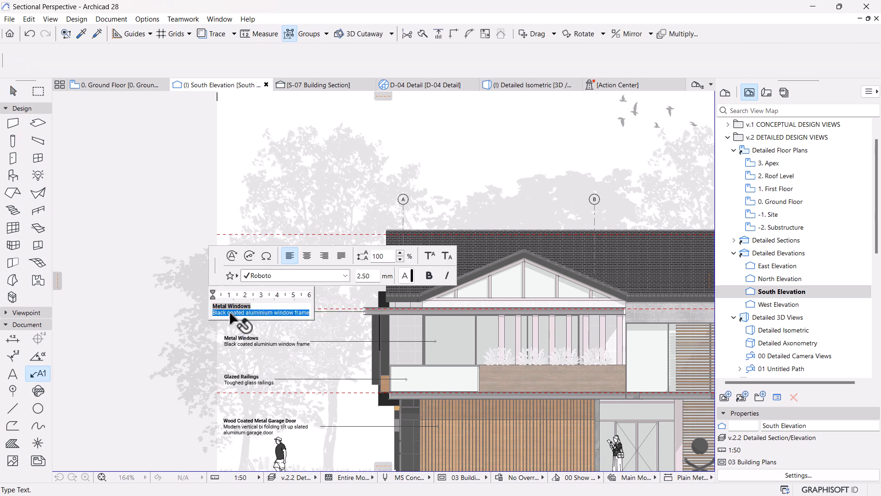
left_click(281, 308)
left_click(346, 259)
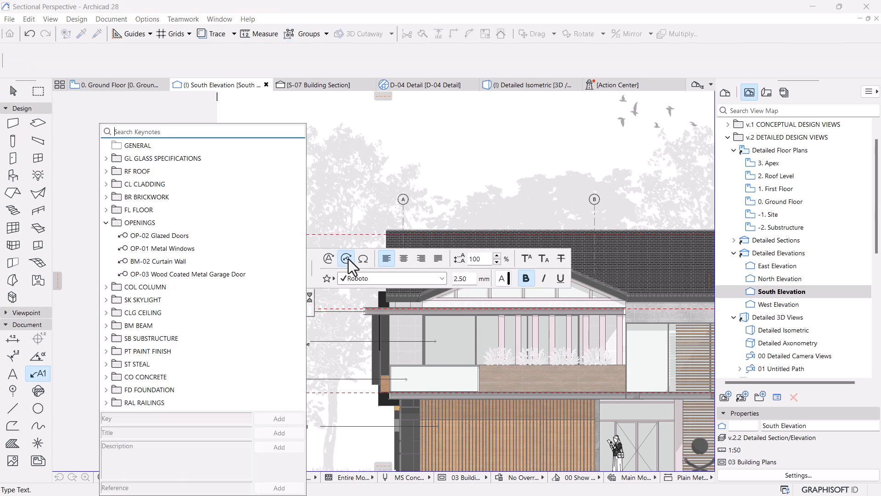
left_click(108, 223)
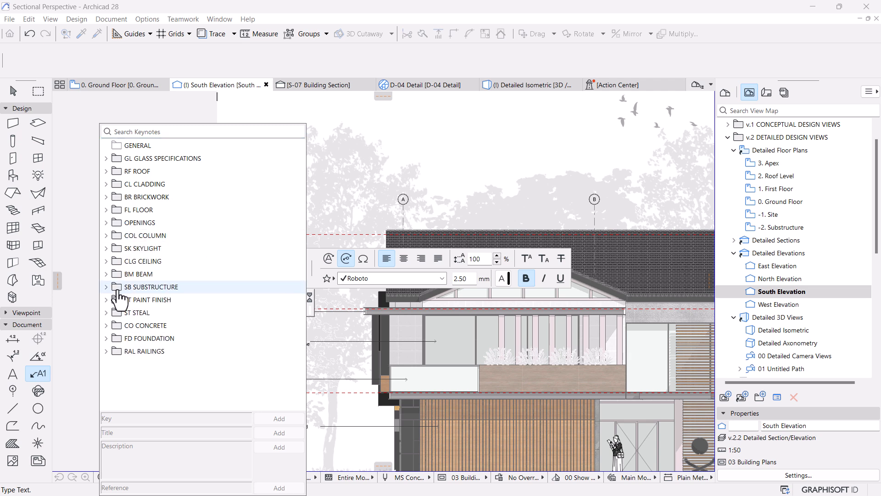
left_click(107, 313)
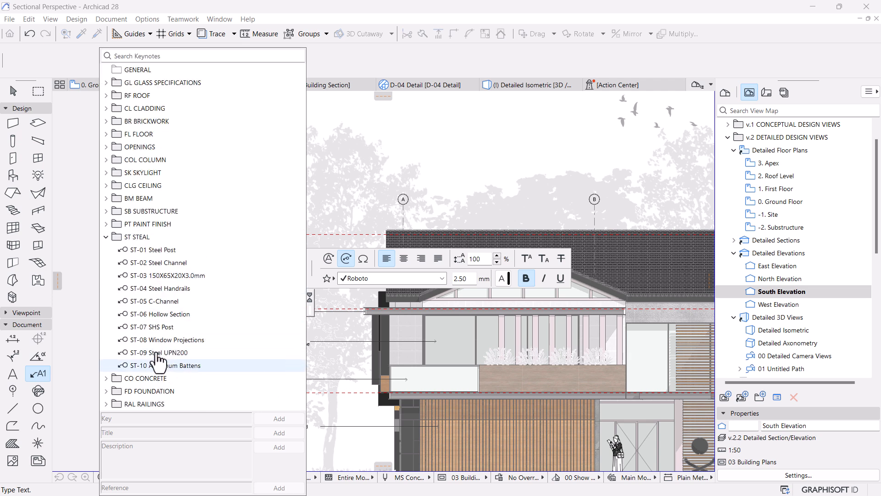
left_click(150, 353)
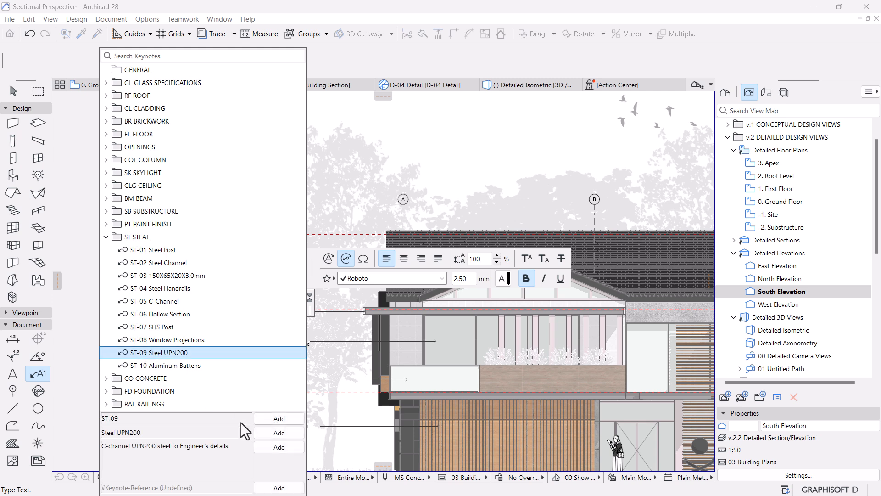
left_click(274, 446)
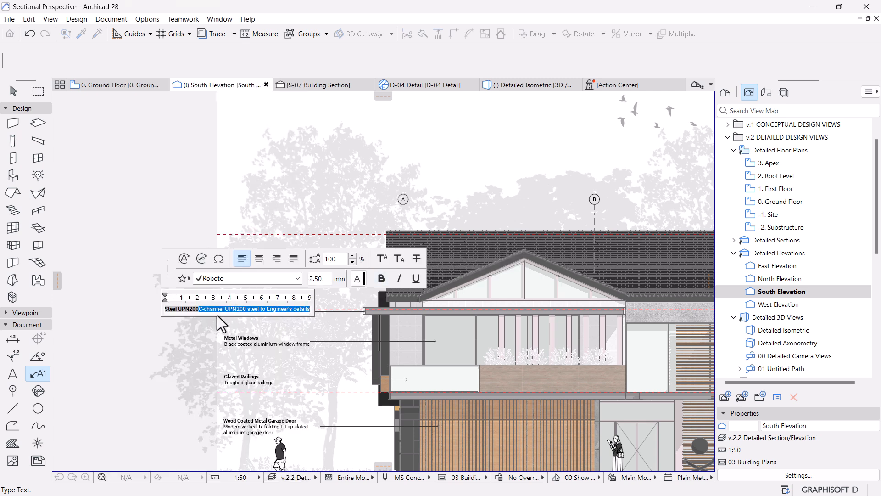
Step: Break the Steel UPN200 label's text so the description sits on a separate line below the title
left_click(199, 308)
key("Return")
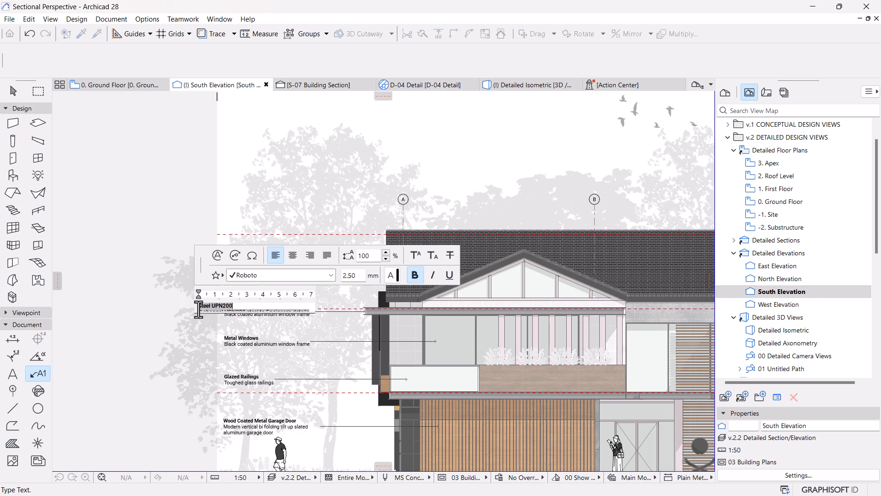
left_click(159, 342)
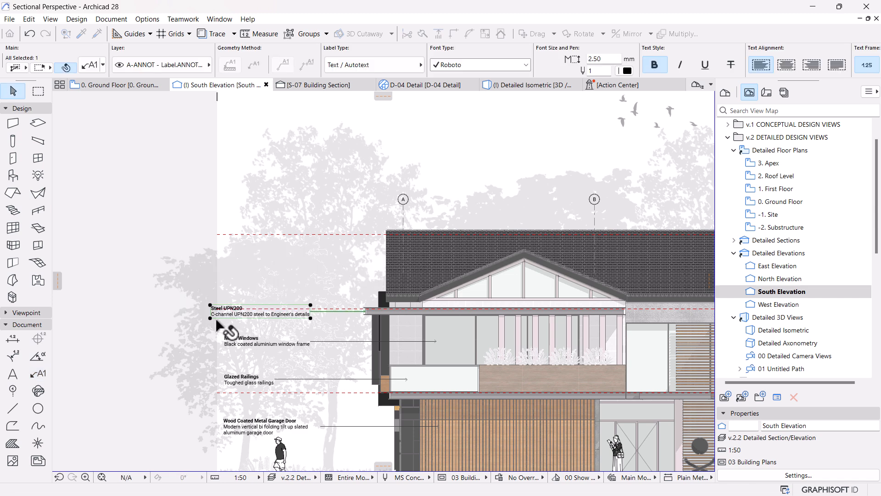
Step: Align the Steel UPN200 label's left edge with the Metal Windows label, and lower its text closer to that label
left_click(210, 318)
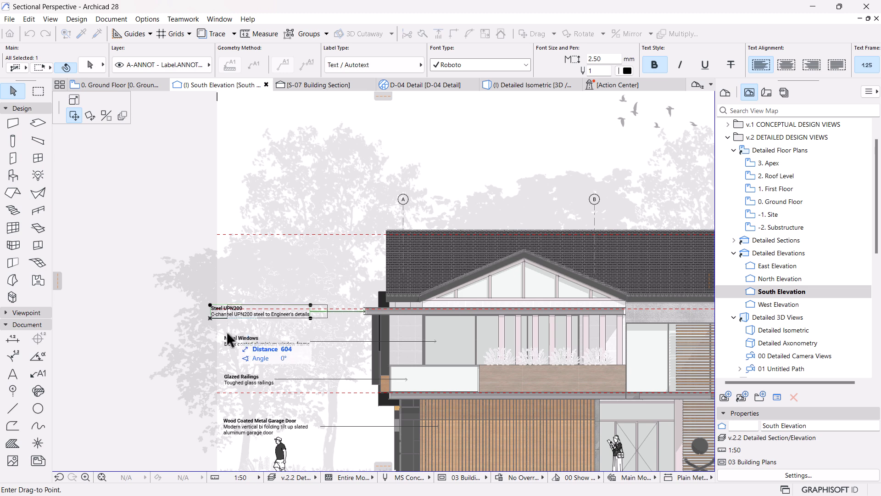
left_click(224, 341)
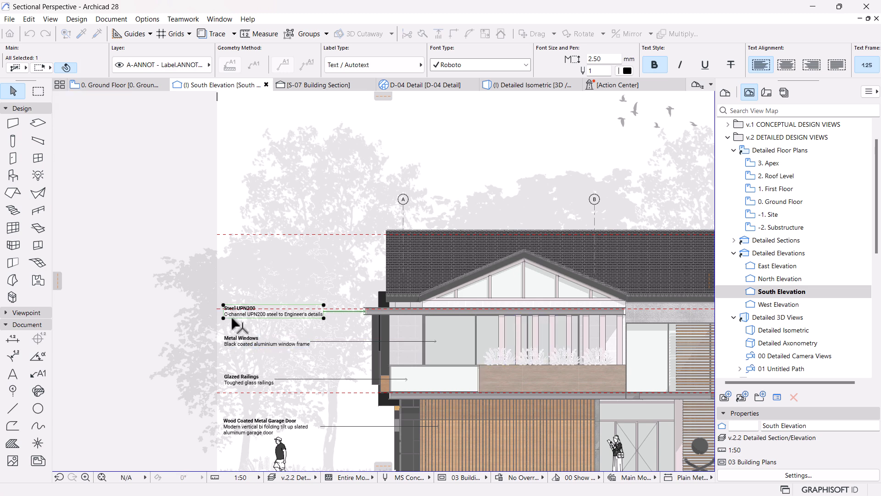
left_click(230, 318)
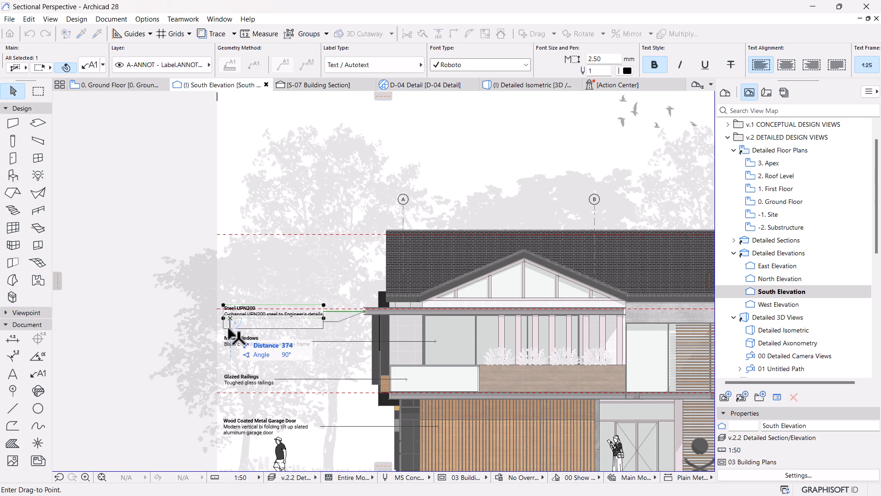
left_click(218, 319)
left_click(178, 272)
middle_click_drag(173, 287, 170, 322)
scroll(213, 294, "up", 2)
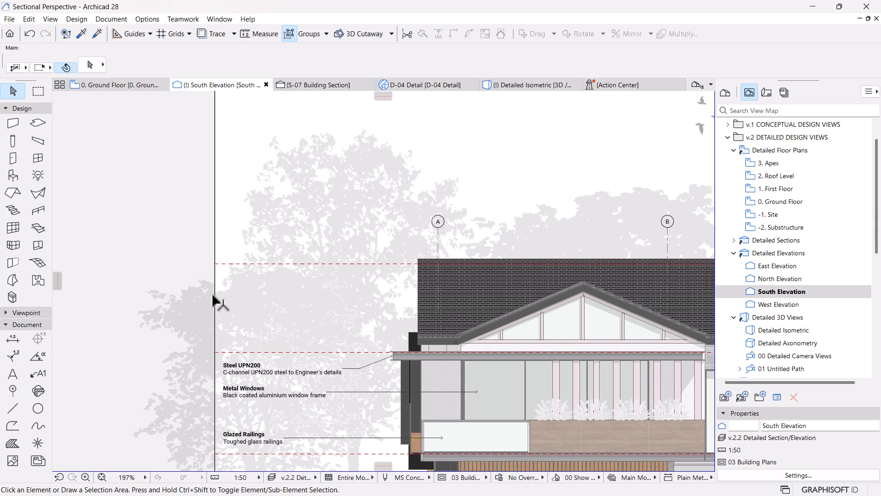
Step: Attach a Metal Windows label to the triangular gable window under the roof
key("l")
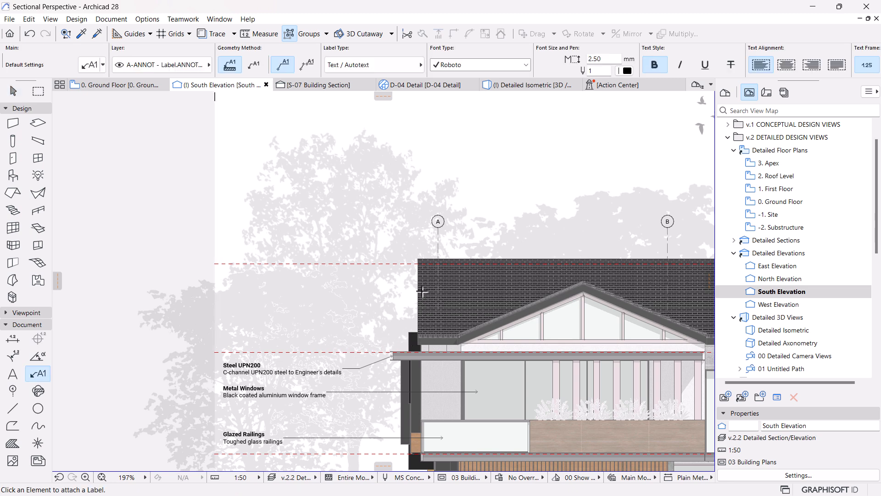
left_click(528, 332)
key("Escape")
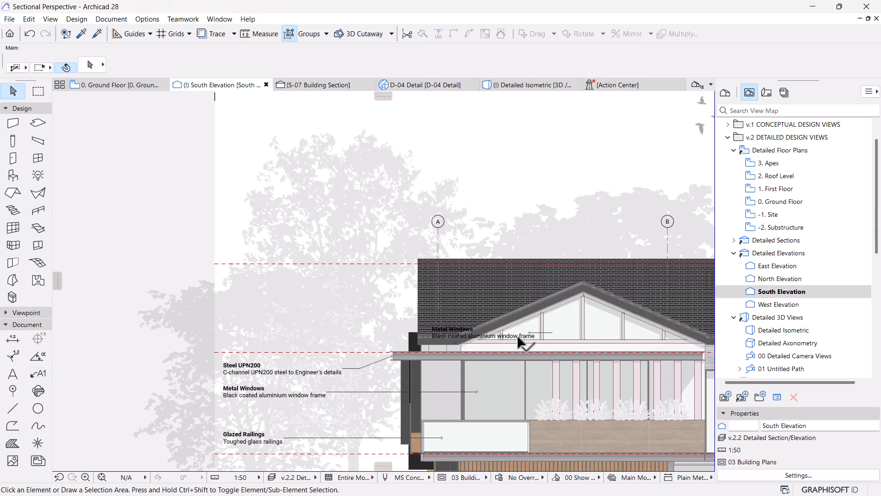
Step: Create a copy of the gable window's label directly above the original
left_click(435, 335)
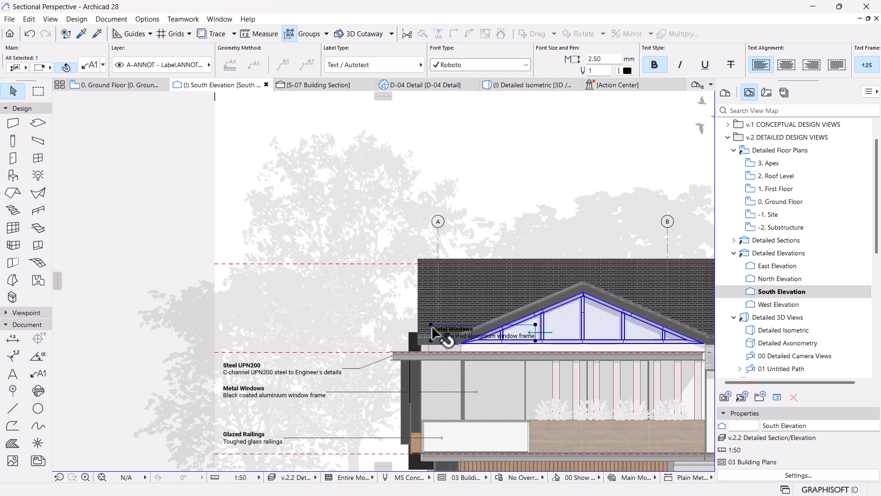
left_click(432, 325)
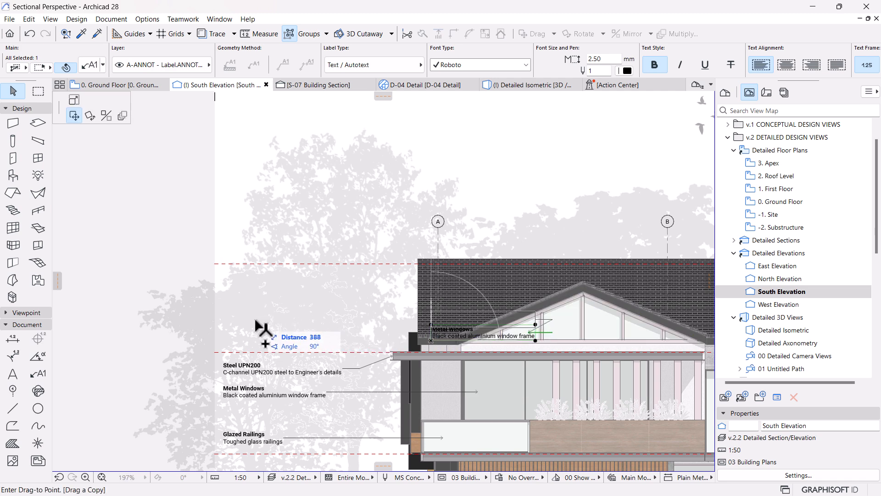
left_click(440, 335)
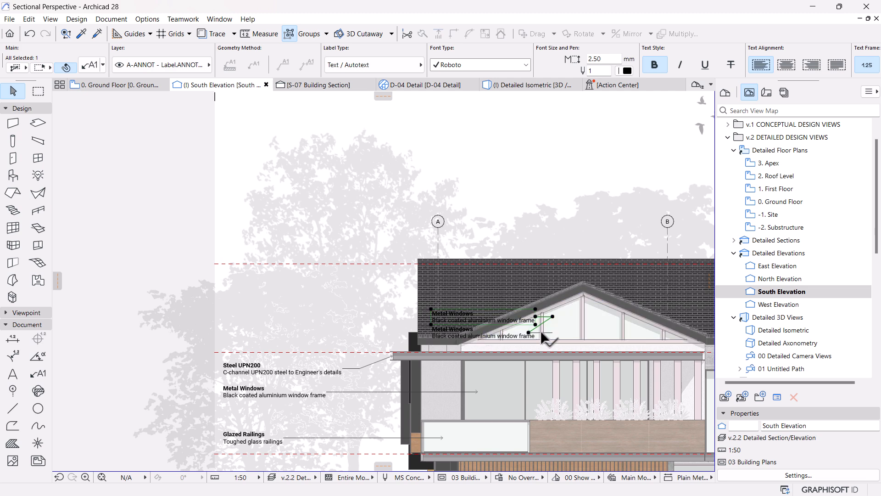
key("Escape")
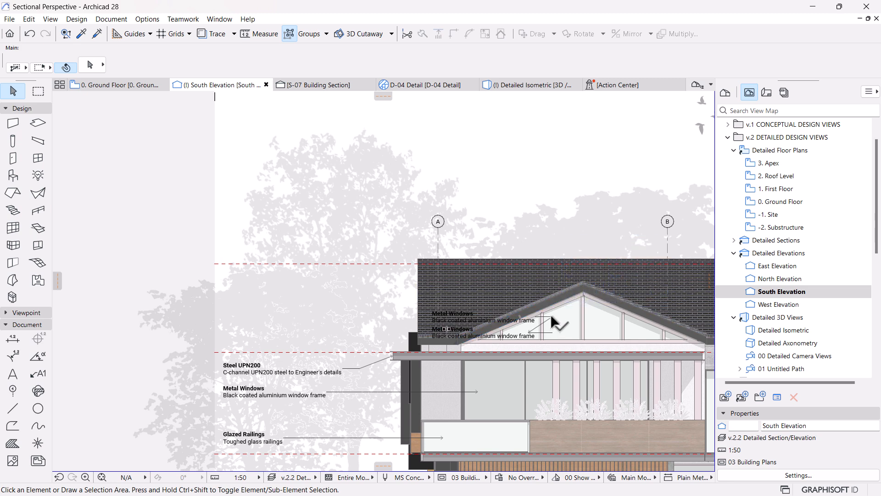
Step: Delete the duplicate Metal Windows label above the gable window's original label
left_click(550, 315)
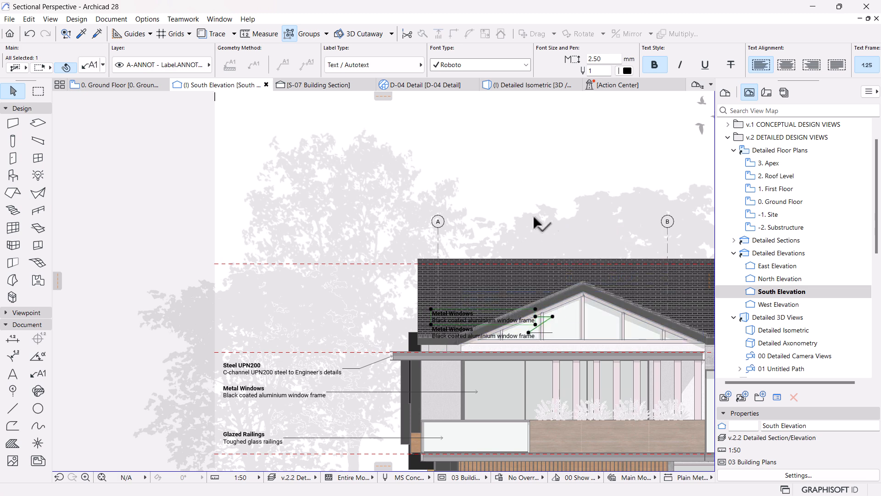
scroll(146, 271, "up", 2)
scroll(146, 265, "down", 2)
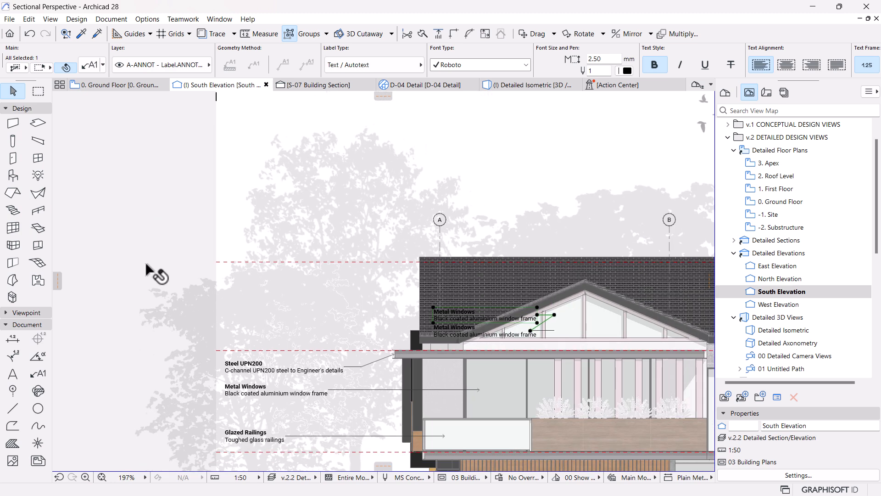
key("Delete")
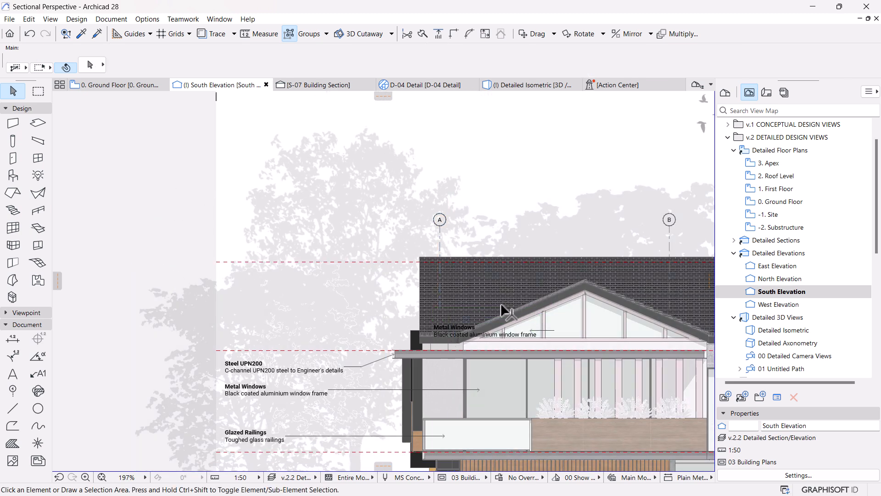
Step: Move the gable window's Metal Windows label off the roof, aligning its text with the left edge of the Steel UPN200 label
left_click(446, 327)
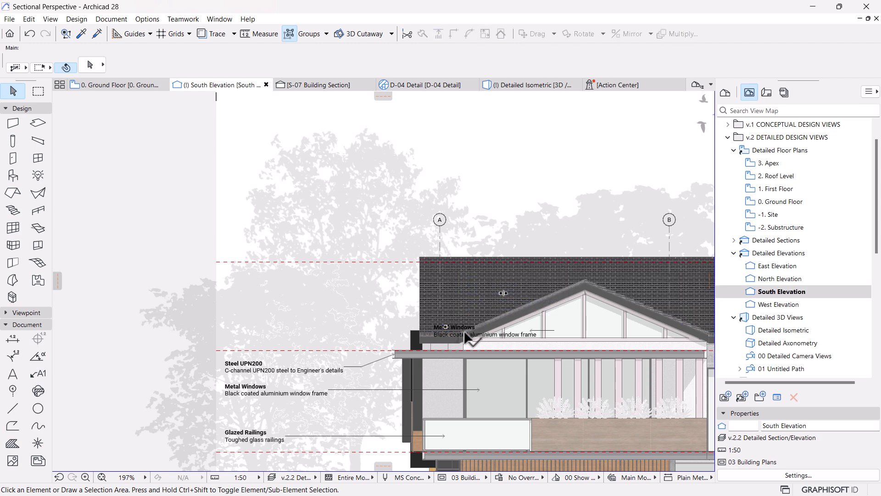
scroll(447, 335, "up", 10)
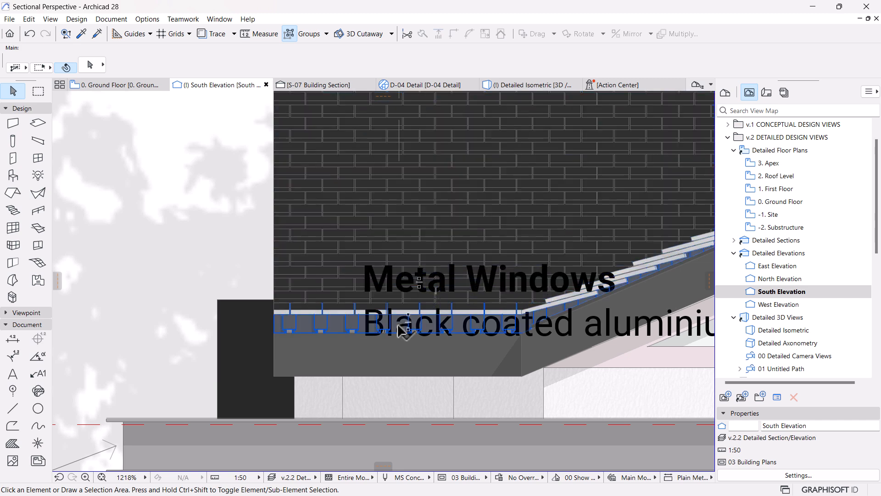
key("Tab")
key("Tab")
key("Tab")
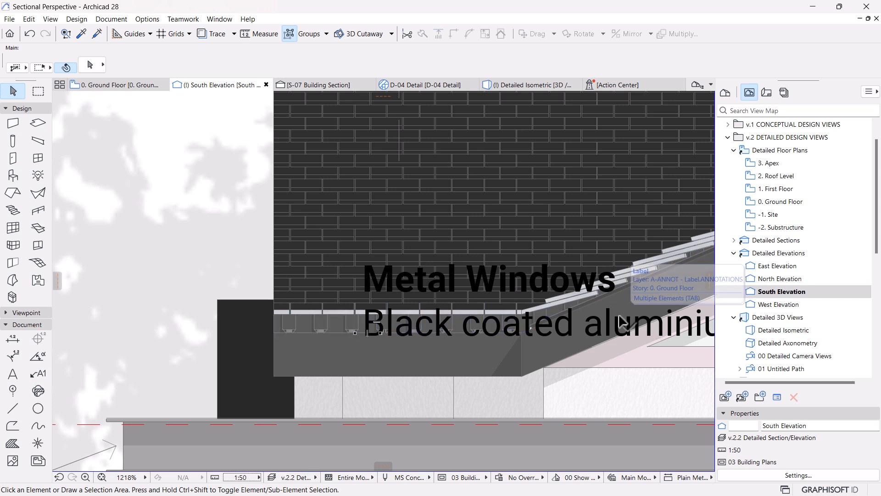
key("Tab")
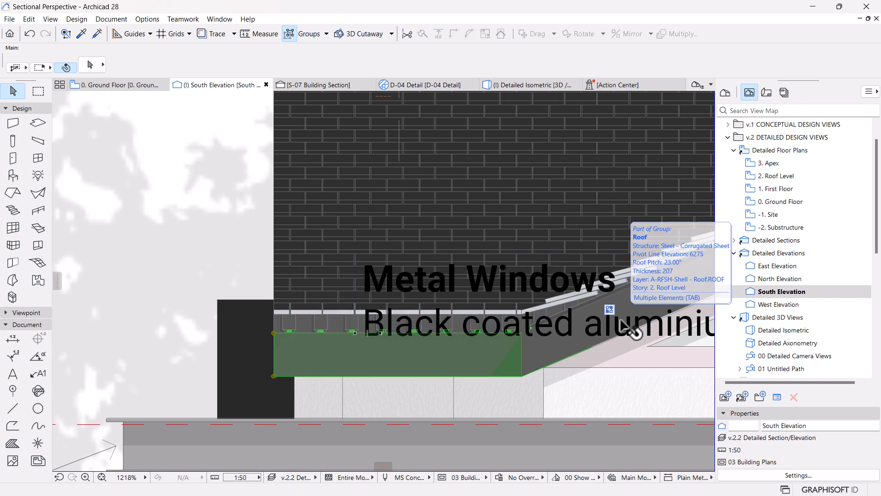
left_click(626, 327)
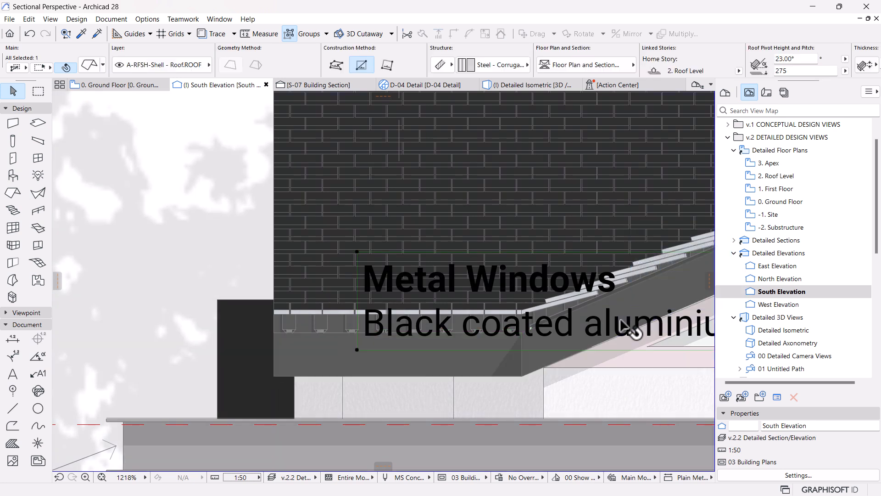
left_click(527, 276)
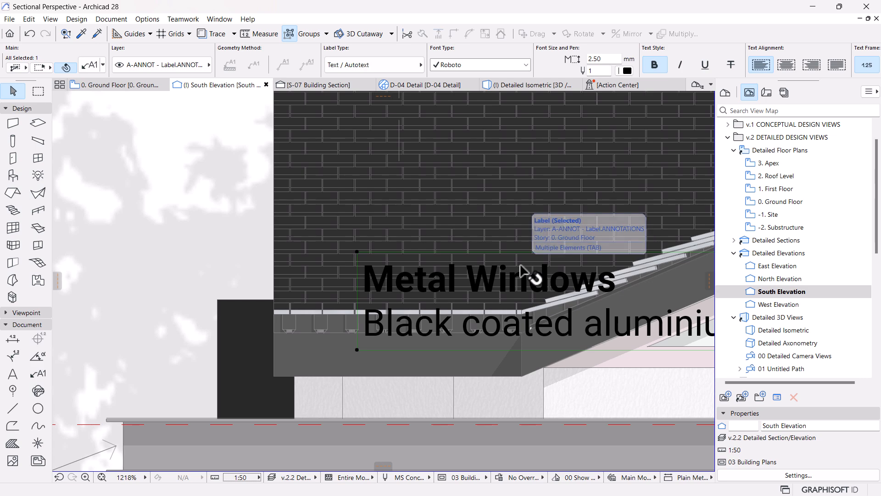
scroll(523, 312, "down", 4)
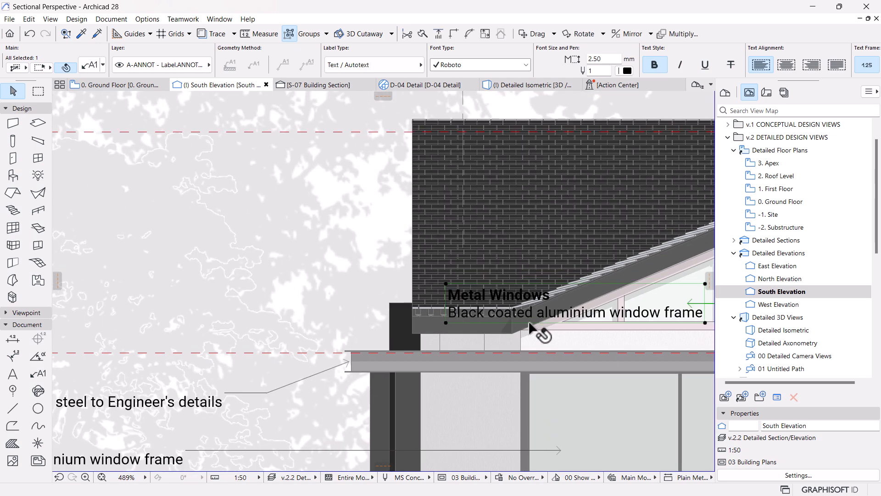
scroll(531, 327, "down", 4)
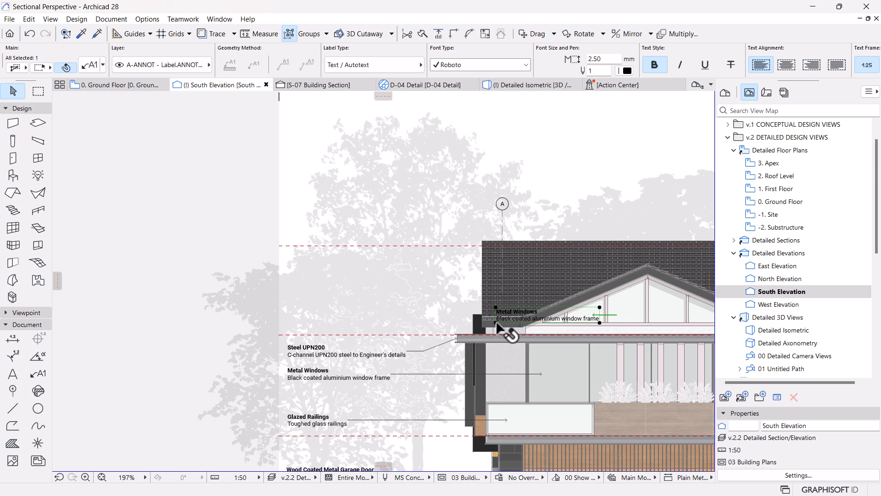
key("ctrl+d")
left_click(495, 323)
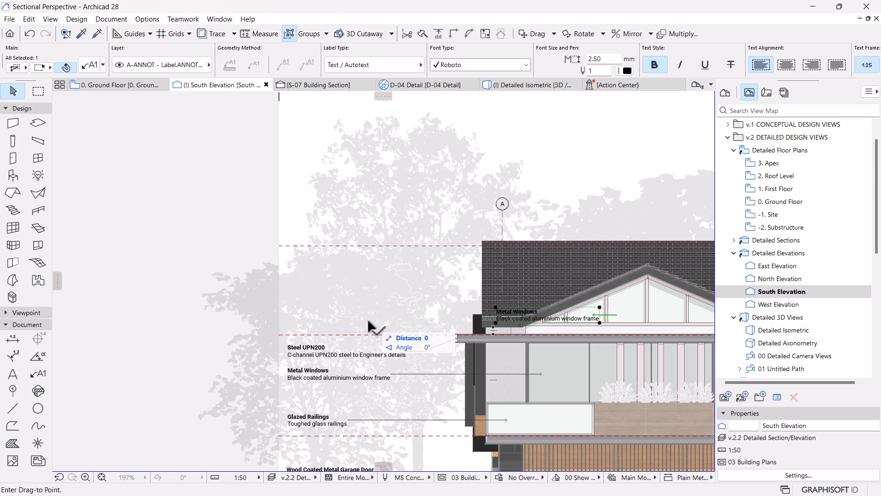
left_click(289, 343)
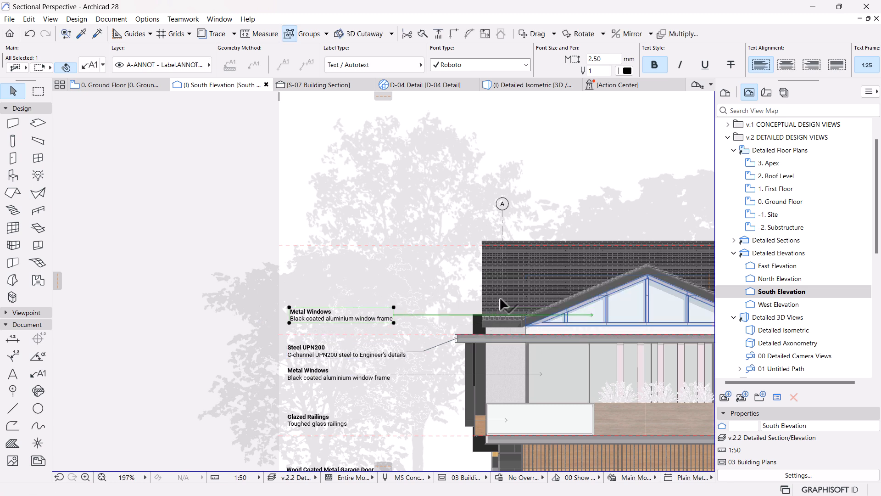
key("Escape")
Step: Attach a new label to the tiled roof surface and place its text directly above the gable window's label, aligned with it
left_click(403, 314)
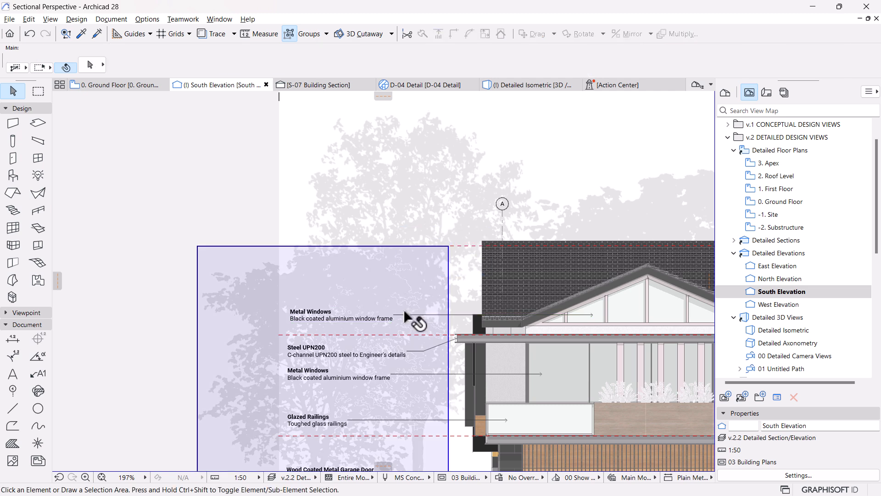
left_click(512, 258)
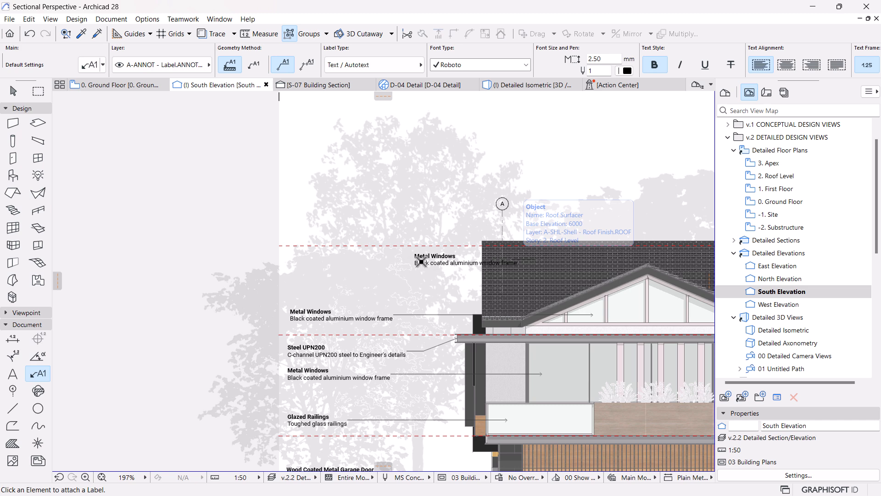
key("Escape")
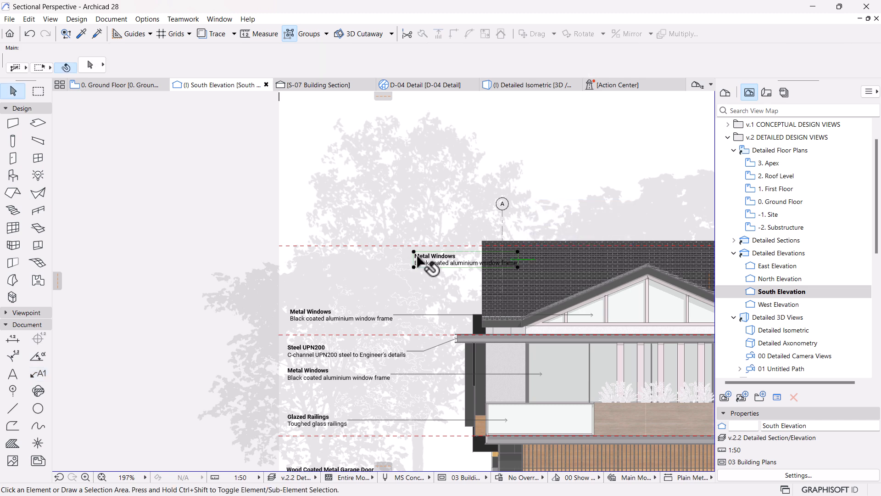
left_click(418, 260)
left_click(413, 266)
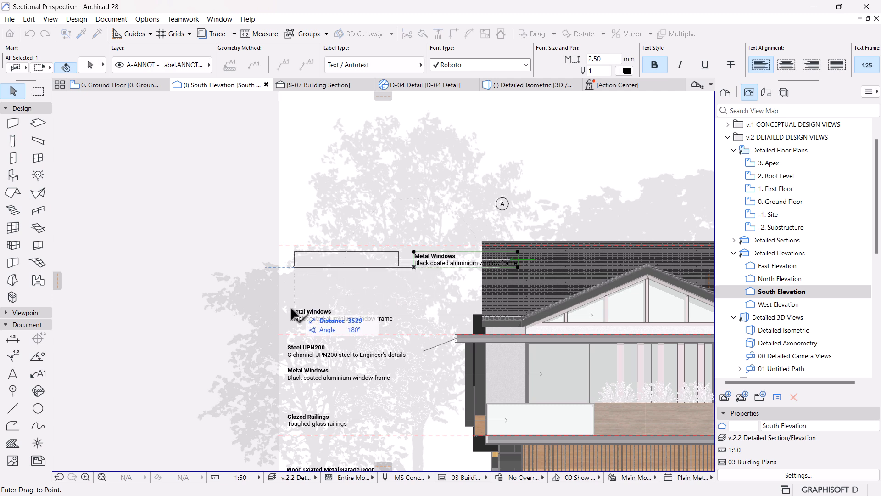
left_click(326, 276)
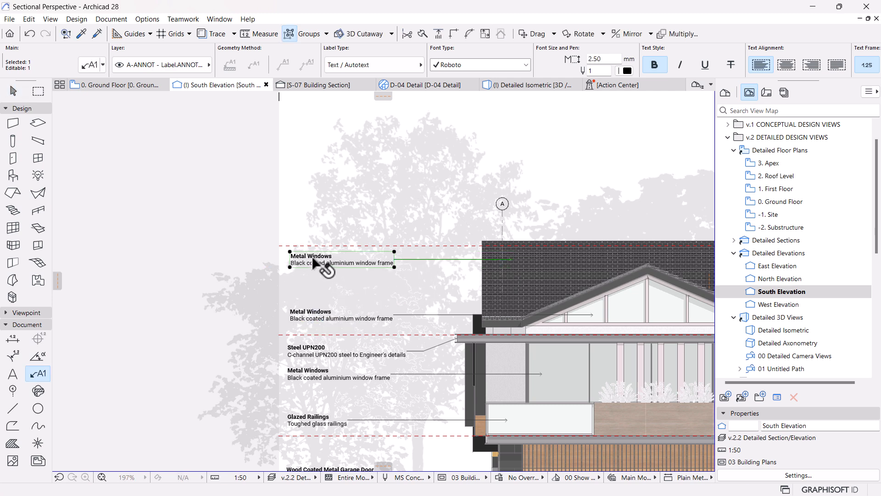
Step: Replace the roof label's text with the title and description of keynote RF-10 Concrete Slate Tiles
double_click(313, 260)
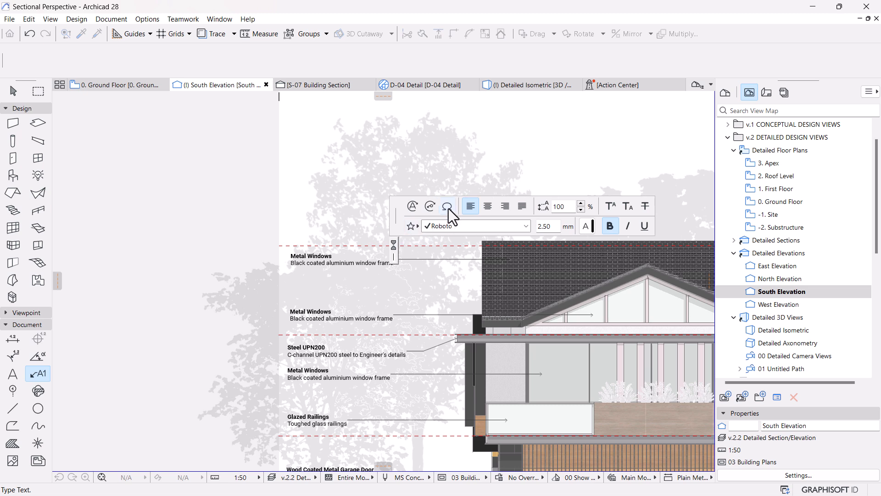
left_click(436, 211)
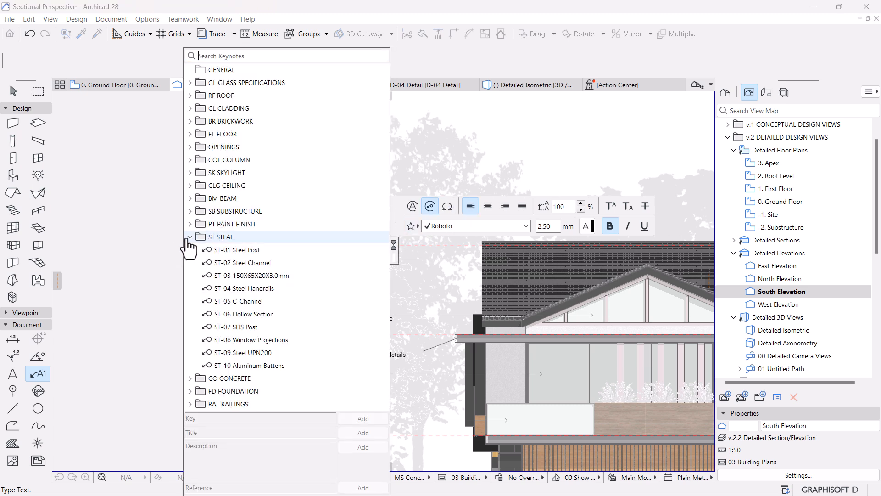
left_click(190, 95)
left_click(232, 185)
left_click(363, 433)
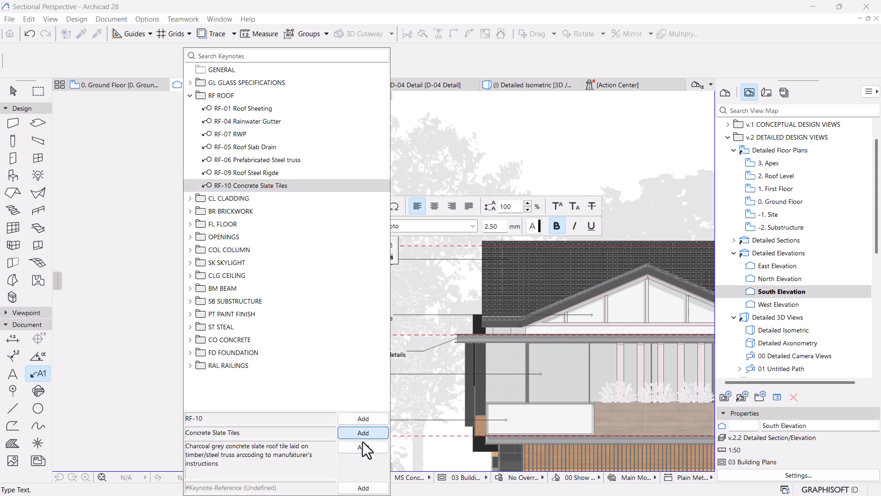
left_click(363, 447)
Step: Put the roof label's description on its own line below the Concrete Slate Tiles title and remove its bold formatting
left_click(123, 256)
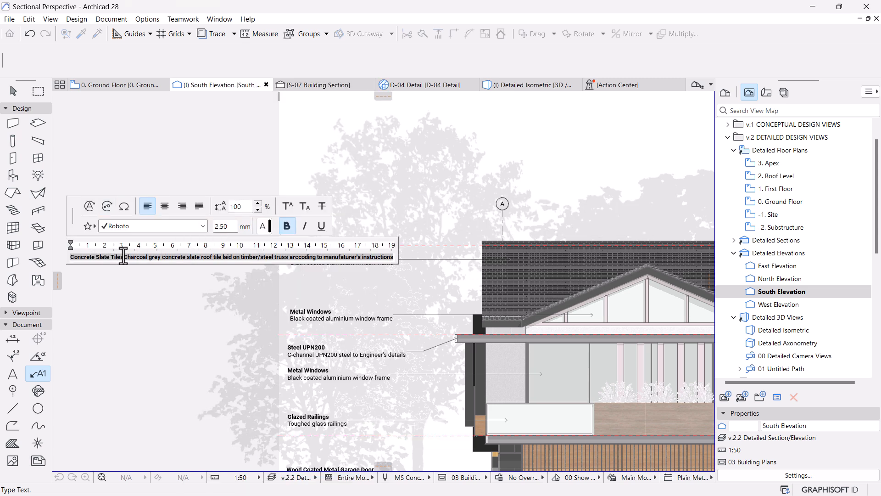
key("Return")
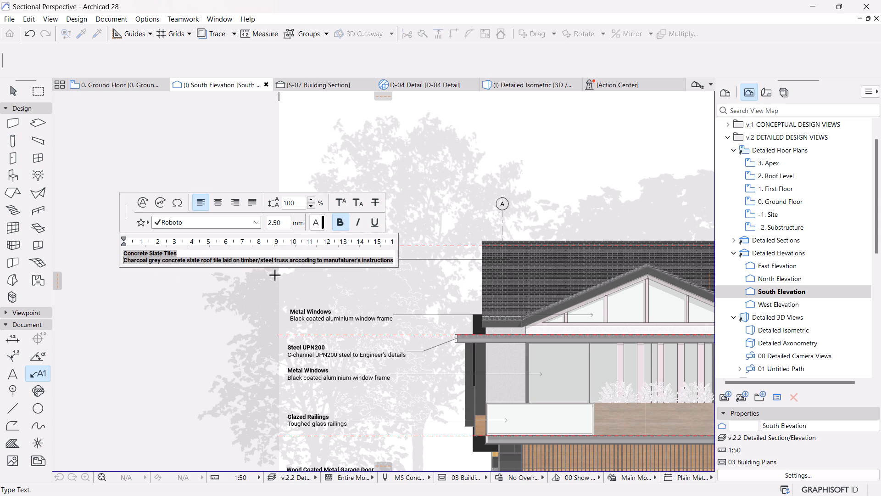
left_click_drag(392, 260, 113, 271)
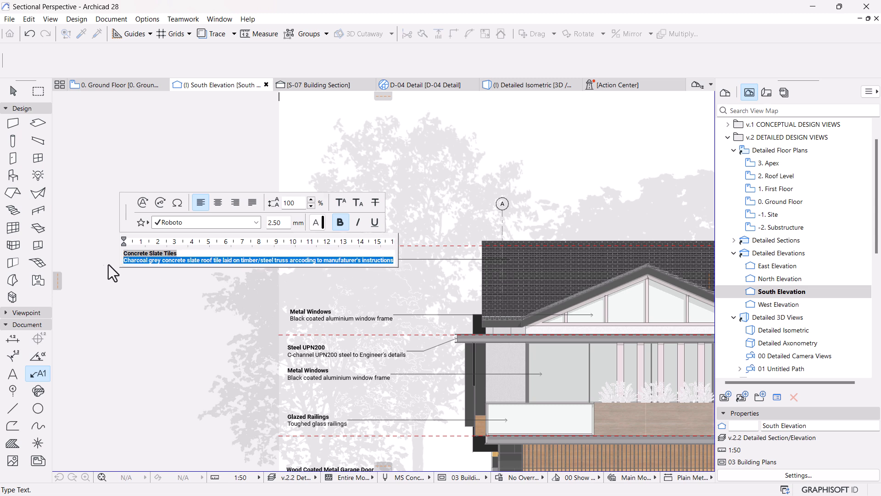
left_click(340, 222)
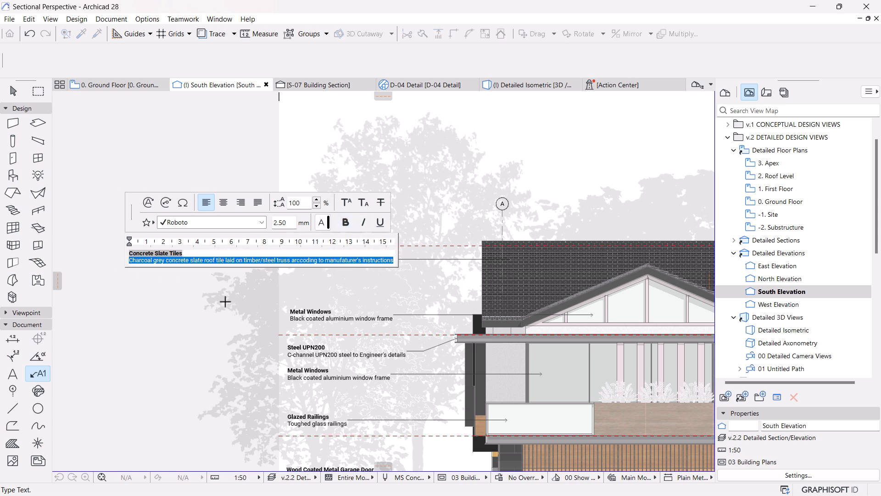
left_click(225, 302)
Step: Stretch the Concrete Slate Tiles label's text box to a width of about 3122, aligning its left edge with the label below
key("ctrl+m")
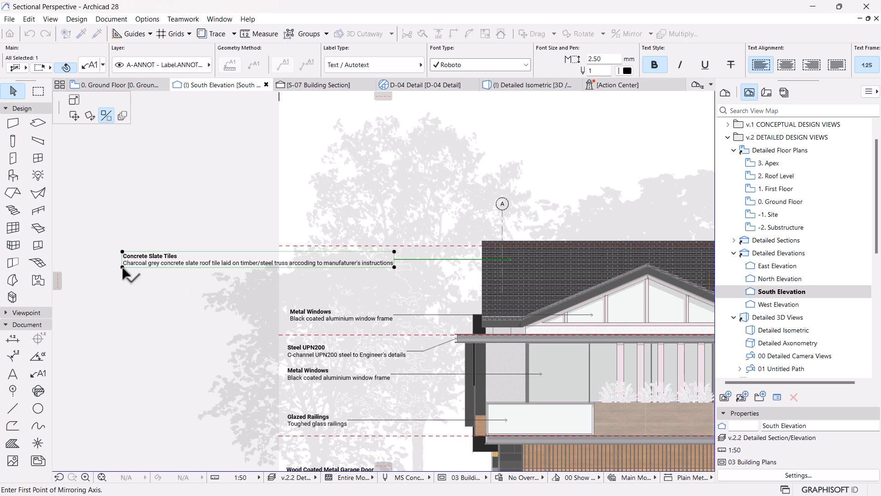
left_click(74, 101)
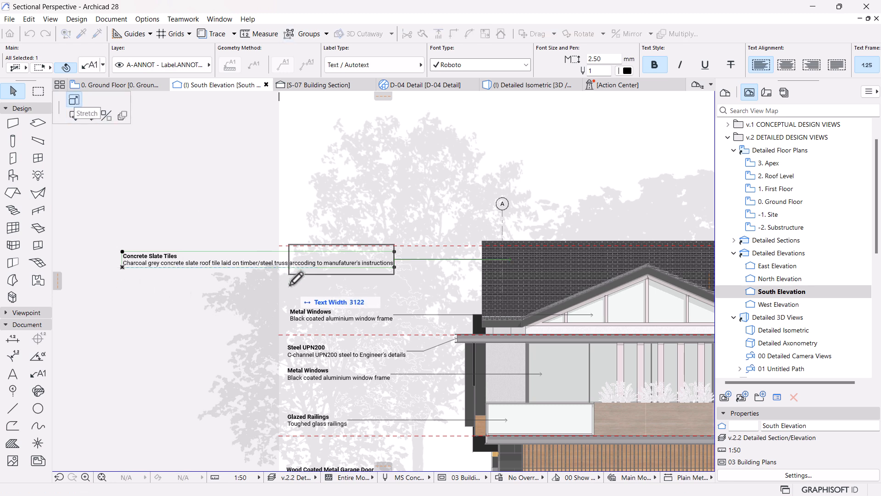
left_click(289, 288)
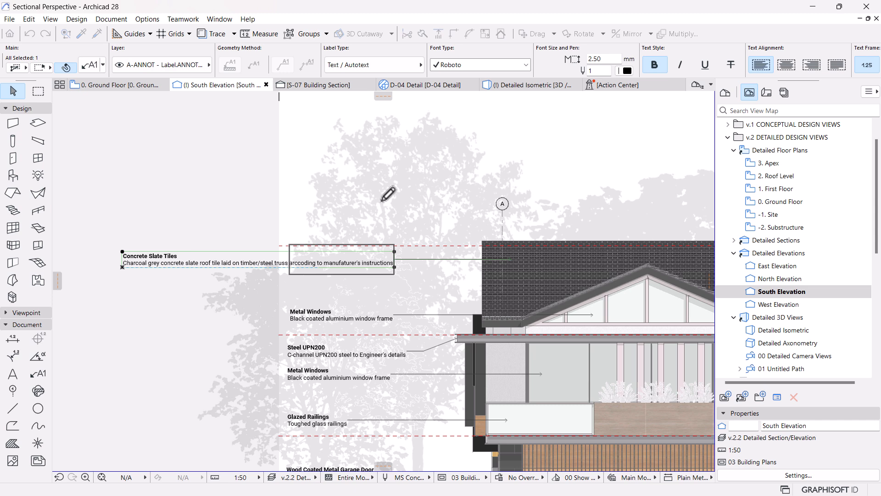
left_click(389, 193)
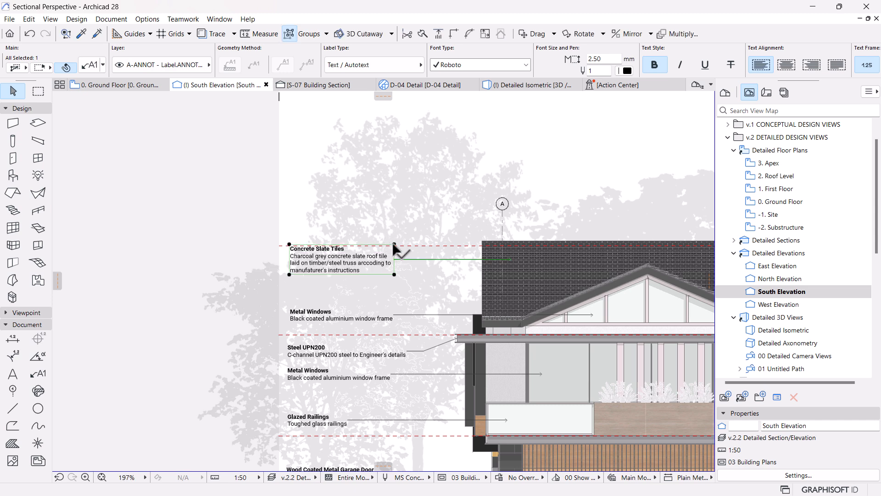
left_click(452, 260)
left_click(452, 265)
key("Escape")
Step: Move the grid dimension line from below ground level to just under the grid markers above the roof
scroll(399, 301, "down", 5)
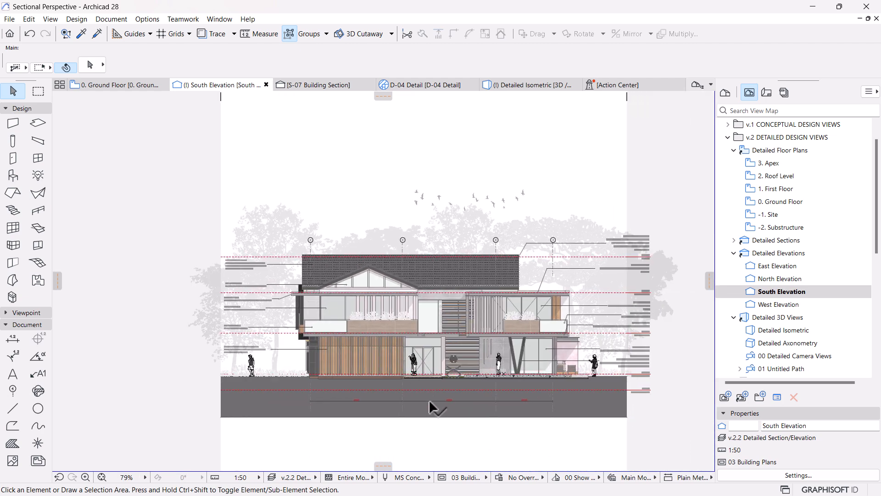
left_click(430, 402)
left_click_drag(430, 402, 431, 248)
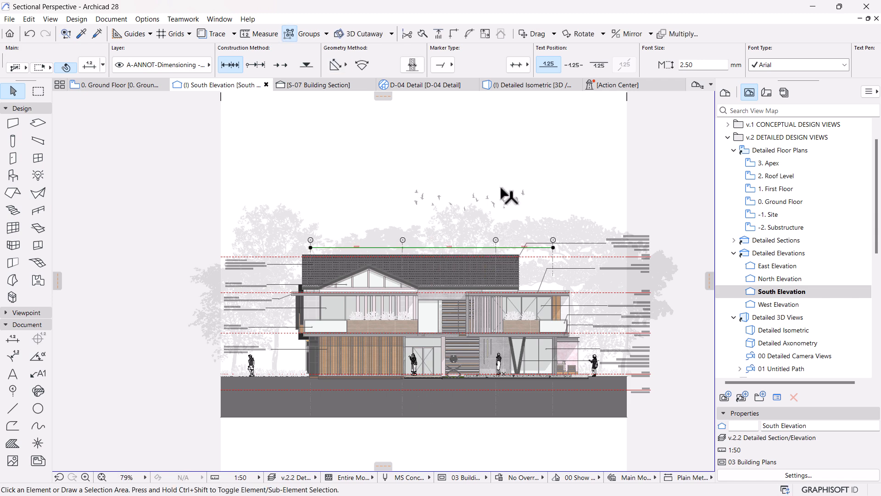
key("Escape")
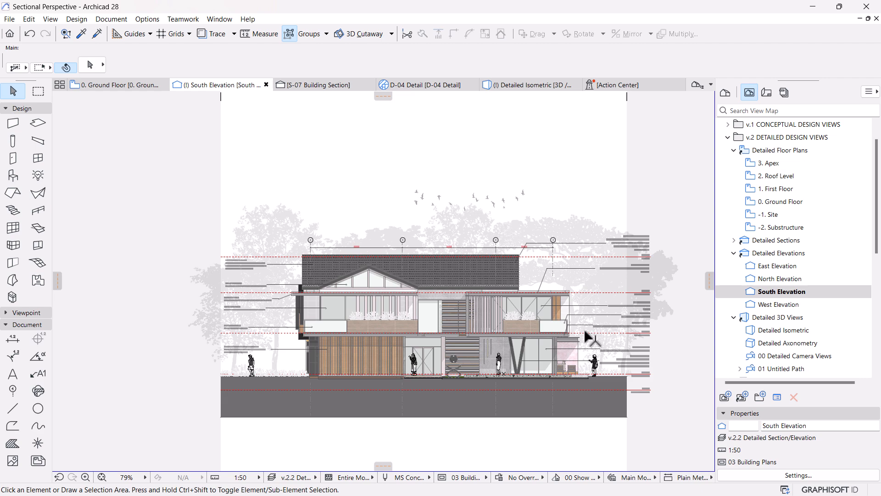
scroll(586, 334, "up", 2)
scroll(522, 344, "up", 1)
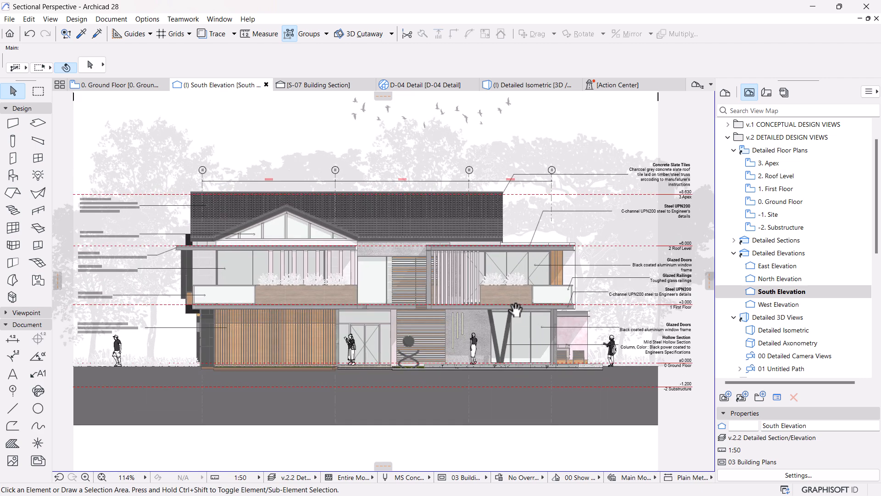
scroll(512, 306, "down", 2)
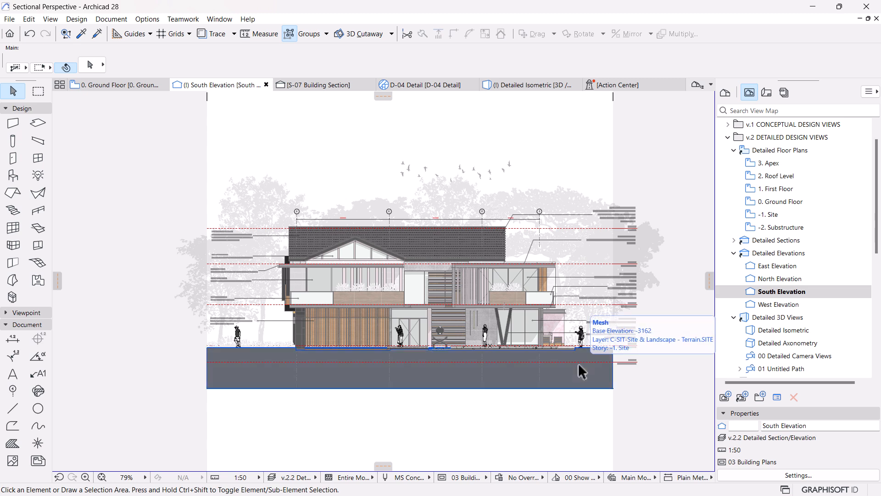
middle_click_drag(490, 323, 481, 346)
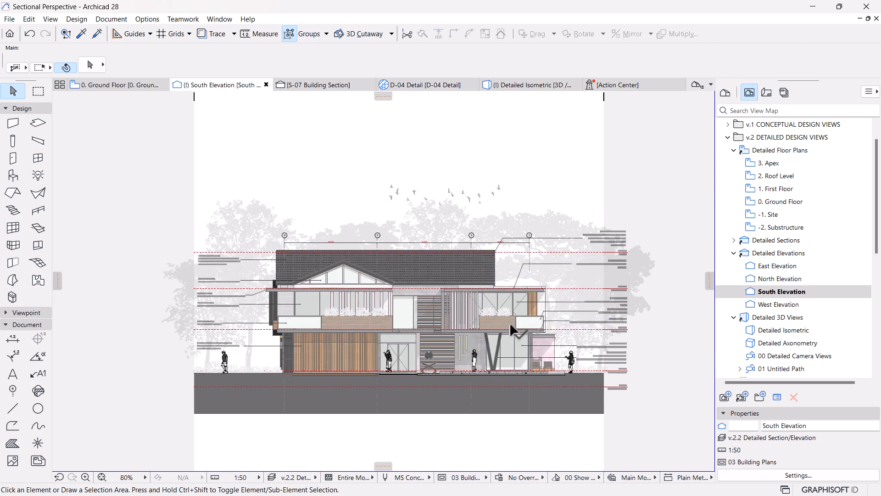
scroll(510, 327, "up", 3)
scroll(511, 326, "down", 2)
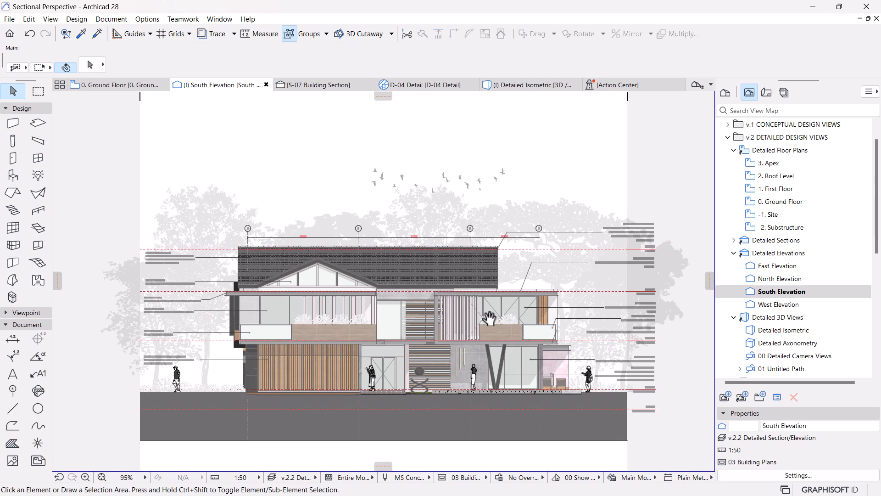